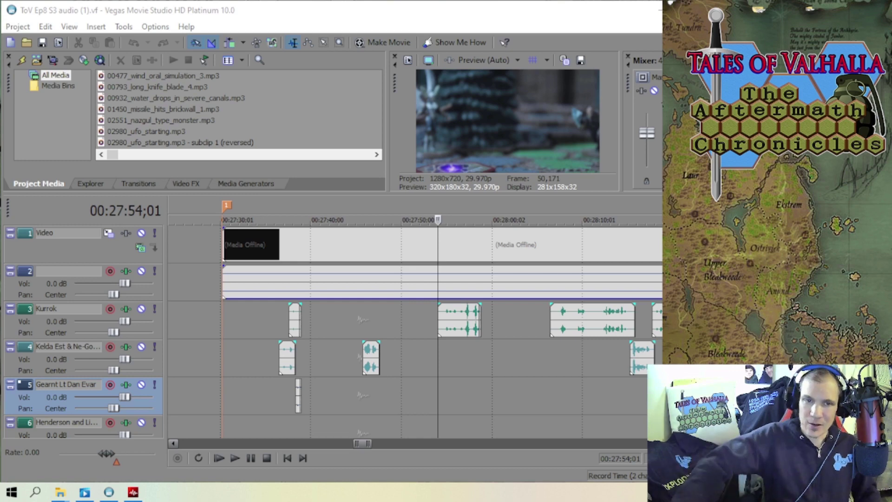
{"action": "scroll", "coordinate": [437, 338], "scroll_direction": "down", "scroll_amount": 3}
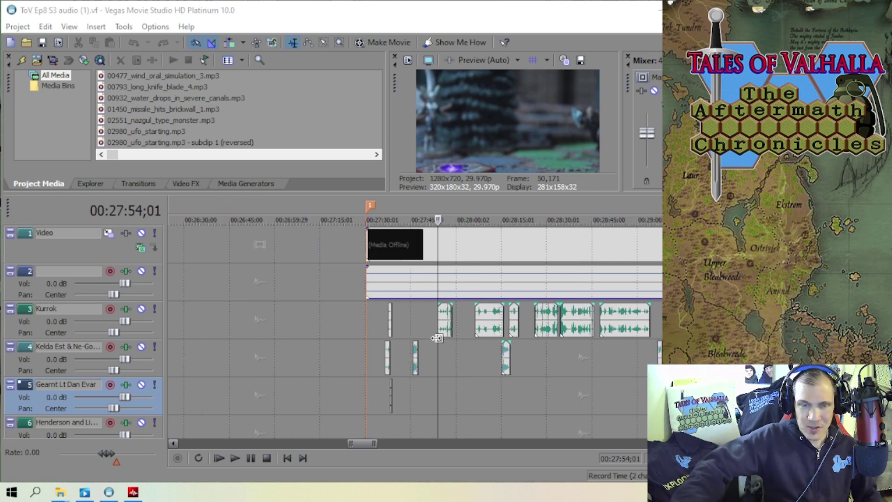
{"action": "scroll", "coordinate": [436, 338], "scroll_direction": "up", "scroll_amount": 3}
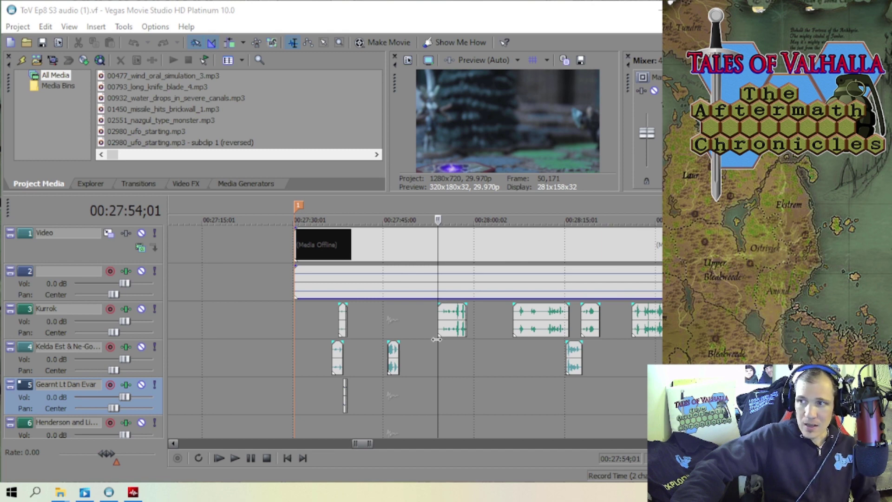
{"action": "scroll", "coordinate": [436, 339], "scroll_direction": "down", "scroll_amount": 3}
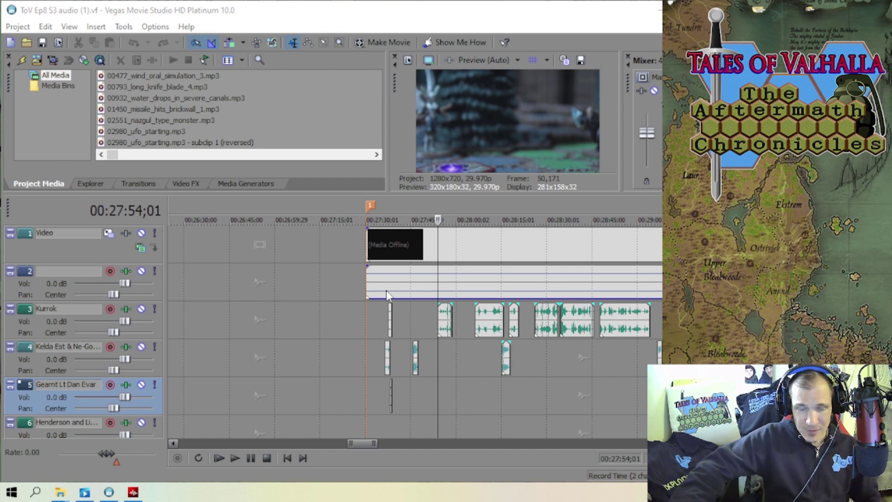
- Add a short fade-in and a short fade-out to the voice clip near 00:27:46 on the Kelda Est track
{"action": "scroll", "coordinate": [386, 290], "scroll_direction": "down", "scroll_amount": 8}
{"action": "scroll", "coordinate": [450, 307], "scroll_direction": "up", "scroll_amount": 4}
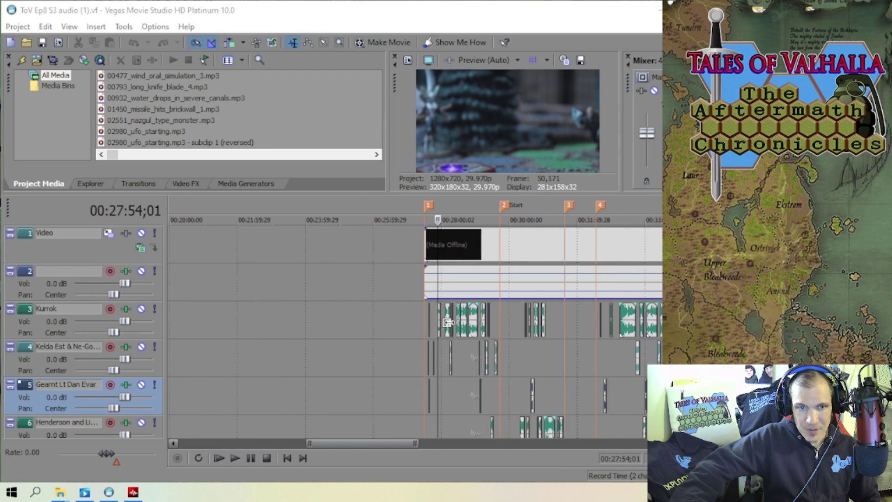
{"action": "scroll", "coordinate": [493, 327], "scroll_direction": "up", "scroll_amount": 8}
{"action": "scroll", "coordinate": [445, 341], "scroll_direction": "up", "scroll_amount": 3}
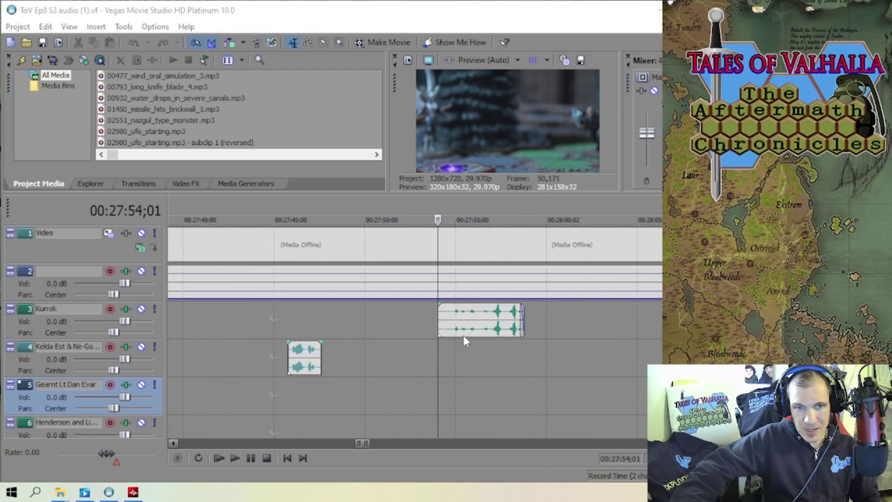
{"action": "scroll", "coordinate": [448, 338], "scroll_direction": "down", "scroll_amount": 3}
{"action": "scroll", "coordinate": [381, 349], "scroll_direction": "up", "scroll_amount": 2}
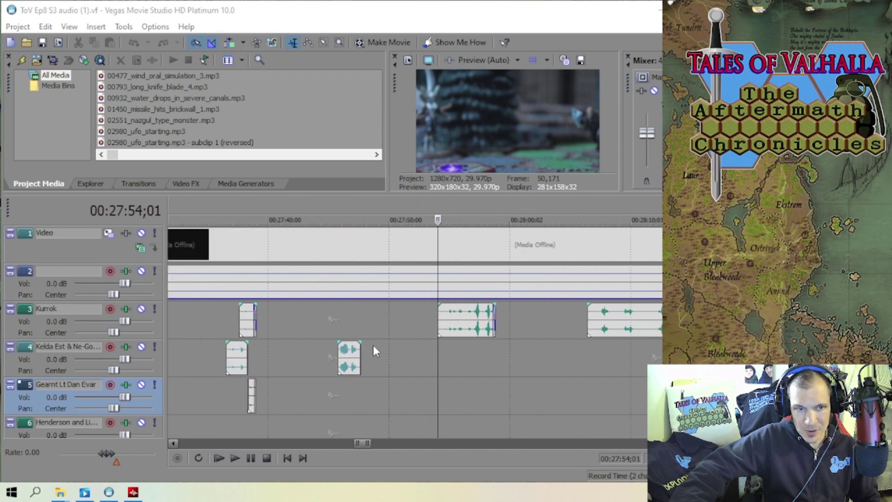
{"action": "left_click", "coordinate": [349, 331]}
{"action": "scroll", "coordinate": [372, 334], "scroll_direction": "up", "scroll_amount": 4}
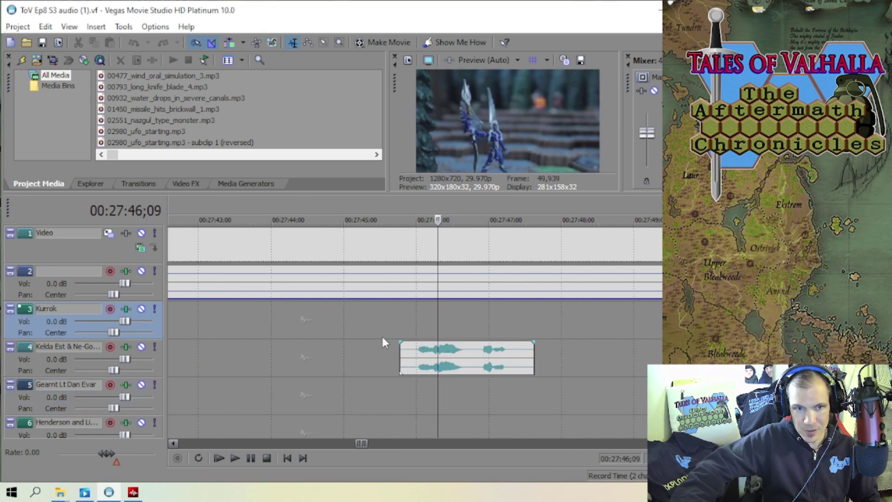
{"action": "scroll", "coordinate": [385, 337], "scroll_direction": "down", "scroll_amount": 1}
{"action": "left_click_drag", "start_coordinate": [411, 346], "coordinate": [417, 356]}
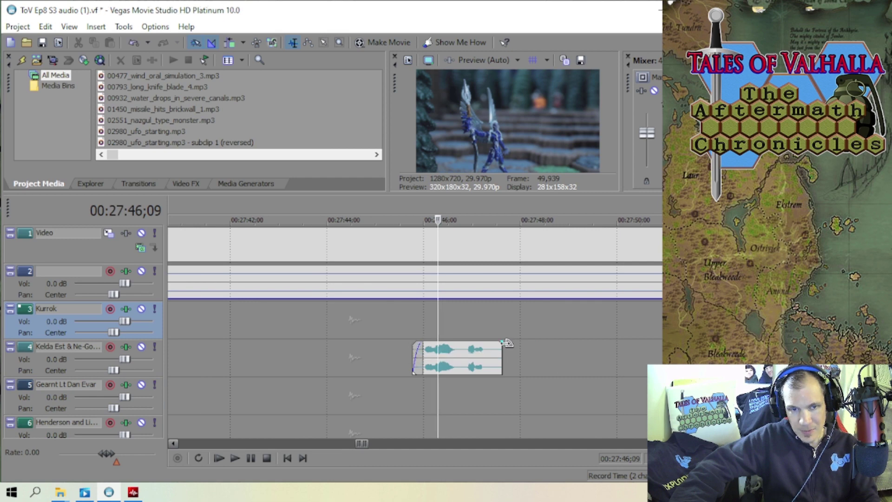
{"action": "left_click_drag", "start_coordinate": [500, 342], "coordinate": [486, 342]}
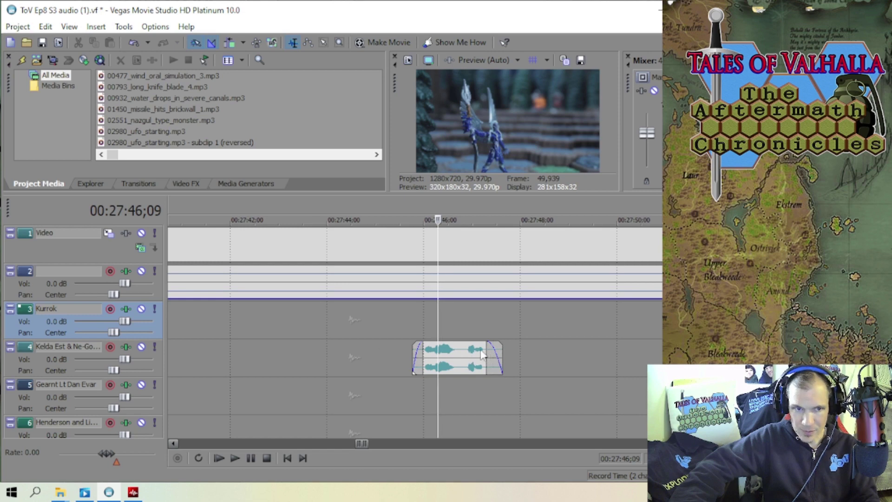
- Examine how the voice clips are spread across the character tracks, from the start of the episode past the following markers
{"action": "scroll", "coordinate": [417, 357], "scroll_direction": "down", "scroll_amount": 4}
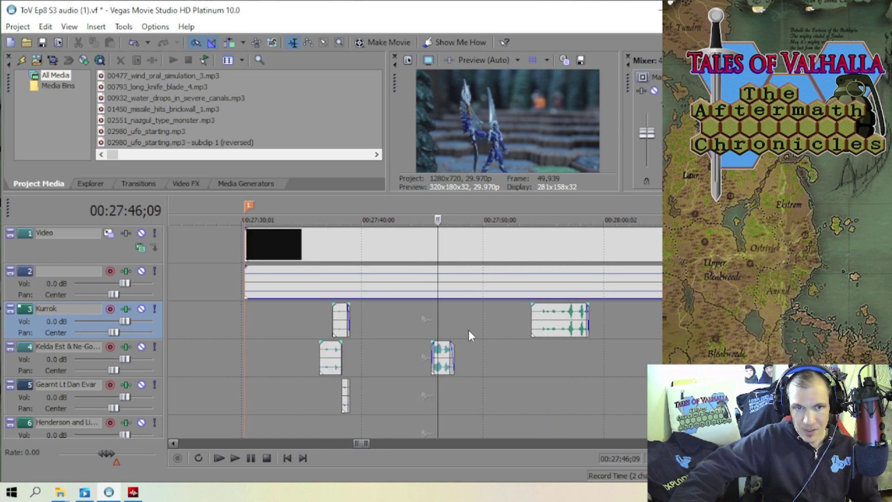
{"action": "scroll", "coordinate": [517, 331], "scroll_direction": "down", "scroll_amount": 4}
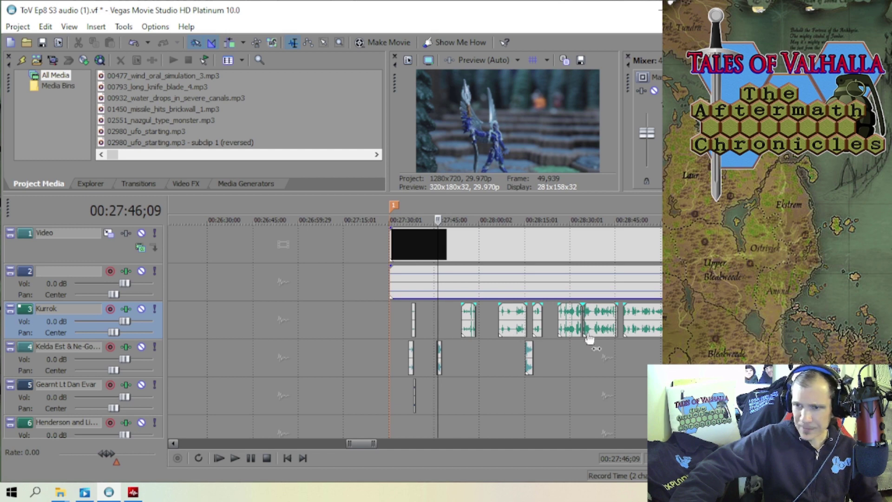
{"action": "scroll", "coordinate": [530, 353], "scroll_direction": "down", "scroll_amount": 2}
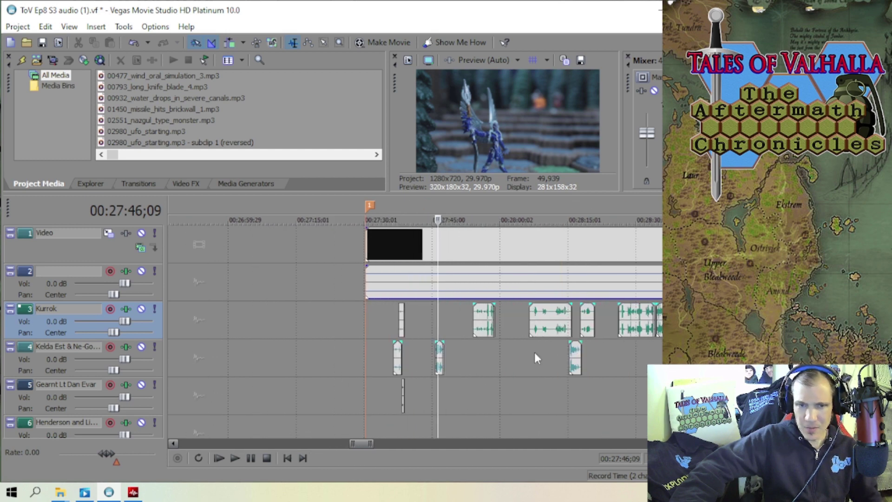
{"action": "scroll", "coordinate": [534, 354], "scroll_direction": "down", "scroll_amount": 1}
{"action": "scroll", "coordinate": [509, 338], "scroll_direction": "up", "scroll_amount": 2}
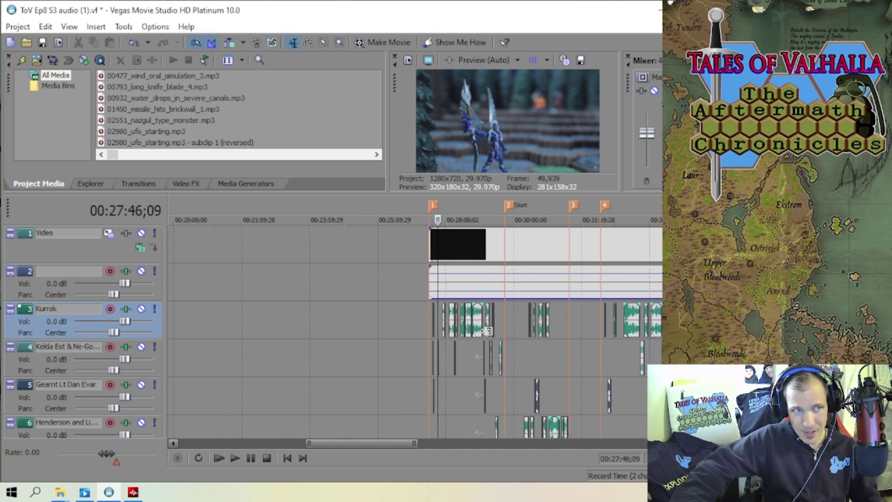
{"action": "scroll", "coordinate": [489, 336], "scroll_direction": "down", "scroll_amount": 1}
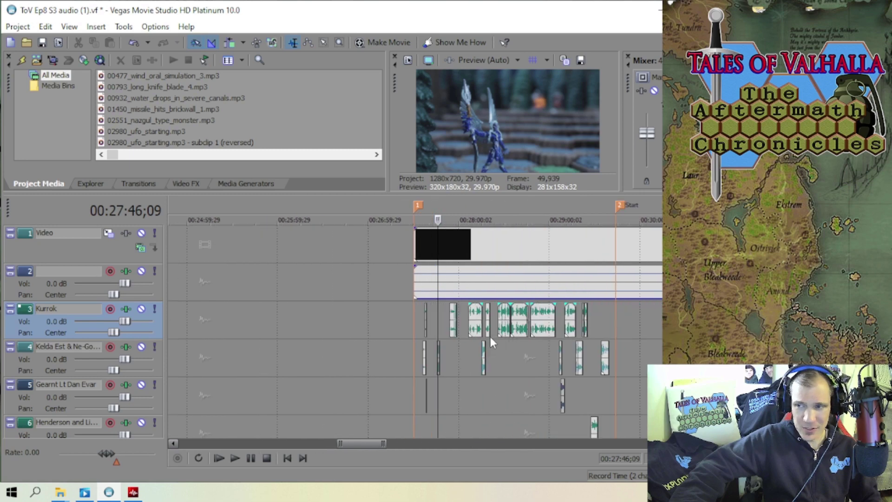
{"action": "scroll", "coordinate": [490, 336], "scroll_direction": "up", "scroll_amount": 1}
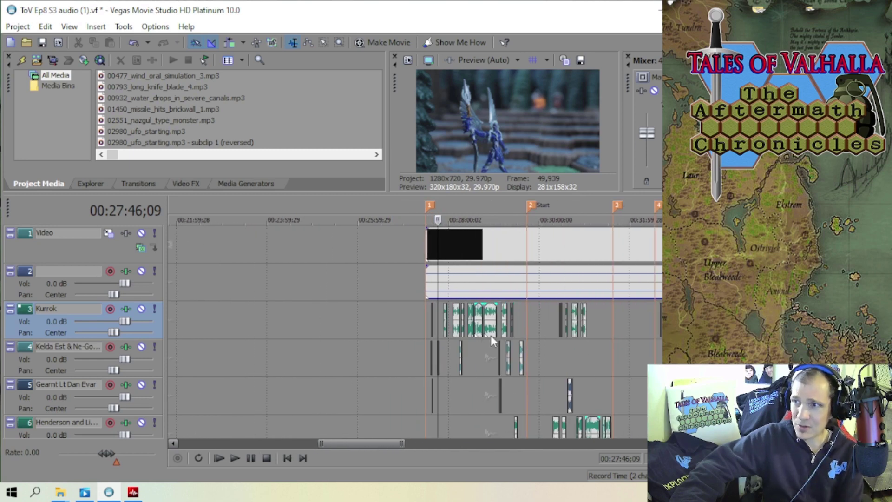
{"action": "scroll", "coordinate": [490, 335], "scroll_direction": "down", "scroll_amount": 1}
{"action": "scroll", "coordinate": [490, 335], "scroll_direction": "up", "scroll_amount": 3}
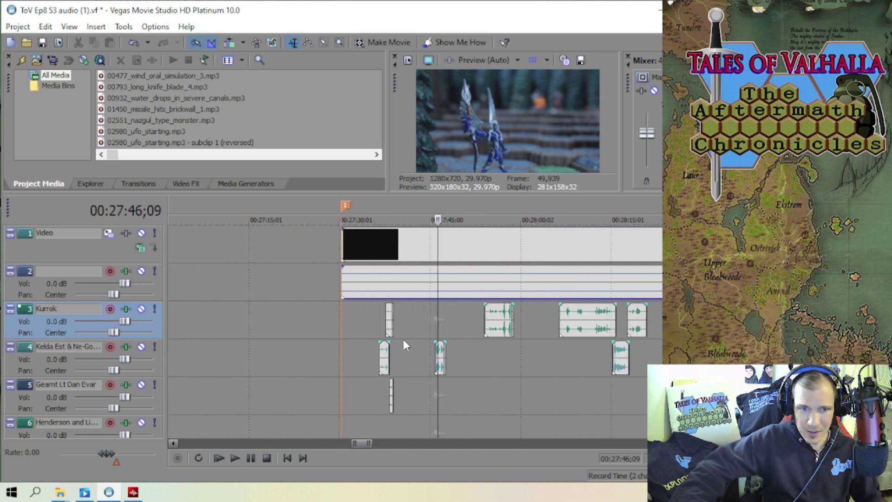
{"action": "scroll", "coordinate": [429, 358], "scroll_direction": "up", "scroll_amount": 1}
{"action": "scroll", "coordinate": [429, 358], "scroll_direction": "down", "scroll_amount": 1}
{"action": "scroll", "coordinate": [430, 358], "scroll_direction": "down", "scroll_amount": 1}
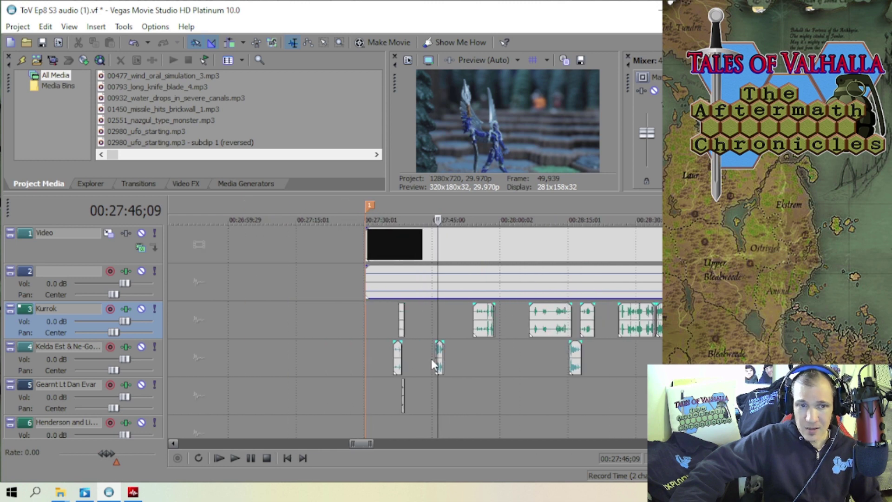
{"action": "scroll", "coordinate": [431, 358], "scroll_direction": "down", "scroll_amount": 2}
{"action": "scroll", "coordinate": [491, 331], "scroll_direction": "up", "scroll_amount": 3}
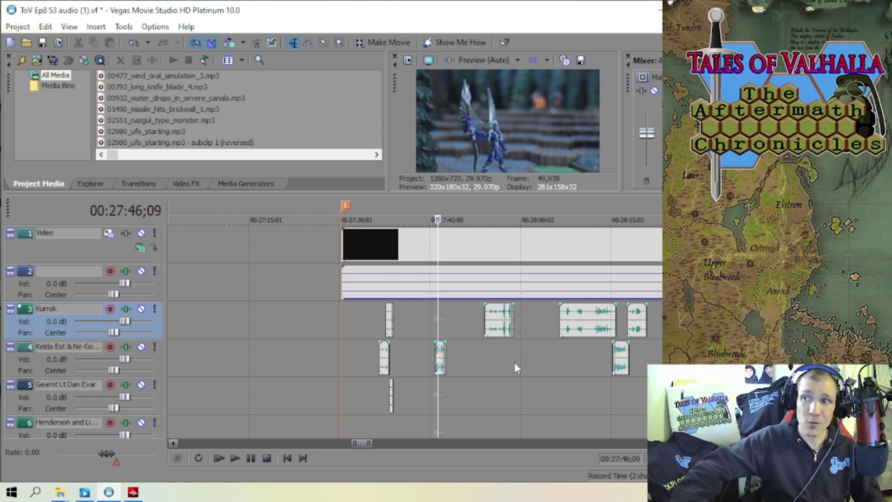
{"action": "scroll", "coordinate": [500, 365], "scroll_direction": "down", "scroll_amount": 2}
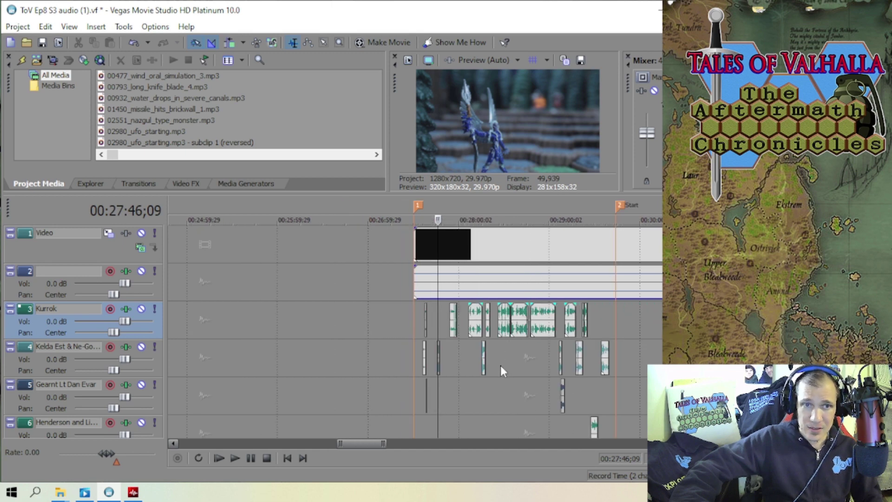
{"action": "scroll", "coordinate": [501, 365], "scroll_direction": "up", "scroll_amount": 2}
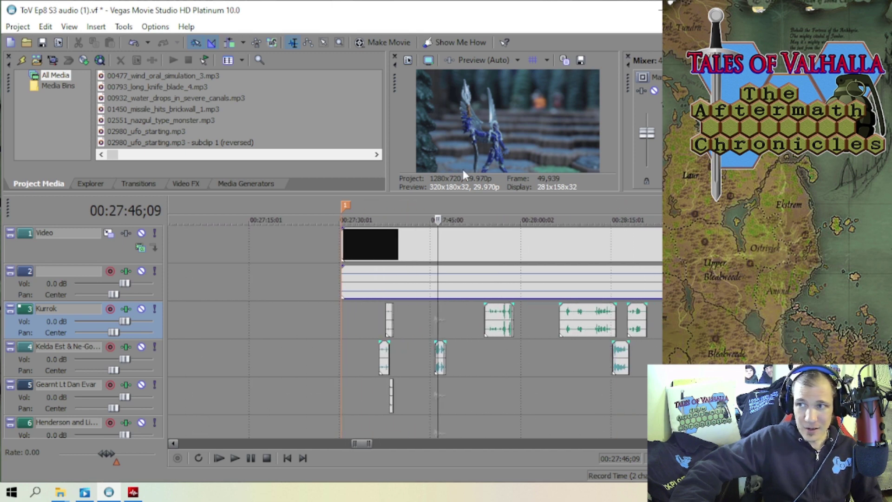
- Enlarge the video preview area and place the playhead at 00:27:35;02, just before the first voice clips
{"action": "left_click_drag", "start_coordinate": [393, 195], "coordinate": [394, 213]}
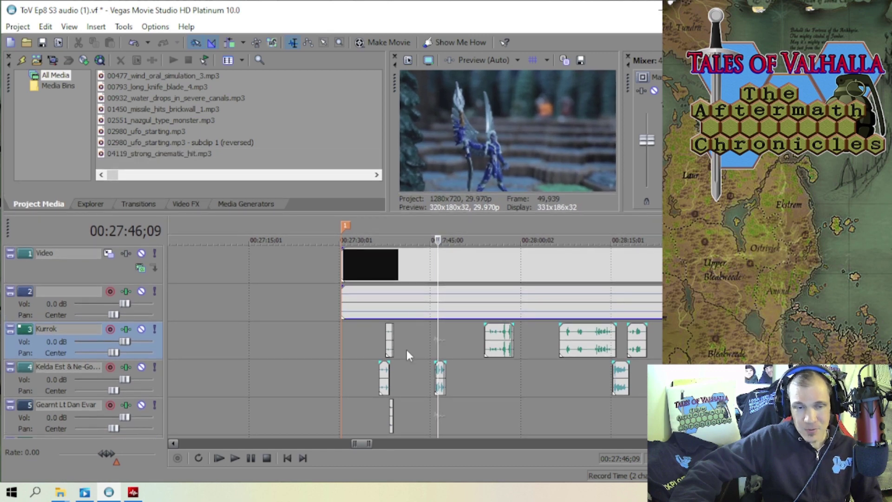
{"action": "left_click", "coordinate": [369, 344]}
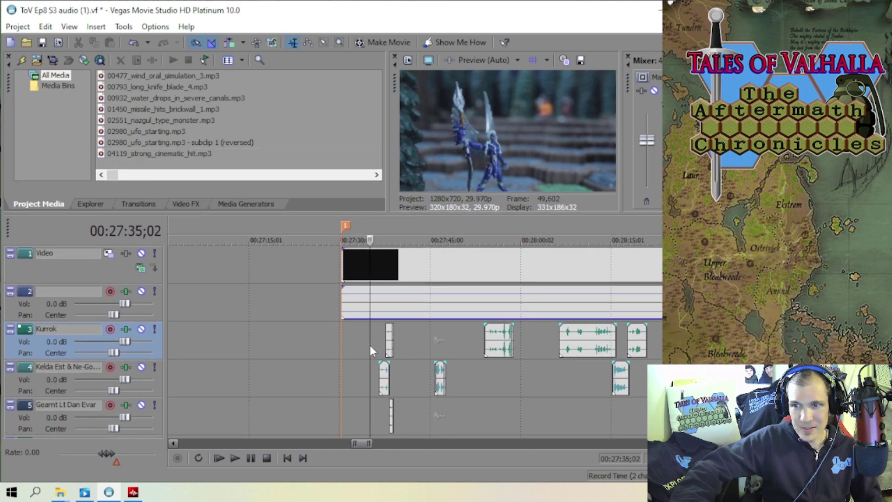
{"action": "scroll", "coordinate": [360, 362], "scroll_direction": "up", "scroll_amount": 2}
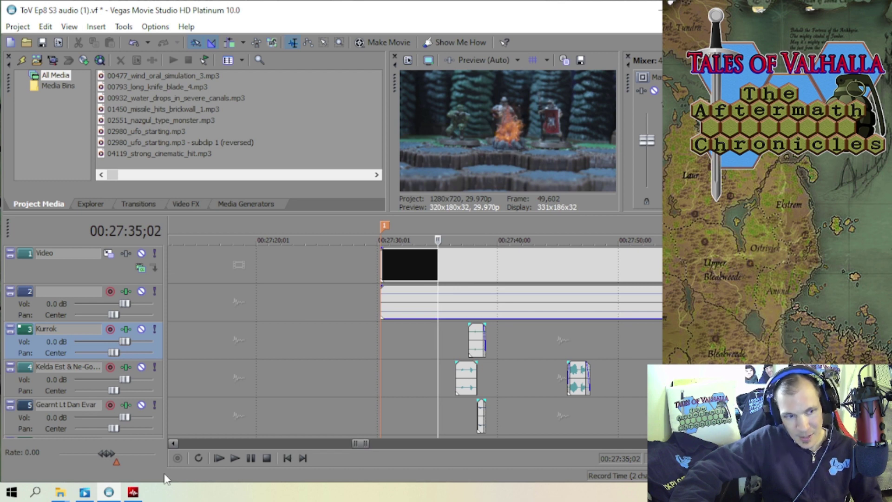
- Switch to the Movies & TV player and try to continue the Ep8 S3 4th TEST EffectsVideoEditForVegas video
{"action": "left_click", "coordinate": [91, 495]}
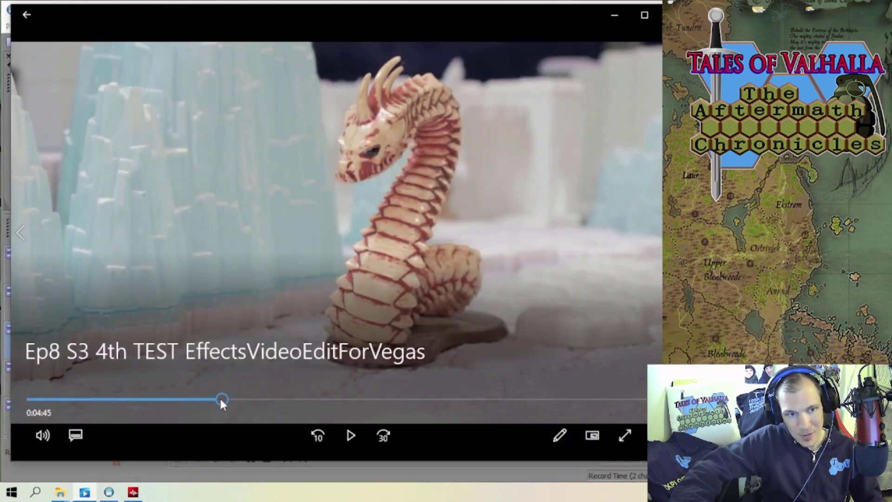
{"action": "left_click", "coordinate": [221, 401]}
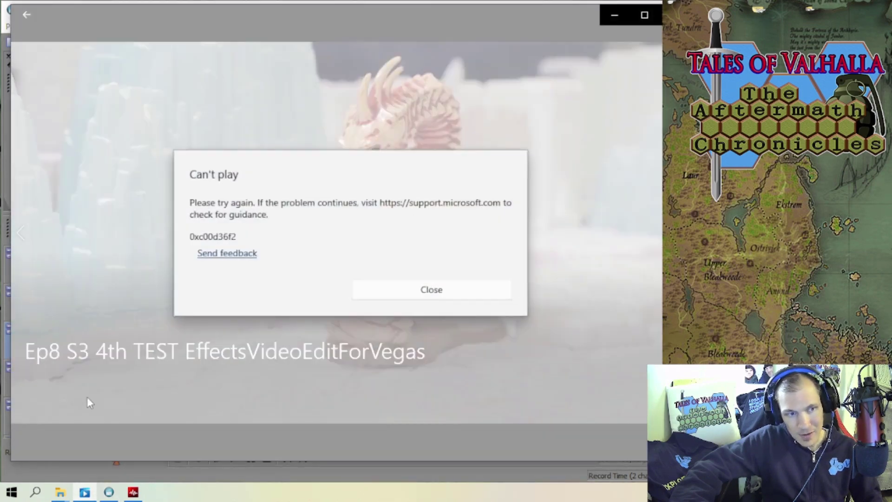
{"action": "left_click", "coordinate": [434, 292]}
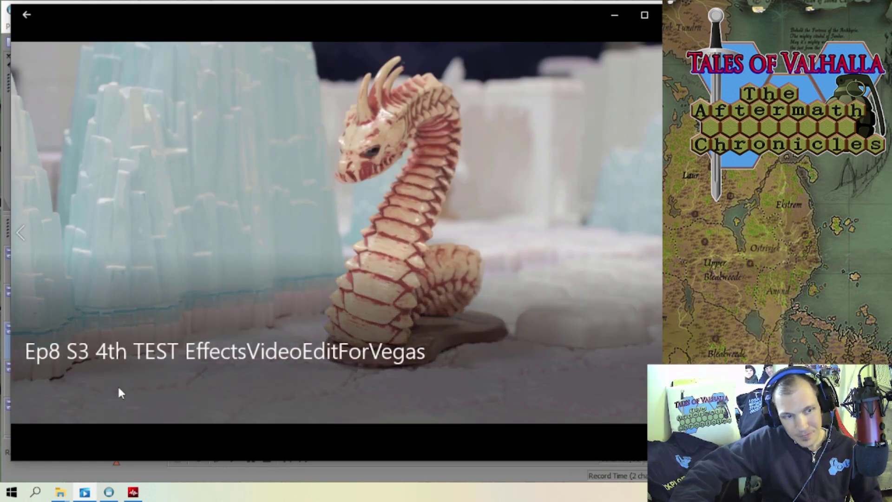
- Reopen Ep8 S3 4th TEST EffectsVideoEditForVegas.mp4 from the Complete Edits folder with Movies & TV
{"action": "mouse_move", "coordinate": [60, 492]}
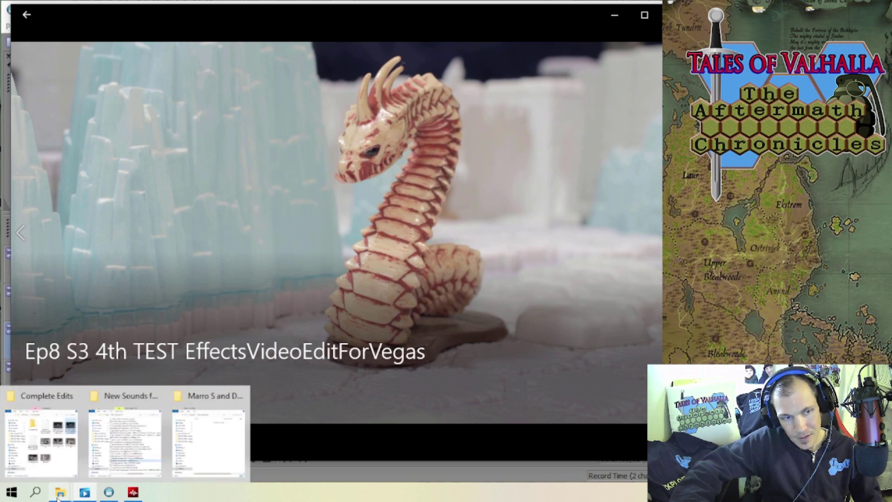
{"action": "left_click", "coordinate": [63, 468]}
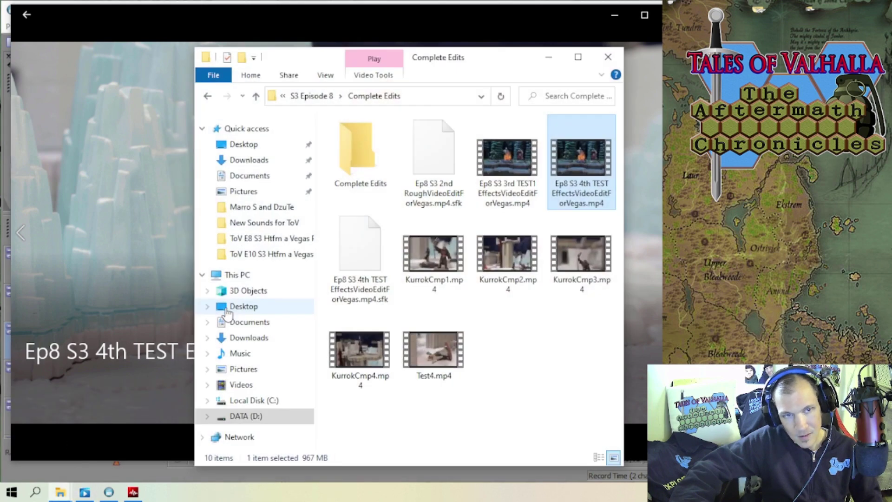
{"action": "right_click", "coordinate": [589, 168]}
{"action": "mouse_move", "coordinate": [650, 312]}
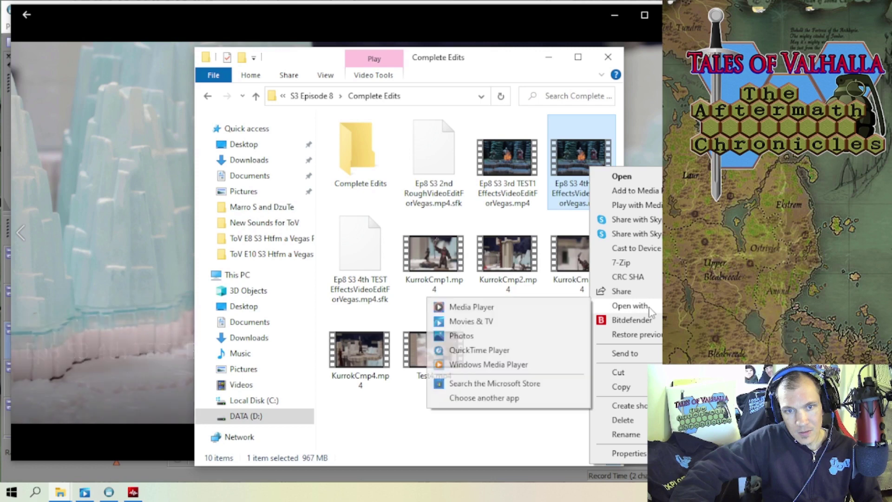
{"action": "left_click", "coordinate": [494, 319]}
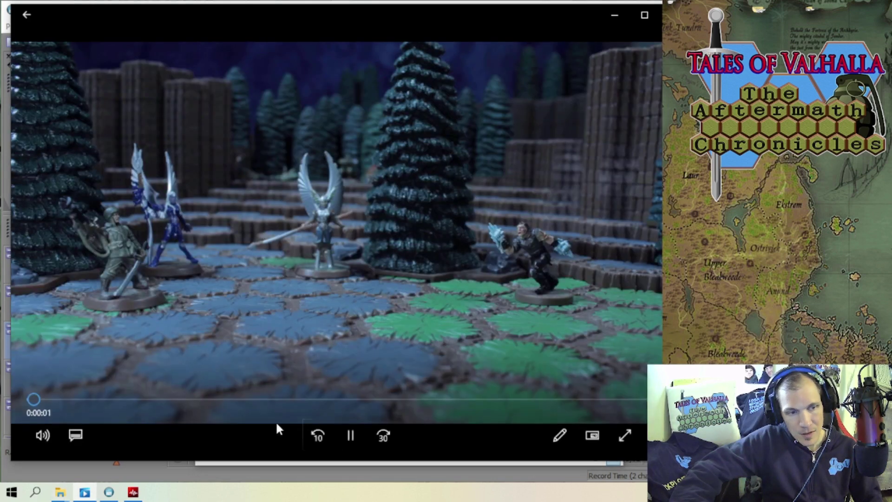
- Preview the video's first seconds, pause at 0:00:03, return to the beginning and play the opening scene
{"action": "left_click", "coordinate": [353, 432]}
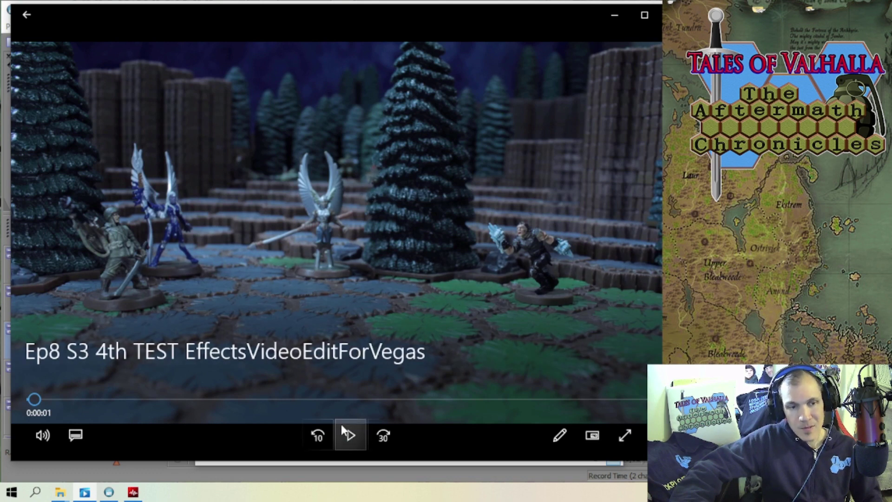
{"action": "left_click", "coordinate": [353, 440]}
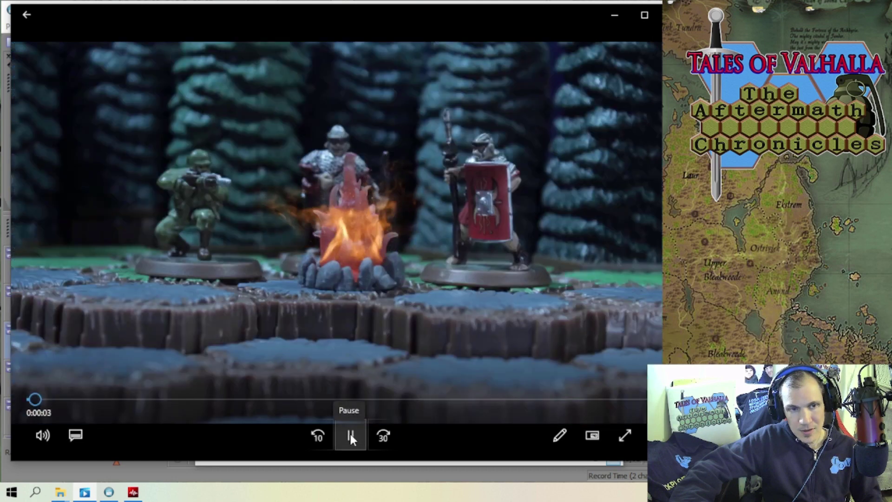
{"action": "left_click", "coordinate": [350, 436]}
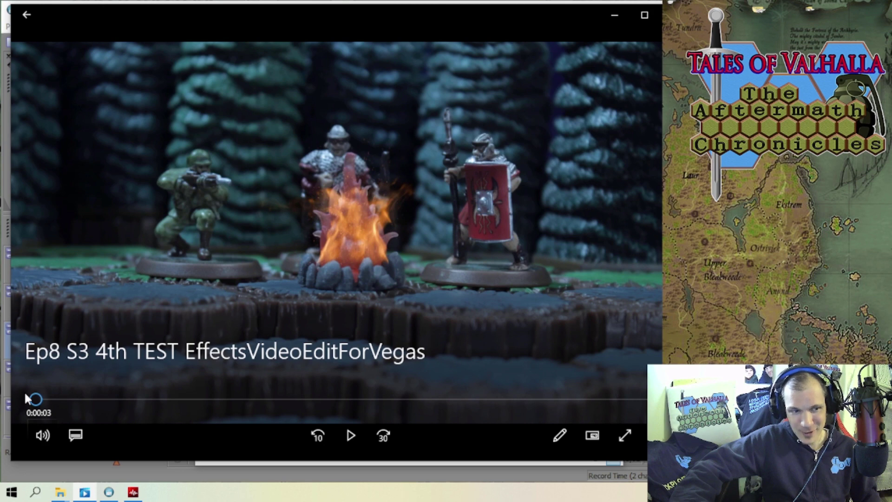
{"action": "left_click", "coordinate": [37, 400]}
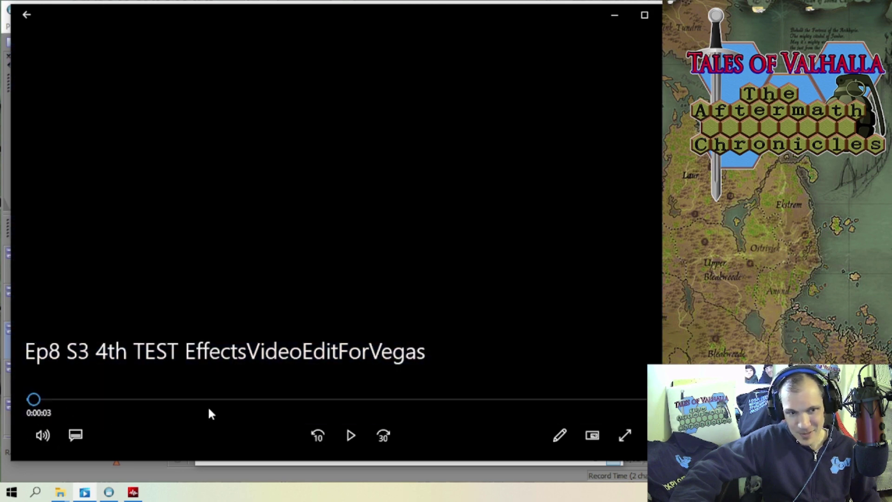
{"action": "left_click", "coordinate": [356, 434]}
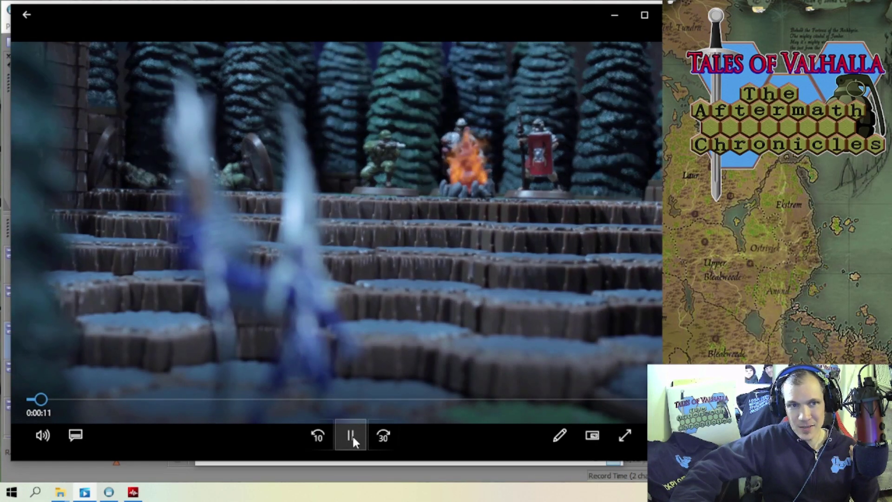
- Play the opening scene in short stretches, pausing at 0:00:14 and 0:00:16, and switch back to the Vegas Movie Studio project
{"action": "left_click", "coordinate": [353, 436]}
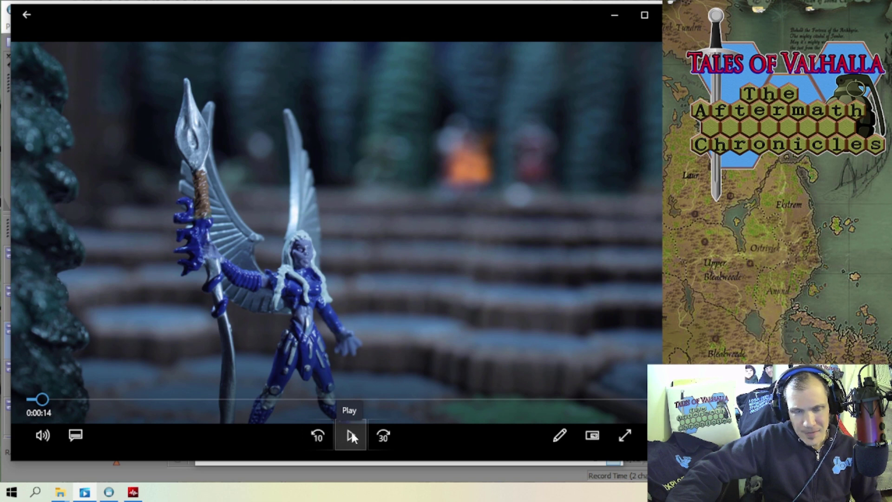
{"action": "left_click", "coordinate": [350, 430]}
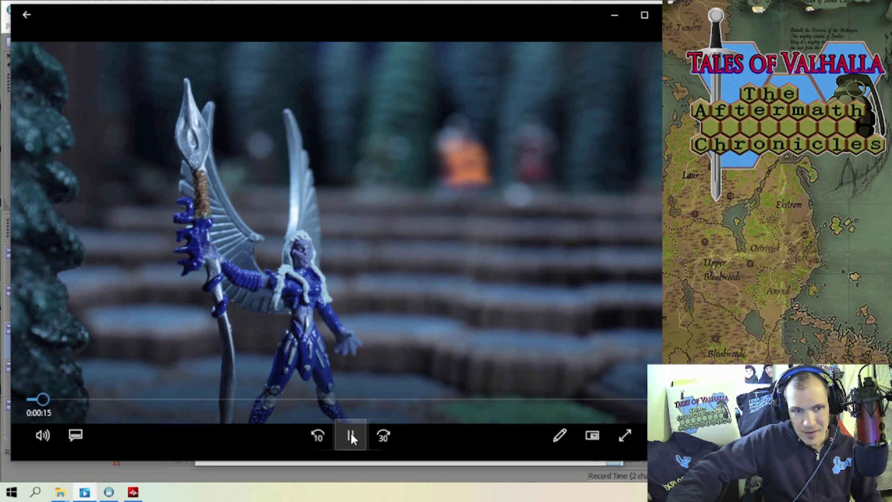
{"action": "left_click", "coordinate": [350, 436]}
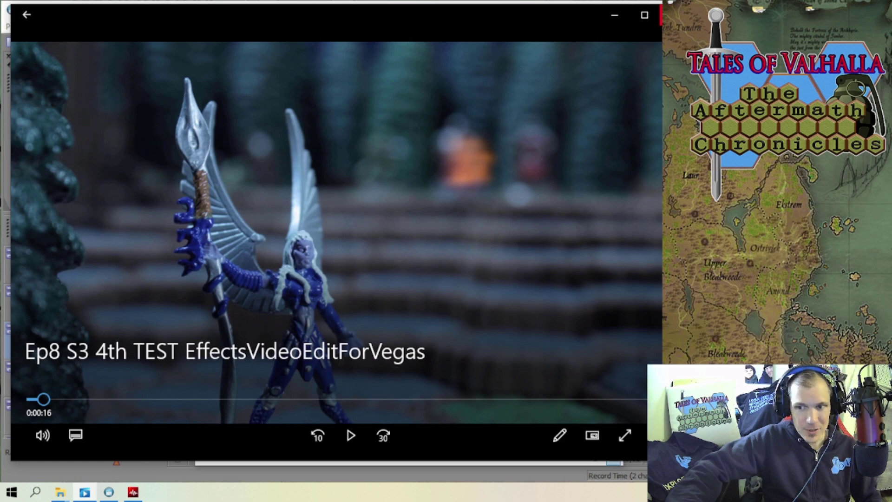
{"action": "left_click", "coordinate": [616, 13]}
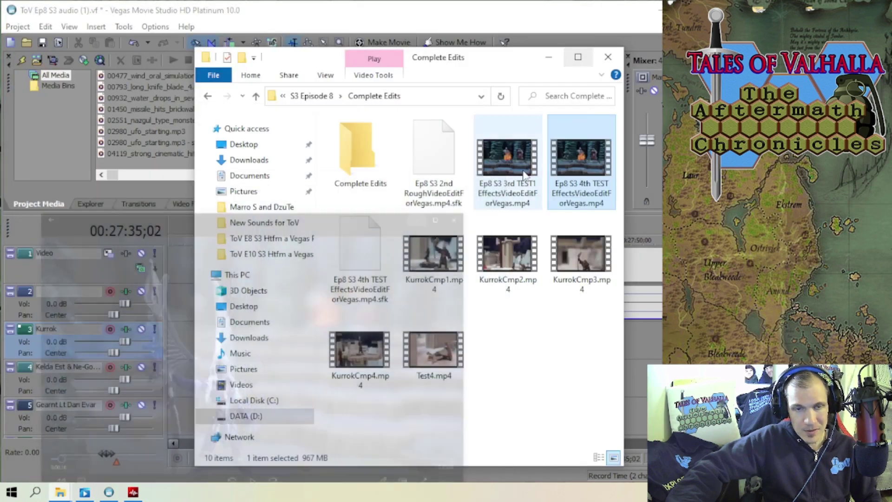
{"action": "left_click", "coordinate": [548, 56]}
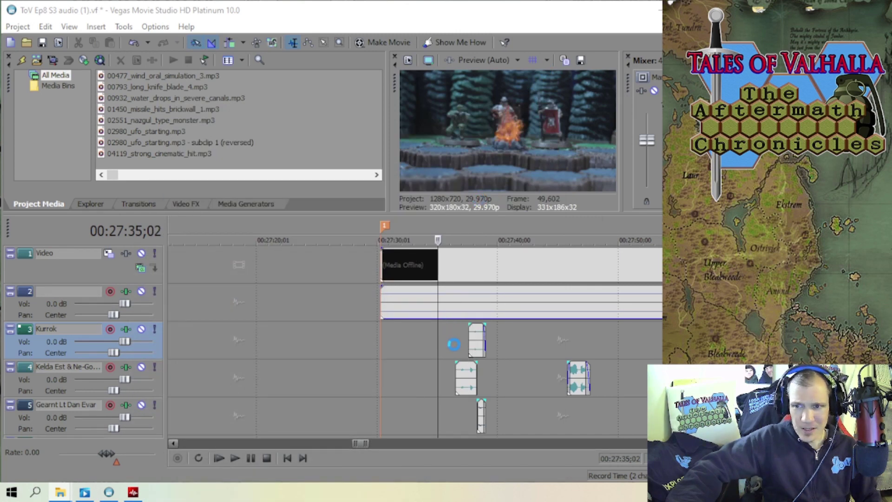
- Place the playhead at 00:27:36;22, near the start of the first clip on the Kelda track
{"action": "scroll", "coordinate": [452, 345], "scroll_direction": "down", "scroll_amount": 2}
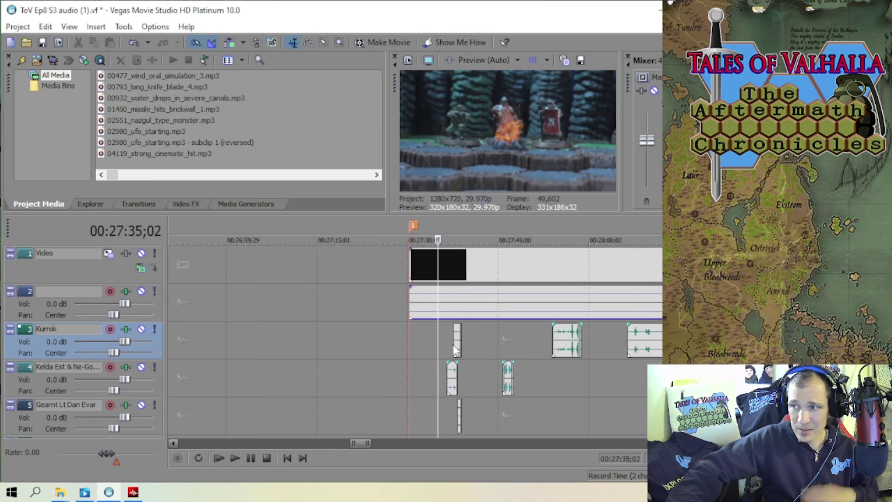
{"action": "scroll", "coordinate": [453, 344], "scroll_direction": "up", "scroll_amount": 3}
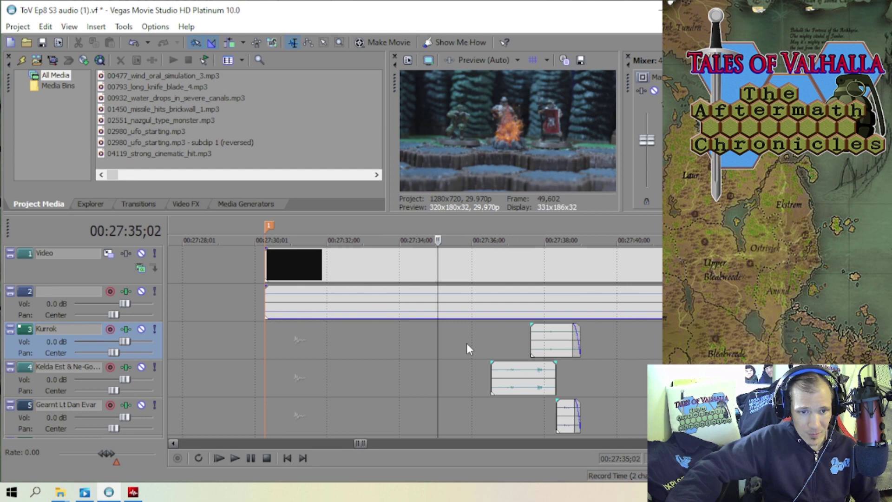
{"action": "left_click", "coordinate": [497, 332]}
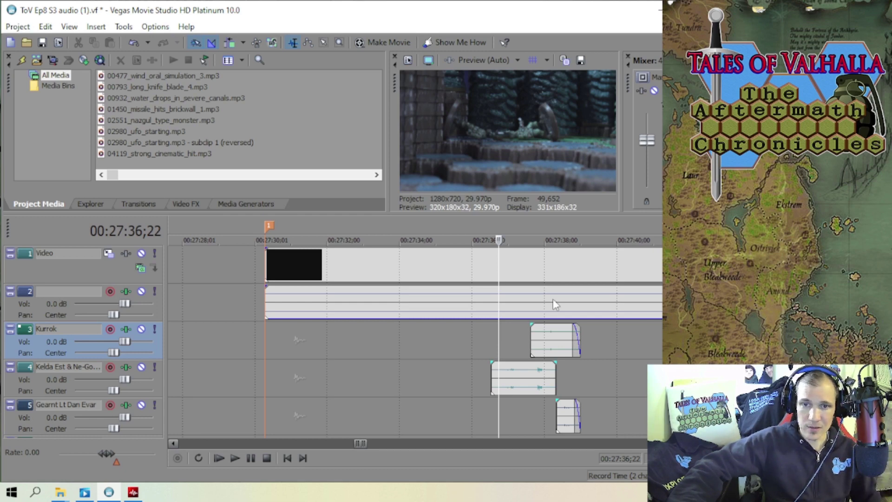
- Examine the first Kurrok, Kelda and Gearnt voice clips around 00:27:36;22 at different timeline scales
{"action": "scroll", "coordinate": [481, 356], "scroll_direction": "down", "scroll_amount": 3}
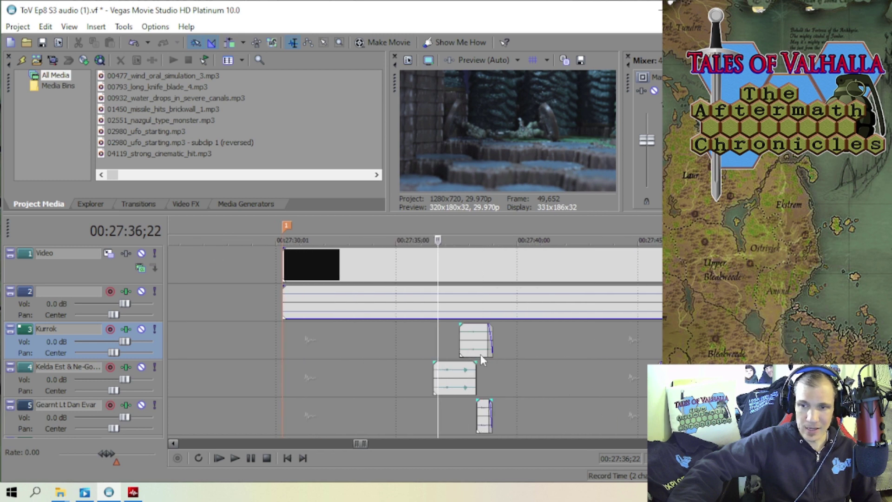
{"action": "scroll", "coordinate": [480, 354], "scroll_direction": "down", "scroll_amount": 3}
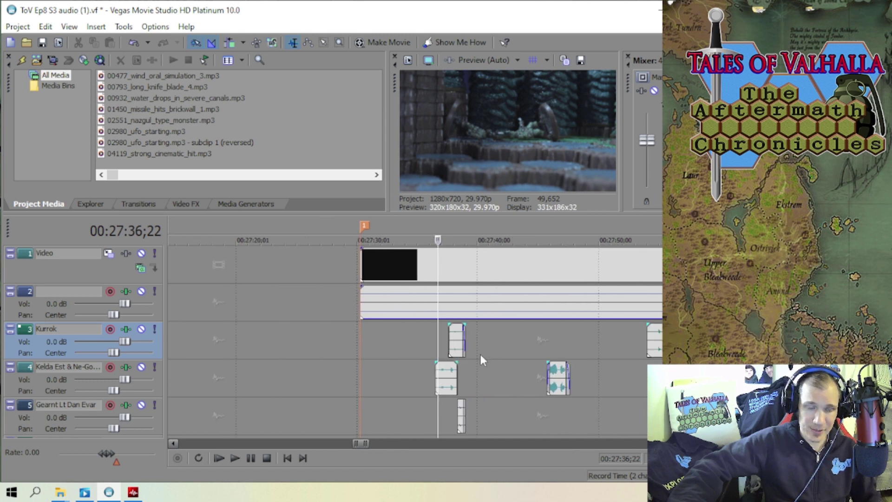
{"action": "scroll", "coordinate": [480, 354], "scroll_direction": "up", "scroll_amount": 5}
{"action": "scroll", "coordinate": [481, 357], "scroll_direction": "down", "scroll_amount": 1}
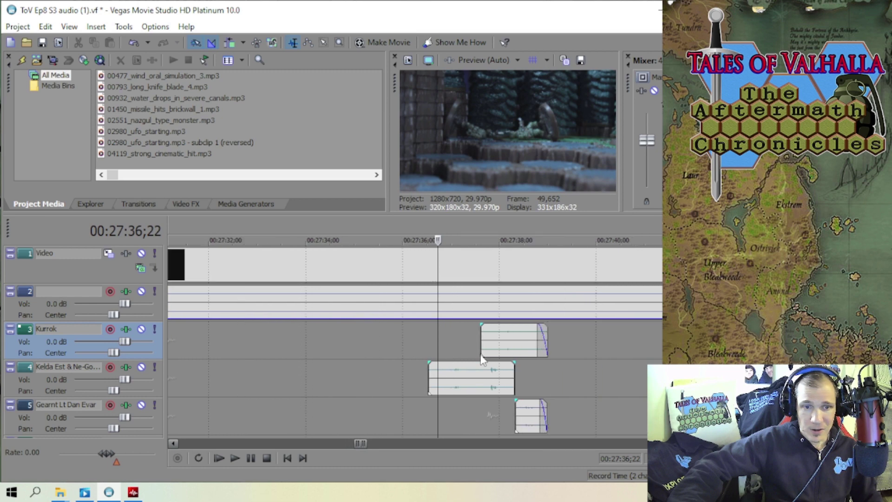
{"action": "scroll", "coordinate": [454, 345], "scroll_direction": "down", "scroll_amount": 2}
{"action": "scroll", "coordinate": [453, 345], "scroll_direction": "up", "scroll_amount": 5}
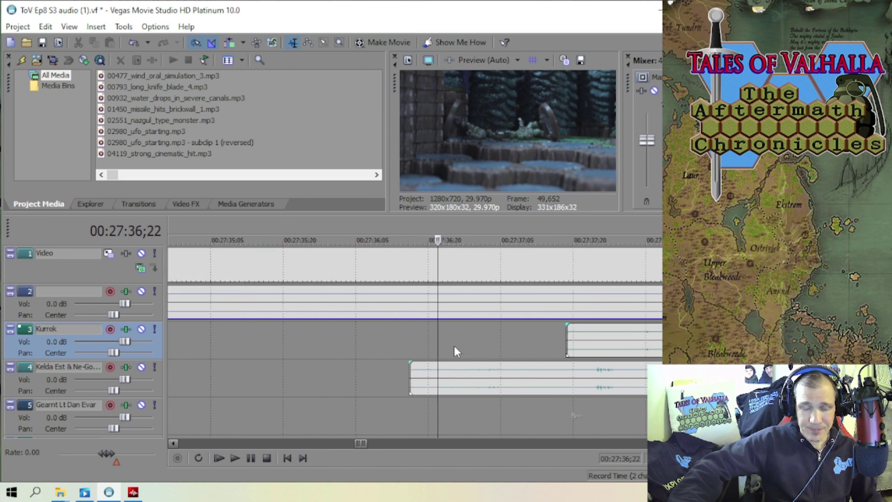
{"action": "scroll", "coordinate": [454, 346], "scroll_direction": "down", "scroll_amount": 1}
{"action": "scroll", "coordinate": [453, 345], "scroll_direction": "down", "scroll_amount": 1}
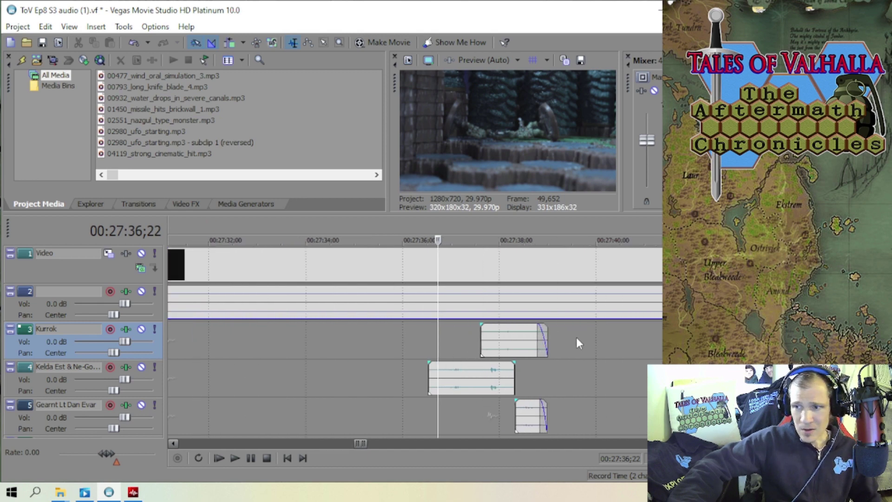
{"action": "scroll", "coordinate": [562, 339], "scroll_direction": "down", "scroll_amount": 3}
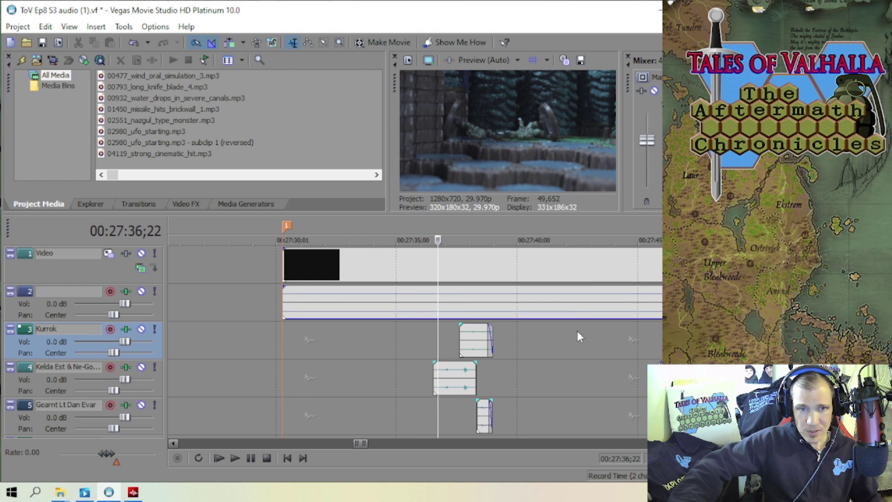
{"action": "scroll", "coordinate": [577, 331], "scroll_direction": "up", "scroll_amount": 3}
{"action": "scroll", "coordinate": [574, 337], "scroll_direction": "down", "scroll_amount": 1}
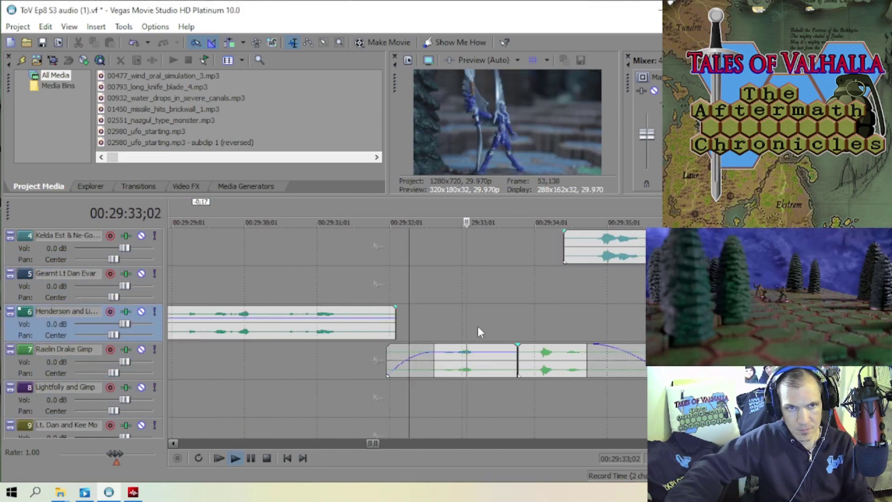
- Place the playhead near the start of the Kelda voice clip at 00:38:00;27 and listen to the passage
{"action": "right_click", "coordinate": [383, 284]}
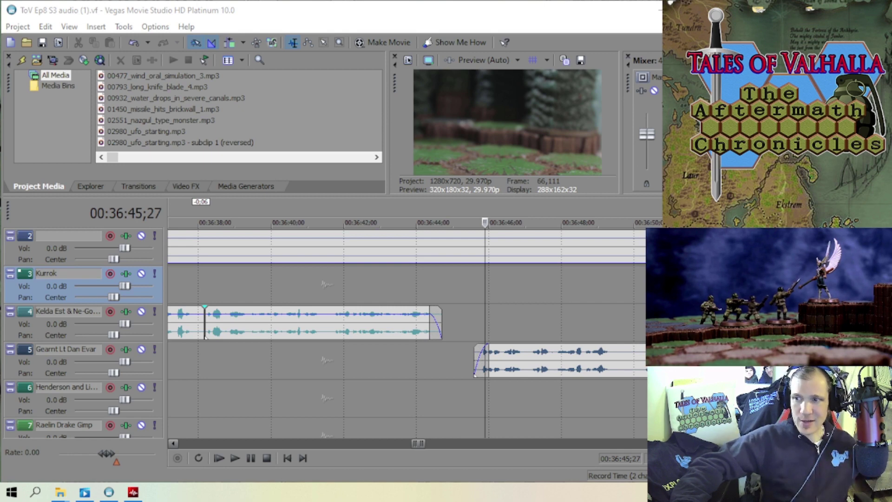
{"action": "left_click", "coordinate": [435, 329]}
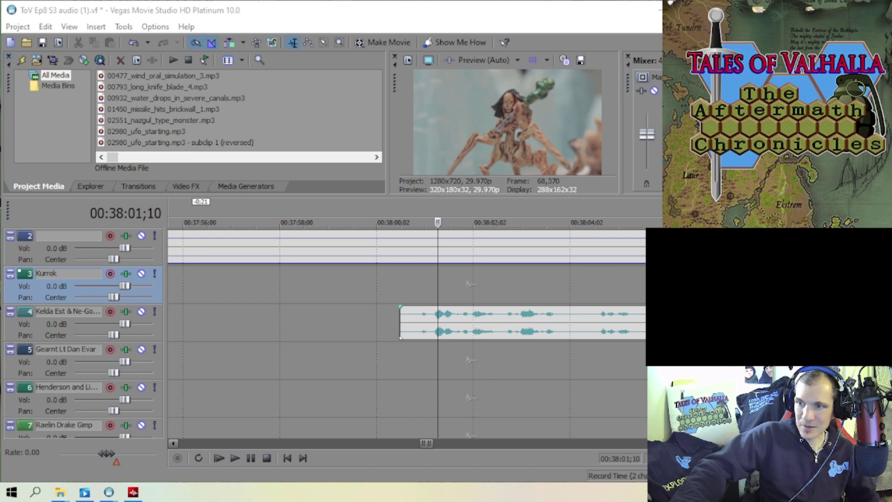
{"action": "left_click", "coordinate": [430, 285]}
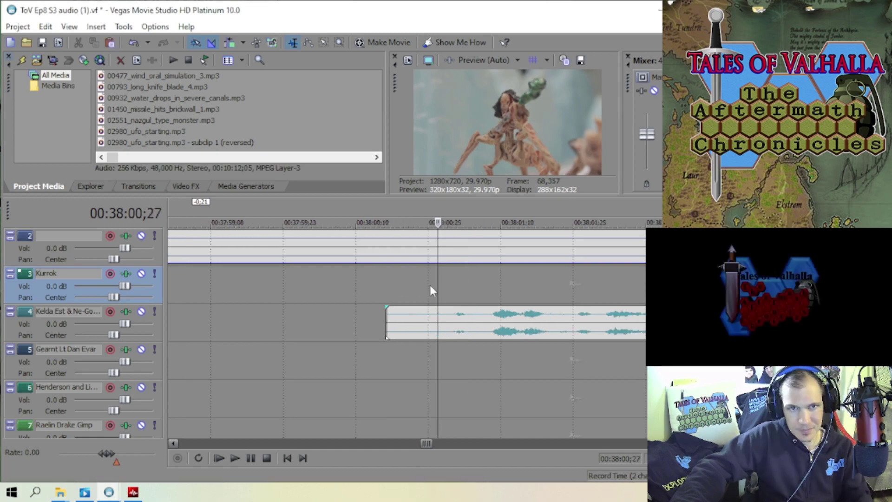
{"action": "key", "text": "space"}
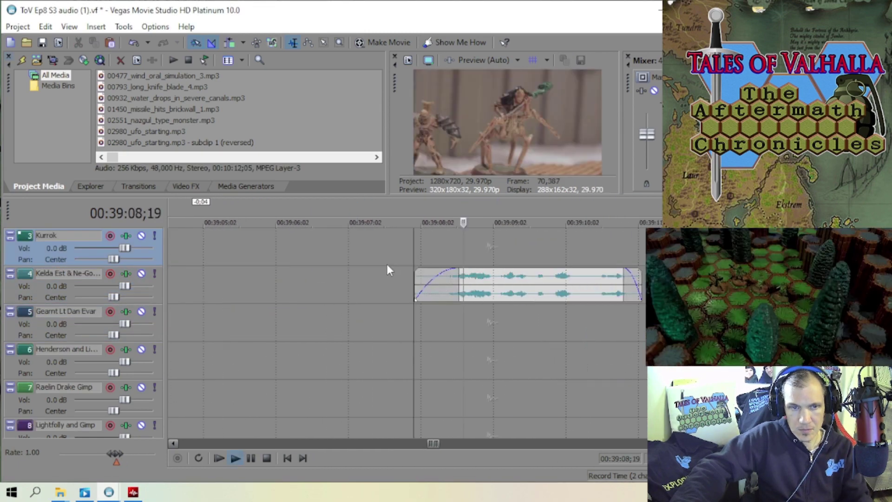
{"action": "key", "text": "space"}
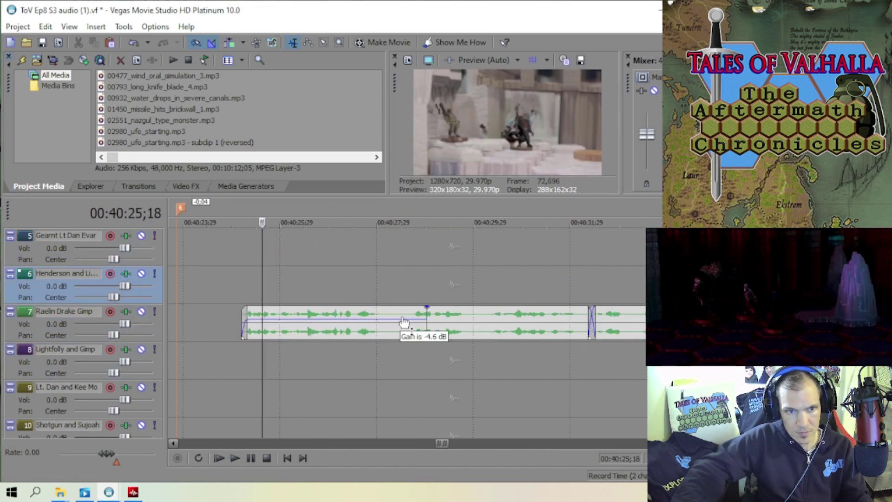
- Check the Kurrok voice clip around 00:41:40 and the Gearnt, Henderson and Raelin clips near 00:42:37
{"action": "scroll", "coordinate": [484, 318], "scroll_direction": "up", "scroll_amount": 5}
{"action": "left_click", "coordinate": [440, 280]}
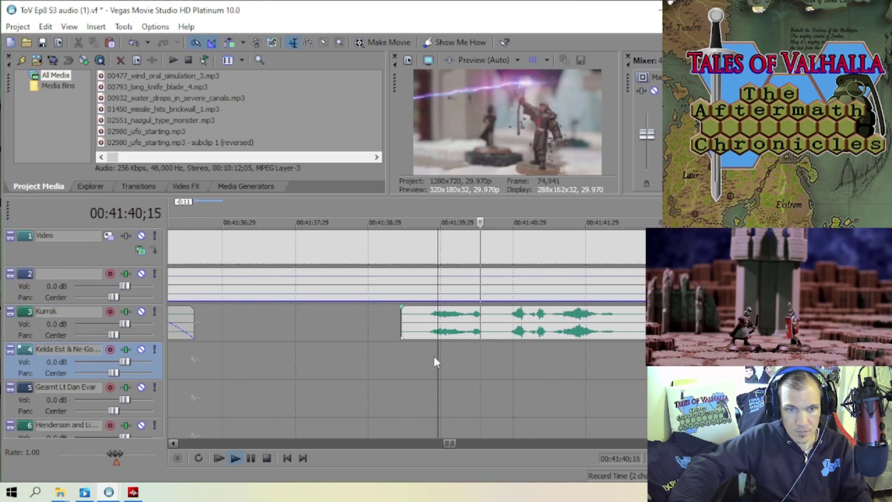
{"action": "scroll", "coordinate": [482, 348], "scroll_direction": "down", "scroll_amount": 3}
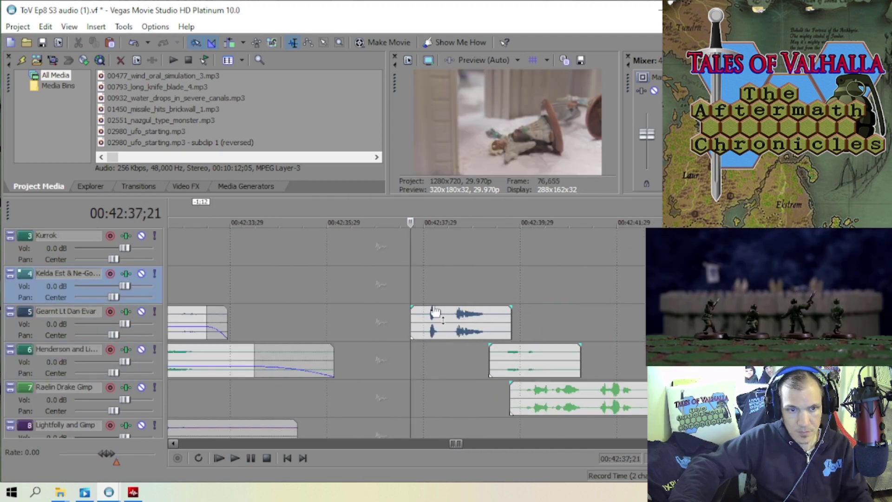
{"action": "scroll", "coordinate": [465, 346], "scroll_direction": "up", "scroll_amount": 3}
- Review the whole episode timeline and place the playhead at 00:47:46;28, past the end of the video
{"action": "scroll", "coordinate": [369, 338], "scroll_direction": "down", "scroll_amount": 5}
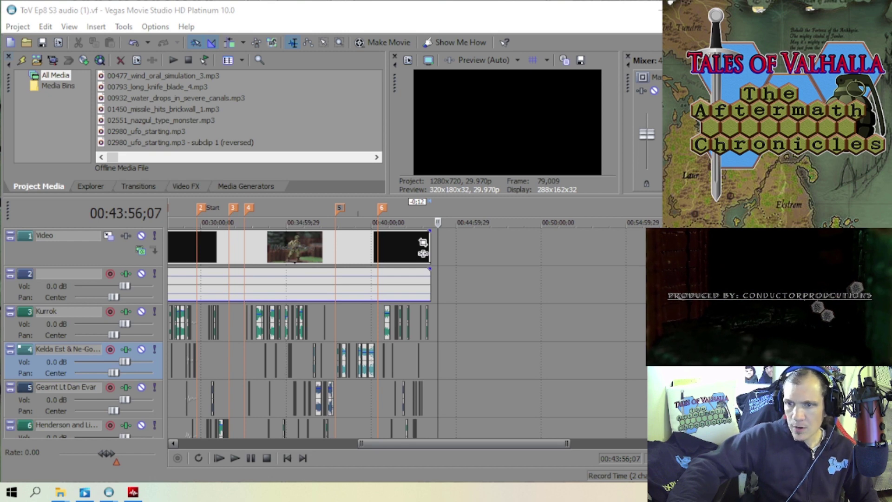
{"action": "scroll", "coordinate": [431, 355], "scroll_direction": "down", "scroll_amount": 3}
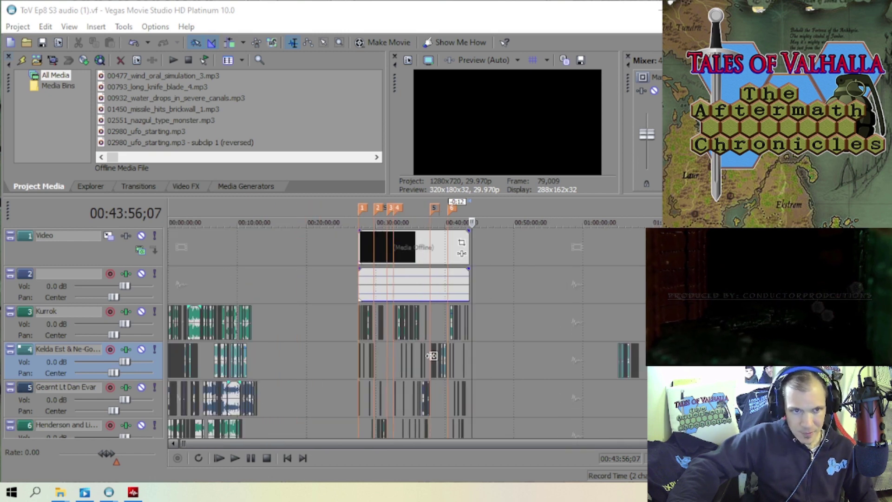
{"action": "left_click", "coordinate": [497, 352]}
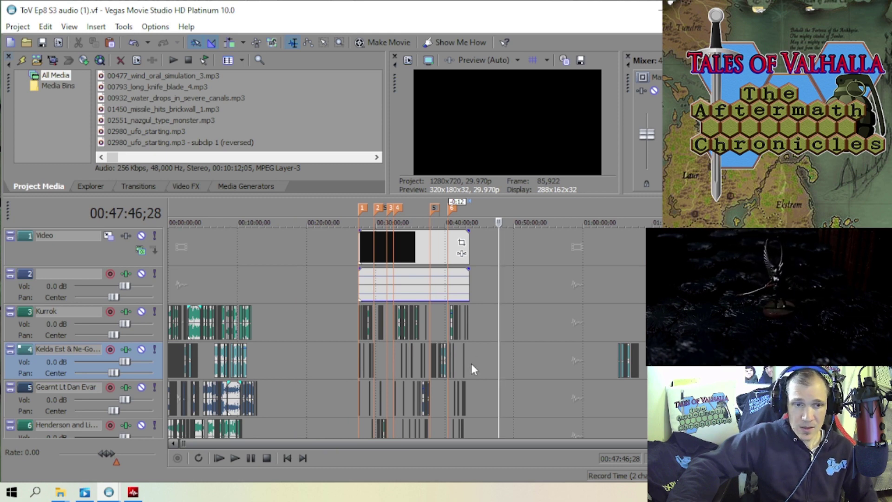
{"action": "scroll", "coordinate": [471, 362], "scroll_direction": "up", "scroll_amount": 4}
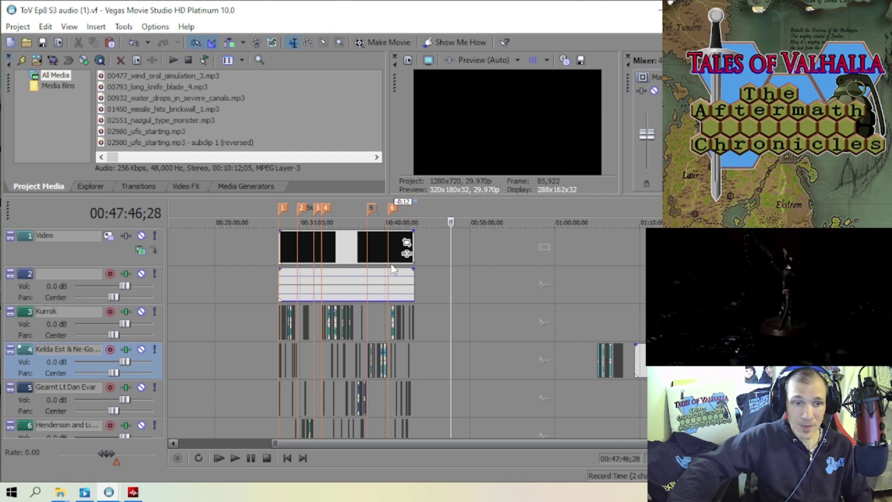
- Save the ToV Ep9 S3 audio (1).vf project
{"action": "left_click", "coordinate": [17, 26]}
{"action": "left_click", "coordinate": [28, 85]}
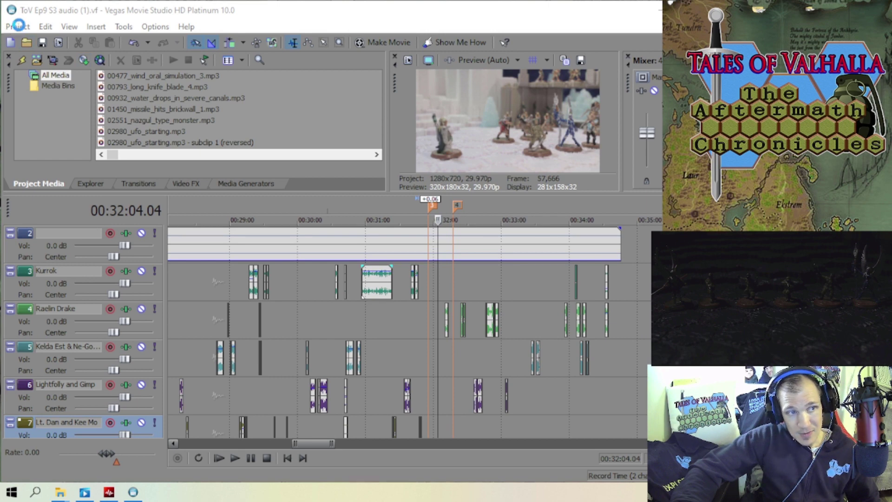
{"action": "left_click", "coordinate": [18, 27]}
{"action": "left_click", "coordinate": [28, 85]}
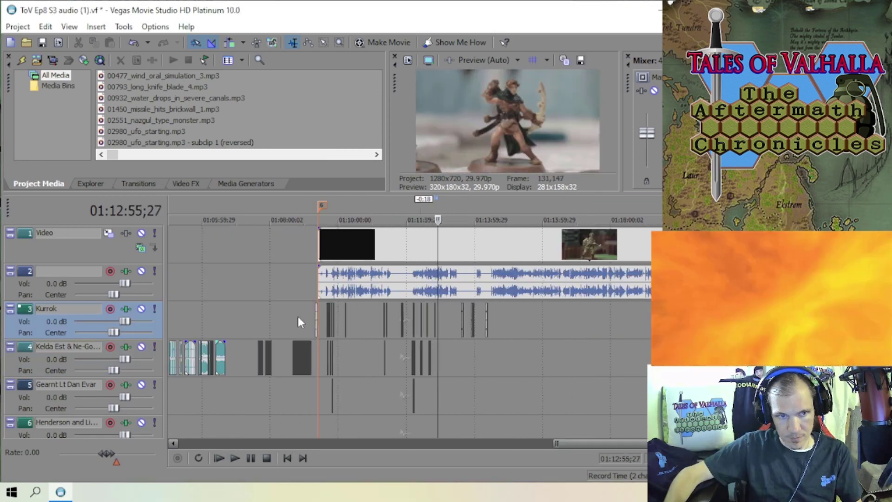
- Place the playhead at the faded Kurrok clip near 01:13:54 in the Ep8 project and play the passage
{"action": "scroll", "coordinate": [298, 316], "scroll_direction": "up", "scroll_amount": 5}
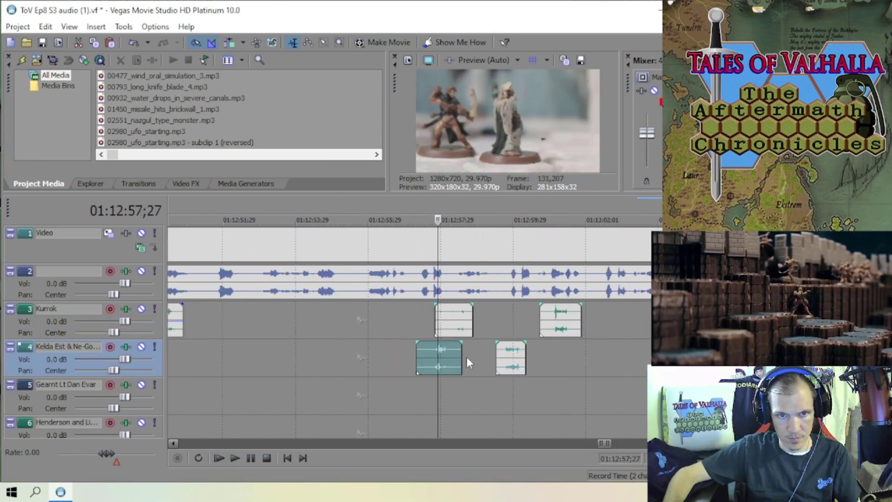
{"action": "scroll", "coordinate": [384, 362], "scroll_direction": "up", "scroll_amount": 5}
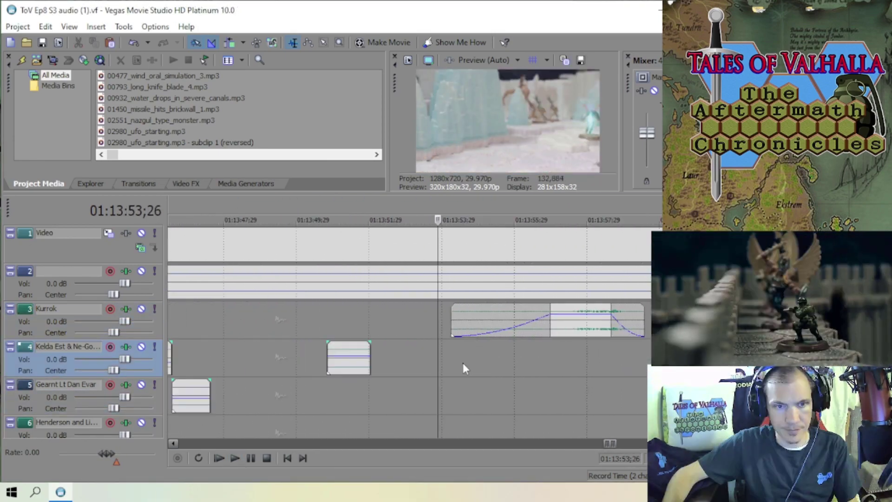
{"action": "left_click", "coordinate": [467, 327]}
{"action": "key", "text": "space"}
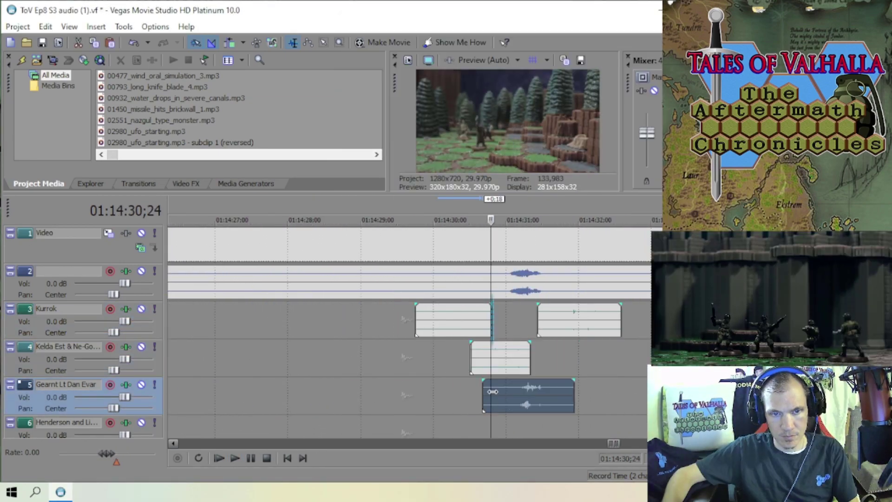
- Check the sound effect clips on the Kurrok track from about 01:14:30 to 01:17:30
{"action": "left_click", "coordinate": [439, 364]}
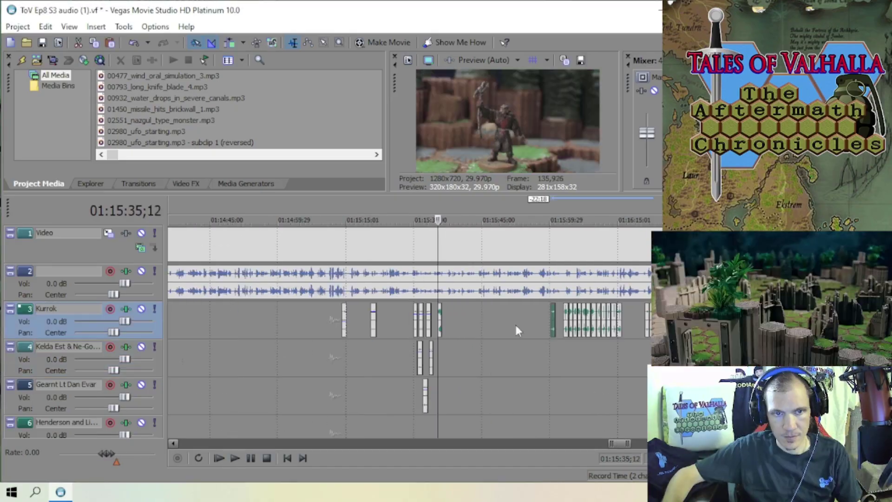
{"action": "left_click", "coordinate": [375, 318]}
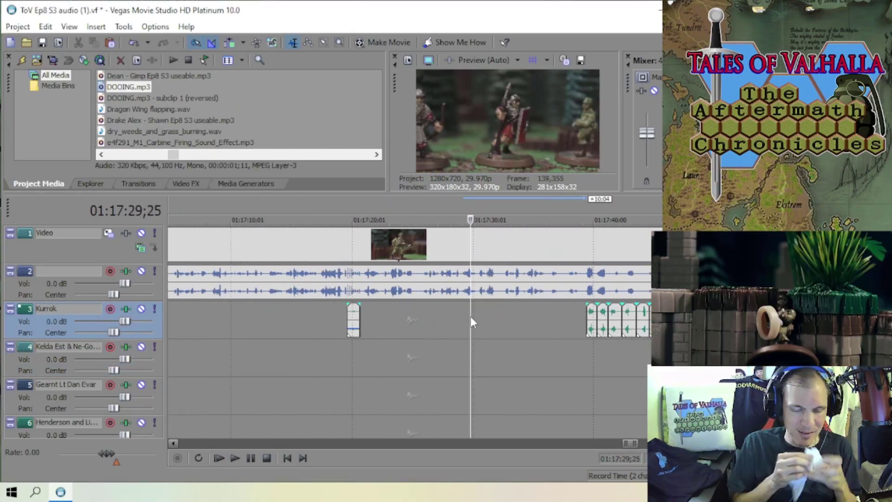
{"action": "left_click", "coordinate": [504, 317]}
{"action": "scroll", "coordinate": [424, 320], "scroll_direction": "down", "scroll_amount": 5}
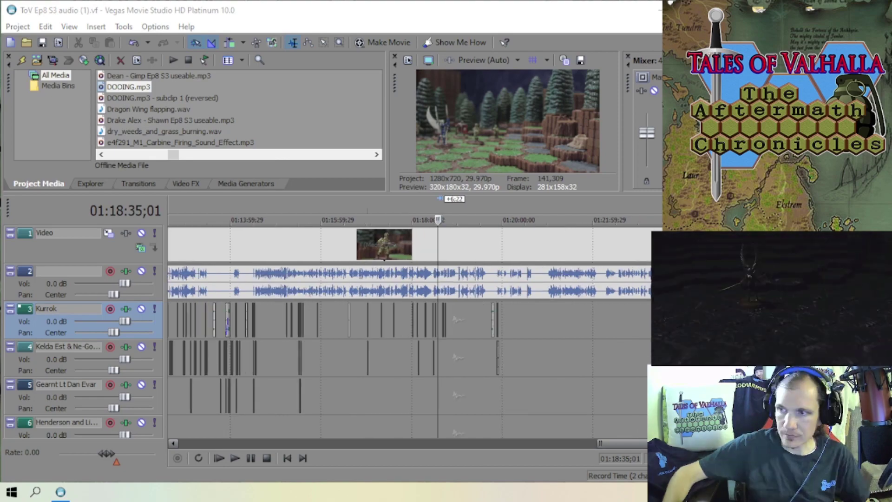
- Lower the gain of the Kurrok track's sound effect clip near 01:19:05 and play it back
{"action": "scroll", "coordinate": [424, 320], "scroll_direction": "up", "scroll_amount": 5}
{"action": "left_click", "coordinate": [426, 330]}
{"action": "left_click_drag", "start_coordinate": [393, 305], "coordinate": [392, 328]}
{"action": "key", "text": "space"}
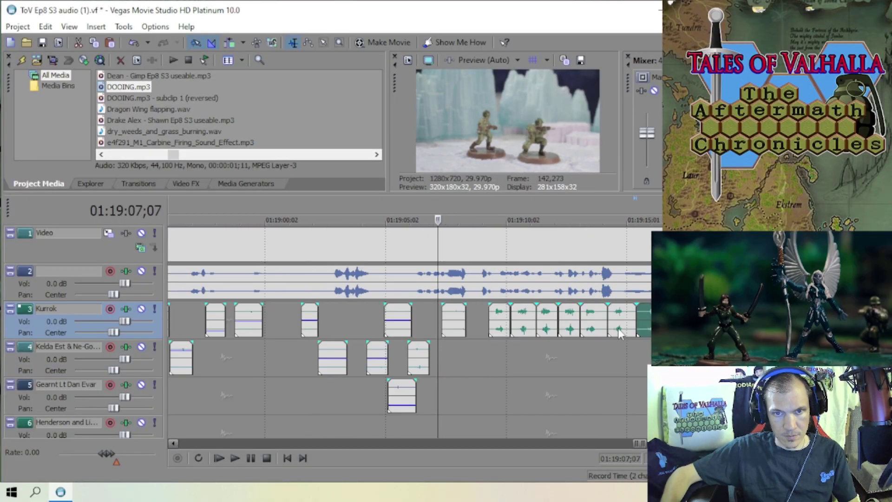
- Lower the gain of the sound effect clips on the Kurrok and Kelda Est tracks between about 01:19:07 and 01:20:49
{"action": "left_click", "coordinate": [432, 321]}
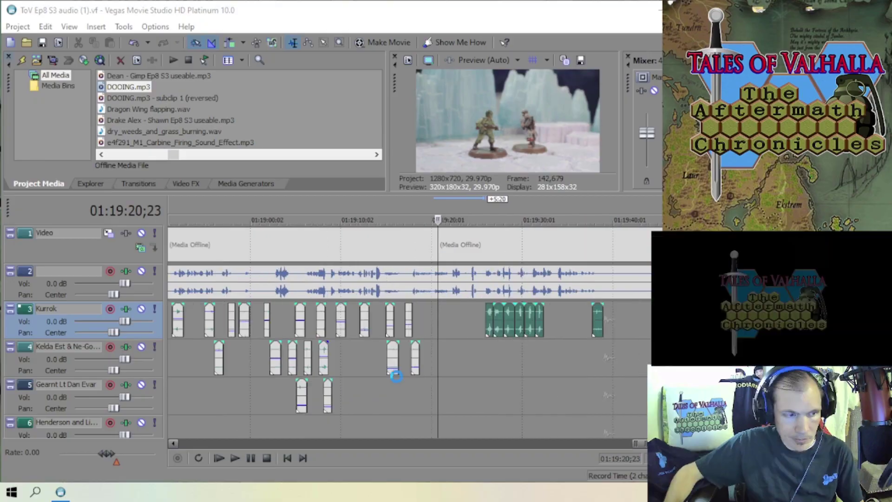
{"action": "left_click_drag", "start_coordinate": [440, 267], "coordinate": [440, 296]}
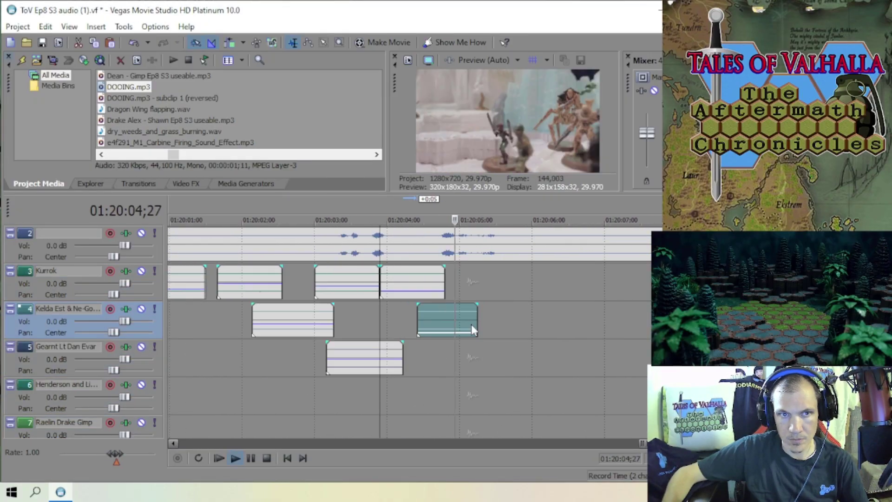
{"action": "left_click", "coordinate": [481, 304]}
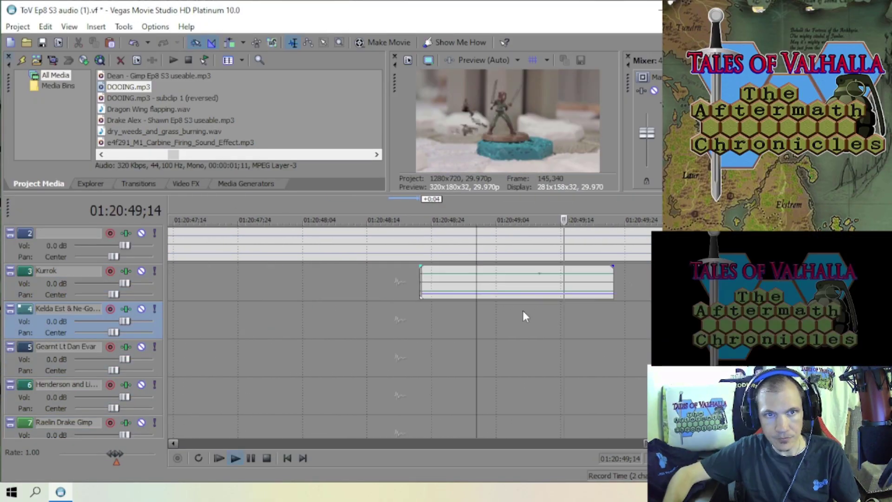
- Lower the gain of the sound effect clips from about 01:22:16 to 01:23:51, giving the Kurrok clip near 01:23:51 about -13.3 dB
{"action": "left_click", "coordinate": [469, 295]}
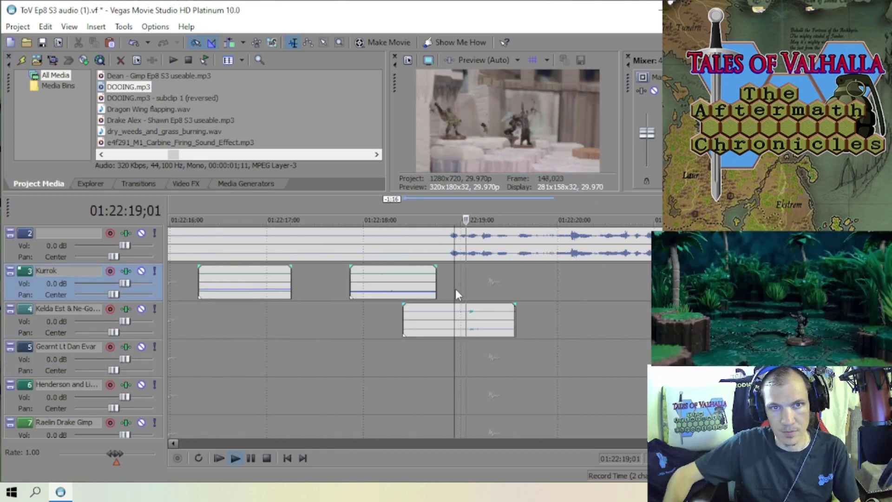
{"action": "left_click", "coordinate": [480, 297]}
{"action": "key", "text": "space"}
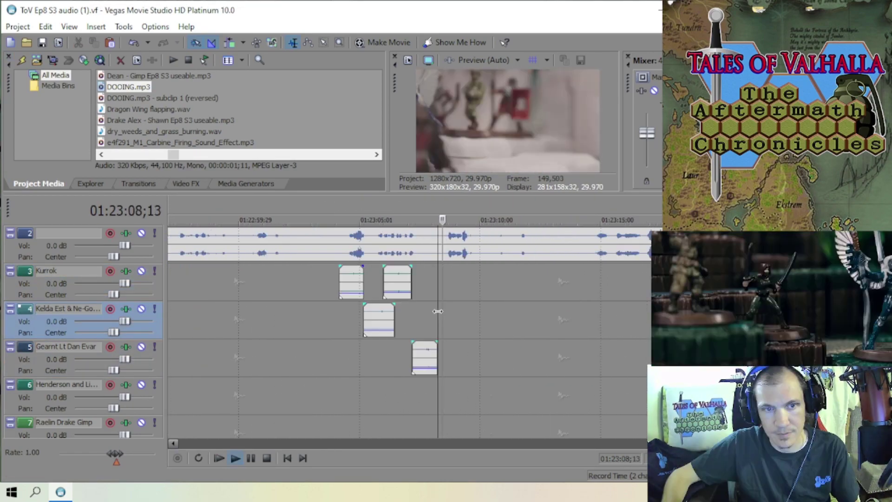
{"action": "left_click_drag", "start_coordinate": [467, 267], "coordinate": [469, 299]}
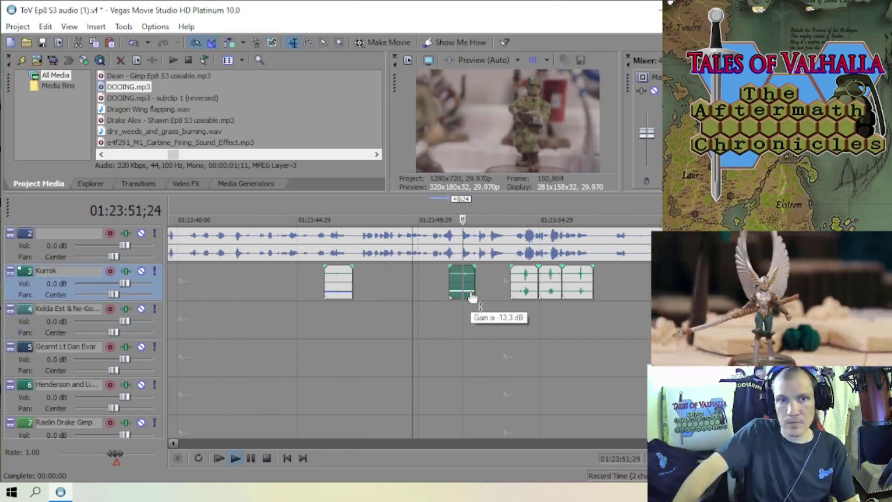
{"action": "scroll", "coordinate": [408, 325], "scroll_direction": "down", "scroll_amount": 10}
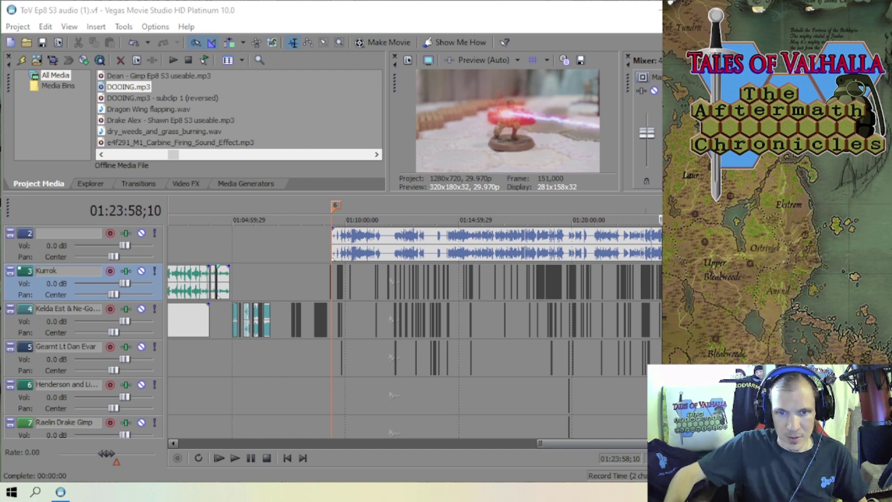
{"action": "scroll", "coordinate": [529, 323], "scroll_direction": "down", "scroll_amount": 3}
{"action": "scroll", "coordinate": [529, 323], "scroll_direction": "up", "scroll_amount": 3}
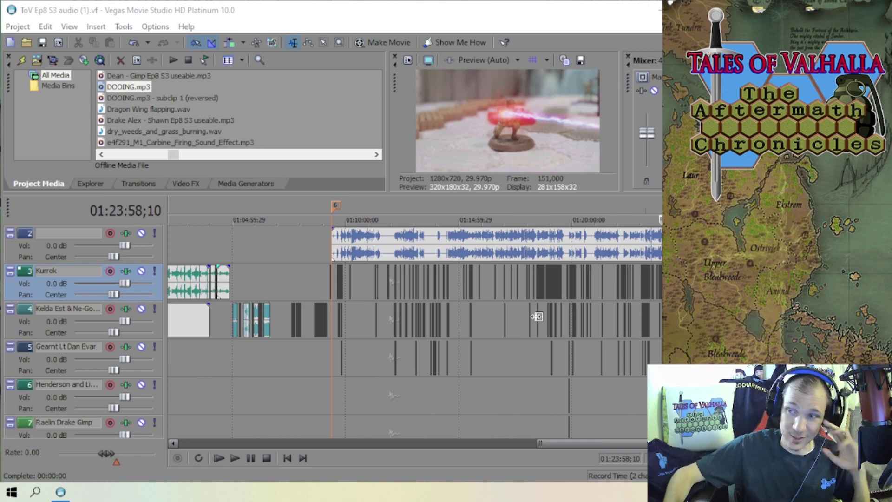
{"action": "scroll", "coordinate": [536, 316], "scroll_direction": "down", "scroll_amount": 1}
{"action": "scroll", "coordinate": [536, 316], "scroll_direction": "up", "scroll_amount": 1}
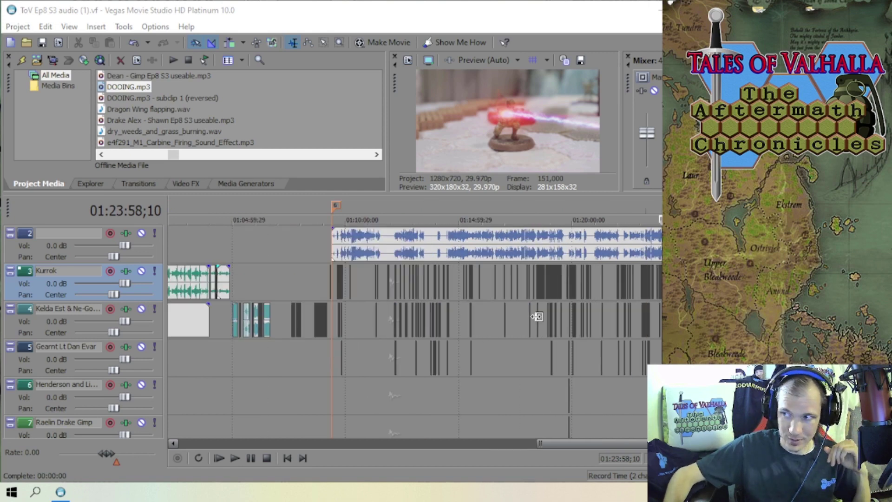
{"action": "scroll", "coordinate": [606, 325], "scroll_direction": "up", "scroll_amount": 4}
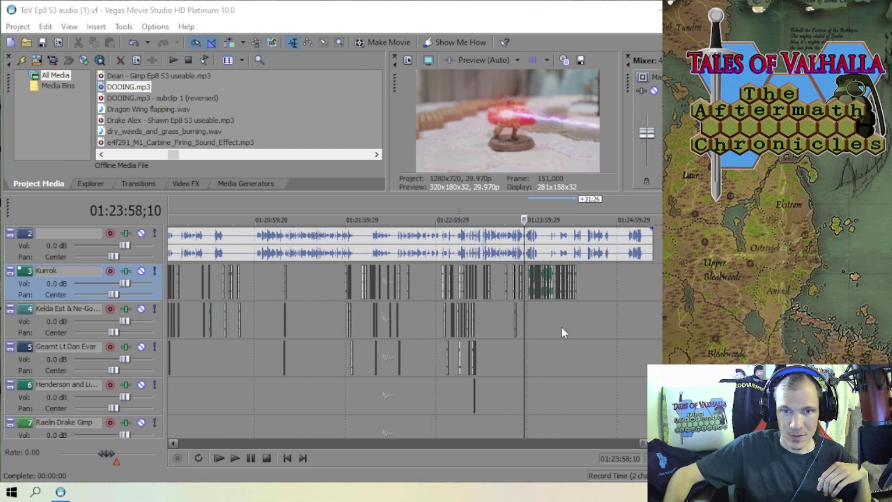
{"action": "scroll", "coordinate": [533, 325], "scroll_direction": "down", "scroll_amount": 2}
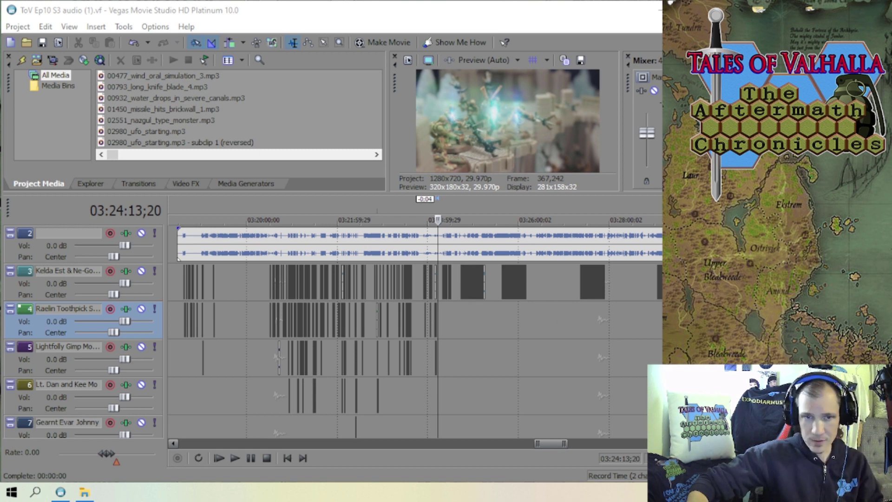
{"action": "scroll", "coordinate": [449, 341], "scroll_direction": "up", "scroll_amount": 5}
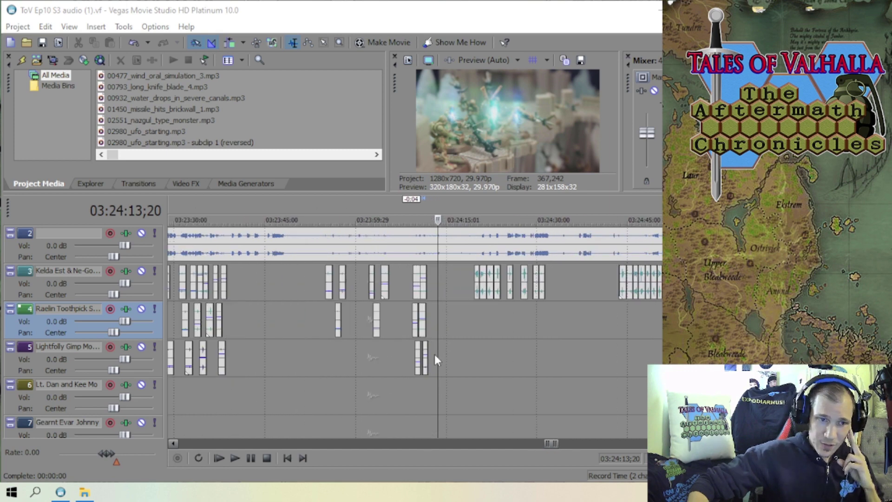
{"action": "scroll", "coordinate": [430, 353], "scroll_direction": "down", "scroll_amount": 5}
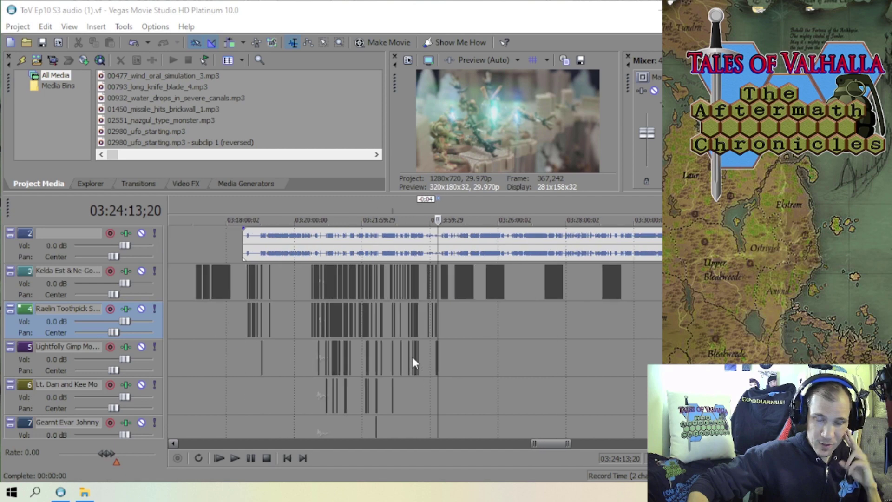
{"action": "scroll", "coordinate": [411, 356], "scroll_direction": "down", "scroll_amount": 3}
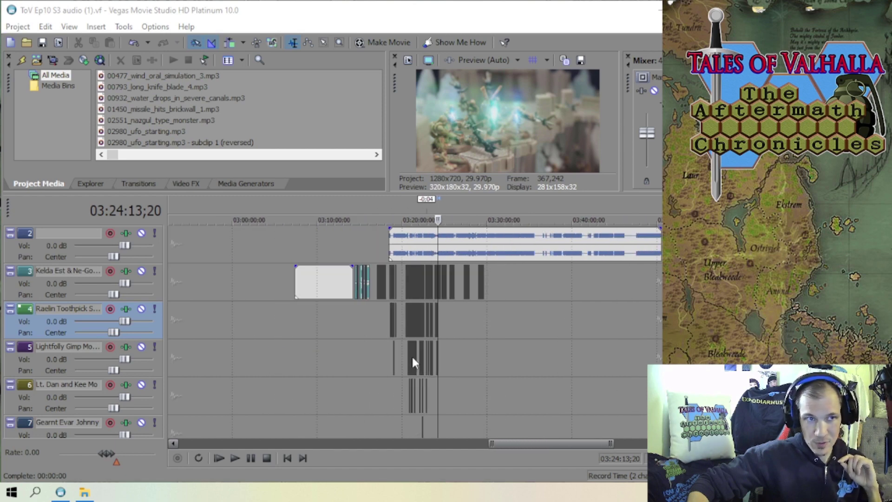
{"action": "scroll", "coordinate": [439, 353], "scroll_direction": "up", "scroll_amount": 4}
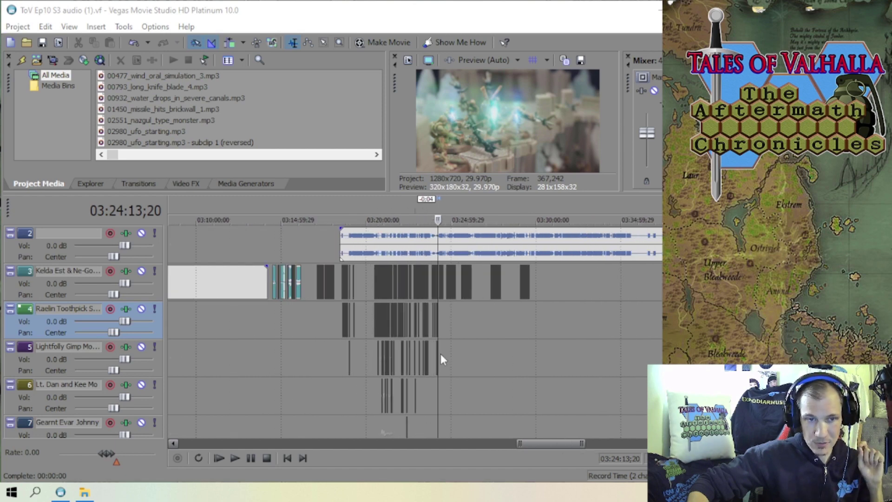
{"action": "scroll", "coordinate": [438, 355], "scroll_direction": "down", "scroll_amount": 3}
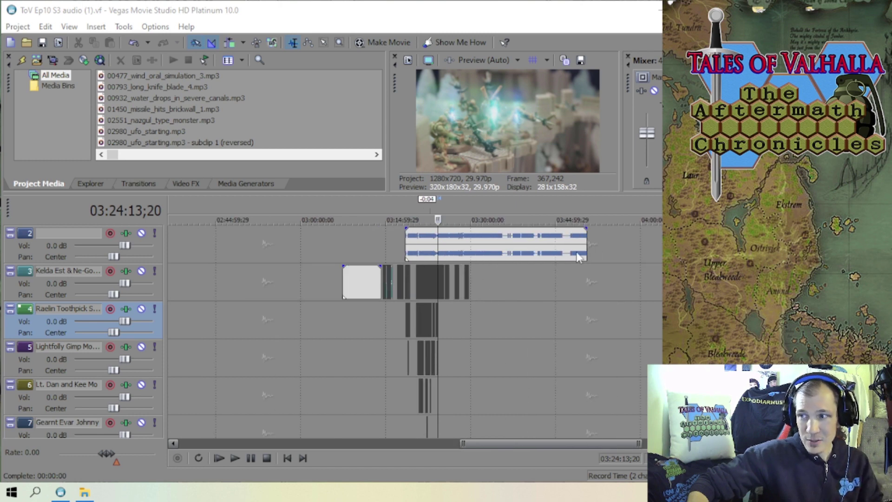
{"action": "scroll", "coordinate": [438, 310], "scroll_direction": "up", "scroll_amount": 8}
{"action": "scroll", "coordinate": [439, 310], "scroll_direction": "up", "scroll_amount": 3}
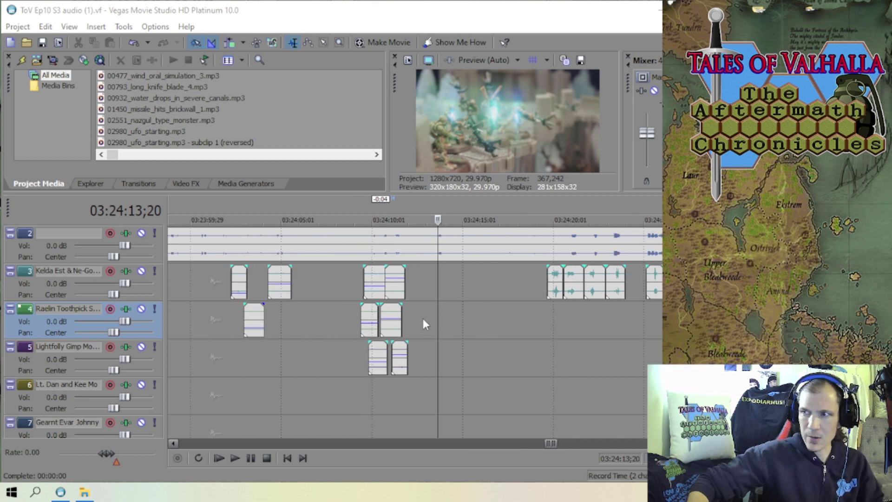
{"action": "scroll", "coordinate": [412, 319], "scroll_direction": "up", "scroll_amount": 2}
{"action": "scroll", "coordinate": [411, 323], "scroll_direction": "down", "scroll_amount": 2}
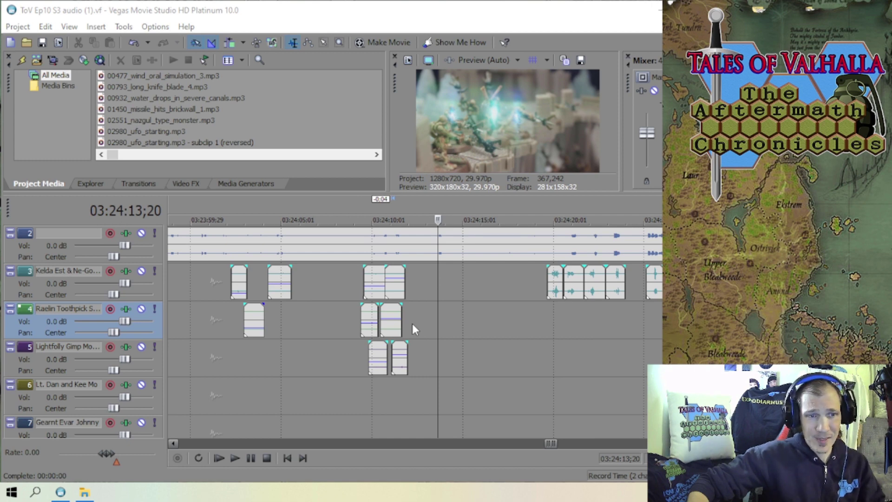
{"action": "scroll", "coordinate": [415, 329], "scroll_direction": "down", "scroll_amount": 10}
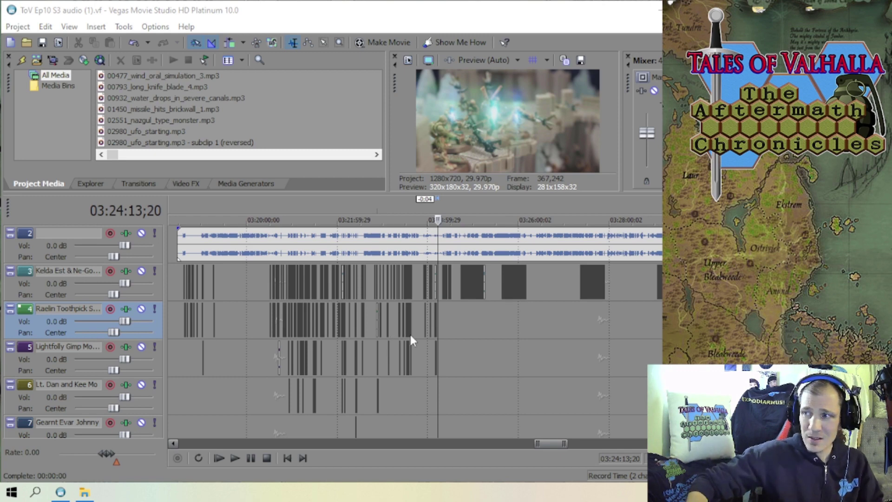
{"action": "scroll", "coordinate": [460, 336], "scroll_direction": "up", "scroll_amount": 10}
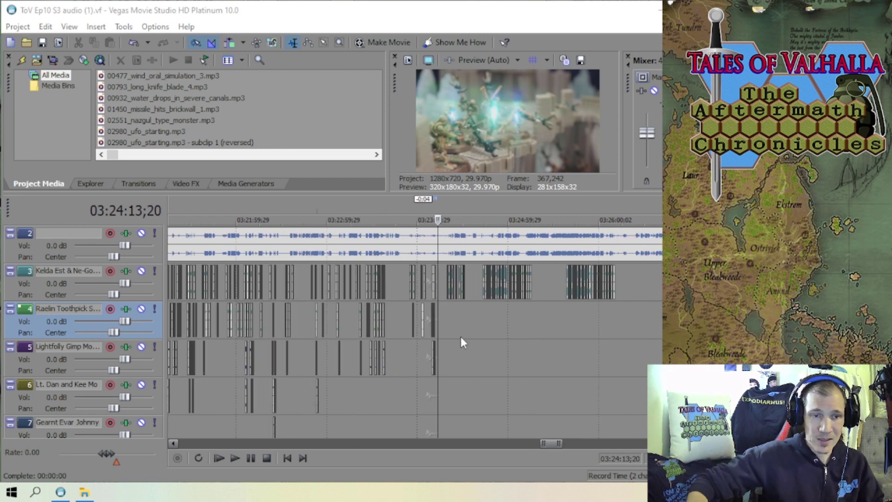
{"action": "scroll", "coordinate": [460, 337], "scroll_direction": "down", "scroll_amount": 4}
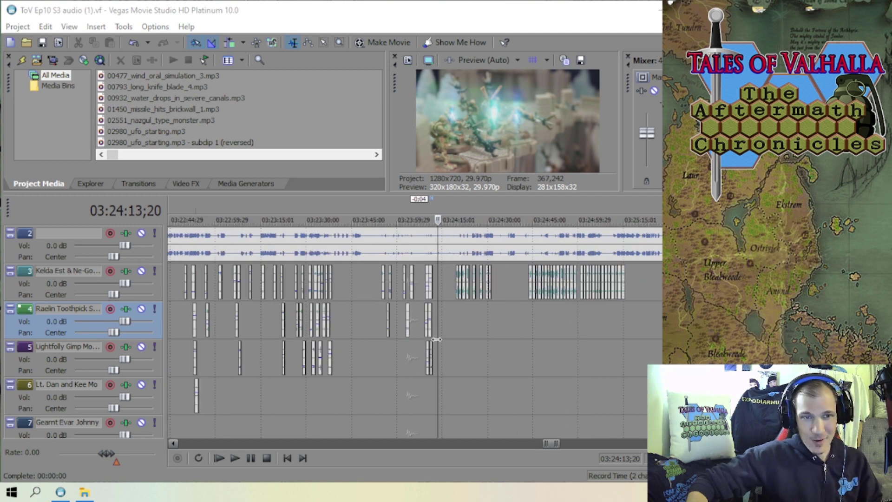
{"action": "scroll", "coordinate": [424, 325], "scroll_direction": "up", "scroll_amount": 3}
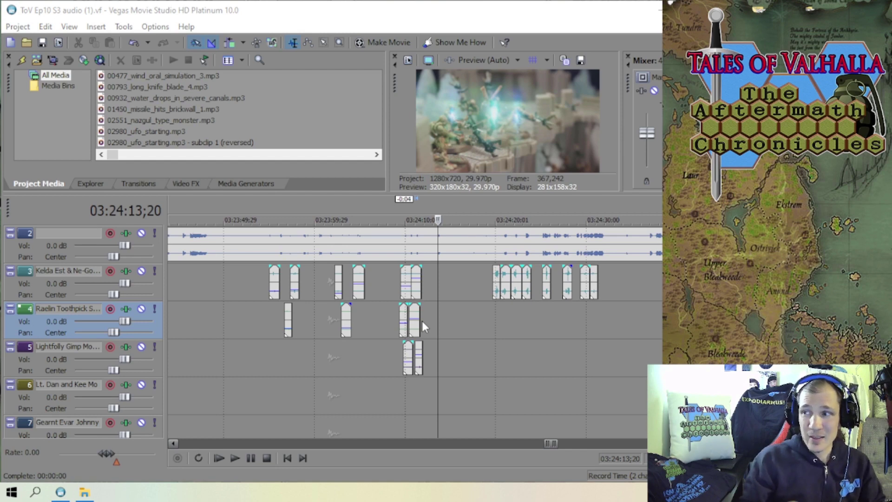
{"action": "scroll", "coordinate": [422, 318], "scroll_direction": "down", "scroll_amount": 10}
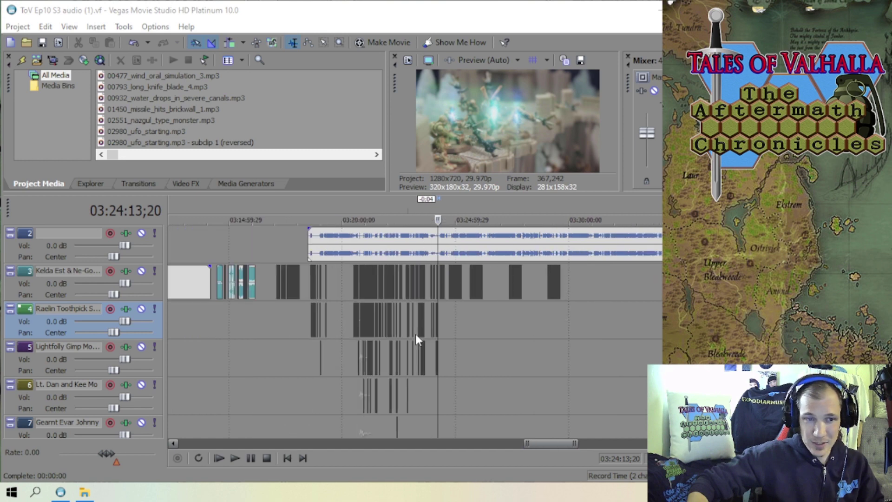
{"action": "scroll", "coordinate": [415, 333], "scroll_direction": "up", "scroll_amount": 1}
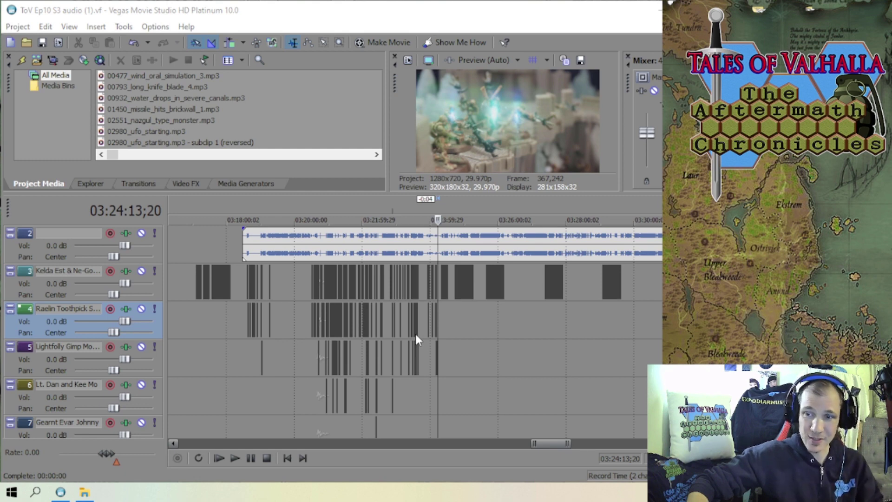
{"action": "scroll", "coordinate": [439, 330], "scroll_direction": "up", "scroll_amount": 3}
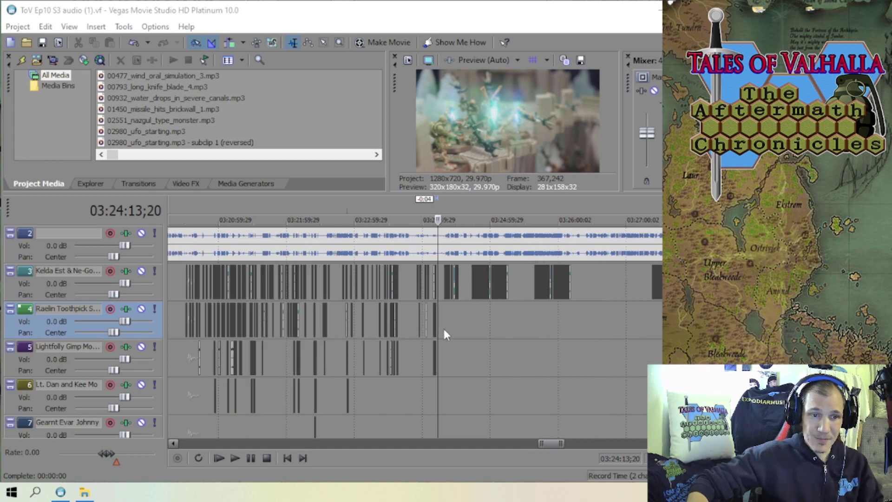
{"action": "scroll", "coordinate": [440, 331], "scroll_direction": "up", "scroll_amount": 4}
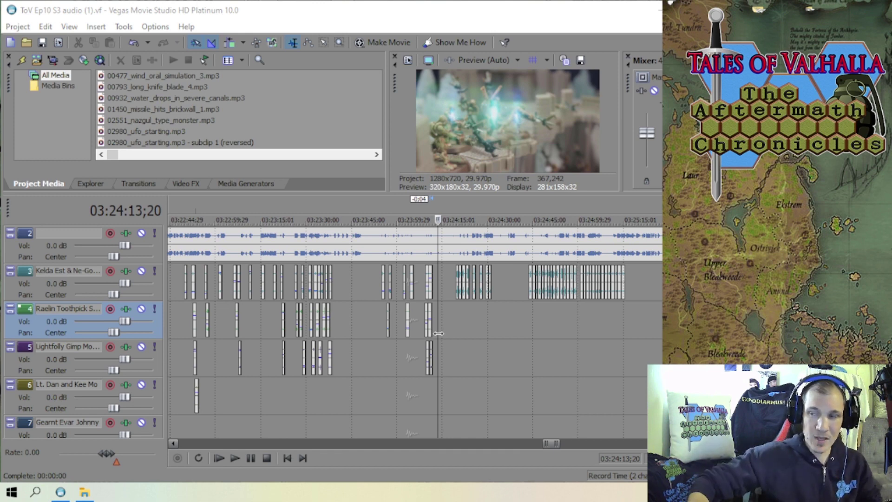
{"action": "scroll", "coordinate": [441, 327], "scroll_direction": "up", "scroll_amount": 6}
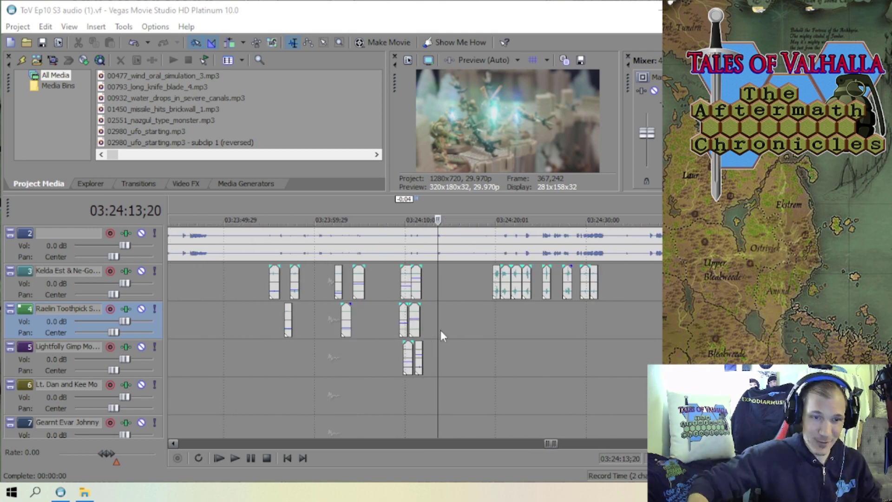
{"action": "scroll", "coordinate": [441, 322], "scroll_direction": "down", "scroll_amount": 3}
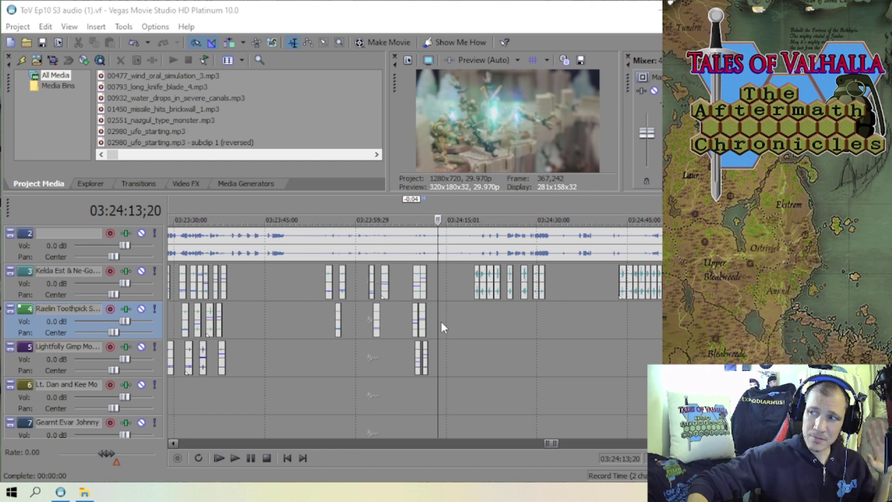
- Stagger reduced-gain sound effect clips across the Kelda Est, Raelin, Lightfolly and Lt. Dan tracks from about 03:24:13 to 03:24:24 in the Ep10 project
{"action": "scroll", "coordinate": [432, 323], "scroll_direction": "up", "scroll_amount": 3}
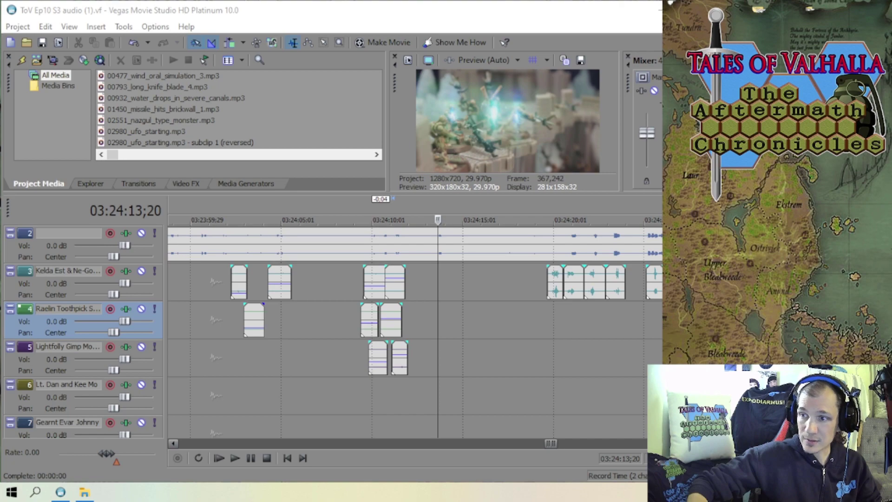
{"action": "scroll", "coordinate": [216, 355], "scroll_direction": "up", "scroll_amount": 3}
{"action": "left_click", "coordinate": [418, 297]}
{"action": "scroll", "coordinate": [464, 327], "scroll_direction": "up", "scroll_amount": 3}
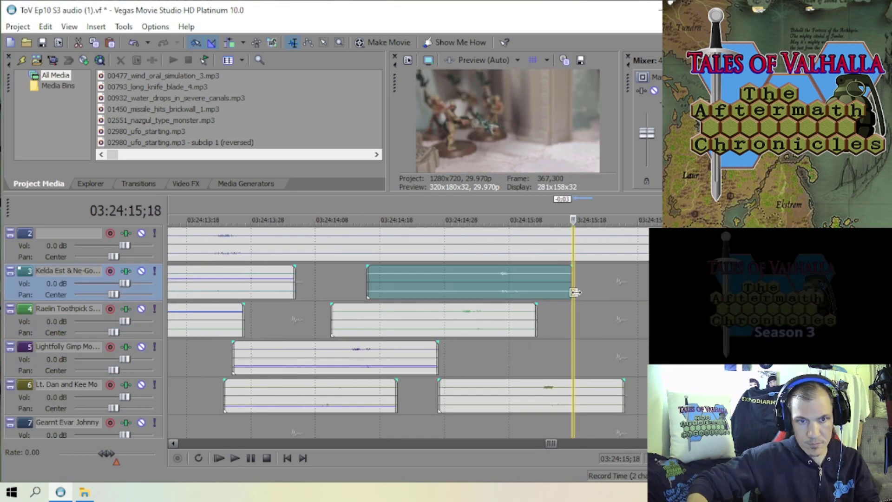
{"action": "scroll", "coordinate": [575, 292], "scroll_direction": "down", "scroll_amount": 10}
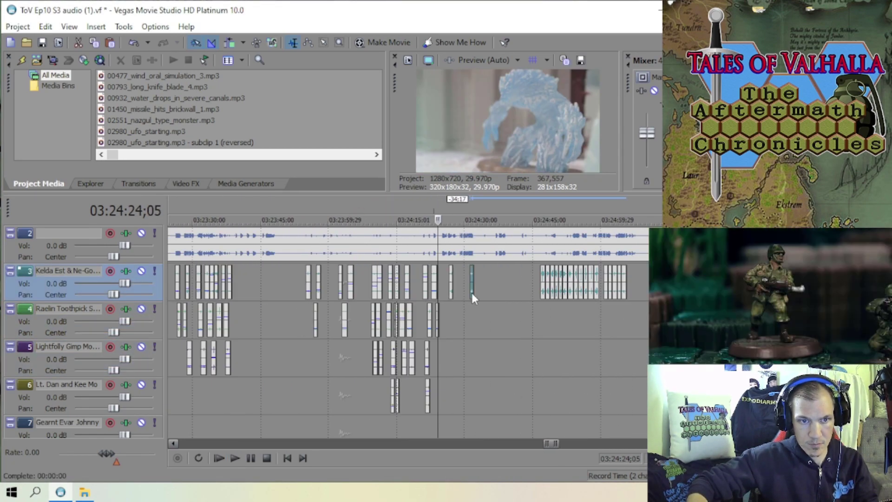
- Continue staggering the sound effect clips on the Kelda Est and Raelin tracks from about 03:24:24 to 03:24:30
{"action": "scroll", "coordinate": [419, 317], "scroll_direction": "up", "scroll_amount": 5}
{"action": "left_click", "coordinate": [492, 283]}
{"action": "left_click", "coordinate": [527, 358]}
{"action": "scroll", "coordinate": [299, 317], "scroll_direction": "down", "scroll_amount": 6}
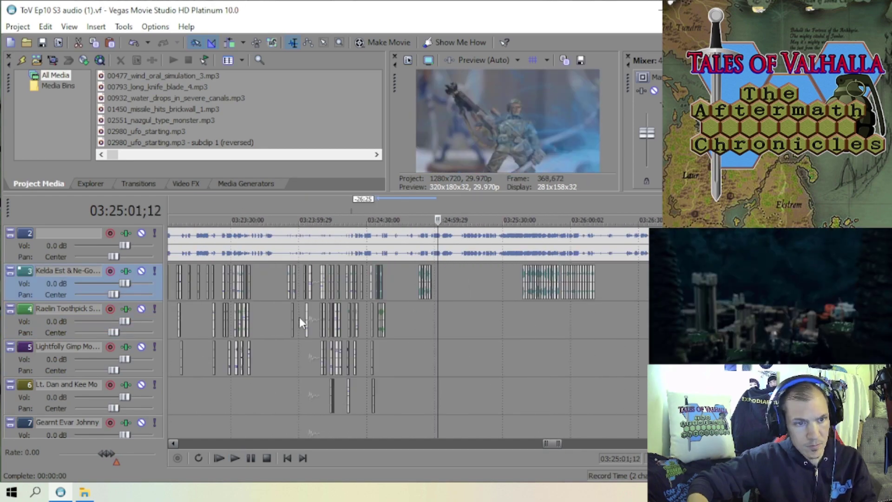
- Spread sound effect clips over the four character tracks from about 03:24:31 to 03:24:36 and place a Raelin clip near 03:24:38
{"action": "scroll", "coordinate": [299, 316], "scroll_direction": "up", "scroll_amount": 6}
{"action": "left_click", "coordinate": [380, 358]}
{"action": "scroll", "coordinate": [392, 325], "scroll_direction": "down", "scroll_amount": 2}
{"action": "left_click", "coordinate": [392, 320]}
{"action": "scroll", "coordinate": [457, 371], "scroll_direction": "up", "scroll_amount": 2}
{"action": "left_click", "coordinate": [497, 357]}
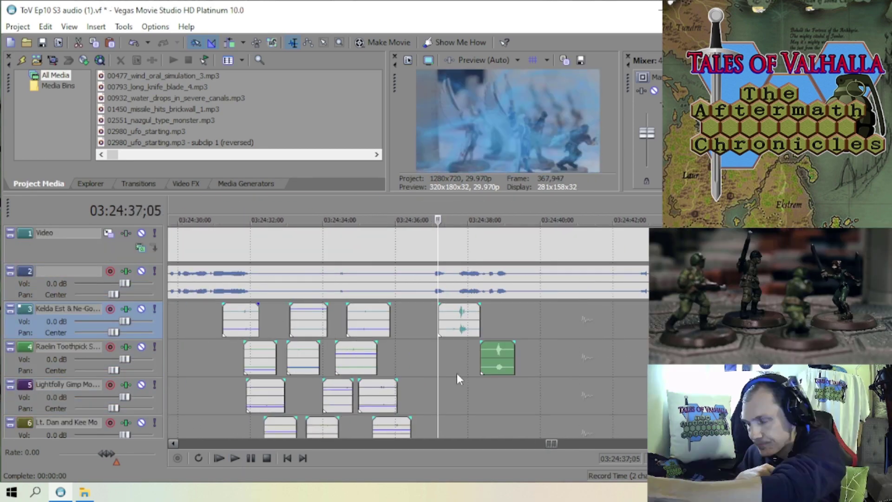
- Place staggered sound effect clips on the Kelda Est, Raelin and Lightfolly tracks from about 03:24:45 to 03:24:49
{"action": "left_click", "coordinate": [429, 325]}
{"action": "scroll", "coordinate": [461, 336], "scroll_direction": "up", "scroll_amount": 1}
{"action": "left_click", "coordinate": [460, 358]}
{"action": "left_click", "coordinate": [408, 388]}
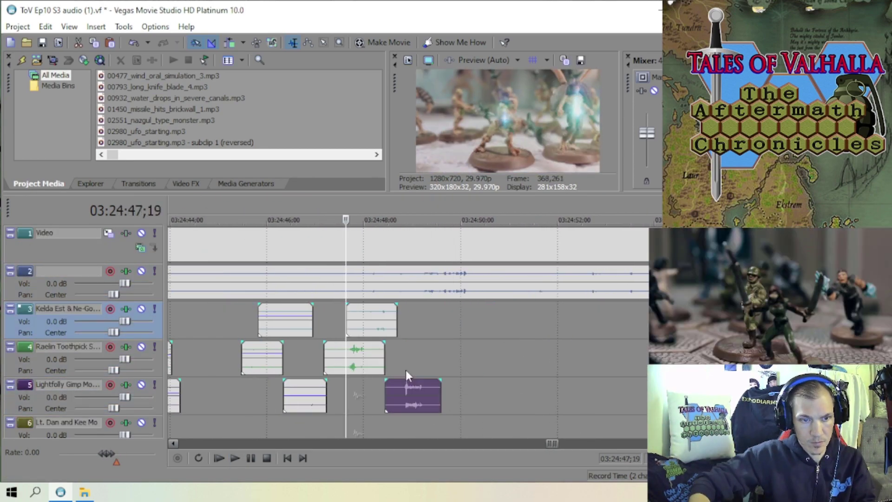
- Arrange reduced-gain sound effect clips on the four character tracks from about 03:24:50 to 03:24:53 and save the project
{"action": "scroll", "coordinate": [400, 361], "scroll_direction": "up", "scroll_amount": 2}
{"action": "left_click", "coordinate": [436, 327]}
{"action": "scroll", "coordinate": [451, 280], "scroll_direction": "up", "scroll_amount": 1}
{"action": "key", "text": "ctrl+s"}
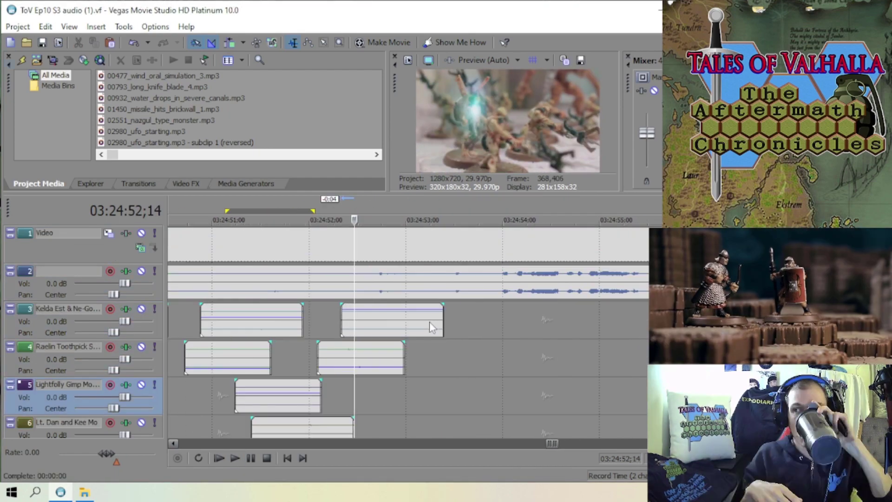
- Stagger sound effect clips on the Kelda Est and Raelin tracks from about 03:25:25 to 03:25:30
{"action": "left_click", "coordinate": [533, 358]}
{"action": "scroll", "coordinate": [539, 327], "scroll_direction": "down", "scroll_amount": 3}
{"action": "scroll", "coordinate": [464, 330], "scroll_direction": "down", "scroll_amount": 2}
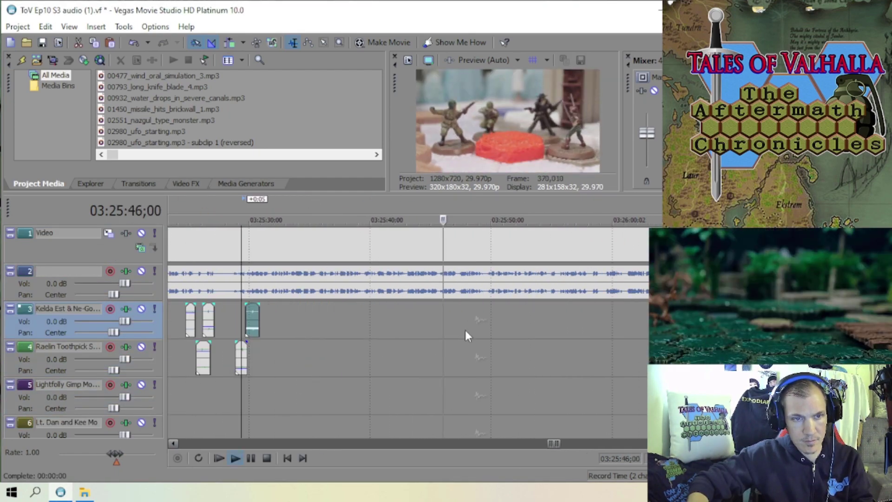
- Arrange staggered, reduced-gain sound effect clips on the four character tracks from about 03:25:58 to 03:26:12
{"action": "scroll", "coordinate": [521, 321], "scroll_direction": "up", "scroll_amount": 3}
{"action": "scroll", "coordinate": [442, 358], "scroll_direction": "down", "scroll_amount": 2}
{"action": "left_click", "coordinate": [441, 358]}
{"action": "left_click", "coordinate": [368, 356]}
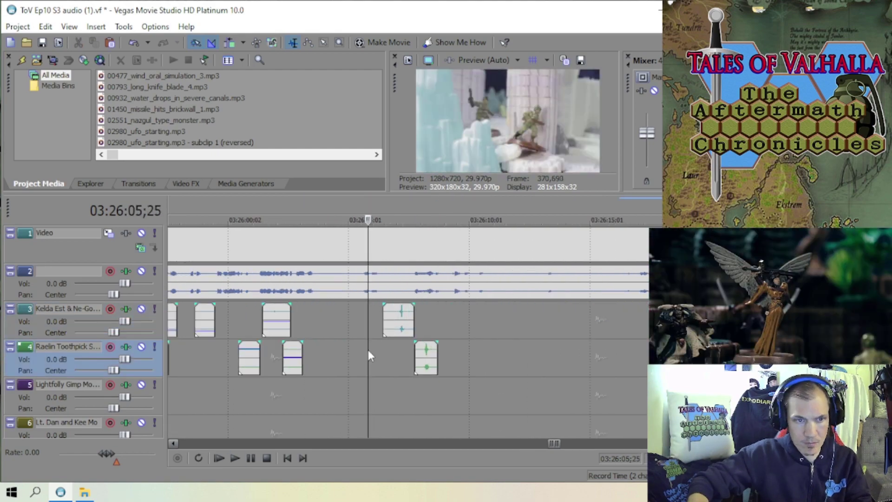
{"action": "scroll", "coordinate": [339, 368], "scroll_direction": "up", "scroll_amount": 2}
{"action": "left_click_drag", "start_coordinate": [480, 344], "coordinate": [544, 330]}
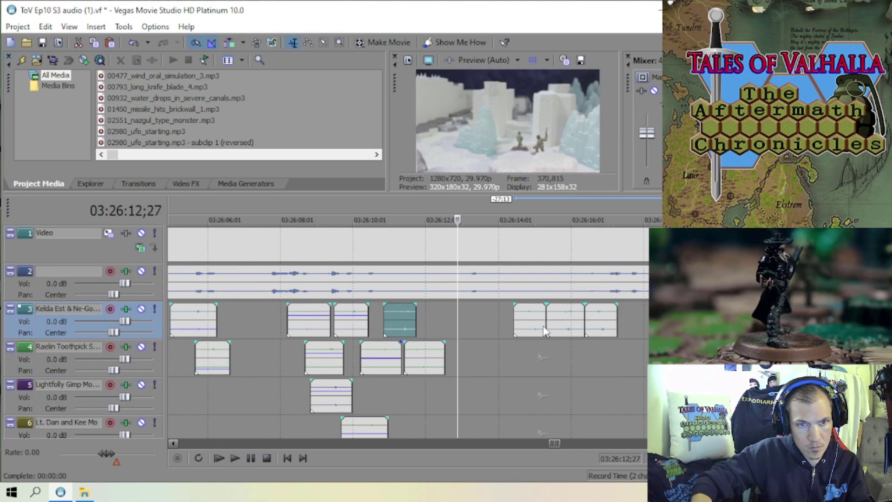
- Save the project and stagger sound effect clips on the Kelda Est, Raelin and Lightfolly tracks from about 03:26:13 to 03:26:18
{"action": "scroll", "coordinate": [461, 297], "scroll_direction": "down", "scroll_amount": 3}
{"action": "key", "text": "ctrl+s"}
{"action": "scroll", "coordinate": [524, 310], "scroll_direction": "up", "scroll_amount": 3}
{"action": "left_click", "coordinate": [524, 310]}
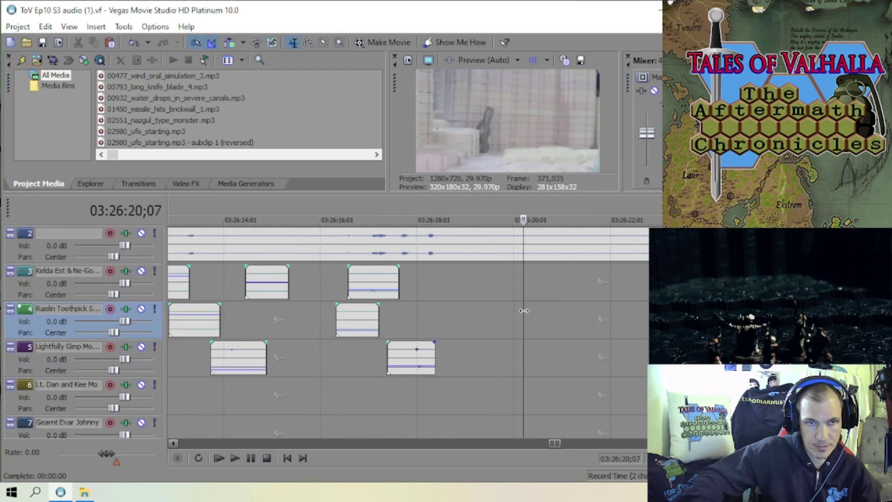
- Place a sound effect clip on the Raelin track near 03:26:34 and one on the Kelda Est track near 03:27:08
{"action": "scroll", "coordinate": [311, 321], "scroll_direction": "down", "scroll_amount": 3}
{"action": "scroll", "coordinate": [363, 277], "scroll_direction": "up", "scroll_amount": 3}
{"action": "left_click", "coordinate": [364, 277]}
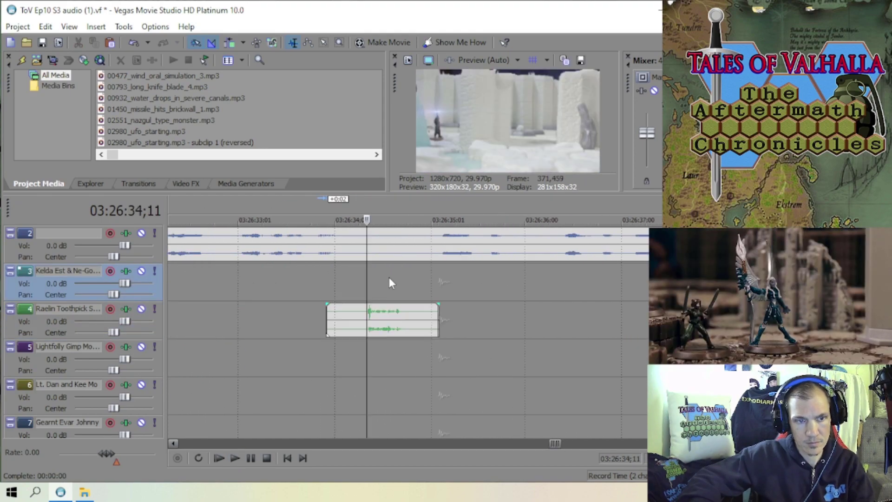
{"action": "scroll", "coordinate": [431, 296], "scroll_direction": "down", "scroll_amount": 3}
{"action": "scroll", "coordinate": [473, 310], "scroll_direction": "up", "scroll_amount": 3}
{"action": "left_click_drag", "start_coordinate": [330, 288], "coordinate": [490, 292]}
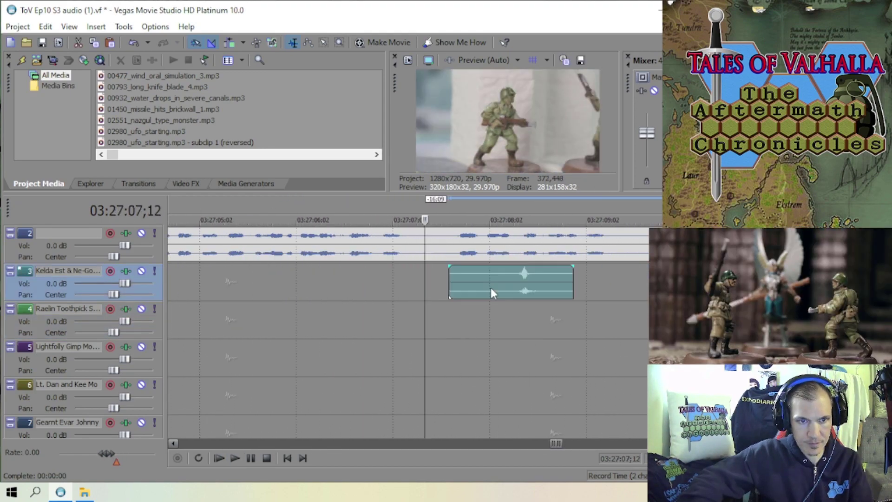
- Save the project and place reduced-gain clips alternately on the Kelda Est and Raelin tracks from about 03:27:31 to 03:27:45
{"action": "scroll", "coordinate": [490, 292], "scroll_direction": "down", "scroll_amount": 3}
{"action": "scroll", "coordinate": [465, 288], "scroll_direction": "up", "scroll_amount": 3}
{"action": "scroll", "coordinate": [380, 302], "scroll_direction": "down", "scroll_amount": 3}
{"action": "key", "text": "ctrl+s"}
{"action": "scroll", "coordinate": [379, 301], "scroll_direction": "up", "scroll_amount": 3}
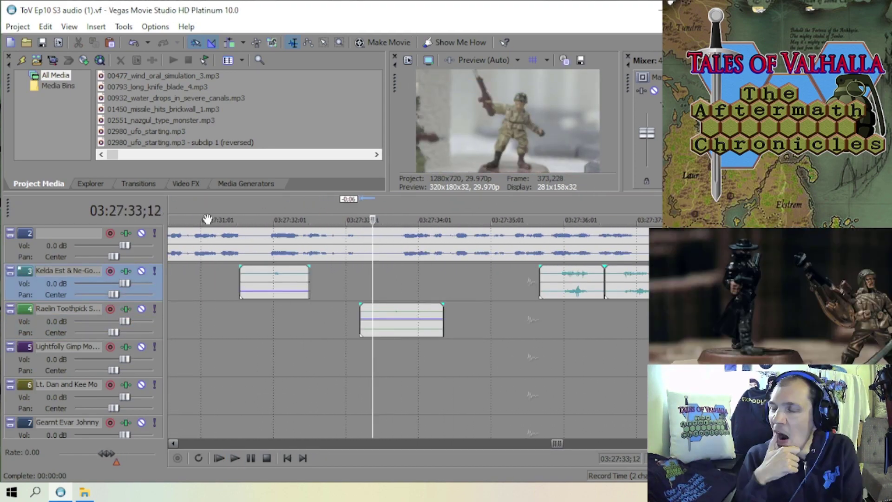
{"action": "scroll", "coordinate": [459, 294], "scroll_direction": "up", "scroll_amount": 3}
{"action": "left_click", "coordinate": [414, 349]}
{"action": "scroll", "coordinate": [396, 277], "scroll_direction": "up", "scroll_amount": 3}
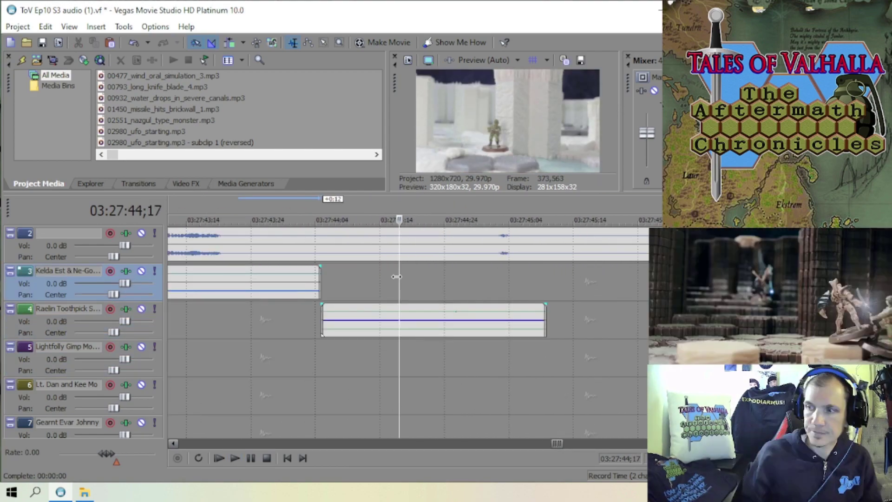
- Arrange sound effect clips on the four character tracks from about 03:27:58 to 03:28:01 and save the project
{"action": "scroll", "coordinate": [396, 276], "scroll_direction": "down", "scroll_amount": 3}
{"action": "scroll", "coordinate": [625, 288], "scroll_direction": "up", "scroll_amount": 3}
{"action": "left_click", "coordinate": [574, 356]}
{"action": "left_click", "coordinate": [520, 320]}
{"action": "key", "text": "ctrl+s"}
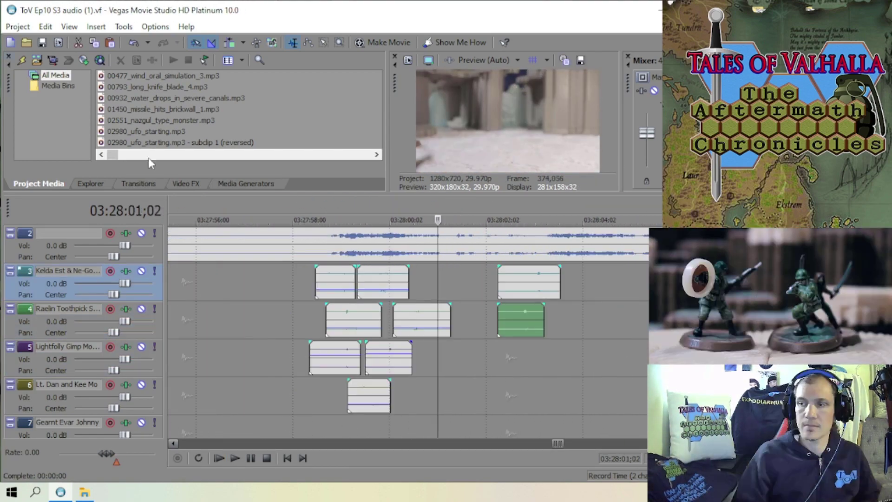
- Stagger sound effect clips across the four character tracks from about 03:28:01 to 03:28:06
{"action": "scroll", "coordinate": [406, 312], "scroll_direction": "up", "scroll_amount": 3}
{"action": "left_click", "coordinate": [450, 320]}
{"action": "left_click_drag", "start_coordinate": [599, 319], "coordinate": [391, 304]}
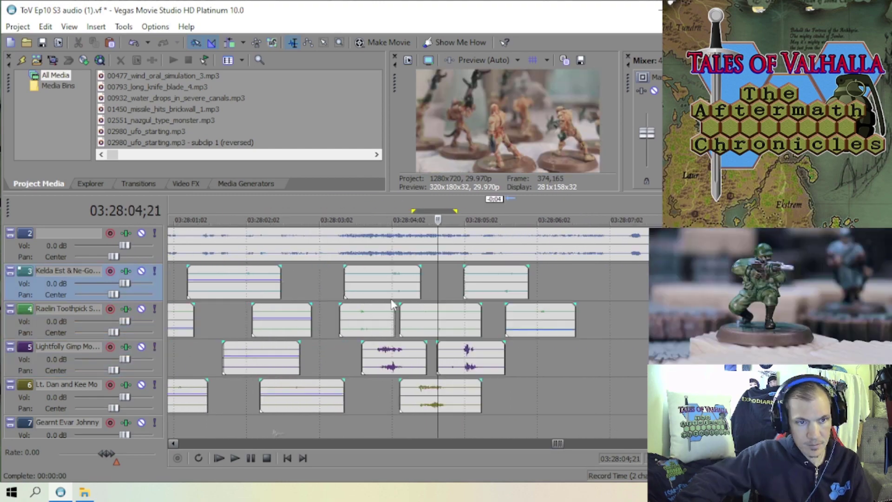
{"action": "left_click", "coordinate": [420, 321]}
{"action": "scroll", "coordinate": [446, 297], "scroll_direction": "down", "scroll_amount": 5}
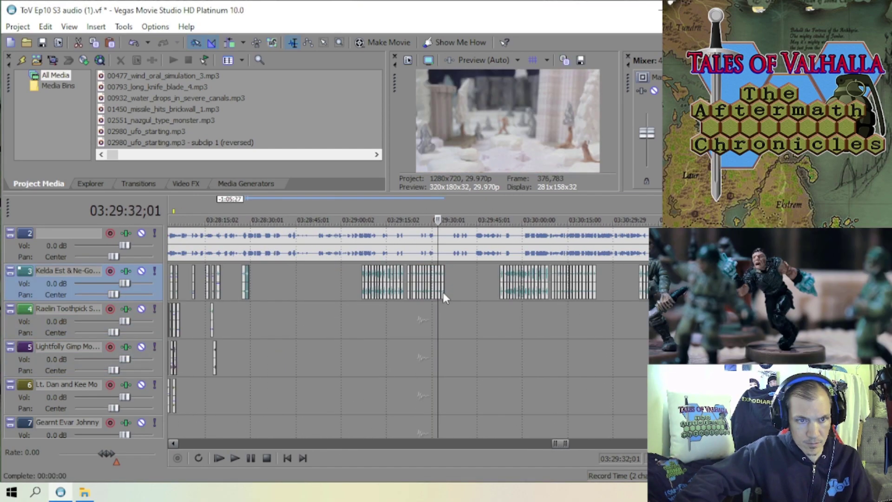
- Arrange clips on the Kelda Est, Raelin and Lightfolly tracks from about 03:28:15 to 03:28:22 and place a Lt. Dan clip near 03:28:21
{"action": "scroll", "coordinate": [443, 292], "scroll_direction": "up", "scroll_amount": 5}
{"action": "left_click", "coordinate": [364, 395]}
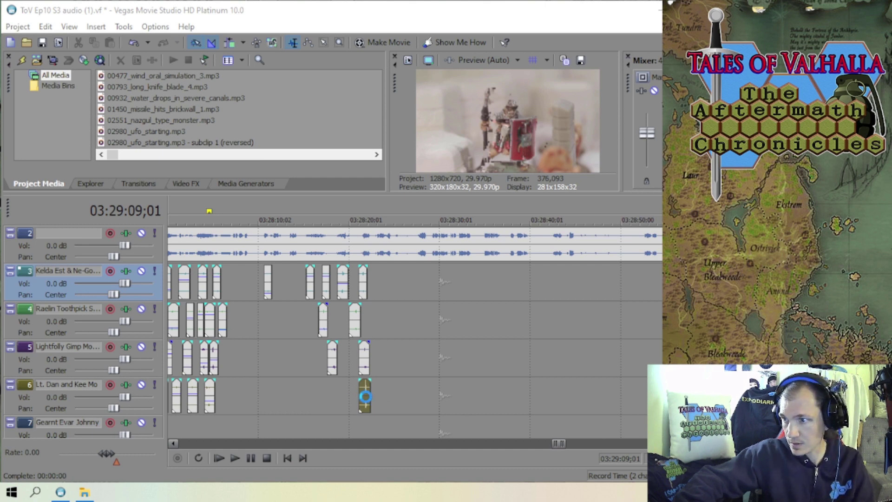
{"action": "left_click", "coordinate": [360, 397]}
{"action": "scroll", "coordinate": [408, 401], "scroll_direction": "up", "scroll_amount": 6}
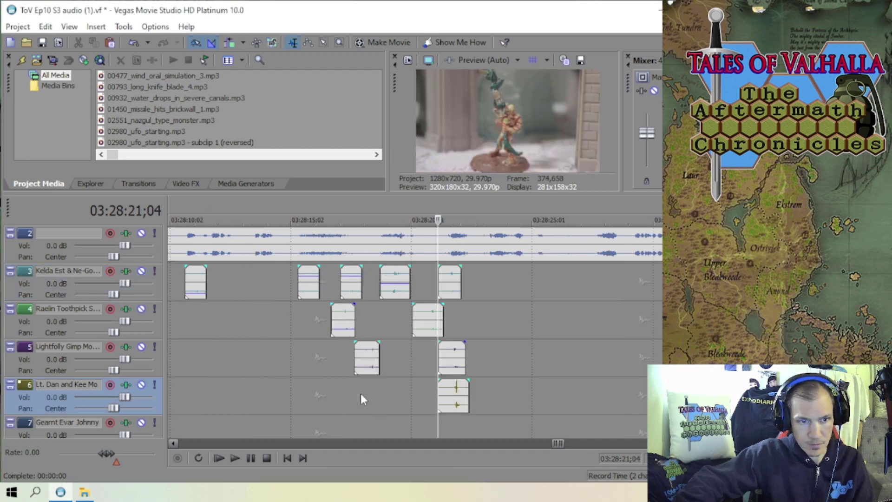
- Move the Raelin clip near 03:28:20 seven frames earlier and inspect its event properties
{"action": "left_click", "coordinate": [387, 357]}
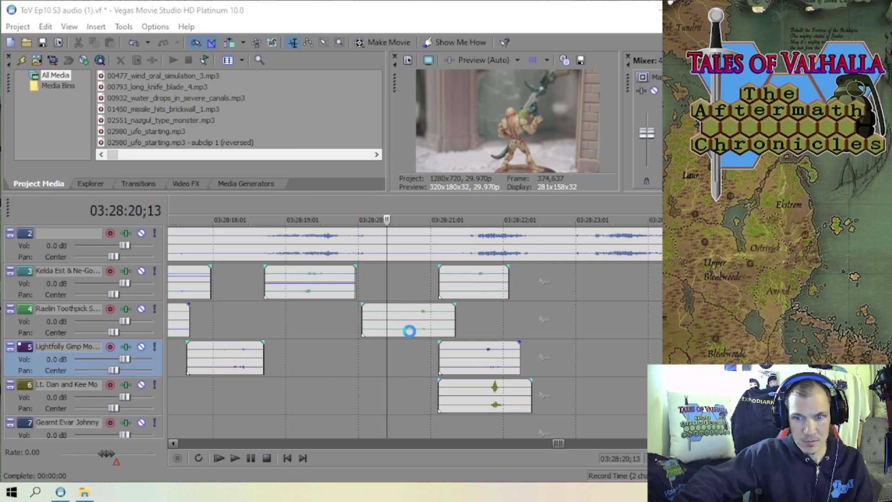
{"action": "left_click_drag", "start_coordinate": [421, 329], "coordinate": [416, 327]}
{"action": "right_click", "coordinate": [402, 325]}
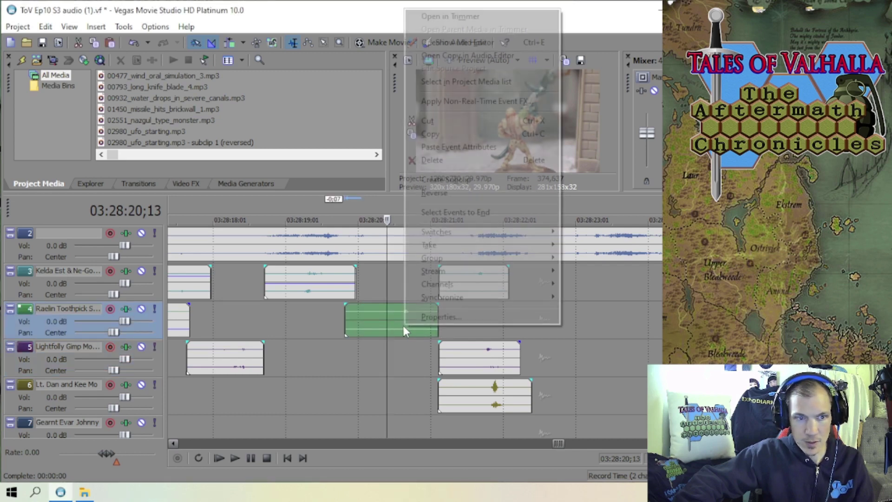
{"action": "left_click", "coordinate": [438, 316]}
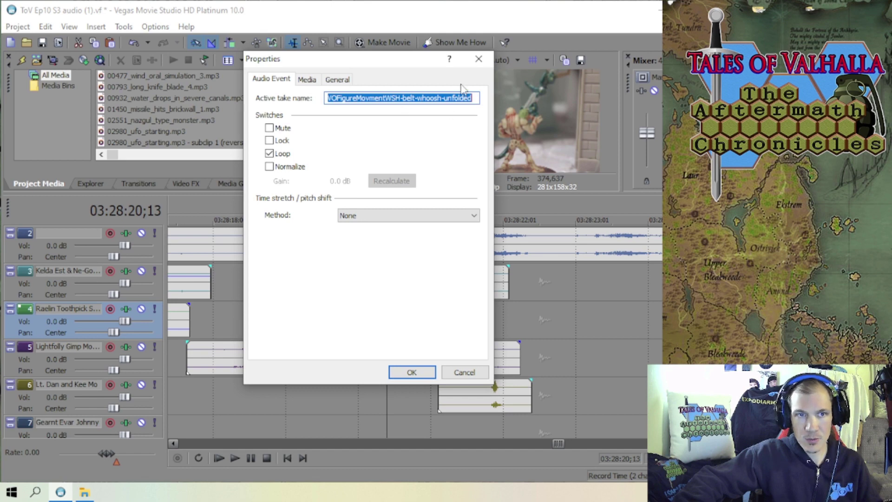
{"action": "left_click", "coordinate": [478, 59]}
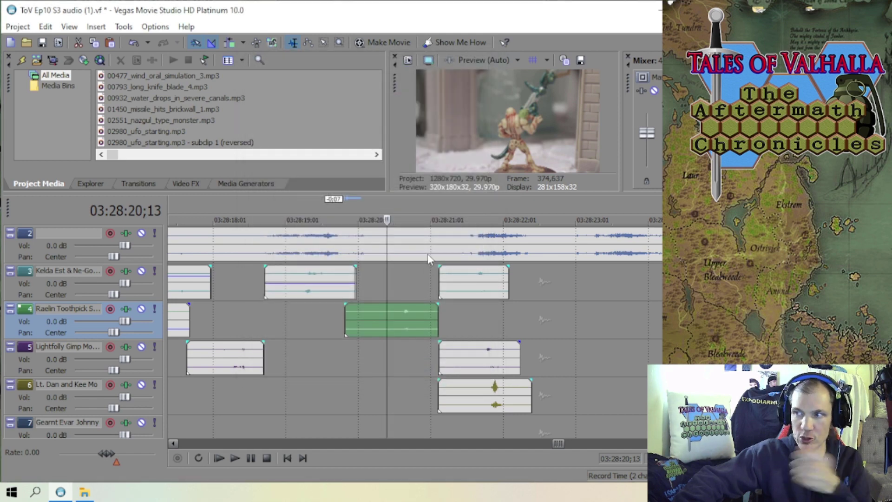
- Play back the section from about 03:28:20 to check the Raelin clip's timing against the video
{"action": "left_click", "coordinate": [371, 290]}
{"action": "scroll", "coordinate": [375, 292], "scroll_direction": "up", "scroll_amount": 2}
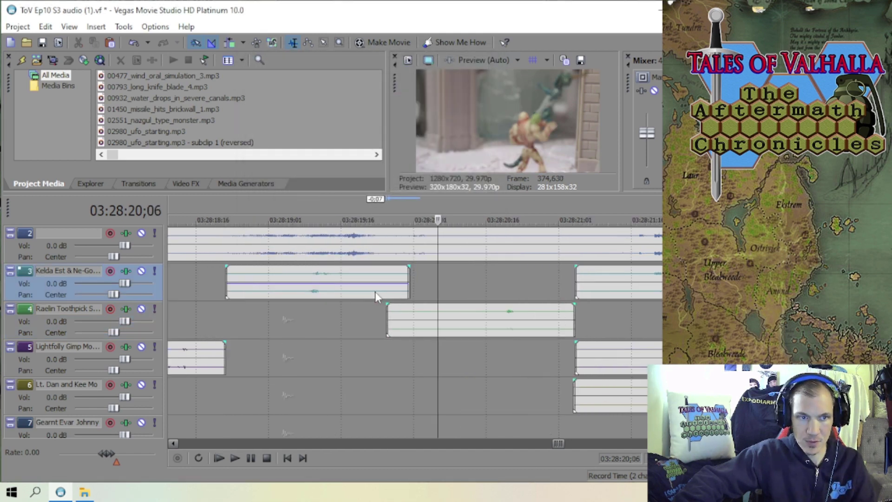
{"action": "scroll", "coordinate": [437, 291], "scroll_direction": "down", "scroll_amount": 2}
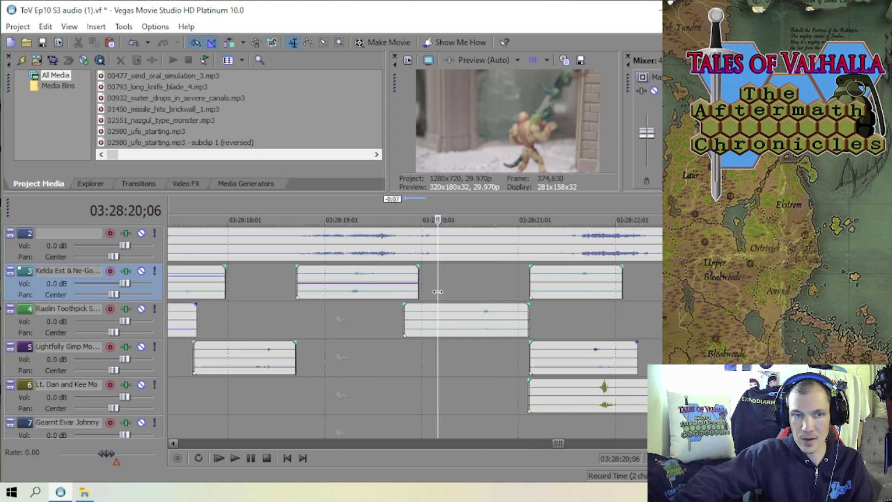
{"action": "key", "text": "space"}
{"action": "key", "text": "space"}
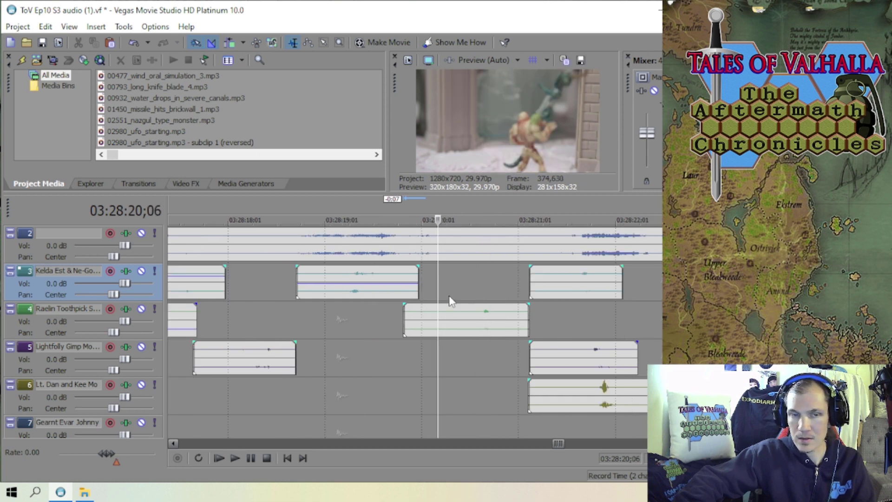
{"action": "left_click", "coordinate": [455, 290]}
{"action": "key", "text": "space"}
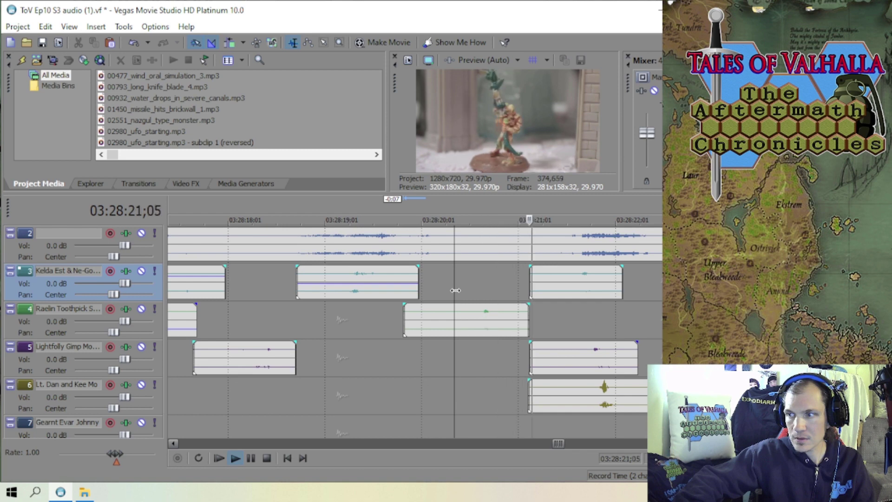
{"action": "key", "text": "space"}
{"action": "key", "text": "space"}
{"action": "key", "text": "space"}
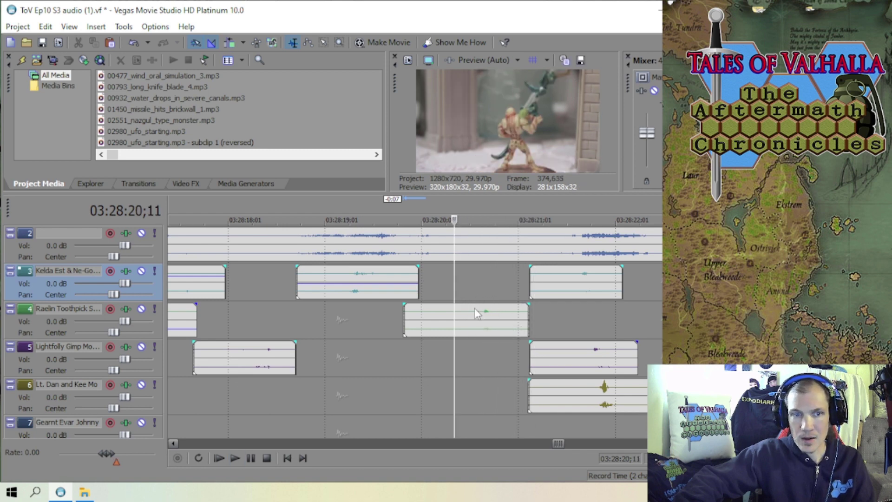
- Shift the Raelin clip four frames later to start where the Kelda Est clip ends, lower its gain and preview it
{"action": "mouse_move", "coordinate": [476, 306]}
{"action": "left_mouse_down"}
{"action": "mouse_move", "coordinate": [477, 321]}
{"action": "mouse_move", "coordinate": [483, 308]}
{"action": "left_mouse_up"}
{"action": "left_click", "coordinate": [438, 299]}
{"action": "key", "text": "space"}
{"action": "left_click", "coordinate": [481, 288]}
{"action": "scroll", "coordinate": [470, 291], "scroll_direction": "up", "scroll_amount": 2}
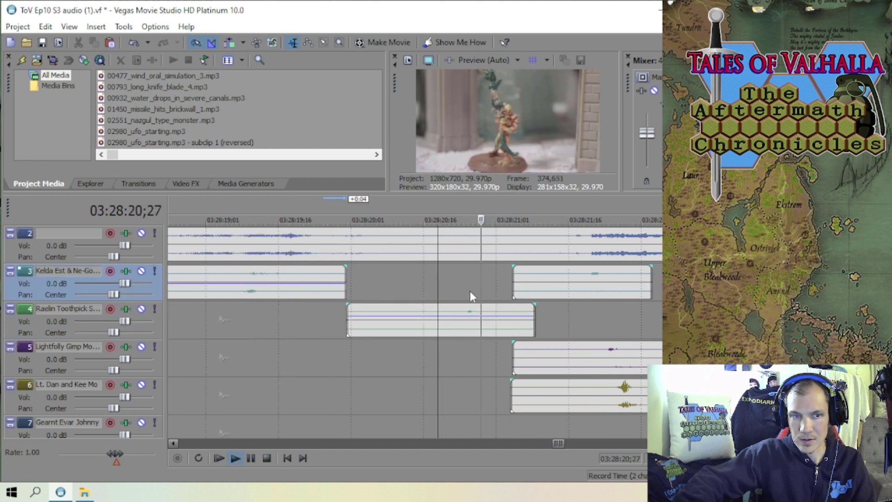
{"action": "key", "text": "space"}
{"action": "scroll", "coordinate": [450, 289], "scroll_direction": "down", "scroll_amount": 2}
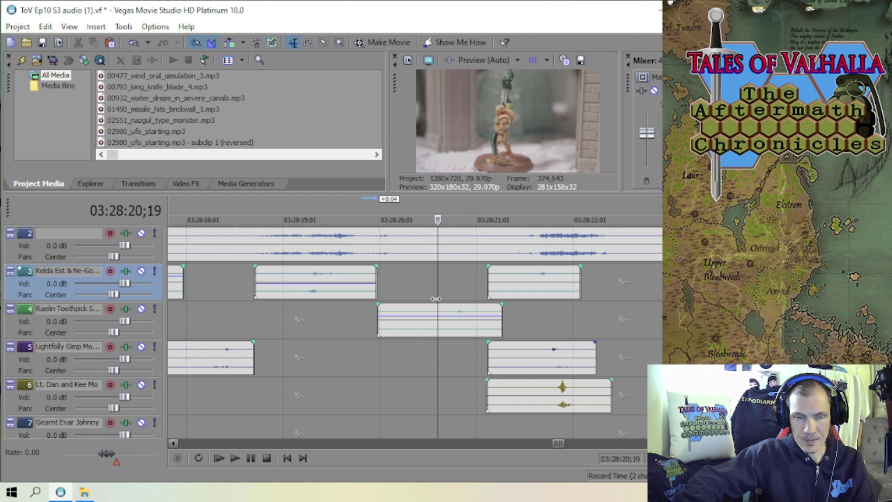
{"action": "key", "text": "space"}
{"action": "key", "text": "space"}
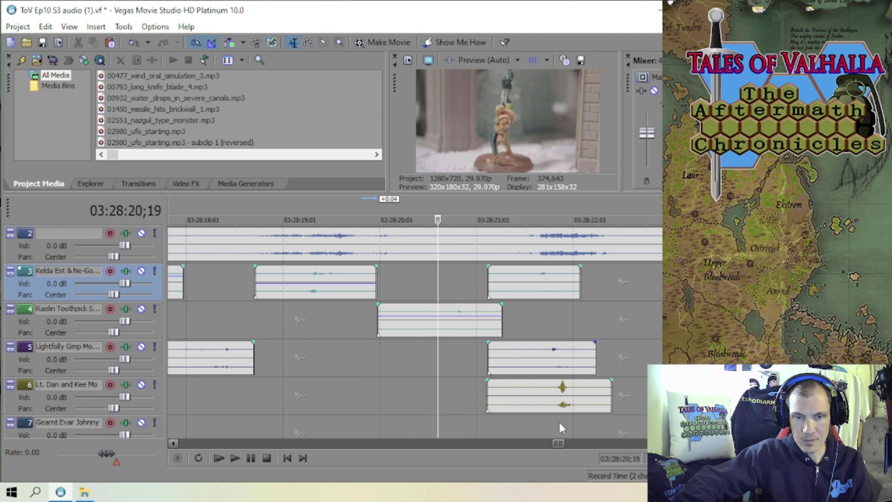
- Inspect the event properties of the Lt. Dan clip near 03:28:21
{"action": "right_click", "coordinate": [552, 389]}
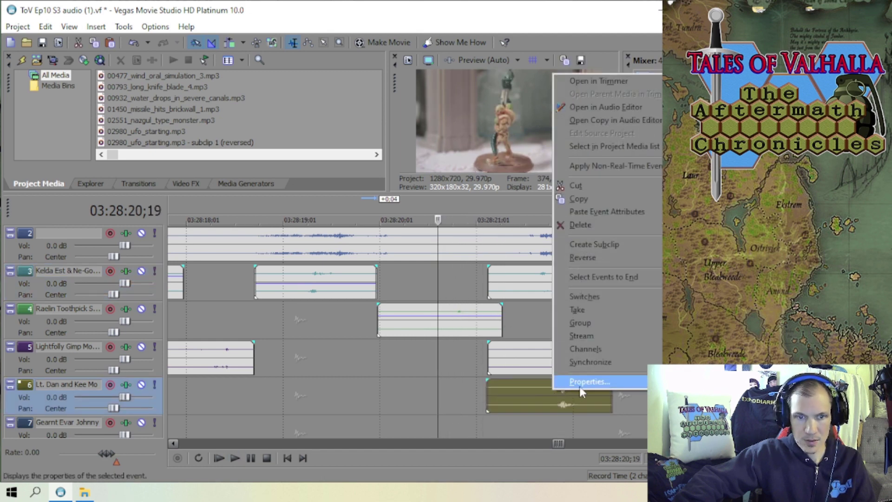
{"action": "left_click", "coordinate": [579, 386]}
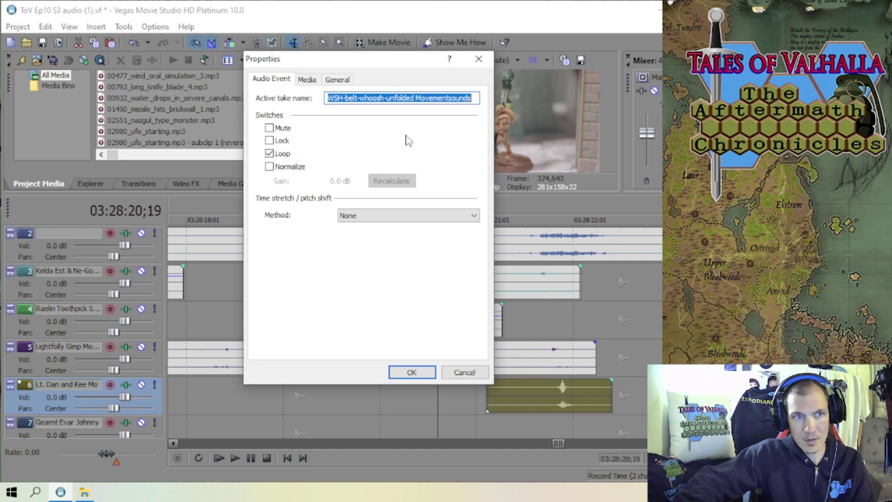
{"action": "left_click", "coordinate": [478, 59]}
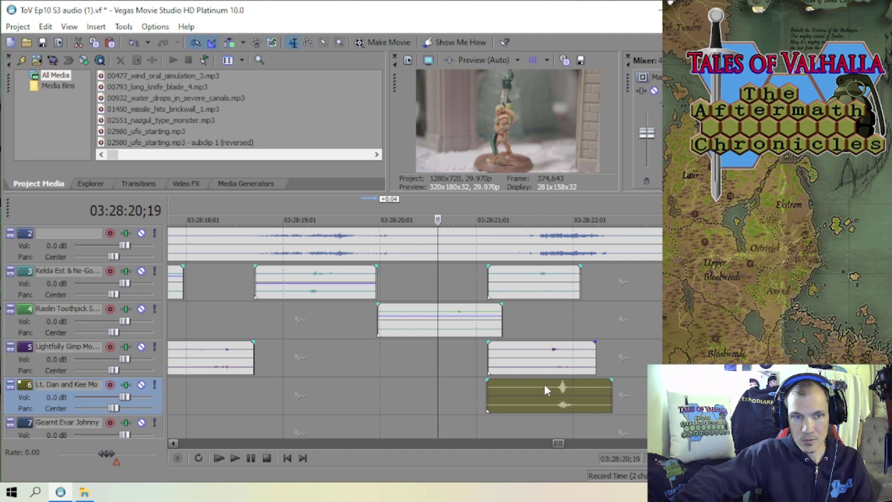
- Try moving the Lt. Dan clip 1:03 earlier to line up with the Raelin clip and play it back
{"action": "mouse_move", "coordinate": [468, 319]}
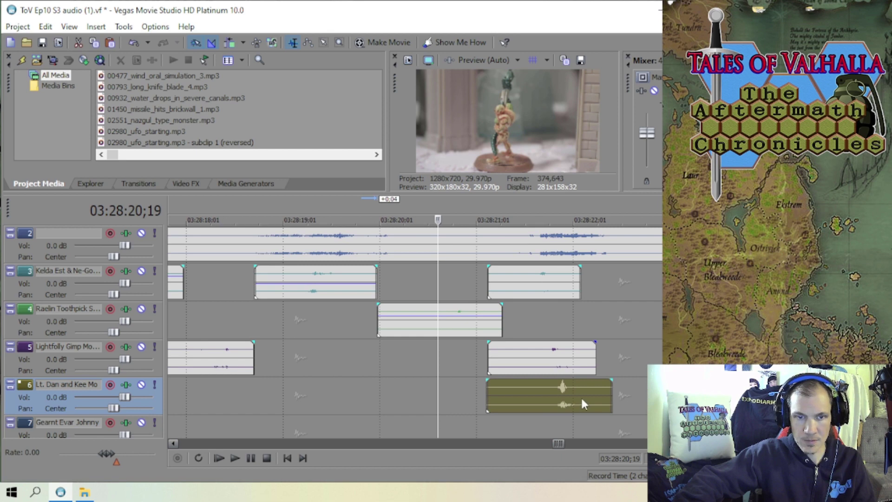
{"action": "left_click_drag", "start_coordinate": [580, 395], "coordinate": [471, 392]}
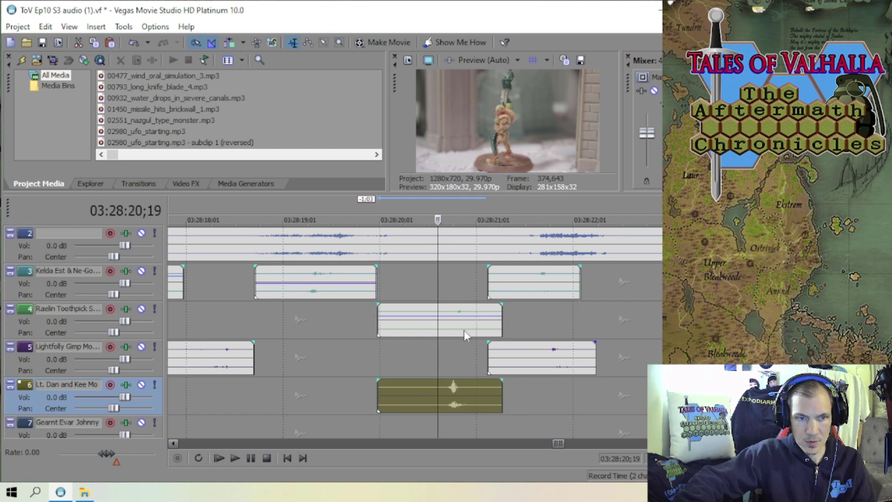
{"action": "key", "text": "space"}
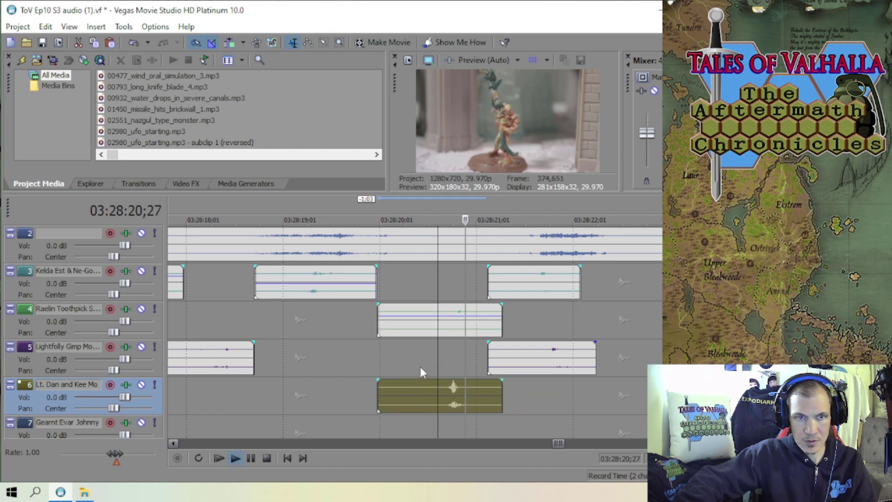
{"action": "key", "text": "space"}
{"action": "key", "text": "space"}
{"action": "key", "text": "space"}
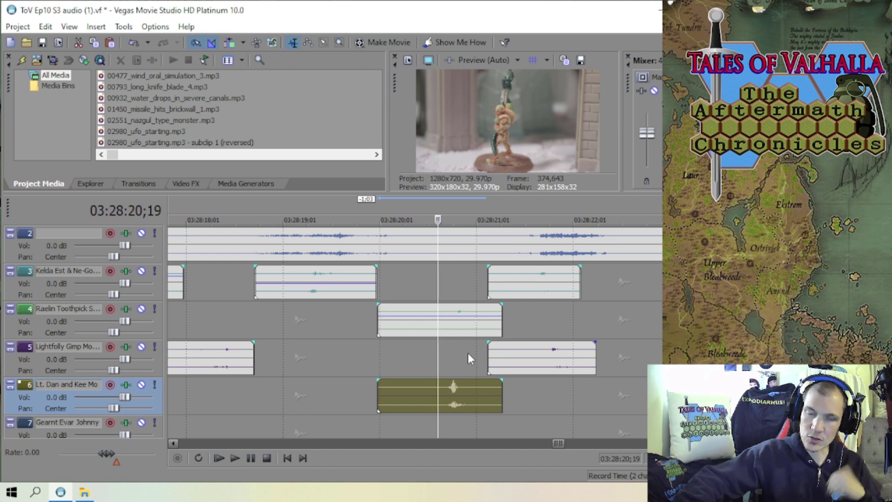
- Shift the Lt. Dan clip later so its sound peak lines up with the video at about 03:28:21;19
{"action": "scroll", "coordinate": [469, 363], "scroll_direction": "down", "scroll_amount": 2}
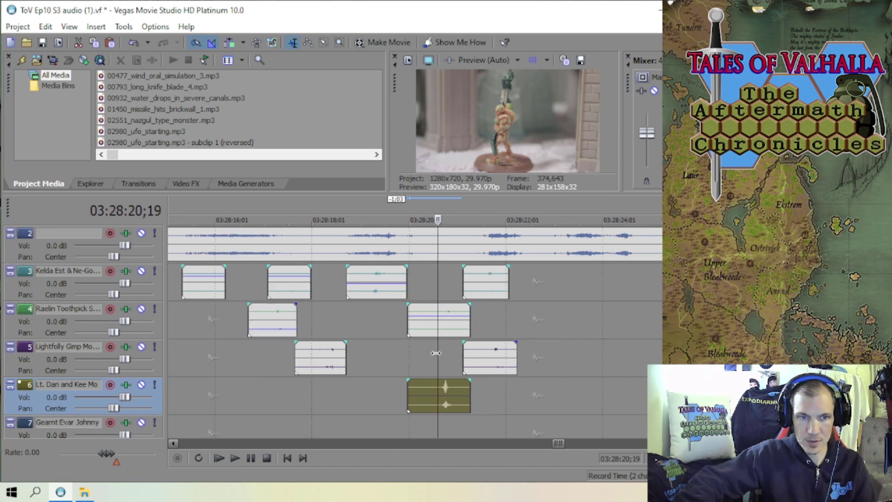
{"action": "left_click_drag", "start_coordinate": [435, 353], "coordinate": [486, 361]}
{"action": "scroll", "coordinate": [478, 375], "scroll_direction": "up", "scroll_amount": 3}
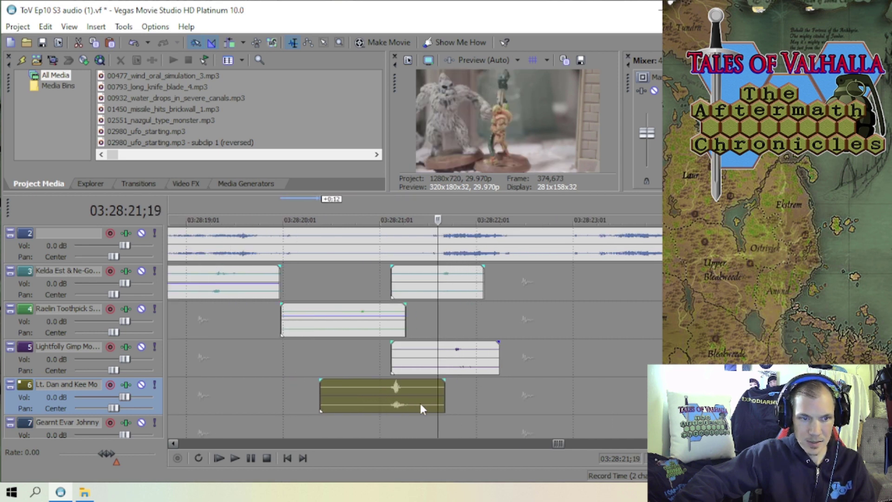
{"action": "left_click_drag", "start_coordinate": [420, 403], "coordinate": [458, 399]}
{"action": "scroll", "coordinate": [452, 400], "scroll_direction": "up", "scroll_amount": 4}
{"action": "scroll", "coordinate": [459, 399], "scroll_direction": "down", "scroll_amount": 3}
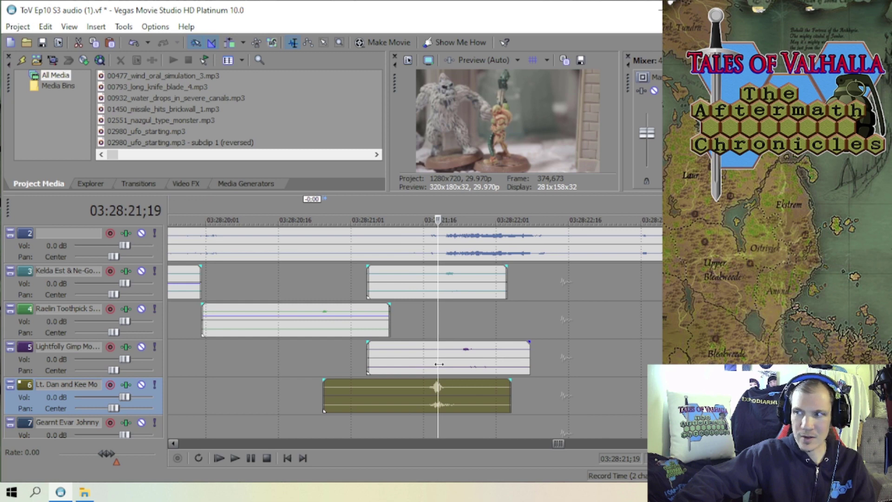
- Play back the section from about 03:28:20;25 to check the moved Lt. Dan clip against the video
{"action": "scroll", "coordinate": [438, 364], "scroll_direction": "down", "scroll_amount": 2}
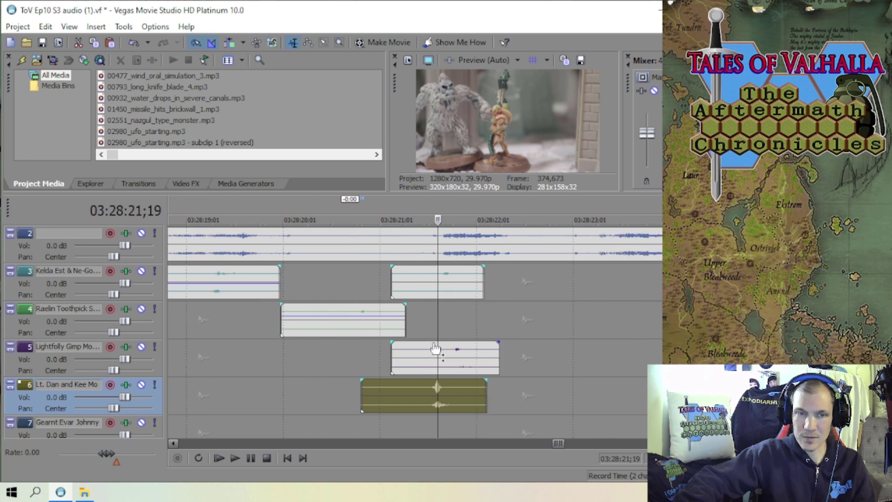
{"action": "left_click", "coordinate": [364, 280]}
{"action": "key", "text": "space"}
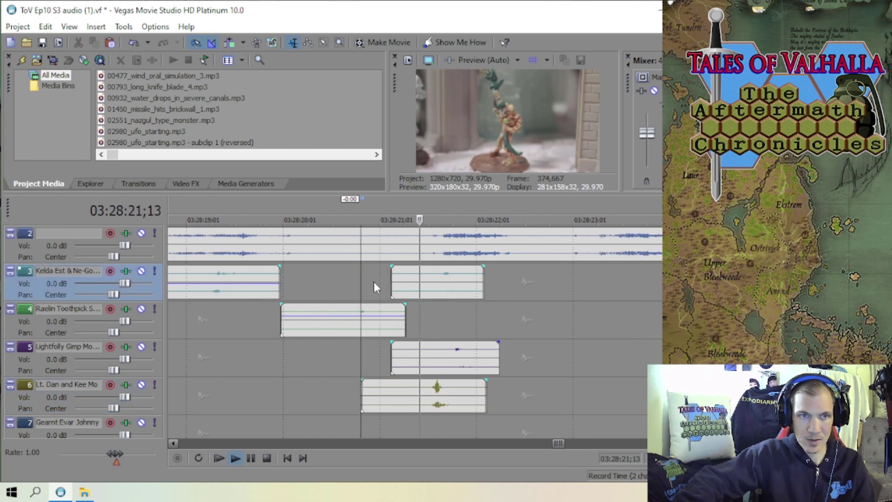
{"action": "key", "text": "space"}
{"action": "key", "text": "space"}
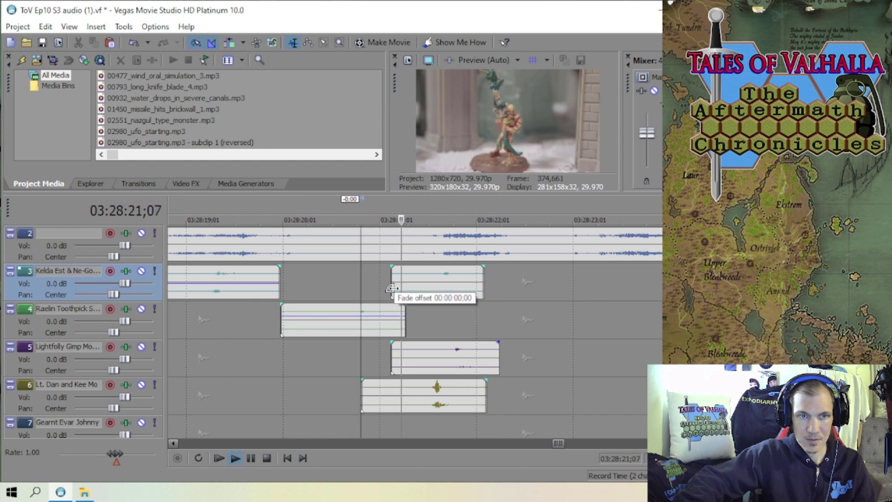
{"action": "scroll", "coordinate": [422, 294], "scroll_direction": "up", "scroll_amount": 2}
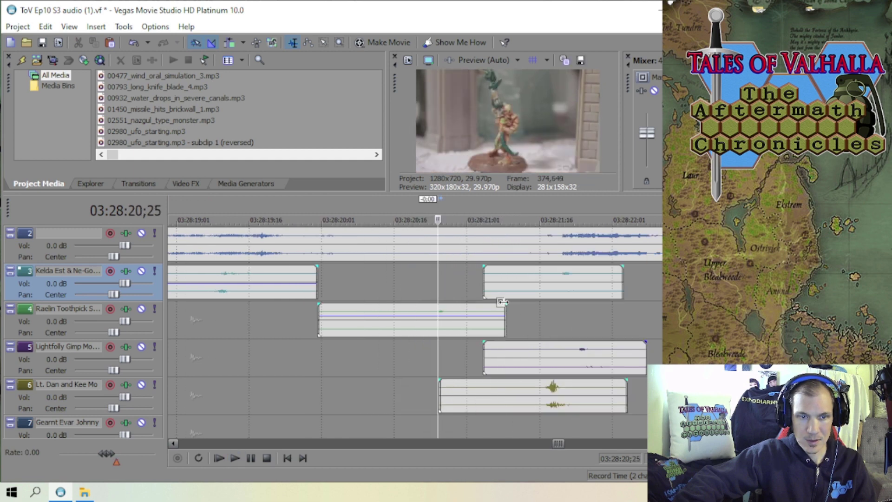
{"action": "left_click", "coordinate": [547, 320]}
{"action": "scroll", "coordinate": [473, 313], "scroll_direction": "down", "scroll_amount": 3}
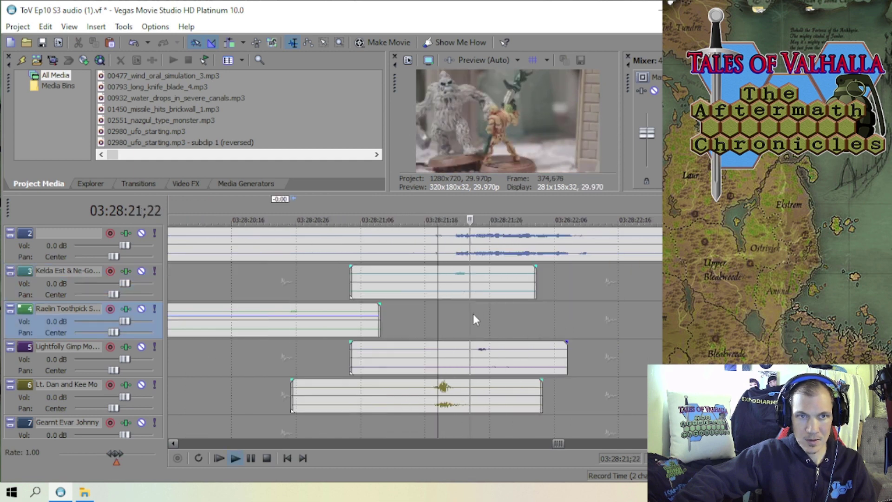
- Shift the Lightfolly Gimp clip later, nudging it back four frames so its sound peak lines up with the video at about 03:28:22;00
{"action": "left_click_drag", "start_coordinate": [415, 358], "coordinate": [438, 357]}
{"action": "left_click_drag", "start_coordinate": [397, 321], "coordinate": [429, 328]}
{"action": "scroll", "coordinate": [461, 346], "scroll_direction": "up", "scroll_amount": 3}
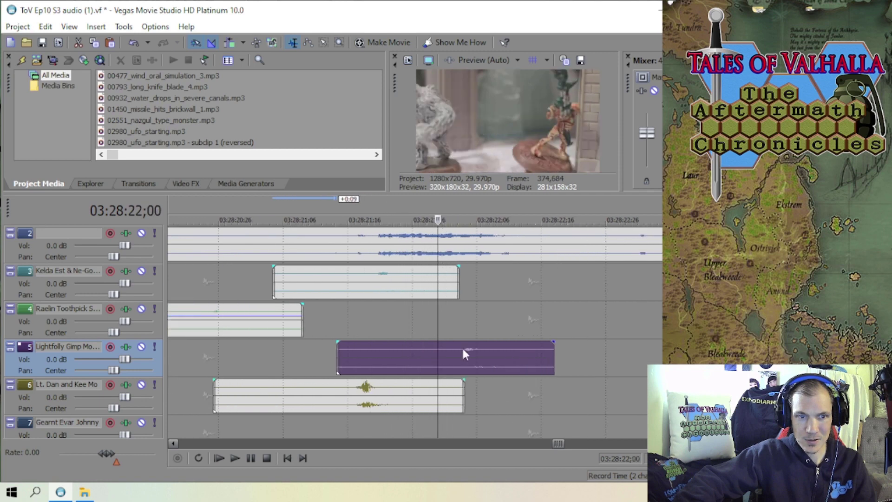
{"action": "key", "text": "KP_1"}
{"action": "key", "text": "KP_1"}
{"action": "key", "text": "KP_1"}
{"action": "key", "text": "KP_1"}
{"action": "scroll", "coordinate": [377, 347], "scroll_direction": "down", "scroll_amount": 3}
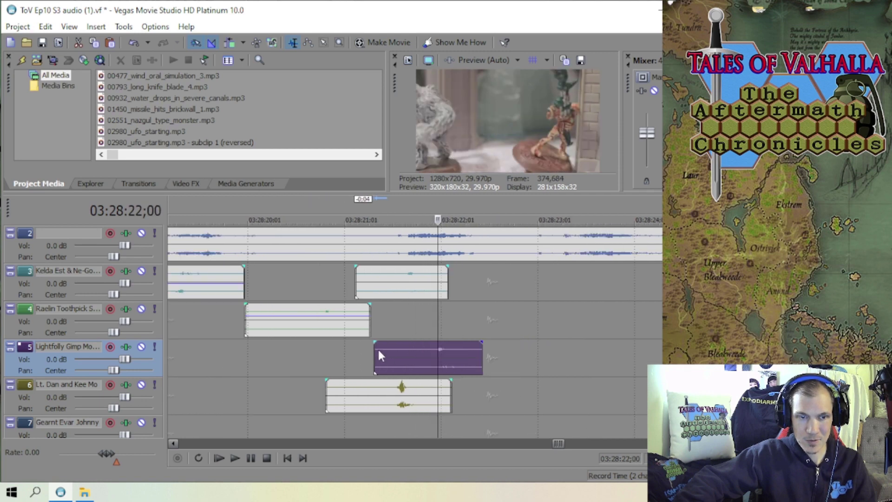
- Play back from 03:28:21;10 and again from 03:28:20;22 to check the Lightfolly Gimp clip's timing with the other voices
{"action": "left_click", "coordinate": [375, 322]}
{"action": "key", "text": "space"}
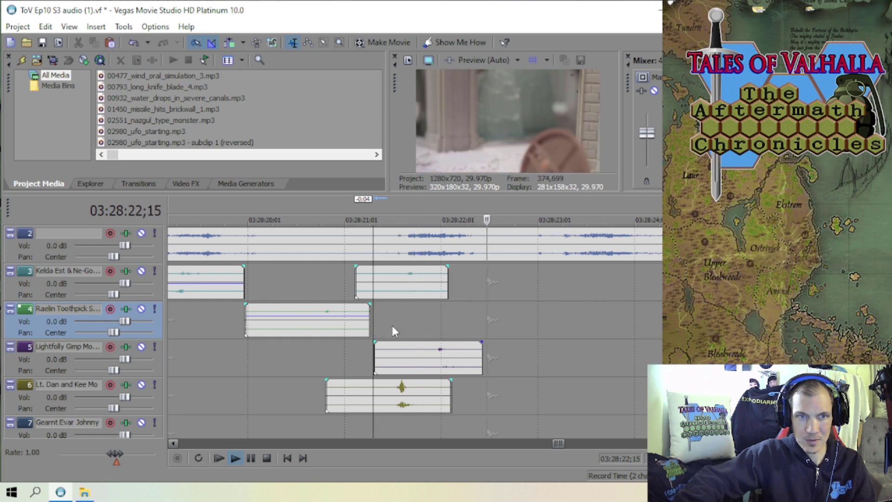
{"action": "key", "text": "space"}
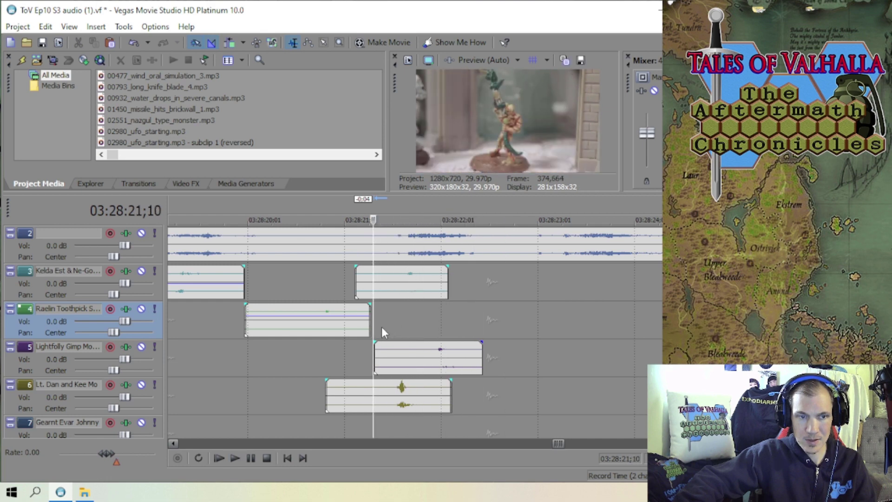
{"action": "left_click_drag", "start_coordinate": [373, 328], "coordinate": [569, 326]}
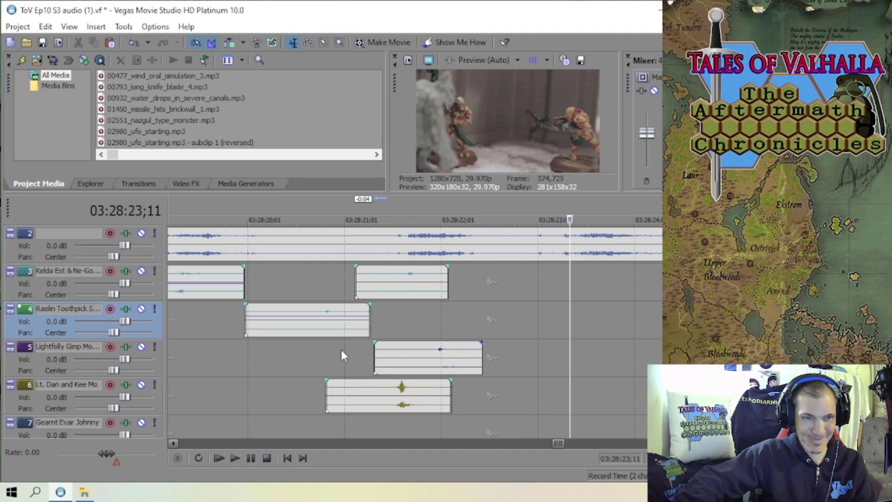
{"action": "left_click", "coordinate": [421, 319]}
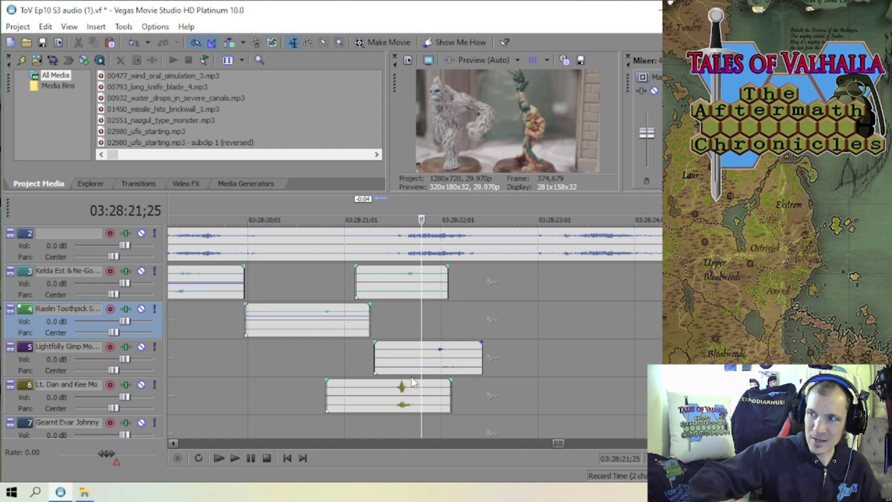
{"action": "scroll", "coordinate": [416, 380], "scroll_direction": "down", "scroll_amount": 2}
{"action": "left_click", "coordinate": [384, 350]}
{"action": "key", "text": "space"}
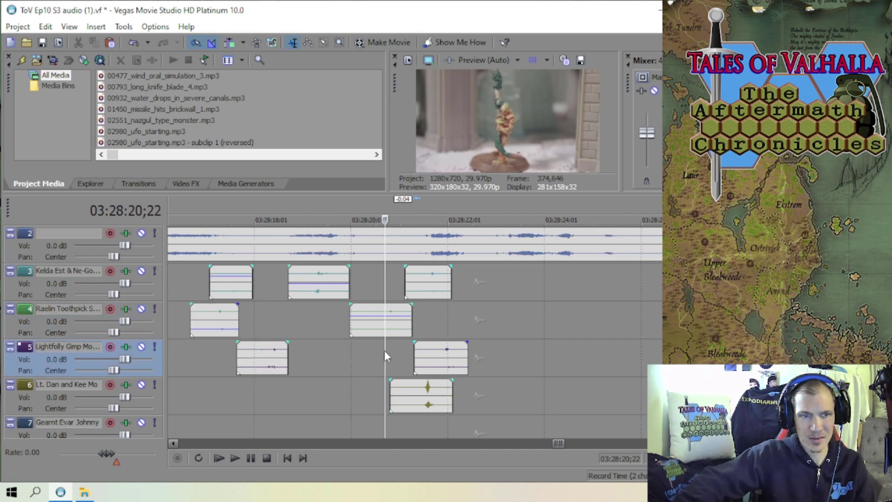
{"action": "scroll", "coordinate": [383, 350], "scroll_direction": "up", "scroll_amount": 1}
{"action": "scroll", "coordinate": [383, 351], "scroll_direction": "down", "scroll_amount": 1}
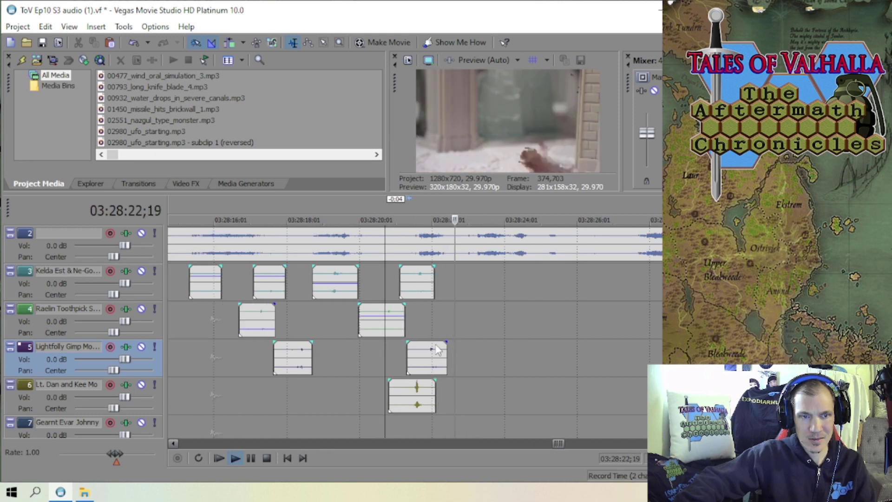
{"action": "key", "text": "space"}
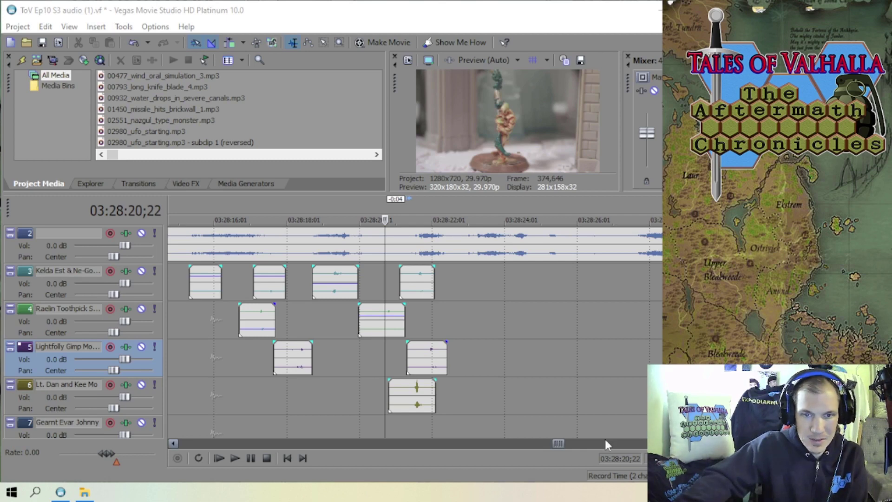
{"action": "scroll", "coordinate": [561, 382], "scroll_direction": "down", "scroll_amount": 4}
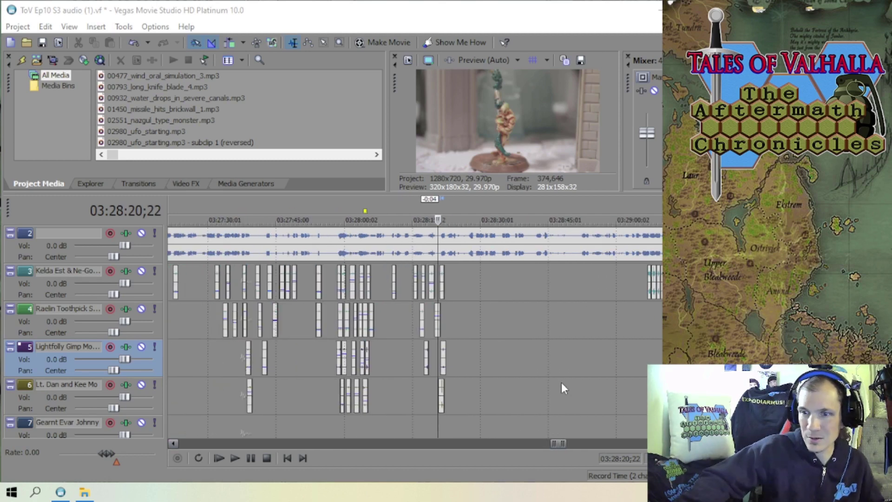
{"action": "scroll", "coordinate": [561, 382], "scroll_direction": "down", "scroll_amount": 10}
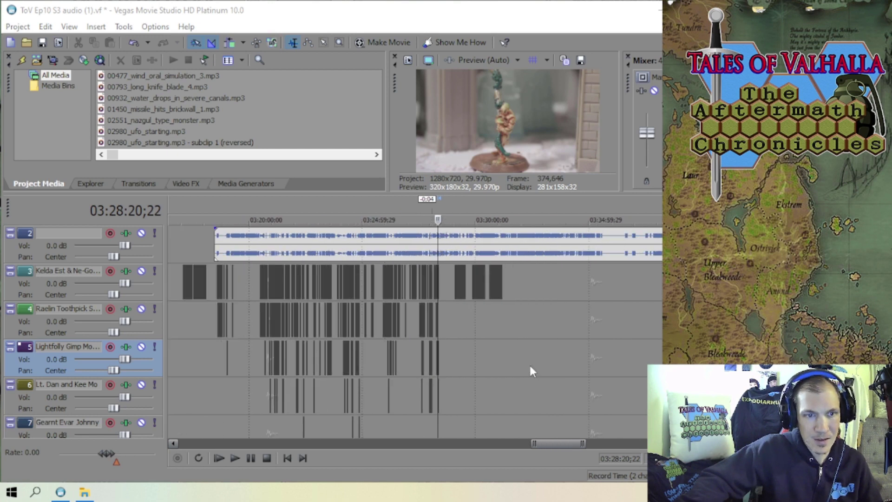
{"action": "scroll", "coordinate": [530, 366], "scroll_direction": "down", "scroll_amount": 3}
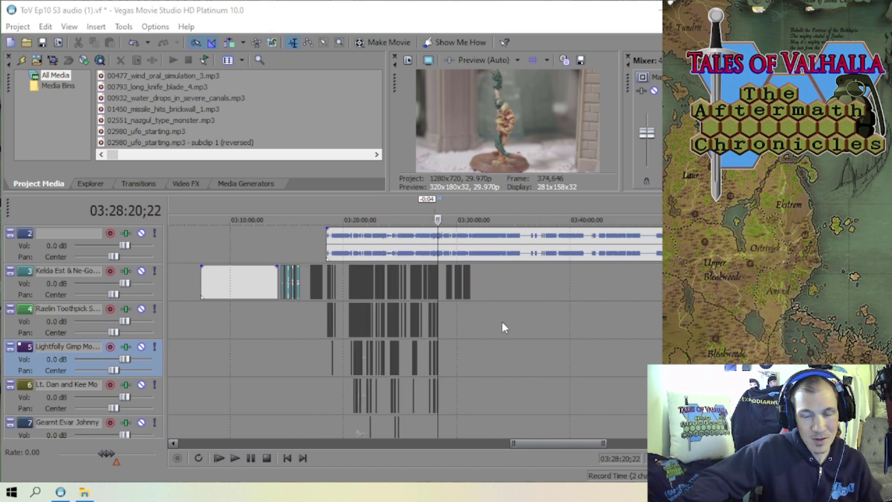
{"action": "scroll", "coordinate": [497, 325], "scroll_direction": "up", "scroll_amount": 8}
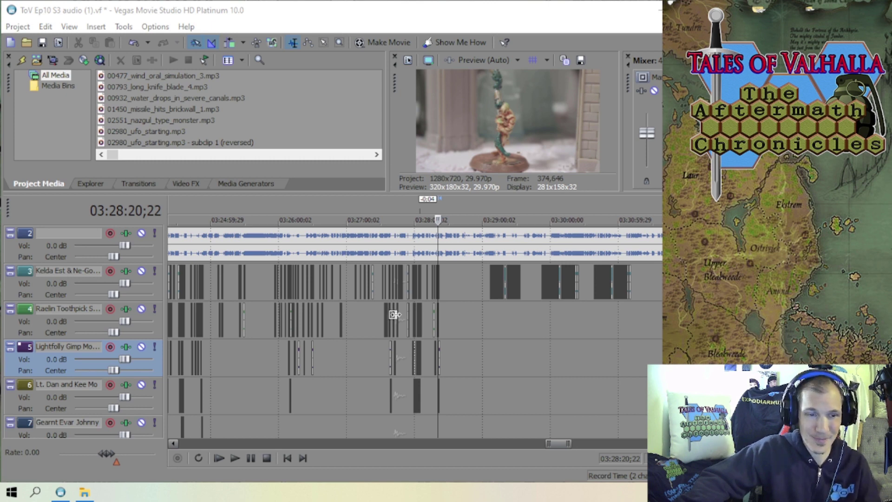
{"action": "scroll", "coordinate": [441, 321], "scroll_direction": "down", "scroll_amount": 8}
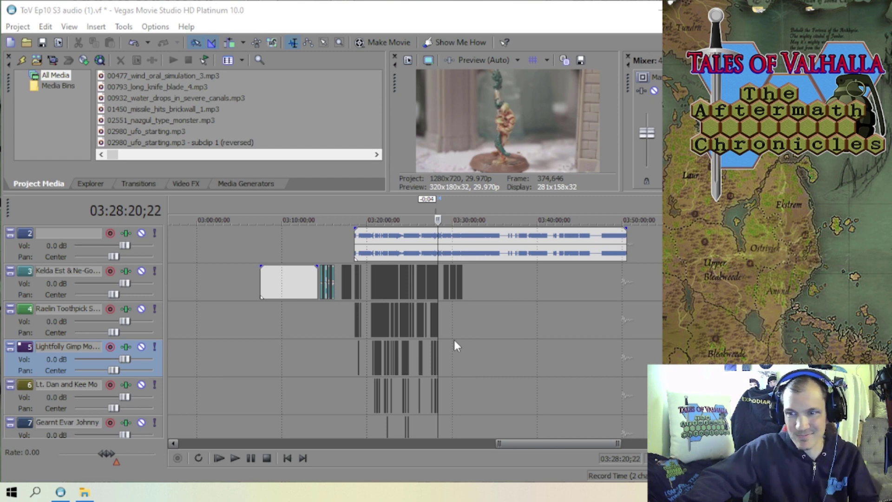
{"action": "scroll", "coordinate": [473, 343], "scroll_direction": "up", "scroll_amount": 3}
{"action": "scroll", "coordinate": [474, 343], "scroll_direction": "up", "scroll_amount": 15}
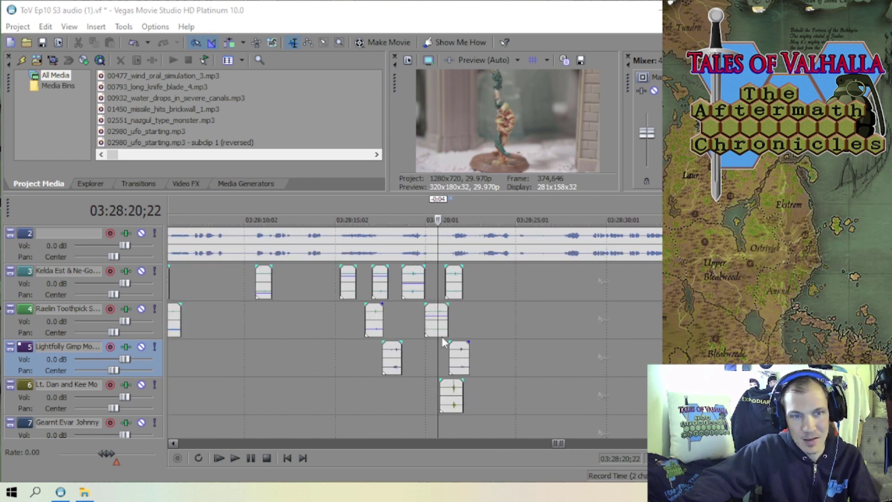
- Save the Episode 10 season 3 audio project under its existing file name
{"action": "left_click", "coordinate": [20, 27]}
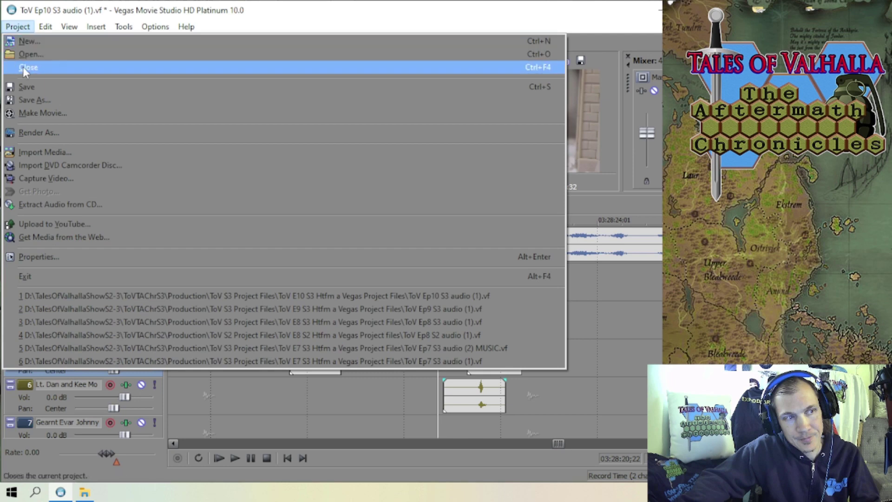
{"action": "left_click", "coordinate": [23, 85]}
{"action": "scroll", "coordinate": [383, 305], "scroll_direction": "down", "scroll_amount": 15}
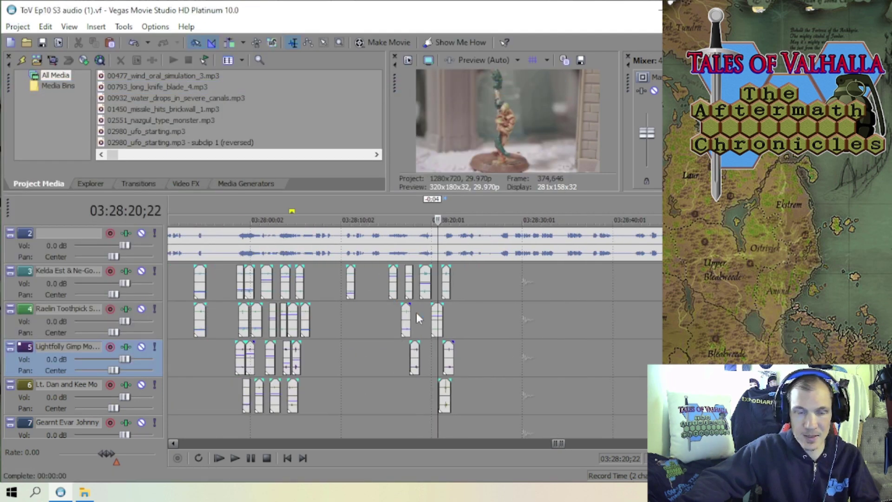
{"action": "scroll", "coordinate": [459, 318], "scroll_direction": "down", "scroll_amount": 4}
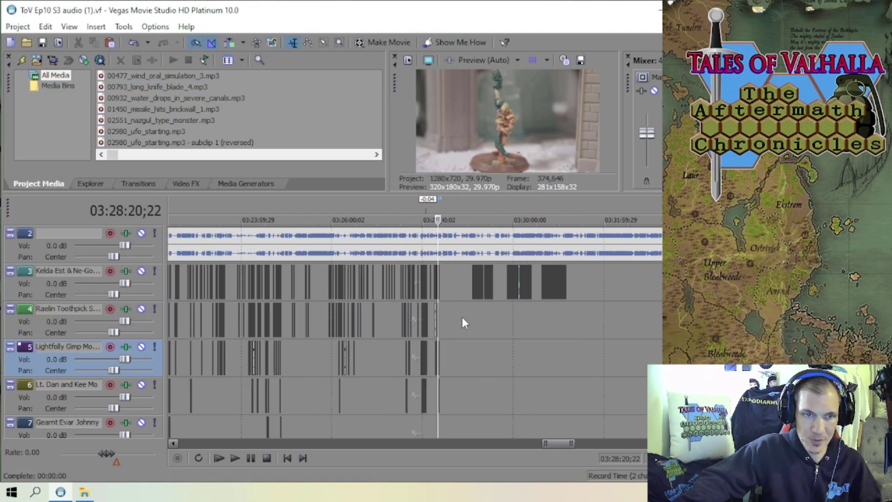
{"action": "scroll", "coordinate": [456, 317], "scroll_direction": "down", "scroll_amount": 2}
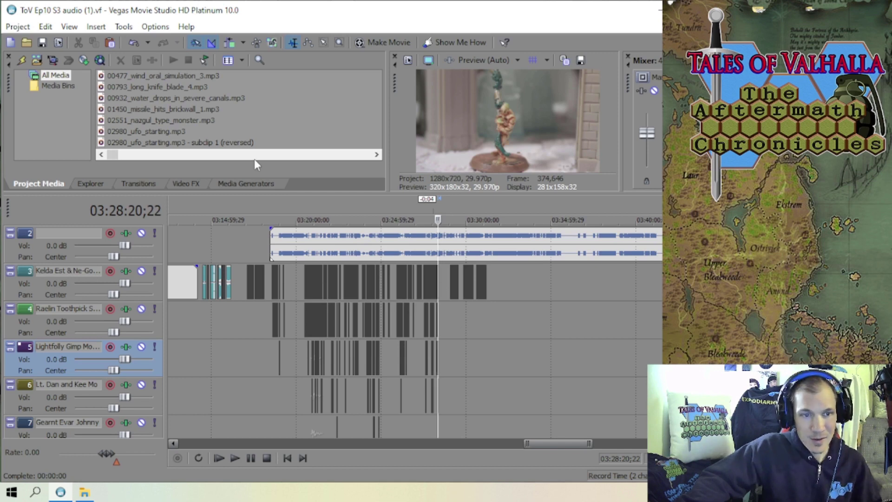
{"action": "left_click", "coordinate": [12, 26]}
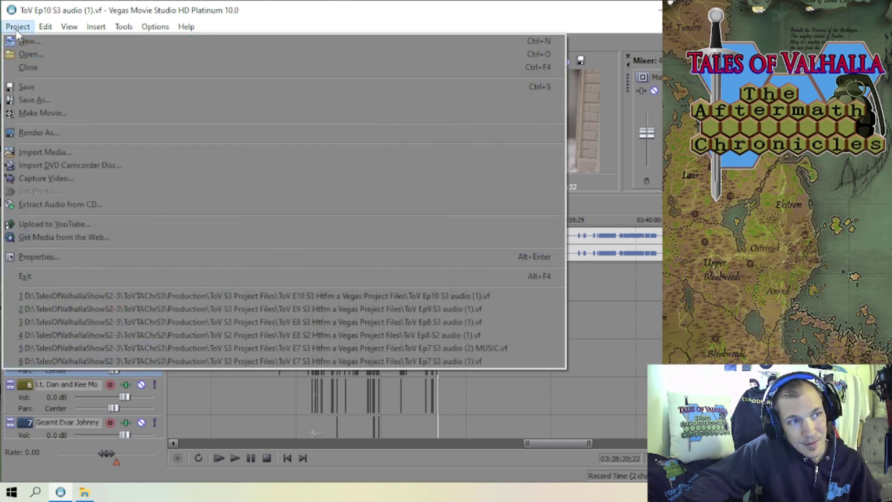
{"action": "left_click", "coordinate": [37, 83]}
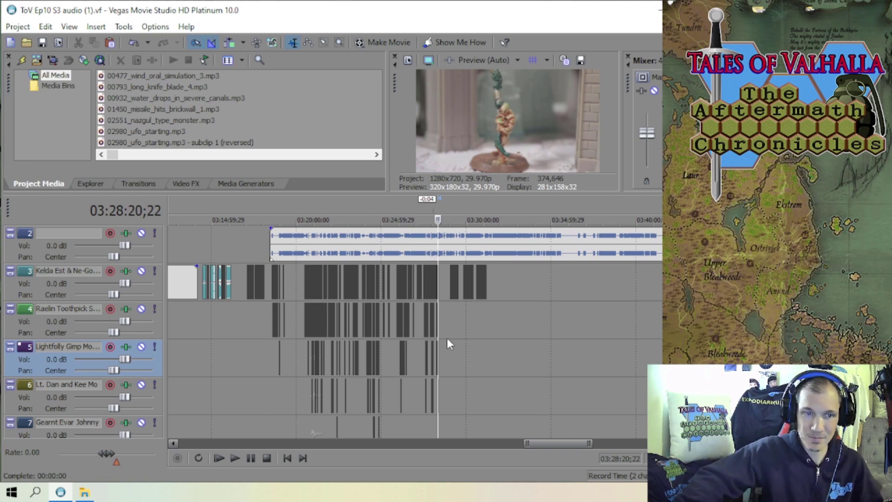
{"action": "scroll", "coordinate": [461, 342], "scroll_direction": "up", "scroll_amount": 5}
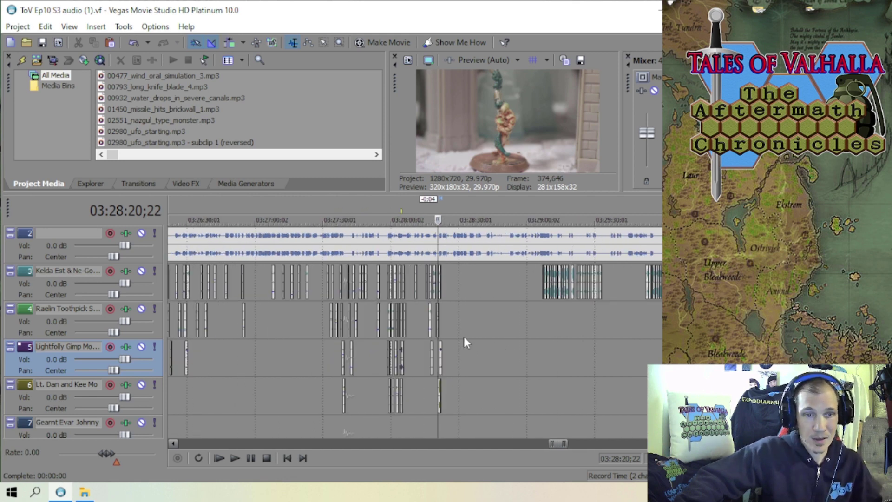
{"action": "left_click", "coordinate": [15, 28]}
{"action": "left_click", "coordinate": [29, 87]}
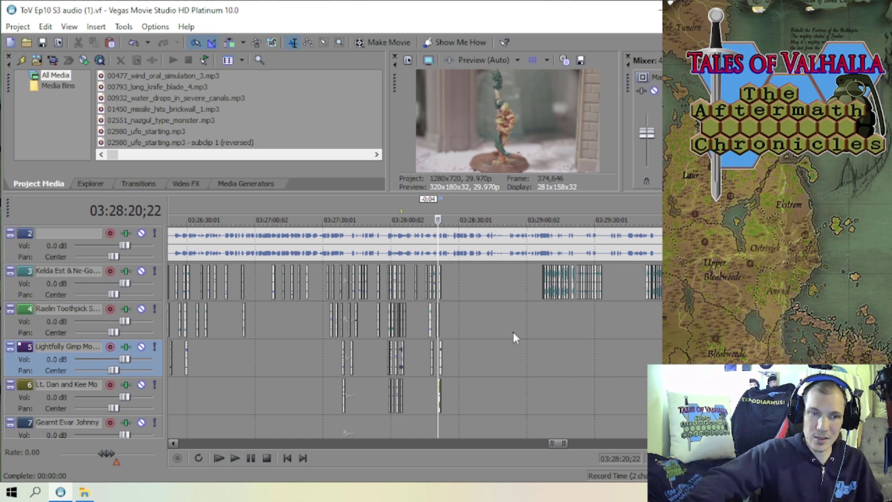
{"action": "scroll", "coordinate": [505, 327], "scroll_direction": "up", "scroll_amount": 5}
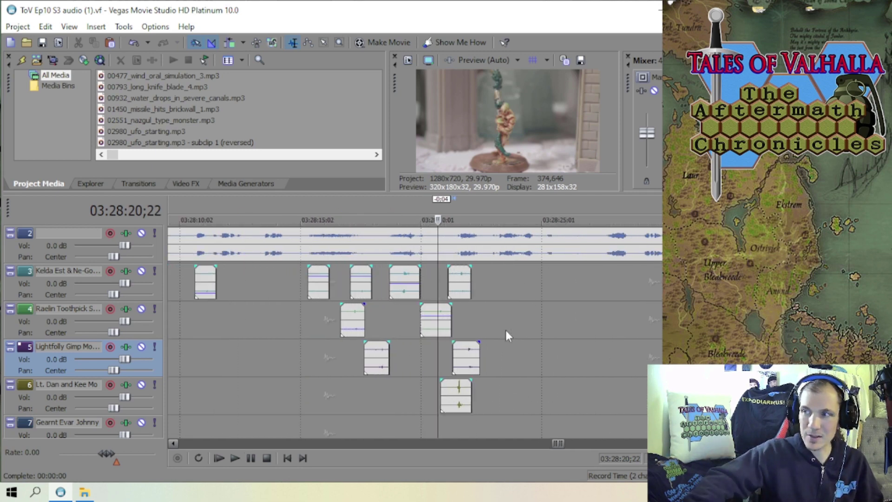
{"action": "scroll", "coordinate": [505, 328], "scroll_direction": "down", "scroll_amount": 3}
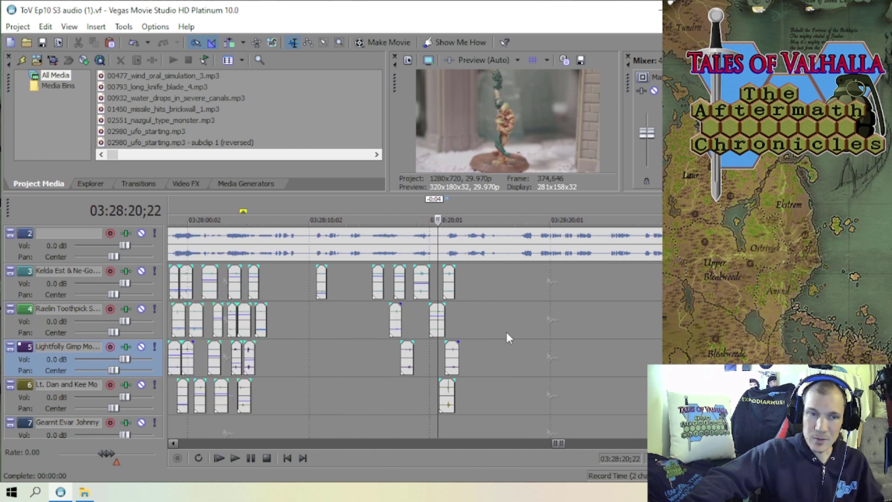
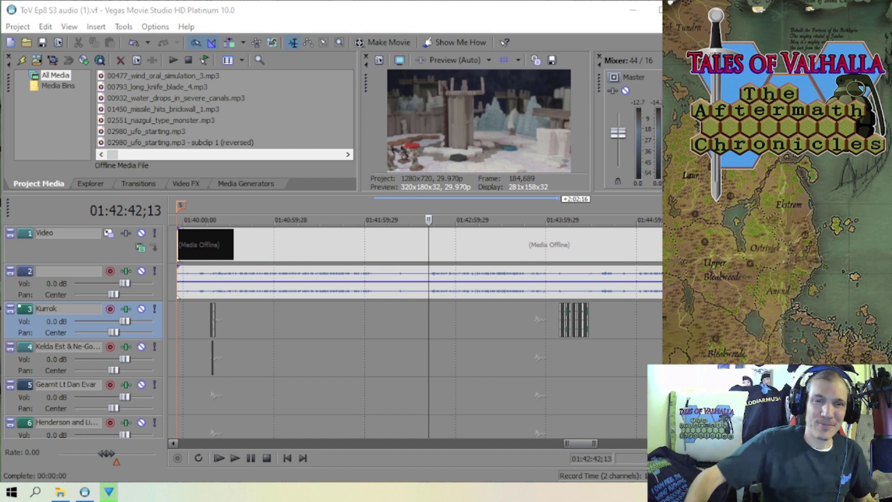
{"action": "scroll", "coordinate": [571, 314], "scroll_direction": "down", "scroll_amount": 3}
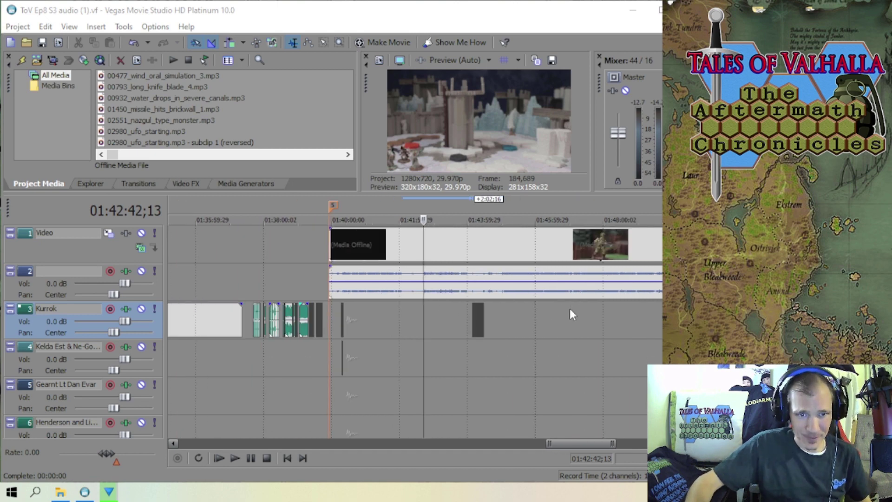
{"action": "scroll", "coordinate": [536, 343], "scroll_direction": "up", "scroll_amount": 2}
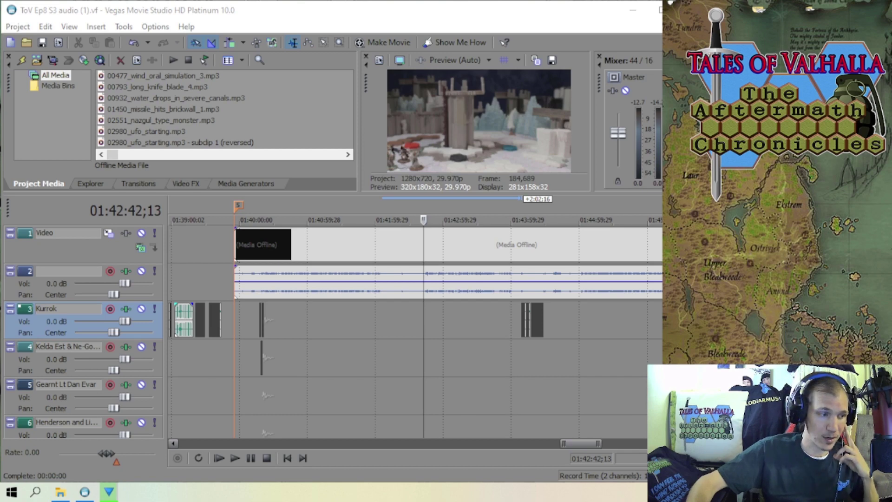
{"action": "scroll", "coordinate": [461, 357], "scroll_direction": "down", "scroll_amount": 2}
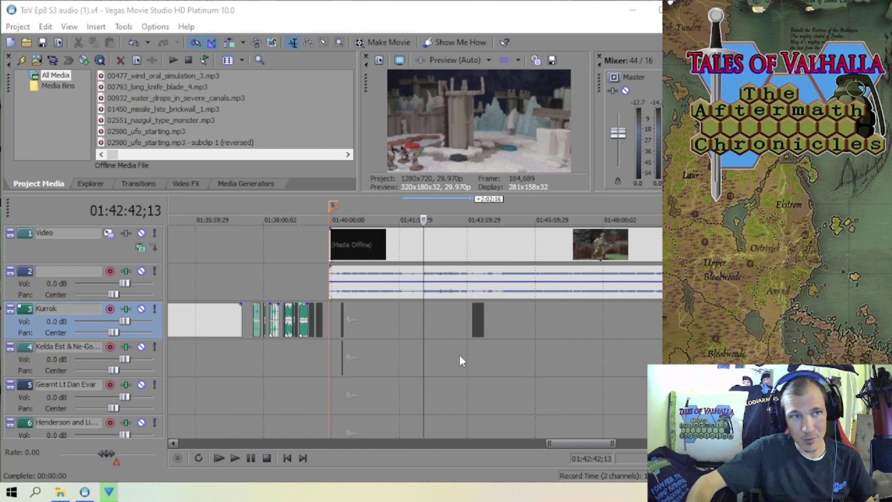
{"action": "scroll", "coordinate": [461, 333], "scroll_direction": "down", "scroll_amount": 3}
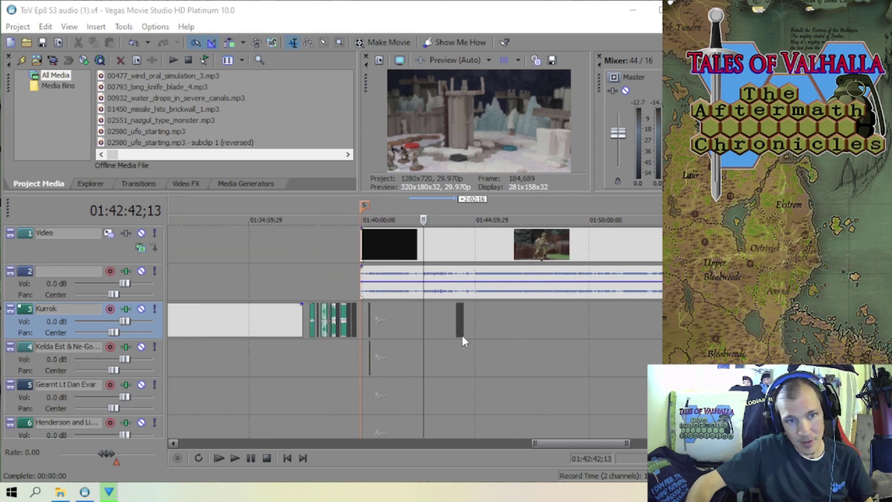
{"action": "scroll", "coordinate": [433, 336], "scroll_direction": "up", "scroll_amount": 4}
{"action": "scroll", "coordinate": [432, 340], "scroll_direction": "up", "scroll_amount": 2}
{"action": "scroll", "coordinate": [428, 327], "scroll_direction": "down", "scroll_amount": 3}
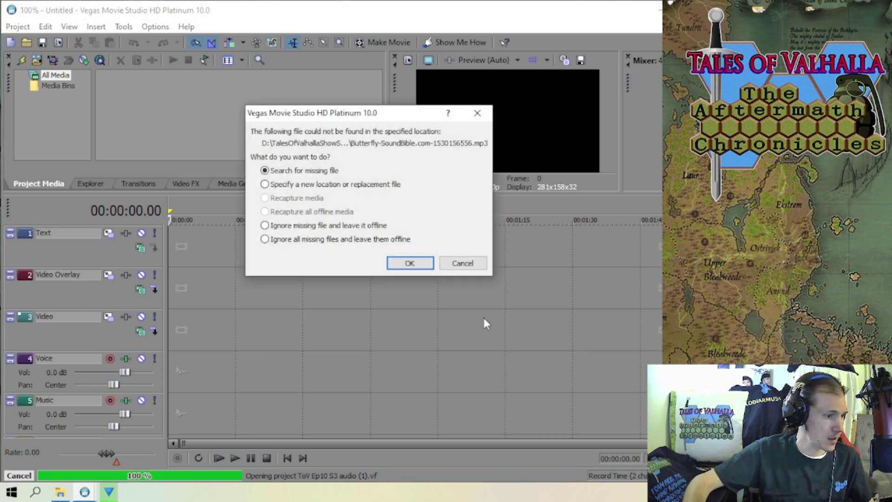
- Finish opening the Episode 10 season 3 audio project, ignoring all missing files and leaving them offline
{"action": "left_click", "coordinate": [265, 238]}
{"action": "left_click", "coordinate": [408, 263]}
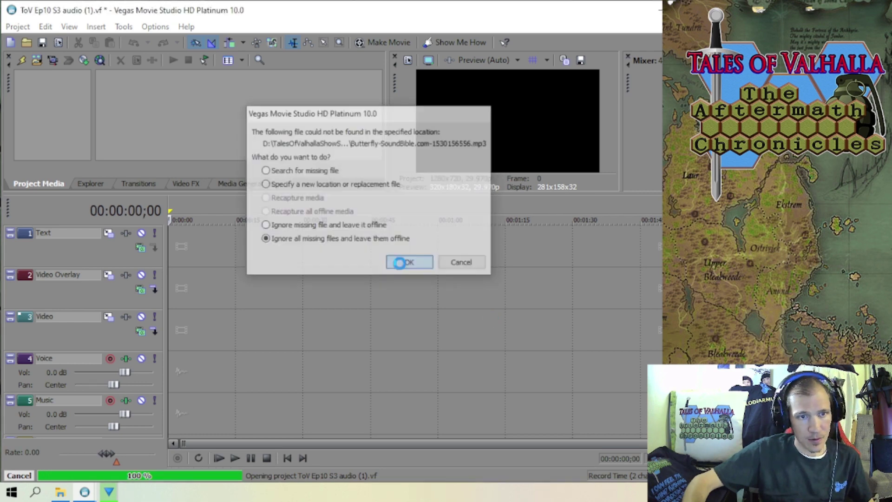
{"action": "scroll", "coordinate": [447, 323], "scroll_direction": "down", "scroll_amount": 2}
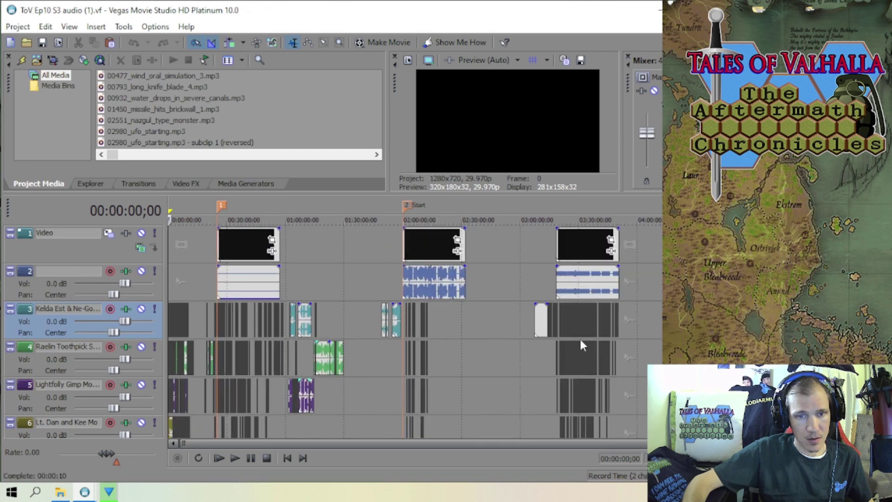
- Examine the overall layout of the Episode 10 voice tracks, placing the playhead at 03:56:31;26 beyond the last clips
{"action": "scroll", "coordinate": [325, 326], "scroll_direction": "down", "scroll_amount": 2}
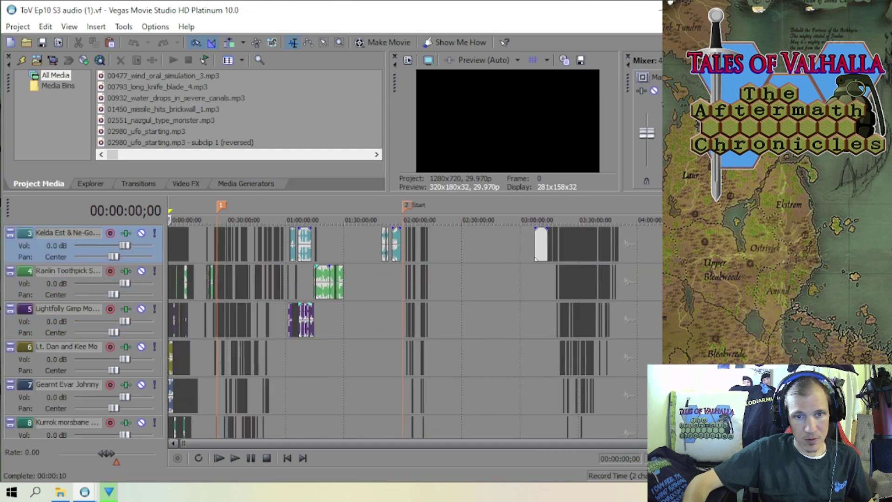
{"action": "scroll", "coordinate": [599, 278], "scroll_direction": "up", "scroll_amount": 2}
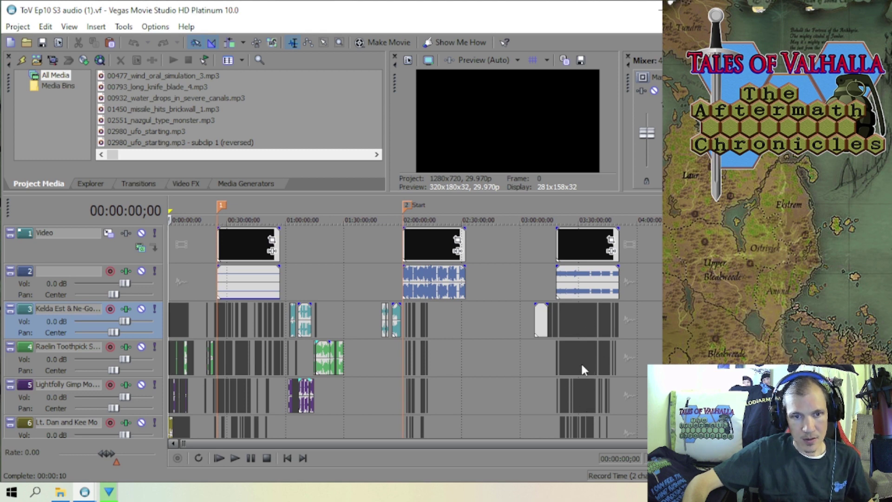
{"action": "scroll", "coordinate": [311, 332], "scroll_direction": "down", "scroll_amount": 2}
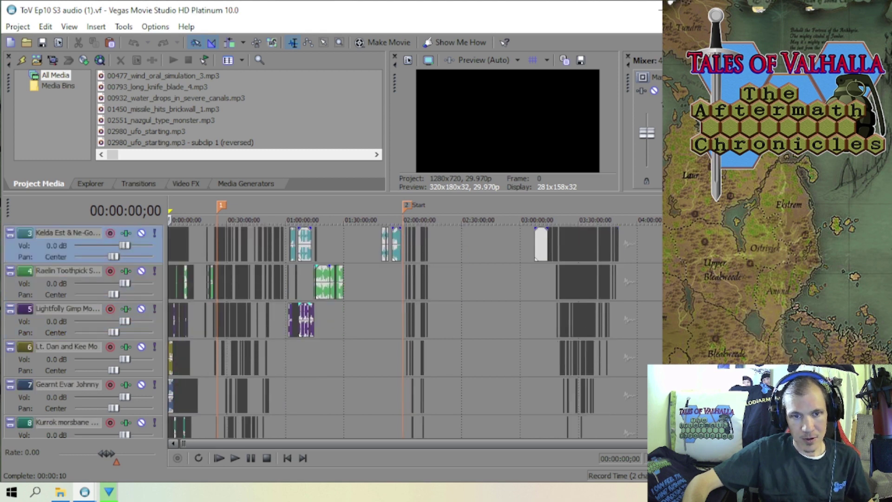
{"action": "scroll", "coordinate": [576, 291], "scroll_direction": "up", "scroll_amount": 3}
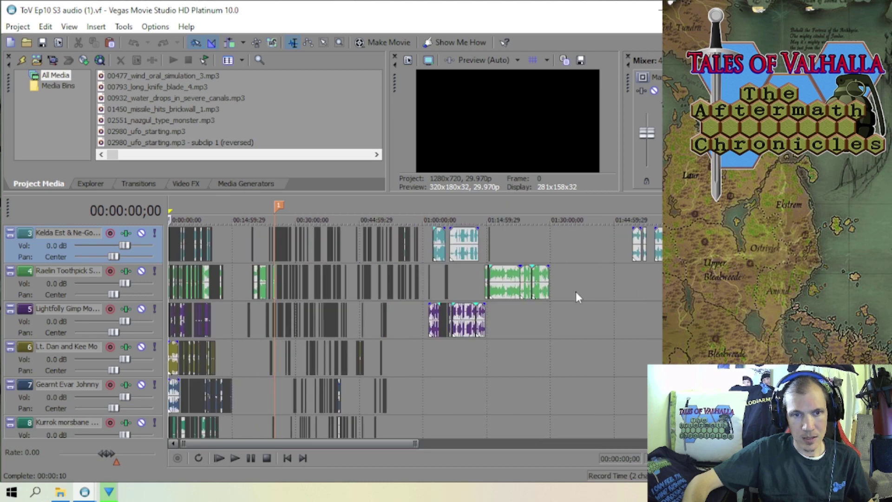
{"action": "scroll", "coordinate": [575, 292], "scroll_direction": "down", "scroll_amount": 2}
{"action": "left_click", "coordinate": [670, 281]}
{"action": "scroll", "coordinate": [491, 286], "scroll_direction": "up", "scroll_amount": 3}
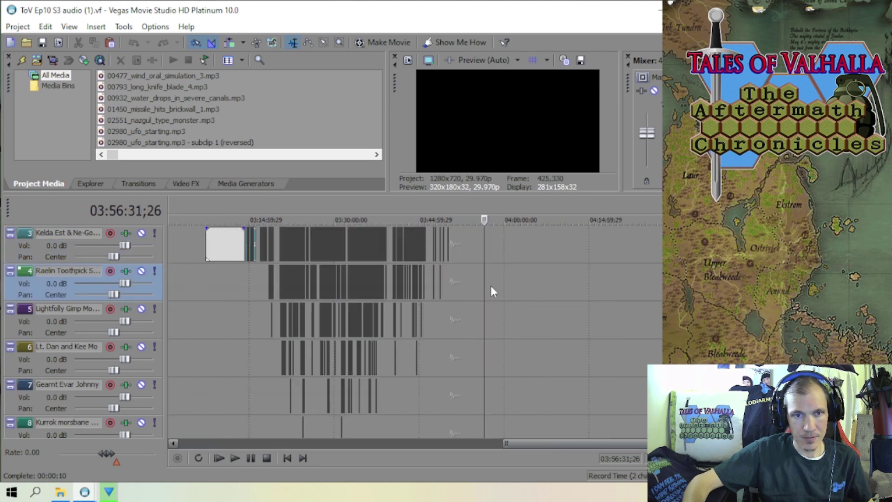
- Place the playhead at 03:37:33;24 on the Lt. Dan and Kee Mo track and examine the surrounding voice clips against the video
{"action": "left_click", "coordinate": [381, 356]}
{"action": "scroll", "coordinate": [381, 355], "scroll_direction": "up", "scroll_amount": 10}
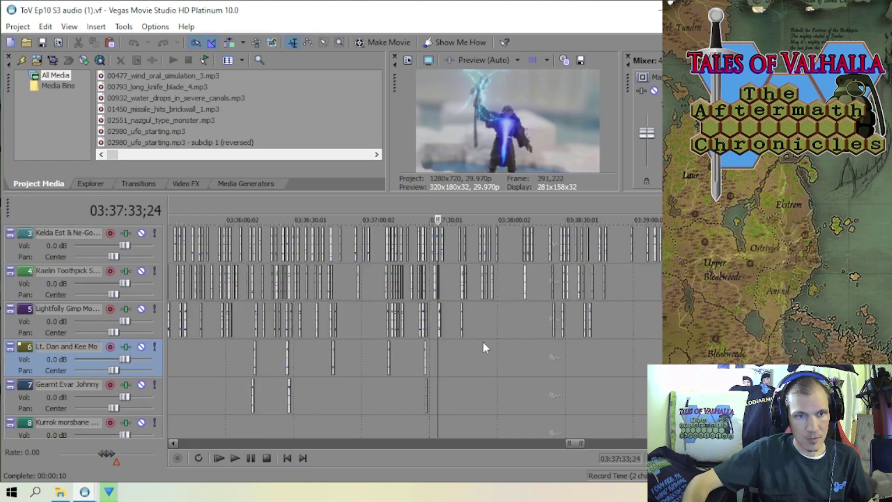
{"action": "scroll", "coordinate": [453, 330], "scroll_direction": "up", "scroll_amount": 2}
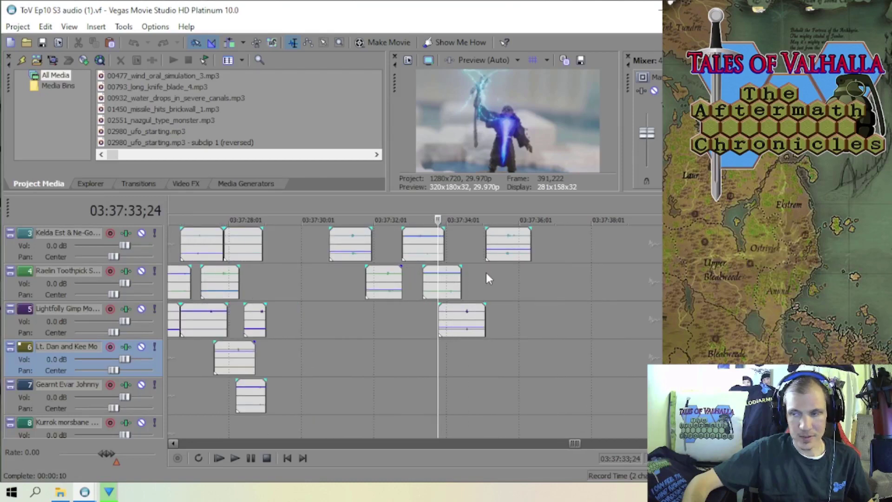
{"action": "scroll", "coordinate": [484, 279], "scroll_direction": "down", "scroll_amount": 15}
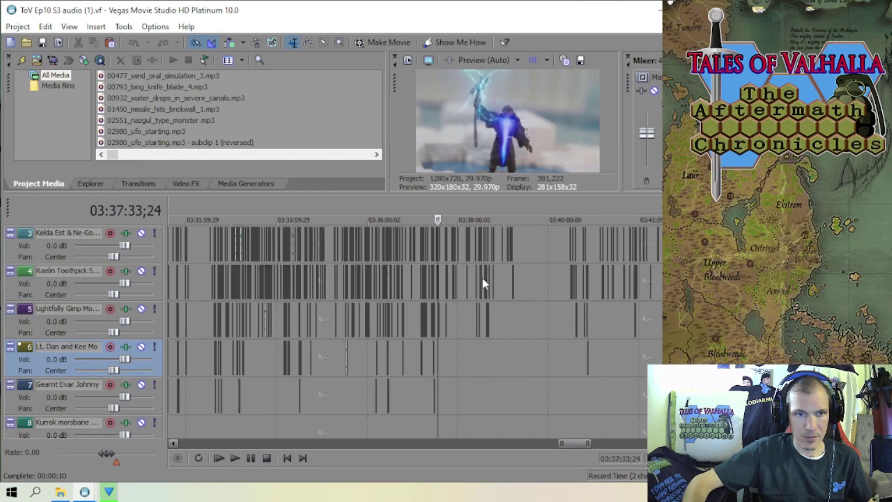
{"action": "scroll", "coordinate": [482, 278], "scroll_direction": "down", "scroll_amount": 8}
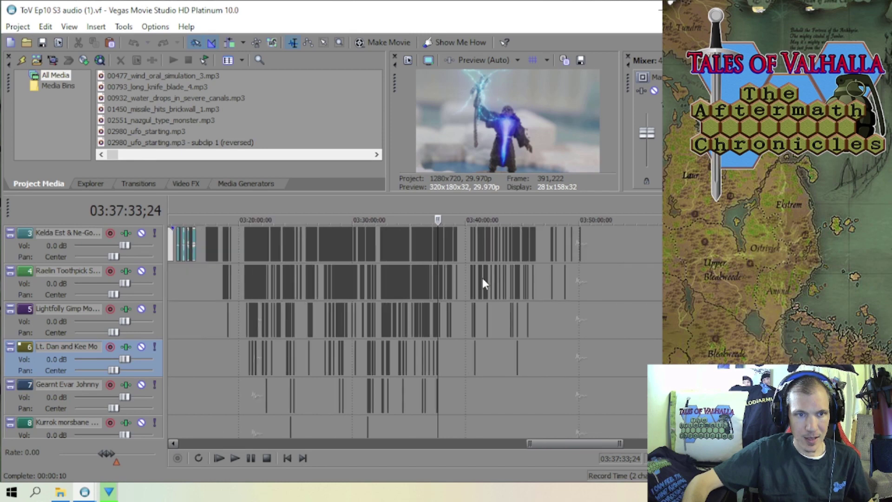
{"action": "scroll", "coordinate": [584, 324], "scroll_direction": "up", "scroll_amount": 2}
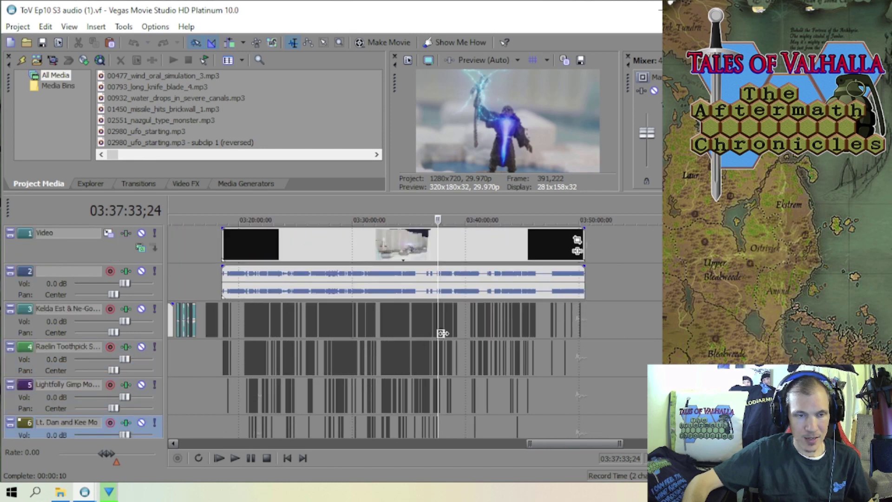
{"action": "scroll", "coordinate": [514, 289], "scroll_direction": "down", "scroll_amount": 2}
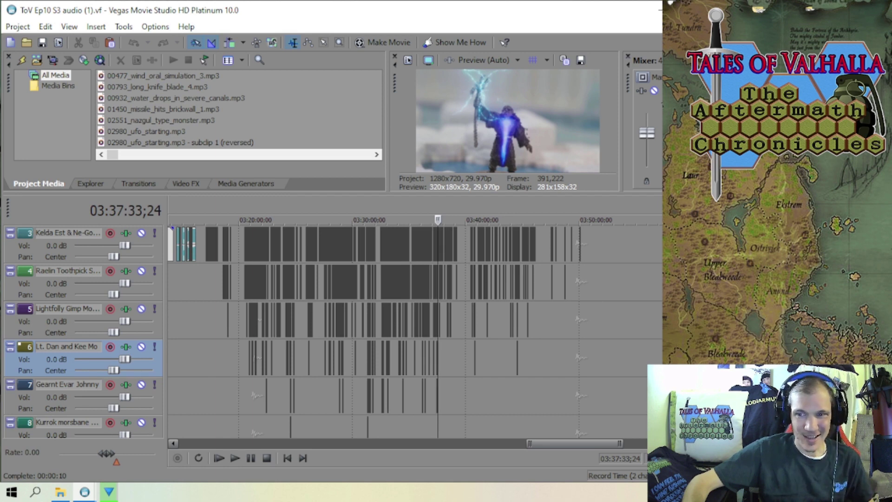
{"action": "scroll", "coordinate": [422, 324], "scroll_direction": "up", "scroll_amount": 2}
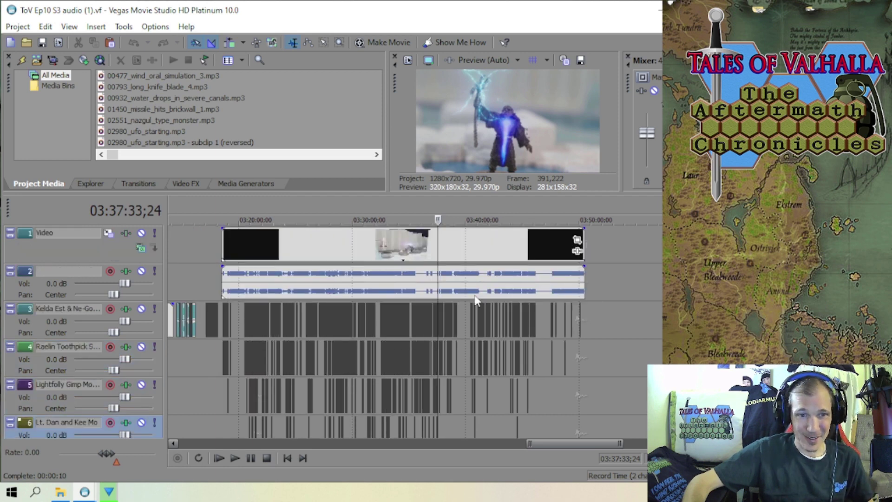
{"action": "scroll", "coordinate": [422, 324], "scroll_direction": "up", "scroll_amount": 4}
{"action": "scroll", "coordinate": [422, 345], "scroll_direction": "down", "scroll_amount": 4}
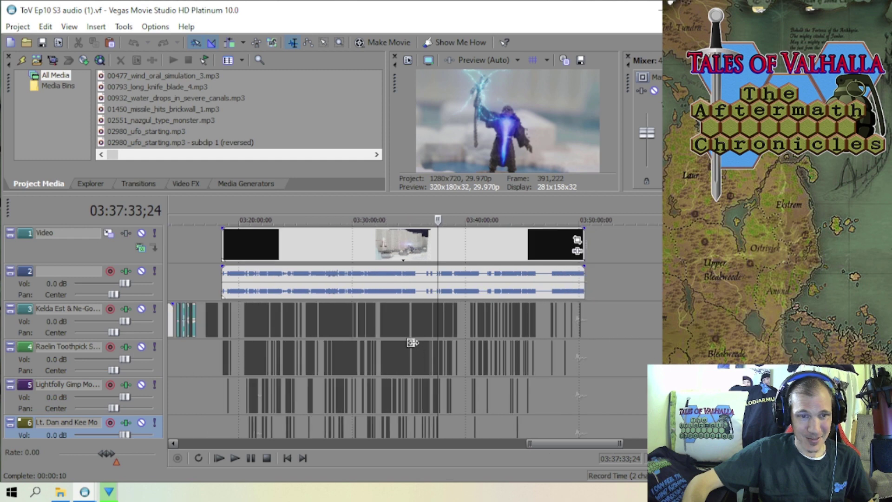
{"action": "scroll", "coordinate": [422, 344], "scroll_direction": "down", "scroll_amount": 1}
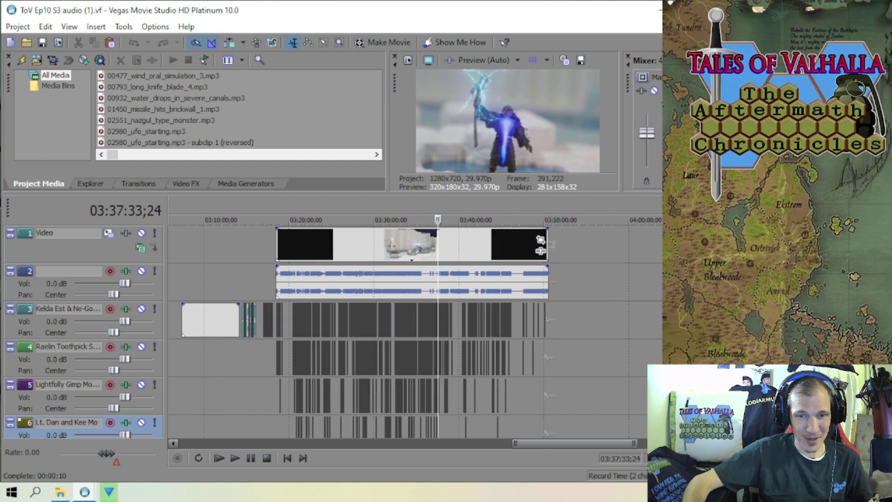
{"action": "scroll", "coordinate": [413, 332], "scroll_direction": "down", "scroll_amount": 1}
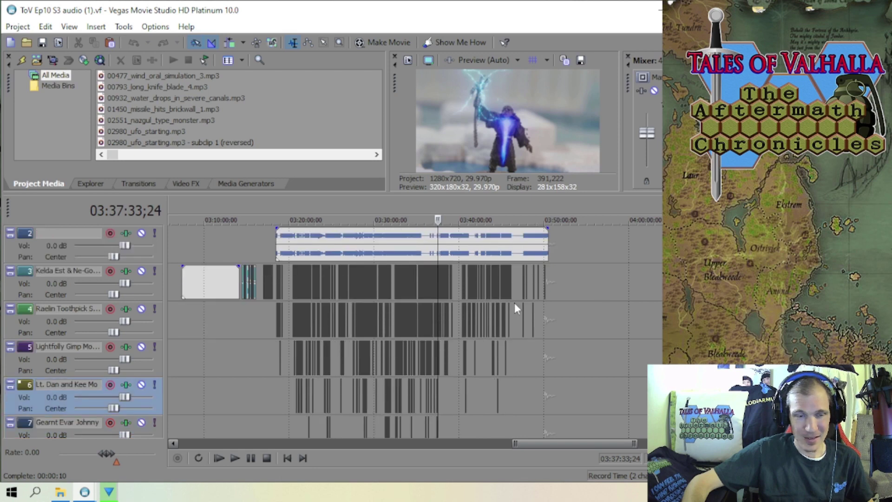
{"action": "scroll", "coordinate": [483, 311], "scroll_direction": "up", "scroll_amount": 2}
{"action": "scroll", "coordinate": [458, 316], "scroll_direction": "down", "scroll_amount": 1}
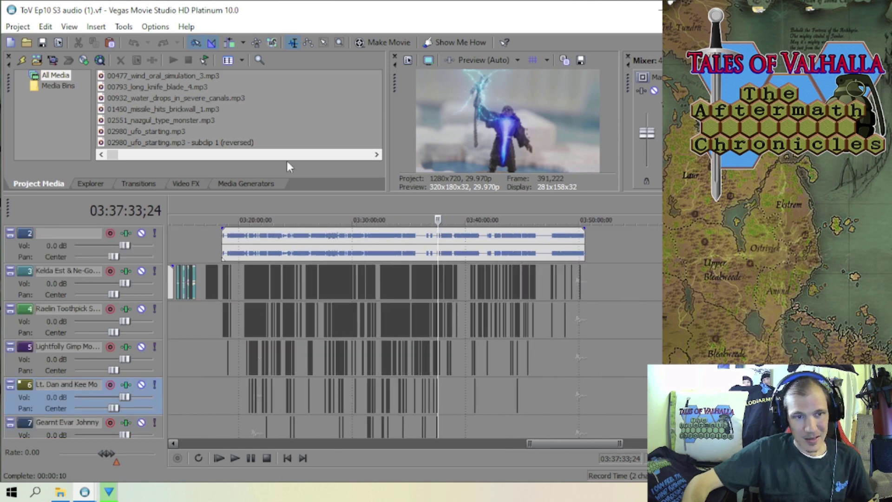
- Save the Episode 10 season 3 audio project under its existing file name
{"action": "left_click", "coordinate": [18, 26]}
{"action": "left_click", "coordinate": [35, 82]}
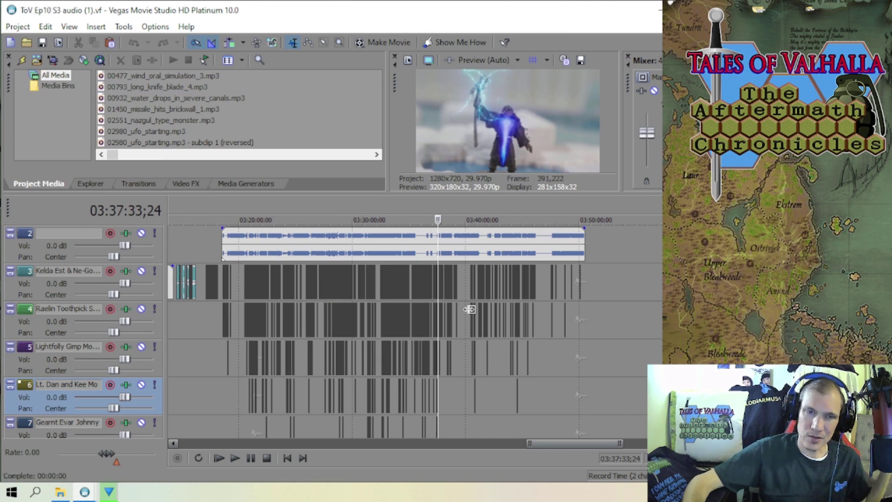
- Move the playhead past the end of all clips to 04:35:59;29 and save the Episode 10 project again
{"action": "scroll", "coordinate": [441, 321], "scroll_direction": "down", "scroll_amount": 5}
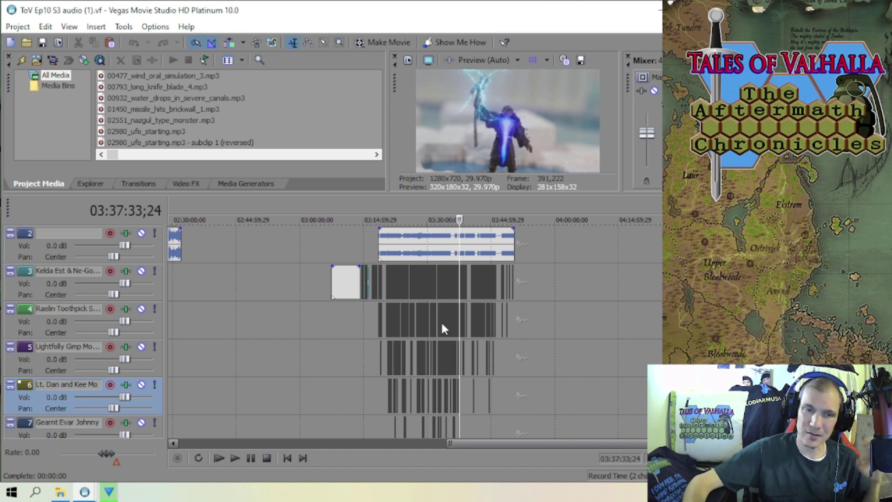
{"action": "scroll", "coordinate": [442, 326], "scroll_direction": "up", "scroll_amount": 3}
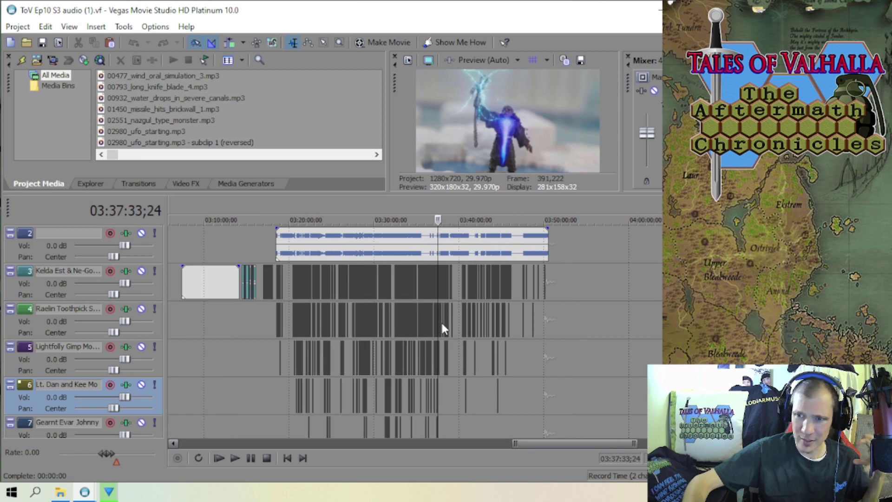
{"action": "scroll", "coordinate": [441, 320], "scroll_direction": "down", "scroll_amount": 5}
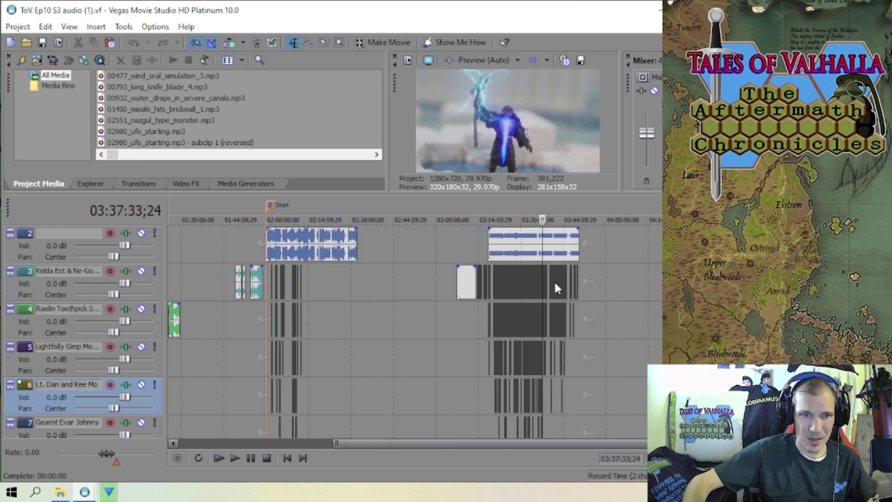
{"action": "left_click", "coordinate": [724, 283]}
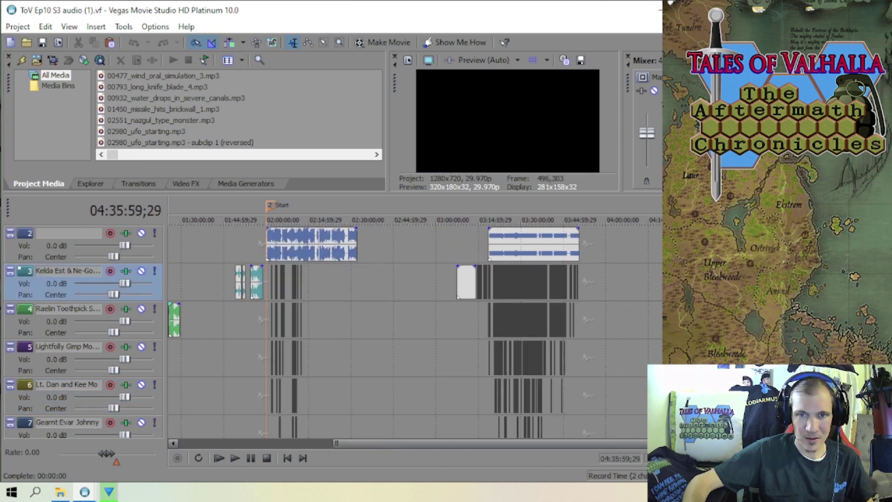
{"action": "scroll", "coordinate": [418, 325], "scroll_direction": "down", "scroll_amount": 3}
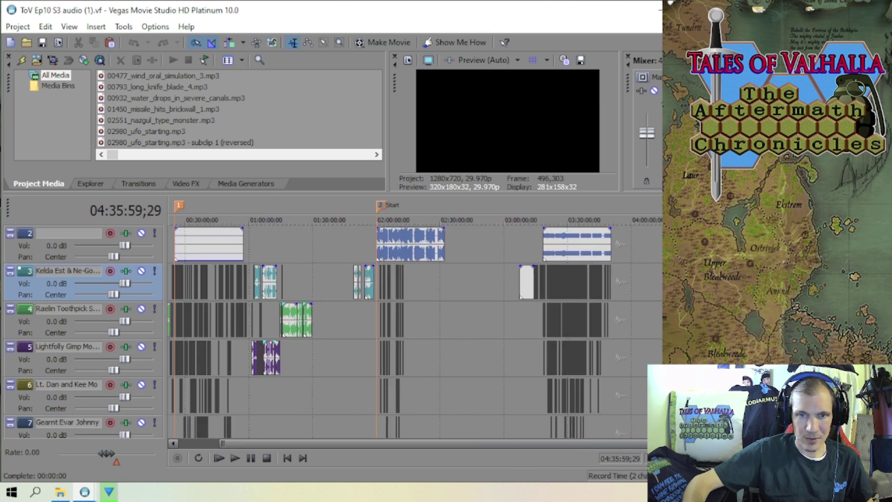
{"action": "scroll", "coordinate": [609, 255], "scroll_direction": "down", "scroll_amount": 2}
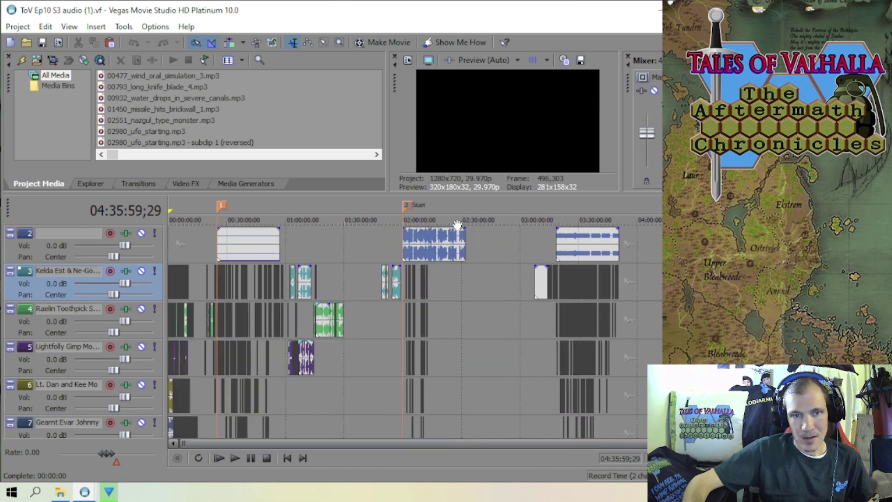
{"action": "left_click", "coordinate": [9, 28]}
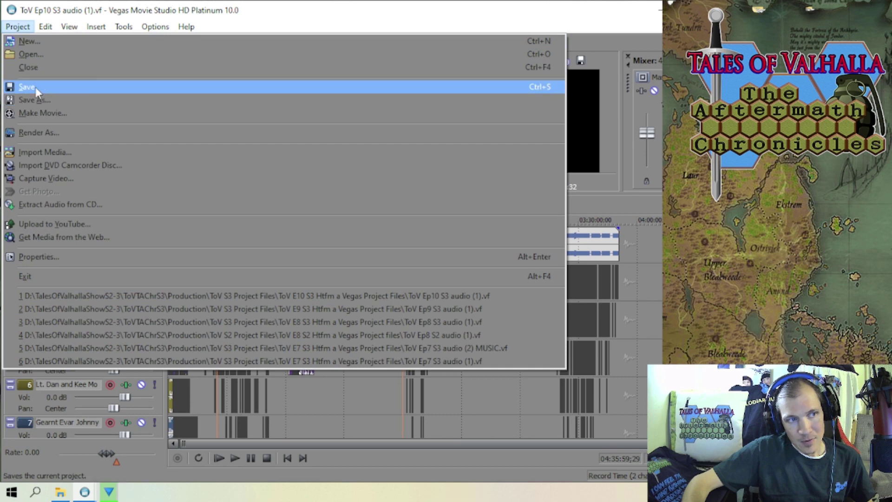
{"action": "left_click", "coordinate": [35, 88]}
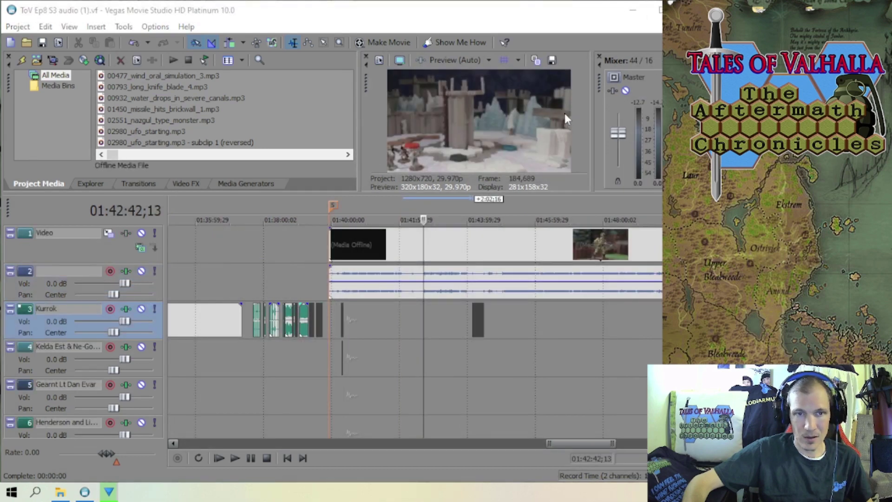
- In the Episode 8 project, check the timeline at 01:40:18;26 and locate the Kurrok voice clips starting at 01:44:08;29
{"action": "scroll", "coordinate": [404, 367], "scroll_direction": "up", "scroll_amount": 5}
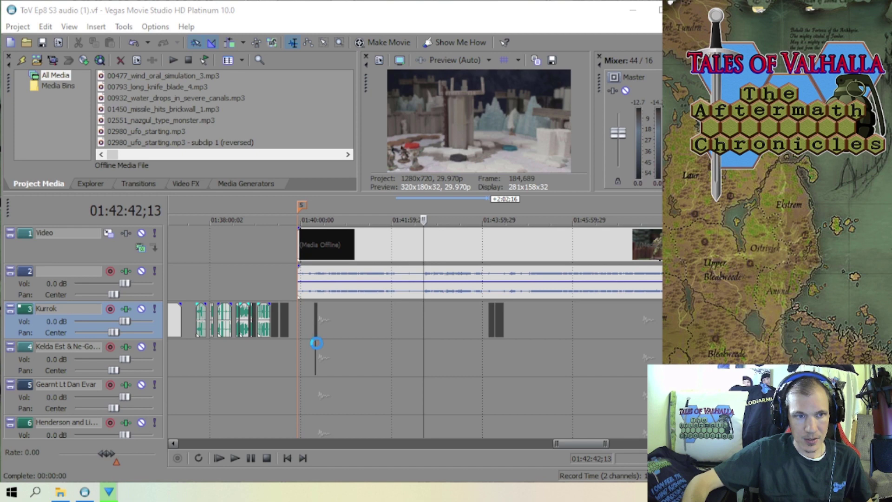
{"action": "left_click", "coordinate": [315, 342]}
{"action": "scroll", "coordinate": [352, 348], "scroll_direction": "up", "scroll_amount": 3}
{"action": "scroll", "coordinate": [542, 343], "scroll_direction": "down", "scroll_amount": 3}
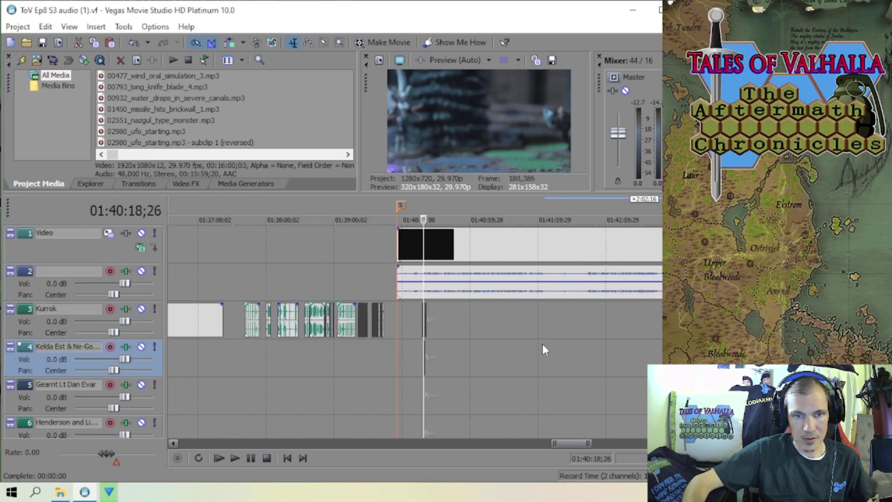
{"action": "left_click", "coordinate": [555, 351]}
{"action": "scroll", "coordinate": [502, 349], "scroll_direction": "up", "scroll_amount": 5}
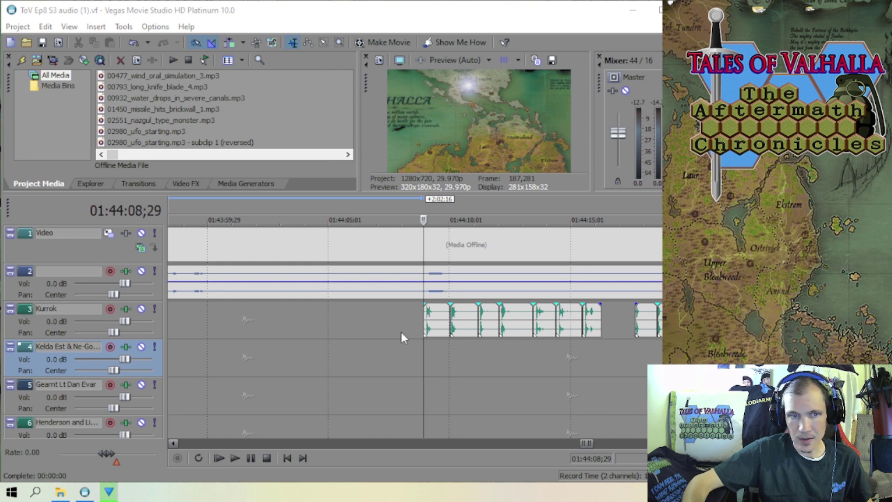
- Play back the Kurrok voice clips from 01:44:11;07 to check them against the map video
{"action": "scroll", "coordinate": [414, 354], "scroll_direction": "down", "scroll_amount": 1}
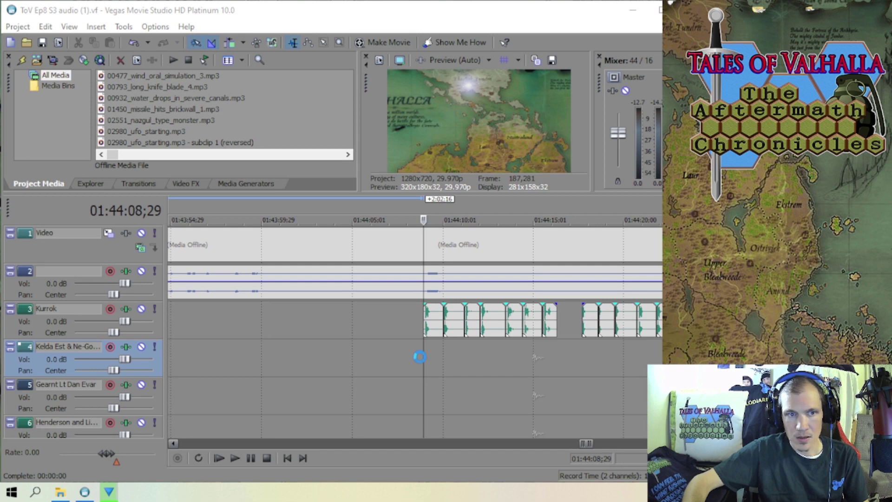
{"action": "left_click", "coordinate": [462, 357]}
{"action": "key", "text": "space"}
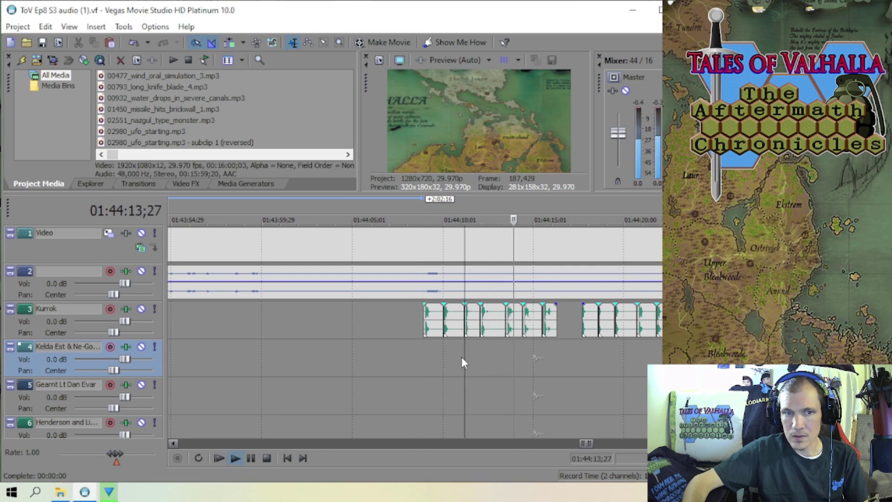
{"action": "key", "text": "space"}
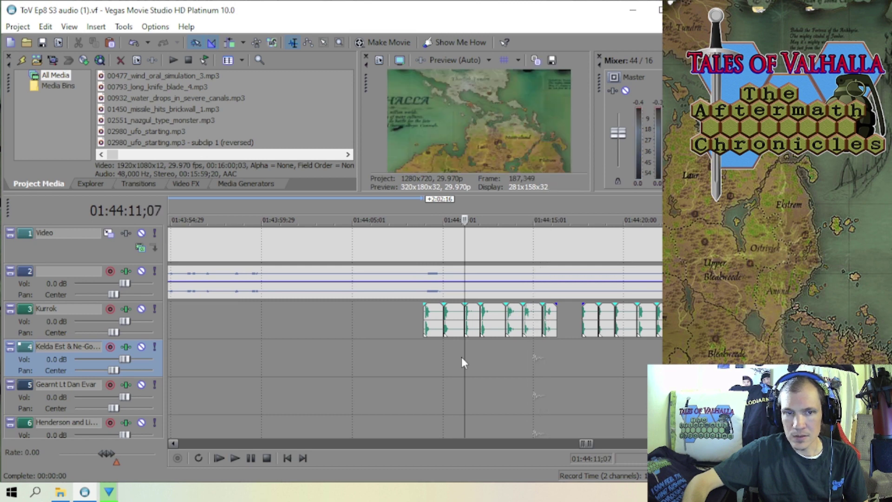
{"action": "scroll", "coordinate": [461, 357], "scroll_direction": "down", "scroll_amount": 8}
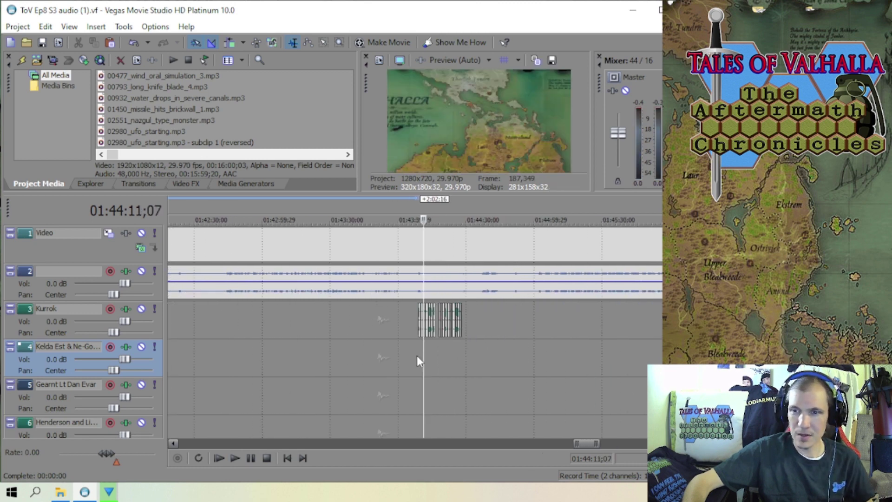
- Examine how the Kurrok voice clips around 01:44:11;07 sit relative to the clips before and after the video's start at 01:40:00;00
{"action": "scroll", "coordinate": [417, 357], "scroll_direction": "up", "scroll_amount": 2}
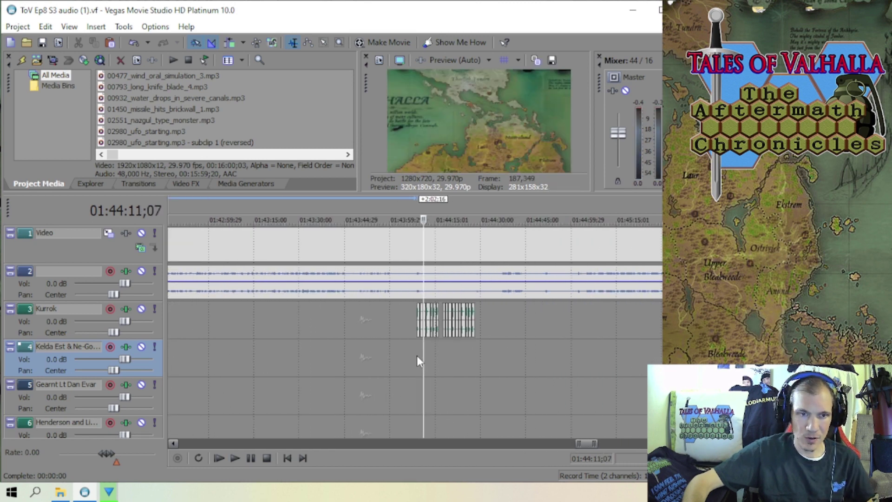
{"action": "scroll", "coordinate": [416, 356], "scroll_direction": "down", "scroll_amount": 6}
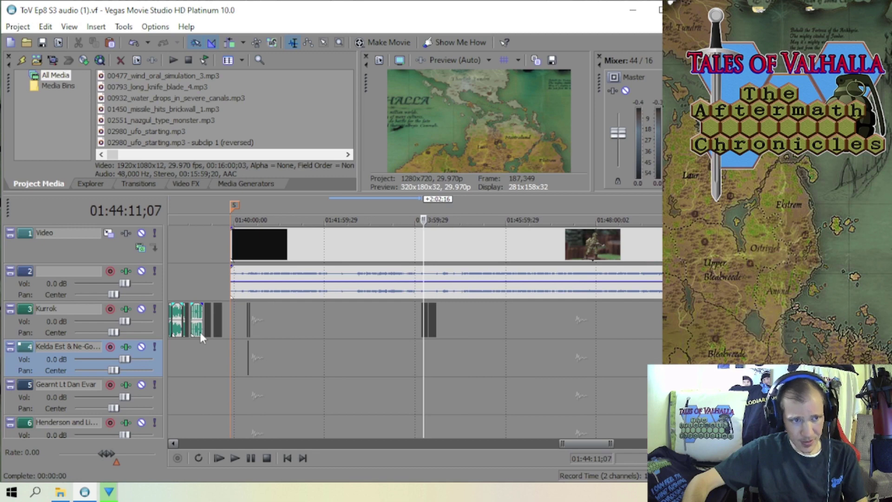
{"action": "scroll", "coordinate": [402, 336], "scroll_direction": "down", "scroll_amount": 2}
{"action": "scroll", "coordinate": [422, 329], "scroll_direction": "down", "scroll_amount": 4}
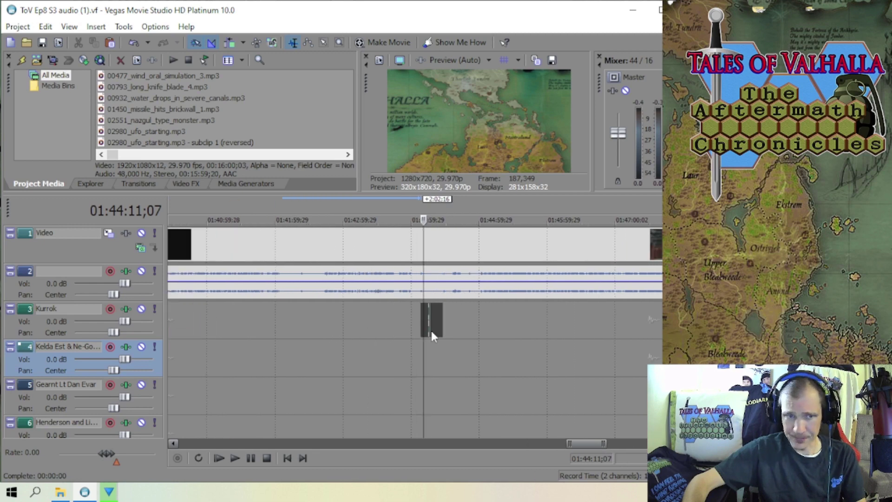
{"action": "scroll", "coordinate": [422, 347], "scroll_direction": "up", "scroll_amount": 4}
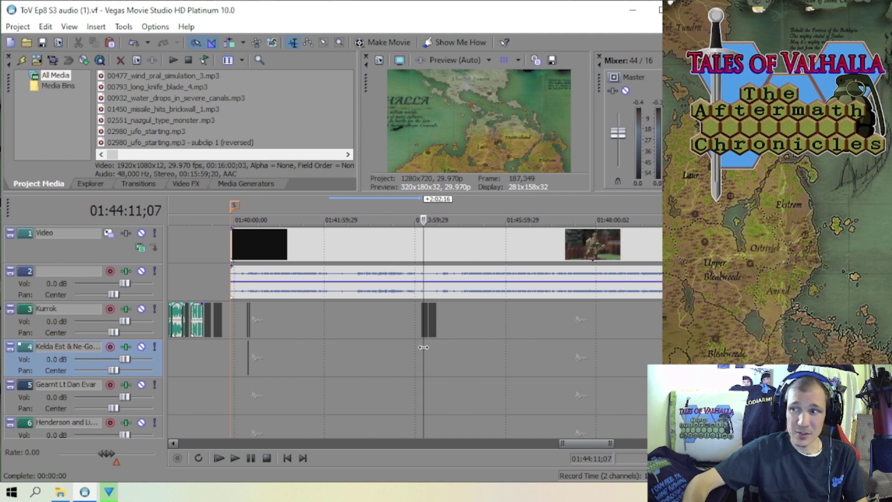
{"action": "scroll", "coordinate": [425, 360], "scroll_direction": "down", "scroll_amount": 3}
{"action": "scroll", "coordinate": [425, 360], "scroll_direction": "down", "scroll_amount": 3}
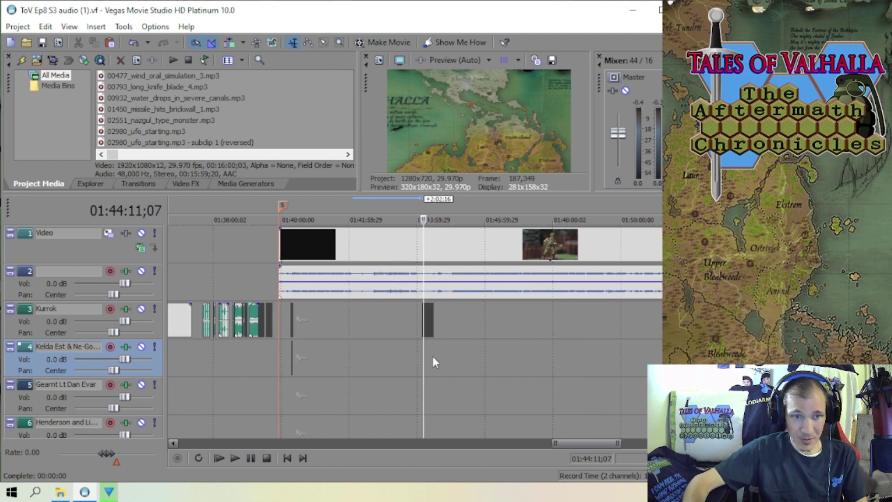
{"action": "scroll", "coordinate": [462, 336], "scroll_direction": "up", "scroll_amount": 2}
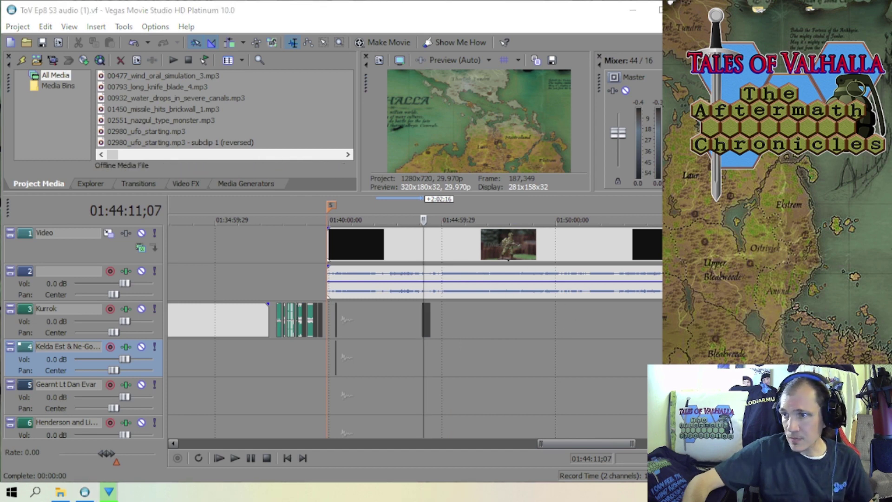
{"action": "scroll", "coordinate": [464, 305], "scroll_direction": "down", "scroll_amount": 2}
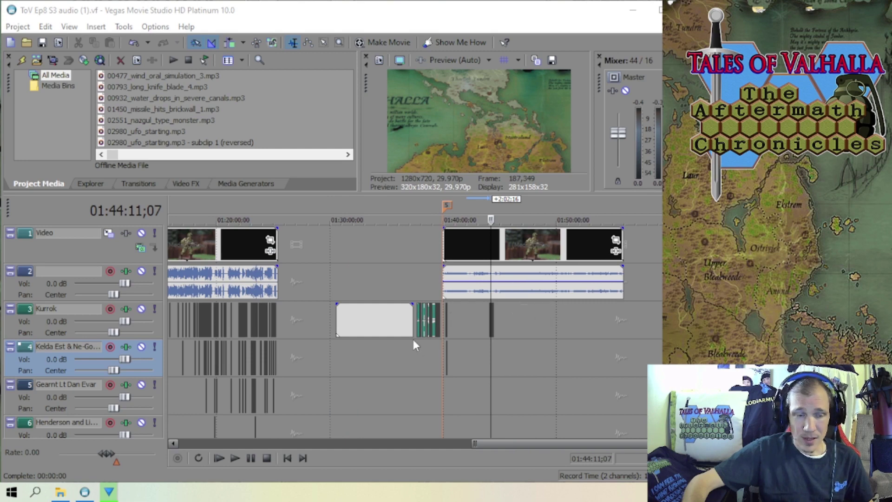
- Switch to HitFilm Pro and check the progress of the Episode 9 video export and its audio tracks
{"action": "key", "text": "alt+Tab"}
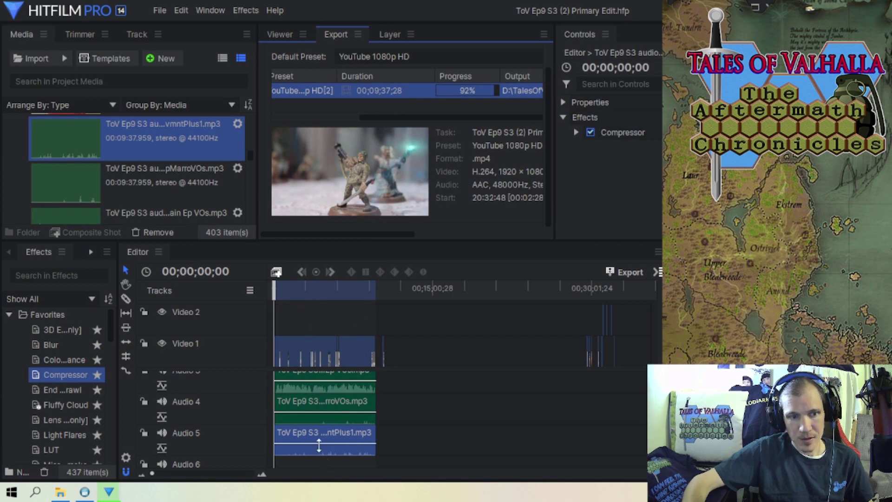
{"action": "left_click", "coordinate": [400, 411]}
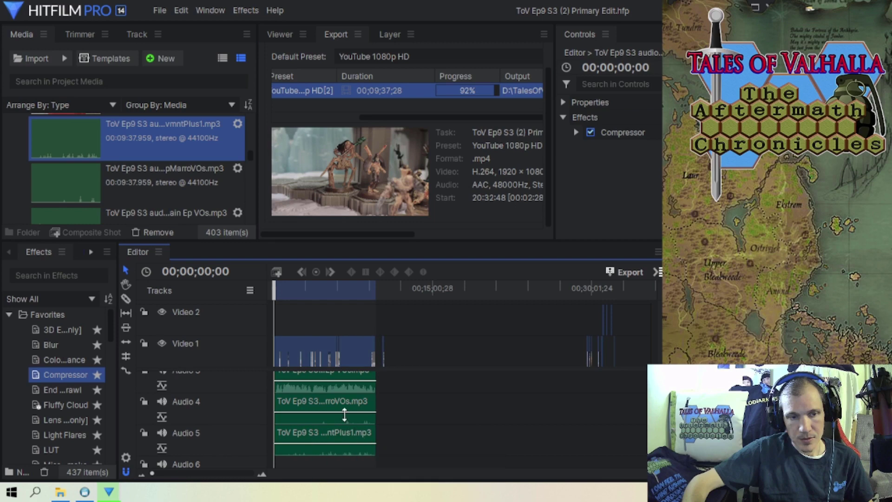
{"action": "scroll", "coordinate": [344, 411], "scroll_direction": "down", "scroll_amount": 2}
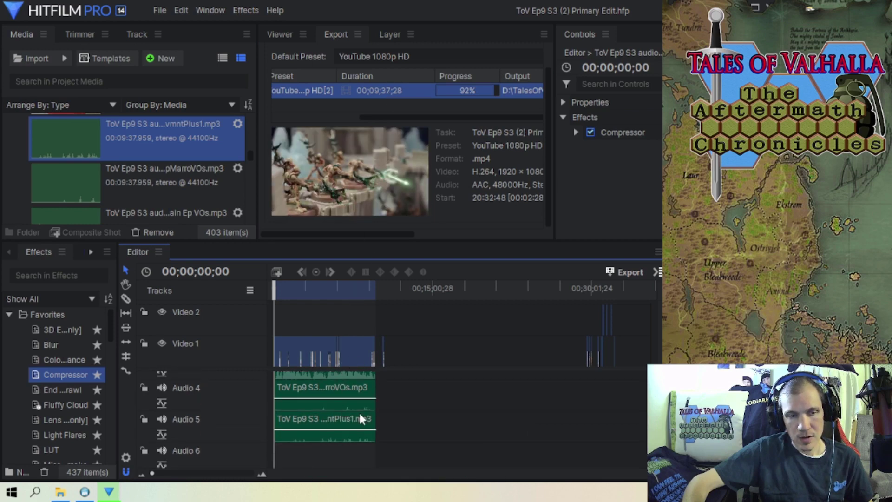
{"action": "scroll", "coordinate": [359, 411], "scroll_direction": "up", "scroll_amount": 2}
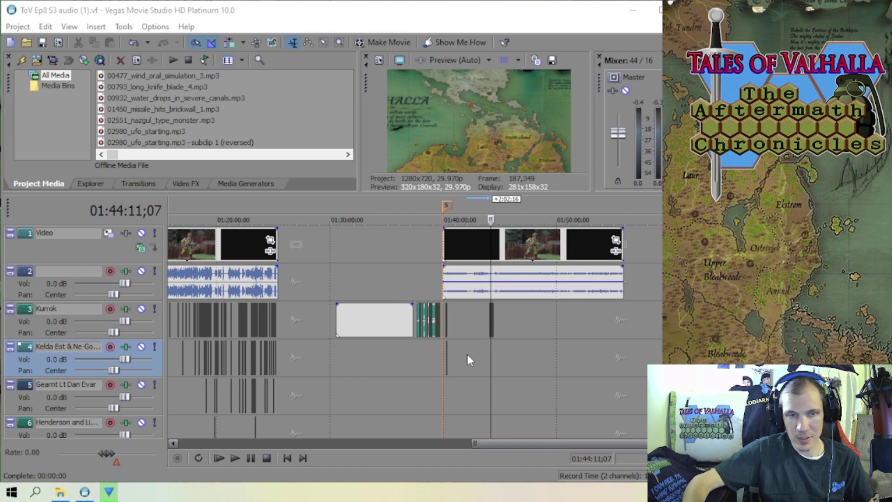
{"action": "scroll", "coordinate": [467, 354], "scroll_direction": "up", "scroll_amount": 3}
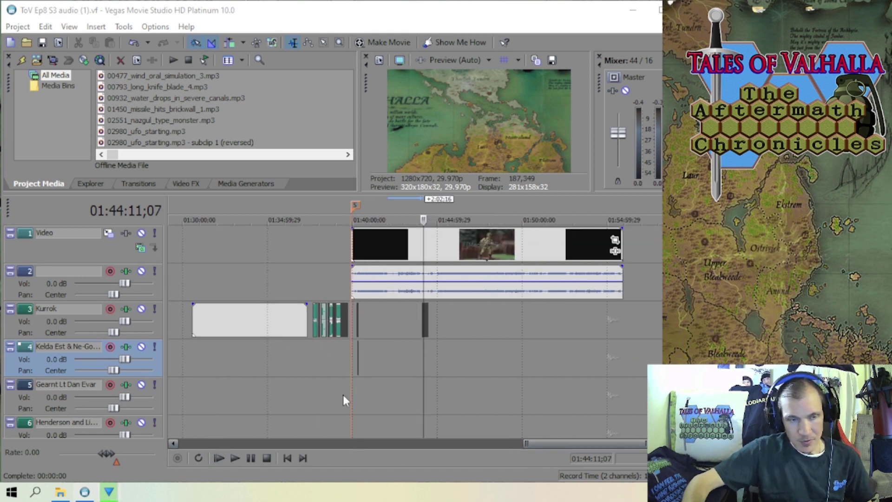
{"action": "scroll", "coordinate": [402, 348], "scroll_direction": "up", "scroll_amount": 5}
{"action": "scroll", "coordinate": [426, 343], "scroll_direction": "down", "scroll_amount": 3}
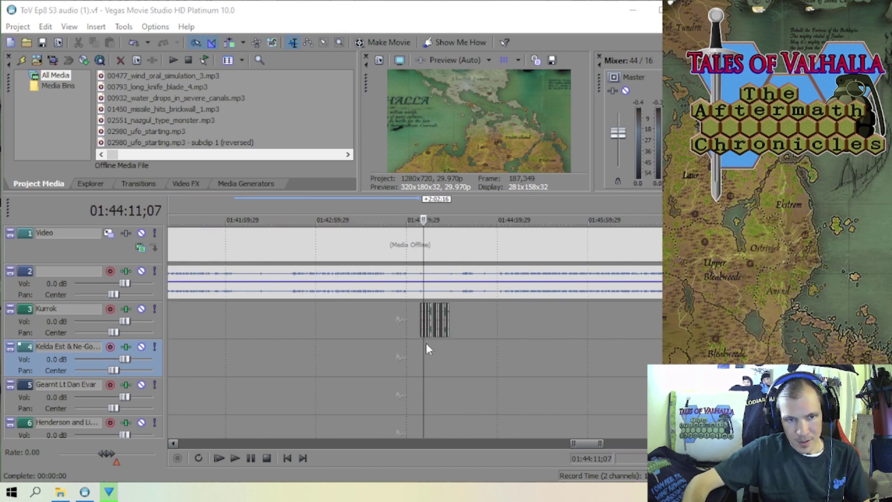
{"action": "scroll", "coordinate": [505, 330], "scroll_direction": "down", "scroll_amount": 3}
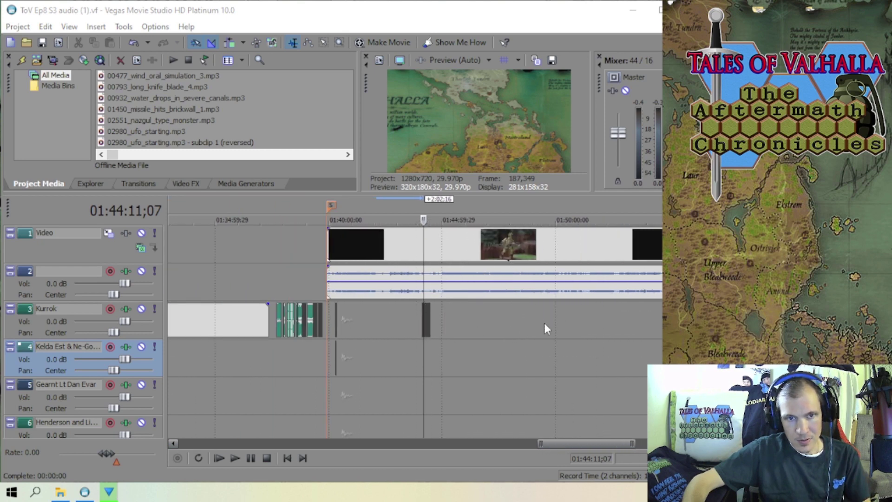
{"action": "scroll", "coordinate": [456, 330], "scroll_direction": "up", "scroll_amount": 4}
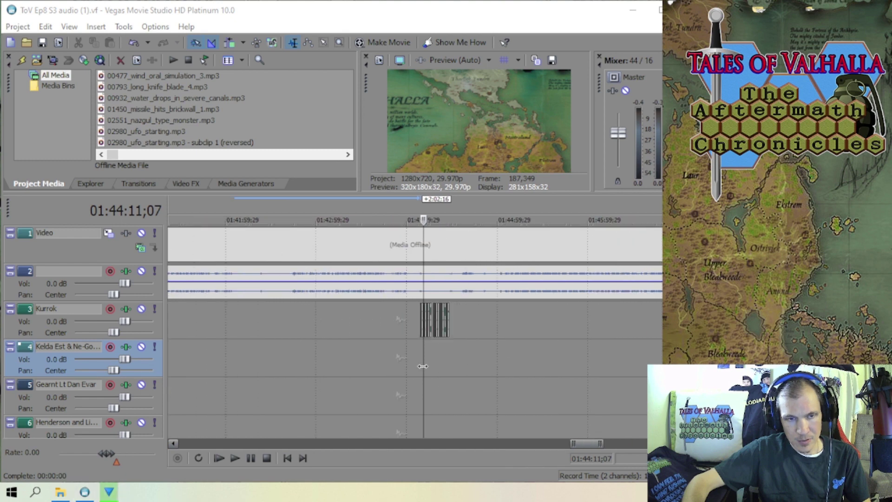
{"action": "scroll", "coordinate": [419, 354], "scroll_direction": "up", "scroll_amount": 2}
{"action": "scroll", "coordinate": [388, 349], "scroll_direction": "down", "scroll_amount": 4}
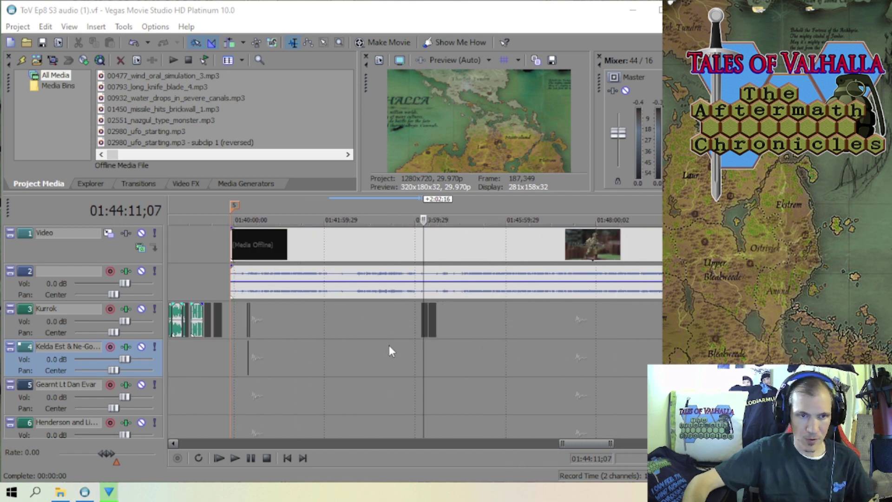
{"action": "scroll", "coordinate": [418, 342], "scroll_direction": "up", "scroll_amount": 4}
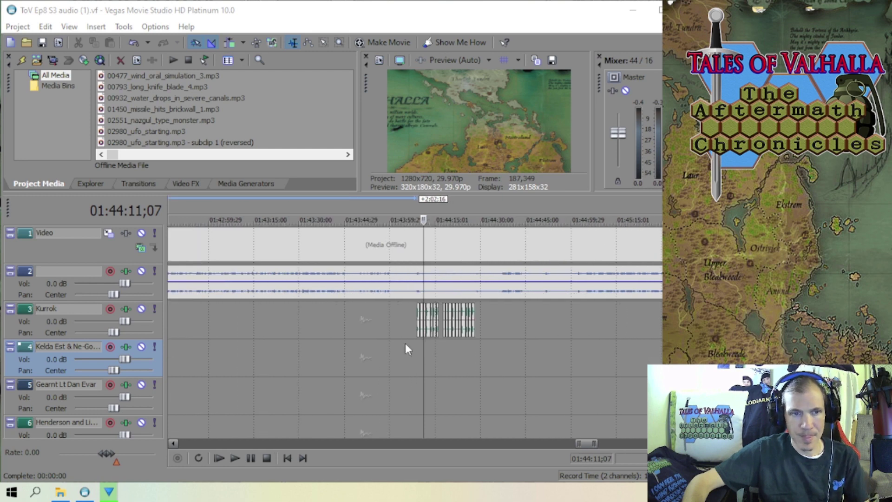
{"action": "scroll", "coordinate": [405, 342], "scroll_direction": "down", "scroll_amount": 3}
{"action": "scroll", "coordinate": [381, 350], "scroll_direction": "up", "scroll_amount": 2}
{"action": "scroll", "coordinate": [367, 357], "scroll_direction": "down", "scroll_amount": 2}
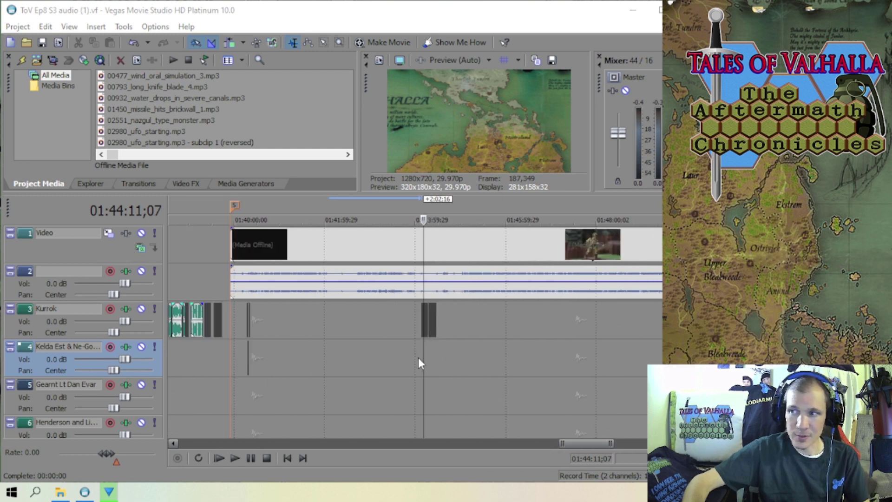
{"action": "scroll", "coordinate": [419, 358], "scroll_direction": "up", "scroll_amount": 2}
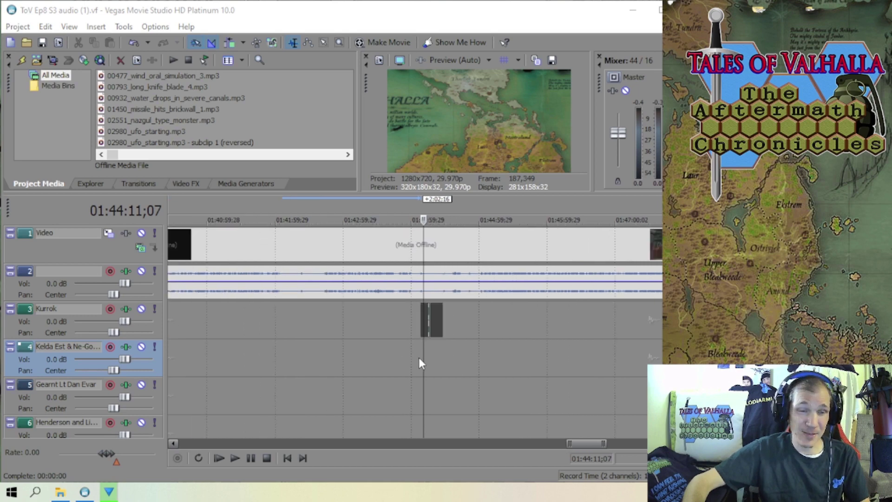
{"action": "scroll", "coordinate": [409, 356], "scroll_direction": "down", "scroll_amount": 2}
{"action": "scroll", "coordinate": [360, 348], "scroll_direction": "up", "scroll_amount": 2}
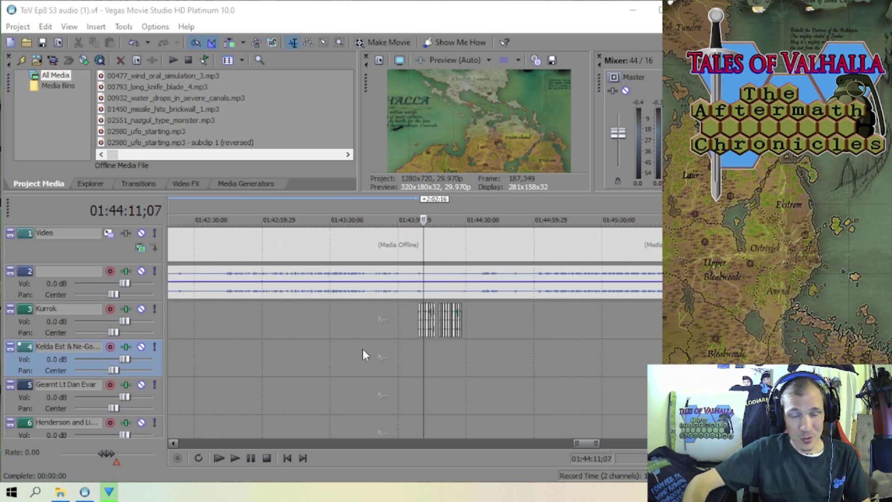
{"action": "scroll", "coordinate": [362, 349], "scroll_direction": "down", "scroll_amount": 2}
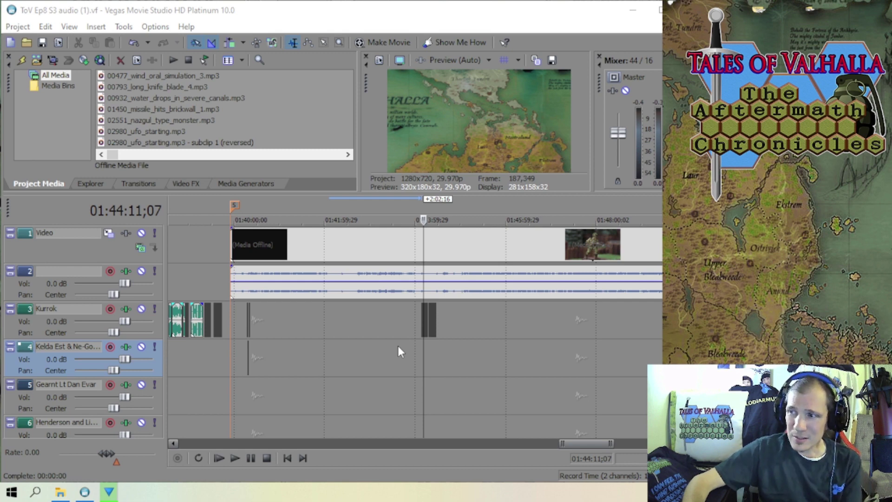
{"action": "scroll", "coordinate": [397, 346], "scroll_direction": "up", "scroll_amount": 2}
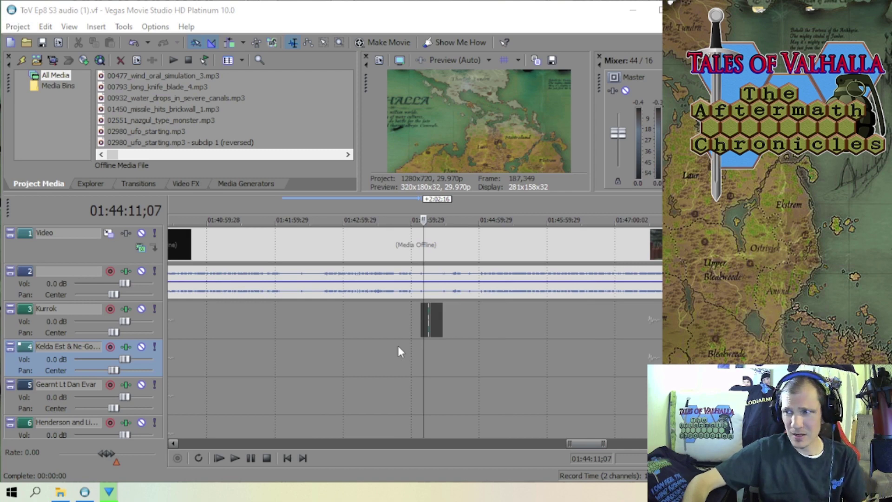
{"action": "scroll", "coordinate": [398, 349], "scroll_direction": "up", "scroll_amount": 1}
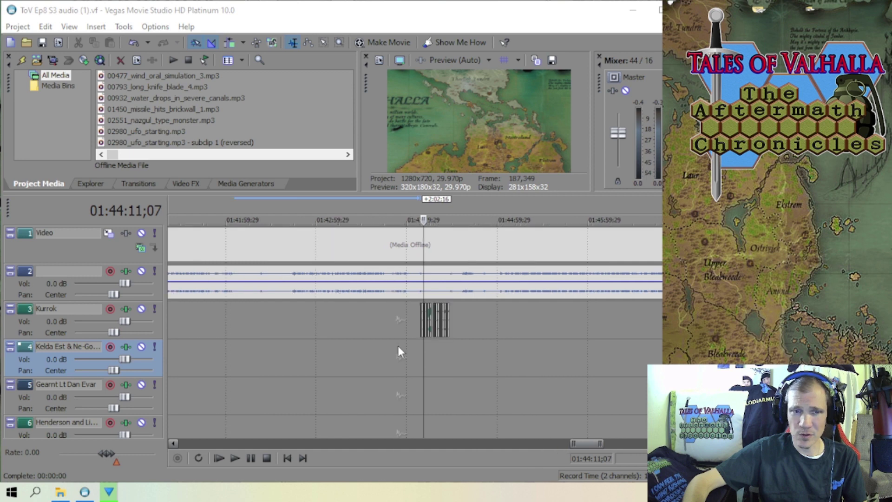
{"action": "scroll", "coordinate": [398, 346], "scroll_direction": "down", "scroll_amount": 1}
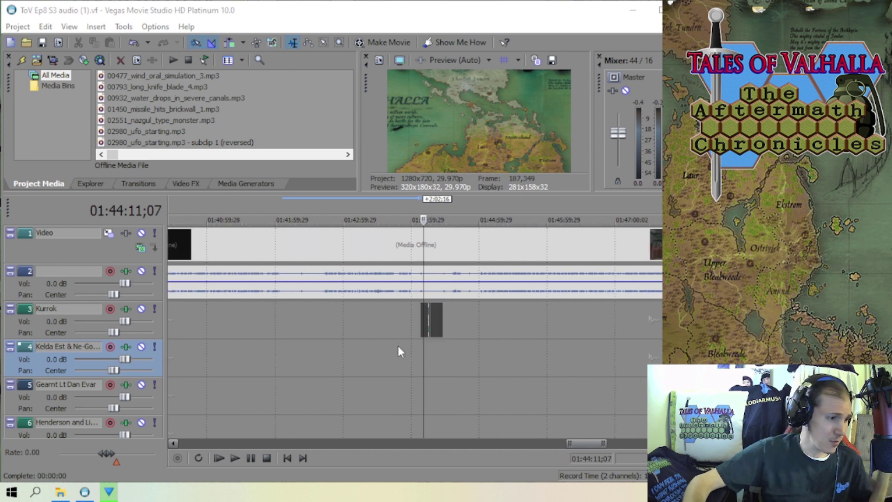
{"action": "scroll", "coordinate": [397, 345], "scroll_direction": "up", "scroll_amount": 1}
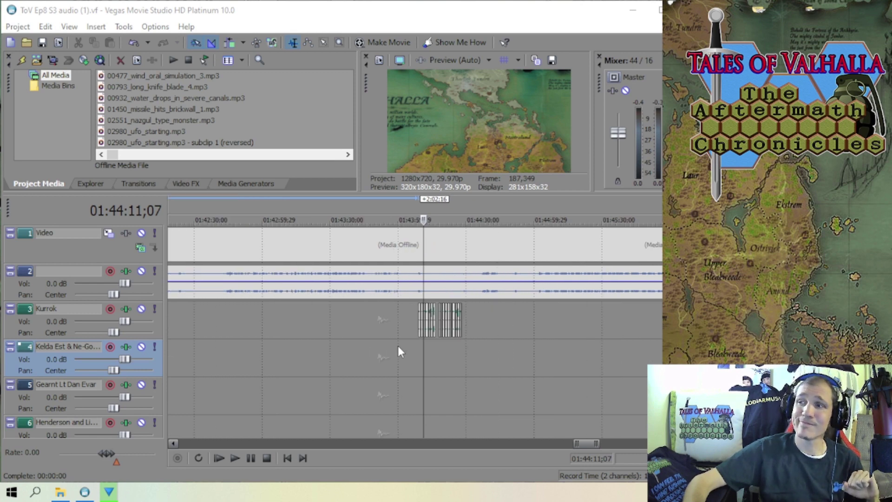
{"action": "scroll", "coordinate": [398, 348], "scroll_direction": "up", "scroll_amount": 2}
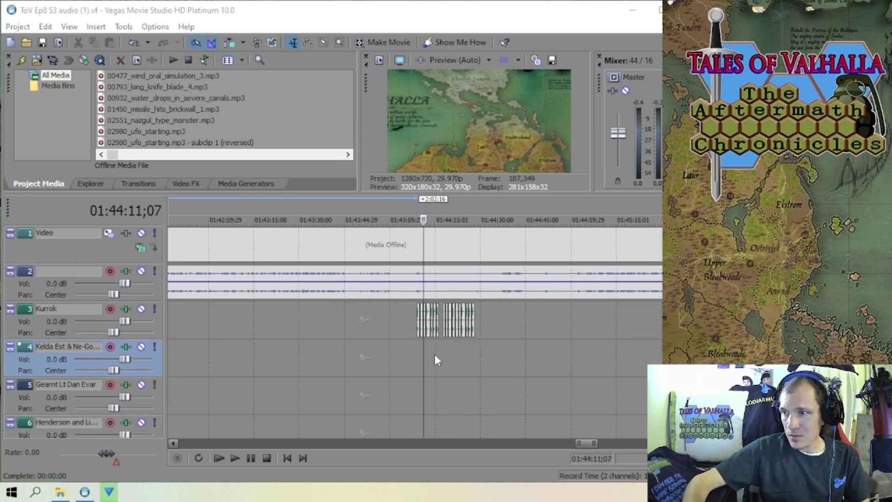
- Review the placement of the Kurrok and Kelda Est voice clips across the Episode 8 timeline around 01:47:34;17
{"action": "scroll", "coordinate": [389, 362], "scroll_direction": "down", "scroll_amount": 3}
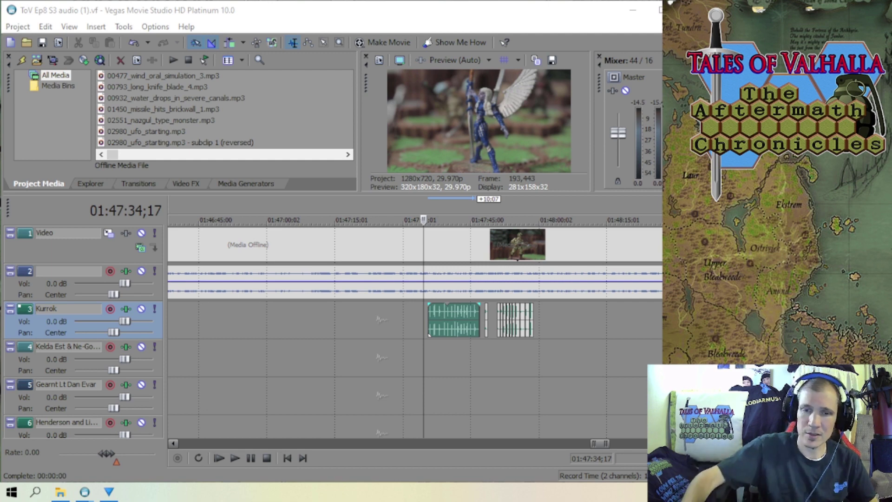
{"action": "scroll", "coordinate": [501, 328], "scroll_direction": "down", "scroll_amount": 10}
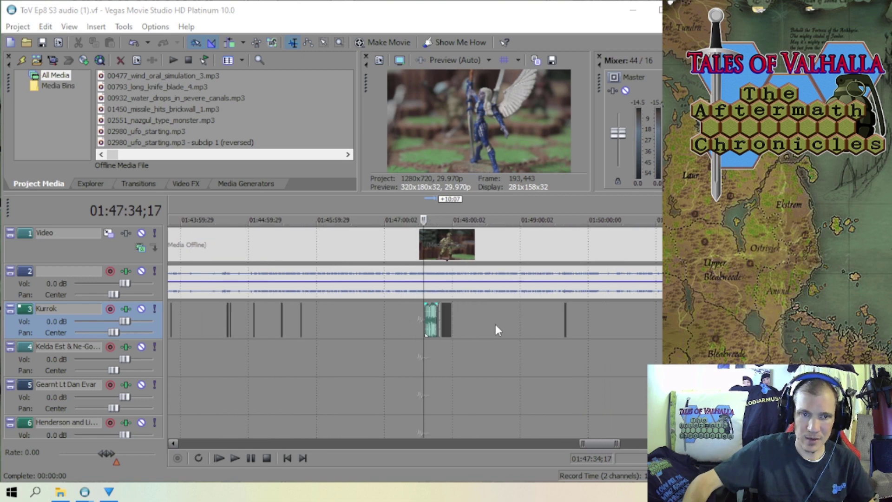
{"action": "scroll", "coordinate": [501, 327], "scroll_direction": "up", "scroll_amount": 5}
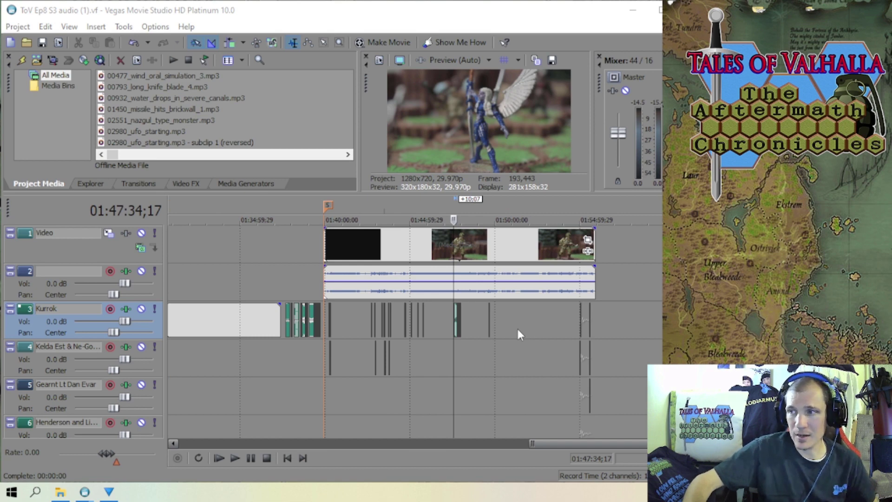
{"action": "scroll", "coordinate": [517, 334], "scroll_direction": "up", "scroll_amount": 1}
{"action": "scroll", "coordinate": [517, 333], "scroll_direction": "down", "scroll_amount": 1}
{"action": "scroll", "coordinate": [518, 334], "scroll_direction": "down", "scroll_amount": 3}
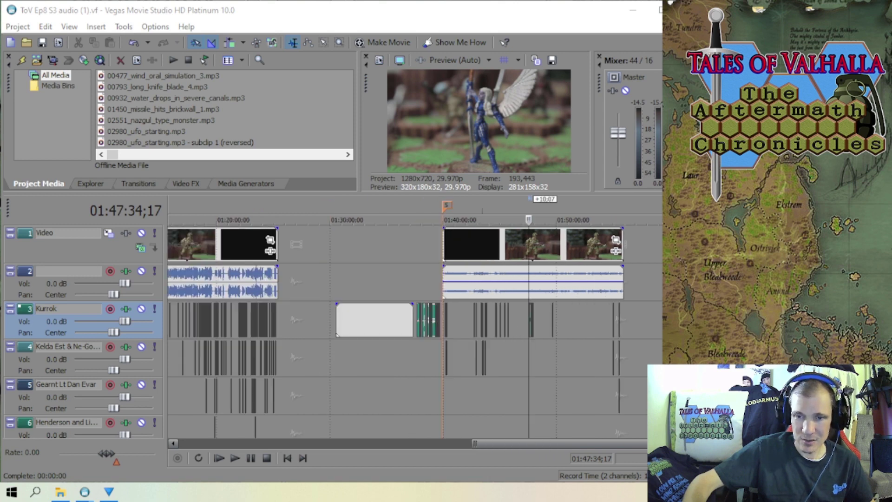
{"action": "scroll", "coordinate": [613, 331], "scroll_direction": "up", "scroll_amount": 5}
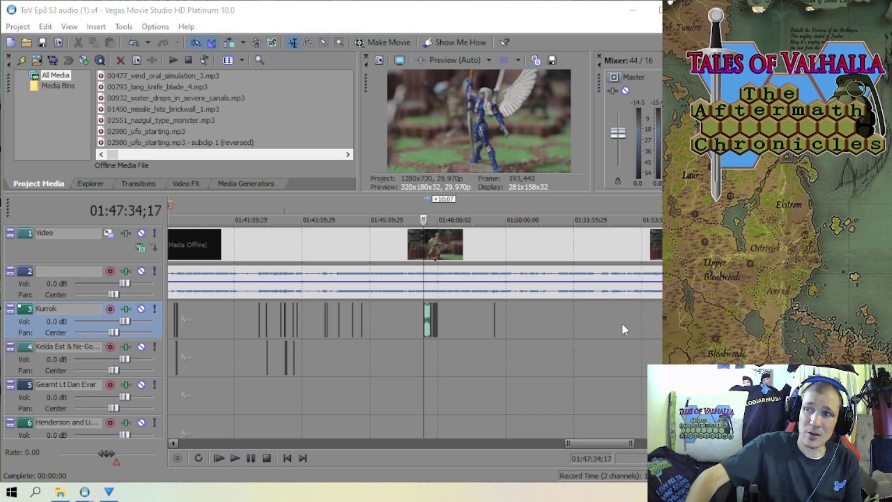
{"action": "scroll", "coordinate": [533, 333], "scroll_direction": "down", "scroll_amount": 2}
{"action": "scroll", "coordinate": [533, 336], "scroll_direction": "up", "scroll_amount": 4}
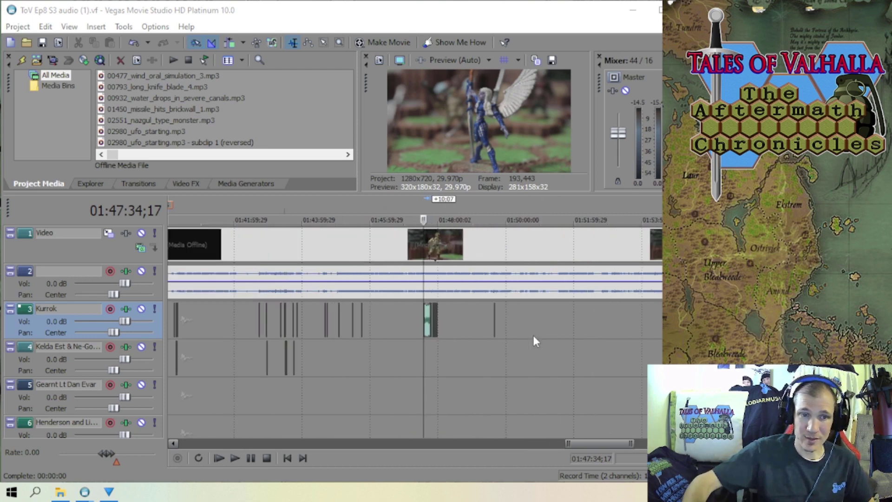
{"action": "scroll", "coordinate": [466, 358], "scroll_direction": "up", "scroll_amount": 3}
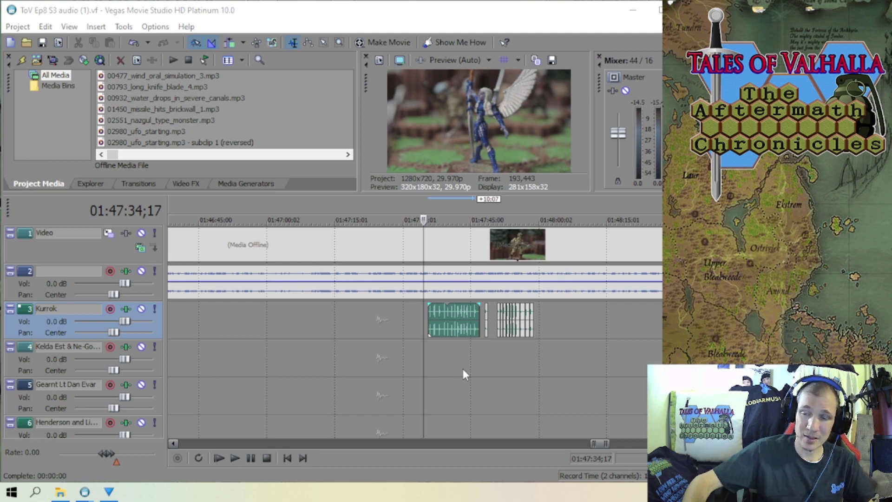
{"action": "scroll", "coordinate": [441, 372], "scroll_direction": "down", "scroll_amount": 2}
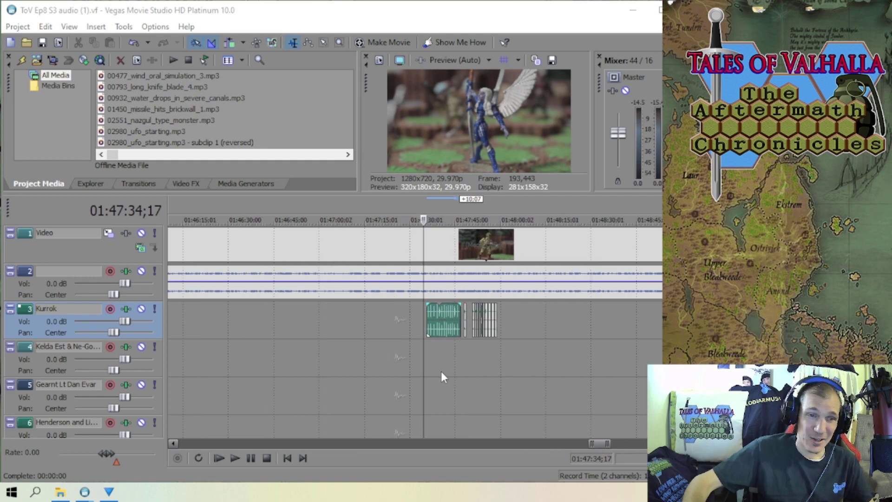
{"action": "scroll", "coordinate": [441, 371], "scroll_direction": "down", "scroll_amount": 3}
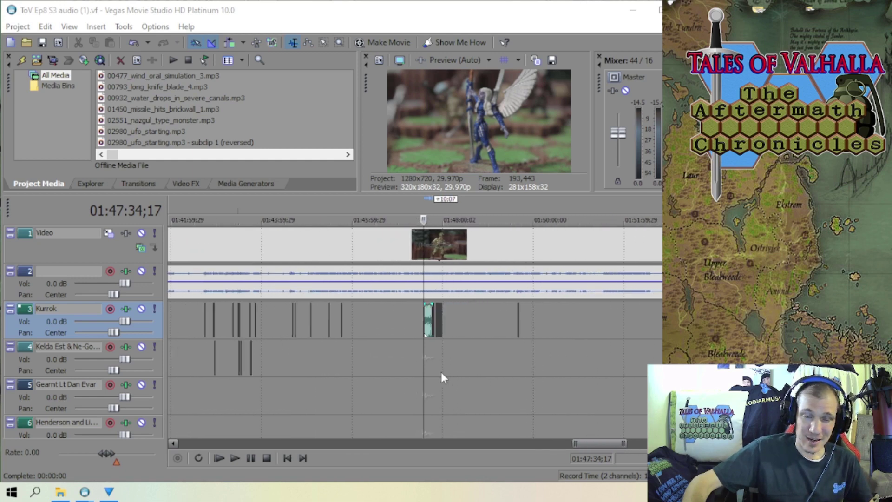
{"action": "scroll", "coordinate": [441, 378], "scroll_direction": "down", "scroll_amount": 2}
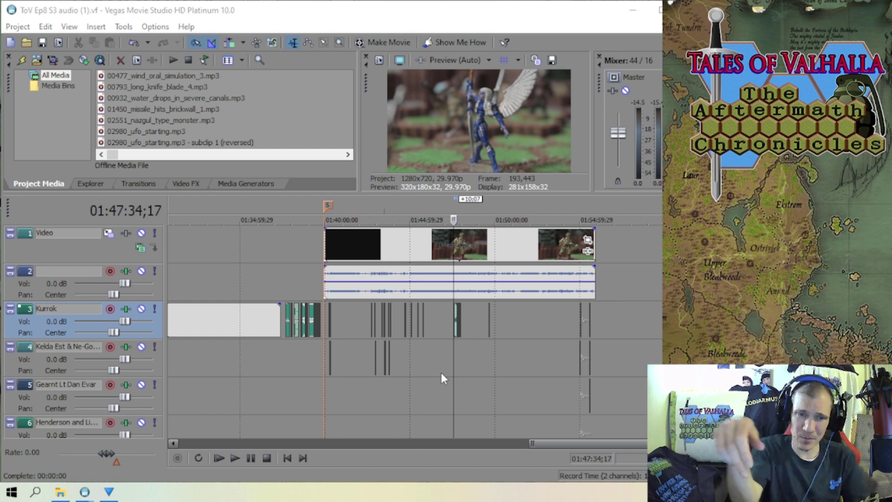
{"action": "scroll", "coordinate": [441, 372], "scroll_direction": "up", "scroll_amount": 3}
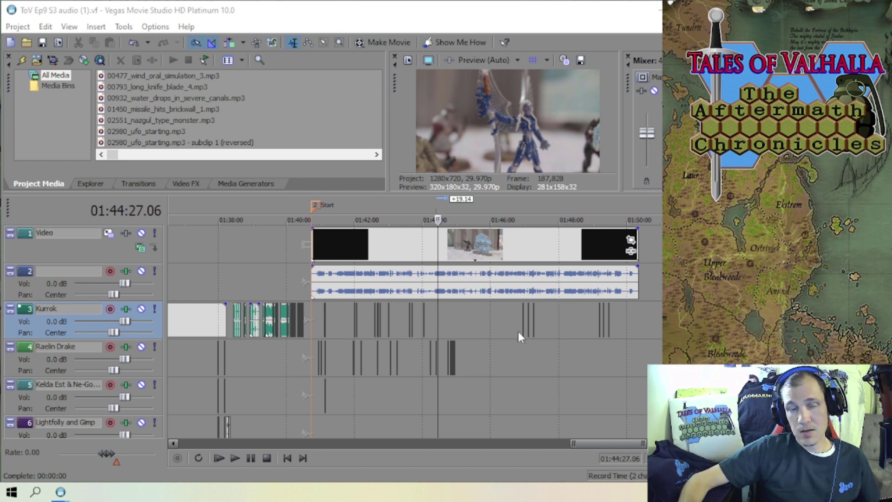
- Examine how the Kurrok and Raelin Drake voice clips are spread before, under and after the Episode 9 video from its Start marker
{"action": "scroll", "coordinate": [480, 346], "scroll_direction": "up", "scroll_amount": 1}
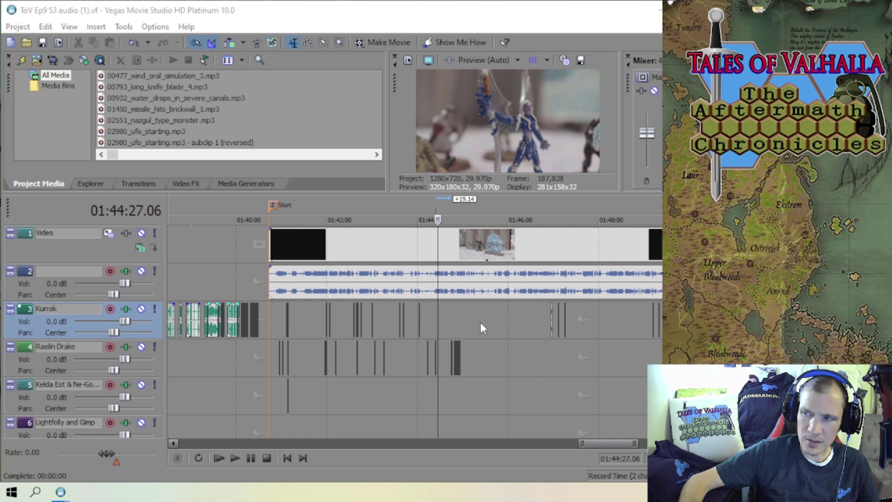
{"action": "scroll", "coordinate": [480, 324], "scroll_direction": "down", "scroll_amount": 3}
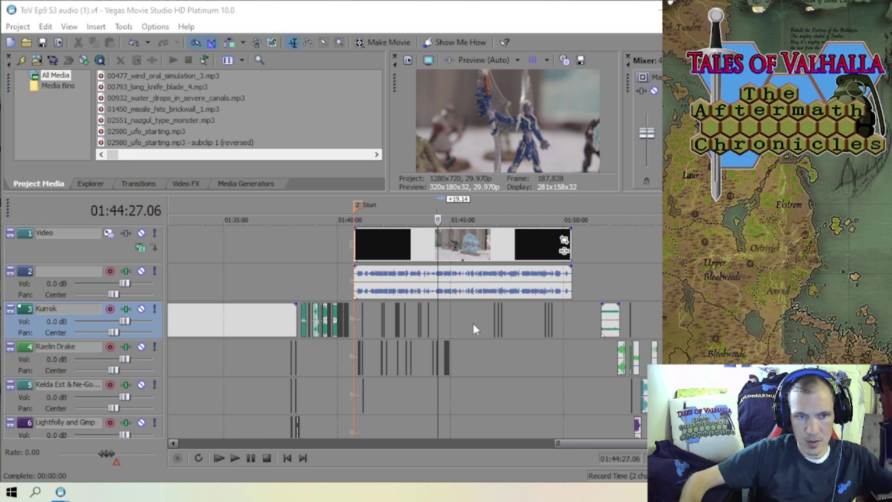
{"action": "scroll", "coordinate": [427, 343], "scroll_direction": "up", "scroll_amount": 2}
{"action": "scroll", "coordinate": [429, 344], "scroll_direction": "down", "scroll_amount": 5}
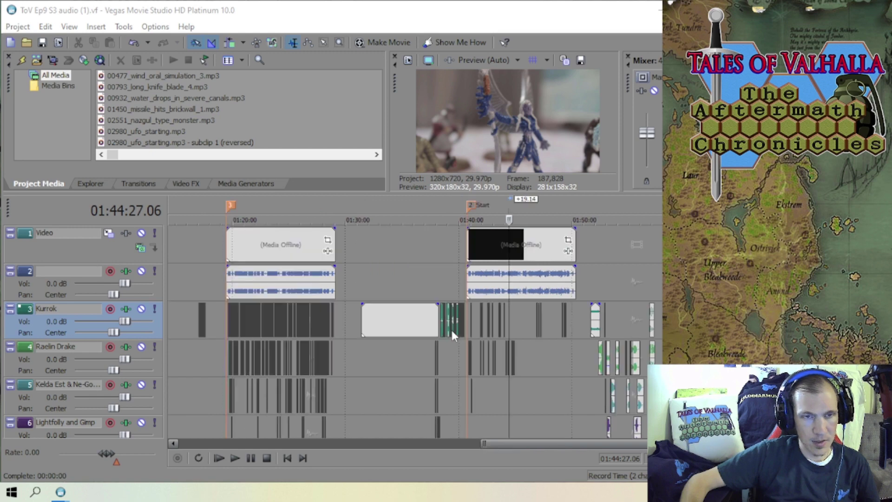
{"action": "scroll", "coordinate": [452, 335], "scroll_direction": "up", "scroll_amount": 3}
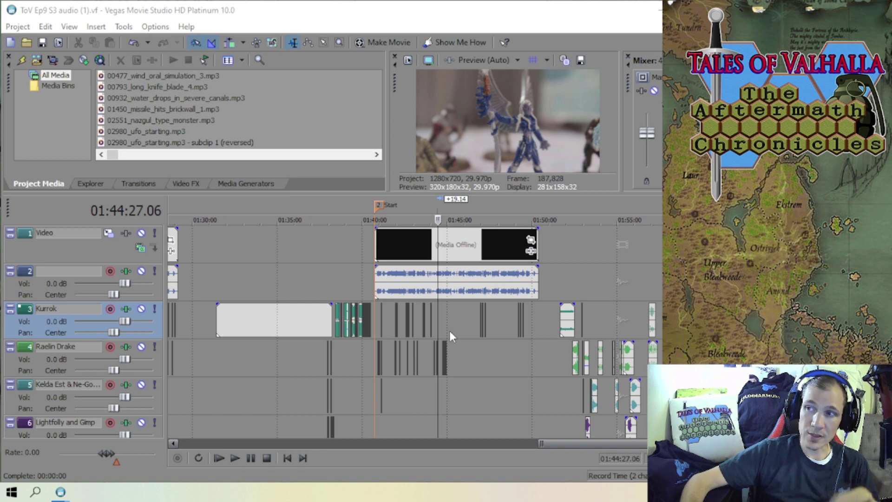
{"action": "scroll", "coordinate": [449, 330], "scroll_direction": "up", "scroll_amount": 1}
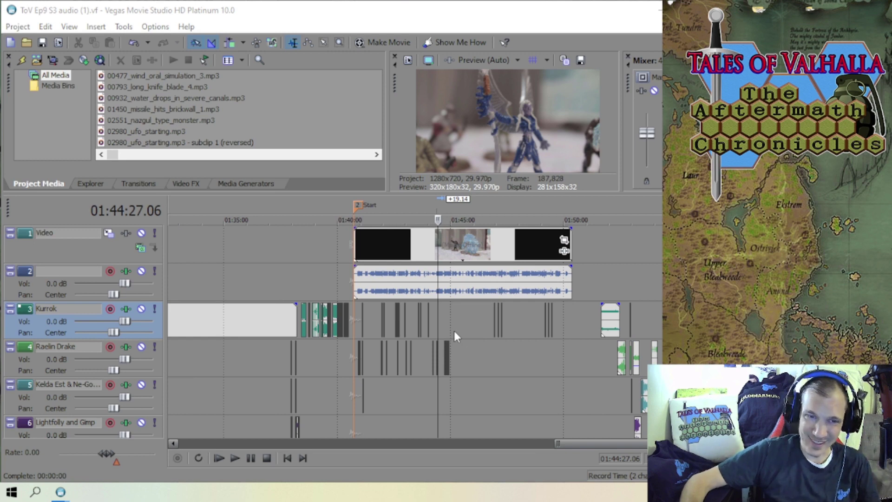
{"action": "scroll", "coordinate": [453, 330], "scroll_direction": "up", "scroll_amount": 3}
{"action": "scroll", "coordinate": [453, 331], "scroll_direction": "down", "scroll_amount": 2}
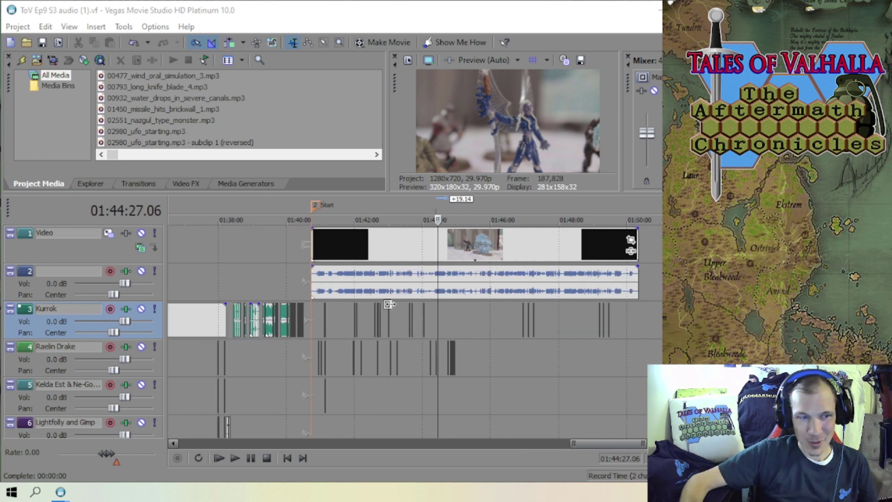
{"action": "mouse_move", "coordinate": [67, 496]}
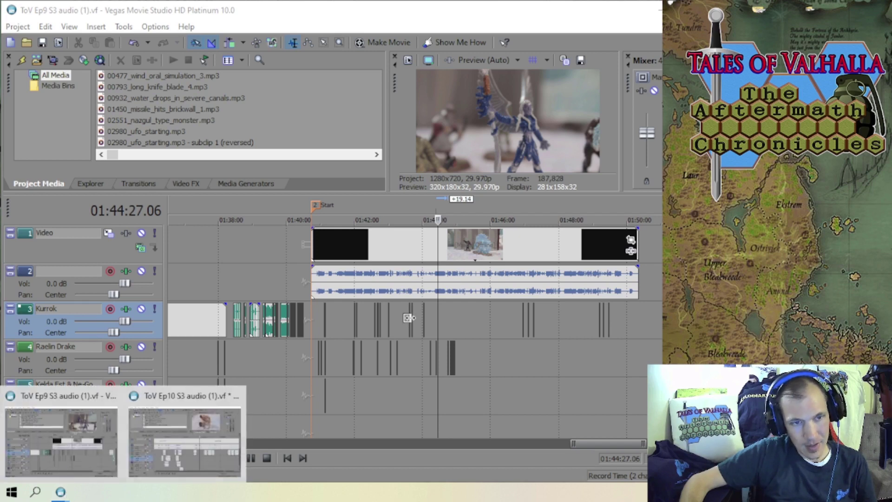
- Examine the spacing of the Kurrok and Raelin Drake voice clips around 01:44:27.06 in the Episode 9 timeline
{"action": "scroll", "coordinate": [418, 338], "scroll_direction": "up", "scroll_amount": 10}
{"action": "scroll", "coordinate": [426, 344], "scroll_direction": "down", "scroll_amount": 3}
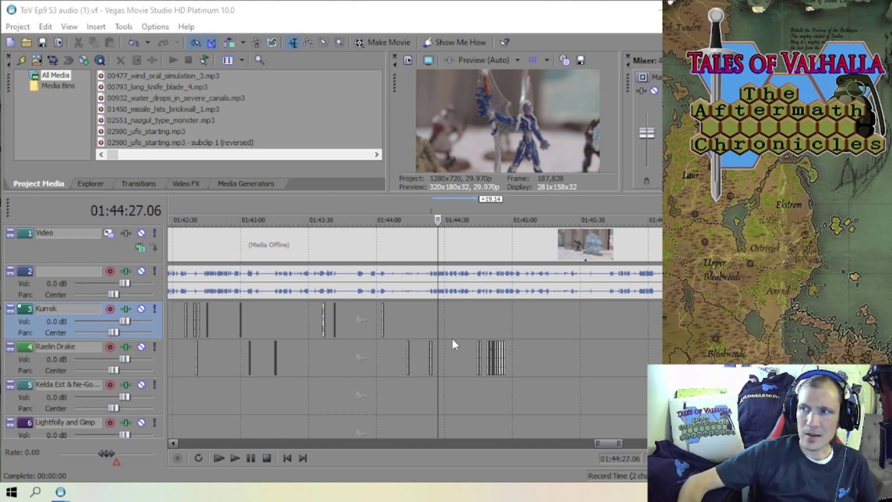
{"action": "scroll", "coordinate": [453, 340], "scroll_direction": "up", "scroll_amount": 2}
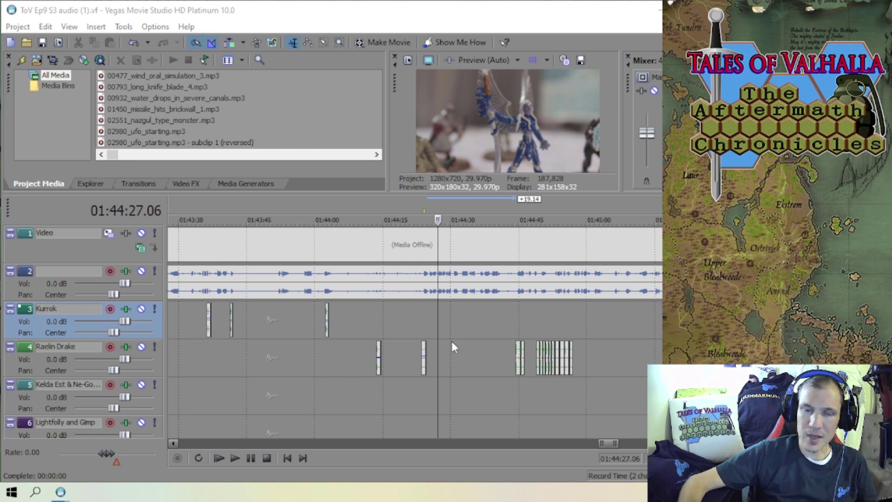
{"action": "scroll", "coordinate": [453, 342], "scroll_direction": "up", "scroll_amount": 1}
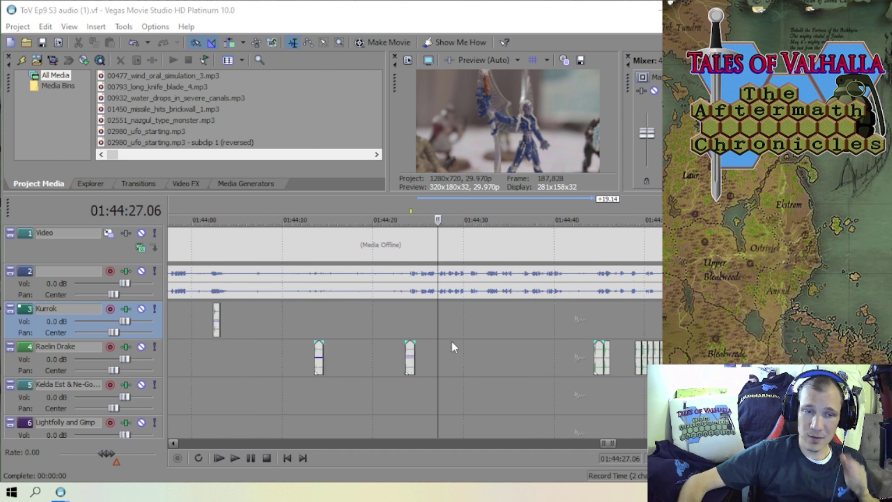
{"action": "scroll", "coordinate": [451, 341], "scroll_direction": "up", "scroll_amount": 2}
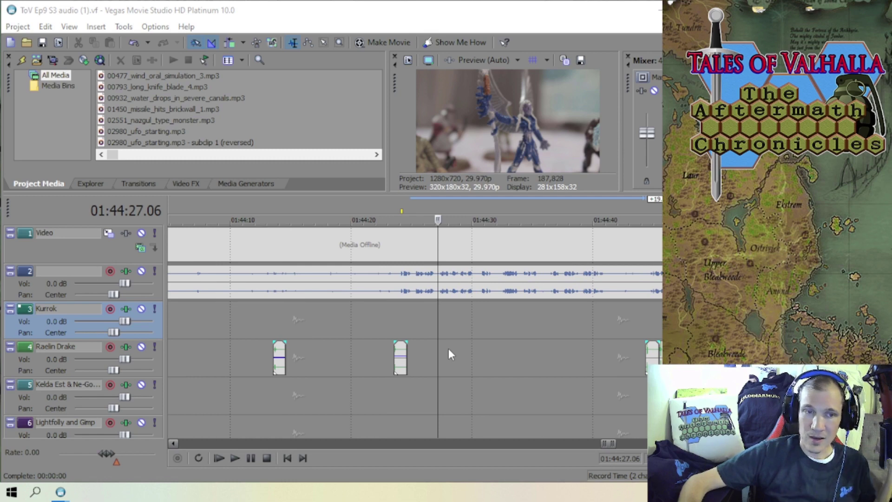
{"action": "scroll", "coordinate": [447, 350], "scroll_direction": "down", "scroll_amount": 1}
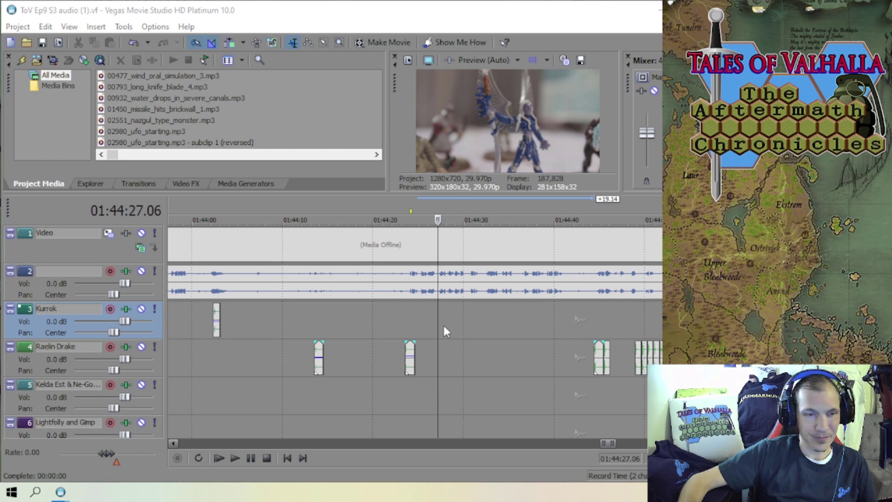
{"action": "scroll", "coordinate": [444, 331], "scroll_direction": "up", "scroll_amount": 3}
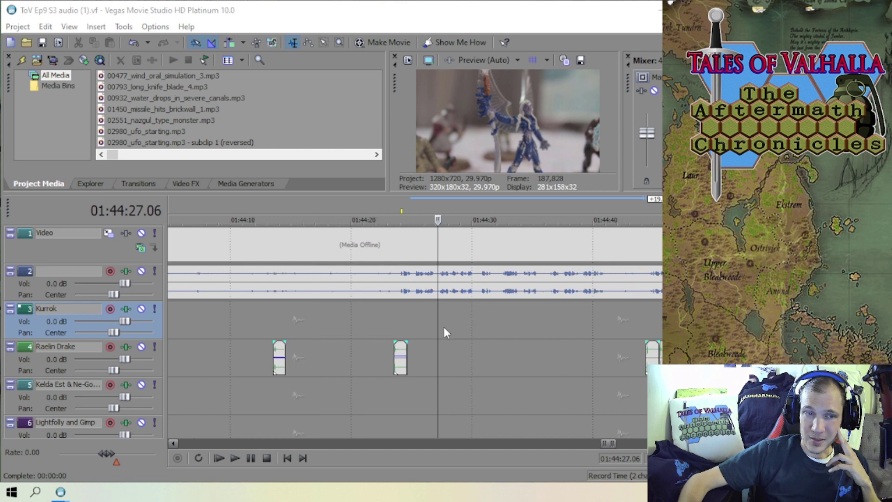
{"action": "scroll", "coordinate": [443, 325], "scroll_direction": "down", "scroll_amount": 2}
{"action": "scroll", "coordinate": [444, 328], "scroll_direction": "up", "scroll_amount": 2}
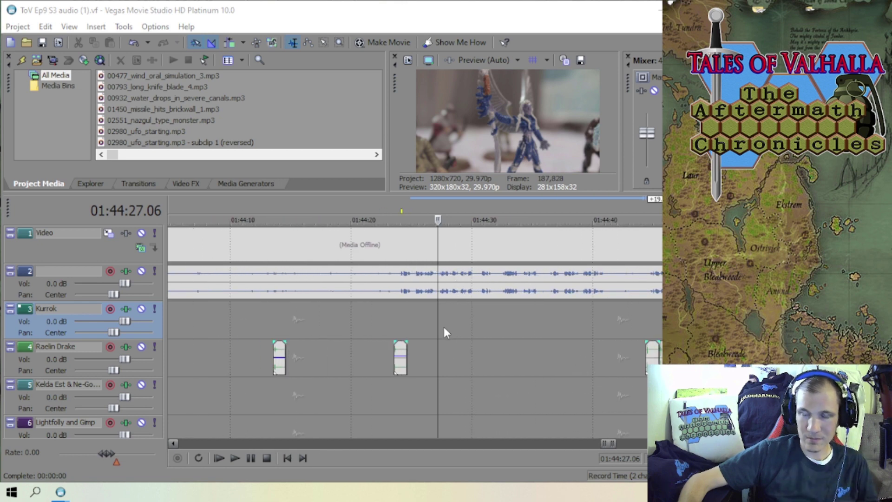
{"action": "scroll", "coordinate": [444, 327], "scroll_direction": "up", "scroll_amount": 2}
{"action": "scroll", "coordinate": [444, 327], "scroll_direction": "down", "scroll_amount": 5}
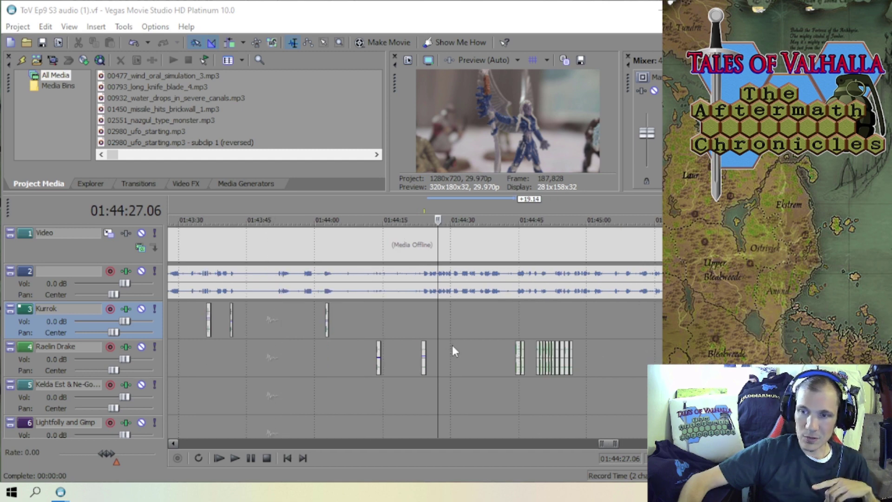
{"action": "scroll", "coordinate": [453, 347], "scroll_direction": "up", "scroll_amount": 1}
{"action": "scroll", "coordinate": [452, 345], "scroll_direction": "down", "scroll_amount": 2}
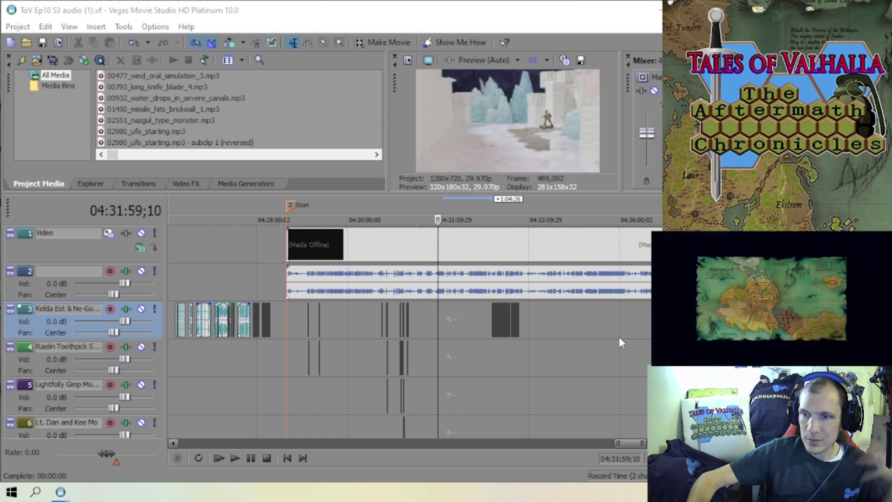
- Examine the Episode 10 voice clips around 04:31:59;10 on the Kelda Est, Raelin, Lightfolly and Lt. Dan tracks against the video audio
{"action": "scroll", "coordinate": [594, 339], "scroll_direction": "up", "scroll_amount": 5}
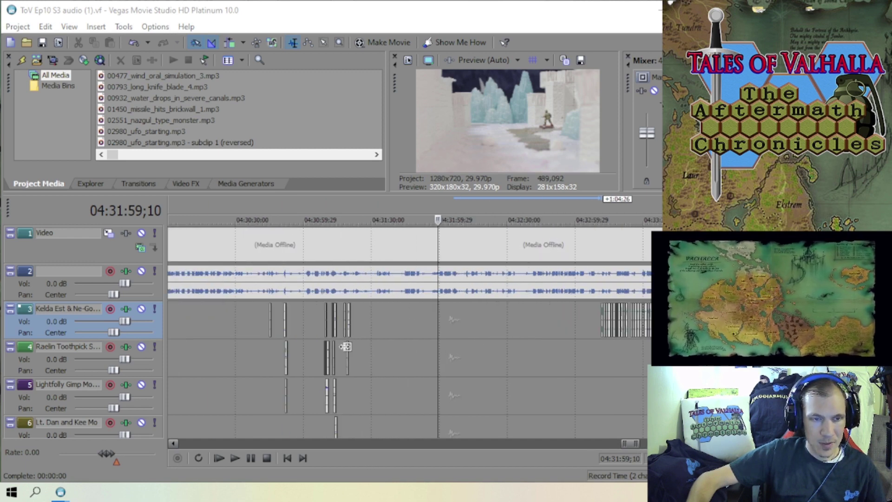
{"action": "scroll", "coordinate": [351, 346], "scroll_direction": "down", "scroll_amount": 5}
{"action": "scroll", "coordinate": [371, 350], "scroll_direction": "up", "scroll_amount": 3}
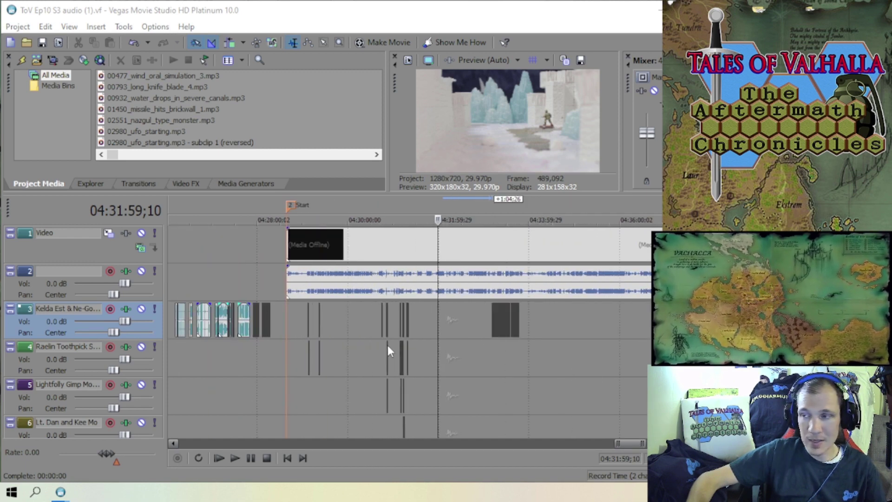
{"action": "scroll", "coordinate": [392, 349], "scroll_direction": "down", "scroll_amount": 8}
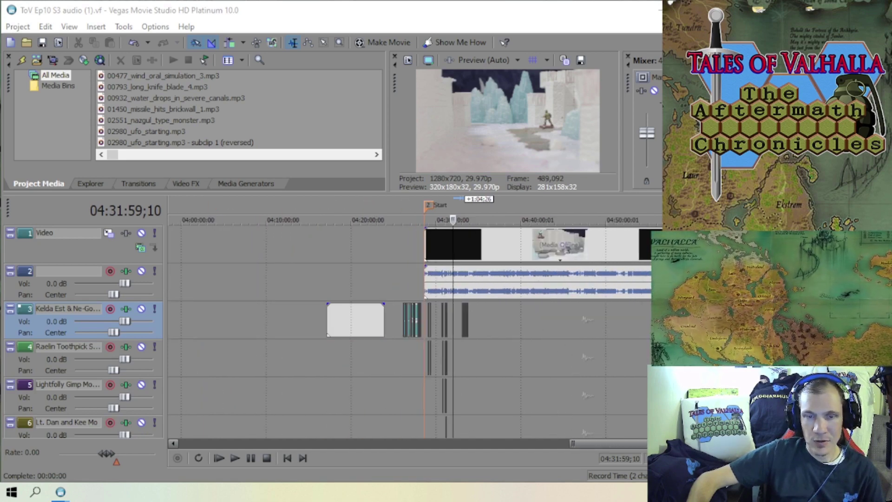
{"action": "scroll", "coordinate": [486, 353], "scroll_direction": "up", "scroll_amount": 9}
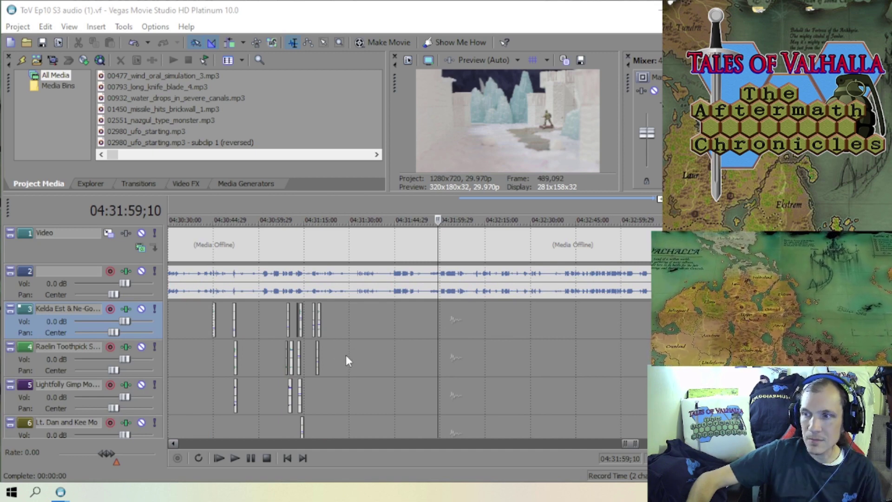
{"action": "scroll", "coordinate": [346, 355], "scroll_direction": "up", "scroll_amount": 2}
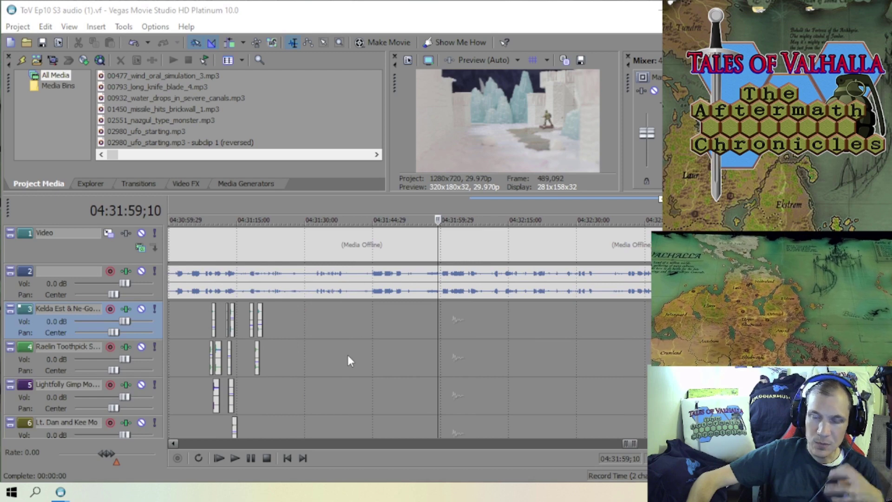
{"action": "scroll", "coordinate": [348, 361], "scroll_direction": "up", "scroll_amount": 1}
{"action": "scroll", "coordinate": [349, 360], "scroll_direction": "down", "scroll_amount": 1}
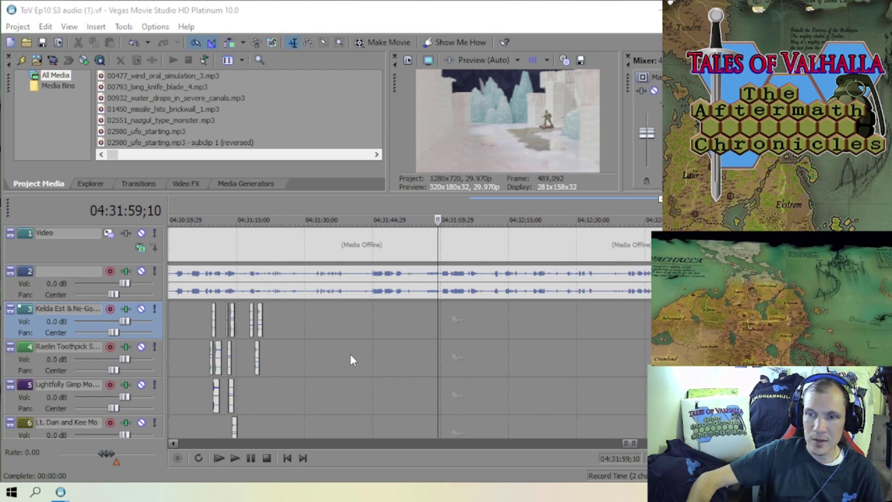
{"action": "scroll", "coordinate": [351, 360], "scroll_direction": "up", "scroll_amount": 1}
{"action": "scroll", "coordinate": [350, 354], "scroll_direction": "up", "scroll_amount": 1}
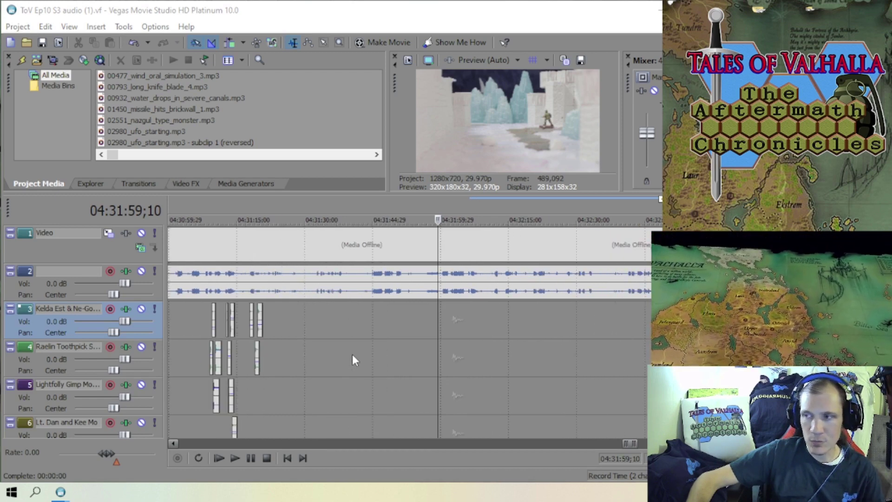
{"action": "scroll", "coordinate": [352, 354], "scroll_direction": "down", "scroll_amount": 1}
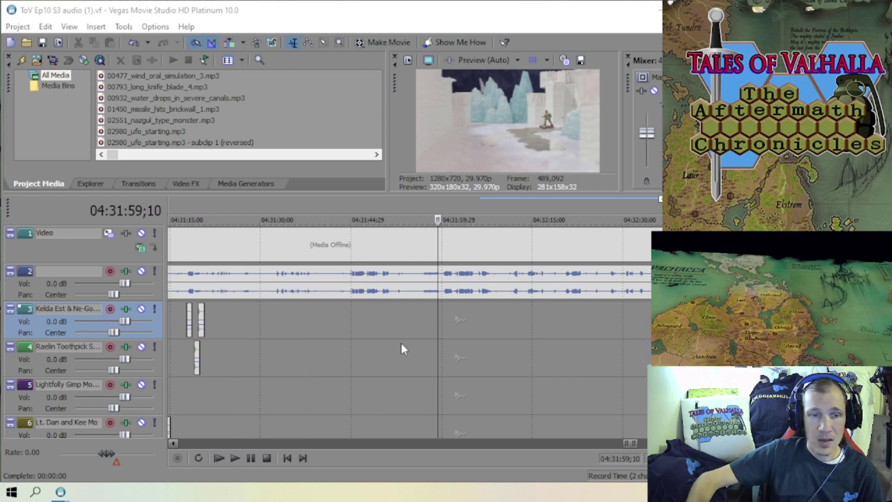
{"action": "scroll", "coordinate": [410, 342], "scroll_direction": "down", "scroll_amount": 2}
{"action": "scroll", "coordinate": [412, 343], "scroll_direction": "down", "scroll_amount": 1}
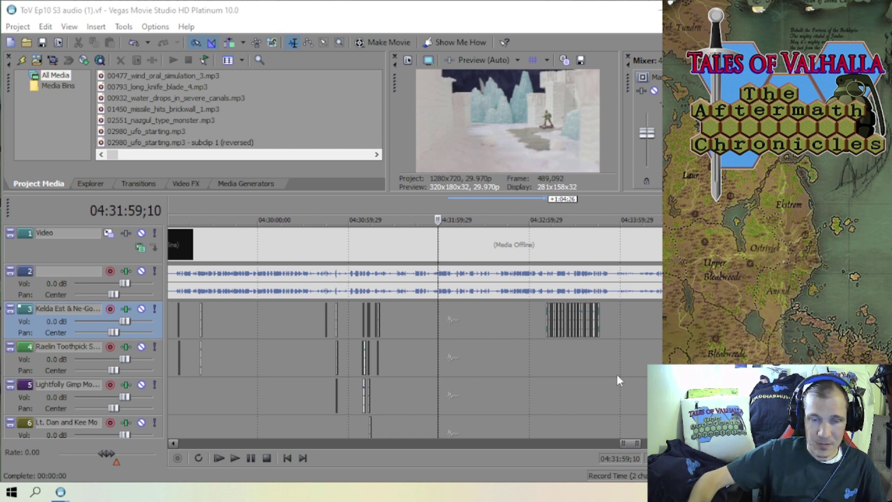
{"action": "scroll", "coordinate": [617, 377], "scroll_direction": "down", "scroll_amount": 3}
{"action": "scroll", "coordinate": [546, 330], "scroll_direction": "up", "scroll_amount": 1}
{"action": "scroll", "coordinate": [547, 331], "scroll_direction": "down", "scroll_amount": 1}
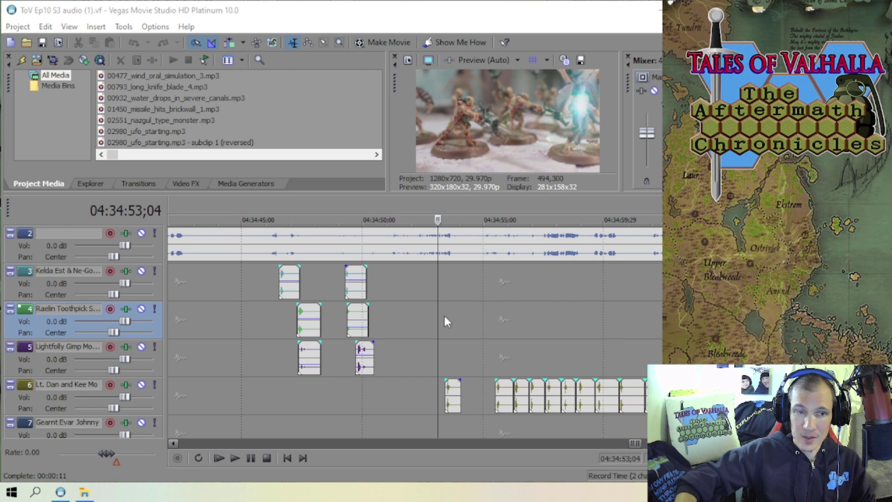
{"action": "scroll", "coordinate": [450, 319], "scroll_direction": "up", "scroll_amount": 3}
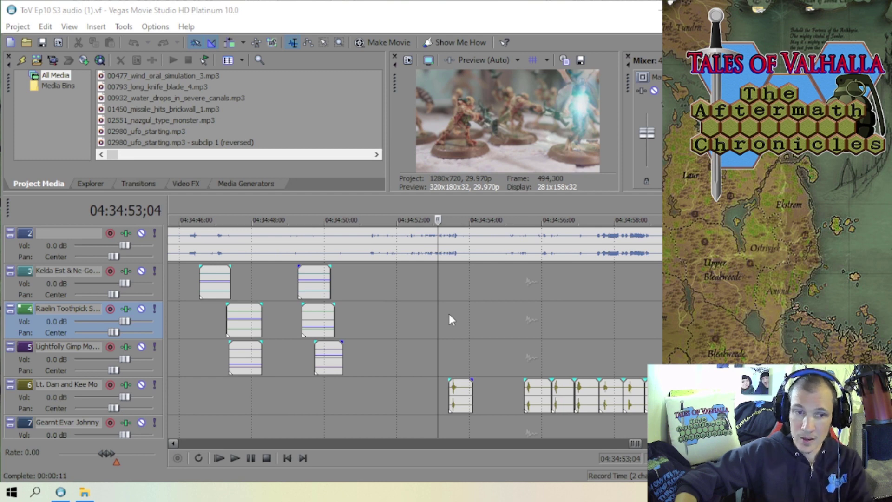
{"action": "scroll", "coordinate": [450, 319], "scroll_direction": "down", "scroll_amount": 2}
{"action": "scroll", "coordinate": [449, 320], "scroll_direction": "up", "scroll_amount": 2}
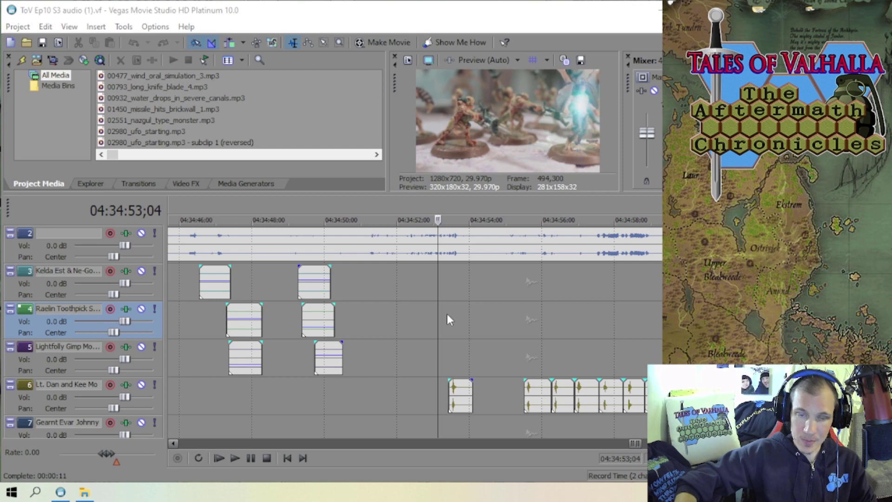
{"action": "scroll", "coordinate": [449, 320], "scroll_direction": "down", "scroll_amount": 1}
{"action": "scroll", "coordinate": [449, 320], "scroll_direction": "up", "scroll_amount": 3}
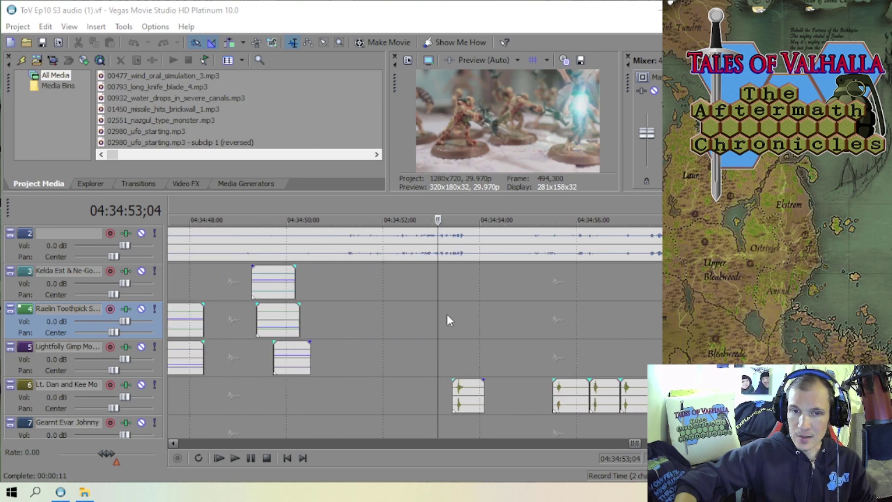
{"action": "scroll", "coordinate": [448, 319], "scroll_direction": "up", "scroll_amount": 1}
{"action": "scroll", "coordinate": [449, 320], "scroll_direction": "down", "scroll_amount": 1}
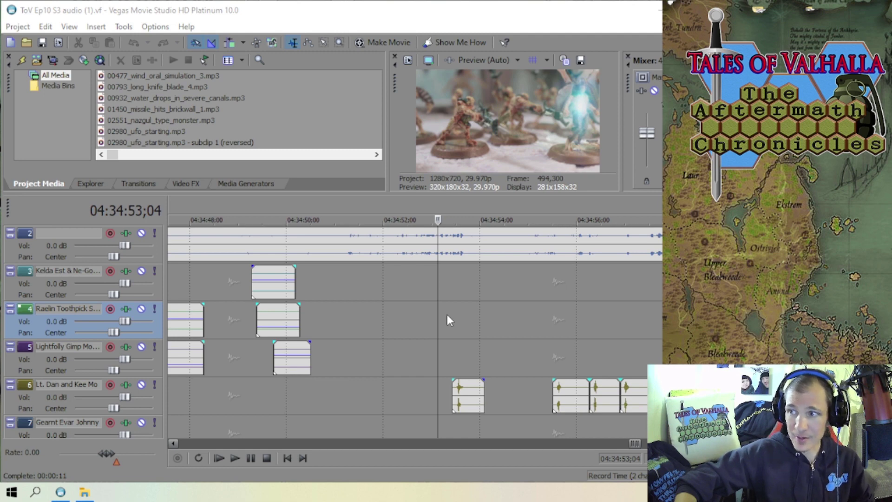
{"action": "scroll", "coordinate": [448, 320], "scroll_direction": "down", "scroll_amount": 3}
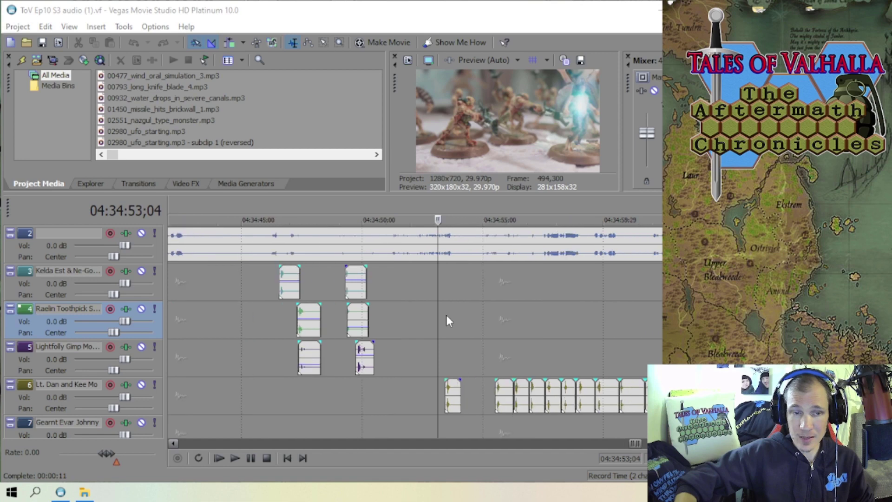
{"action": "scroll", "coordinate": [448, 320], "scroll_direction": "up", "scroll_amount": 3}
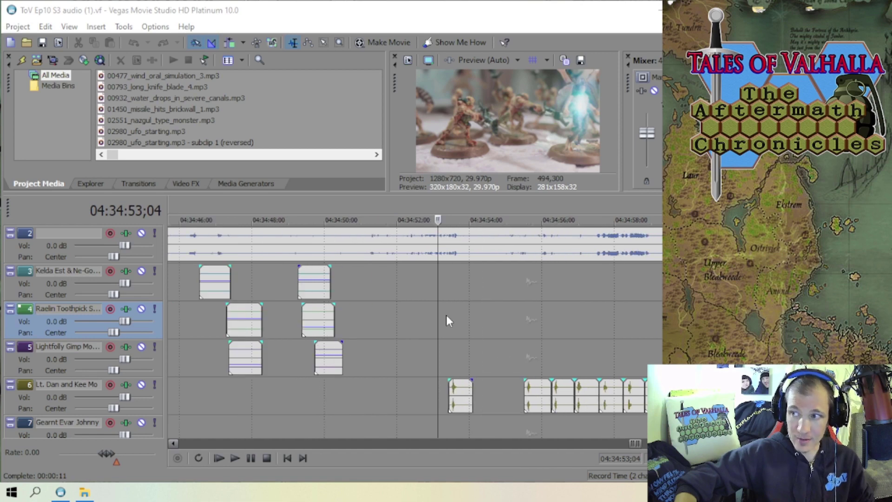
{"action": "scroll", "coordinate": [448, 321], "scroll_direction": "down", "scroll_amount": 2}
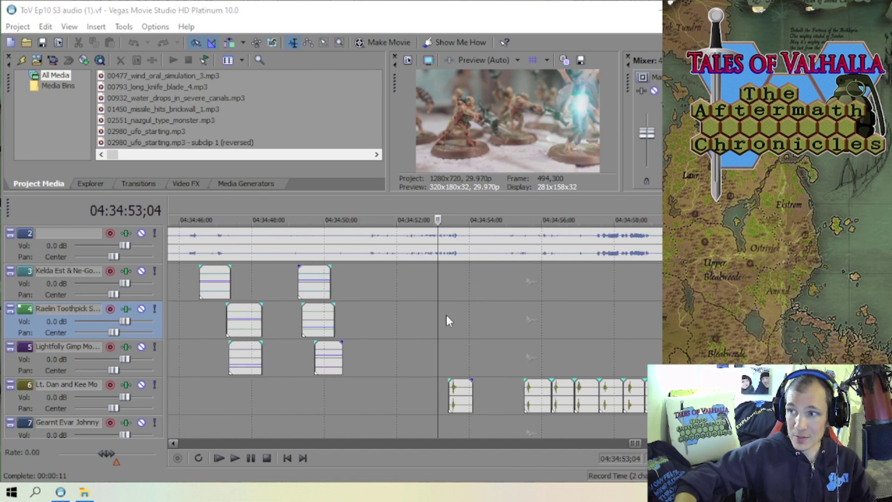
{"action": "scroll", "coordinate": [448, 320], "scroll_direction": "up", "scroll_amount": 2}
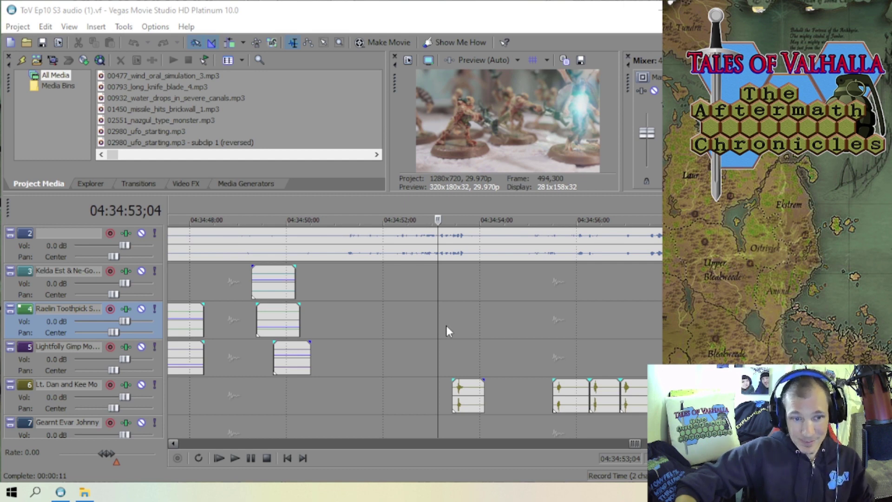
{"action": "scroll", "coordinate": [445, 324], "scroll_direction": "down", "scroll_amount": 2}
{"action": "scroll", "coordinate": [444, 324], "scroll_direction": "down", "scroll_amount": 6}
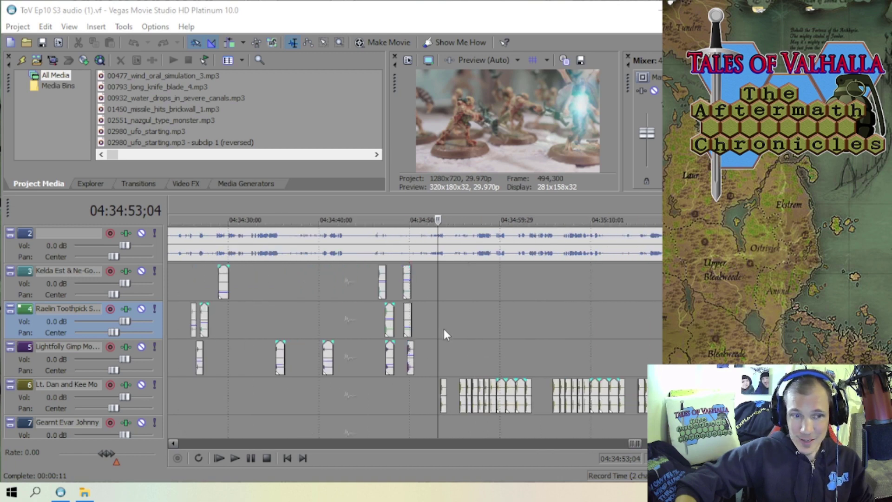
{"action": "scroll", "coordinate": [444, 334], "scroll_direction": "up", "scroll_amount": 5}
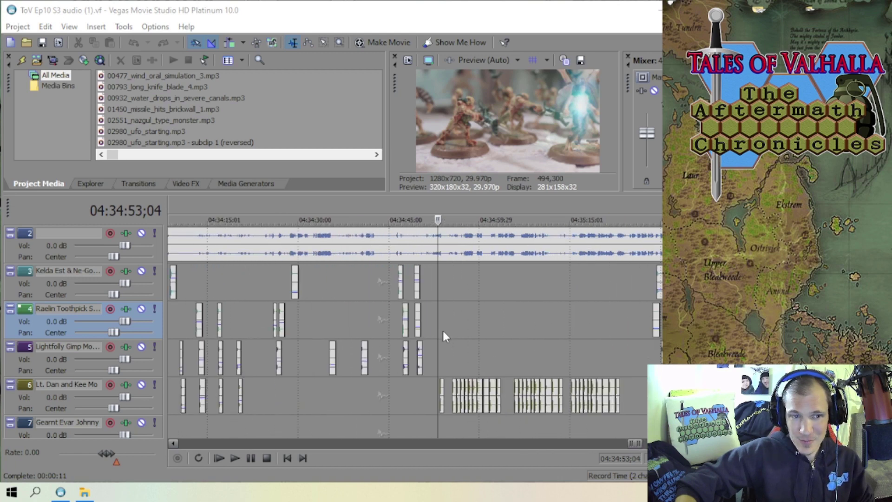
{"action": "scroll", "coordinate": [443, 332], "scroll_direction": "up", "scroll_amount": 2}
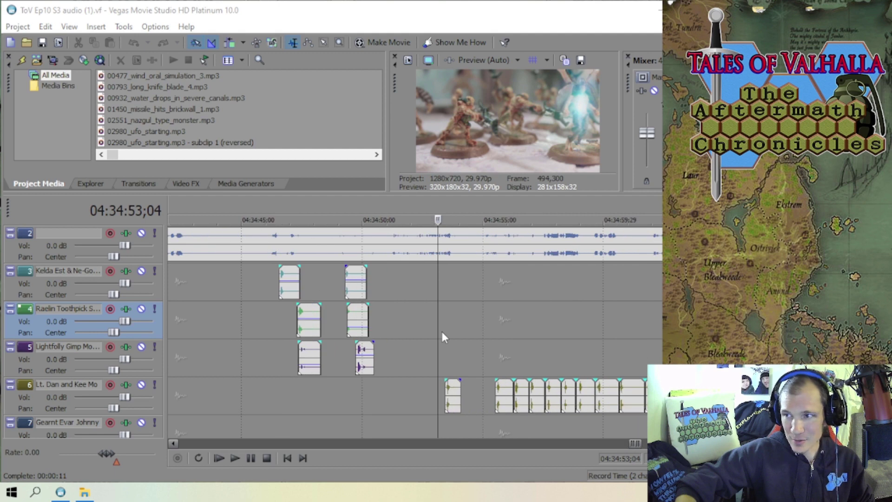
{"action": "scroll", "coordinate": [442, 337], "scroll_direction": "up", "scroll_amount": 2}
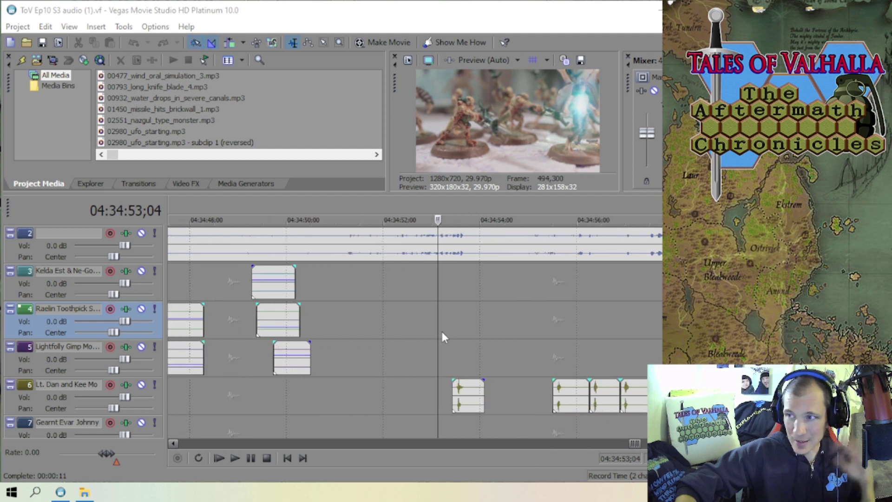
{"action": "scroll", "coordinate": [442, 331], "scroll_direction": "down", "scroll_amount": 2}
{"action": "scroll", "coordinate": [442, 333], "scroll_direction": "up", "scroll_amount": 2}
{"action": "scroll", "coordinate": [441, 333], "scroll_direction": "down", "scroll_amount": 2}
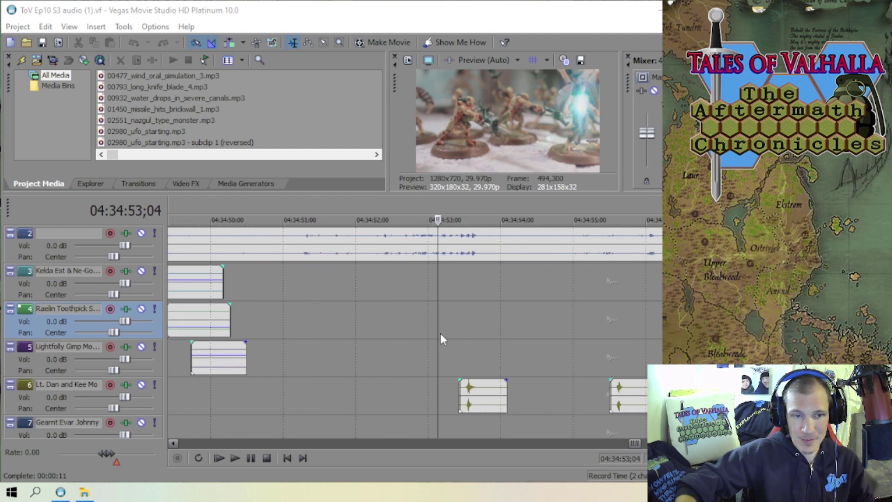
{"action": "scroll", "coordinate": [440, 333], "scroll_direction": "down", "scroll_amount": 2}
{"action": "scroll", "coordinate": [440, 333], "scroll_direction": "up", "scroll_amount": 2}
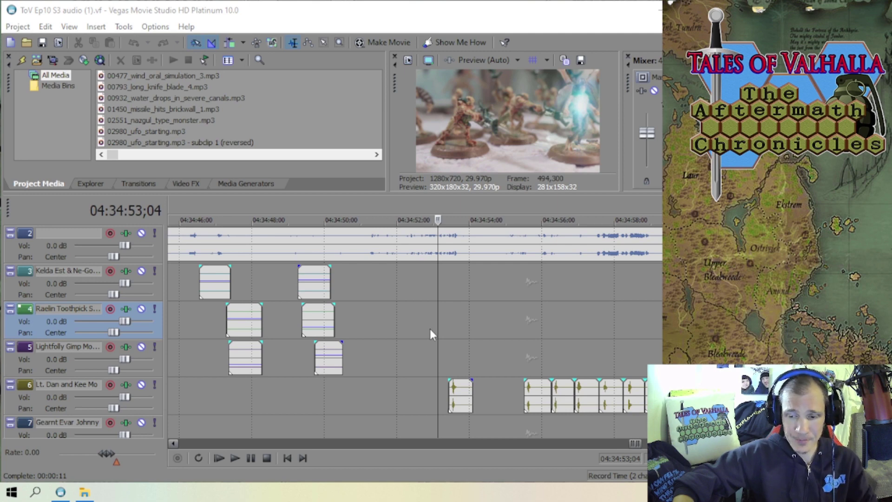
{"action": "scroll", "coordinate": [430, 328], "scroll_direction": "down", "scroll_amount": 2}
{"action": "scroll", "coordinate": [430, 329], "scroll_direction": "down", "scroll_amount": 3}
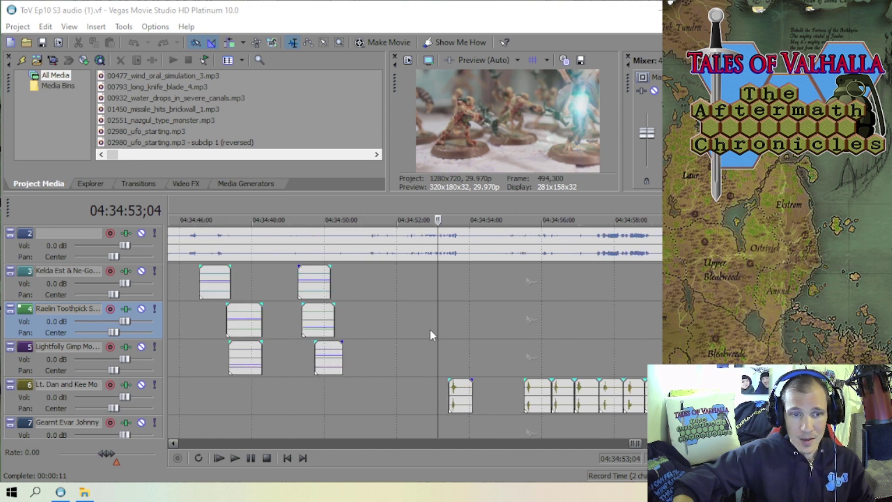
{"action": "scroll", "coordinate": [502, 320], "scroll_direction": "down", "scroll_amount": 4}
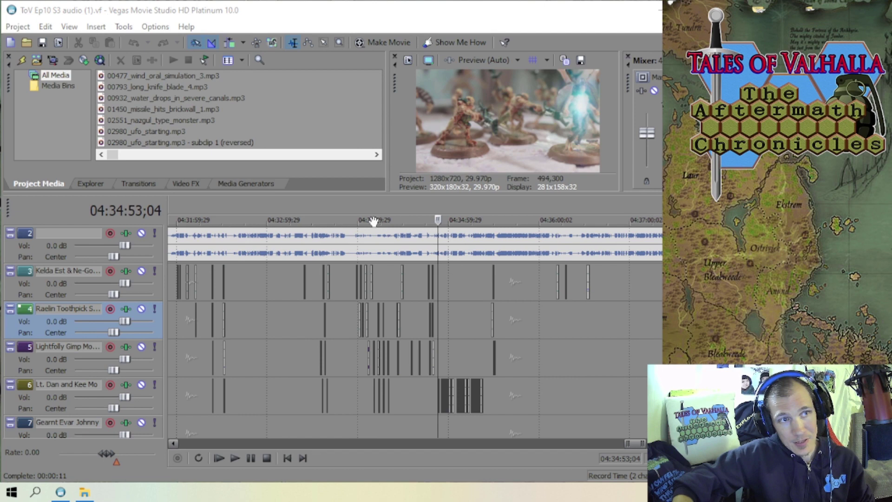
{"action": "scroll", "coordinate": [448, 334], "scroll_direction": "down", "scroll_amount": 4}
{"action": "scroll", "coordinate": [447, 334], "scroll_direction": "down", "scroll_amount": 2}
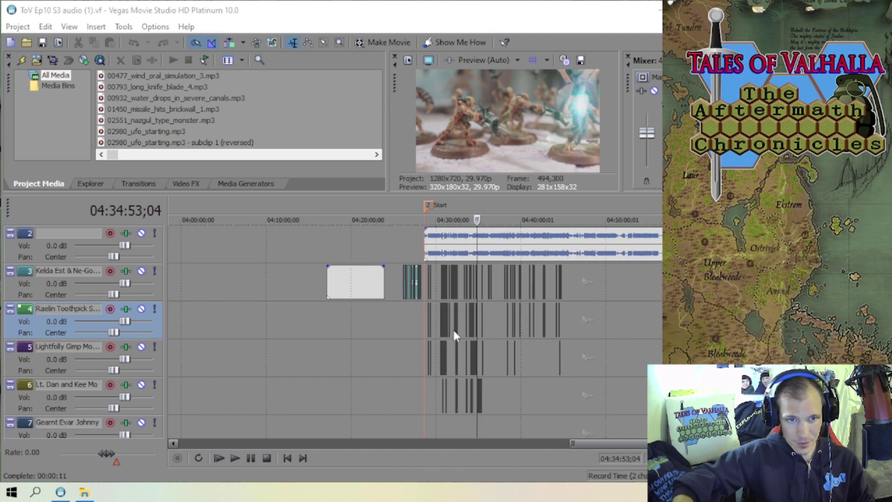
{"action": "scroll", "coordinate": [511, 316], "scroll_direction": "up", "scroll_amount": 10}
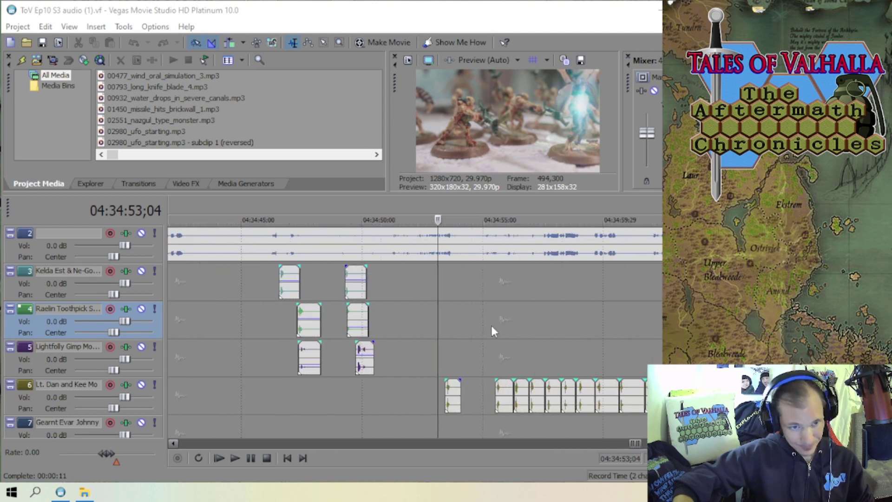
{"action": "scroll", "coordinate": [466, 330], "scroll_direction": "up", "scroll_amount": 2}
{"action": "scroll", "coordinate": [433, 358], "scroll_direction": "up", "scroll_amount": 2}
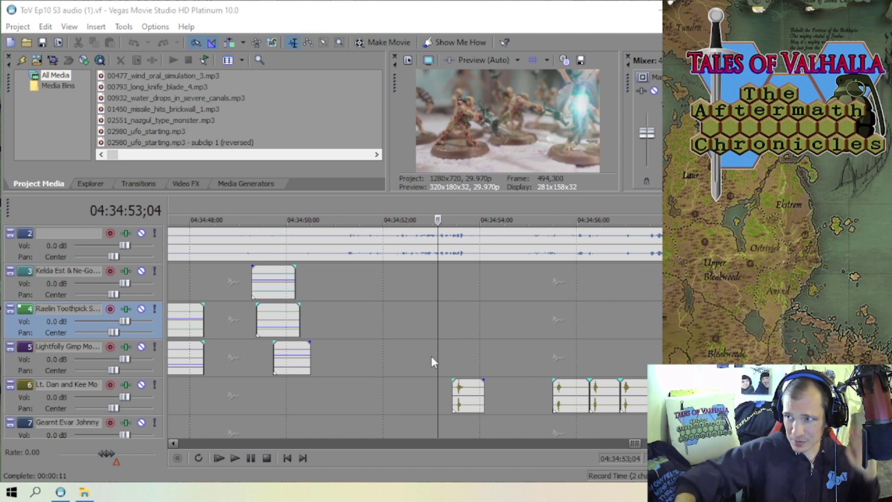
{"action": "scroll", "coordinate": [434, 357], "scroll_direction": "down", "scroll_amount": 2}
{"action": "scroll", "coordinate": [416, 362], "scroll_direction": "up", "scroll_amount": 3}
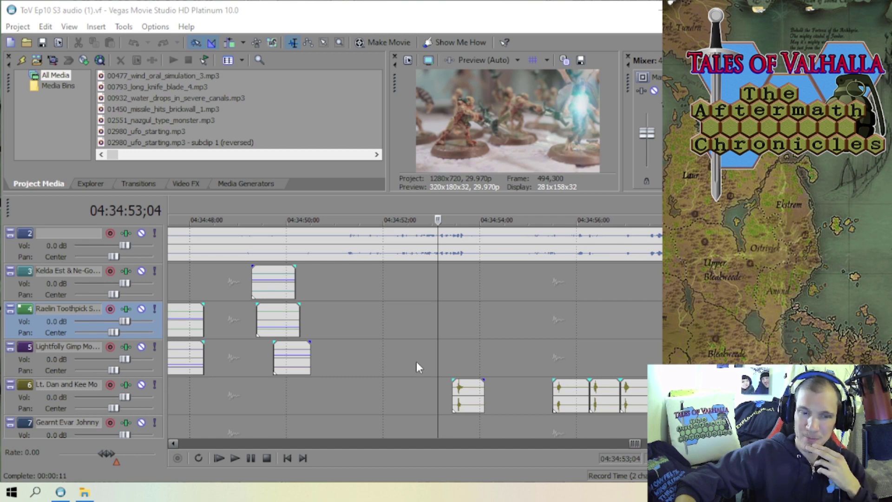
{"action": "scroll", "coordinate": [417, 362], "scroll_direction": "down", "scroll_amount": 1}
{"action": "scroll", "coordinate": [417, 363], "scroll_direction": "down", "scroll_amount": 1}
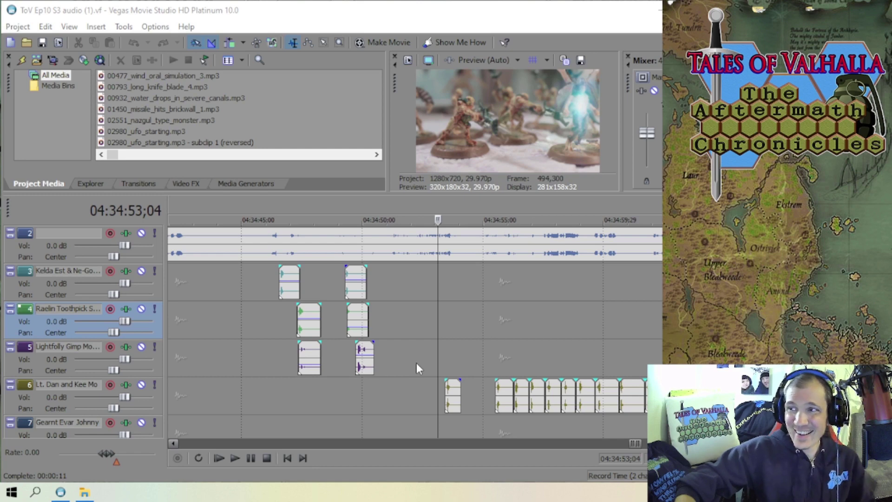
{"action": "scroll", "coordinate": [417, 364], "scroll_direction": "up", "scroll_amount": 3}
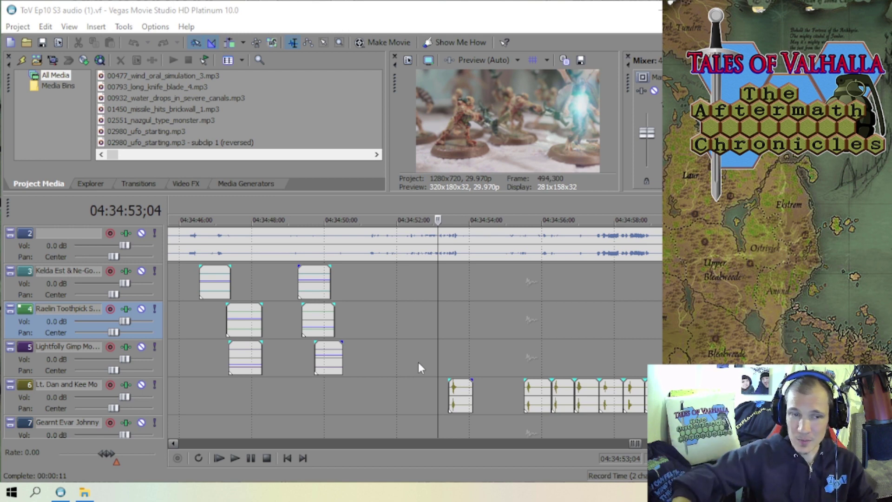
{"action": "scroll", "coordinate": [428, 350], "scroll_direction": "down", "scroll_amount": 2}
{"action": "scroll", "coordinate": [429, 350], "scroll_direction": "up", "scroll_amount": 2}
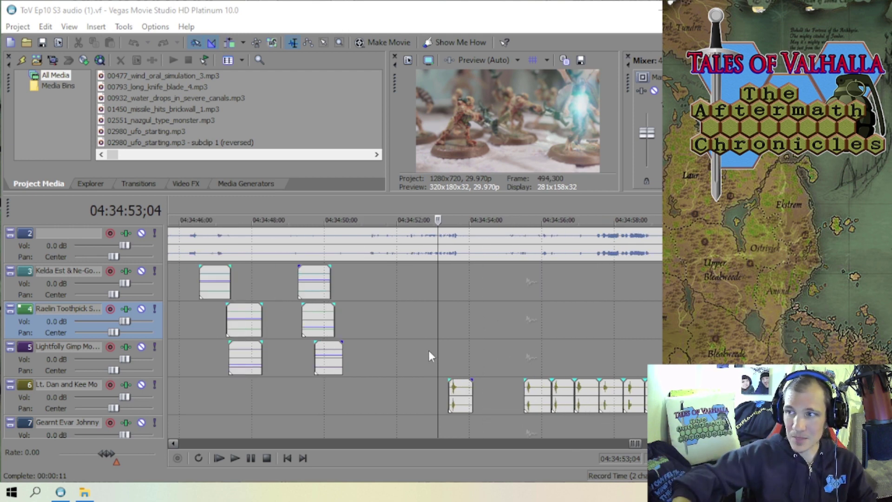
{"action": "scroll", "coordinate": [428, 351], "scroll_direction": "down", "scroll_amount": 2}
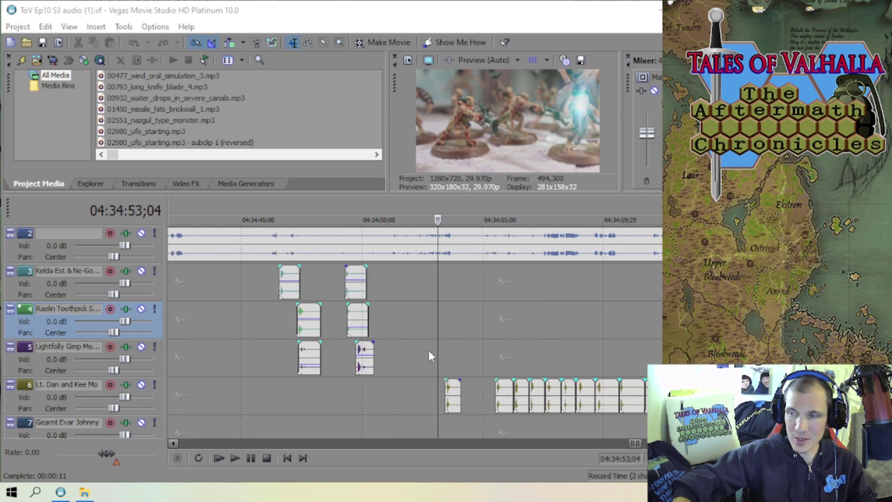
{"action": "scroll", "coordinate": [429, 350], "scroll_direction": "up", "scroll_amount": 2}
{"action": "scroll", "coordinate": [428, 350], "scroll_direction": "down", "scroll_amount": 2}
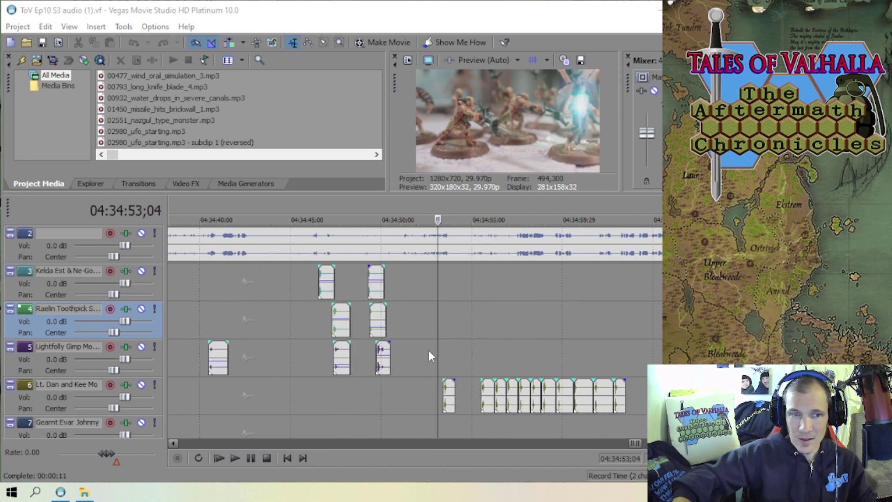
{"action": "scroll", "coordinate": [428, 350], "scroll_direction": "up", "scroll_amount": 2}
{"action": "scroll", "coordinate": [428, 350], "scroll_direction": "up", "scroll_amount": 3}
{"action": "scroll", "coordinate": [428, 350], "scroll_direction": "down", "scroll_amount": 2}
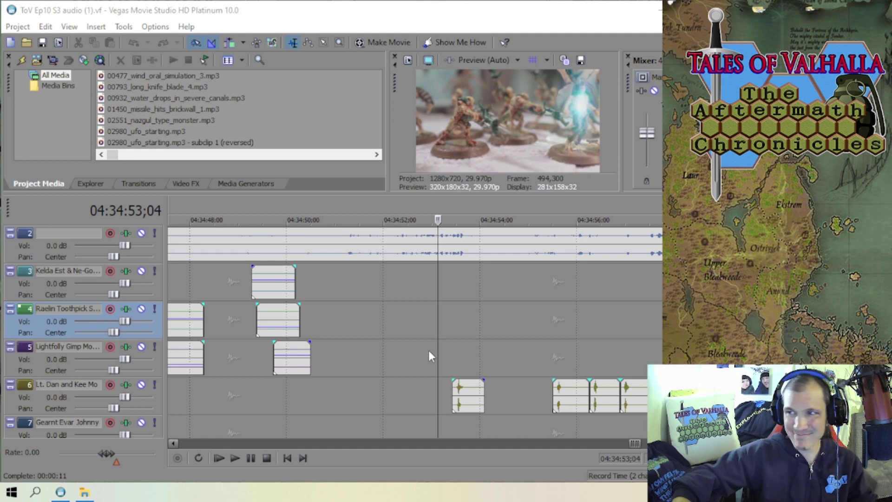
{"action": "scroll", "coordinate": [451, 348], "scroll_direction": "down", "scroll_amount": 2}
{"action": "scroll", "coordinate": [443, 350], "scroll_direction": "up", "scroll_amount": 2}
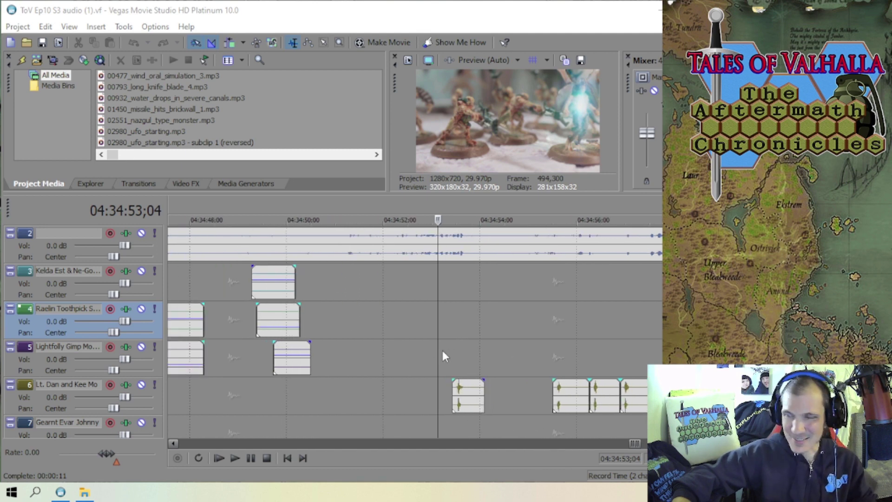
{"action": "scroll", "coordinate": [442, 356], "scroll_direction": "down", "scroll_amount": 3}
{"action": "scroll", "coordinate": [421, 357], "scroll_direction": "up", "scroll_amount": 2}
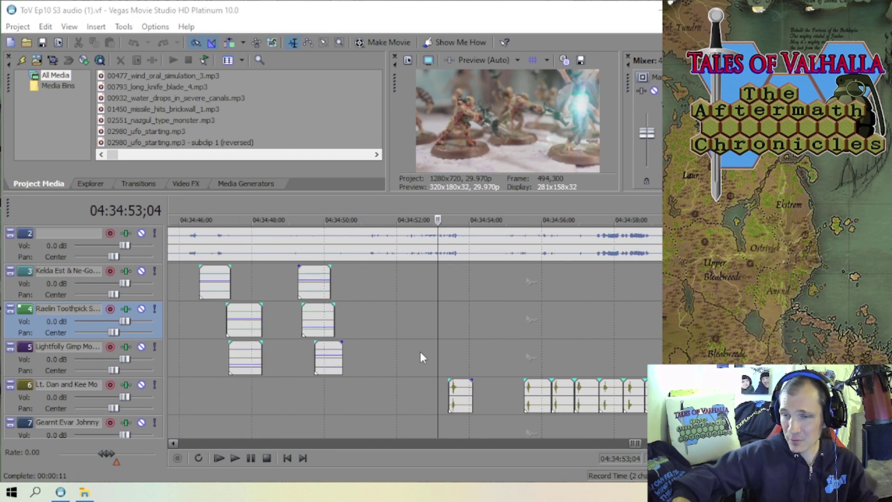
{"action": "scroll", "coordinate": [421, 354], "scroll_direction": "down", "scroll_amount": 2}
{"action": "scroll", "coordinate": [420, 354], "scroll_direction": "up", "scroll_amount": 3}
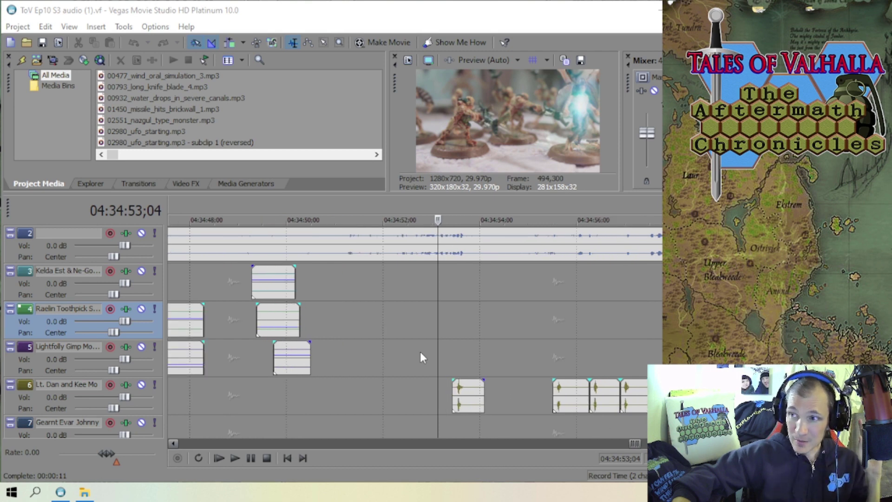
{"action": "scroll", "coordinate": [421, 354], "scroll_direction": "down", "scroll_amount": 2}
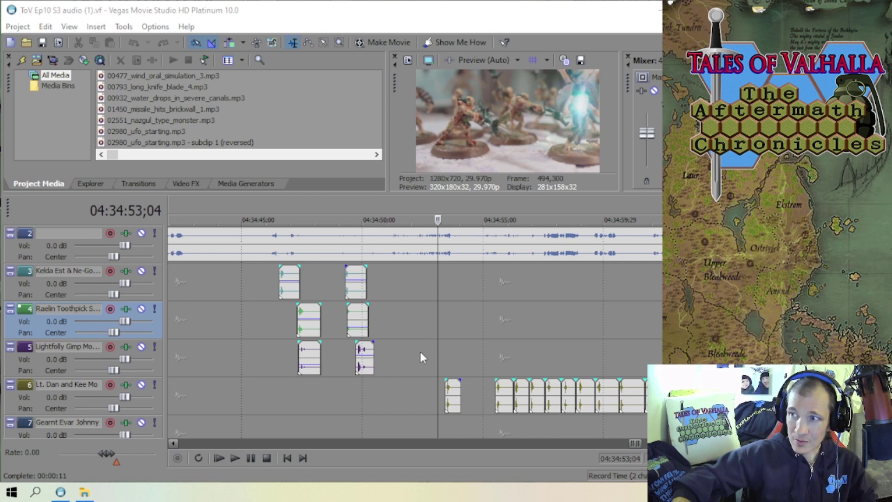
{"action": "scroll", "coordinate": [448, 341], "scroll_direction": "up", "scroll_amount": 4}
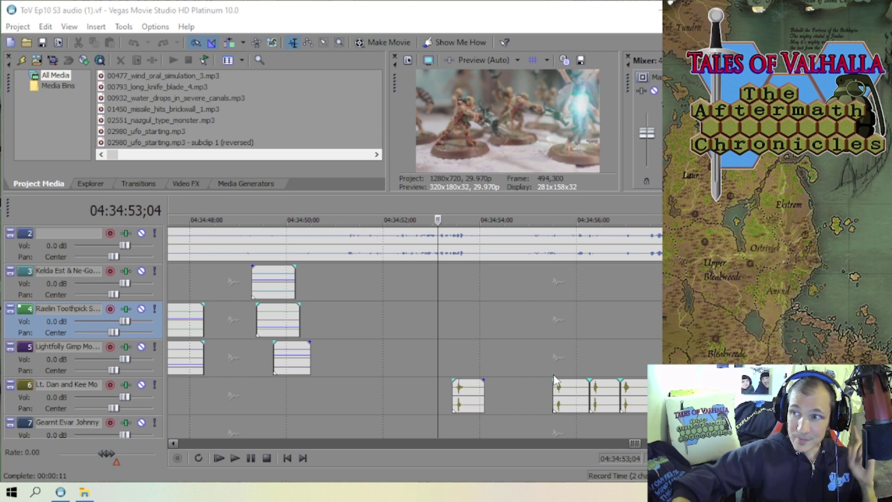
- Move the short sound clip from track 6 up to track 4, placing it at about 04:34:51 after that track's existing clips
{"action": "scroll", "coordinate": [553, 374], "scroll_direction": "down", "scroll_amount": 3}
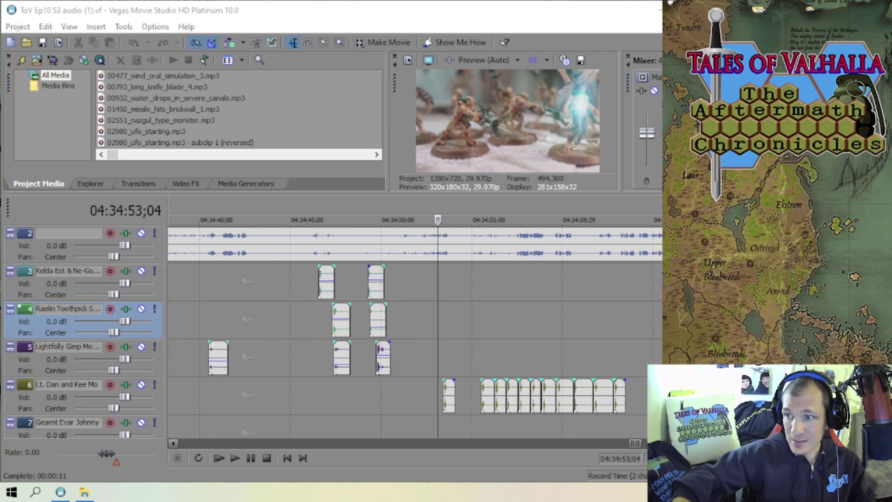
{"action": "scroll", "coordinate": [468, 294], "scroll_direction": "up", "scroll_amount": 3}
{"action": "left_click_drag", "start_coordinate": [446, 395], "coordinate": [483, 320]}
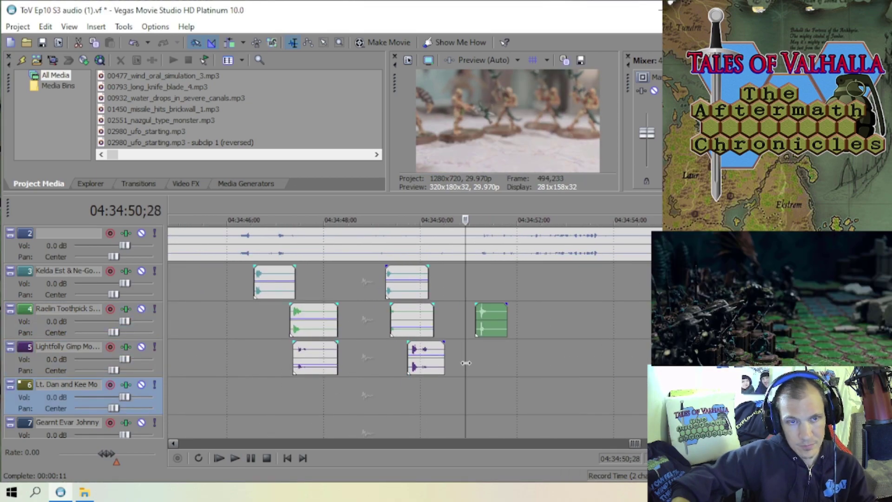
- Place short sound clips on tracks 3, 4 and 5 between about 04:34:52 and 04:34:54 to match the video action
{"action": "scroll", "coordinate": [438, 350], "scroll_direction": "up", "scroll_amount": 3}
{"action": "scroll", "coordinate": [335, 361], "scroll_direction": "down", "scroll_amount": 2}
{"action": "scroll", "coordinate": [349, 311], "scroll_direction": "up", "scroll_amount": 4}
{"action": "left_click", "coordinate": [349, 311]}
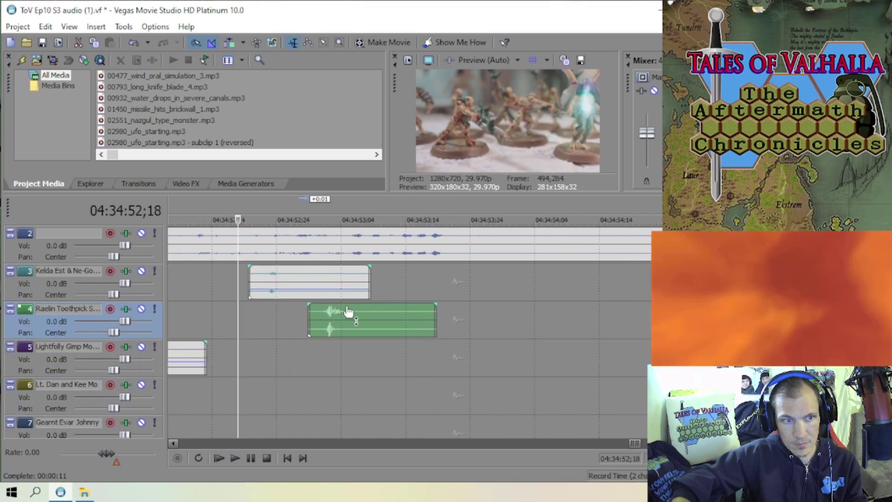
{"action": "scroll", "coordinate": [348, 311], "scroll_direction": "down", "scroll_amount": 2}
{"action": "left_click", "coordinate": [472, 318]}
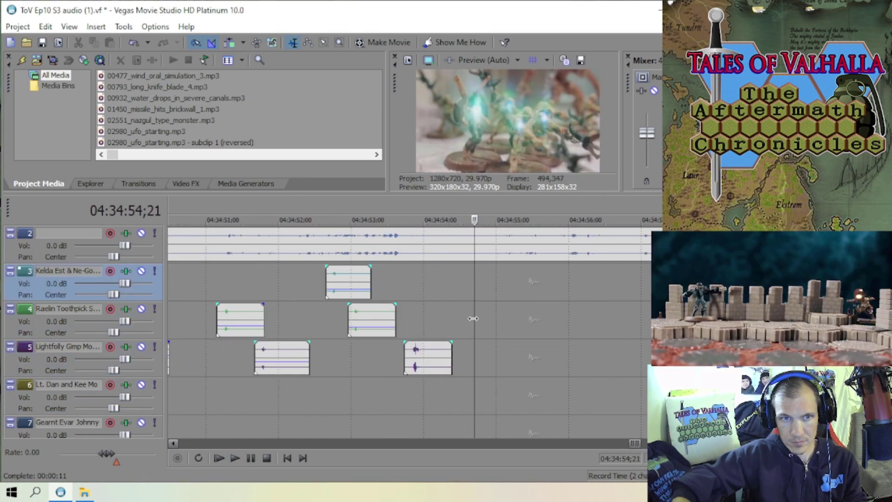
- Place short sound clips on track 4 at about 04:34:55 and on tracks 5 and 6 at about 04:34:56
{"action": "key", "text": "space"}
{"action": "scroll", "coordinate": [418, 325], "scroll_direction": "up", "scroll_amount": 2}
{"action": "key", "text": "Return"}
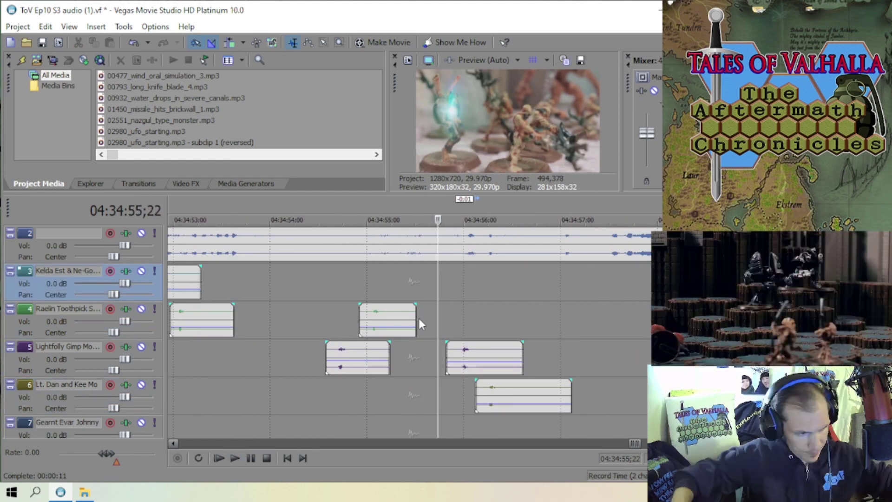
- Play back the section from about 04:34:55 and continue along the timeline to about 04:36:00
{"action": "left_click", "coordinate": [419, 319]}
{"action": "scroll", "coordinate": [468, 336], "scroll_direction": "down", "scroll_amount": 4}
{"action": "key", "text": "space"}
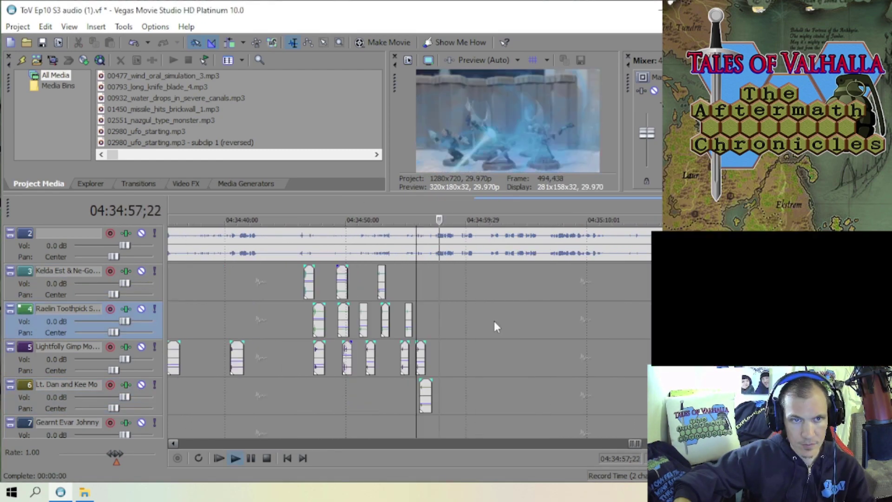
{"action": "left_click", "coordinate": [494, 348]}
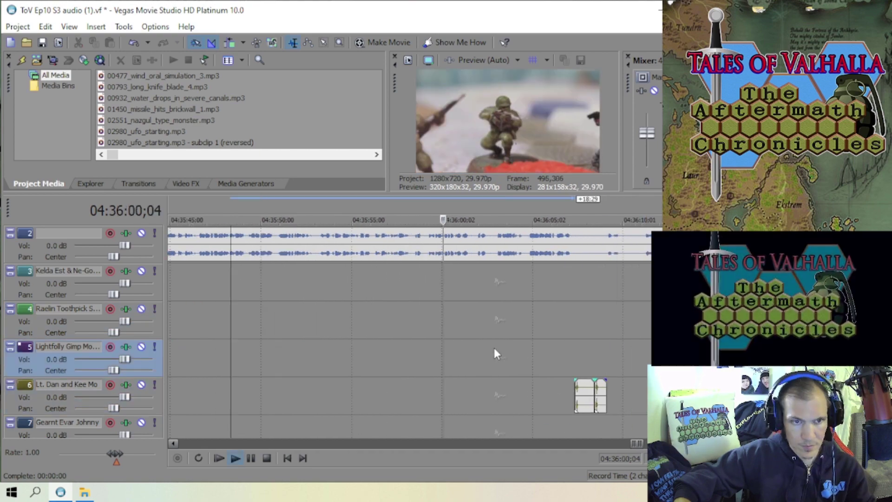
- Place sound clips on tracks 6, 5 and 3 between about 04:36:09 and 04:36:13 to match the action
{"action": "scroll", "coordinate": [425, 354], "scroll_direction": "up", "scroll_amount": 2}
{"action": "left_click", "coordinate": [463, 337]}
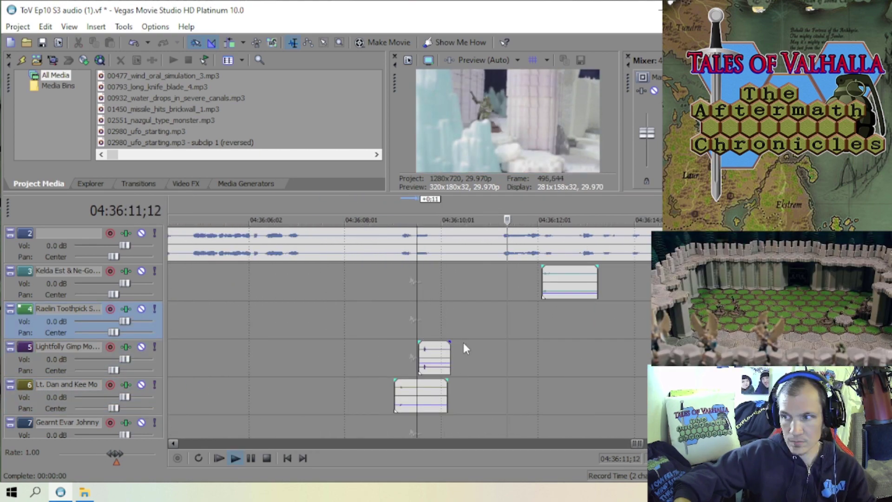
{"action": "scroll", "coordinate": [463, 348], "scroll_direction": "down", "scroll_amount": 2}
{"action": "left_click", "coordinate": [487, 297]}
{"action": "key", "text": "space"}
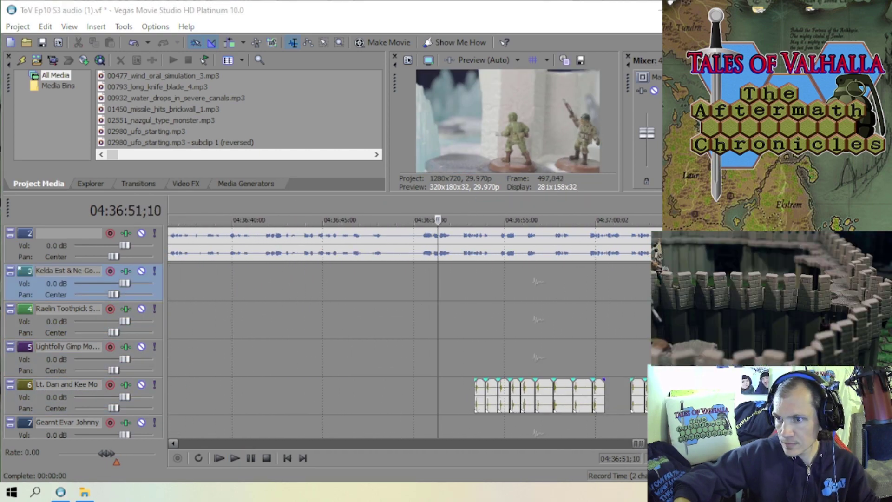
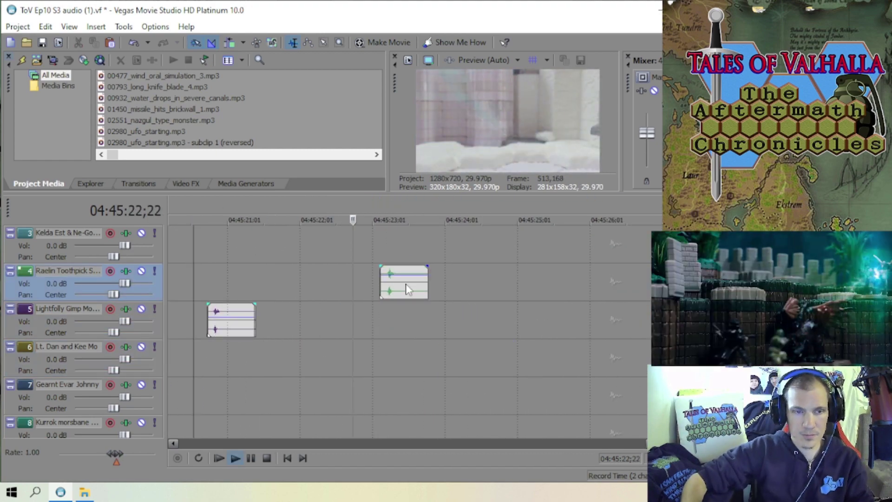
- Play back the clips on tracks 4 and 5 between about 04:45:20 and 04:45:24 to check their timing
{"action": "scroll", "coordinate": [418, 288], "scroll_direction": "down", "scroll_amount": 2}
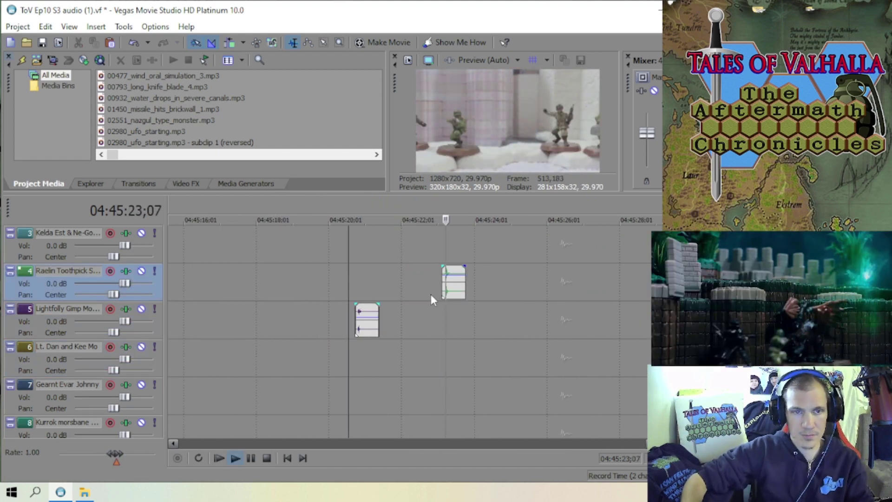
{"action": "left_click", "coordinate": [506, 284]}
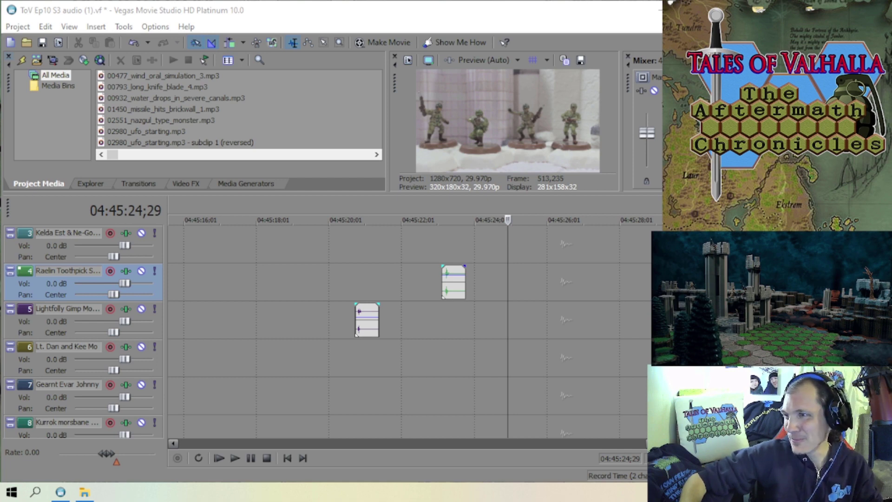
{"action": "scroll", "coordinate": [422, 285], "scroll_direction": "up", "scroll_amount": 2}
{"action": "left_click", "coordinate": [458, 292]}
{"action": "scroll", "coordinate": [380, 289], "scroll_direction": "down", "scroll_amount": 3}
{"action": "key", "text": "space"}
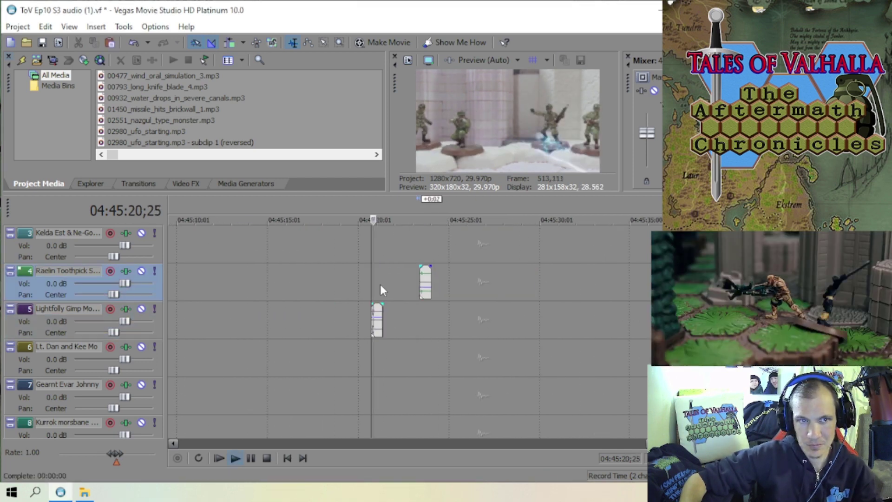
- Position the two remaining groups of sound clips on track 5 so the first group starts at 04:45:49;17
{"action": "scroll", "coordinate": [418, 283], "scroll_direction": "down", "scroll_amount": 3}
{"action": "left_click", "coordinate": [483, 319]}
{"action": "key", "text": "space"}
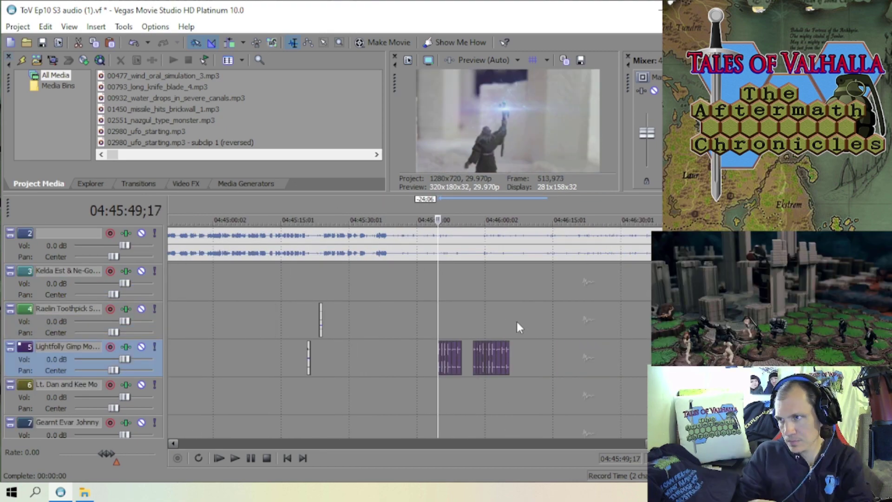
- Place sound clips on track 6 at about 04:39:17 and on track 7 at about 04:39:18, and save the project
{"action": "scroll", "coordinate": [369, 358], "scroll_direction": "down", "scroll_amount": 3}
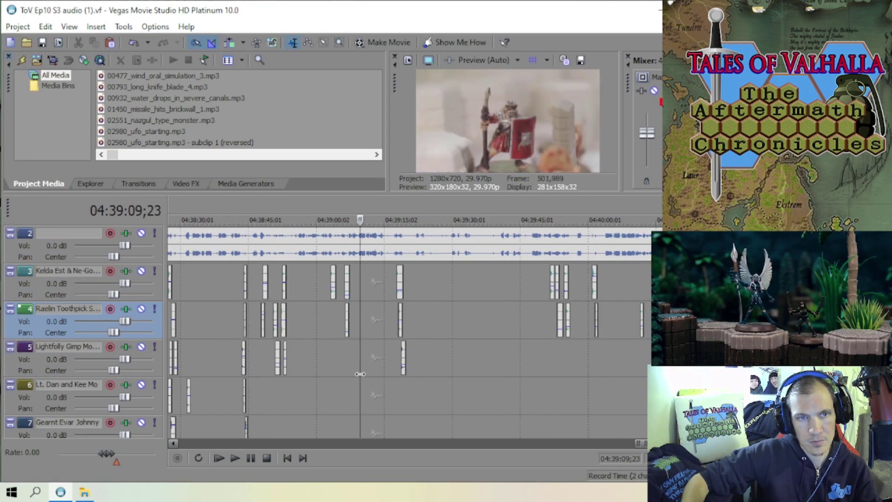
{"action": "scroll", "coordinate": [478, 345], "scroll_direction": "up", "scroll_amount": 3}
{"action": "left_click", "coordinate": [477, 335]}
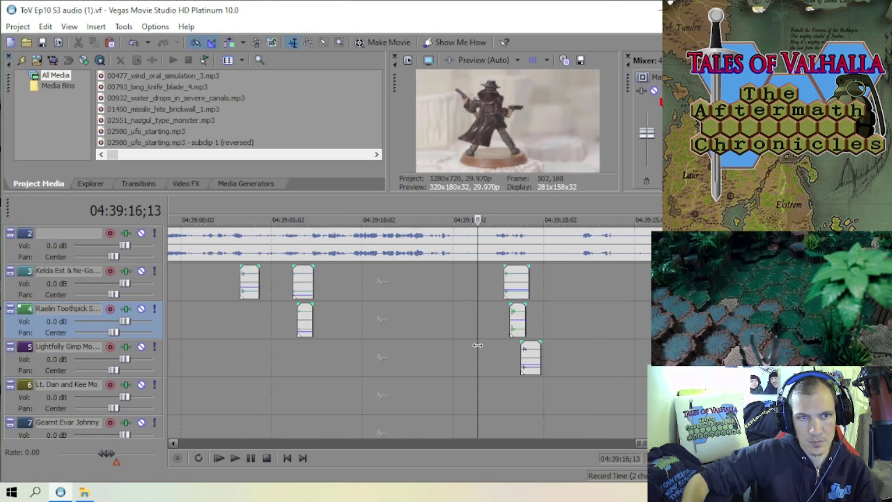
{"action": "left_click_drag", "start_coordinate": [477, 345], "coordinate": [436, 355]}
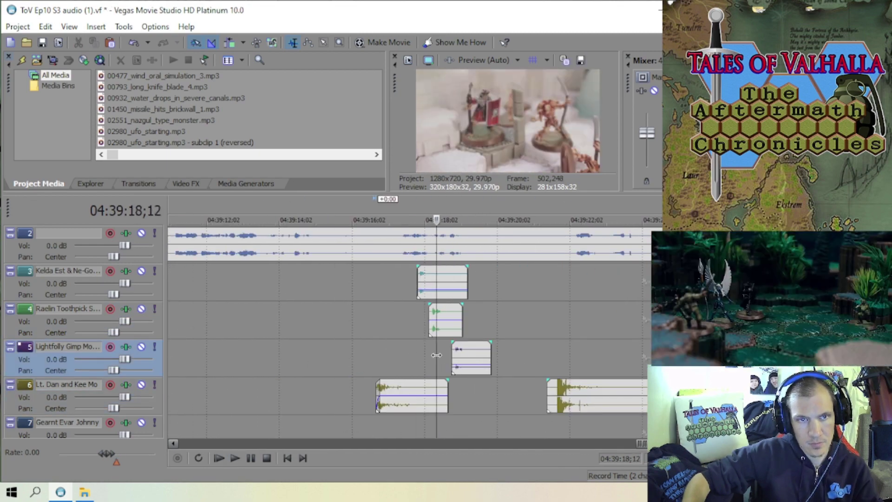
{"action": "key", "text": "space"}
{"action": "scroll", "coordinate": [394, 301], "scroll_direction": "down", "scroll_amount": 3}
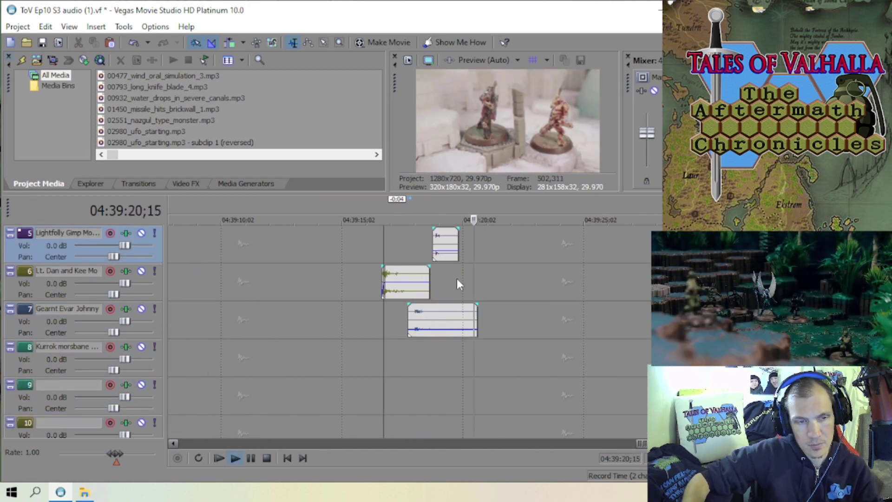
{"action": "key", "text": "ctrl+s"}
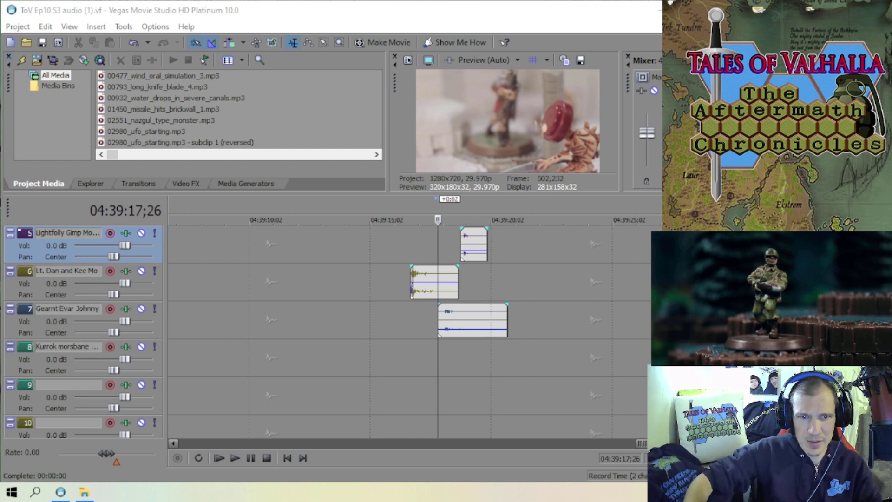
- Examine how the sound-effect clips are spread across the tracks, both near 04:39:17 and over the whole episode
{"action": "scroll", "coordinate": [579, 327], "scroll_direction": "down", "scroll_amount": 5}
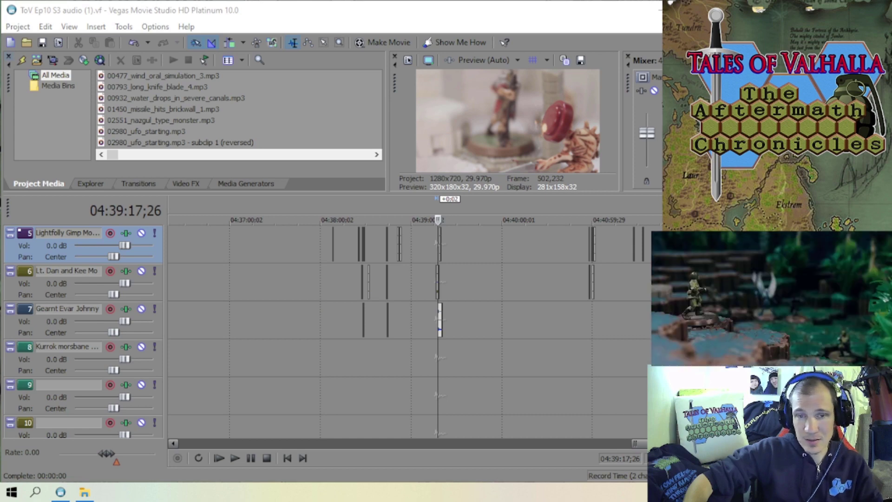
{"action": "scroll", "coordinate": [578, 319], "scroll_direction": "up", "scroll_amount": 4}
{"action": "scroll", "coordinate": [578, 319], "scroll_direction": "down", "scroll_amount": 1}
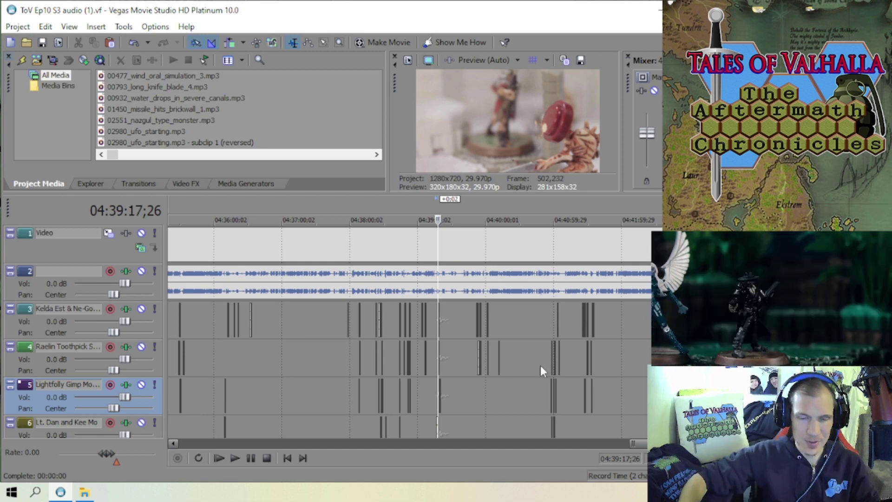
{"action": "scroll", "coordinate": [511, 363], "scroll_direction": "up", "scroll_amount": 1}
{"action": "scroll", "coordinate": [486, 361], "scroll_direction": "up", "scroll_amount": 5}
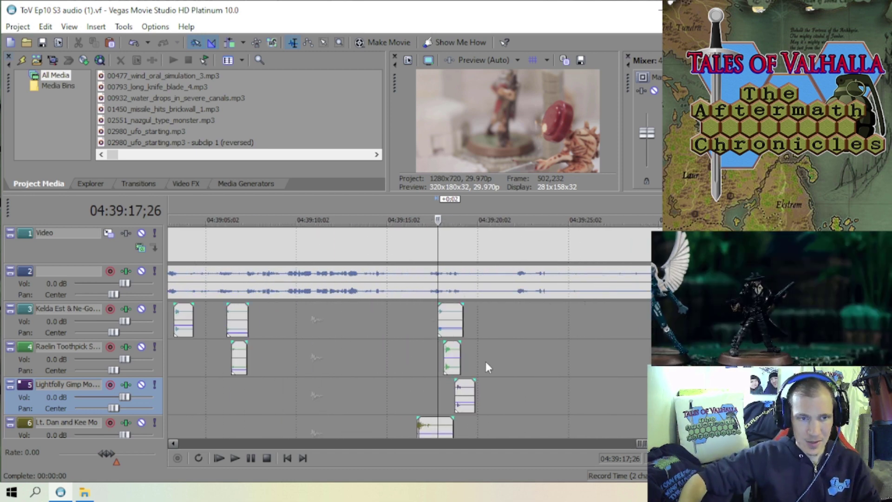
{"action": "scroll", "coordinate": [464, 362], "scroll_direction": "down", "scroll_amount": 6}
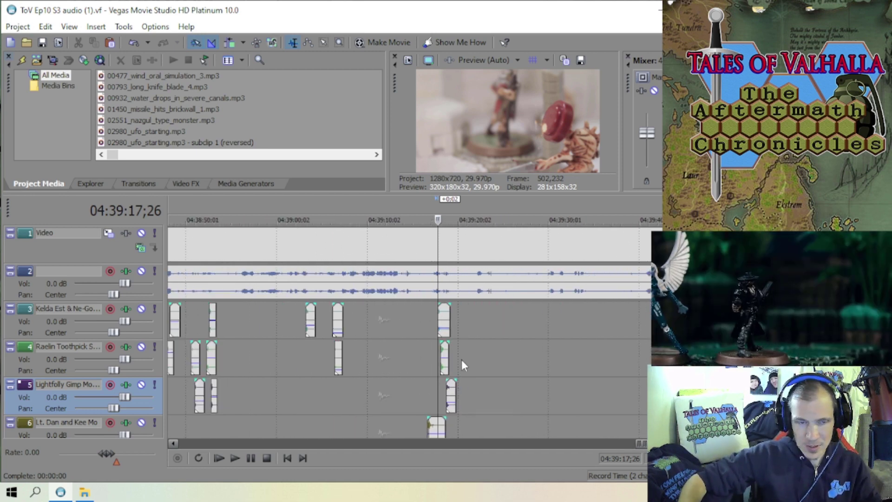
{"action": "scroll", "coordinate": [484, 362], "scroll_direction": "down", "scroll_amount": 4}
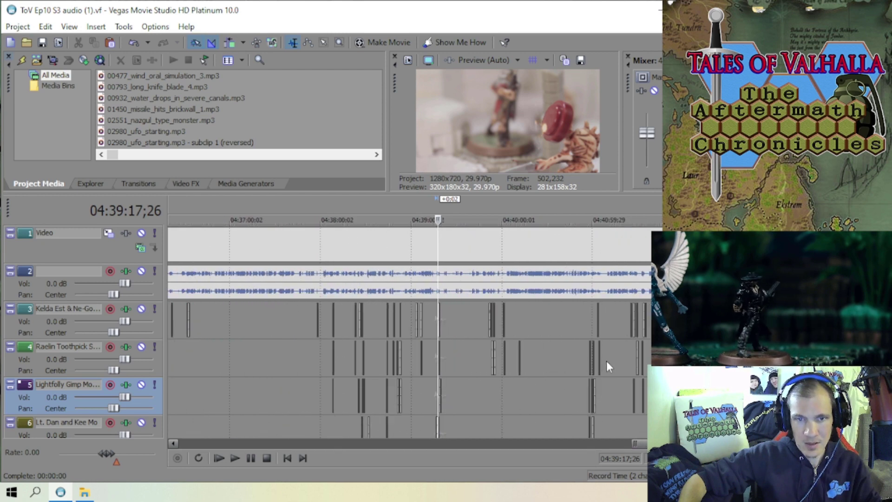
{"action": "scroll", "coordinate": [606, 360], "scroll_direction": "down", "scroll_amount": 3}
{"action": "scroll", "coordinate": [643, 369], "scroll_direction": "down", "scroll_amount": 3}
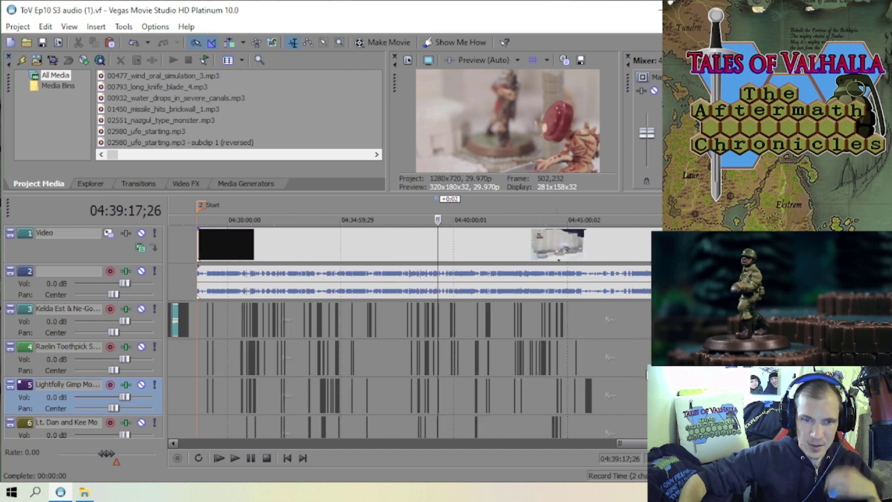
- Return the playhead to 04:45:49;17 and examine the two groups of clips there on track 5
{"action": "left_click", "coordinate": [586, 346]}
{"action": "scroll", "coordinate": [510, 350], "scroll_direction": "up", "scroll_amount": 3}
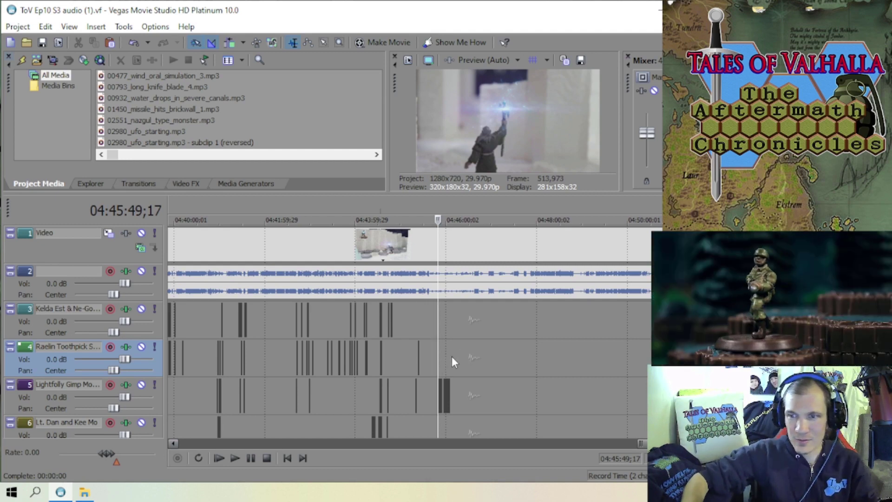
{"action": "scroll", "coordinate": [453, 355], "scroll_direction": "down", "scroll_amount": 2}
{"action": "scroll", "coordinate": [455, 356], "scroll_direction": "up", "scroll_amount": 5}
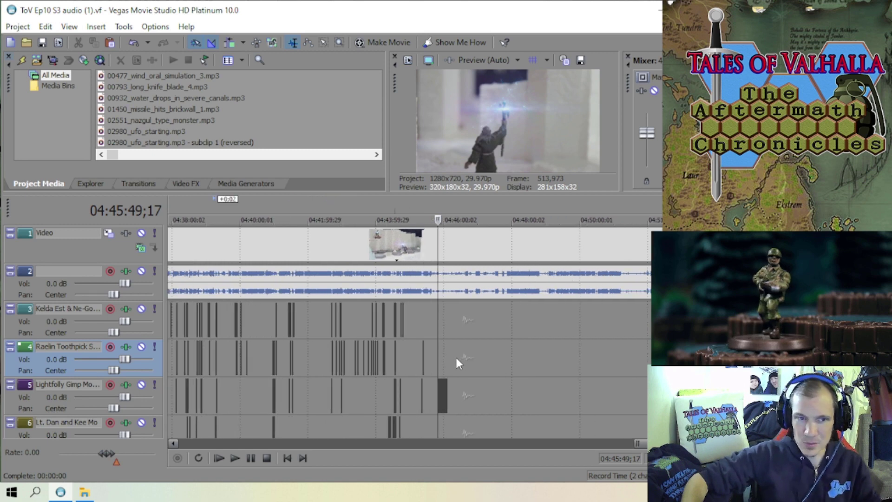
{"action": "scroll", "coordinate": [480, 359], "scroll_direction": "up", "scroll_amount": 3}
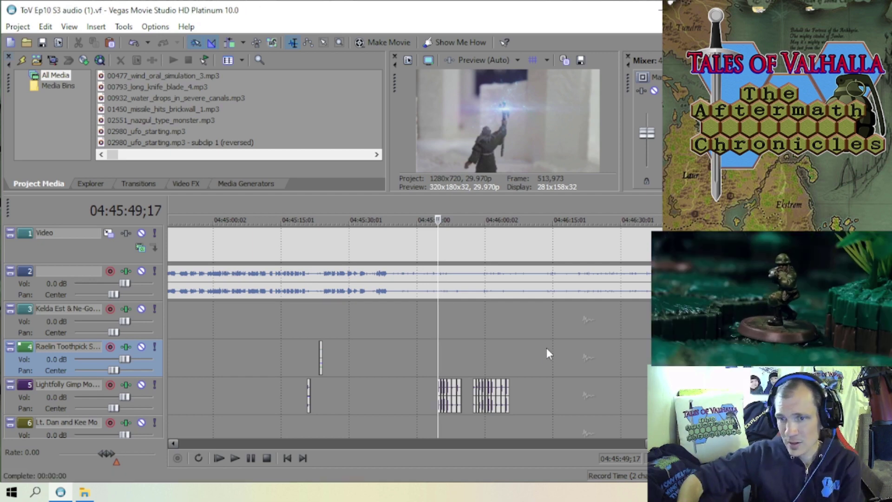
{"action": "scroll", "coordinate": [534, 344], "scroll_direction": "down", "scroll_amount": 3}
{"action": "scroll", "coordinate": [521, 344], "scroll_direction": "up", "scroll_amount": 3}
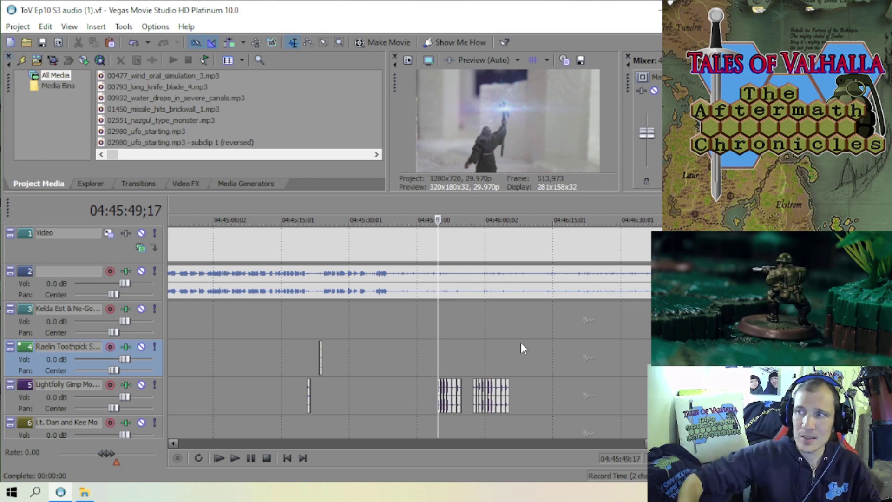
{"action": "scroll", "coordinate": [535, 349], "scroll_direction": "up", "scroll_amount": 3}
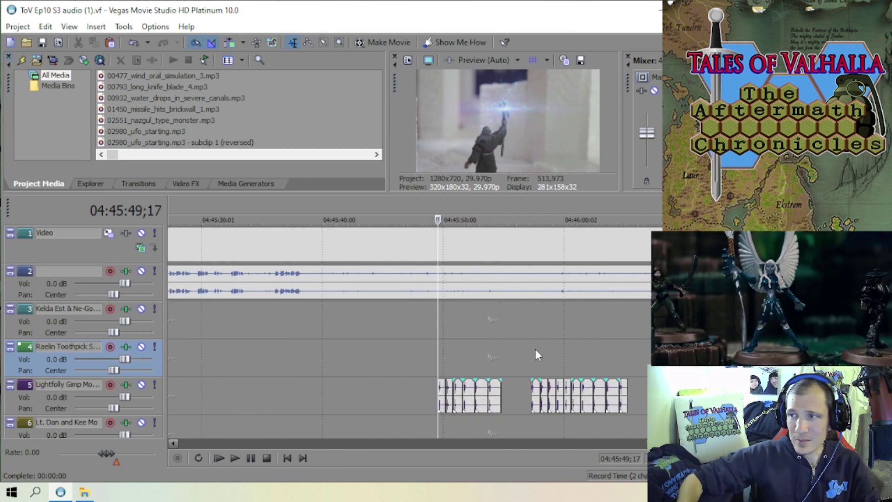
{"action": "scroll", "coordinate": [535, 350], "scroll_direction": "down", "scroll_amount": 4}
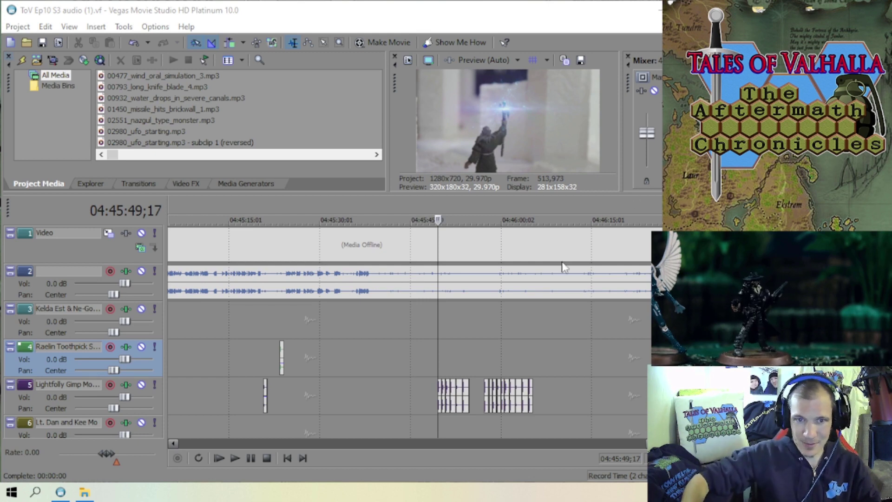
{"action": "scroll", "coordinate": [513, 355], "scroll_direction": "down", "scroll_amount": 5}
{"action": "scroll", "coordinate": [510, 358], "scroll_direction": "down", "scroll_amount": 7}
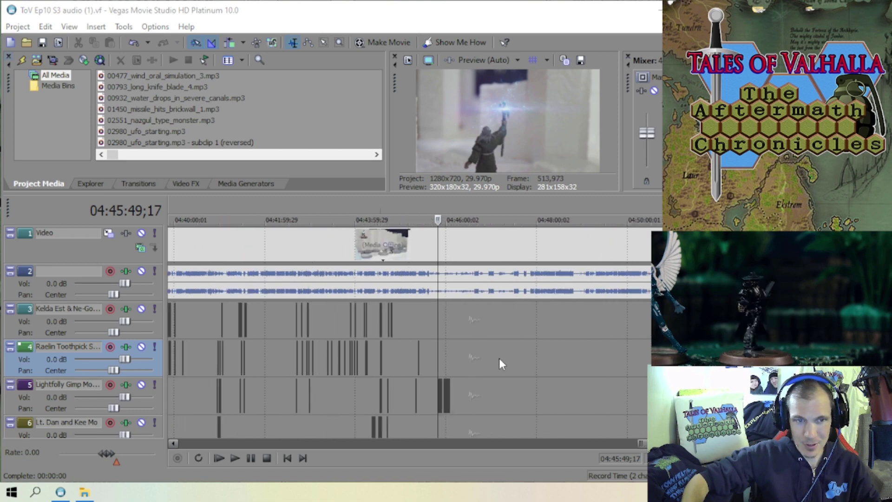
{"action": "scroll", "coordinate": [492, 355], "scroll_direction": "up", "scroll_amount": 2}
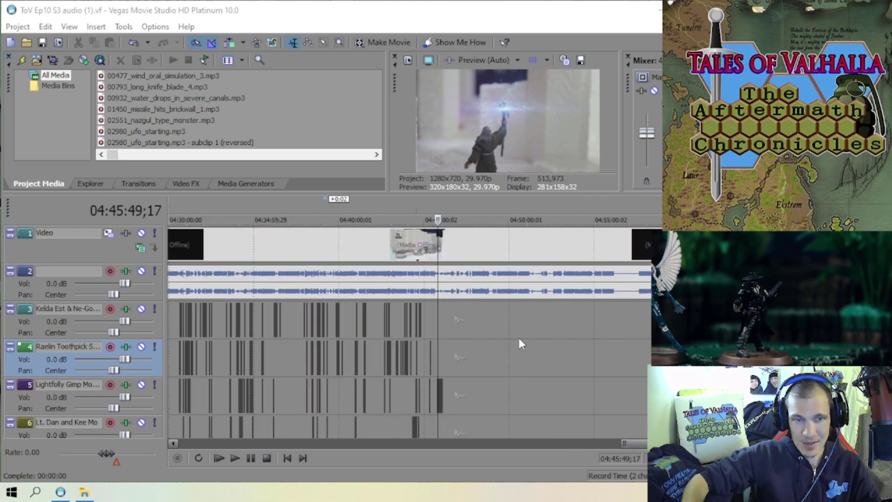
{"action": "scroll", "coordinate": [544, 335], "scroll_direction": "down", "scroll_amount": 1}
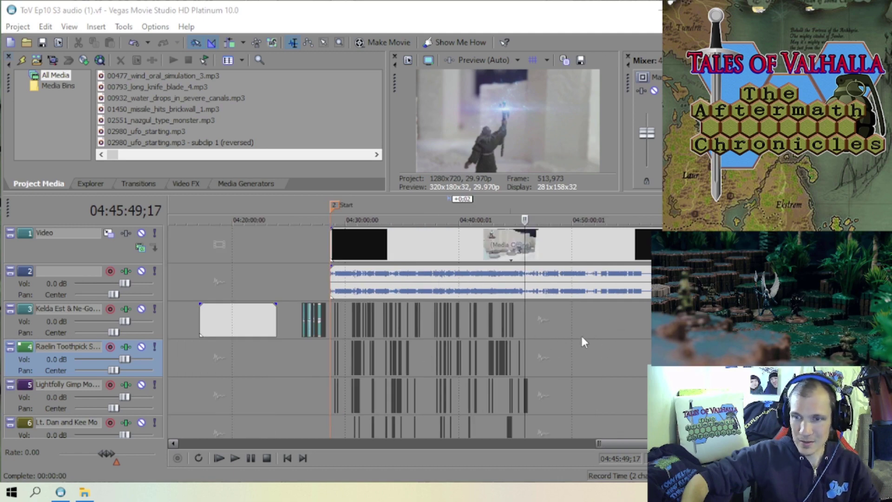
{"action": "scroll", "coordinate": [579, 339], "scroll_direction": "up", "scroll_amount": 2}
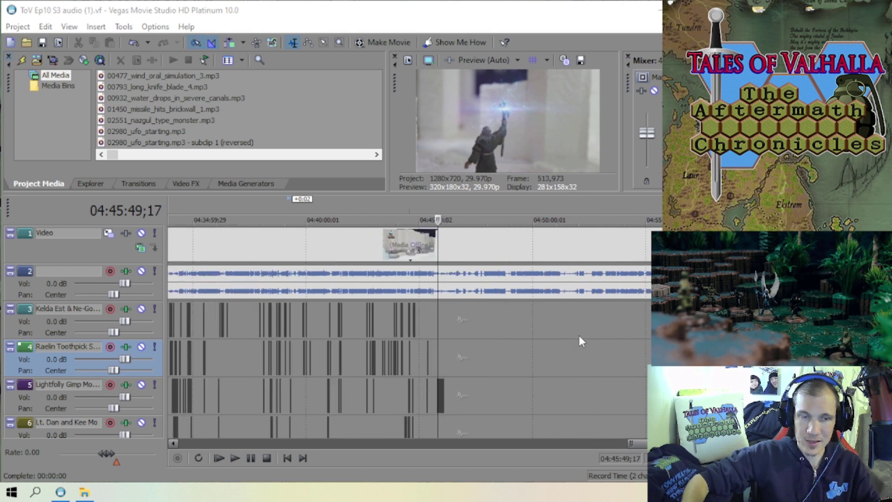
{"action": "scroll", "coordinate": [578, 333], "scroll_direction": "down", "scroll_amount": 1}
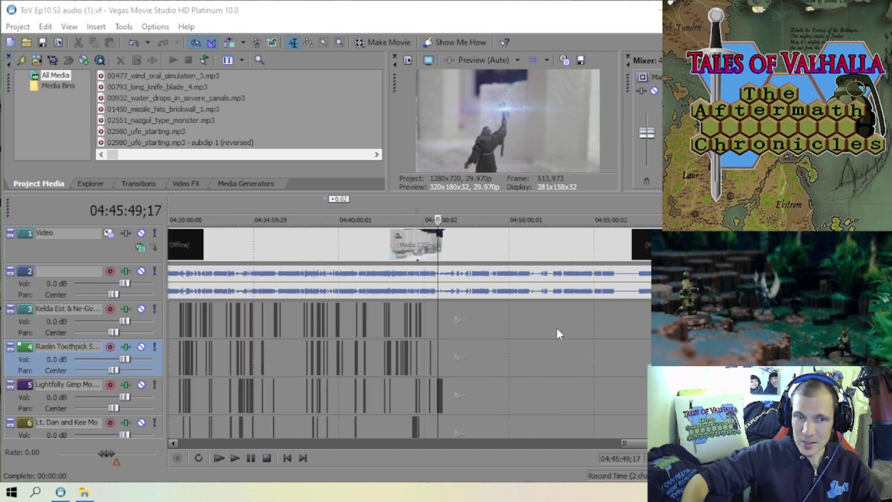
{"action": "scroll", "coordinate": [556, 329], "scroll_direction": "down", "scroll_amount": 1}
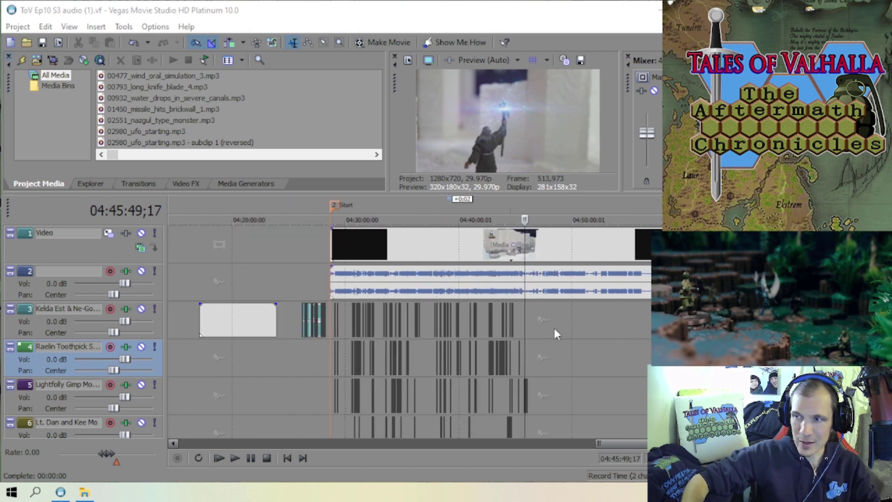
{"action": "scroll", "coordinate": [554, 328], "scroll_direction": "up", "scroll_amount": 1}
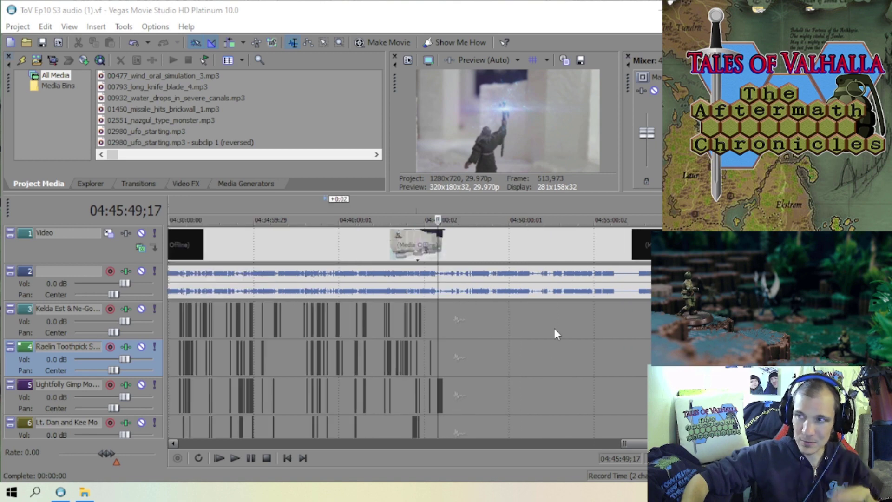
{"action": "scroll", "coordinate": [554, 328], "scroll_direction": "down", "scroll_amount": 1}
{"action": "scroll", "coordinate": [554, 328], "scroll_direction": "up", "scroll_amount": 1}
{"action": "scroll", "coordinate": [553, 328], "scroll_direction": "down", "scroll_amount": 1}
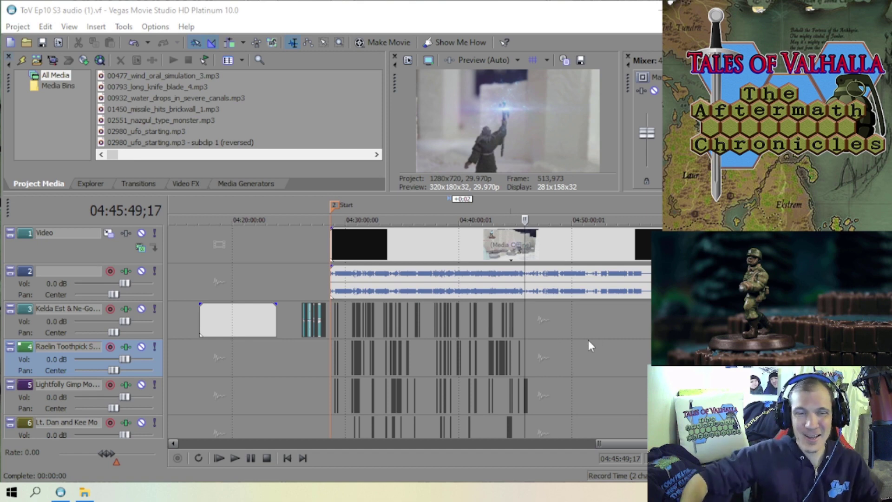
{"action": "scroll", "coordinate": [588, 339], "scroll_direction": "up", "scroll_amount": 2}
{"action": "scroll", "coordinate": [588, 342], "scroll_direction": "down", "scroll_amount": 2}
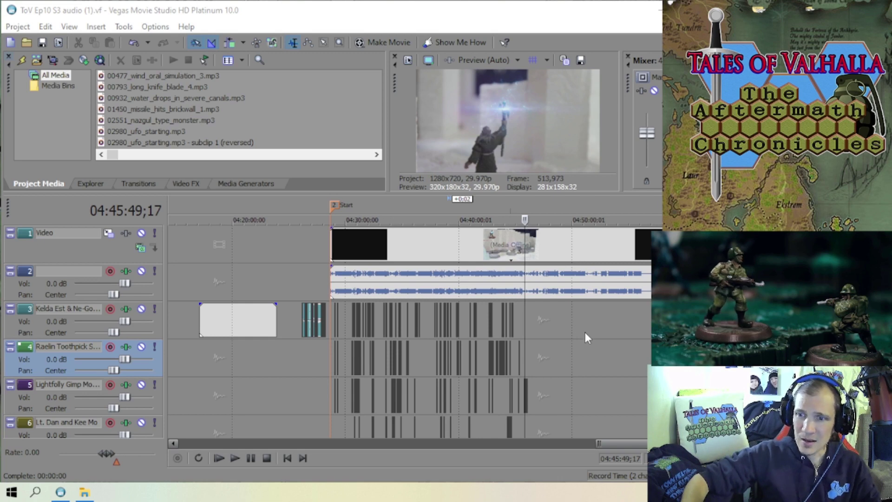
{"action": "scroll", "coordinate": [584, 333], "scroll_direction": "up", "scroll_amount": 1}
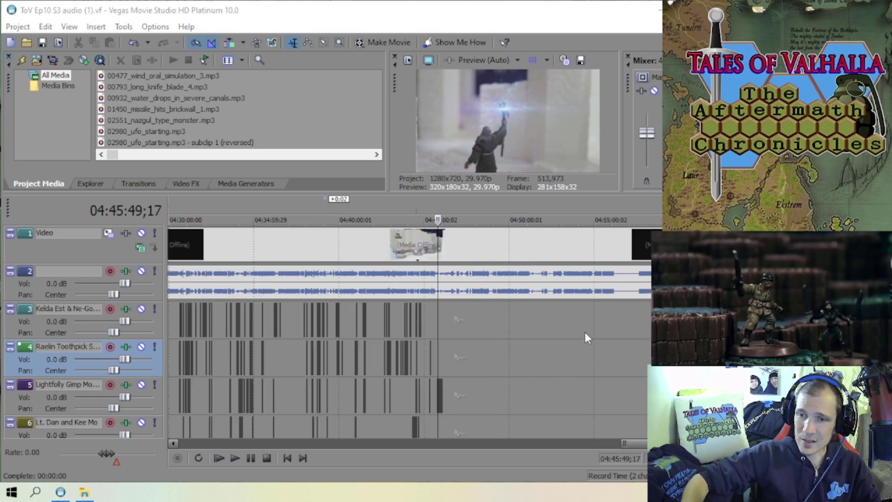
{"action": "scroll", "coordinate": [584, 333], "scroll_direction": "down", "scroll_amount": 2}
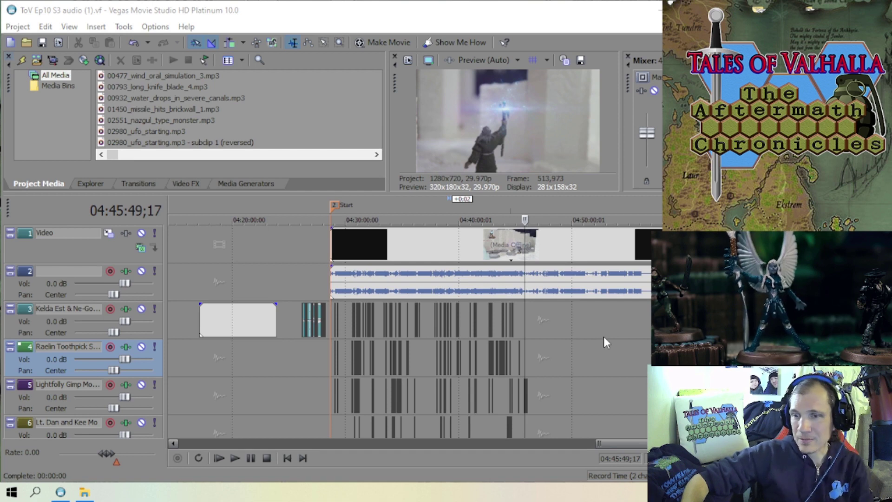
{"action": "scroll", "coordinate": [604, 337], "scroll_direction": "up", "scroll_amount": 2}
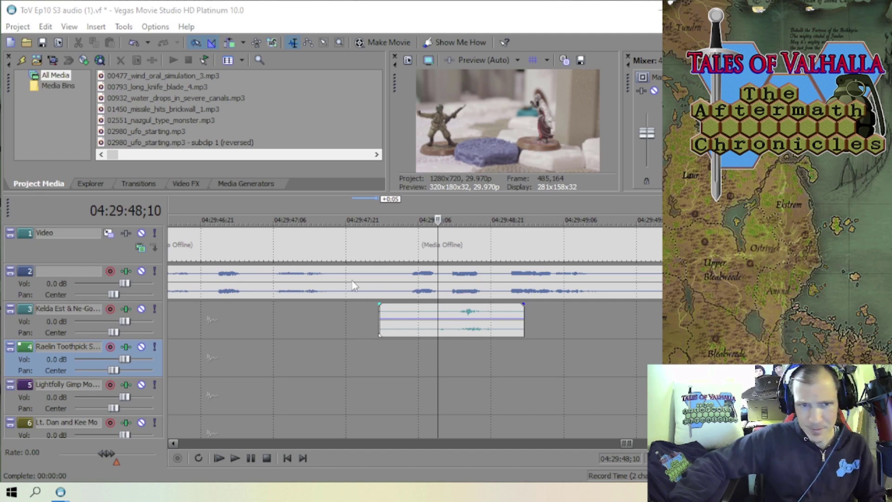
- Move the playhead back to 04:29:43;25 and examine the sound clips around it on track 3
{"action": "scroll", "coordinate": [362, 288], "scroll_direction": "down", "scroll_amount": 4}
{"action": "scroll", "coordinate": [402, 328], "scroll_direction": "down", "scroll_amount": 3}
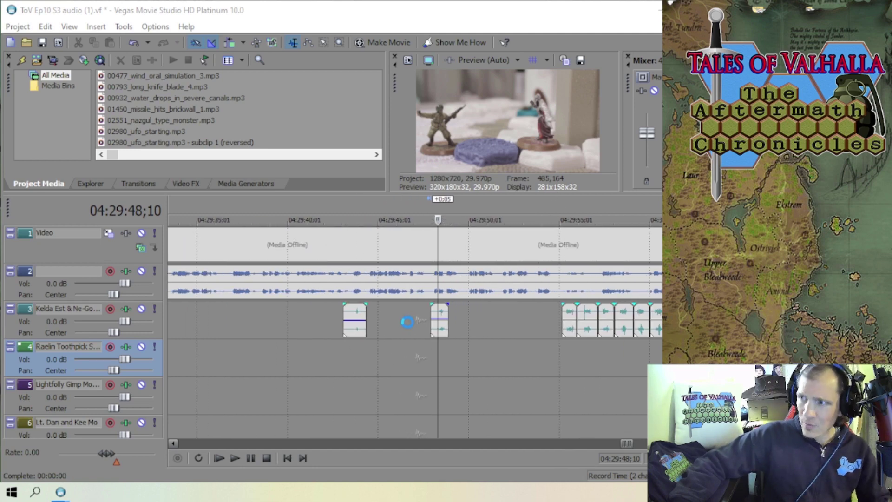
{"action": "left_click", "coordinate": [407, 324]}
{"action": "scroll", "coordinate": [408, 330], "scroll_direction": "down", "scroll_amount": 10}
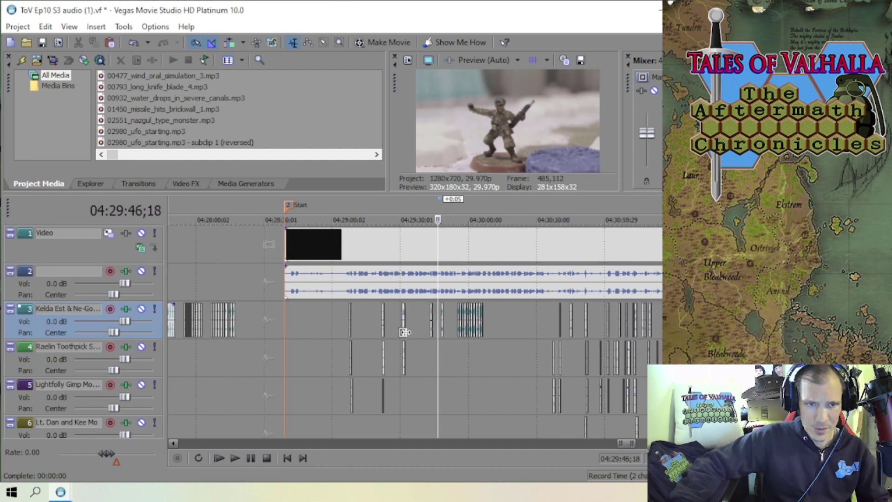
{"action": "scroll", "coordinate": [408, 344], "scroll_direction": "up", "scroll_amount": 8}
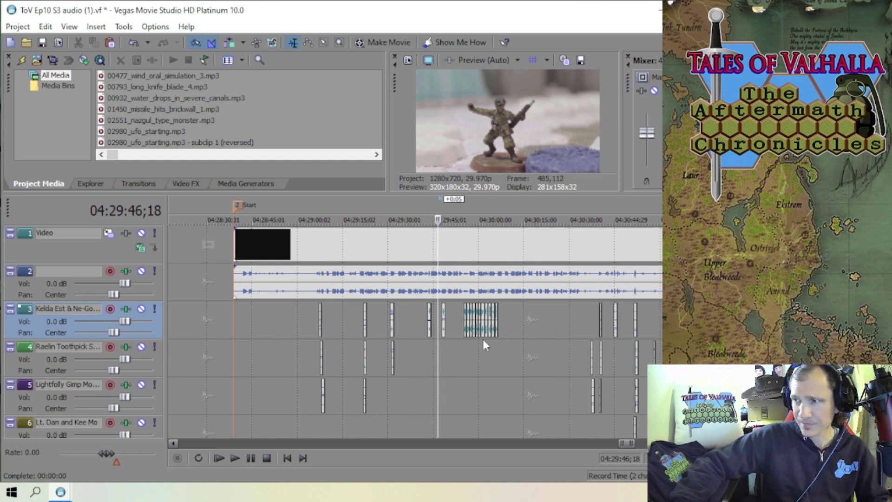
{"action": "scroll", "coordinate": [437, 335], "scroll_direction": "up", "scroll_amount": 3}
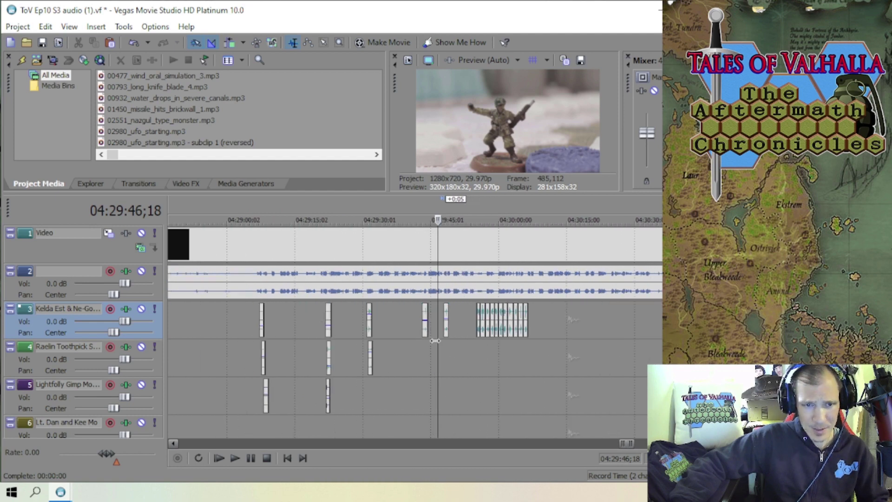
{"action": "scroll", "coordinate": [438, 360], "scroll_direction": "up", "scroll_amount": 6}
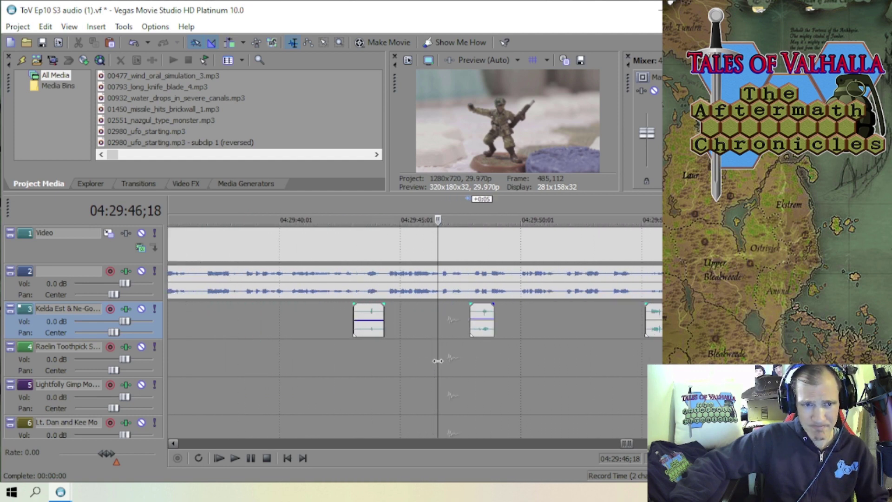
{"action": "left_click", "coordinate": [404, 355]}
{"action": "scroll", "coordinate": [400, 352], "scroll_direction": "up", "scroll_amount": 10}
{"action": "scroll", "coordinate": [402, 355], "scroll_direction": "down", "scroll_amount": 12}
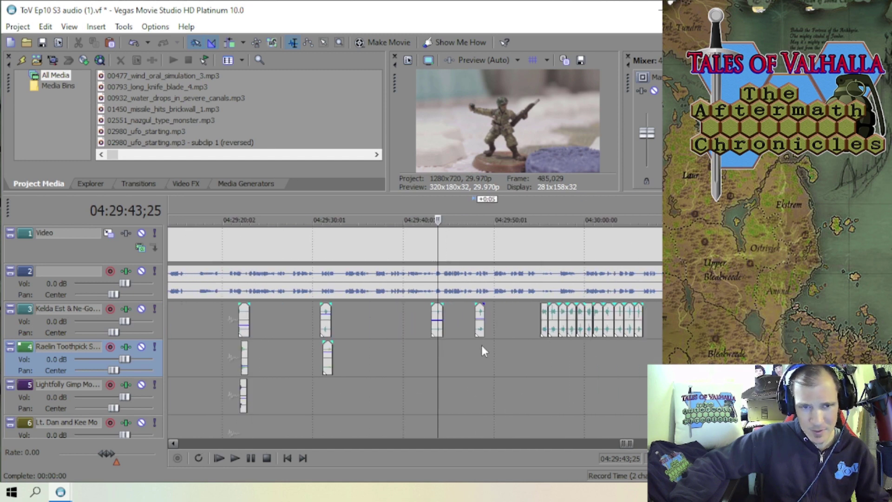
{"action": "scroll", "coordinate": [460, 347], "scroll_direction": "down", "scroll_amount": 3}
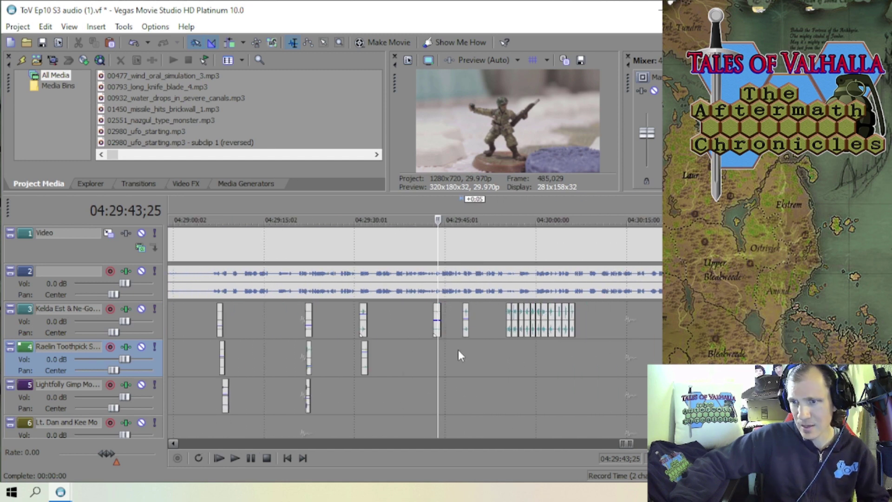
{"action": "scroll", "coordinate": [458, 350], "scroll_direction": "down", "scroll_amount": 4}
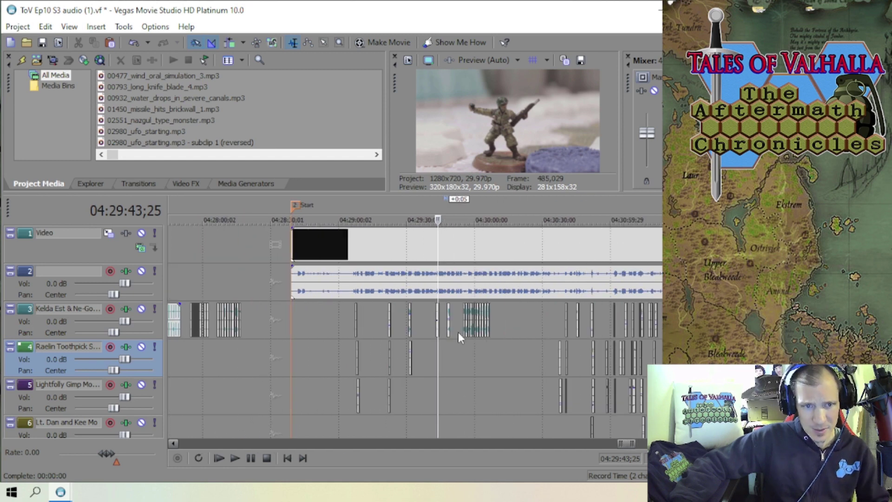
{"action": "scroll", "coordinate": [506, 334], "scroll_direction": "down", "scroll_amount": 5}
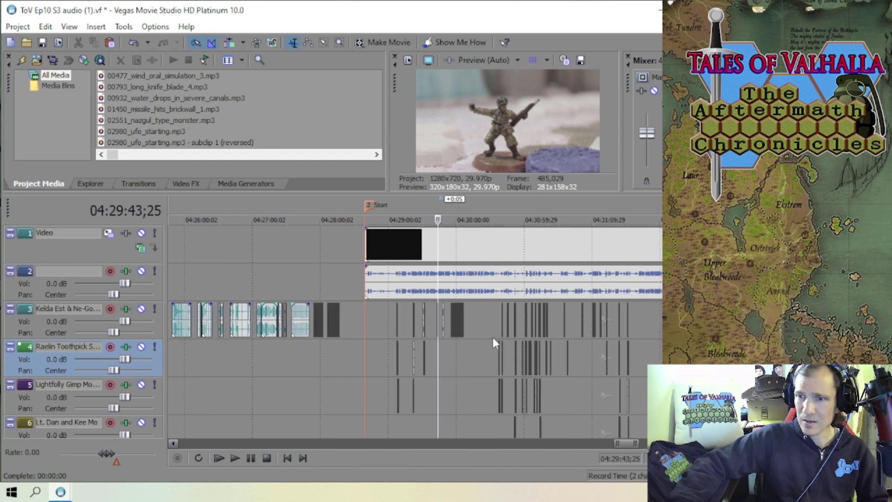
{"action": "scroll", "coordinate": [453, 337], "scroll_direction": "up", "scroll_amount": 5}
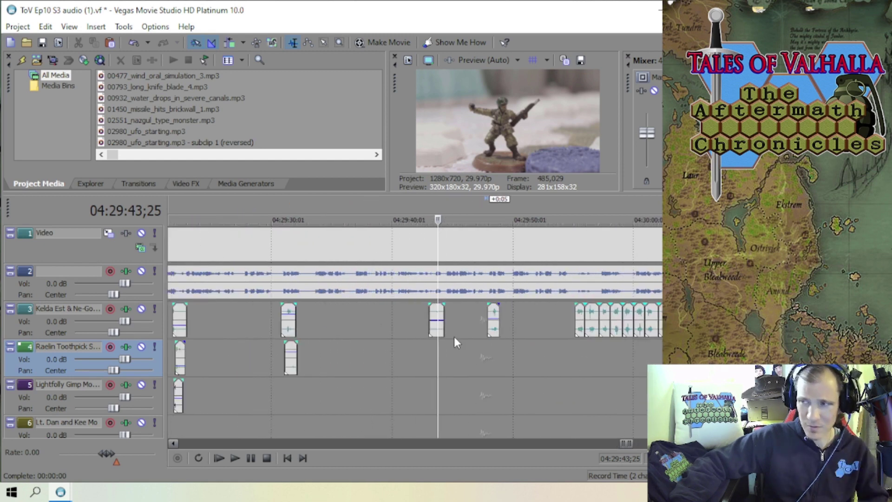
{"action": "scroll", "coordinate": [453, 338], "scroll_direction": "down", "scroll_amount": 3}
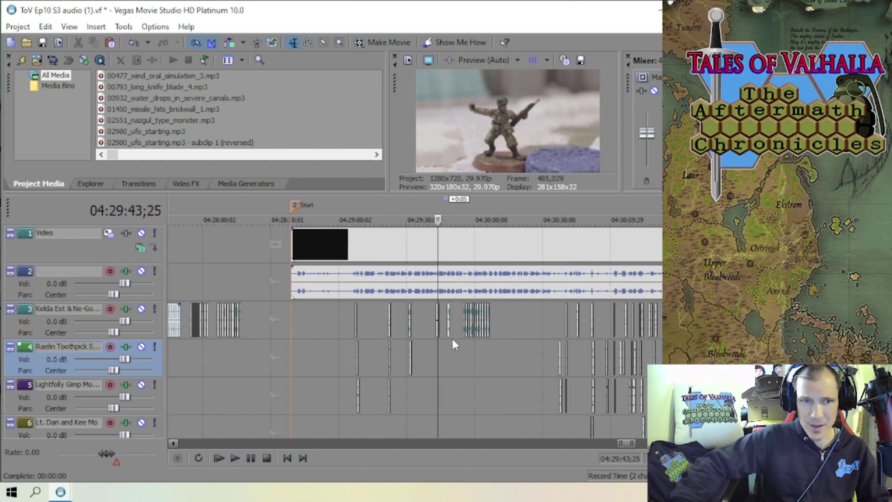
{"action": "scroll", "coordinate": [453, 338], "scroll_direction": "up", "scroll_amount": 3}
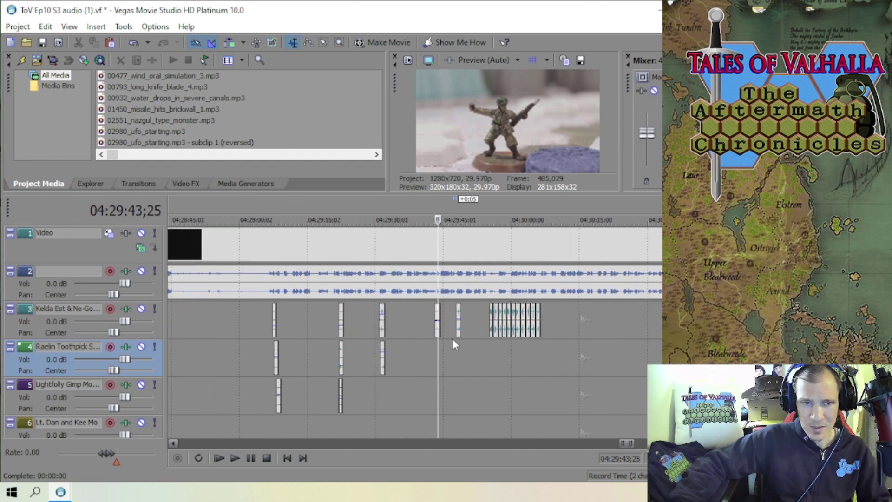
{"action": "scroll", "coordinate": [452, 339], "scroll_direction": "up", "scroll_amount": 2}
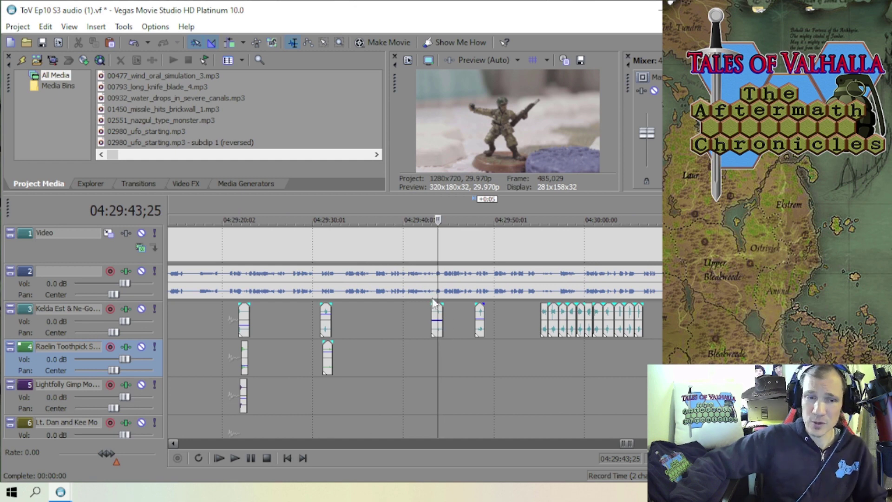
{"action": "scroll", "coordinate": [463, 330], "scroll_direction": "down", "scroll_amount": 5}
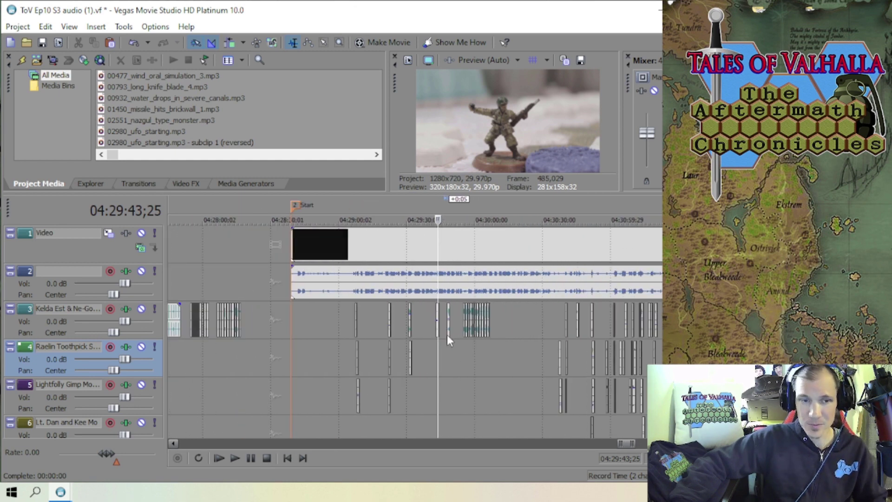
{"action": "scroll", "coordinate": [447, 335], "scroll_direction": "down", "scroll_amount": 2}
{"action": "scroll", "coordinate": [437, 338], "scroll_direction": "up", "scroll_amount": 3}
{"action": "scroll", "coordinate": [483, 362], "scroll_direction": "down", "scroll_amount": 3}
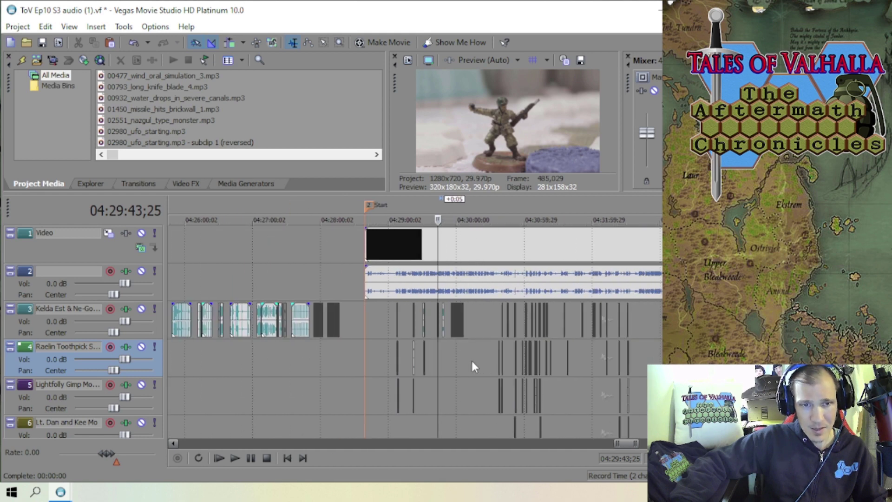
{"action": "scroll", "coordinate": [471, 359], "scroll_direction": "up", "scroll_amount": 2}
{"action": "scroll", "coordinate": [472, 361], "scroll_direction": "up", "scroll_amount": 2}
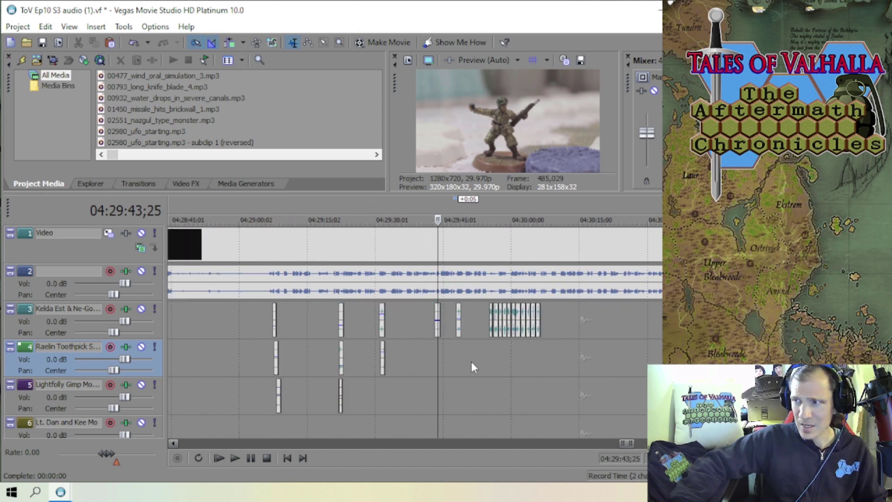
{"action": "scroll", "coordinate": [471, 361], "scroll_direction": "down", "scroll_amount": 2}
{"action": "scroll", "coordinate": [471, 361], "scroll_direction": "up", "scroll_amount": 4}
{"action": "scroll", "coordinate": [470, 362], "scroll_direction": "down", "scroll_amount": 2}
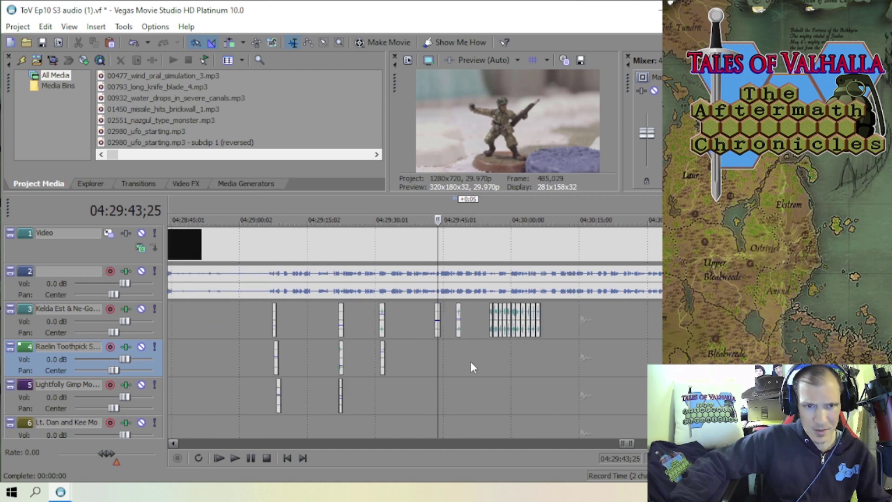
{"action": "scroll", "coordinate": [470, 362], "scroll_direction": "down", "scroll_amount": 2}
{"action": "scroll", "coordinate": [470, 363], "scroll_direction": "up", "scroll_amount": 2}
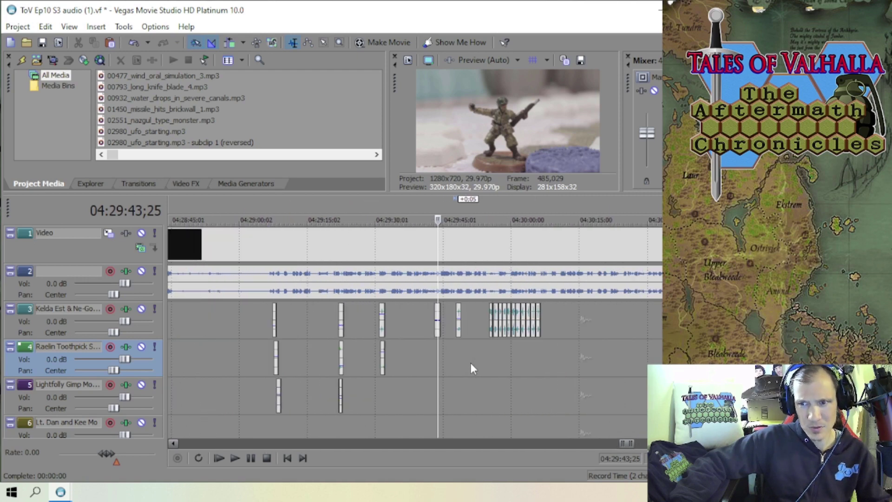
{"action": "scroll", "coordinate": [470, 363], "scroll_direction": "down", "scroll_amount": 2}
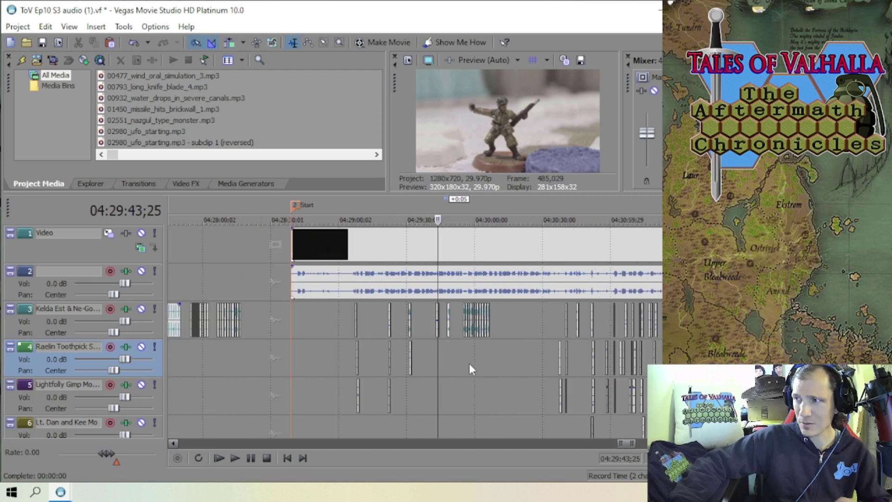
{"action": "scroll", "coordinate": [469, 363], "scroll_direction": "up", "scroll_amount": 1}
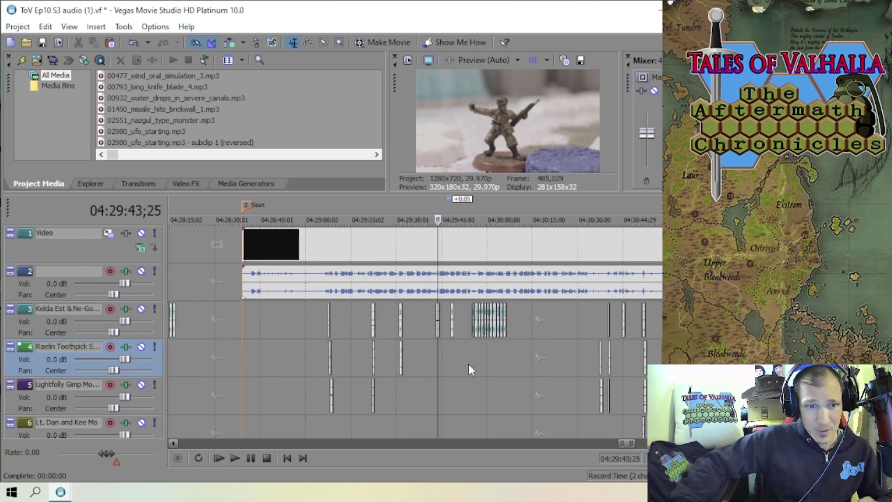
{"action": "scroll", "coordinate": [468, 363], "scroll_direction": "up", "scroll_amount": 2}
{"action": "scroll", "coordinate": [467, 364], "scroll_direction": "down", "scroll_amount": 1}
{"action": "scroll", "coordinate": [467, 364], "scroll_direction": "up", "scroll_amount": 4}
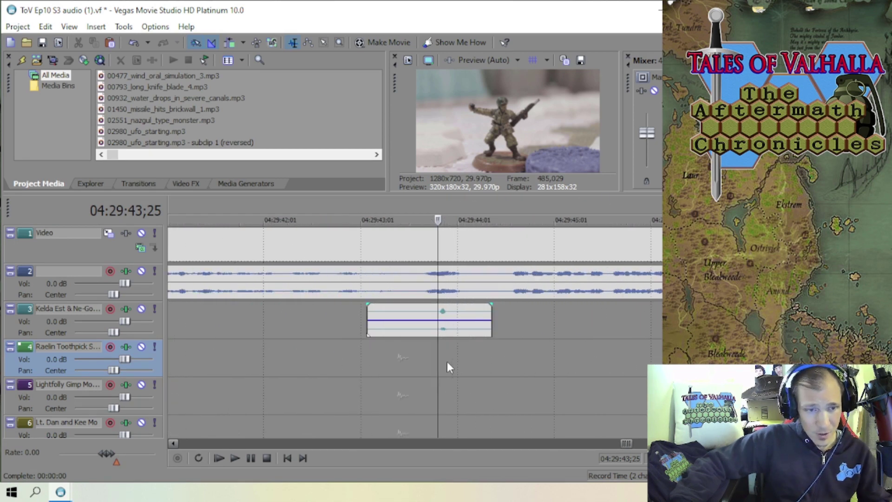
{"action": "scroll", "coordinate": [445, 367], "scroll_direction": "down", "scroll_amount": 2}
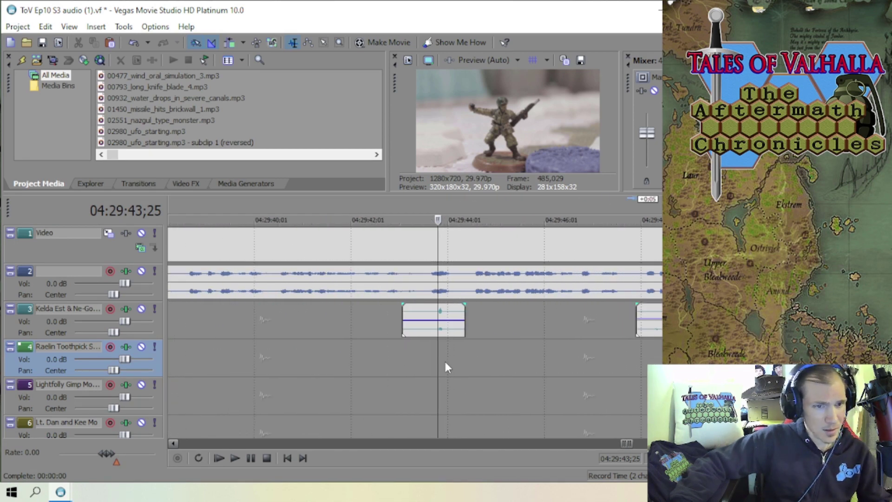
{"action": "scroll", "coordinate": [445, 367], "scroll_direction": "down", "scroll_amount": 3}
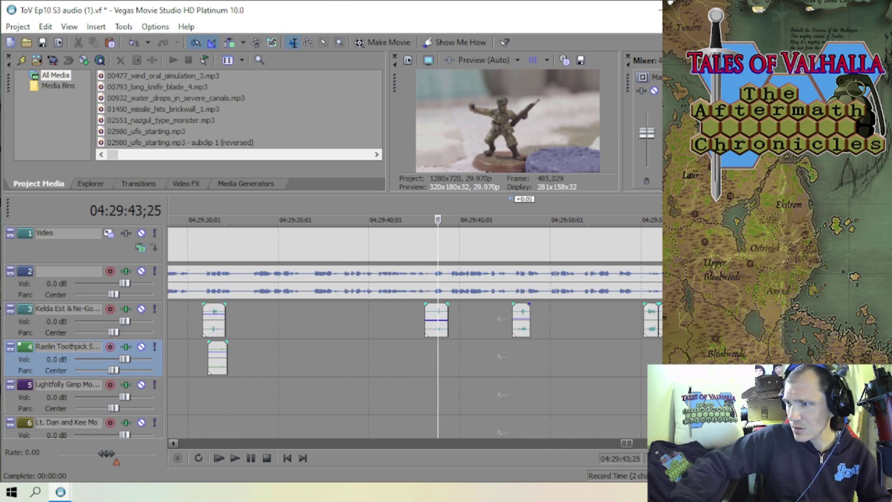
{"action": "scroll", "coordinate": [453, 316], "scroll_direction": "down", "scroll_amount": 3}
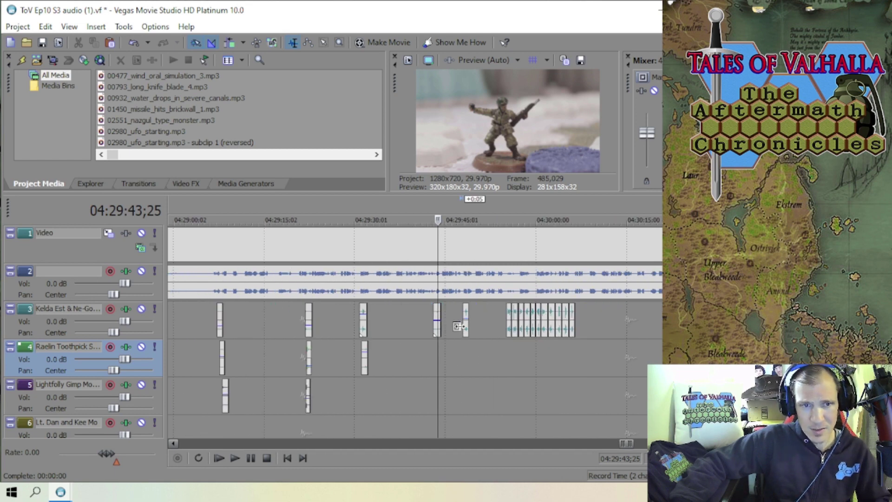
{"action": "scroll", "coordinate": [453, 316], "scroll_direction": "down", "scroll_amount": 2}
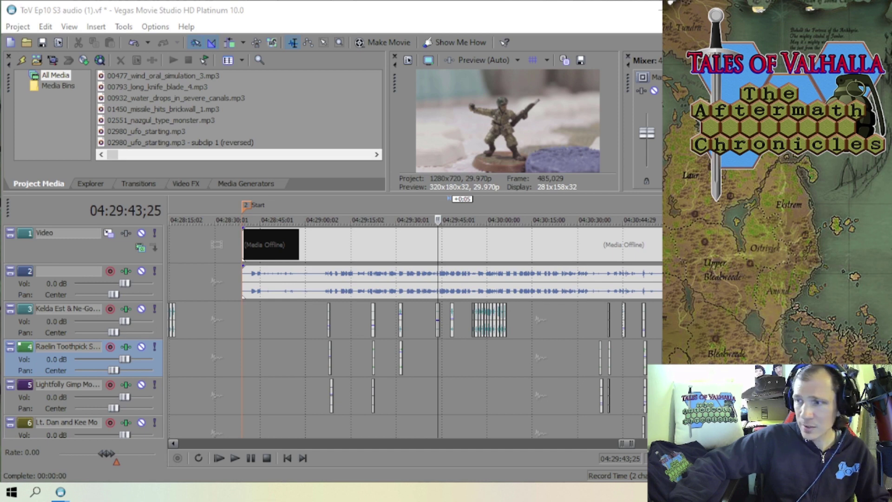
- Move a sound clip out of the waiting group on track 3 so it starts at about 04:29:52
{"action": "scroll", "coordinate": [419, 341], "scroll_direction": "up", "scroll_amount": 8}
{"action": "left_click", "coordinate": [463, 348]}
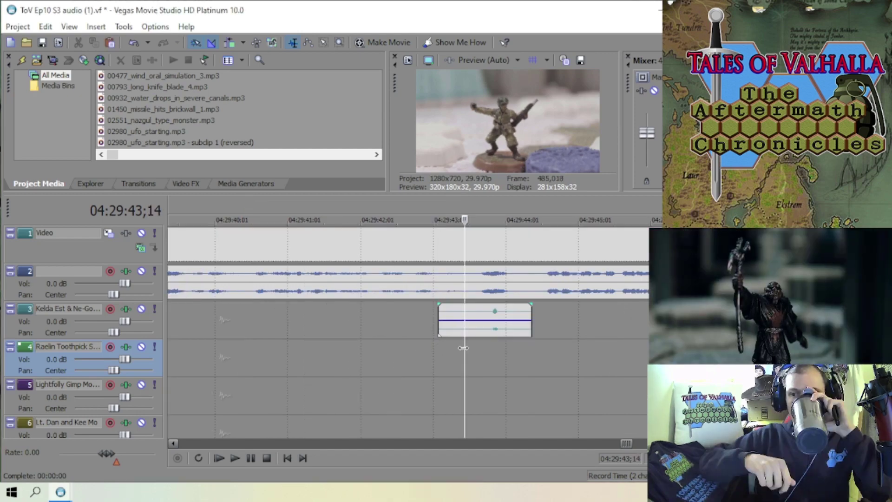
{"action": "scroll", "coordinate": [448, 313], "scroll_direction": "down", "scroll_amount": 5}
{"action": "left_click", "coordinate": [448, 313]}
{"action": "scroll", "coordinate": [400, 364], "scroll_direction": "up", "scroll_amount": 5}
{"action": "scroll", "coordinate": [467, 321], "scroll_direction": "down", "scroll_amount": 5}
{"action": "left_click", "coordinate": [468, 322]}
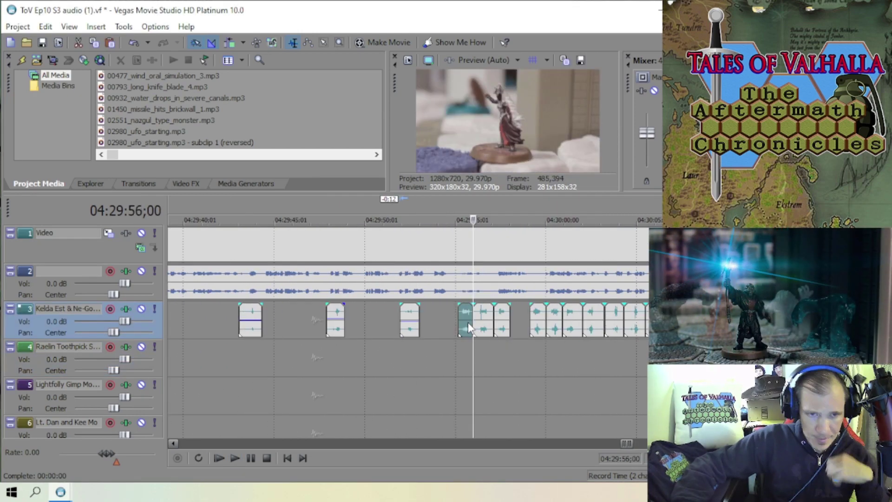
- Position the following sound clips on track 3 at about 04:29:55, 04:29:57 and 04:30:03
{"action": "scroll", "coordinate": [453, 345], "scroll_direction": "down", "scroll_amount": 5}
{"action": "left_click", "coordinate": [421, 350]}
{"action": "scroll", "coordinate": [464, 329], "scroll_direction": "up", "scroll_amount": 3}
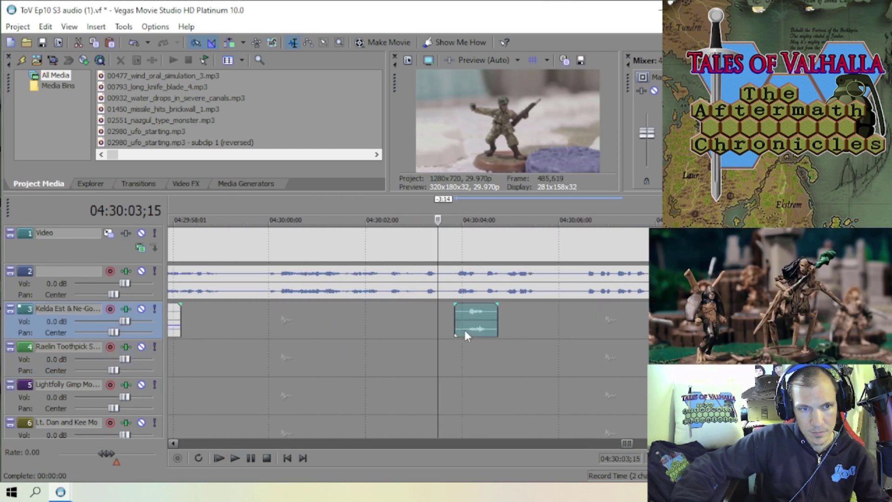
- Place one sound clip on track 3 at about 04:30:08 and another on track 4 at about 04:30:09
{"action": "scroll", "coordinate": [465, 330], "scroll_direction": "down", "scroll_amount": 3}
{"action": "left_click_drag", "start_coordinate": [422, 313], "coordinate": [420, 353]}
{"action": "scroll", "coordinate": [593, 325], "scroll_direction": "down", "scroll_amount": 1}
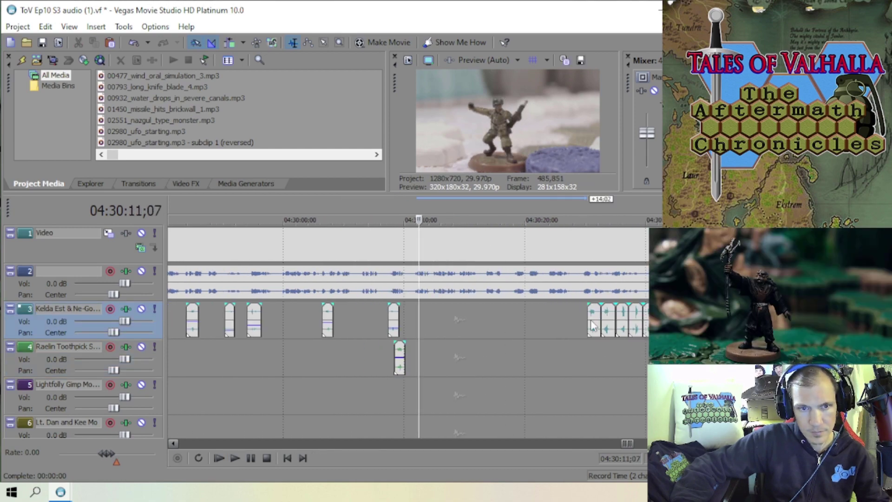
- Position the following sound clips on track 3 at about 04:30:11, 04:30:15, 04:30:17 and 04:30:19
{"action": "scroll", "coordinate": [592, 325], "scroll_direction": "up", "scroll_amount": 2}
{"action": "left_click", "coordinate": [471, 325]}
{"action": "scroll", "coordinate": [471, 324], "scroll_direction": "up", "scroll_amount": 2}
{"action": "left_click", "coordinate": [492, 321]}
{"action": "scroll", "coordinate": [451, 319], "scroll_direction": "up", "scroll_amount": 2}
{"action": "left_click", "coordinate": [451, 319]}
{"action": "scroll", "coordinate": [418, 343], "scroll_direction": "up", "scroll_amount": 2}
{"action": "left_click", "coordinate": [409, 362]}
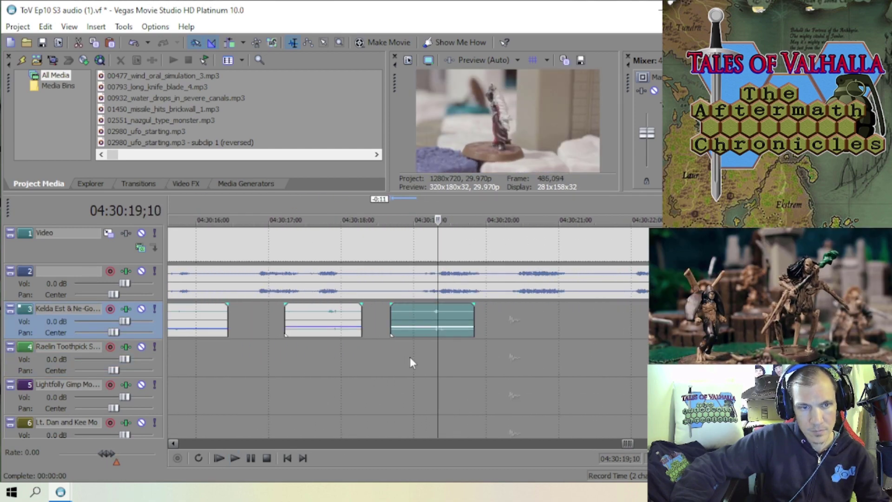
- Place a sound clip on track 4 at about 04:30:20, just after the last clip placed on track 3
{"action": "scroll", "coordinate": [461, 330], "scroll_direction": "down", "scroll_amount": 2}
{"action": "left_click", "coordinate": [461, 330]}
{"action": "scroll", "coordinate": [401, 319], "scroll_direction": "up", "scroll_amount": 2}
{"action": "left_click", "coordinate": [401, 320]}
{"action": "scroll", "coordinate": [458, 346], "scroll_direction": "down", "scroll_amount": 2}
{"action": "left_click", "coordinate": [458, 346]}
{"action": "scroll", "coordinate": [378, 338], "scroll_direction": "down", "scroll_amount": 3}
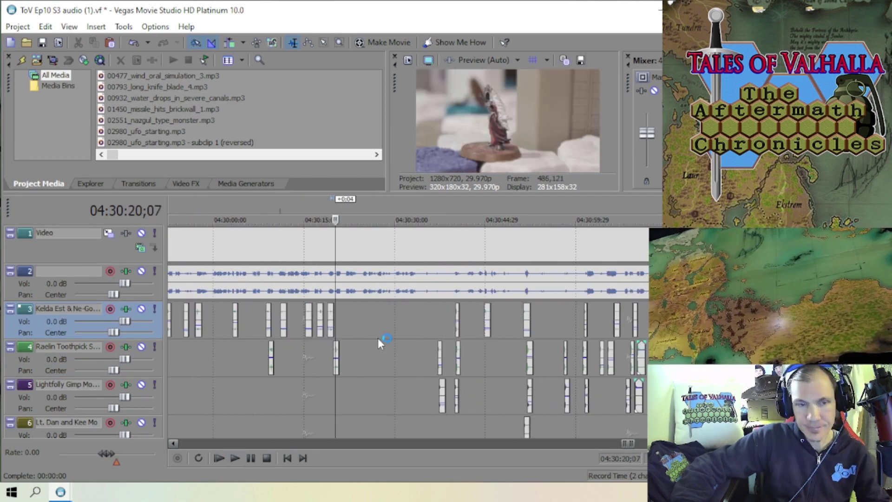
- Save the ToV Ep10 S3 audio (1) project
{"action": "scroll", "coordinate": [377, 338], "scroll_direction": "down", "scroll_amount": 3}
{"action": "key", "text": "ctrl+s"}
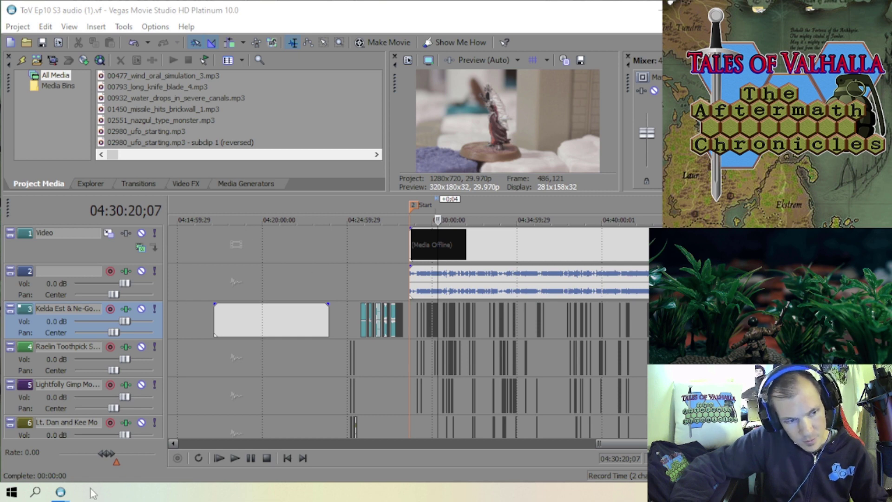
{"action": "mouse_move", "coordinate": [60, 499]}
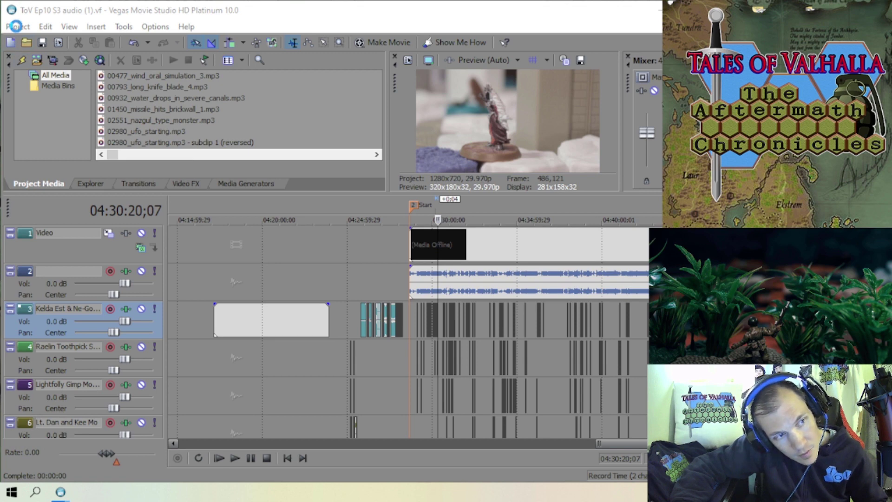
{"action": "left_click", "coordinate": [16, 26]}
{"action": "left_click", "coordinate": [33, 85]}
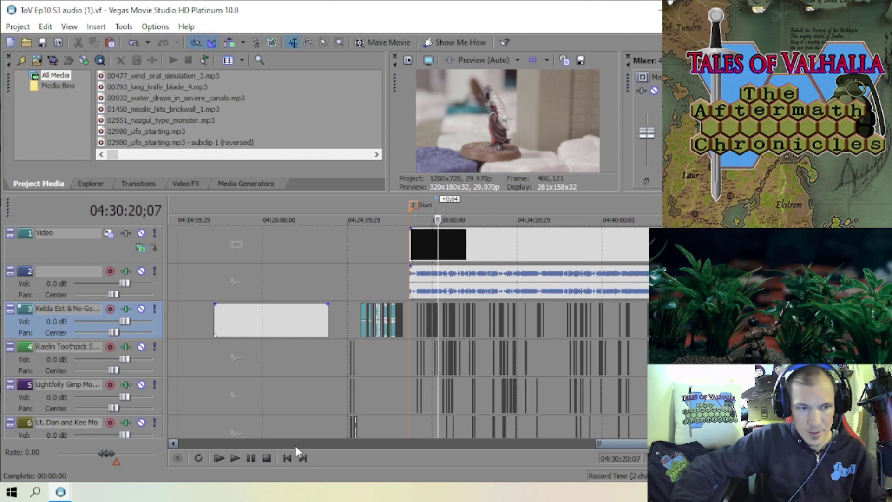
- Switch to the ToV Ep9 S3 audio (1) project and examine the sound clips on the tracks around 01:37:58.19
{"action": "mouse_move", "coordinate": [67, 497]}
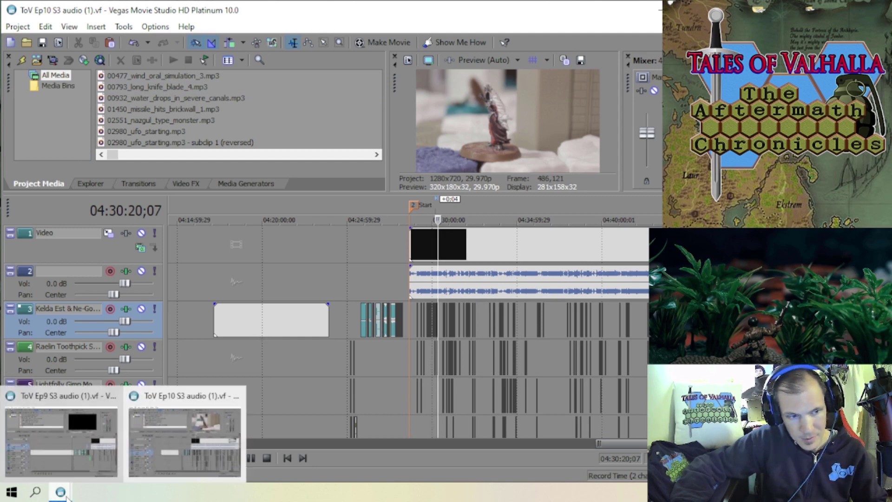
{"action": "left_click", "coordinate": [60, 432]}
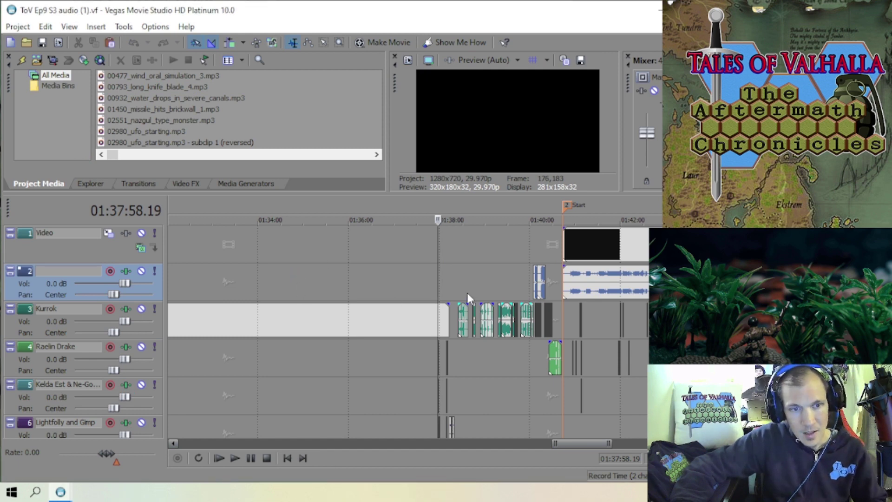
{"action": "scroll", "coordinate": [467, 300], "scroll_direction": "up", "scroll_amount": 2}
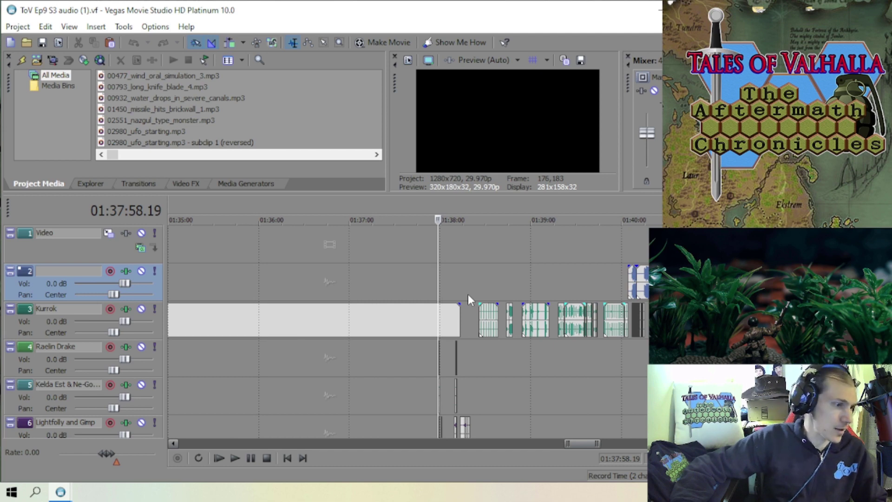
{"action": "scroll", "coordinate": [468, 297], "scroll_direction": "up", "scroll_amount": 3}
{"action": "scroll", "coordinate": [467, 299], "scroll_direction": "down", "scroll_amount": 1}
{"action": "scroll", "coordinate": [468, 300], "scroll_direction": "up", "scroll_amount": 3}
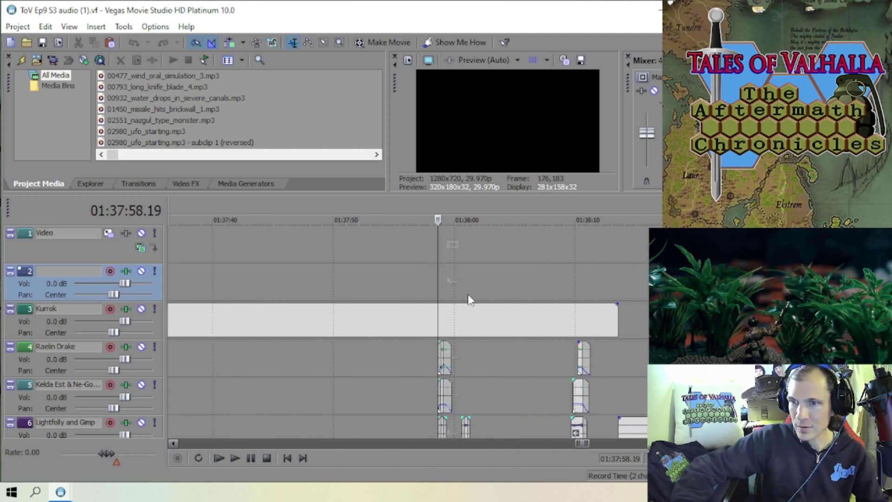
{"action": "scroll", "coordinate": [467, 299], "scroll_direction": "down", "scroll_amount": 1}
{"action": "scroll", "coordinate": [468, 298], "scroll_direction": "up", "scroll_amount": 2}
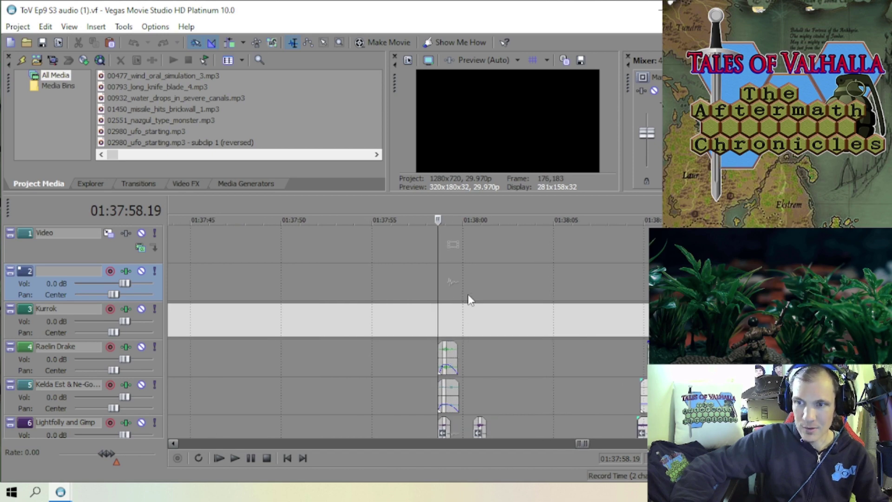
{"action": "scroll", "coordinate": [468, 298], "scroll_direction": "up", "scroll_amount": 1}
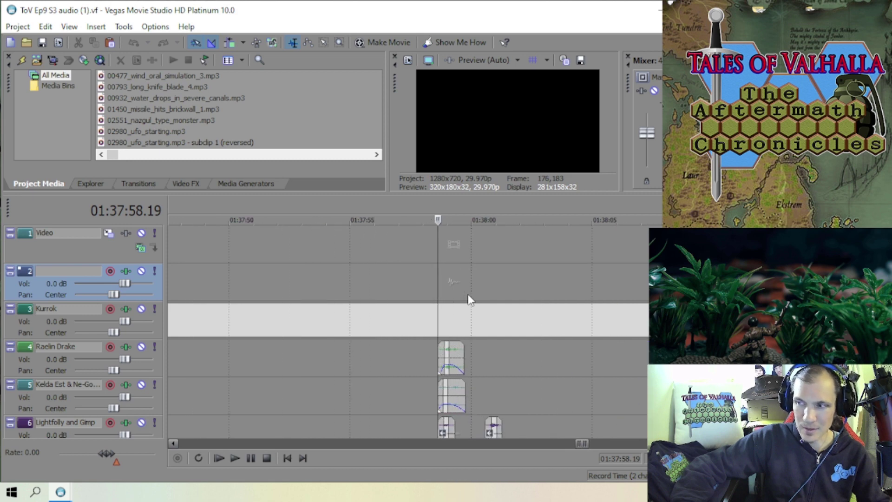
{"action": "scroll", "coordinate": [468, 295], "scroll_direction": "up", "scroll_amount": 2}
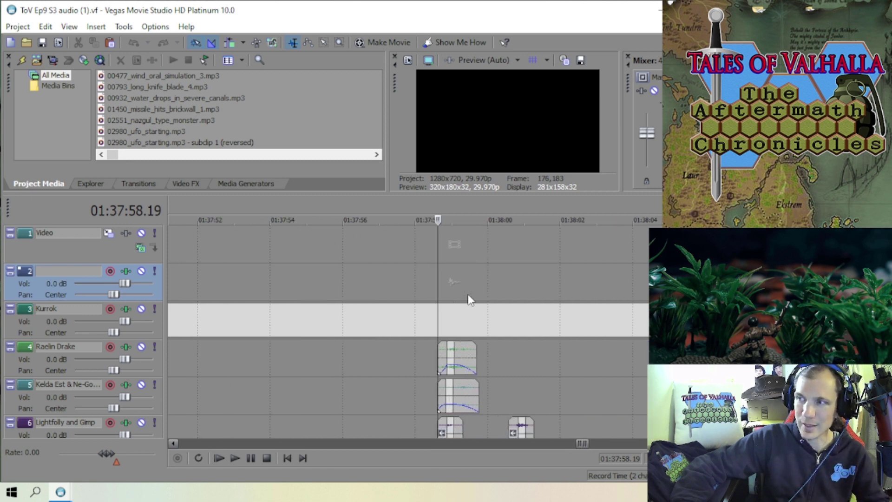
{"action": "scroll", "coordinate": [468, 298], "scroll_direction": "down", "scroll_amount": 1}
{"action": "scroll", "coordinate": [468, 299], "scroll_direction": "up", "scroll_amount": 2}
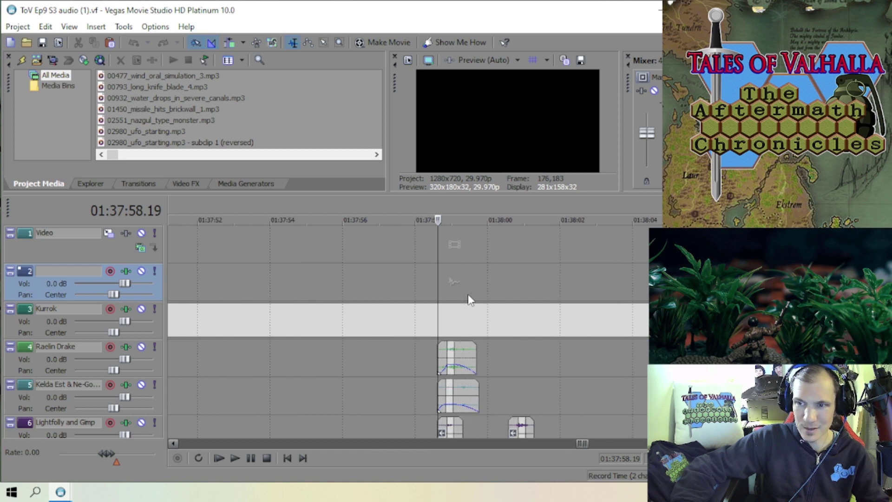
{"action": "scroll", "coordinate": [469, 298], "scroll_direction": "down", "scroll_amount": 3}
{"action": "scroll", "coordinate": [468, 296], "scroll_direction": "down", "scroll_amount": 4}
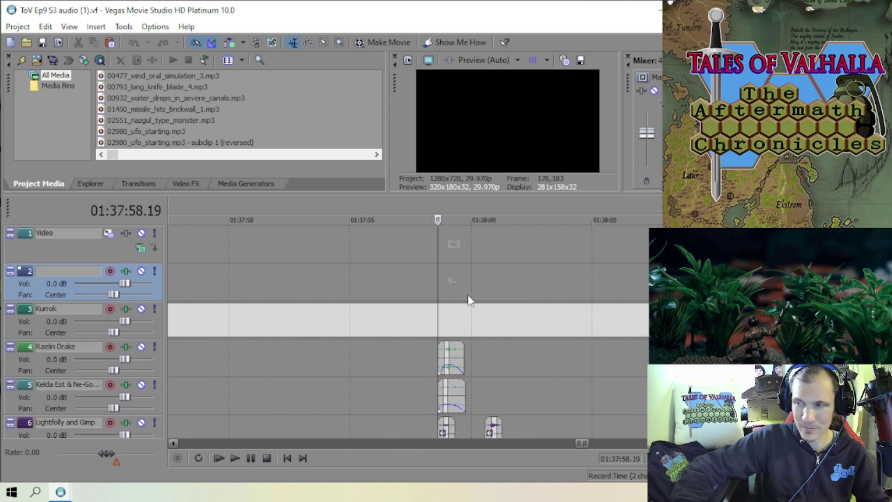
{"action": "scroll", "coordinate": [467, 294], "scroll_direction": "down", "scroll_amount": 2}
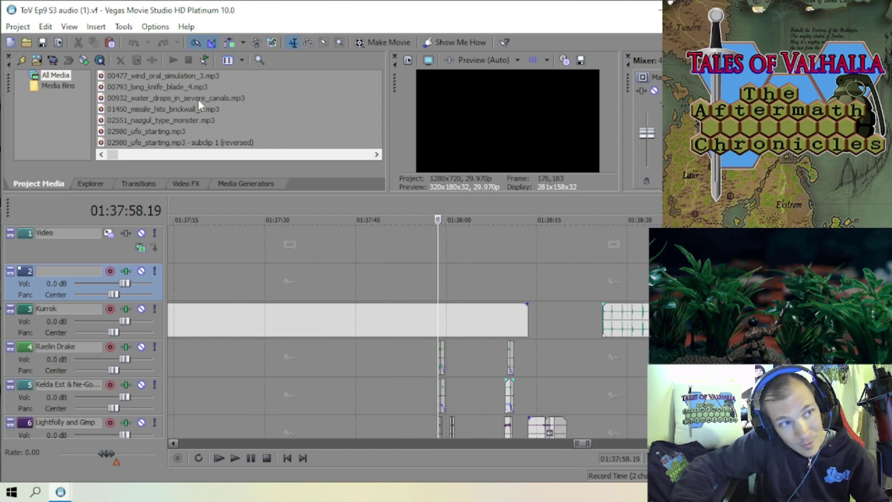
- Save the ToV Ep9 S3 audio (1) project
{"action": "left_click", "coordinate": [17, 27]}
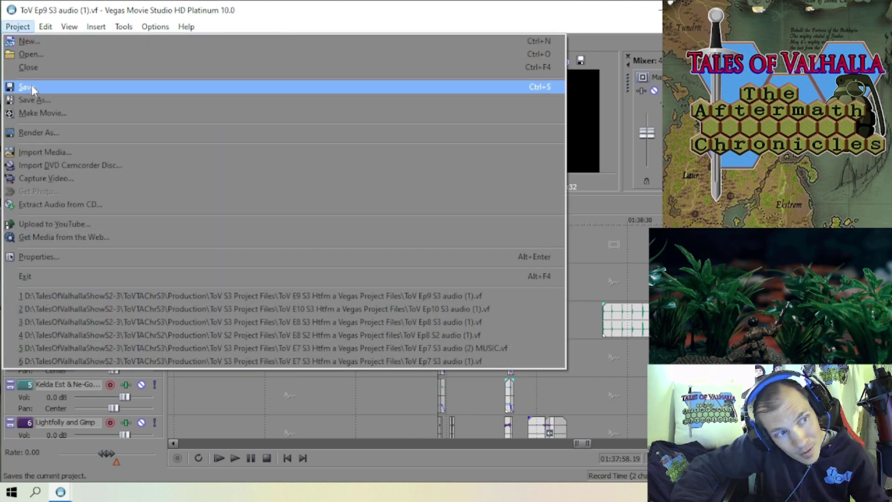
{"action": "left_click", "coordinate": [28, 87]}
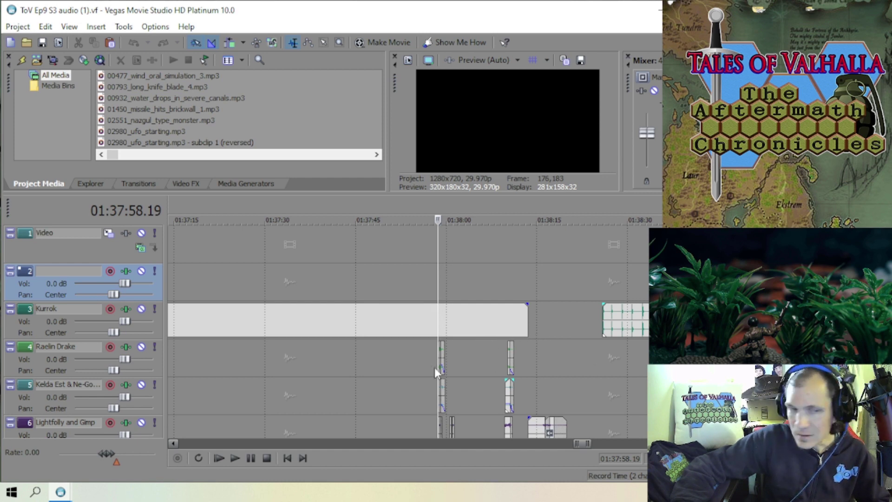
{"action": "scroll", "coordinate": [420, 339], "scroll_direction": "up", "scroll_amount": 6}
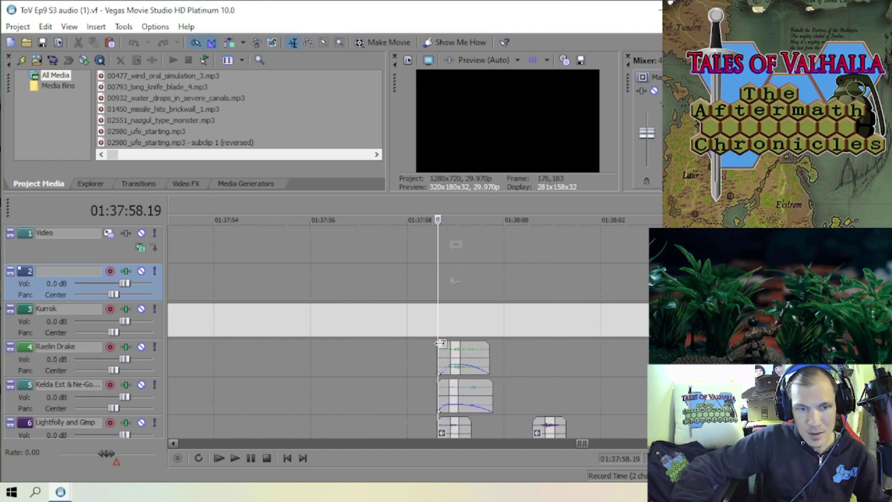
{"action": "scroll", "coordinate": [450, 346], "scroll_direction": "down", "scroll_amount": 6}
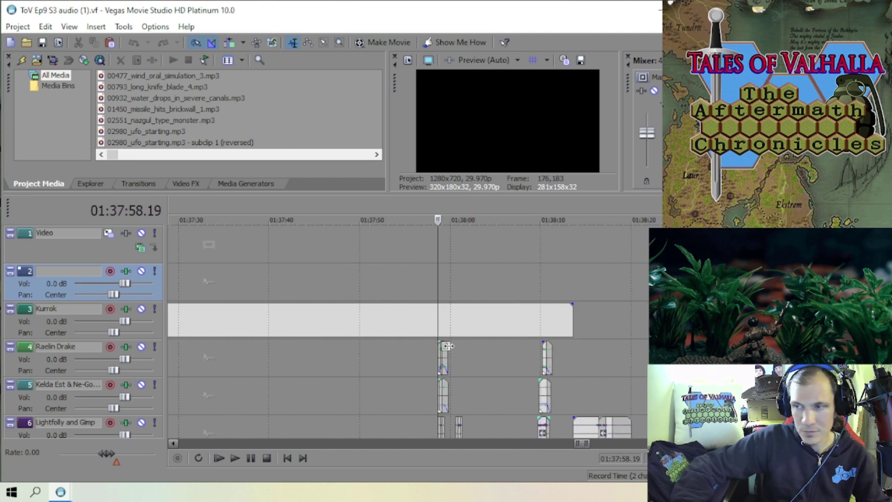
{"action": "scroll", "coordinate": [473, 349], "scroll_direction": "down", "scroll_amount": 12}
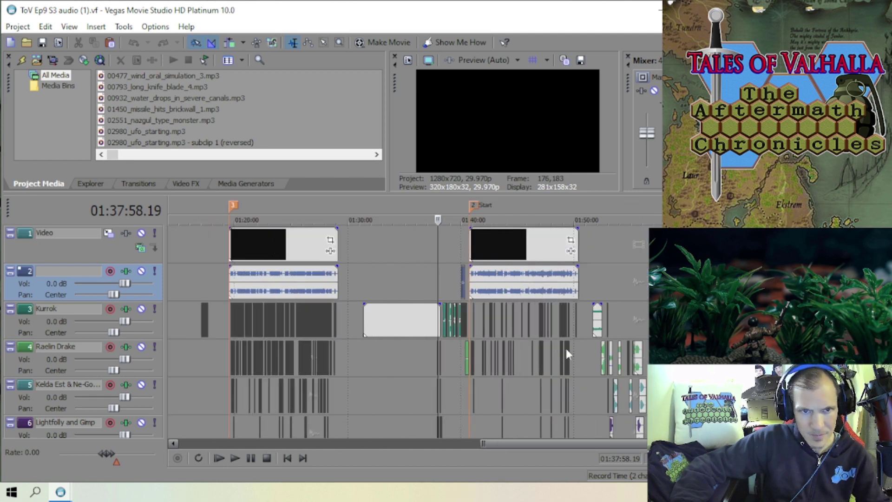
- Move the playhead past the Start marker to 01:41:44.13 and back to 01:41:20.06 to examine the clips there
{"action": "scroll", "coordinate": [519, 346], "scroll_direction": "up", "scroll_amount": 5}
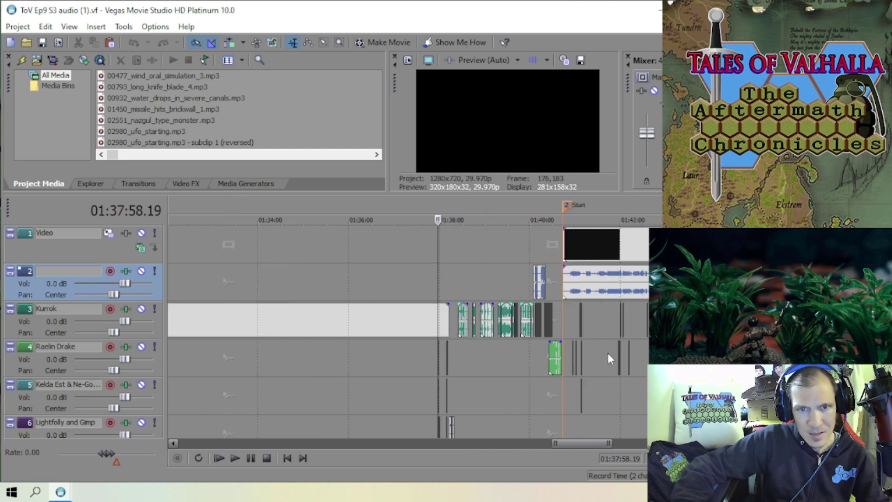
{"action": "left_click", "coordinate": [609, 327]}
{"action": "scroll", "coordinate": [571, 333], "scroll_direction": "up", "scroll_amount": 6}
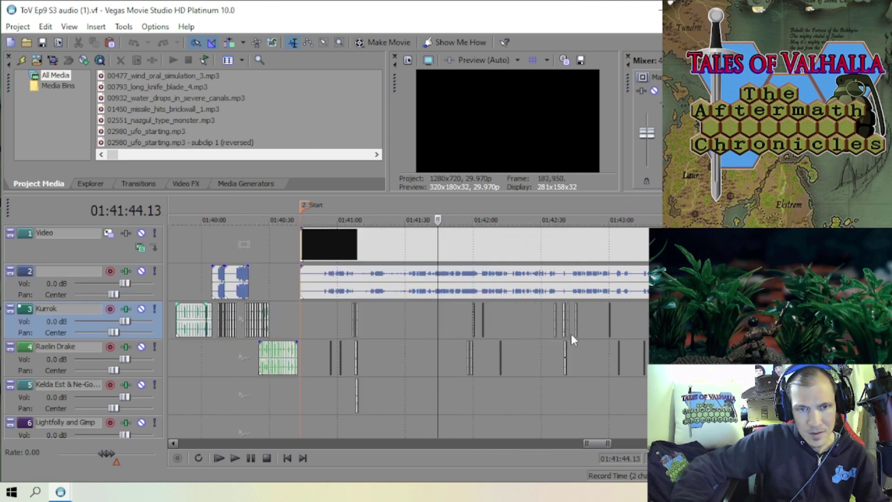
{"action": "scroll", "coordinate": [506, 327], "scroll_direction": "down", "scroll_amount": 5}
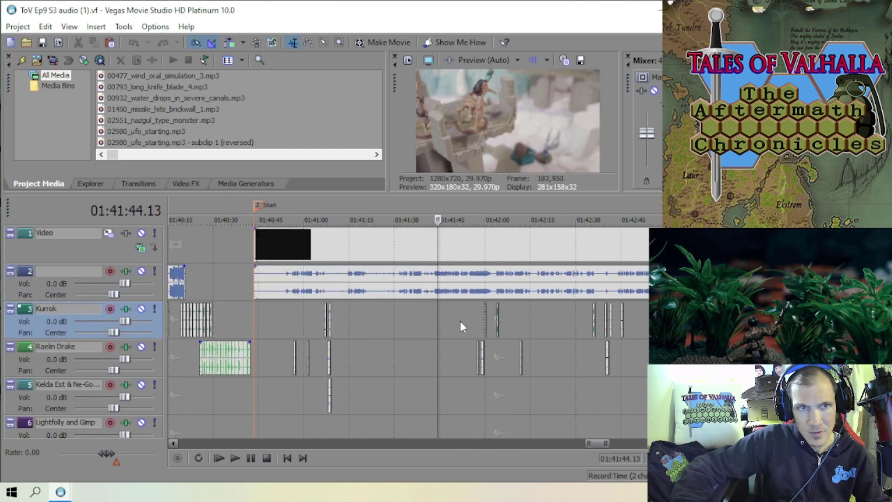
{"action": "left_click", "coordinate": [424, 328]}
{"action": "scroll", "coordinate": [425, 332], "scroll_direction": "up", "scroll_amount": 7}
{"action": "scroll", "coordinate": [392, 329], "scroll_direction": "down", "scroll_amount": 3}
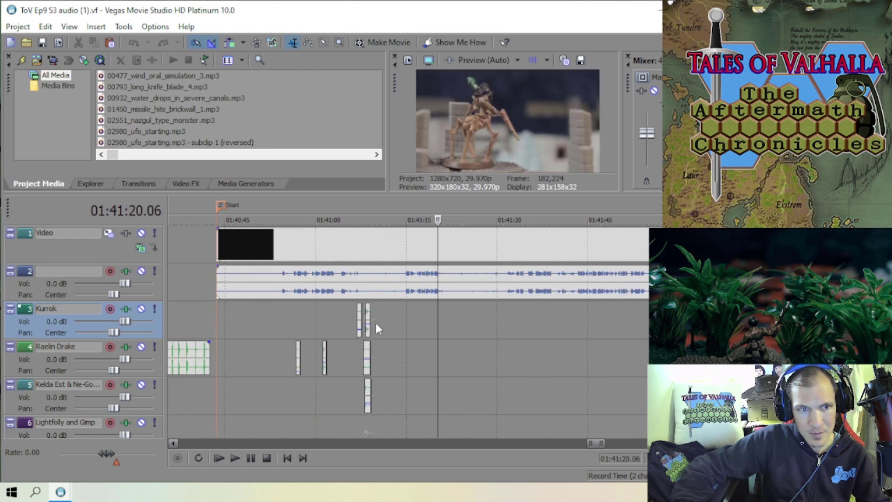
- Move the playhead back through 01:41:05.13 to about 01:41:02 and inspect the video action against the nearby clips
{"action": "left_click", "coordinate": [375, 322]}
{"action": "scroll", "coordinate": [380, 331], "scroll_direction": "up", "scroll_amount": 4}
{"action": "left_click", "coordinate": [271, 367]}
{"action": "scroll", "coordinate": [297, 368], "scroll_direction": "down", "scroll_amount": 2}
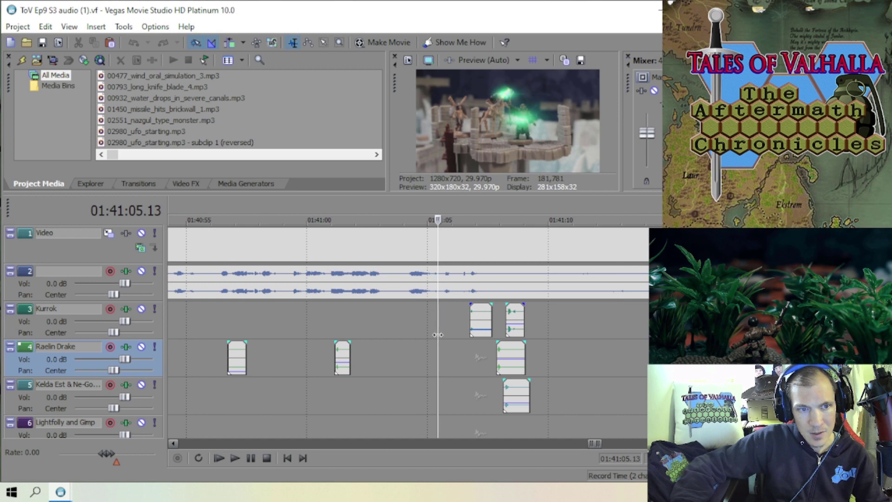
{"action": "left_click_drag", "start_coordinate": [438, 335], "coordinate": [368, 330]}
{"action": "scroll", "coordinate": [368, 331], "scroll_direction": "up", "scroll_amount": 2}
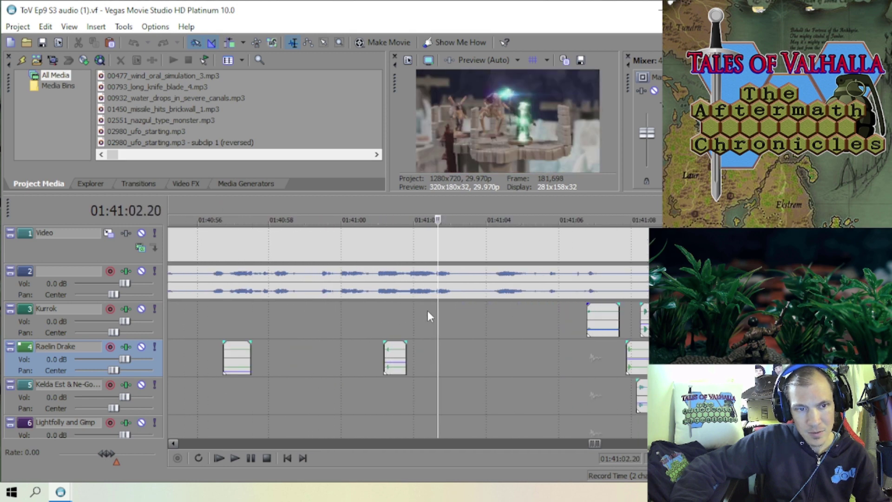
{"action": "left_click_drag", "start_coordinate": [438, 309], "coordinate": [422, 314]}
{"action": "scroll", "coordinate": [361, 347], "scroll_direction": "down", "scroll_amount": 3}
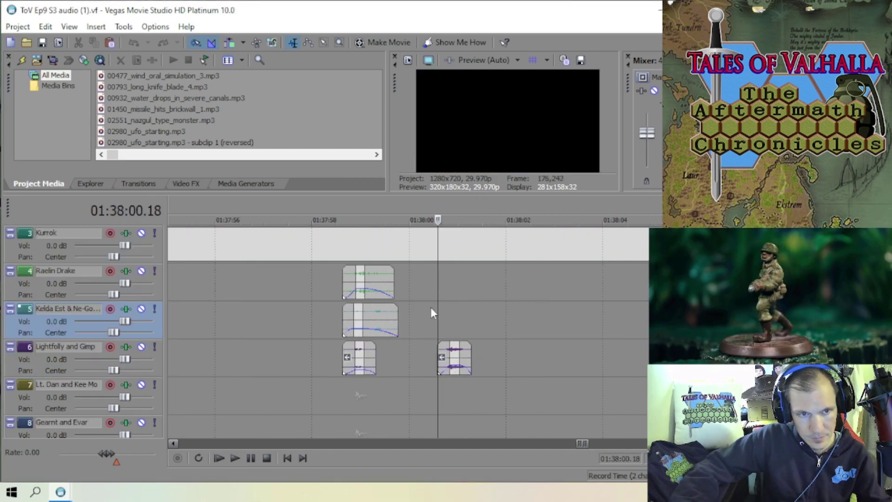
- Paste copies of the grouped sound-effect clips from around 01:38:00 across the character tracks at about 01:41:00 and 01:42:40
{"action": "key", "text": "ctrl+v"}
{"action": "left_click_drag", "start_coordinate": [439, 365], "coordinate": [386, 256]}
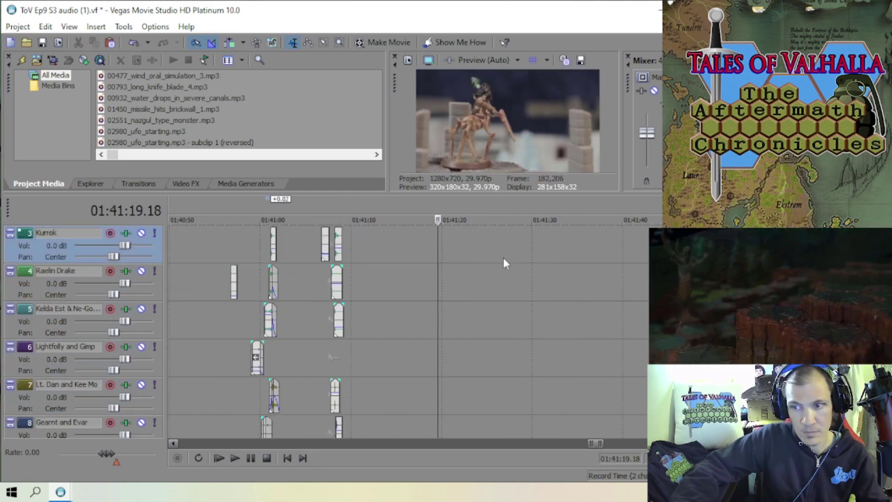
{"action": "left_click", "coordinate": [491, 304]}
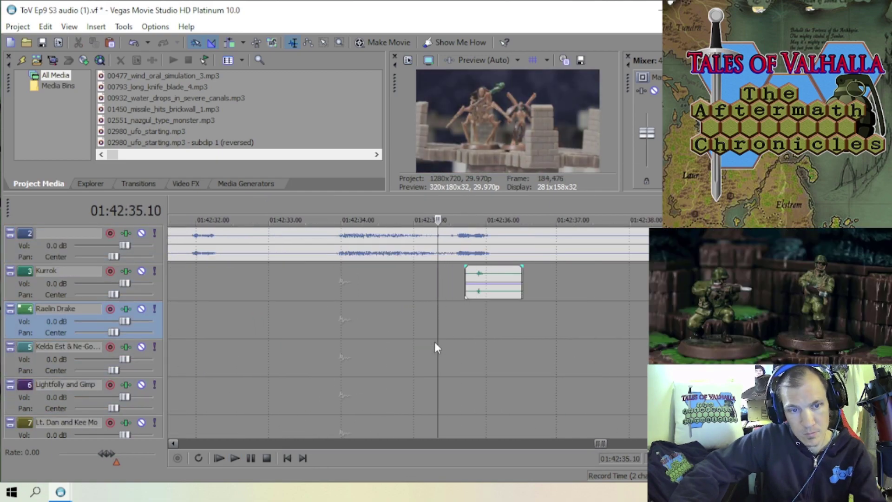
{"action": "left_click_drag", "start_coordinate": [433, 348], "coordinate": [465, 284]}
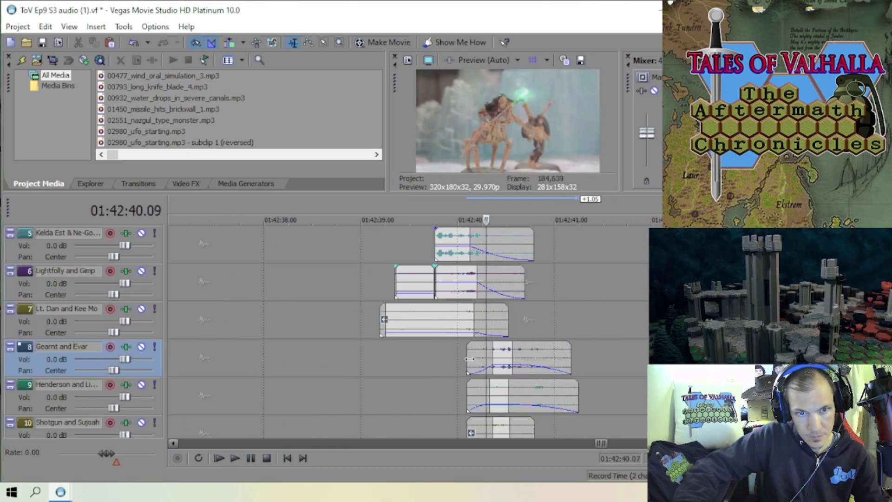
{"action": "left_click", "coordinate": [385, 333]}
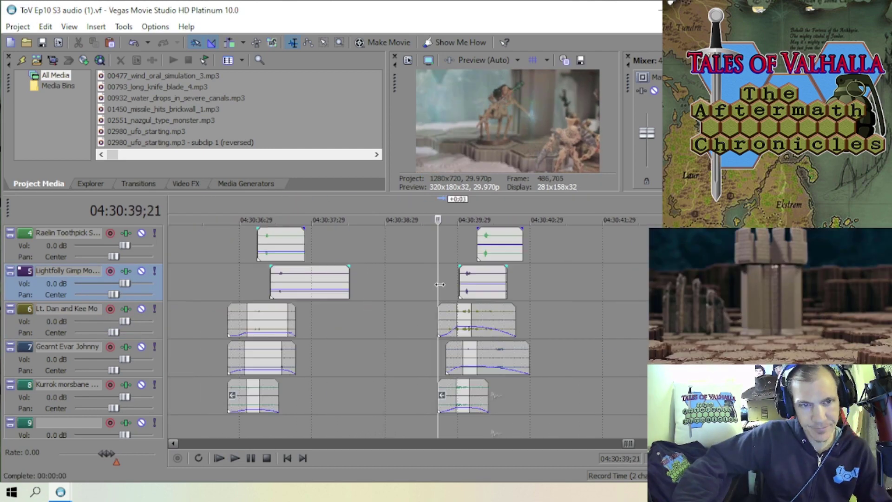
- Examine the sound clips on tracks 4 to 8 around 04:30:39;21 in the ToV Ep10 S3 audio (1) project
{"action": "scroll", "coordinate": [439, 284], "scroll_direction": "up", "scroll_amount": 2}
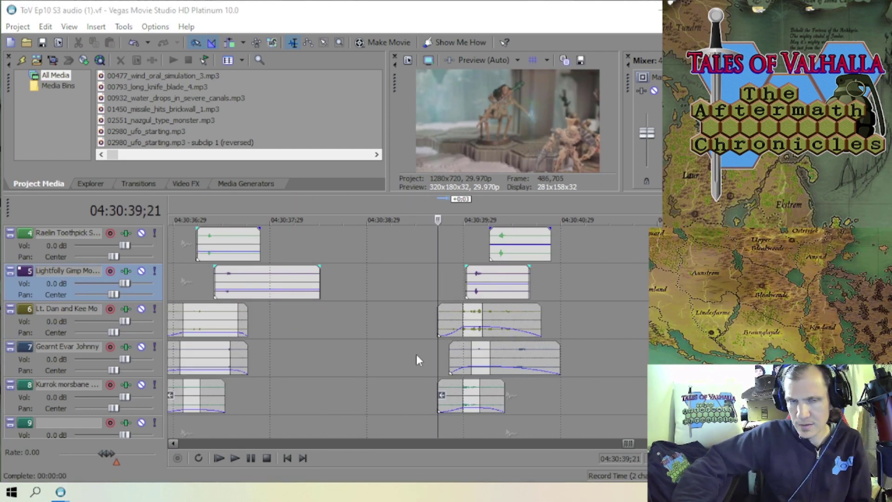
{"action": "scroll", "coordinate": [458, 318], "scroll_direction": "down", "scroll_amount": 3}
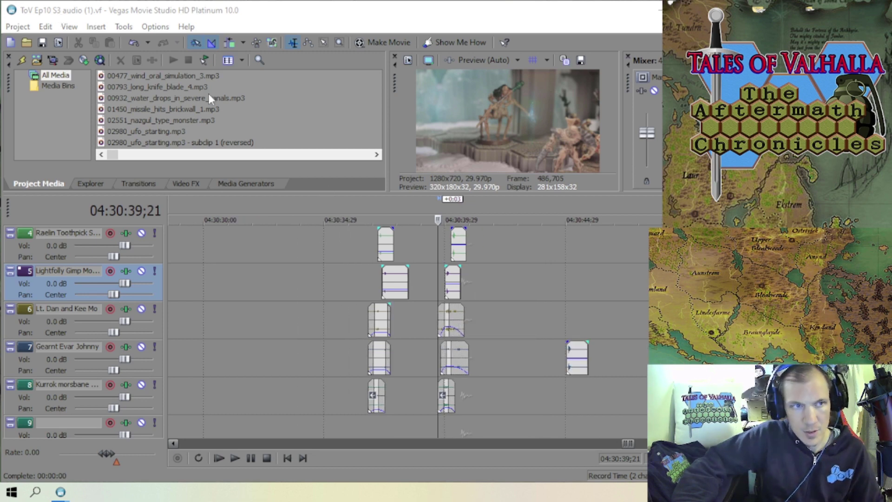
{"action": "scroll", "coordinate": [463, 307], "scroll_direction": "up", "scroll_amount": 3}
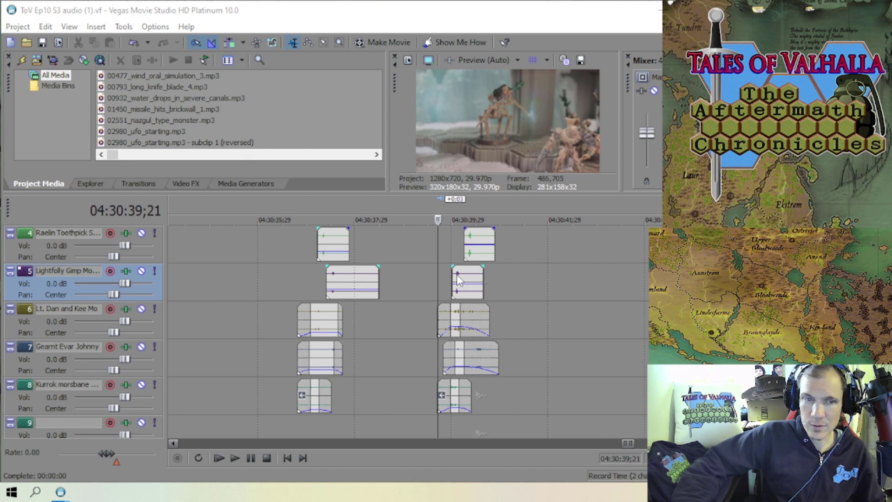
{"action": "scroll", "coordinate": [456, 275], "scroll_direction": "down", "scroll_amount": 5}
{"action": "scroll", "coordinate": [457, 276], "scroll_direction": "down", "scroll_amount": 3}
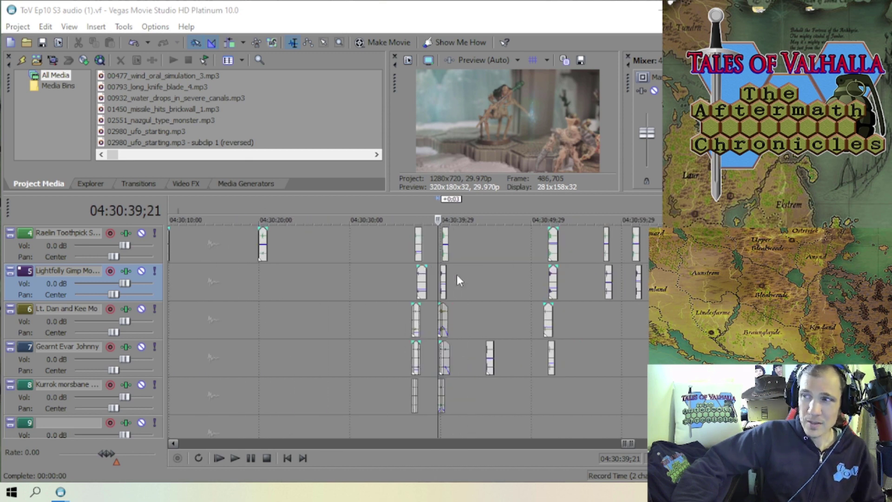
{"action": "scroll", "coordinate": [457, 275], "scroll_direction": "down", "scroll_amount": 3}
{"action": "scroll", "coordinate": [457, 276], "scroll_direction": "up", "scroll_amount": 3}
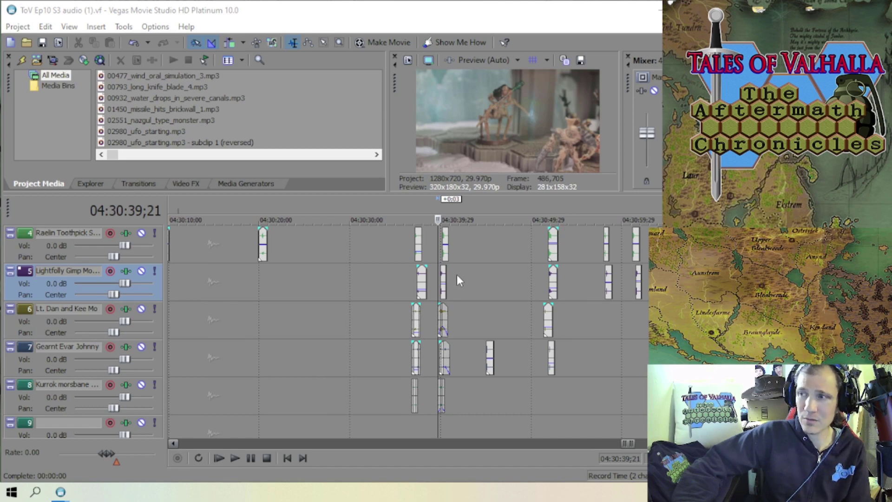
{"action": "scroll", "coordinate": [457, 276], "scroll_direction": "up", "scroll_amount": 6}
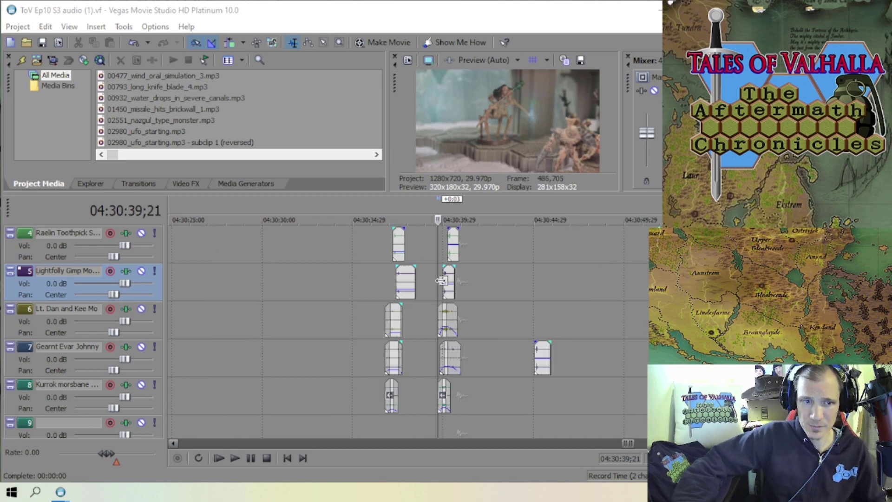
{"action": "scroll", "coordinate": [460, 291], "scroll_direction": "up", "scroll_amount": 4}
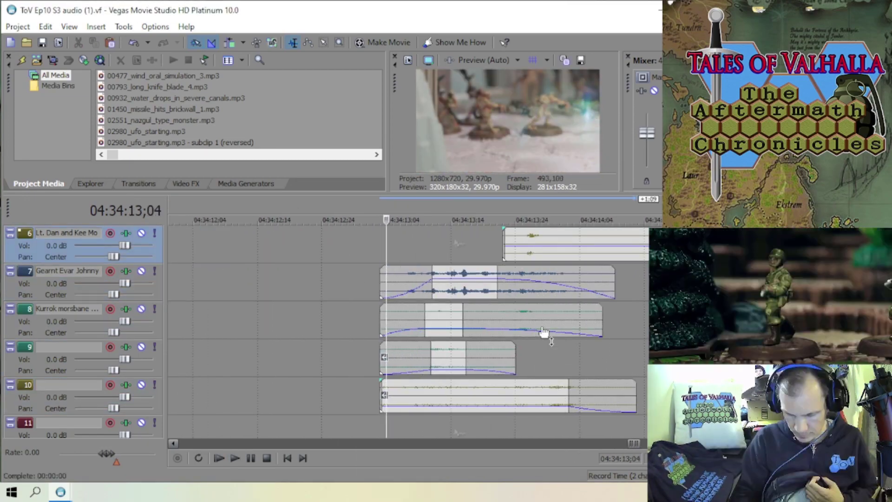
{"action": "left_click", "coordinate": [422, 360]}
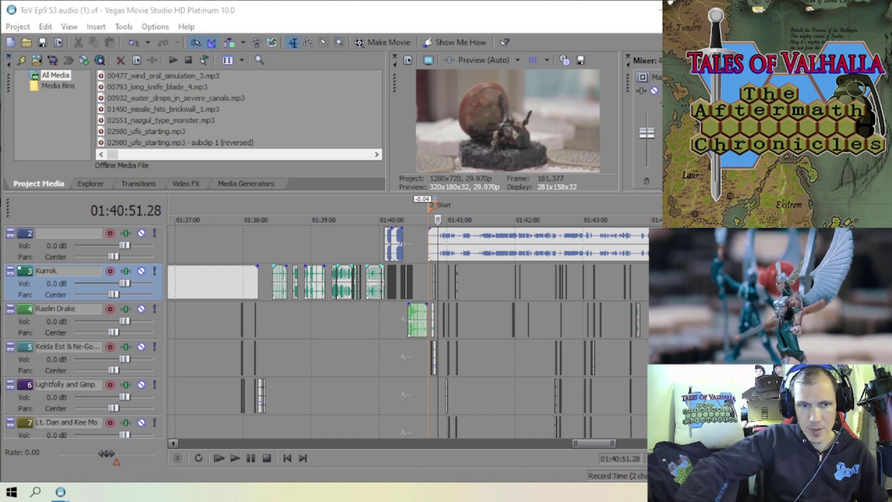
- Examine the clip layout on tracks 2 to 7 around the Start marker at 01:40:51.28 in the ToV Ep9 S3 audio (1) project
{"action": "scroll", "coordinate": [524, 364], "scroll_direction": "down", "scroll_amount": 4}
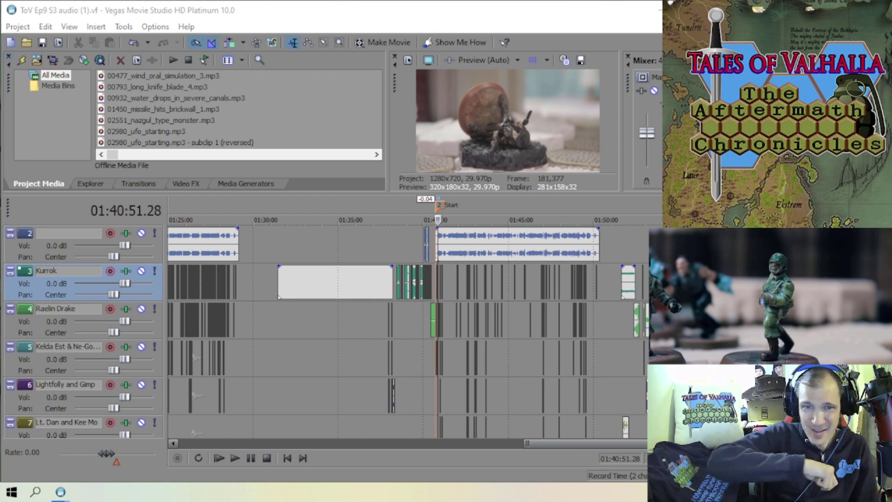
{"action": "scroll", "coordinate": [492, 346], "scroll_direction": "down", "scroll_amount": 1}
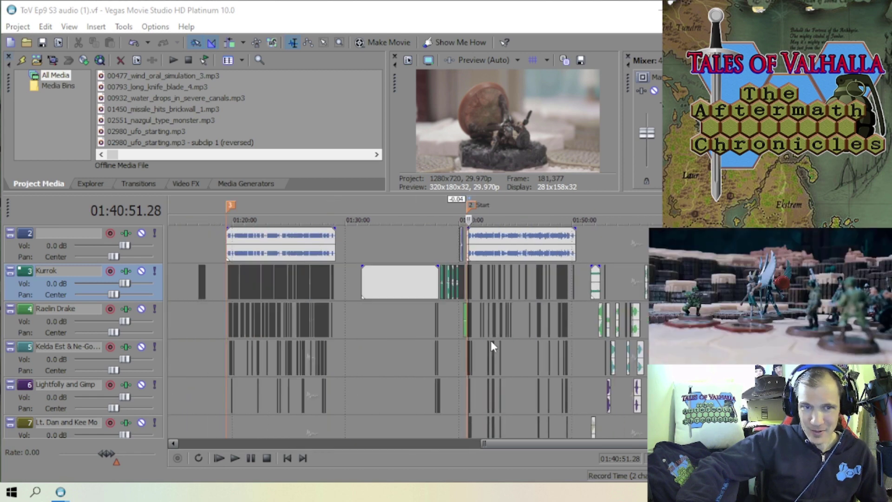
{"action": "scroll", "coordinate": [492, 346], "scroll_direction": "up", "scroll_amount": 2}
{"action": "scroll", "coordinate": [491, 343], "scroll_direction": "down", "scroll_amount": 2}
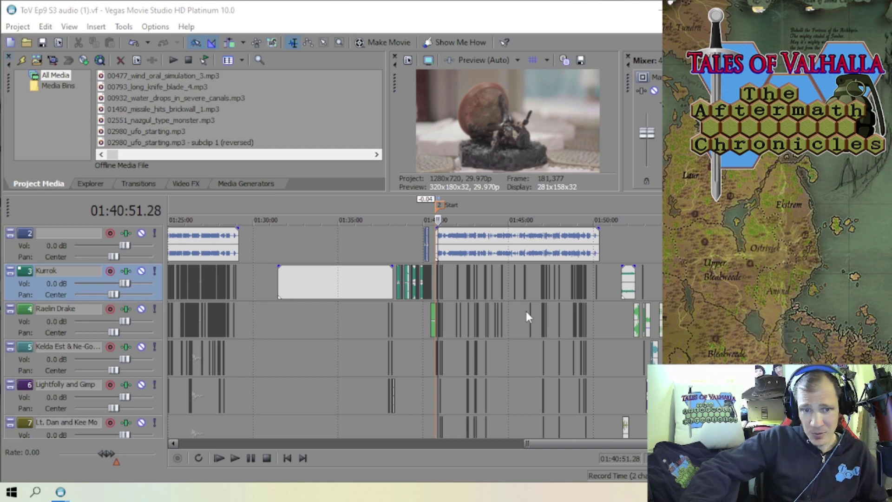
{"action": "scroll", "coordinate": [531, 318], "scroll_direction": "up", "scroll_amount": 1}
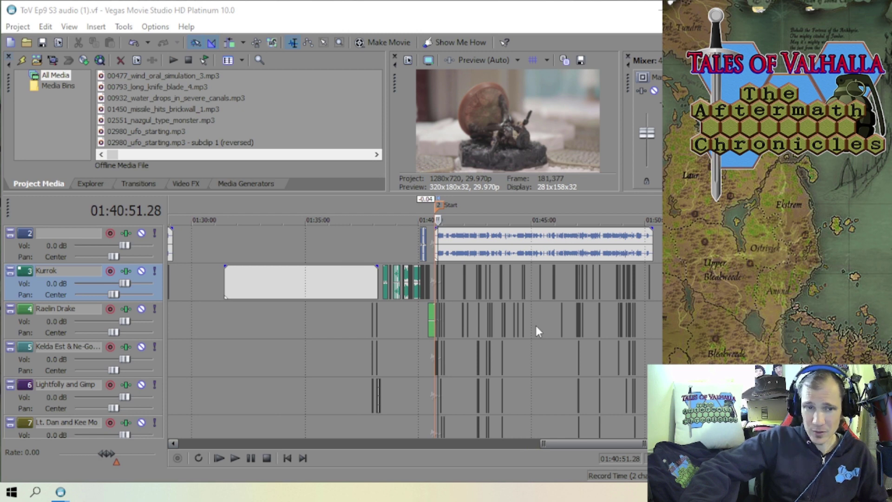
{"action": "scroll", "coordinate": [536, 328], "scroll_direction": "up", "scroll_amount": 2}
{"action": "scroll", "coordinate": [536, 326], "scroll_direction": "down", "scroll_amount": 3}
{"action": "scroll", "coordinate": [526, 347], "scroll_direction": "up", "scroll_amount": 3}
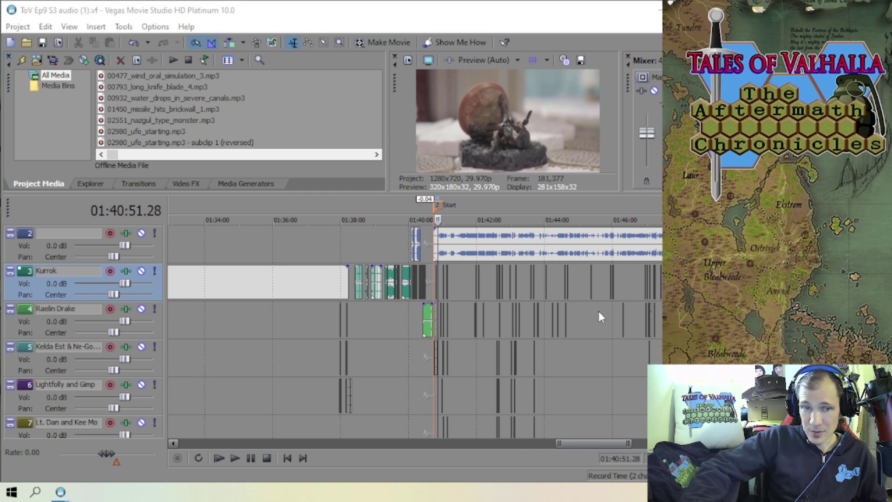
{"action": "scroll", "coordinate": [599, 312], "scroll_direction": "down", "scroll_amount": 3}
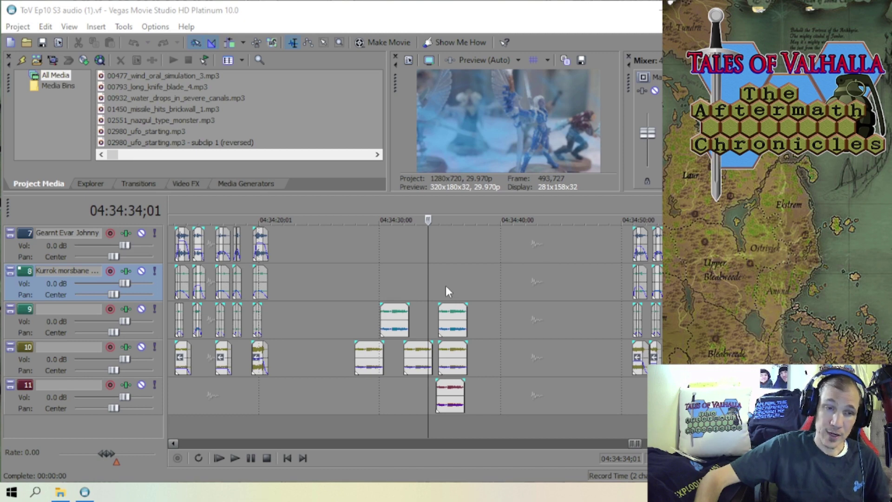
- Examine the sound clips on tracks 4 to 11 around 04:34:34;01 and 04:34:35;07 in the ToV Ep10 S3 audio (1) project
{"action": "scroll", "coordinate": [446, 285], "scroll_direction": "down", "scroll_amount": 2}
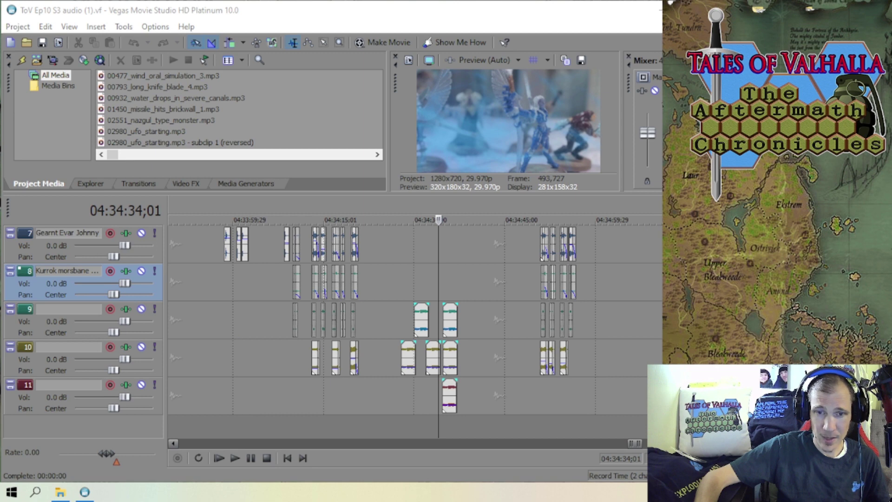
{"action": "scroll", "coordinate": [543, 370], "scroll_direction": "up", "scroll_amount": 3}
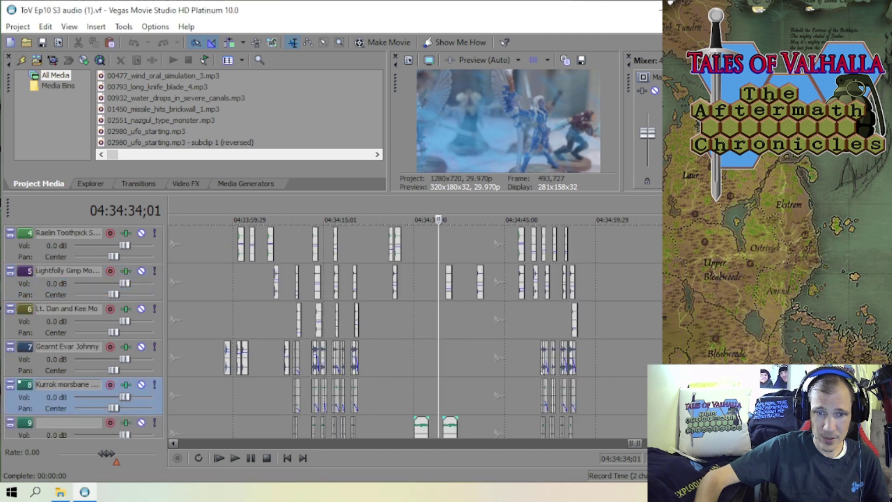
{"action": "scroll", "coordinate": [520, 369], "scroll_direction": "up", "scroll_amount": 5}
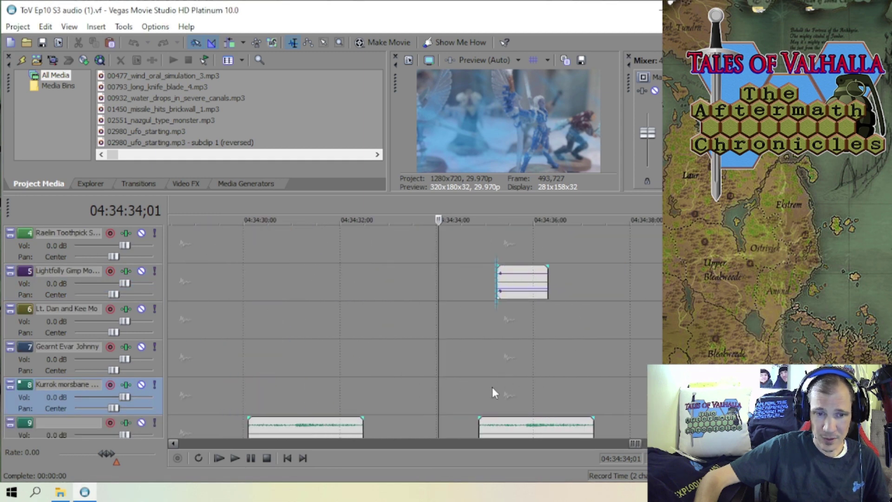
{"action": "scroll", "coordinate": [492, 388], "scroll_direction": "down", "scroll_amount": 2}
{"action": "scroll", "coordinate": [429, 351], "scroll_direction": "down", "scroll_amount": 2}
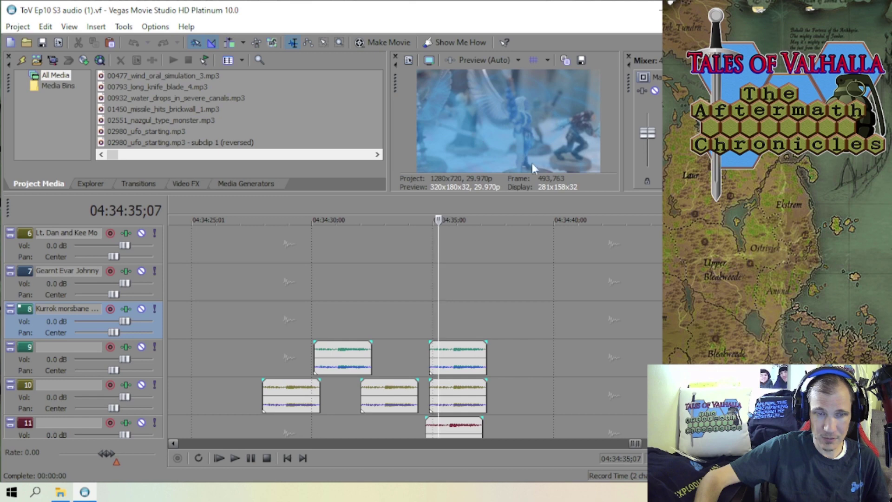
{"action": "scroll", "coordinate": [477, 304], "scroll_direction": "down", "scroll_amount": 3}
{"action": "scroll", "coordinate": [475, 303], "scroll_direction": "up", "scroll_amount": 5}
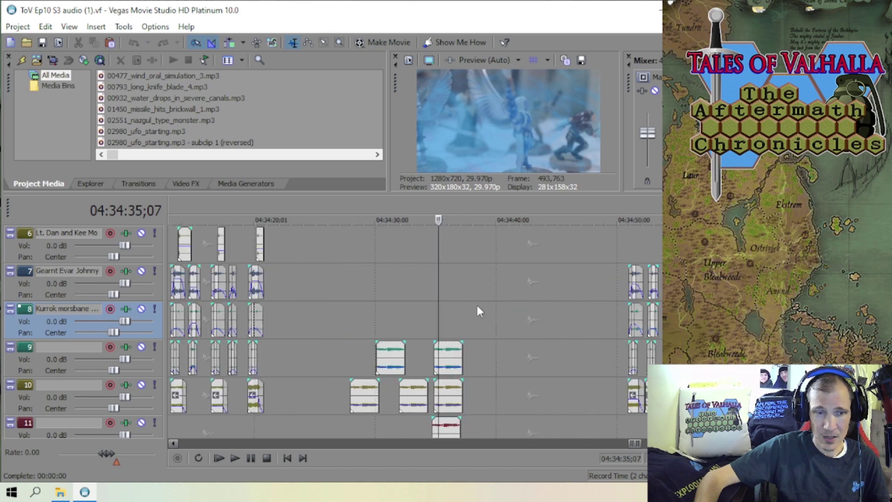
{"action": "scroll", "coordinate": [478, 307], "scroll_direction": "down", "scroll_amount": 3}
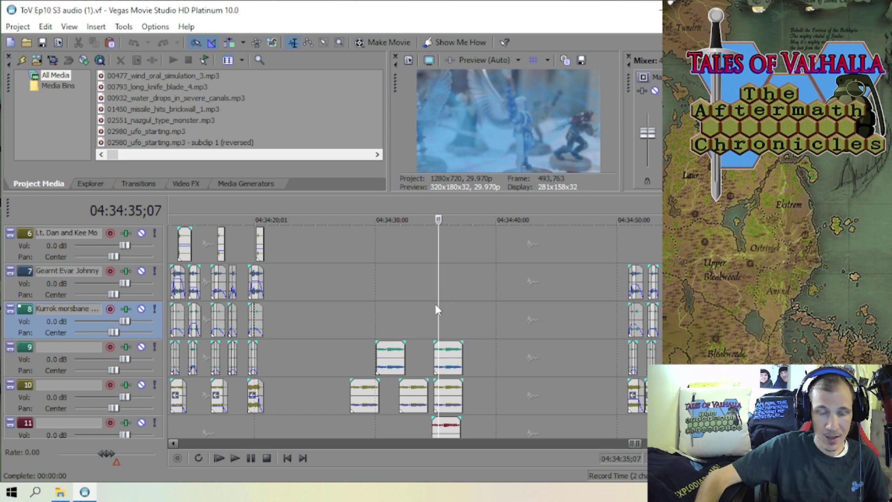
{"action": "scroll", "coordinate": [435, 309], "scroll_direction": "down", "scroll_amount": 3}
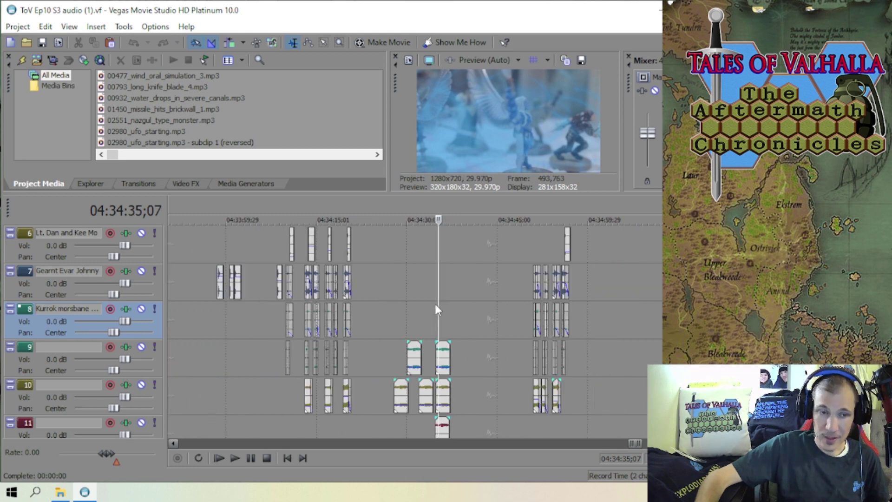
{"action": "scroll", "coordinate": [435, 309], "scroll_direction": "up", "scroll_amount": 5}
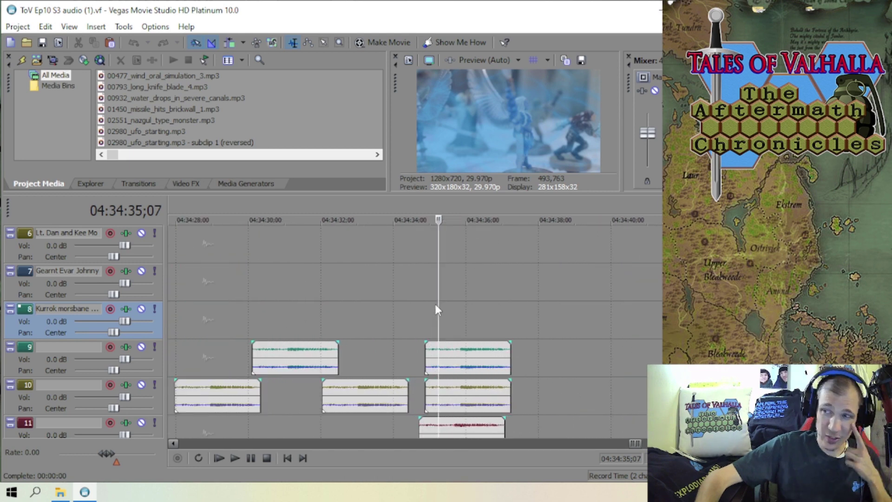
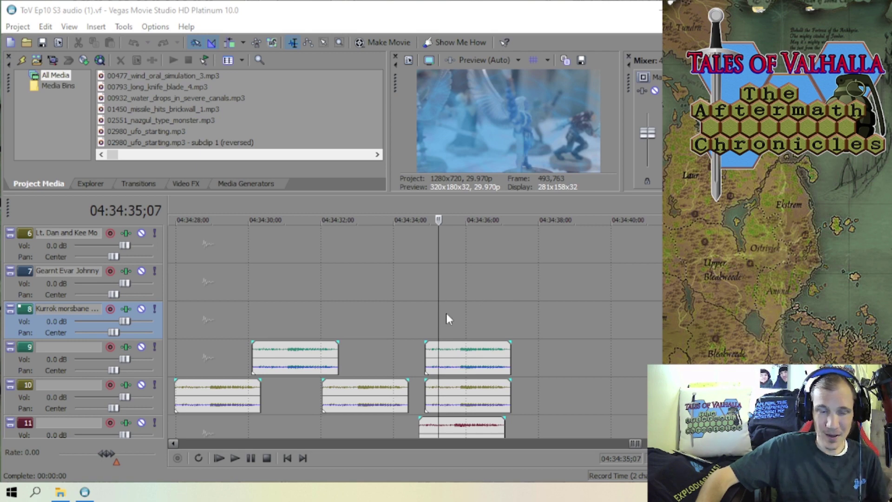
- Save the ToV Ep10 S3 audio (1) project
{"action": "left_click", "coordinate": [17, 28]}
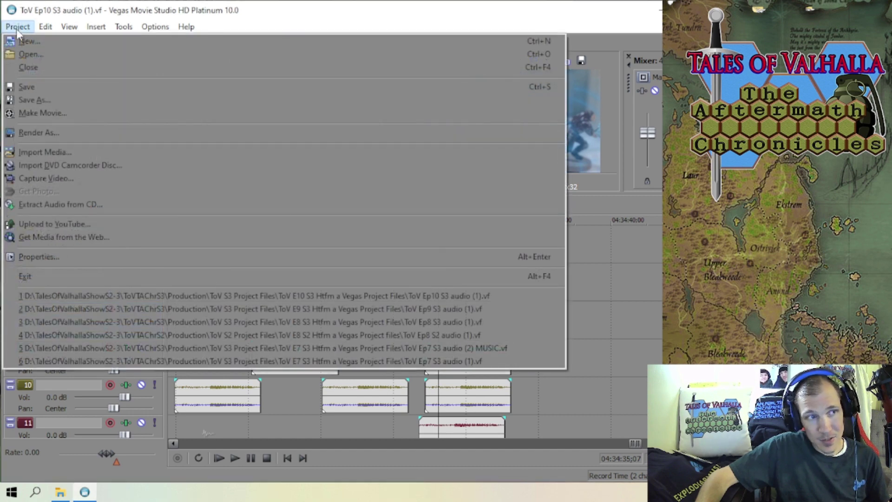
{"action": "left_click", "coordinate": [26, 89]}
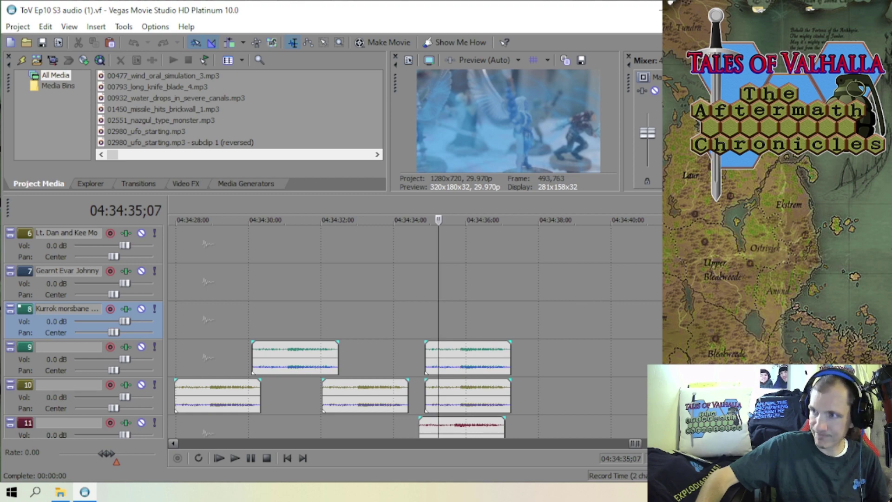
- Place staggered copies of the sound-effect clip on tracks 9, 10 and 11 between about 04:34:38 and 04:35:11
{"action": "left_click", "coordinate": [475, 362]}
{"action": "scroll", "coordinate": [475, 361], "scroll_direction": "up", "scroll_amount": 2}
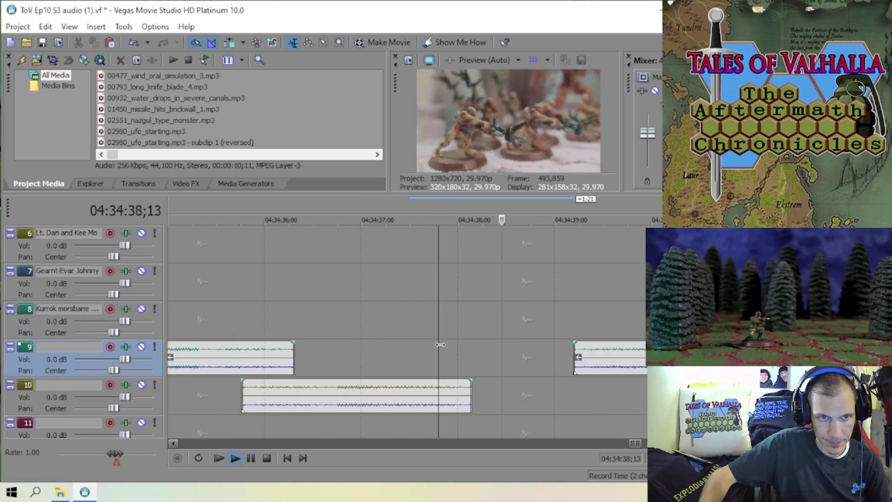
{"action": "right_click", "coordinate": [375, 392]}
{"action": "scroll", "coordinate": [469, 362], "scroll_direction": "down", "scroll_amount": 3}
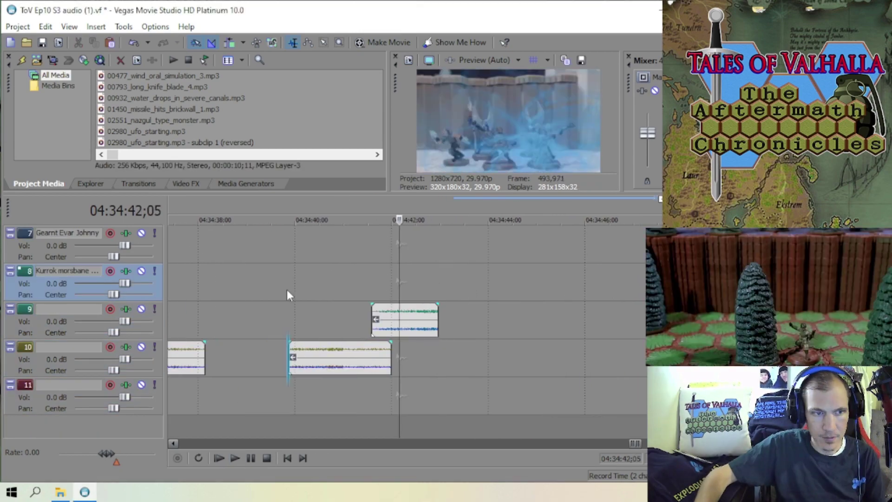
{"action": "left_click_drag", "start_coordinate": [503, 361], "coordinate": [368, 393]}
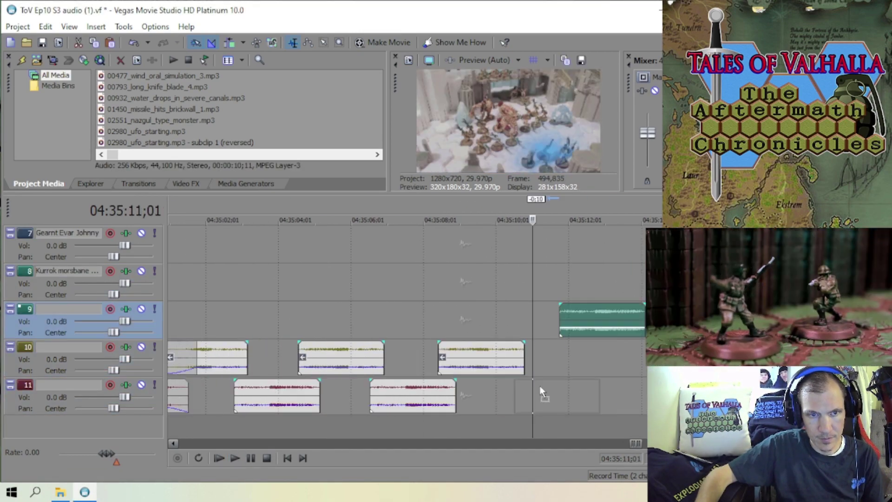
{"action": "scroll", "coordinate": [524, 338], "scroll_direction": "down", "scroll_amount": 3}
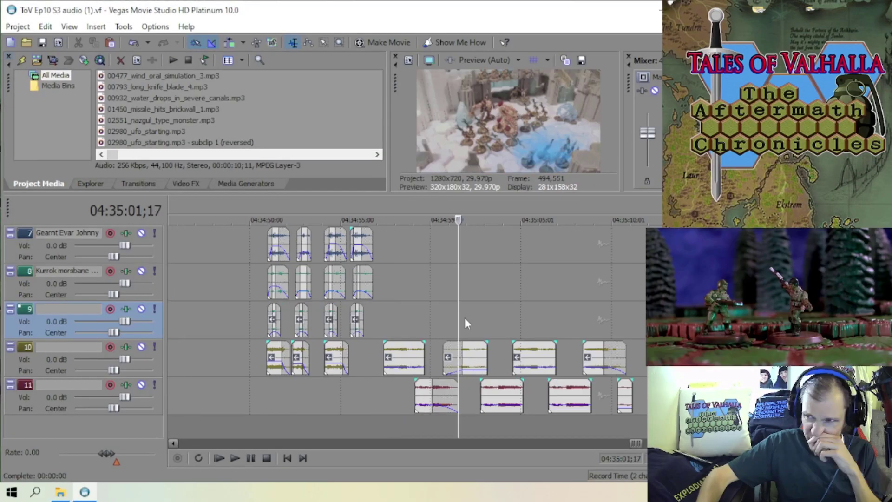
- Place sound-effect clip copies on tracks 4 to 7 between about 04:47:45 and 04:48:26, and save the project
{"action": "scroll", "coordinate": [416, 308], "scroll_direction": "down", "scroll_amount": 3}
{"action": "left_click", "coordinate": [478, 397]}
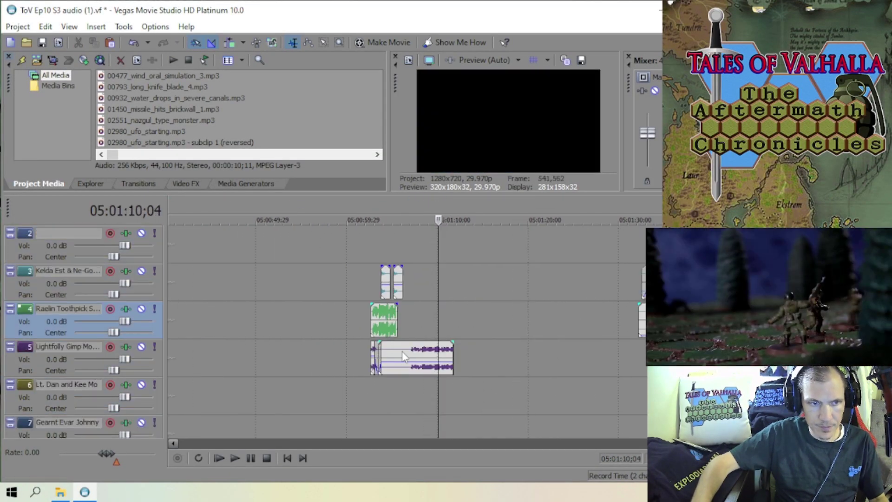
{"action": "scroll", "coordinate": [582, 358], "scroll_direction": "down", "scroll_amount": 3}
{"action": "scroll", "coordinate": [582, 358], "scroll_direction": "up", "scroll_amount": 3}
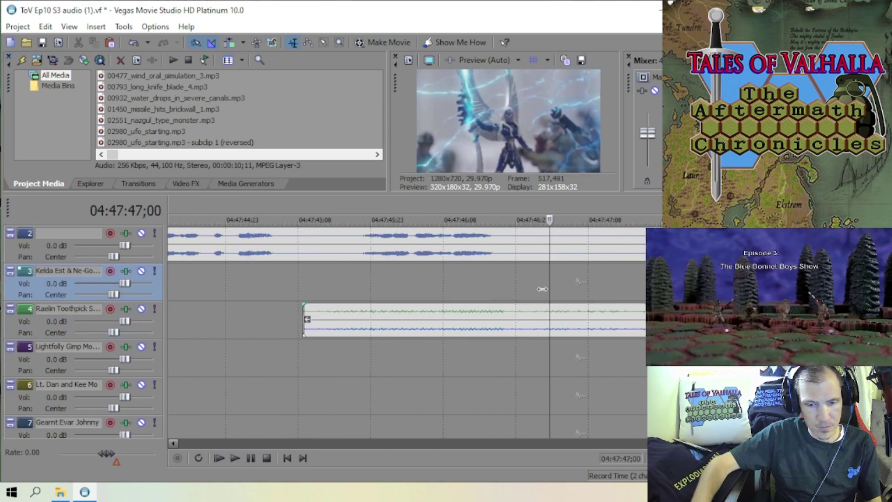
{"action": "left_click", "coordinate": [470, 362]}
{"action": "key", "text": "space"}
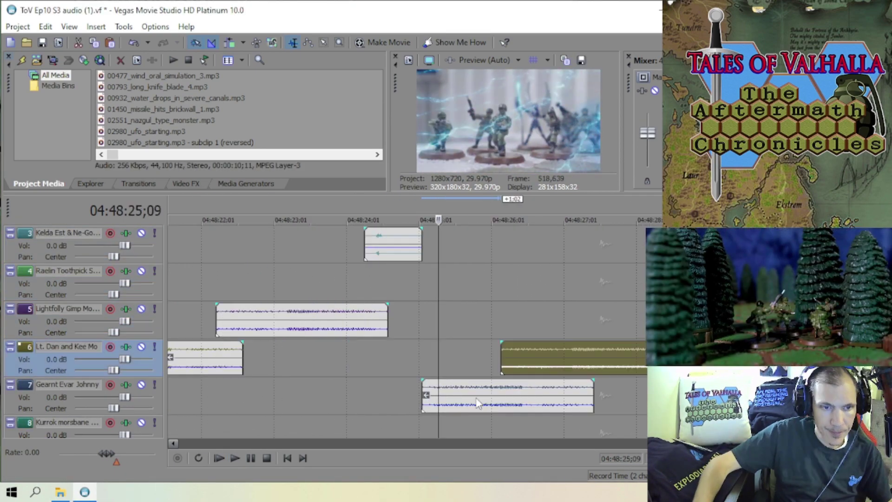
{"action": "scroll", "coordinate": [321, 241], "scroll_direction": "down", "scroll_amount": 3}
{"action": "key", "text": "space"}
{"action": "key", "text": "ctrl+s"}
{"action": "scroll", "coordinate": [401, 233], "scroll_direction": "down", "scroll_amount": 3}
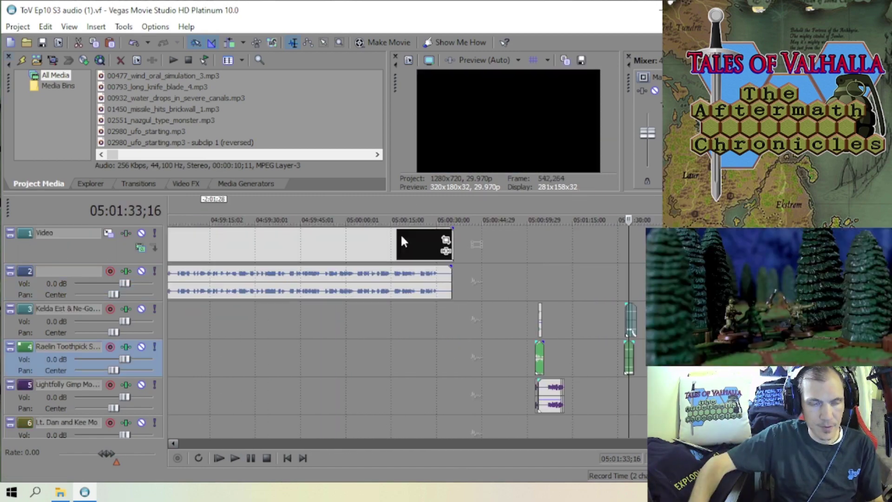
- Arrange the alternating faded clips on tracks 9 to 11 between about 04:36:24 and 04:36:46 and play them back against the video
{"action": "scroll", "coordinate": [454, 297], "scroll_direction": "up", "scroll_amount": 3}
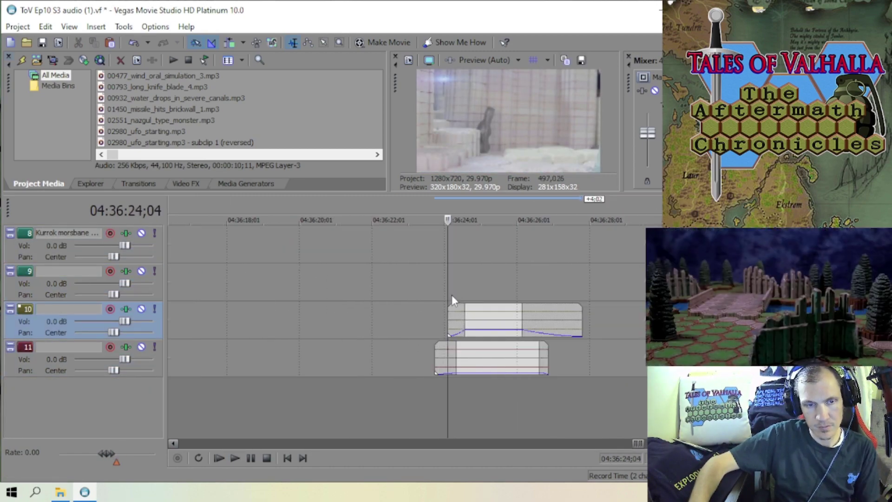
{"action": "key", "text": "space"}
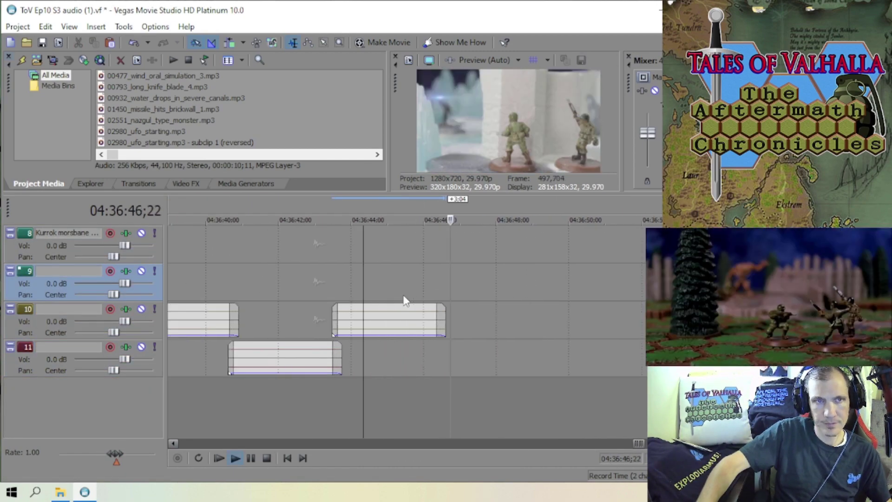
{"action": "key", "text": "space"}
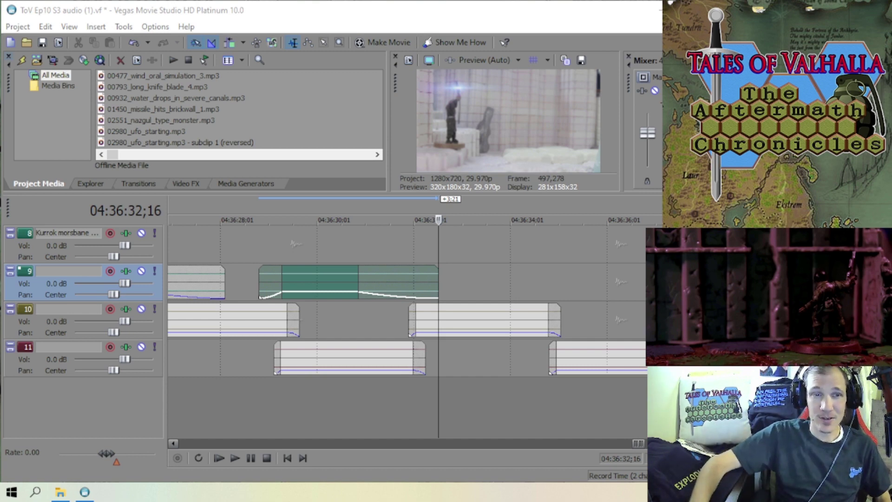
{"action": "scroll", "coordinate": [459, 275], "scroll_direction": "down", "scroll_amount": 1}
{"action": "scroll", "coordinate": [459, 275], "scroll_direction": "up", "scroll_amount": 1}
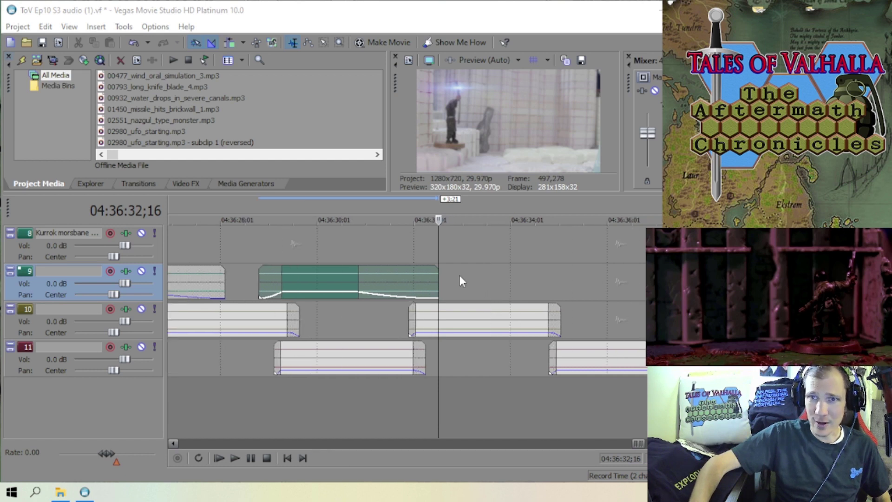
{"action": "scroll", "coordinate": [459, 275], "scroll_direction": "down", "scroll_amount": 2}
{"action": "scroll", "coordinate": [453, 278], "scroll_direction": "down", "scroll_amount": 1}
{"action": "scroll", "coordinate": [453, 278], "scroll_direction": "up", "scroll_amount": 2}
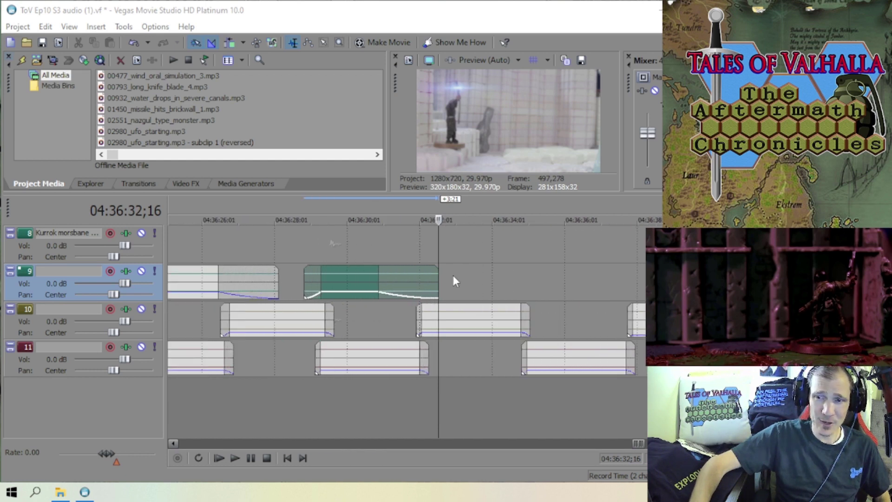
{"action": "scroll", "coordinate": [453, 275], "scroll_direction": "down", "scroll_amount": 4}
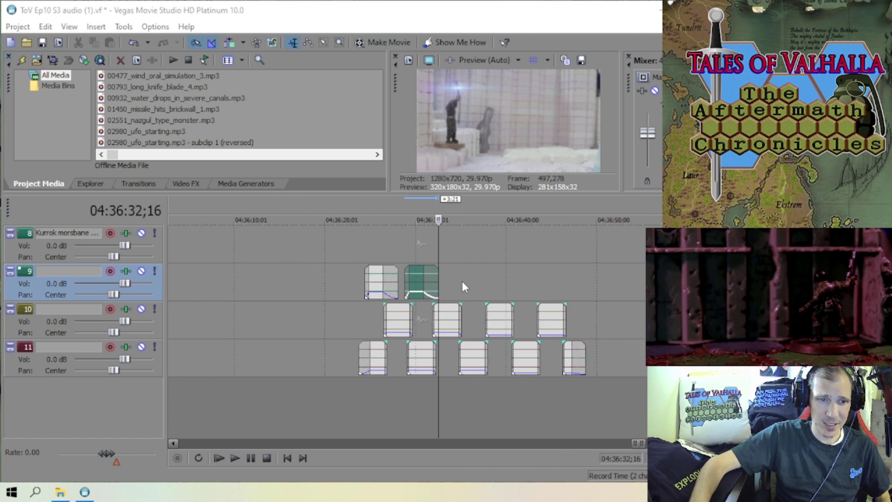
- Examine how the clips on tracks 8 to 11 around 04:36:32 sit within the surrounding sequence
{"action": "scroll", "coordinate": [450, 277], "scroll_direction": "up", "scroll_amount": 5}
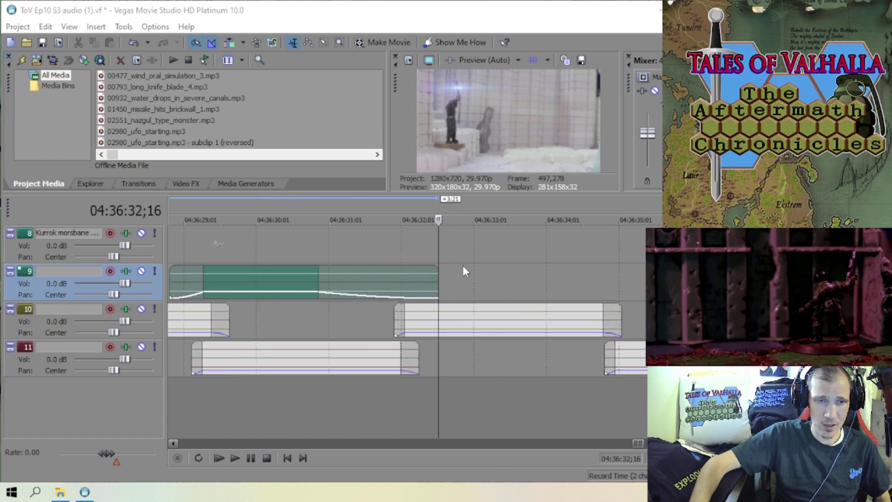
{"action": "scroll", "coordinate": [463, 267], "scroll_direction": "down", "scroll_amount": 3}
{"action": "scroll", "coordinate": [462, 268], "scroll_direction": "down", "scroll_amount": 2}
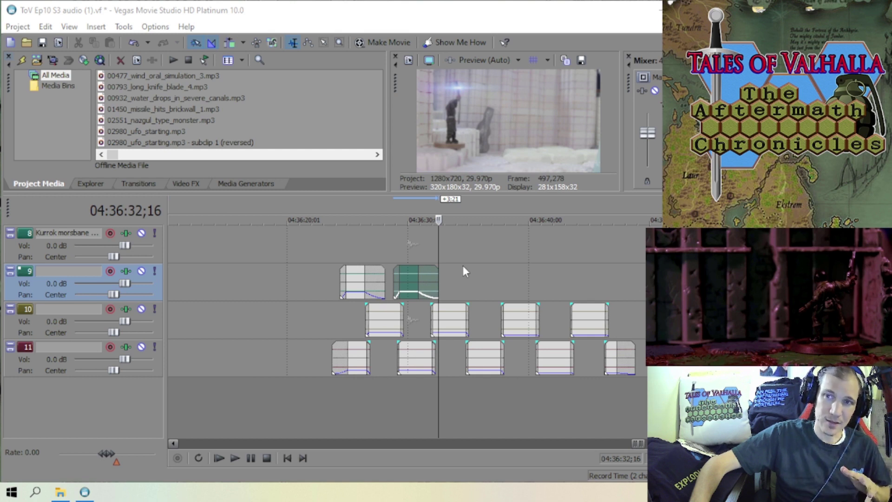
{"action": "scroll", "coordinate": [462, 266], "scroll_direction": "down", "scroll_amount": 5}
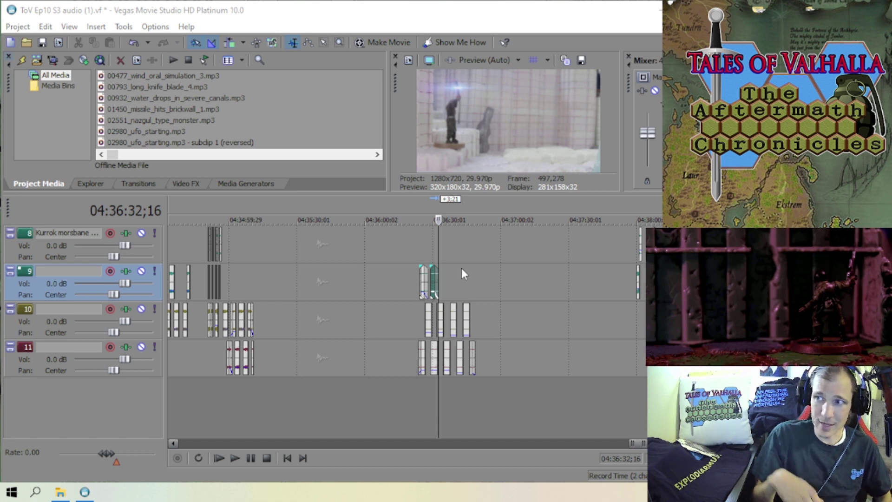
{"action": "scroll", "coordinate": [461, 269], "scroll_direction": "up", "scroll_amount": 3}
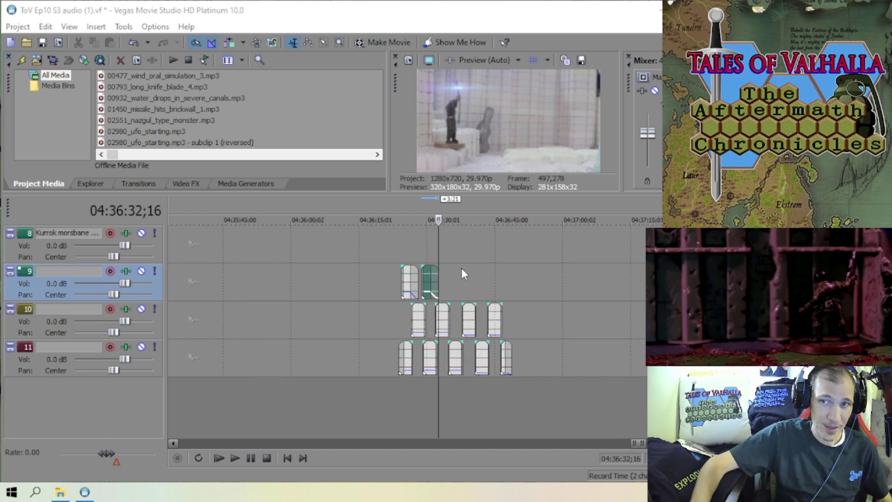
{"action": "scroll", "coordinate": [460, 271], "scroll_direction": "down", "scroll_amount": 6}
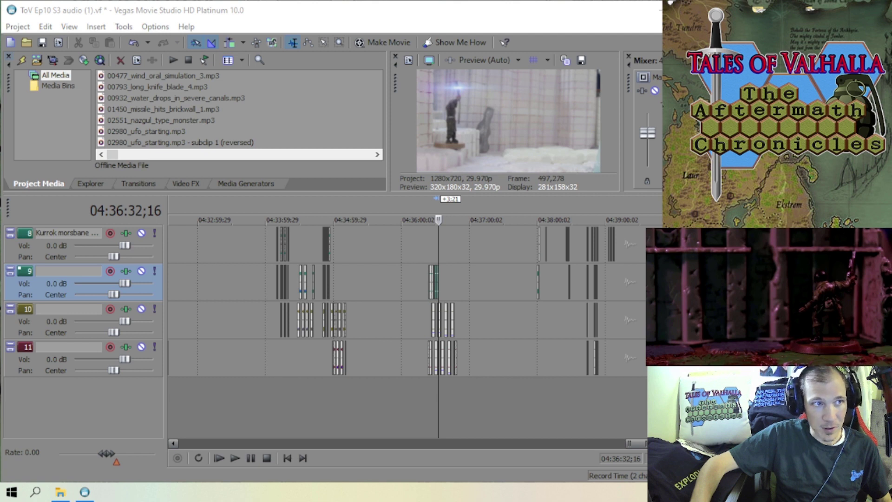
{"action": "scroll", "coordinate": [399, 320], "scroll_direction": "up", "scroll_amount": 4}
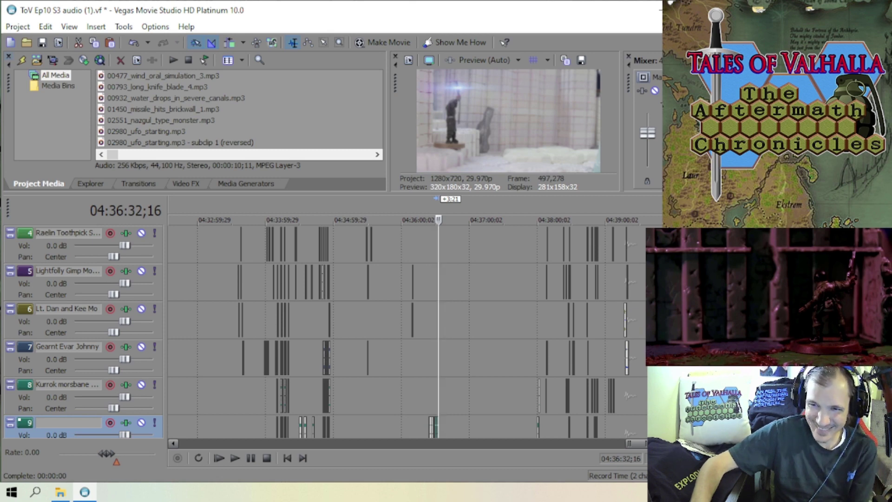
- Look over the clips on all tracks from the Start marker onward and compare their spread with the earlier episodes' sections
{"action": "key", "text": "Down"}
{"action": "scroll", "coordinate": [629, 296], "scroll_direction": "down", "scroll_amount": 3}
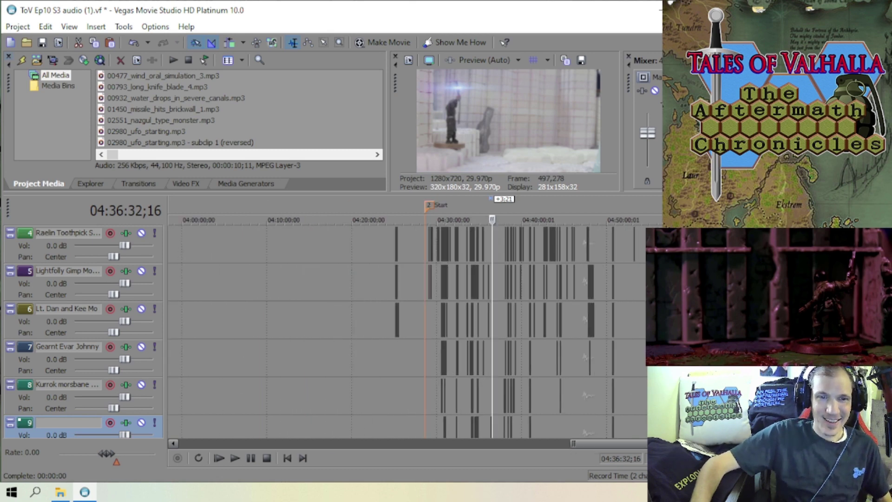
{"action": "scroll", "coordinate": [629, 296], "scroll_direction": "up", "scroll_amount": 2}
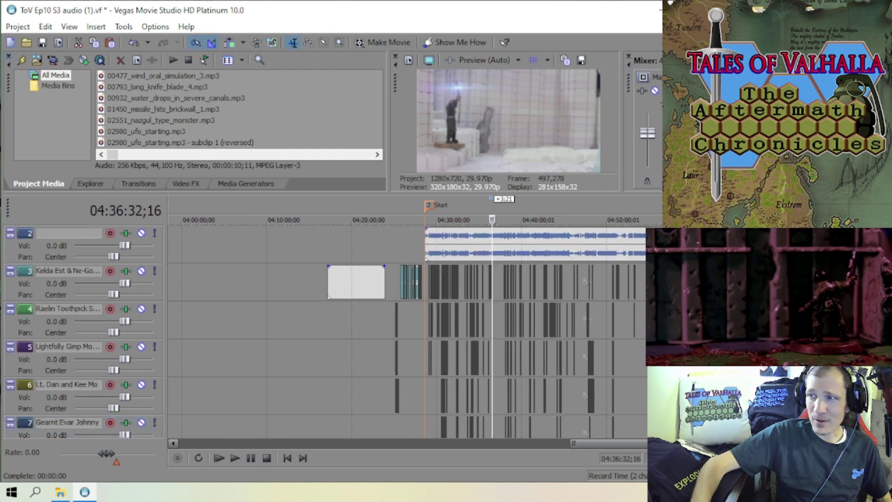
{"action": "scroll", "coordinate": [629, 308], "scroll_direction": "up", "scroll_amount": 2}
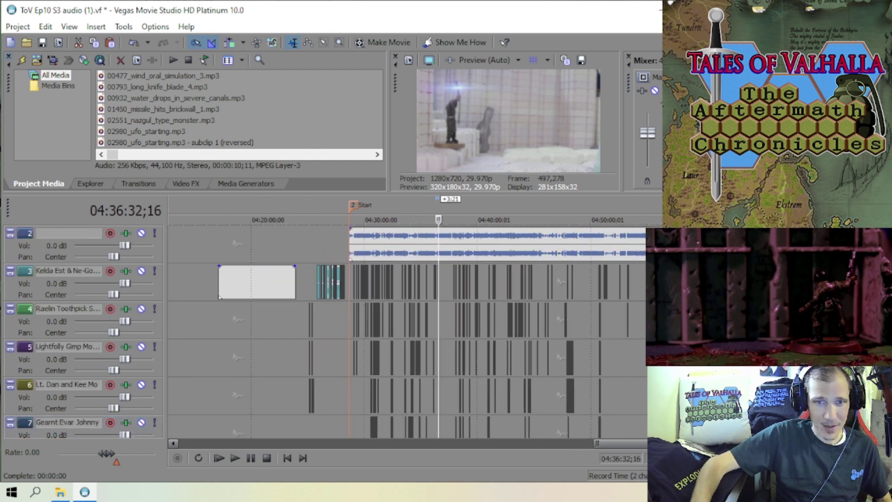
{"action": "scroll", "coordinate": [620, 336], "scroll_direction": "down", "scroll_amount": 5}
{"action": "scroll", "coordinate": [644, 327], "scroll_direction": "up", "scroll_amount": 3}
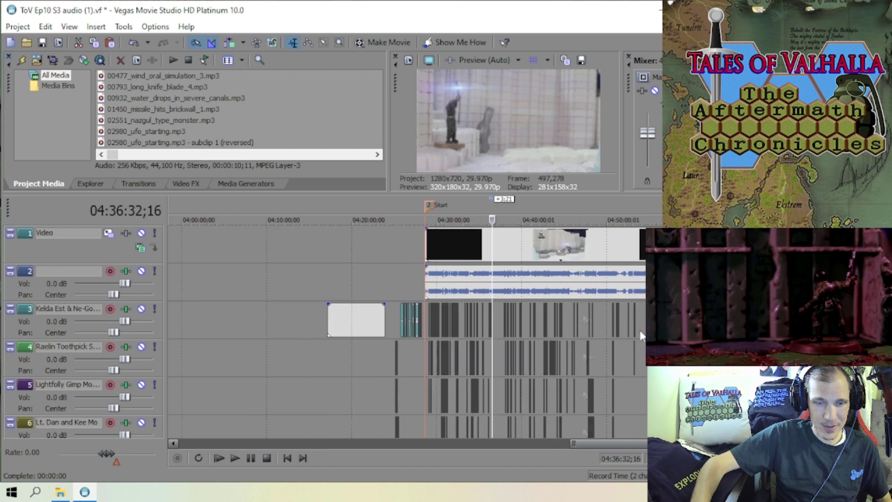
{"action": "scroll", "coordinate": [407, 332], "scroll_direction": "down", "scroll_amount": 3}
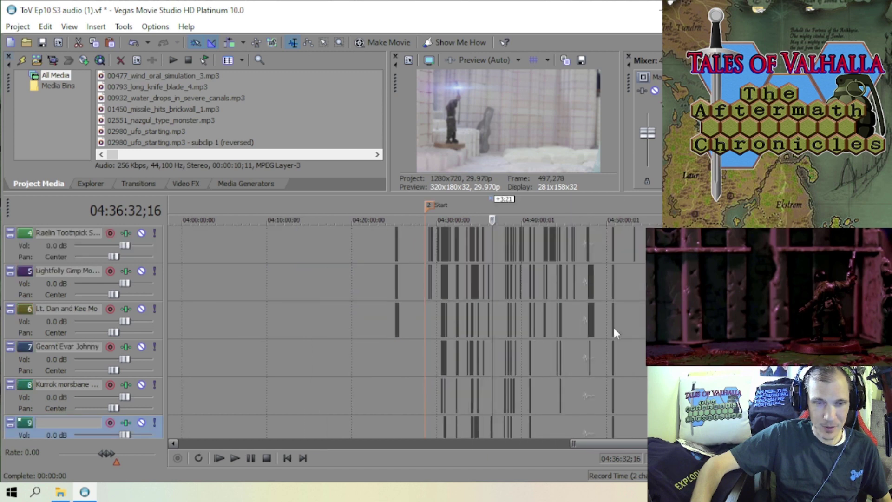
{"action": "scroll", "coordinate": [613, 332], "scroll_direction": "down", "scroll_amount": 3}
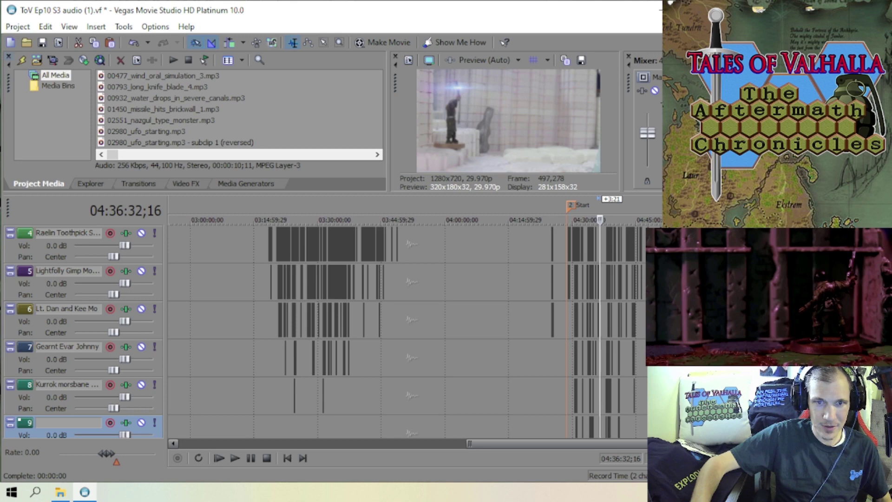
{"action": "scroll", "coordinate": [571, 301], "scroll_direction": "down", "scroll_amount": 3}
{"action": "scroll", "coordinate": [572, 301], "scroll_direction": "up", "scroll_amount": 2}
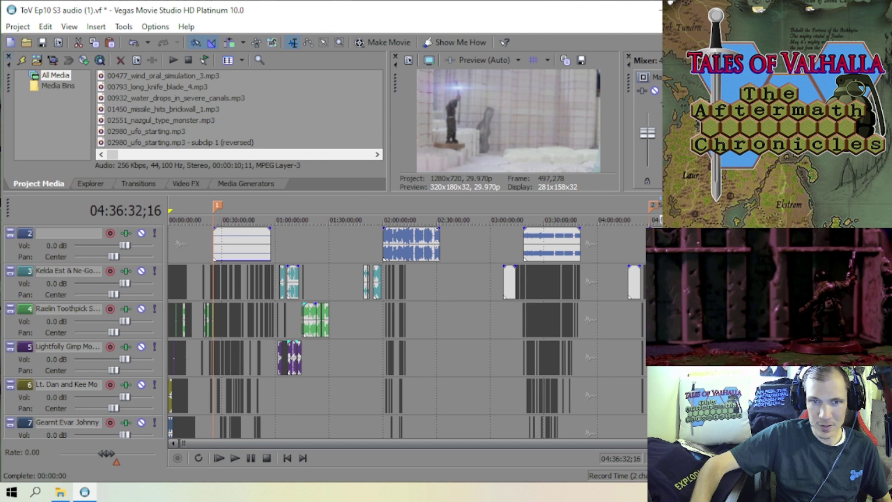
{"action": "scroll", "coordinate": [620, 311], "scroll_direction": "up", "scroll_amount": 6}
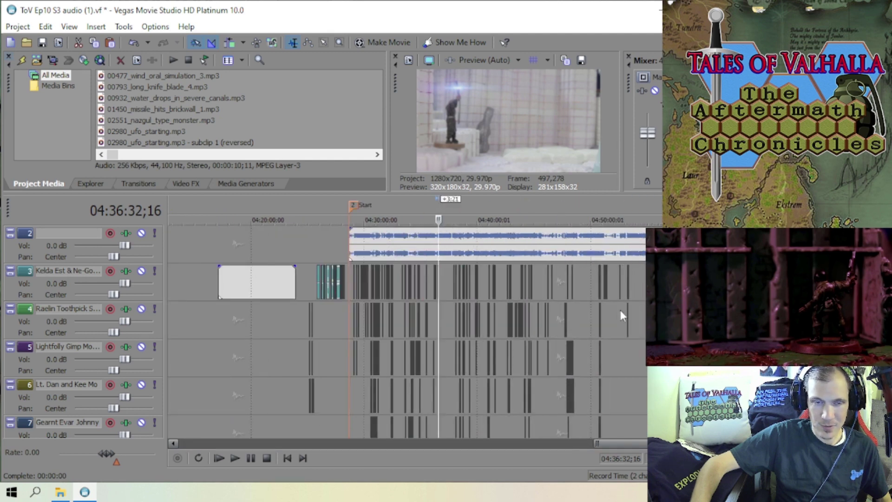
{"action": "scroll", "coordinate": [482, 376], "scroll_direction": "down", "scroll_amount": 3}
{"action": "scroll", "coordinate": [494, 330], "scroll_direction": "up", "scroll_amount": 3}
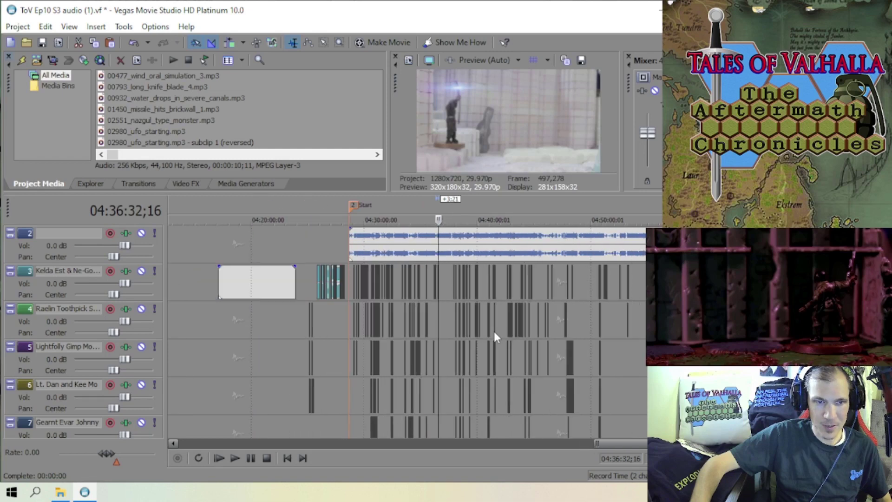
{"action": "scroll", "coordinate": [494, 330], "scroll_direction": "down", "scroll_amount": 2}
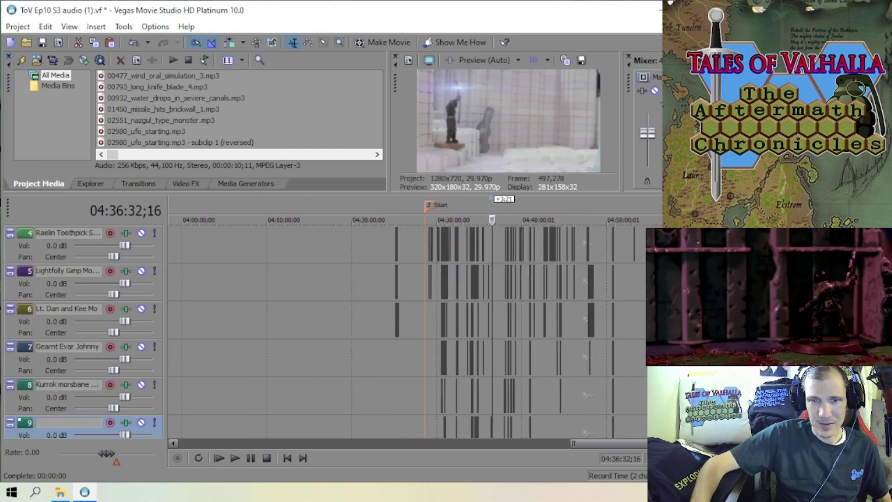
{"action": "scroll", "coordinate": [582, 336], "scroll_direction": "down", "scroll_amount": 1}
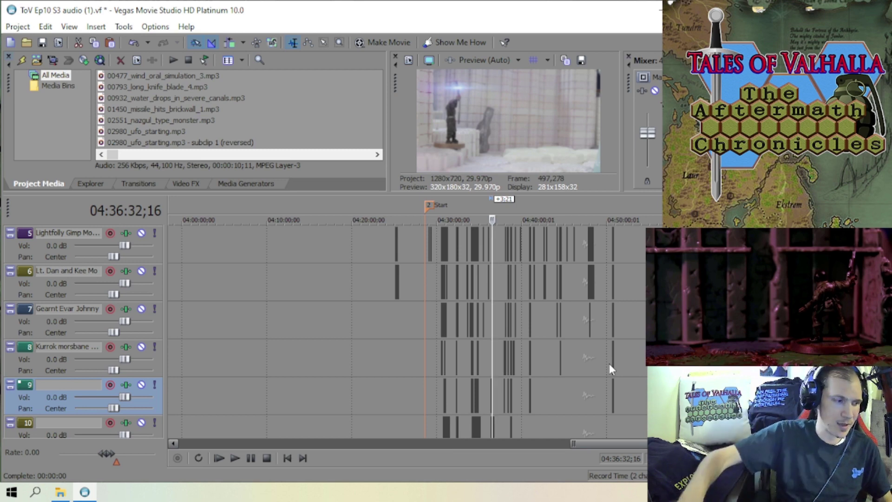
{"action": "scroll", "coordinate": [584, 344], "scroll_direction": "up", "scroll_amount": 2}
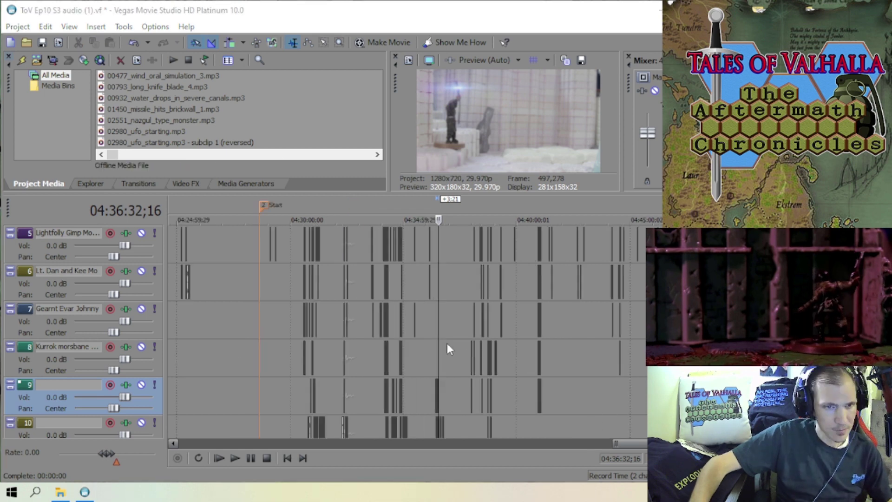
- Move the second faded clip on track 9 to start at about 04:36:38 and play the section back against the video
{"action": "left_click", "coordinate": [437, 357]}
{"action": "scroll", "coordinate": [377, 281], "scroll_direction": "up", "scroll_amount": 5}
{"action": "scroll", "coordinate": [412, 283], "scroll_direction": "down", "scroll_amount": 5}
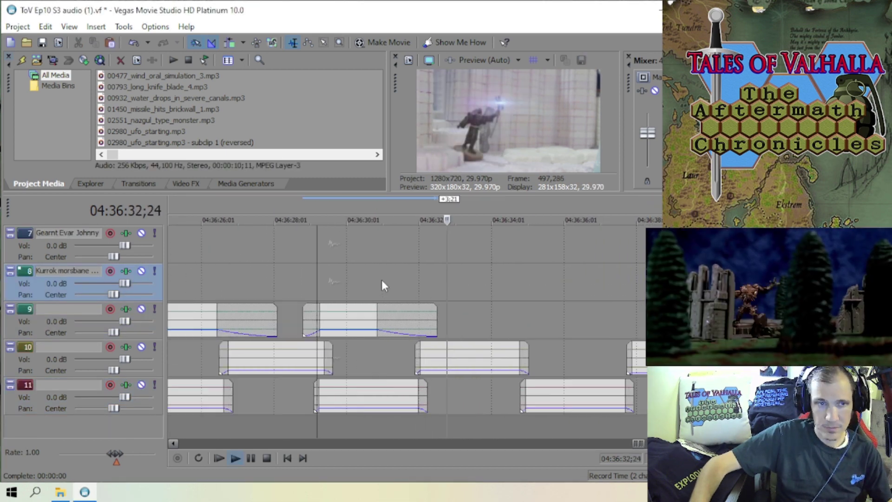
{"action": "key", "text": "space"}
{"action": "scroll", "coordinate": [450, 296], "scroll_direction": "down", "scroll_amount": 6}
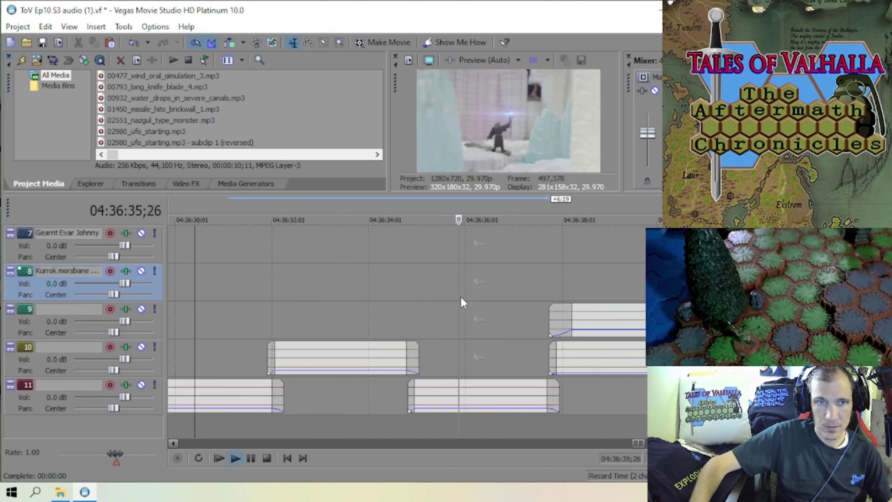
{"action": "key", "text": "space"}
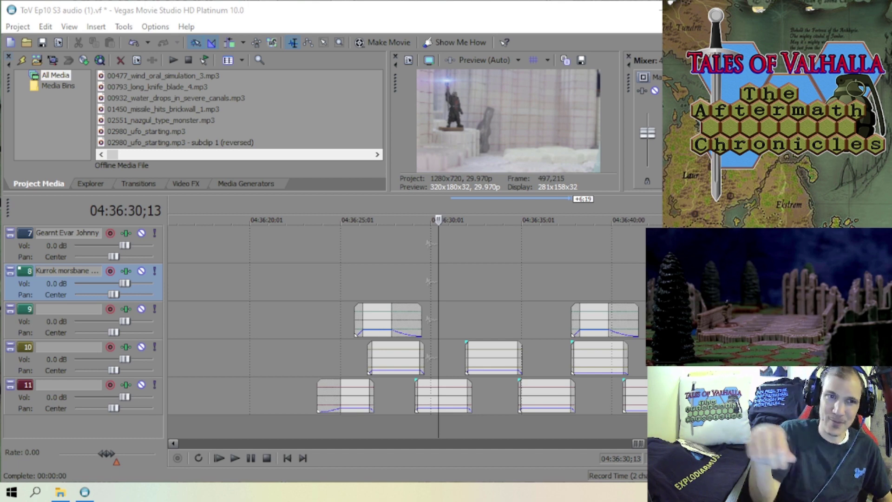
- Review the full track layout and examine the earlier episode's clips around 03:22:16
{"action": "scroll", "coordinate": [527, 294], "scroll_direction": "down", "scroll_amount": 3}
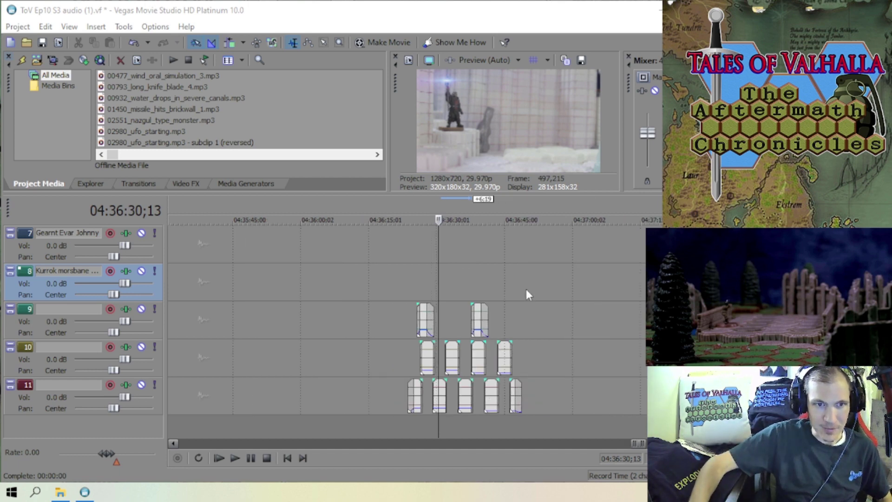
{"action": "scroll", "coordinate": [527, 293], "scroll_direction": "down", "scroll_amount": 5}
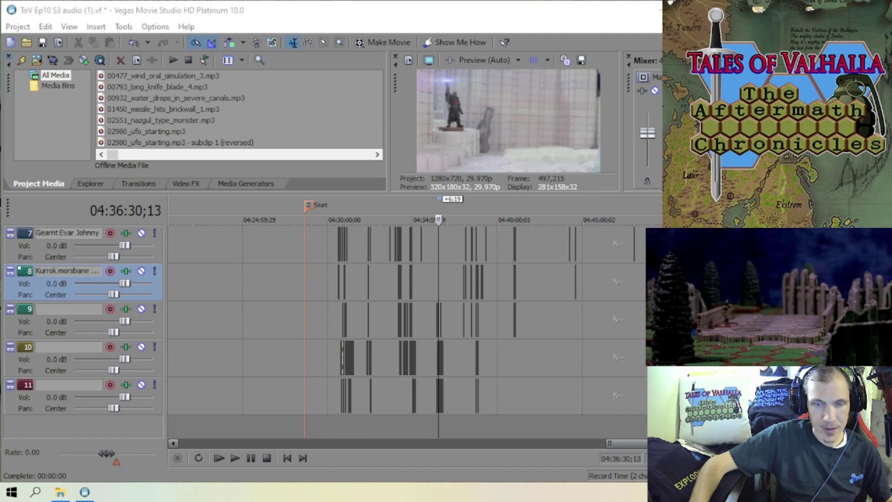
{"action": "scroll", "coordinate": [404, 325], "scroll_direction": "up", "scroll_amount": 3}
{"action": "scroll", "coordinate": [548, 318], "scroll_direction": "up", "scroll_amount": 3}
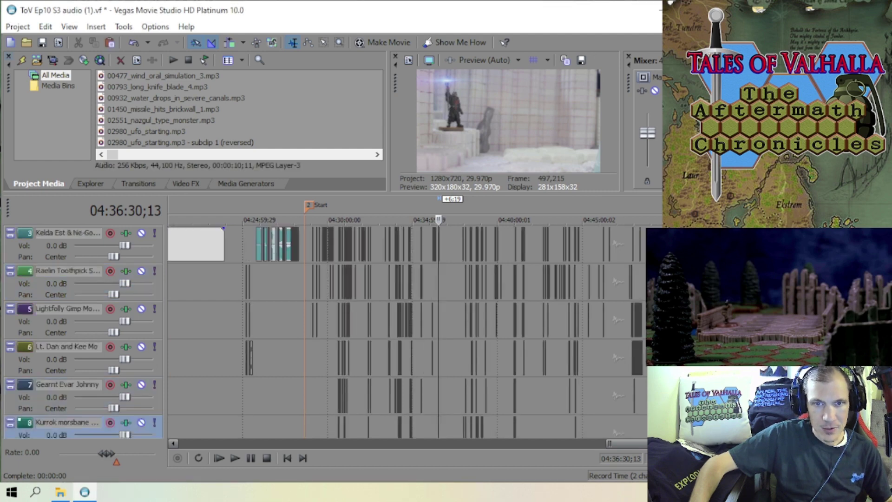
{"action": "scroll", "coordinate": [548, 317], "scroll_direction": "down", "scroll_amount": 8}
{"action": "scroll", "coordinate": [548, 318], "scroll_direction": "up", "scroll_amount": 2}
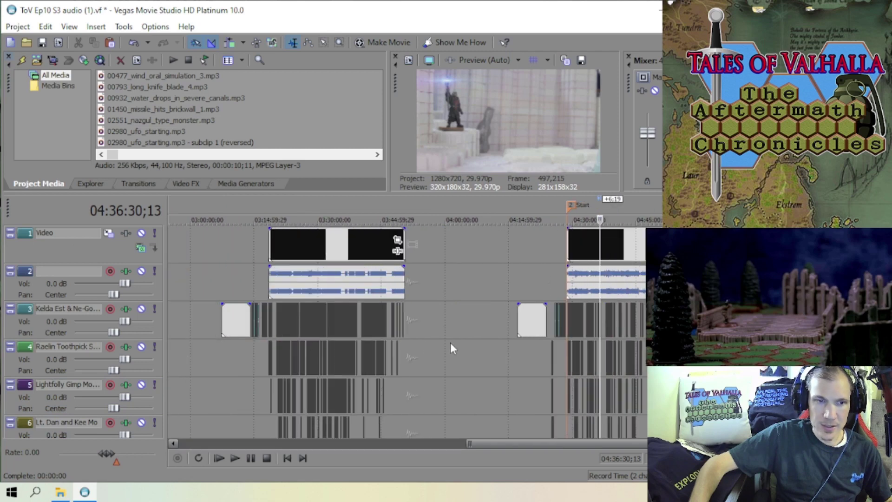
{"action": "scroll", "coordinate": [424, 367], "scroll_direction": "down", "scroll_amount": 2}
{"action": "left_click", "coordinate": [495, 362]}
{"action": "scroll", "coordinate": [495, 362], "scroll_direction": "up", "scroll_amount": 3}
{"action": "scroll", "coordinate": [495, 362], "scroll_direction": "up", "scroll_amount": 3}
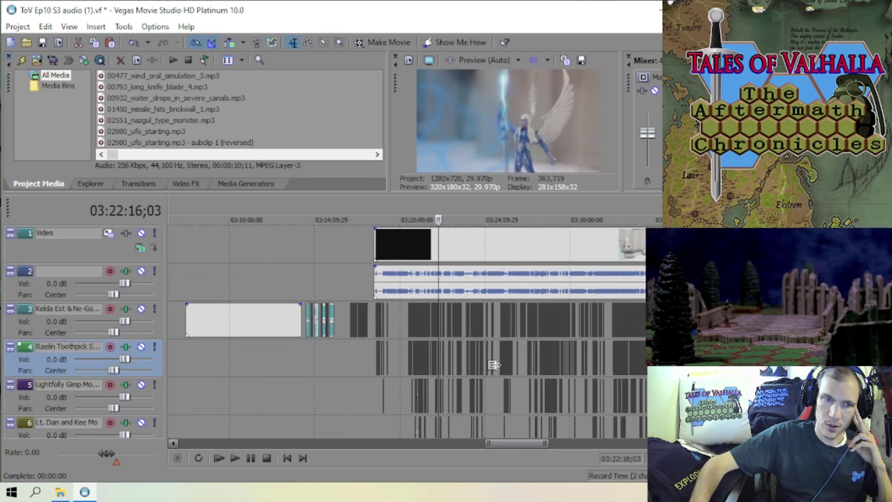
{"action": "scroll", "coordinate": [494, 365], "scroll_direction": "up", "scroll_amount": 2}
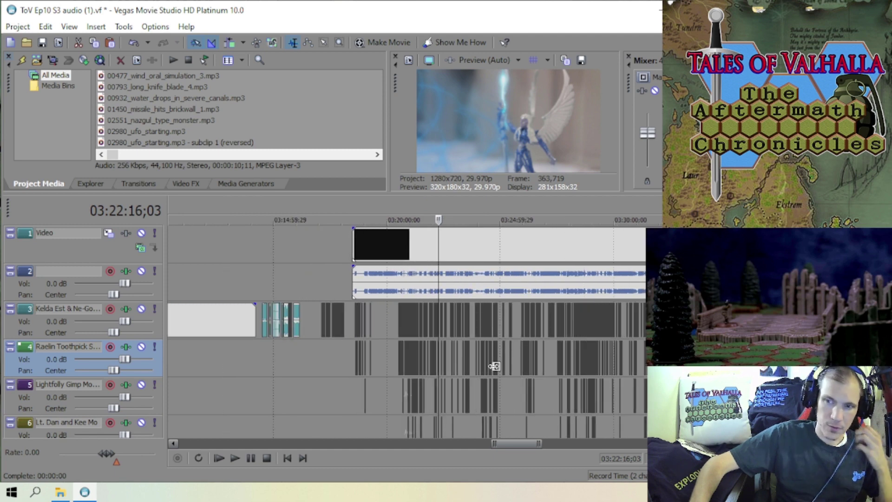
{"action": "scroll", "coordinate": [494, 365], "scroll_direction": "up", "scroll_amount": 2}
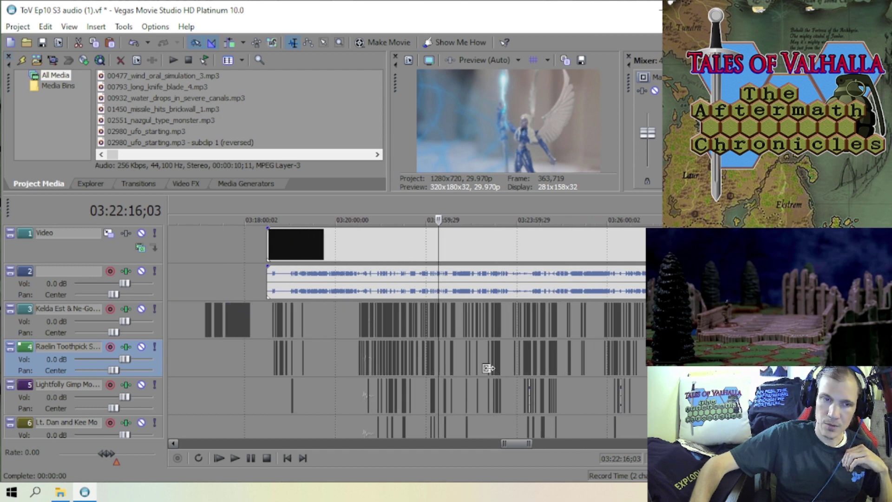
{"action": "scroll", "coordinate": [490, 367], "scroll_direction": "down", "scroll_amount": 1}
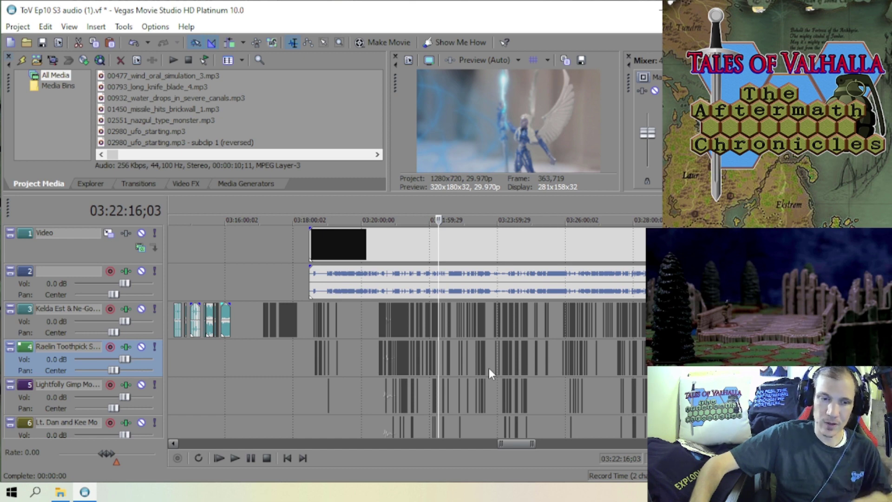
{"action": "key", "text": "ctrl+z"}
{"action": "key", "text": "ctrl+y"}
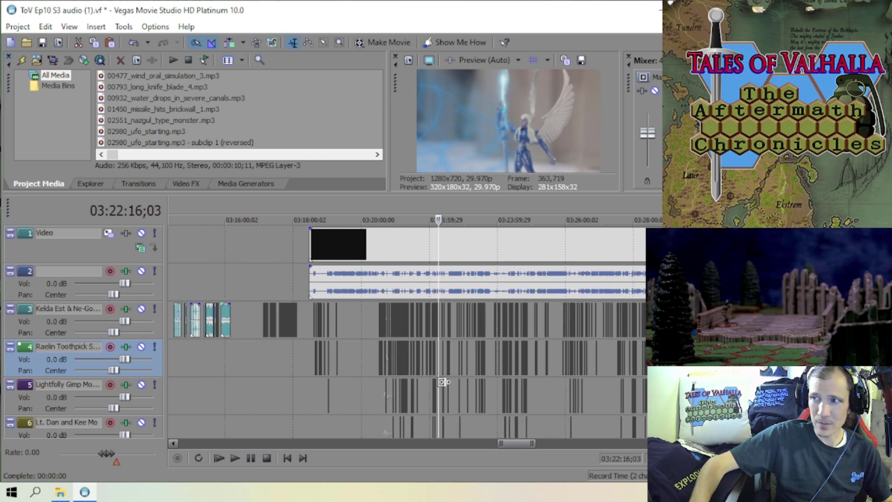
{"action": "key", "text": "ctrl+z"}
{"action": "key", "text": "ctrl+y"}
{"action": "scroll", "coordinate": [375, 367], "scroll_direction": "down", "scroll_amount": 2}
{"action": "scroll", "coordinate": [375, 368], "scroll_direction": "up", "scroll_amount": 2}
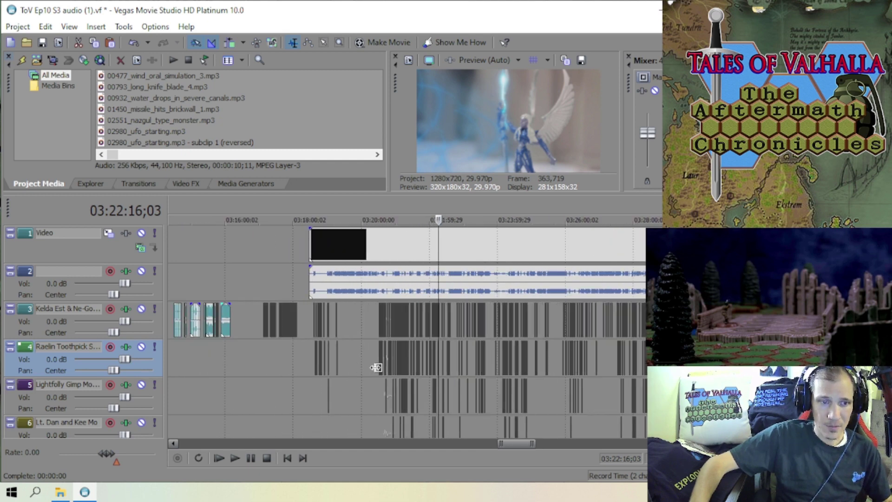
{"action": "key", "text": "ctrl+z"}
{"action": "key", "text": "ctrl+y"}
{"action": "scroll", "coordinate": [377, 367], "scroll_direction": "down", "scroll_amount": 1}
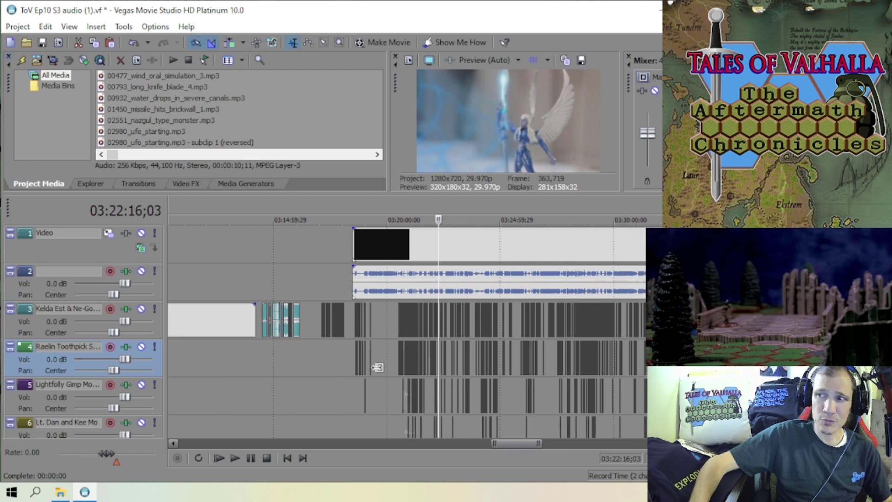
{"action": "scroll", "coordinate": [376, 367], "scroll_direction": "up", "scroll_amount": 1}
{"action": "key", "text": "ctrl+z"}
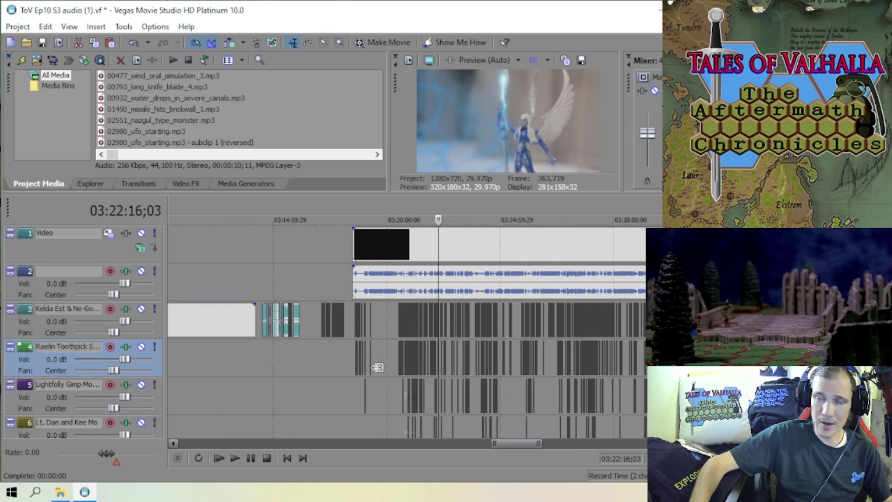
{"action": "key", "text": "ctrl+y"}
{"action": "scroll", "coordinate": [376, 368], "scroll_direction": "up", "scroll_amount": 1}
{"action": "scroll", "coordinate": [375, 367], "scroll_direction": "down", "scroll_amount": 8}
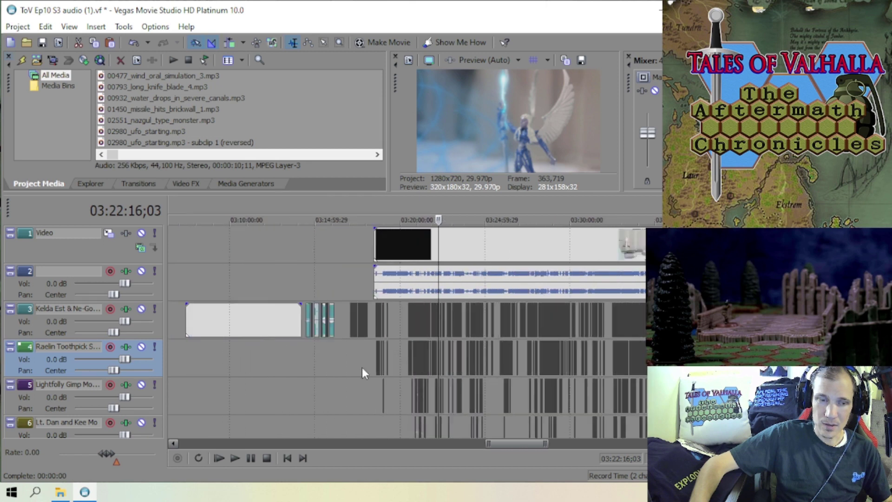
{"action": "scroll", "coordinate": [379, 333], "scroll_direction": "up", "scroll_amount": 2}
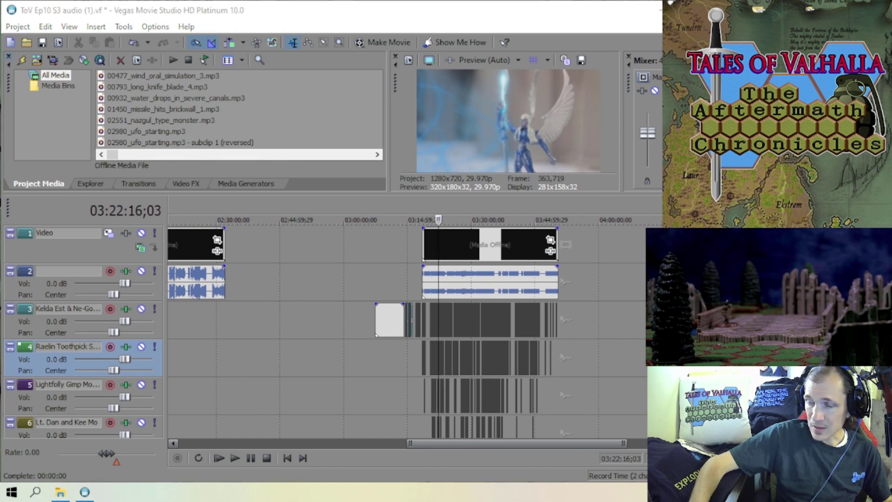
- Examine and briefly play the earlier episode's sound-effect clips around 02:09:31, and review how they are spread across the tracks
{"action": "scroll", "coordinate": [350, 253], "scroll_direction": "down", "scroll_amount": 4}
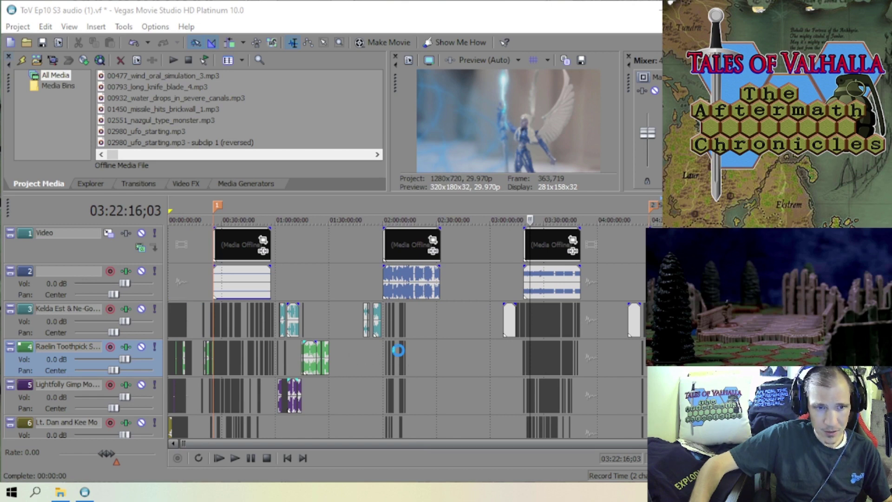
{"action": "scroll", "coordinate": [399, 360], "scroll_direction": "up", "scroll_amount": 6}
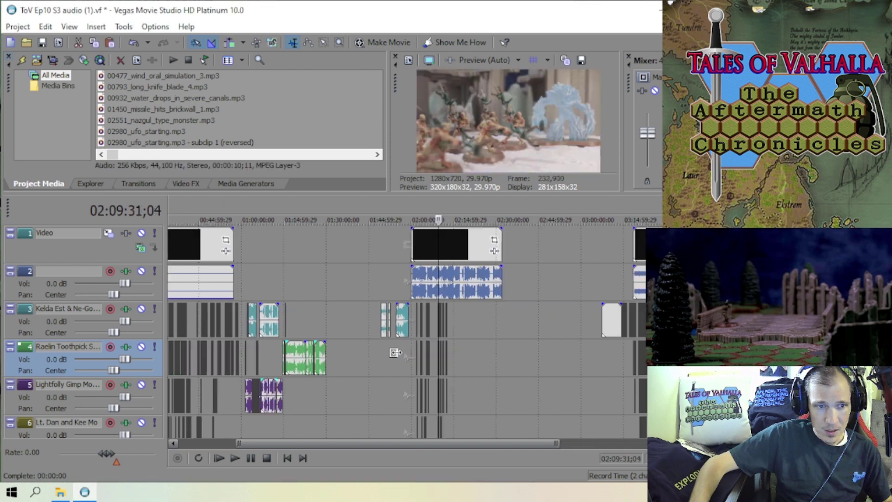
{"action": "scroll", "coordinate": [408, 360], "scroll_direction": "down", "scroll_amount": 2}
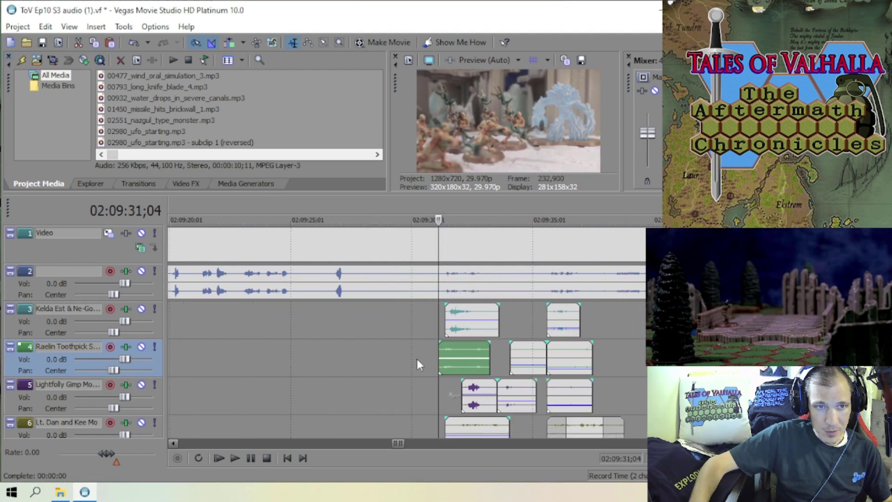
{"action": "key", "text": "space"}
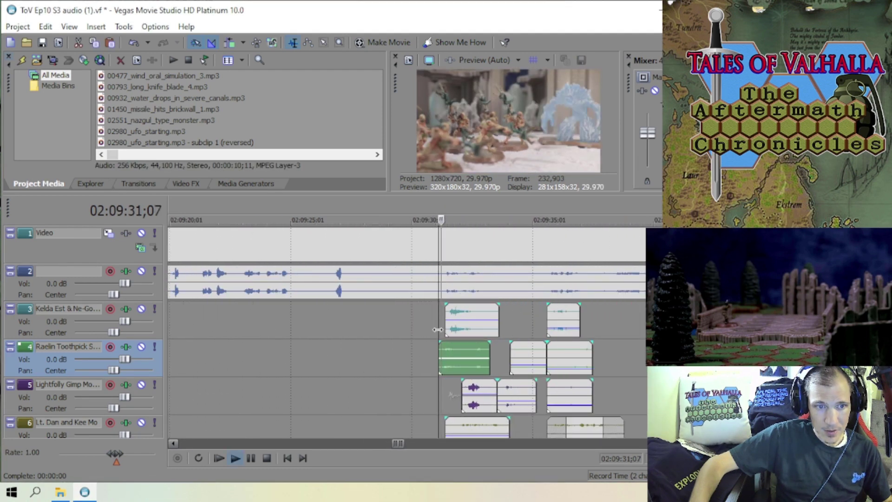
{"action": "scroll", "coordinate": [437, 329], "scroll_direction": "down", "scroll_amount": 1}
{"action": "key", "text": "space"}
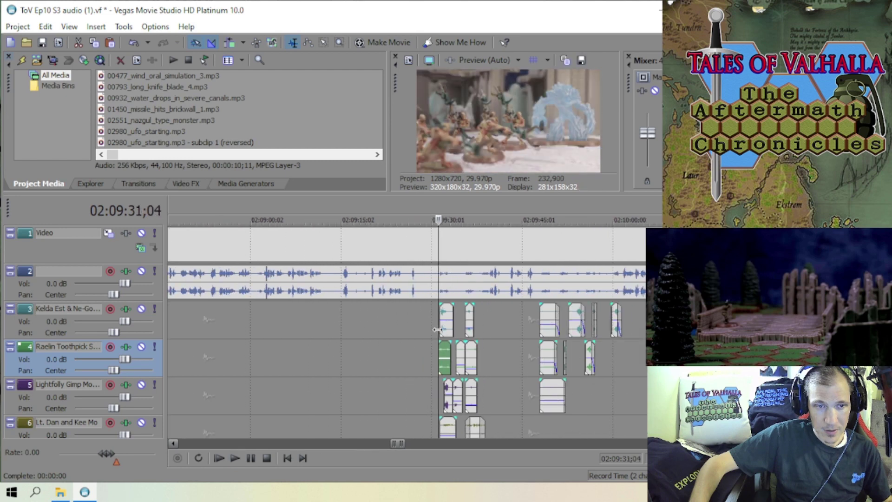
{"action": "scroll", "coordinate": [466, 339], "scroll_direction": "down", "scroll_amount": 6}
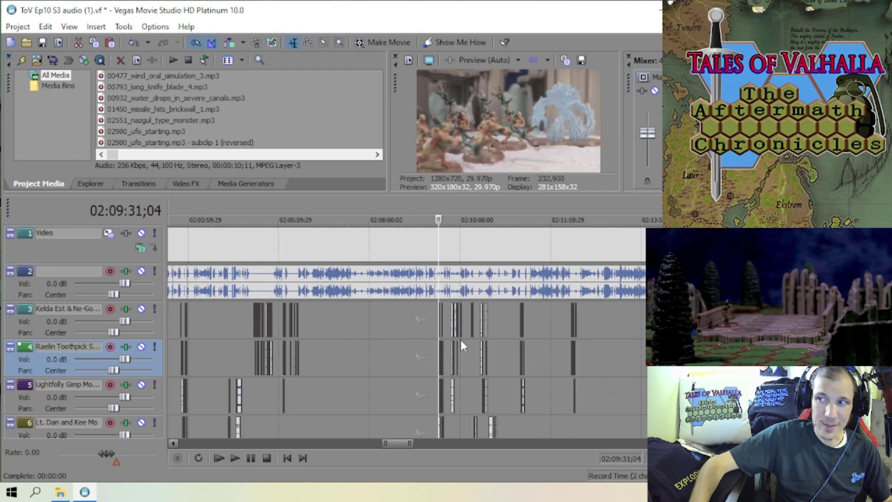
{"action": "scroll", "coordinate": [455, 340], "scroll_direction": "down", "scroll_amount": 2}
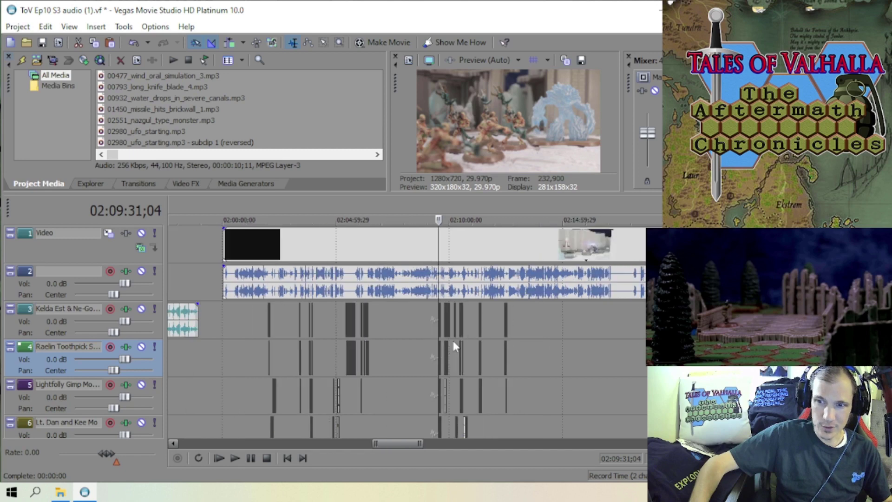
{"action": "scroll", "coordinate": [495, 343], "scroll_direction": "down", "scroll_amount": 3}
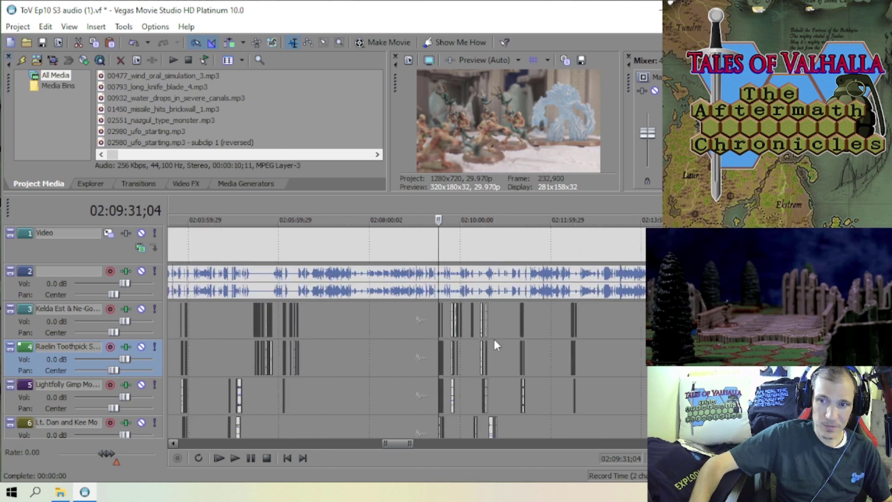
{"action": "scroll", "coordinate": [493, 339], "scroll_direction": "up", "scroll_amount": 2}
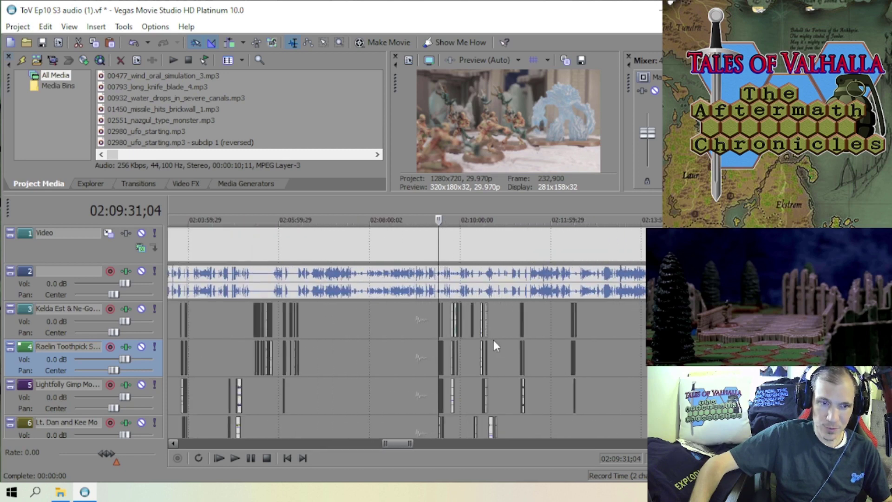
{"action": "scroll", "coordinate": [497, 340], "scroll_direction": "down", "scroll_amount": 2}
{"action": "scroll", "coordinate": [547, 361], "scroll_direction": "down", "scroll_amount": 2}
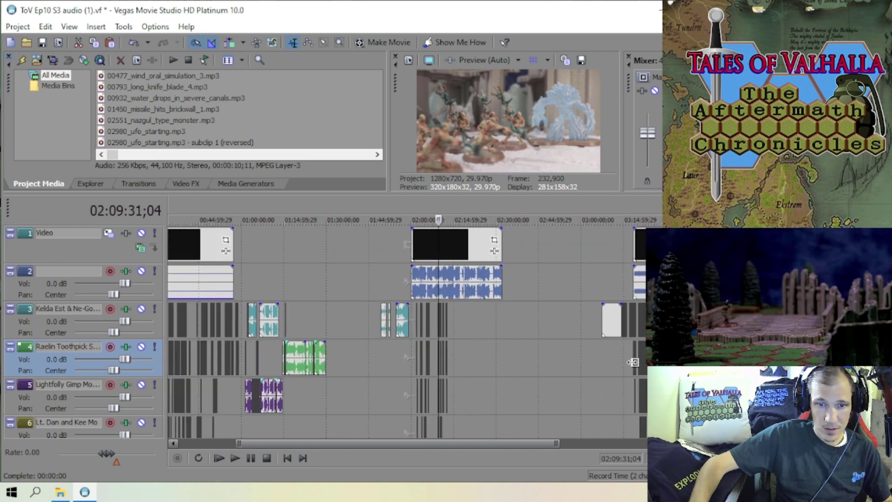
- Examine the density and spacing of the clips around 03:31:14 on tracks 3 to 6
{"action": "left_click", "coordinate": [572, 325]}
{"action": "scroll", "coordinate": [572, 343], "scroll_direction": "up", "scroll_amount": 2}
{"action": "scroll", "coordinate": [548, 334], "scroll_direction": "up", "scroll_amount": 1}
{"action": "scroll", "coordinate": [523, 323], "scroll_direction": "down", "scroll_amount": 2}
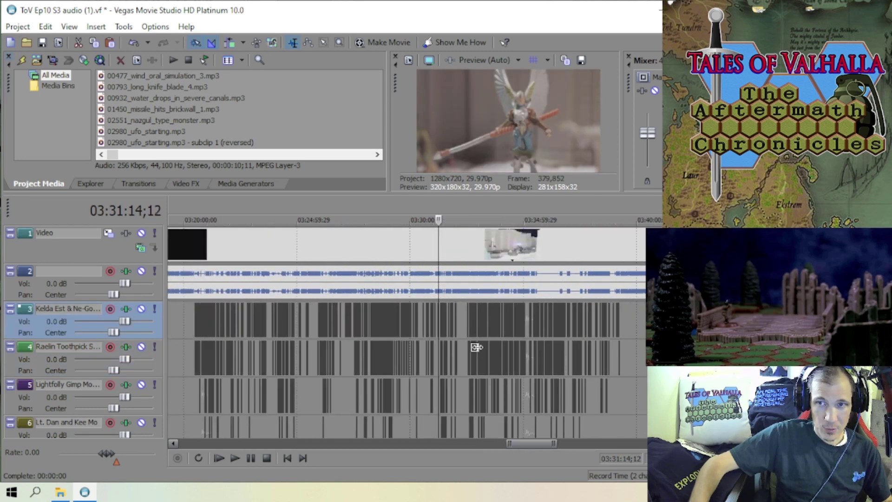
{"action": "scroll", "coordinate": [472, 352], "scroll_direction": "up", "scroll_amount": 1}
{"action": "scroll", "coordinate": [471, 353], "scroll_direction": "down", "scroll_amount": 1}
{"action": "scroll", "coordinate": [472, 352], "scroll_direction": "up", "scroll_amount": 2}
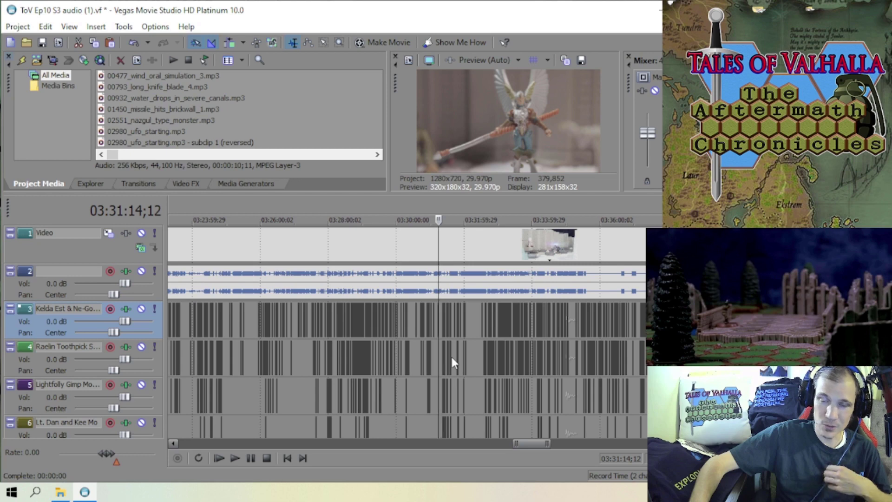
{"action": "scroll", "coordinate": [452, 357], "scroll_direction": "up", "scroll_amount": 5}
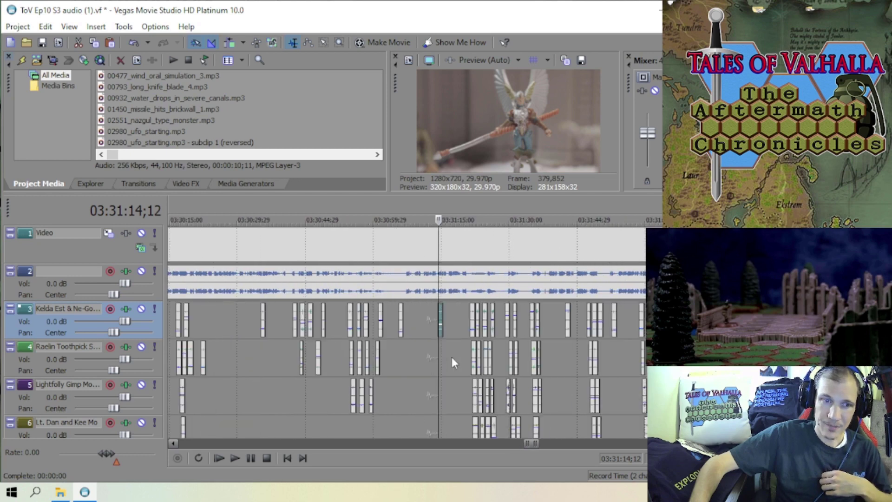
{"action": "scroll", "coordinate": [452, 357], "scroll_direction": "up", "scroll_amount": 4}
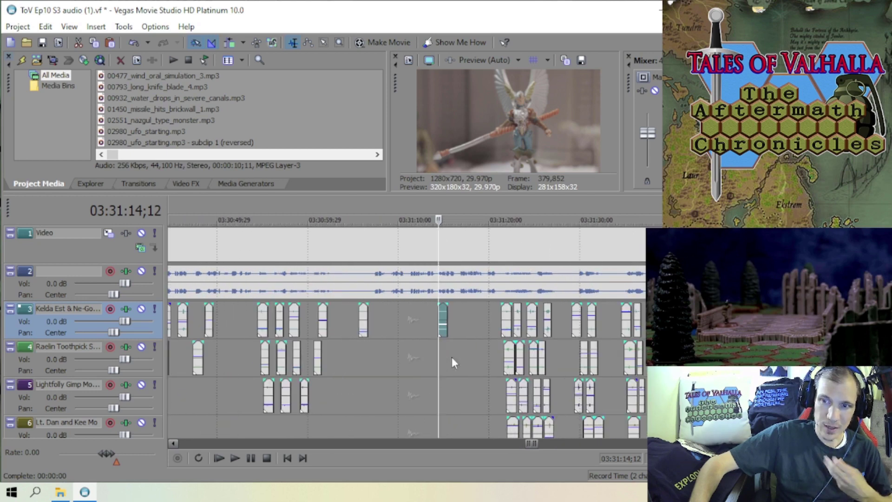
{"action": "scroll", "coordinate": [461, 355], "scroll_direction": "up", "scroll_amount": 3}
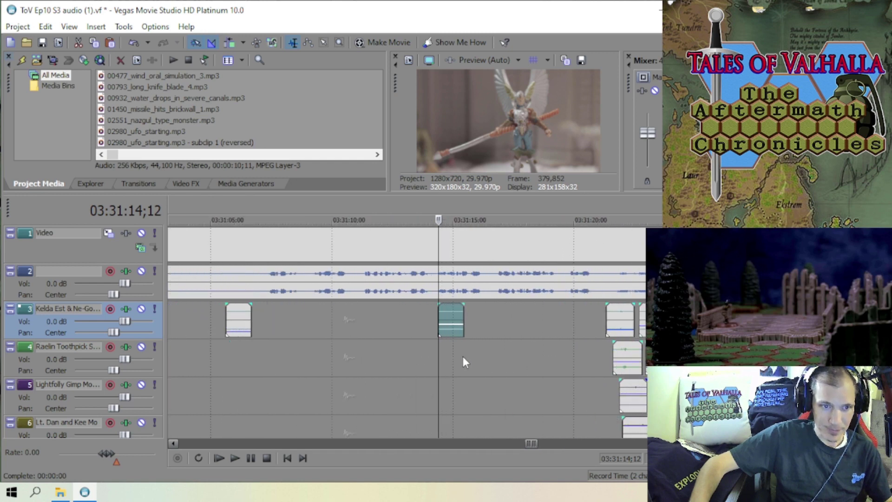
{"action": "scroll", "coordinate": [462, 356], "scroll_direction": "down", "scroll_amount": 3}
{"action": "scroll", "coordinate": [529, 370], "scroll_direction": "down", "scroll_amount": 2}
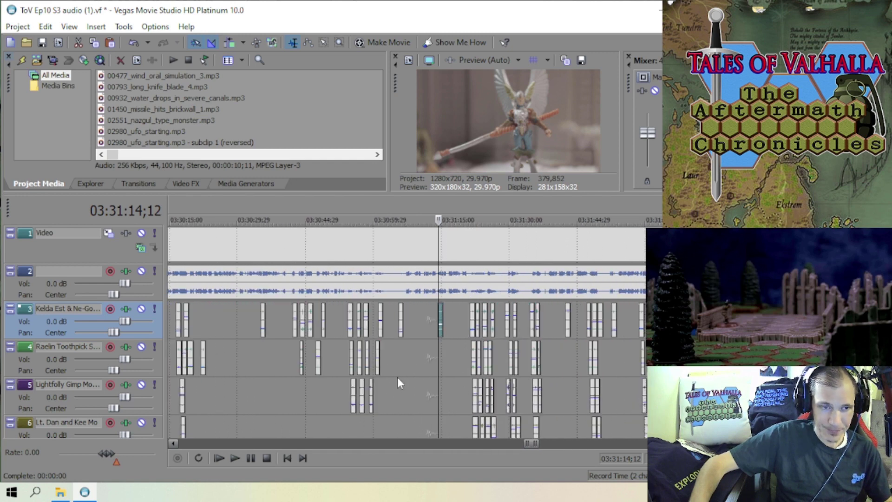
- Select the track 4 clip starting at 03:31:21;19 and play it back alongside the overlapping clips on the neighbouring tracks
{"action": "left_click", "coordinate": [474, 358]}
{"action": "scroll", "coordinate": [474, 357], "scroll_direction": "up", "scroll_amount": 3}
{"action": "scroll", "coordinate": [457, 366], "scroll_direction": "up", "scroll_amount": 3}
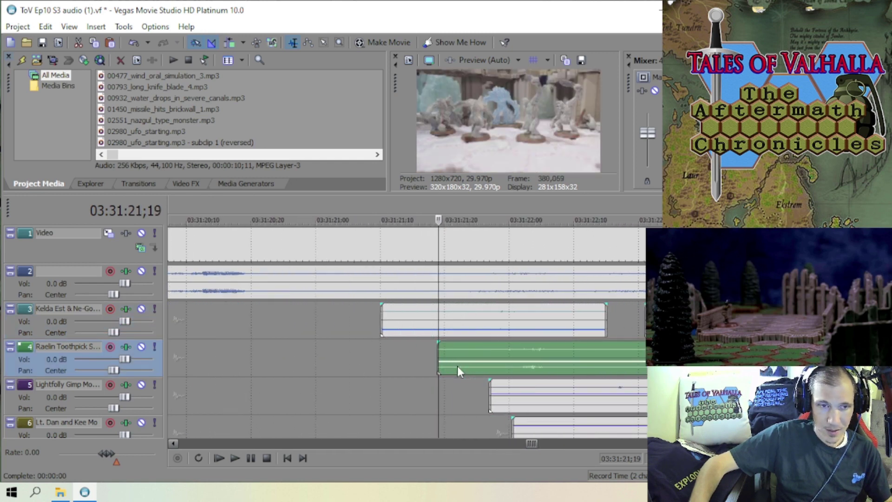
{"action": "scroll", "coordinate": [452, 368], "scroll_direction": "down", "scroll_amount": 3}
{"action": "scroll", "coordinate": [452, 367], "scroll_direction": "down", "scroll_amount": 2}
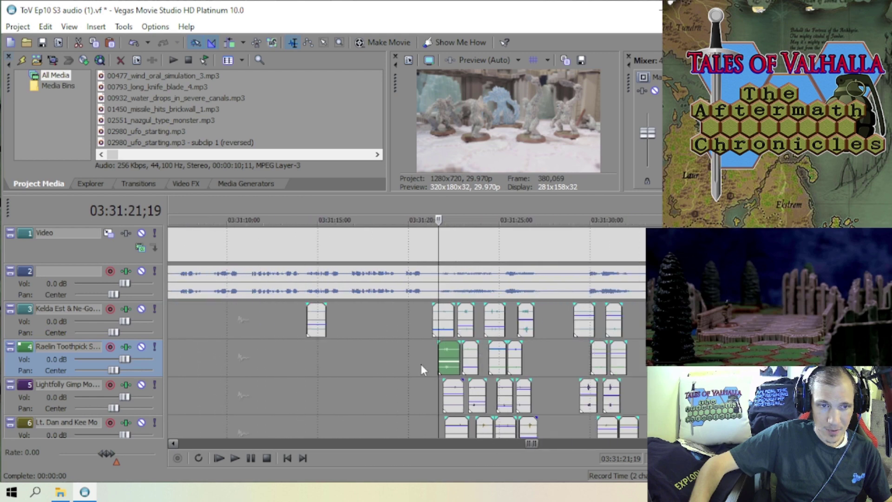
{"action": "scroll", "coordinate": [430, 360], "scroll_direction": "up", "scroll_amount": 4}
{"action": "key", "text": "space"}
{"action": "key", "text": "space"}
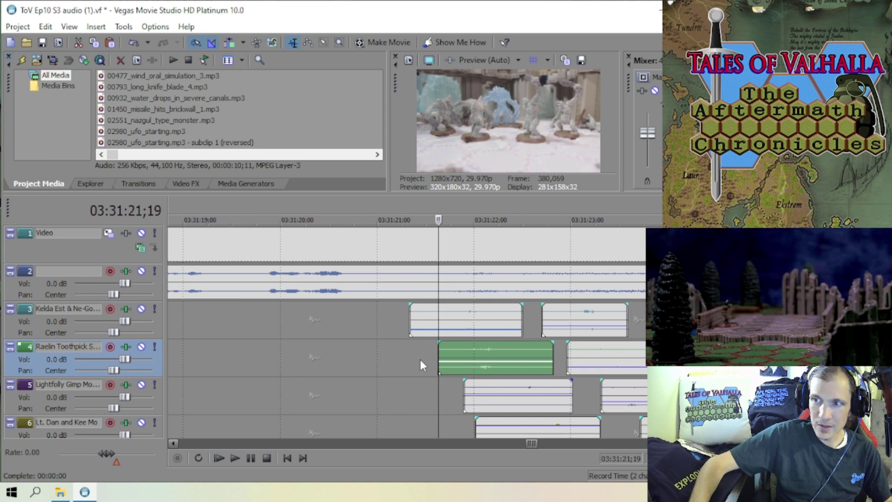
{"action": "key", "text": "space"}
{"action": "key", "text": "space"}
{"action": "scroll", "coordinate": [420, 365], "scroll_direction": "down", "scroll_amount": 2}
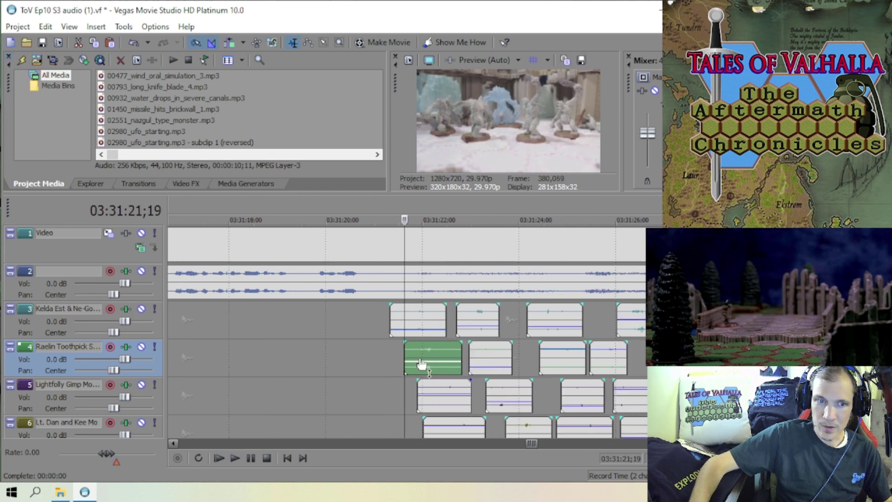
- Raise the volume of the track 4 clip at 03:31:21;19 and play it back to check the level
{"action": "left_click_drag", "start_coordinate": [429, 367], "coordinate": [432, 363]}
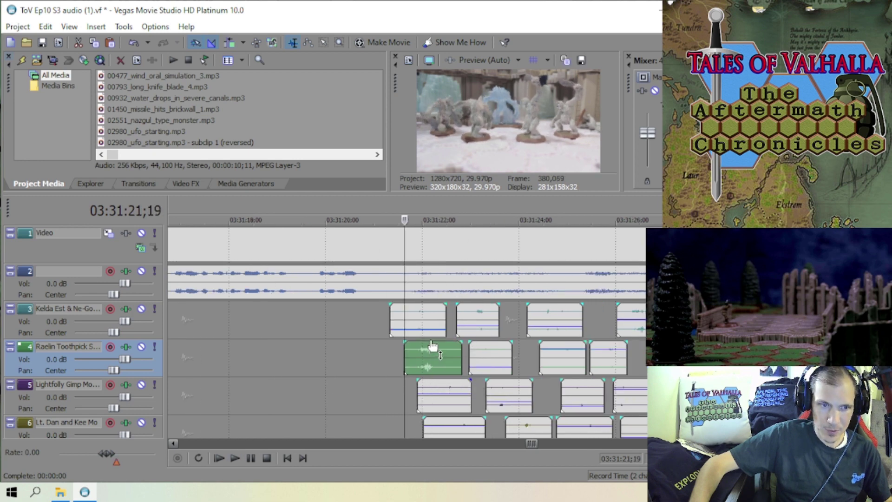
{"action": "key", "text": "space"}
{"action": "key", "text": "space"}
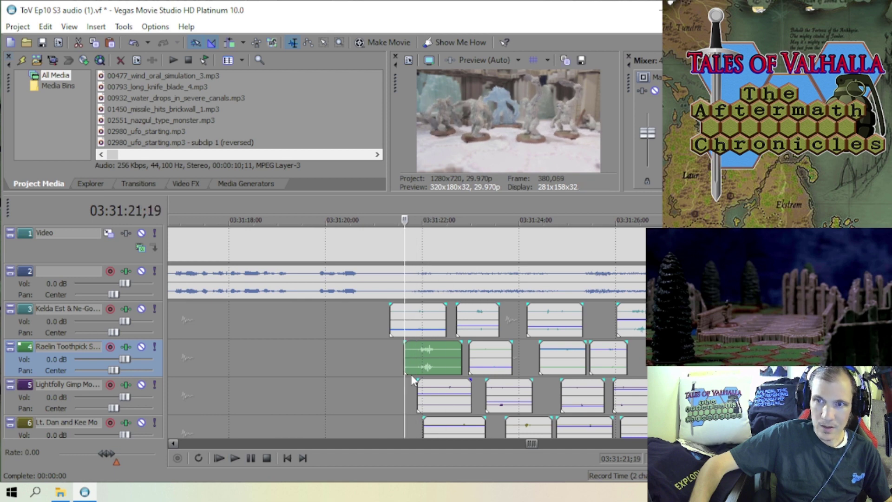
{"action": "key", "text": "space"}
{"action": "key", "text": "space"}
{"action": "scroll", "coordinate": [414, 369], "scroll_direction": "left", "scroll_amount": 1}
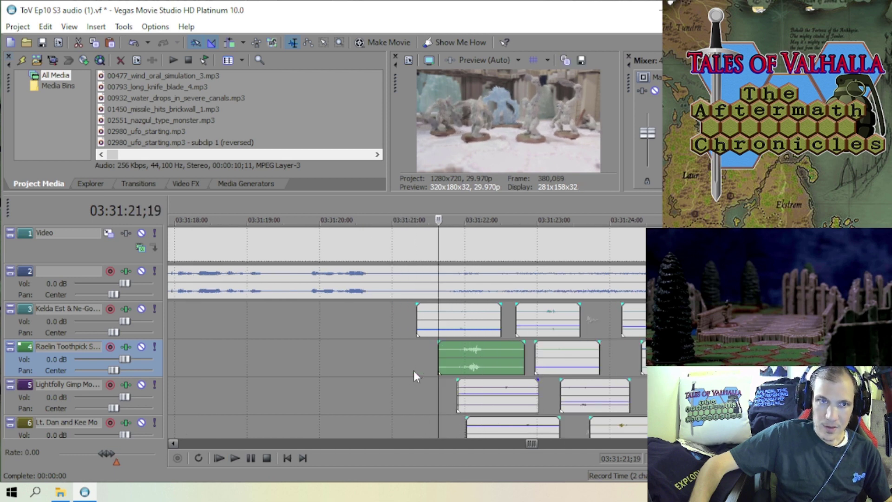
{"action": "key", "text": "space"}
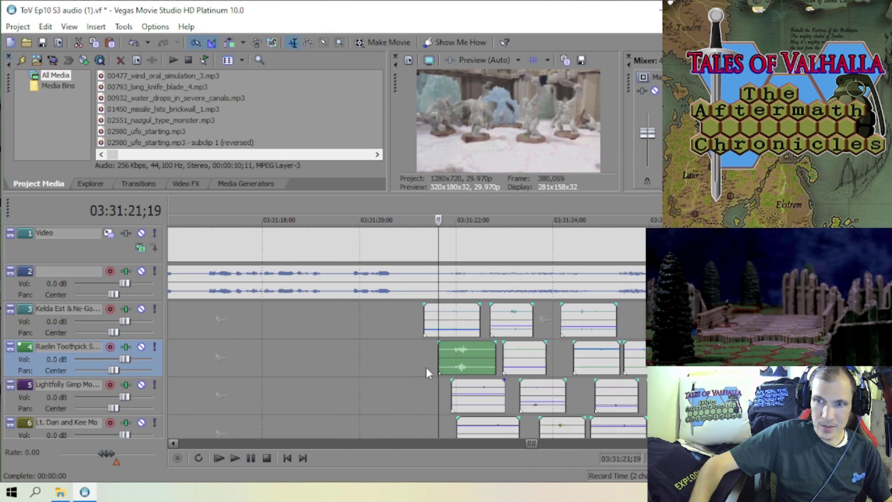
{"action": "key", "text": "space"}
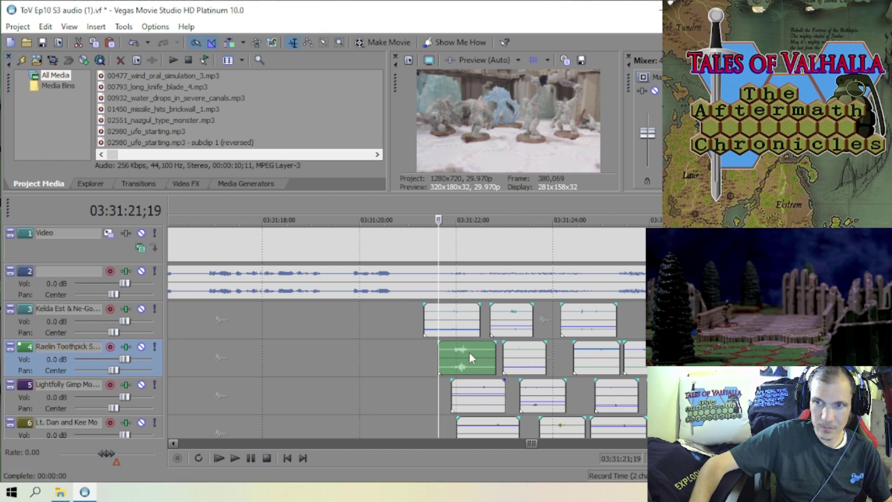
- Check the active take name in the properties of the track 4 clip at 03:31:21;19
{"action": "scroll", "coordinate": [453, 350], "scroll_direction": "up", "scroll_amount": 3}
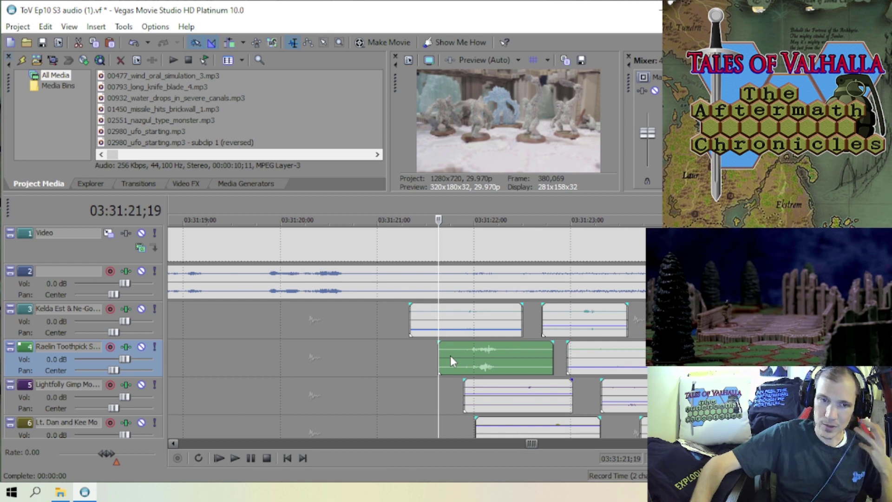
{"action": "scroll", "coordinate": [450, 356], "scroll_direction": "up", "scroll_amount": 3}
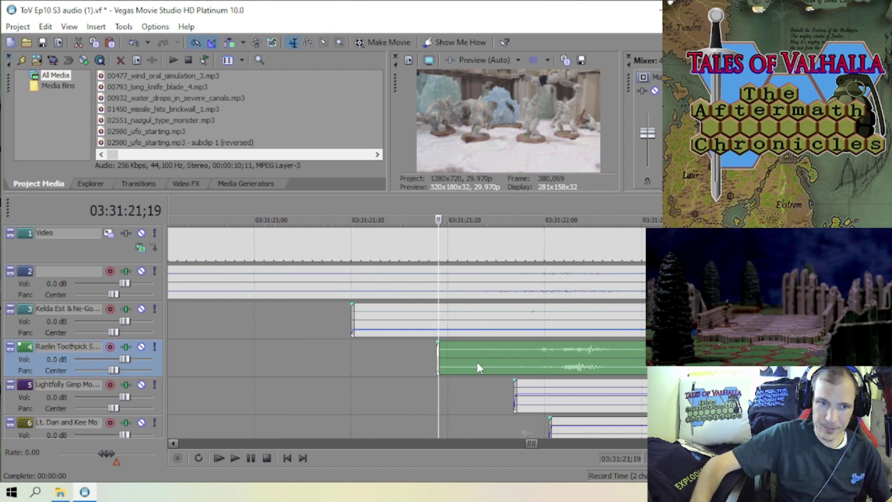
{"action": "right_click", "coordinate": [499, 357]}
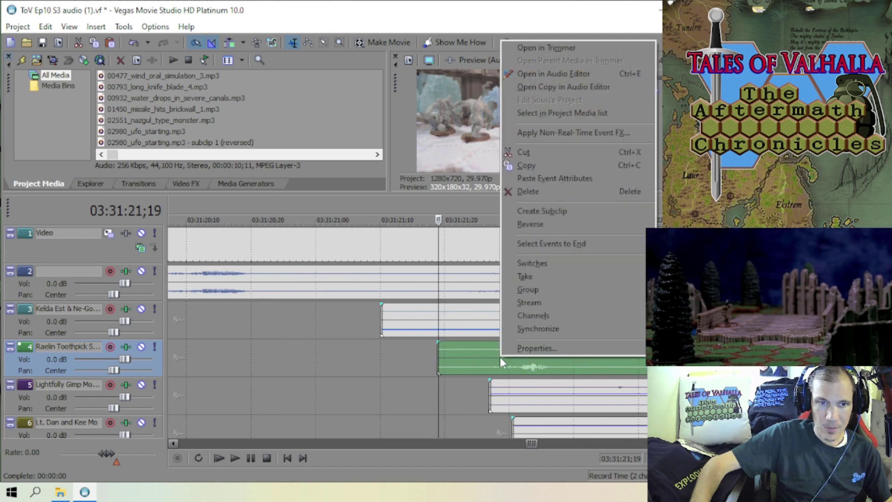
{"action": "left_click", "coordinate": [534, 348]}
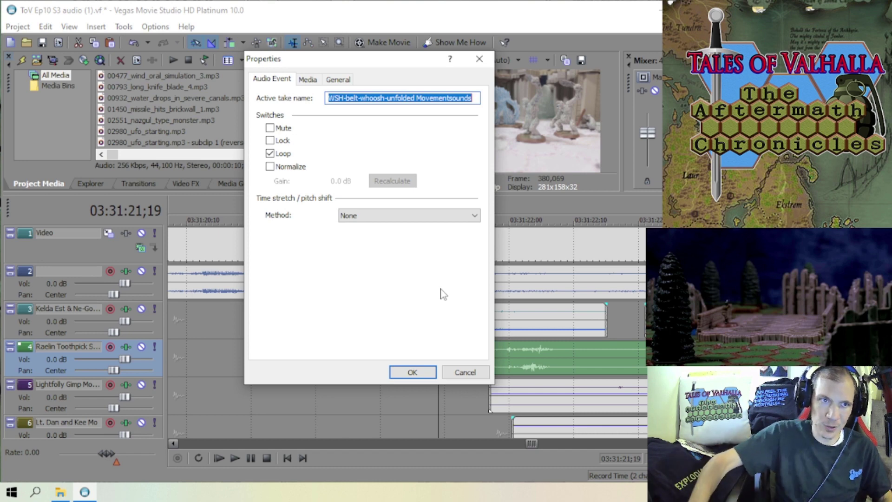
{"action": "left_click", "coordinate": [412, 374]}
- Compare the single track 4 clip at 03:31:21;19 with the overall spread of clips across the surrounding episode
{"action": "scroll", "coordinate": [489, 361], "scroll_direction": "down", "scroll_amount": 5}
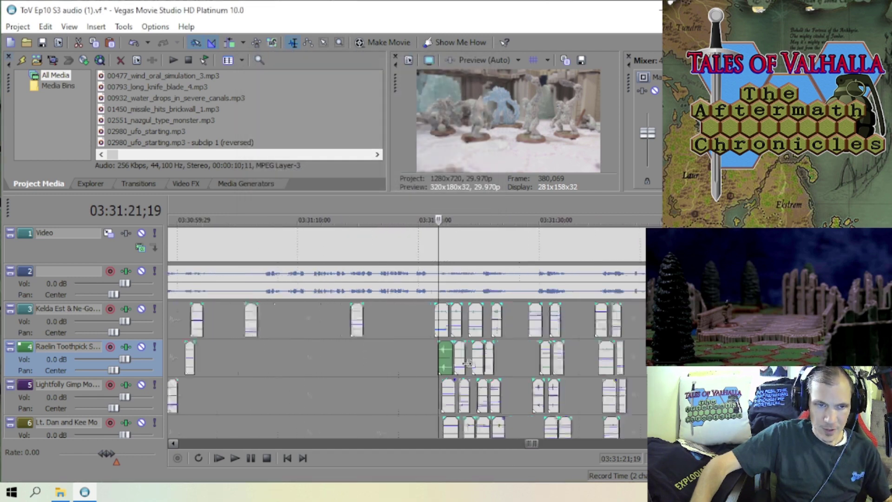
{"action": "scroll", "coordinate": [467, 364], "scroll_direction": "down", "scroll_amount": 5}
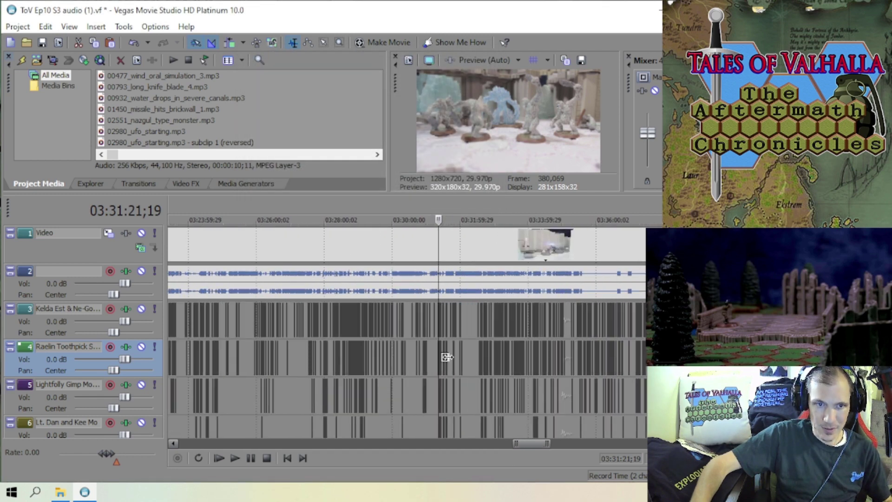
{"action": "scroll", "coordinate": [446, 356], "scroll_direction": "down", "scroll_amount": 3}
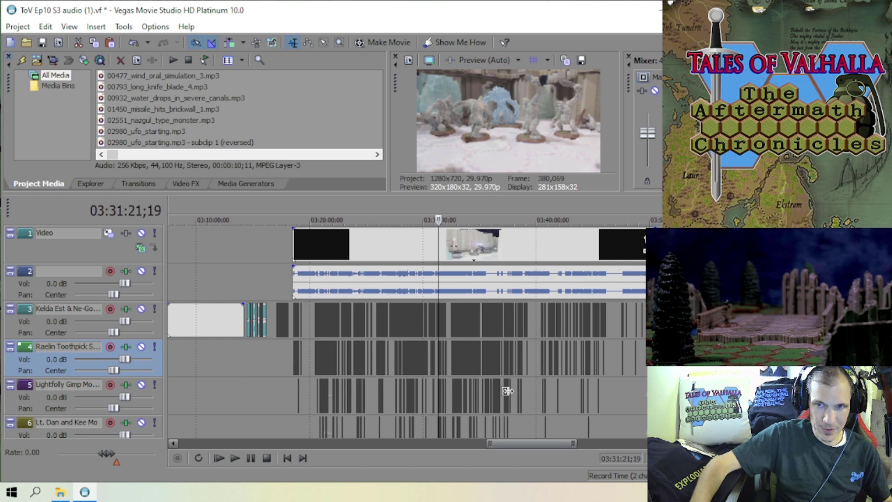
{"action": "scroll", "coordinate": [475, 362], "scroll_direction": "up", "scroll_amount": 15}
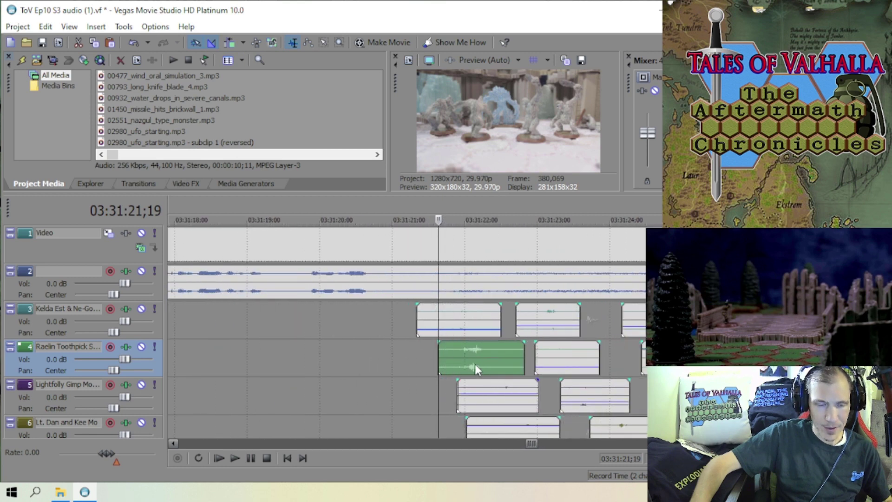
{"action": "scroll", "coordinate": [473, 361], "scroll_direction": "down", "scroll_amount": 10}
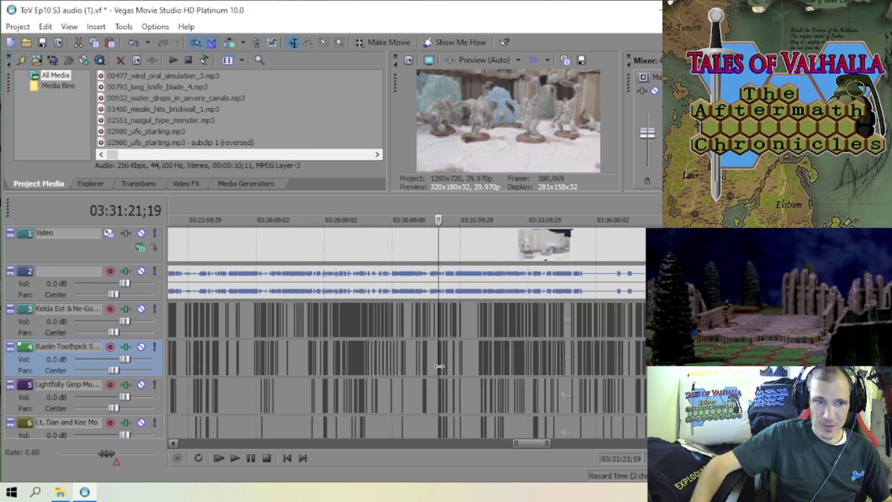
{"action": "scroll", "coordinate": [439, 366], "scroll_direction": "down", "scroll_amount": 4}
{"action": "scroll", "coordinate": [438, 366], "scroll_direction": "up", "scroll_amount": 15}
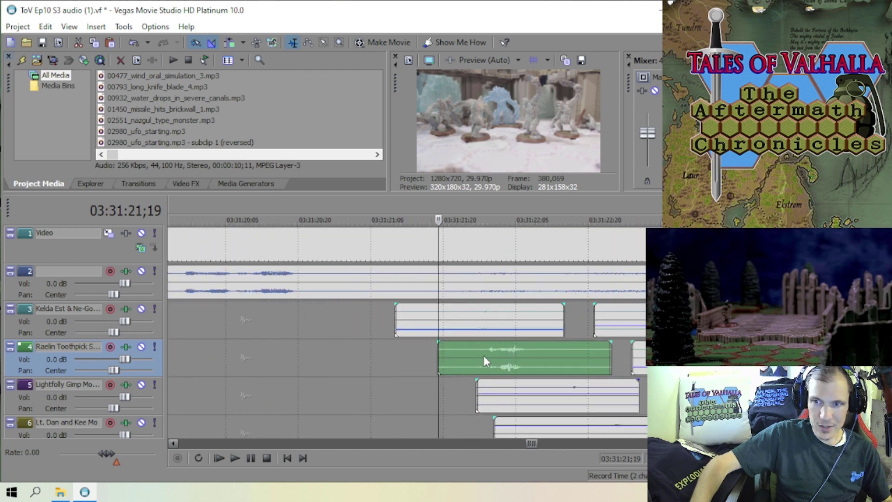
- Lower the gain of the track 4 clip at 03:31:21;19 to about -11.8 dB and set the playhead to 03:31:21;10
{"action": "mouse_move", "coordinate": [511, 349]}
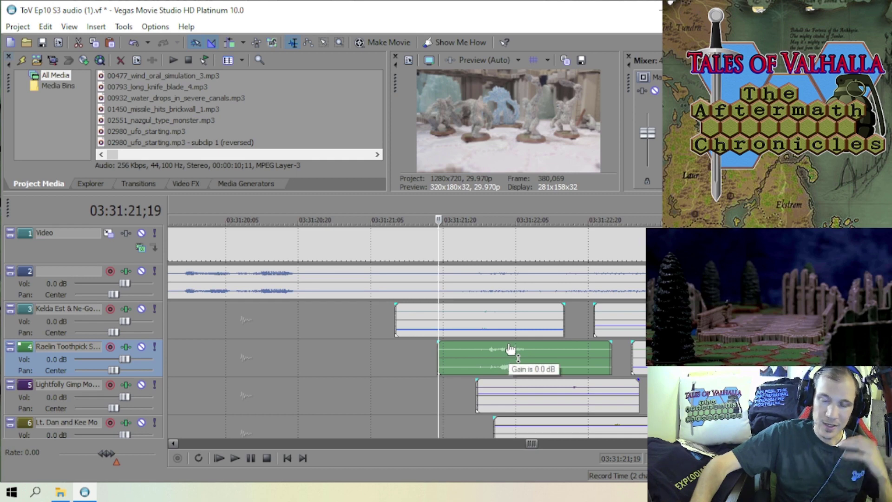
{"action": "left_click_drag", "start_coordinate": [511, 349], "coordinate": [517, 371]}
{"action": "scroll", "coordinate": [478, 350], "scroll_direction": "down", "scroll_amount": 4}
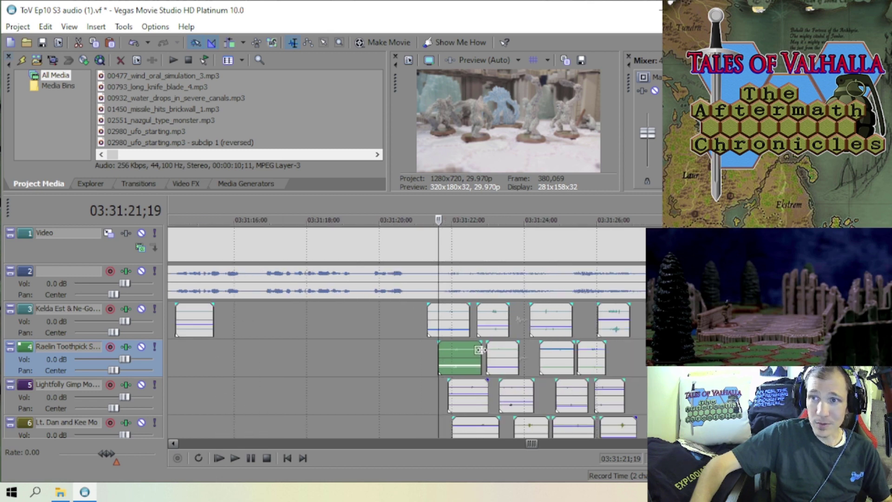
{"action": "scroll", "coordinate": [478, 349], "scroll_direction": "down", "scroll_amount": 8}
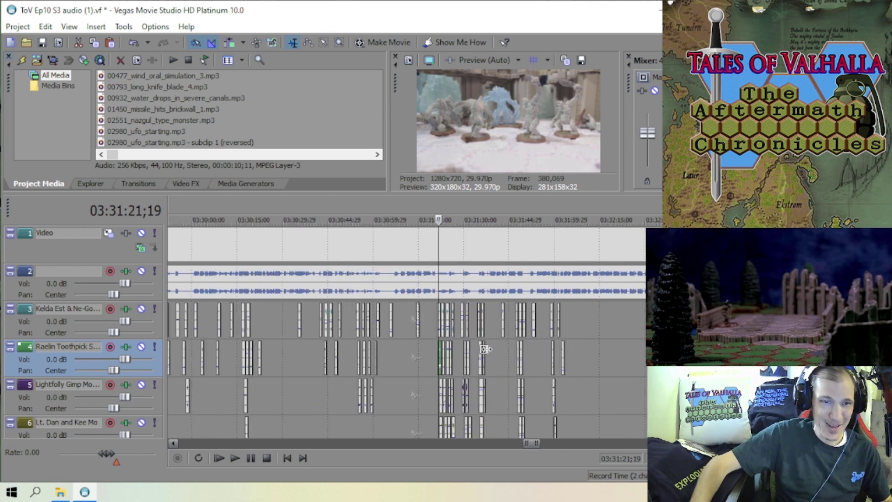
{"action": "scroll", "coordinate": [484, 349], "scroll_direction": "up", "scroll_amount": 9}
{"action": "left_click", "coordinate": [425, 357]}
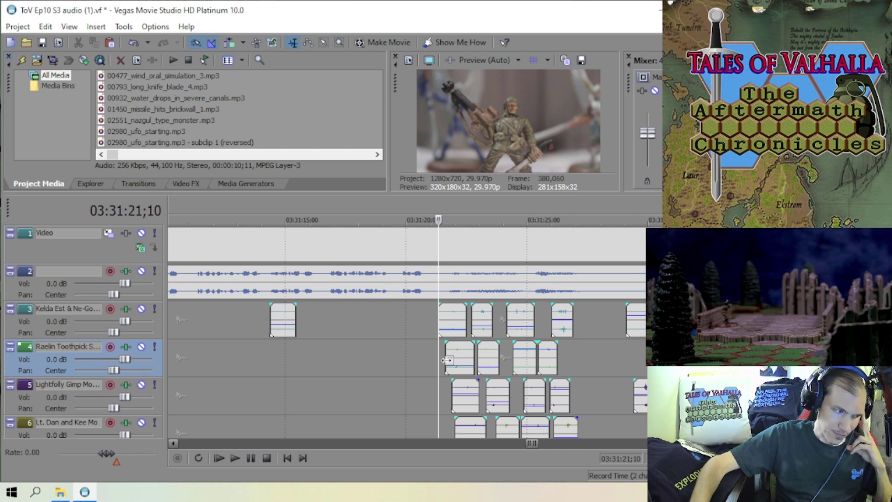
- Compare the overlapping clips on tracks 3 to 6 from 03:31:21;10 with the clip spread in the surrounding minute
{"action": "scroll", "coordinate": [447, 360], "scroll_direction": "down", "scroll_amount": 3}
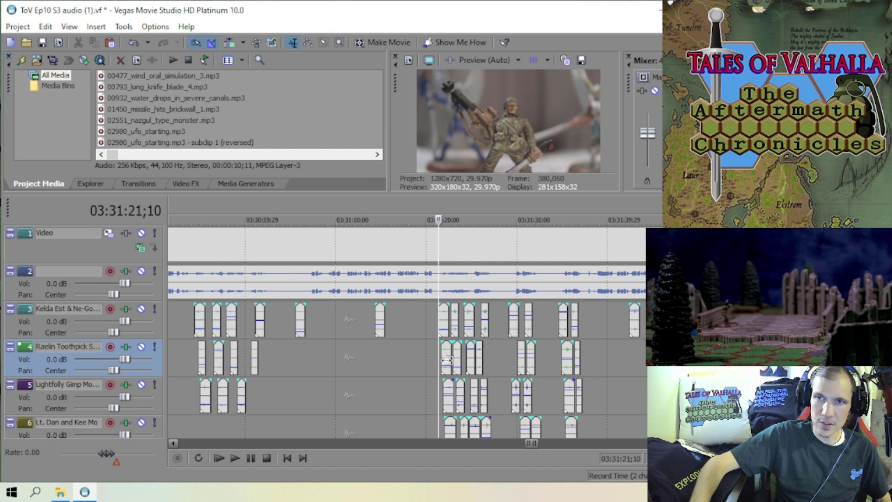
{"action": "scroll", "coordinate": [447, 360], "scroll_direction": "down", "scroll_amount": 2}
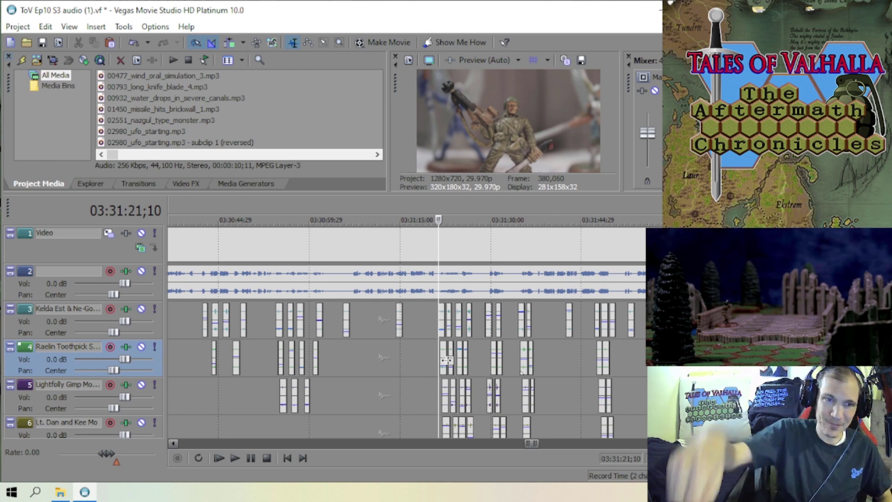
{"action": "scroll", "coordinate": [446, 360], "scroll_direction": "up", "scroll_amount": 3}
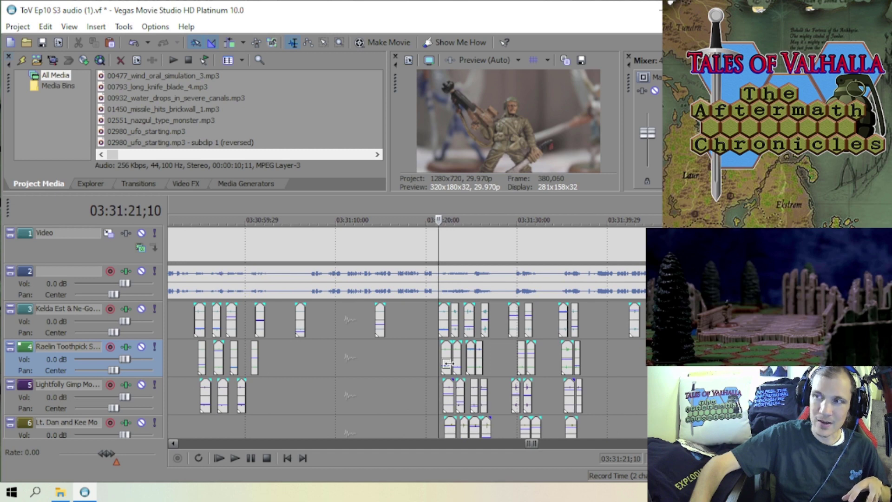
{"action": "scroll", "coordinate": [450, 364], "scroll_direction": "up", "scroll_amount": 5}
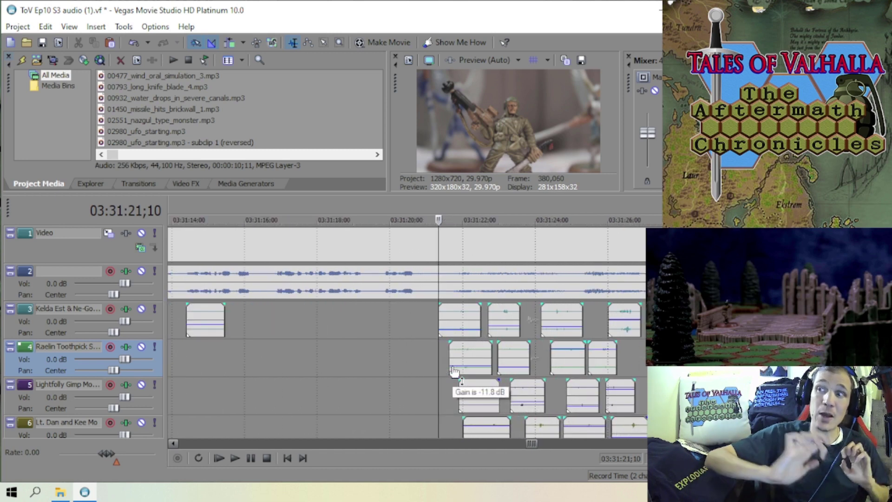
{"action": "scroll", "coordinate": [454, 370], "scroll_direction": "down", "scroll_amount": 10}
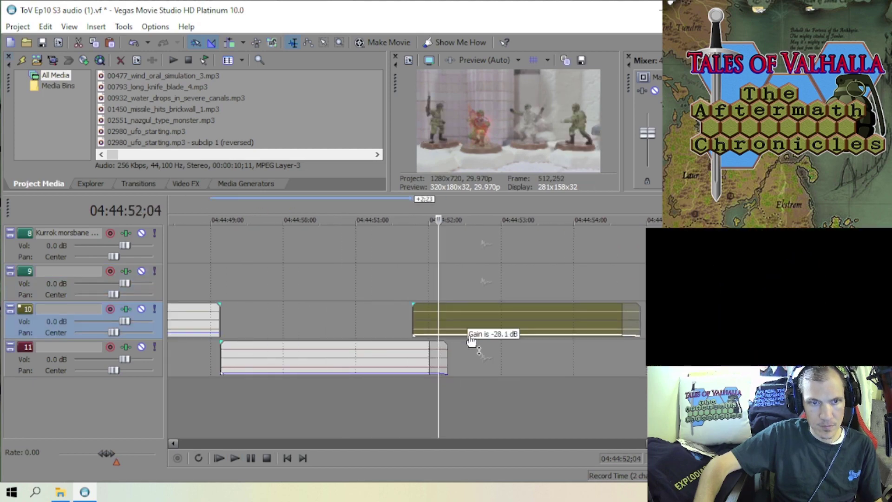
- Place a sound clip on track 10 at about 04:45:52, following the track 11 clip, and save the project
{"action": "right_click", "coordinate": [456, 317]}
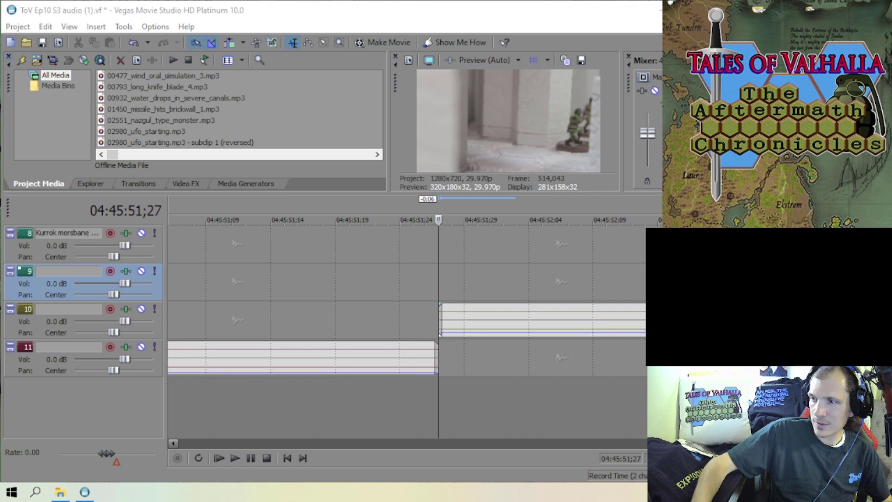
{"action": "scroll", "coordinate": [486, 317], "scroll_direction": "down", "scroll_amount": 8}
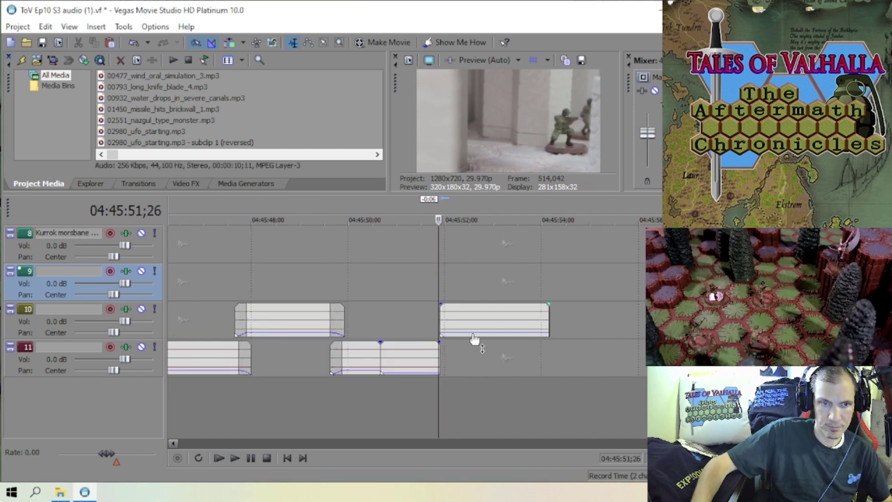
{"action": "scroll", "coordinate": [384, 313], "scroll_direction": "up", "scroll_amount": 2}
{"action": "scroll", "coordinate": [483, 316], "scroll_direction": "down", "scroll_amount": 4}
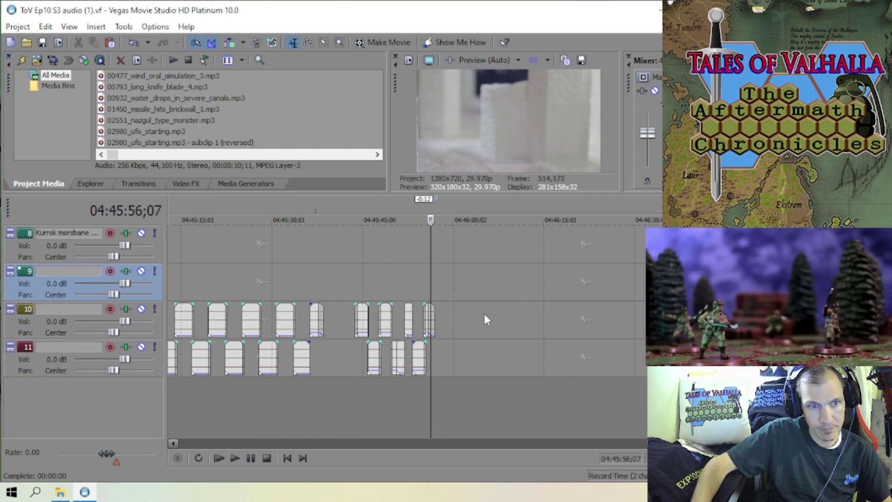
- Paste alternating, slightly overlapping sound clips with faded ends on tracks 10 and 11 from about 04:46:36 to 04:46:50
{"action": "scroll", "coordinate": [430, 297], "scroll_direction": "up", "scroll_amount": 8}
{"action": "scroll", "coordinate": [430, 296], "scroll_direction": "down", "scroll_amount": 3}
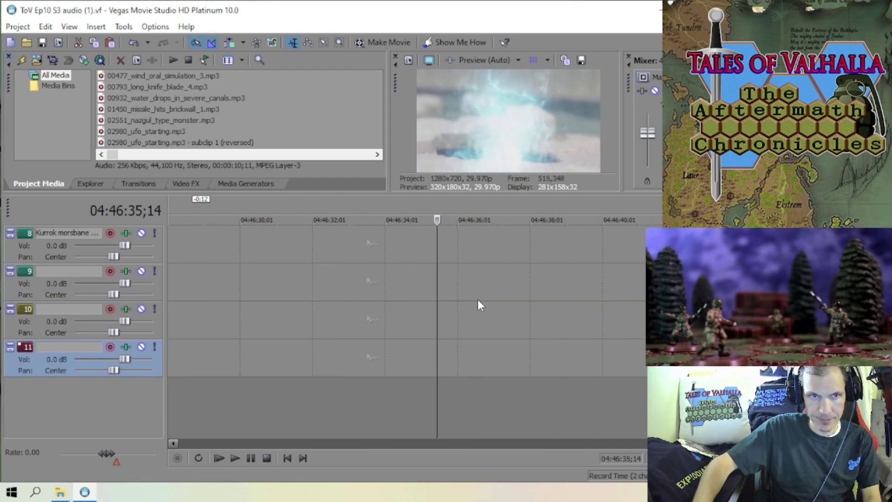
{"action": "right_click", "coordinate": [466, 316]}
{"action": "left_click", "coordinate": [424, 277]}
{"action": "scroll", "coordinate": [439, 322], "scroll_direction": "up", "scroll_amount": 3}
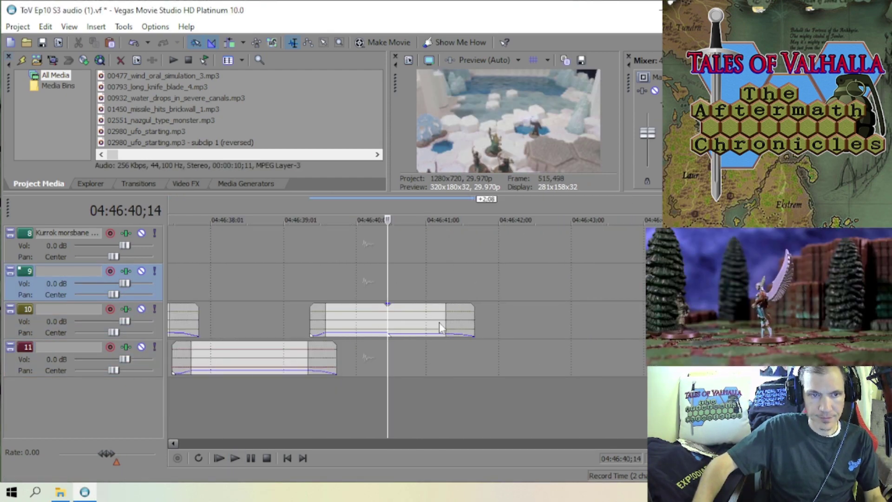
{"action": "key", "text": "ctrl+s"}
{"action": "key", "text": "ctrl+v"}
{"action": "scroll", "coordinate": [460, 302], "scroll_direction": "down", "scroll_amount": 3}
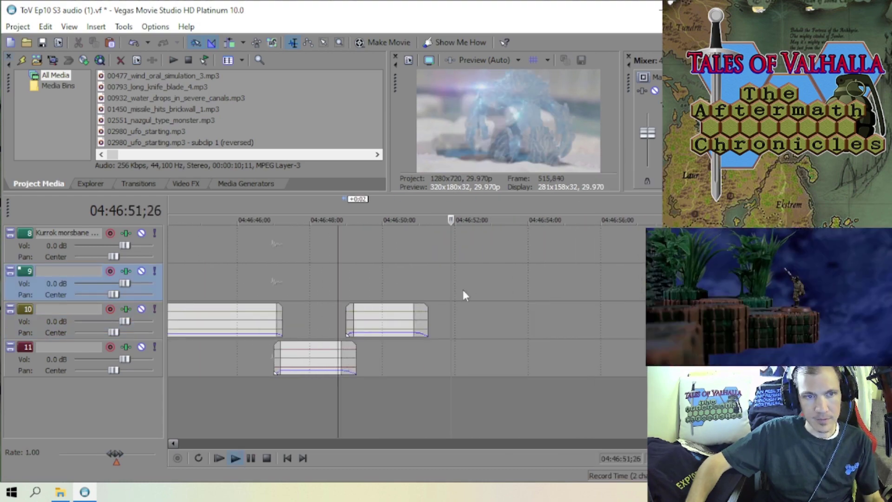
- Add a sound clip with a long fade-out on track 10 at about 04:46:54 and save the project
{"action": "right_click", "coordinate": [446, 308]}
{"action": "key", "text": "Escape"}
{"action": "scroll", "coordinate": [391, 282], "scroll_direction": "up", "scroll_amount": 2}
{"action": "key", "text": "space"}
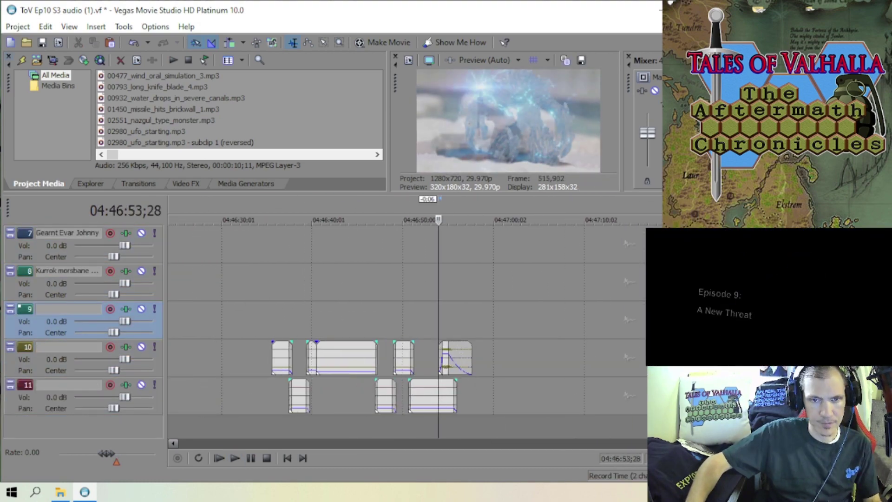
{"action": "left_click", "coordinate": [17, 27]}
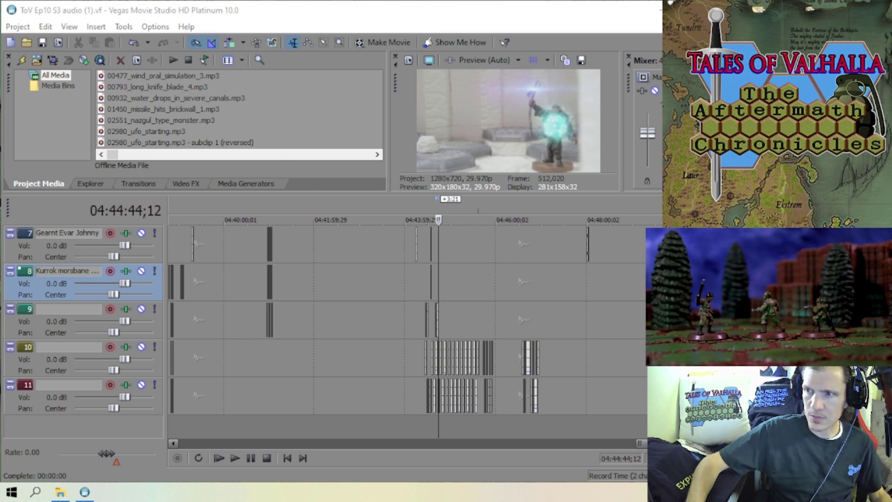
- Examine the spacing and density of the sound clips on tracks 7 to 11 around 04:44:44;12
{"action": "scroll", "coordinate": [599, 367], "scroll_direction": "up", "scroll_amount": 4}
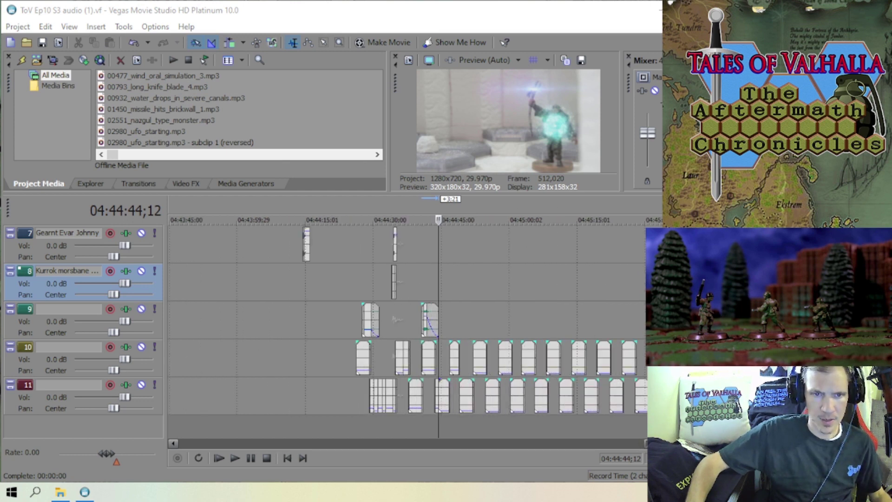
{"action": "scroll", "coordinate": [599, 361], "scroll_direction": "up", "scroll_amount": 3}
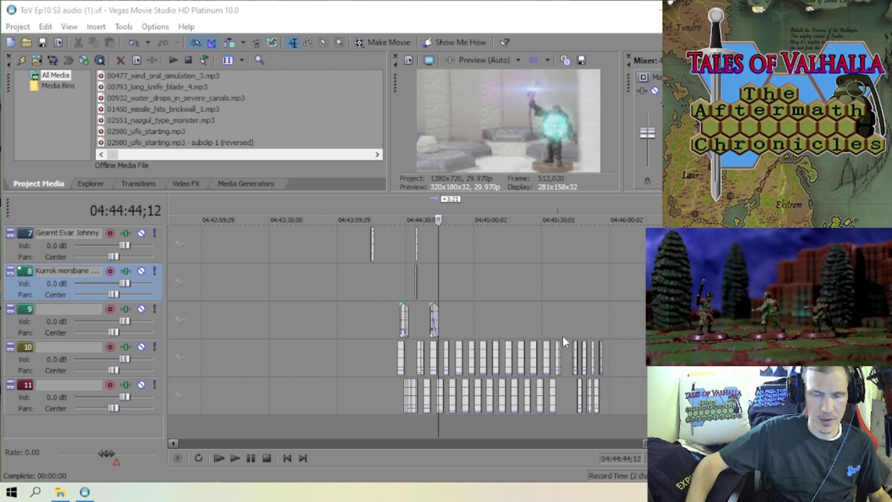
{"action": "scroll", "coordinate": [537, 333], "scroll_direction": "up", "scroll_amount": 3}
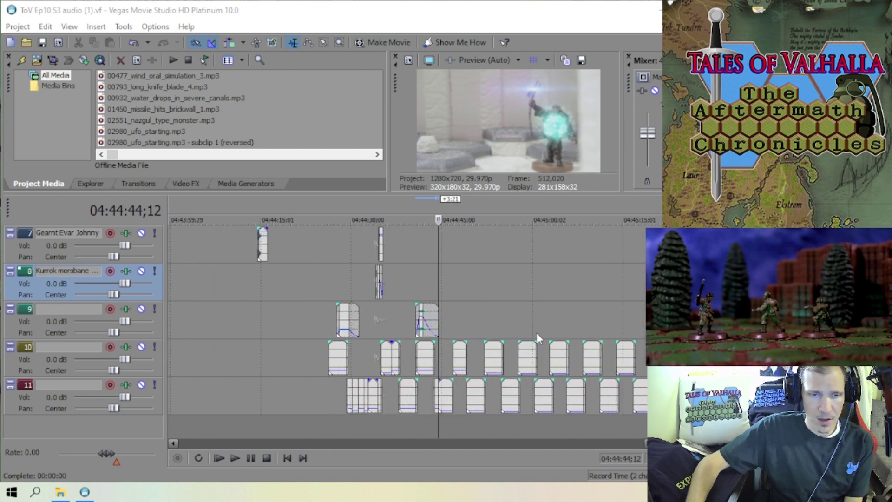
{"action": "scroll", "coordinate": [537, 332], "scroll_direction": "up", "scroll_amount": 2}
{"action": "scroll", "coordinate": [537, 332], "scroll_direction": "down", "scroll_amount": 2}
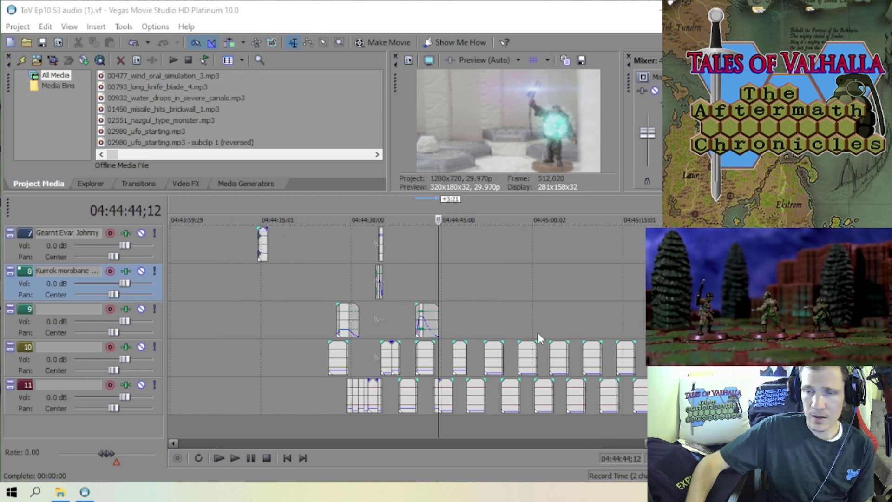
{"action": "scroll", "coordinate": [537, 332], "scroll_direction": "down", "scroll_amount": 2}
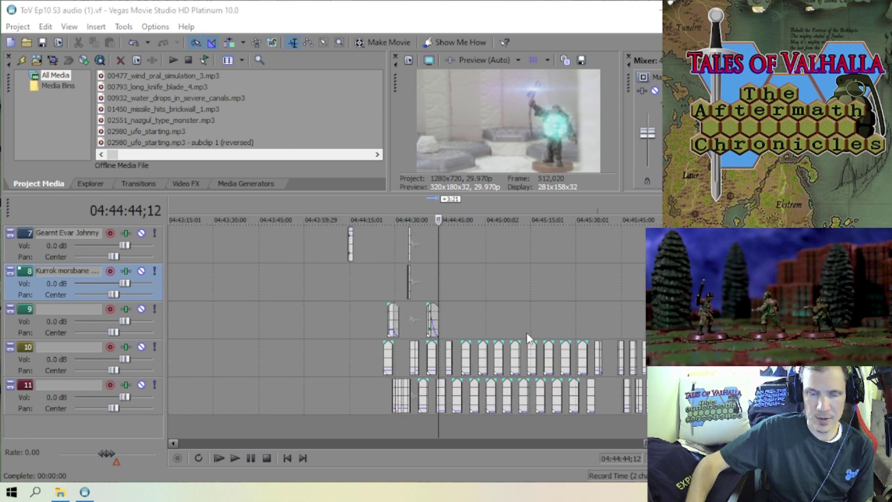
{"action": "scroll", "coordinate": [528, 333], "scroll_direction": "up", "scroll_amount": 4}
{"action": "scroll", "coordinate": [528, 332], "scroll_direction": "down", "scroll_amount": 8}
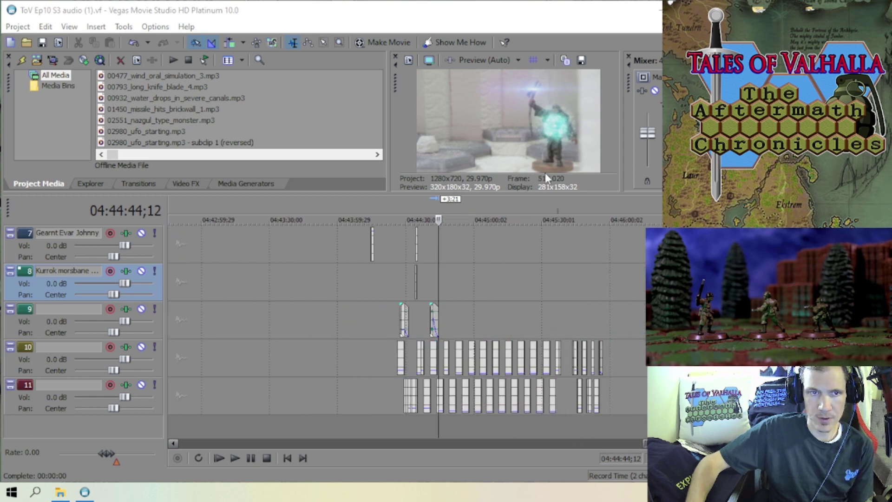
{"action": "scroll", "coordinate": [553, 306], "scroll_direction": "up", "scroll_amount": 2}
{"action": "scroll", "coordinate": [532, 319], "scroll_direction": "down", "scroll_amount": 3}
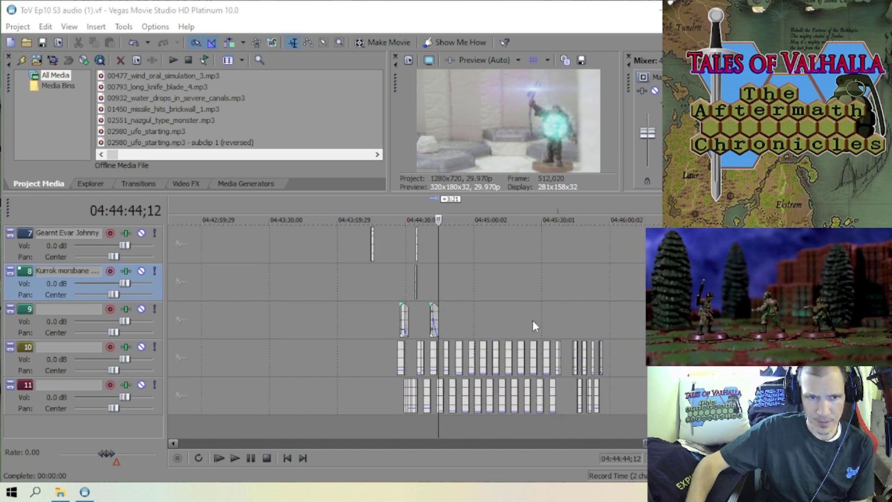
{"action": "scroll", "coordinate": [528, 319], "scroll_direction": "up", "scroll_amount": 8}
{"action": "scroll", "coordinate": [528, 320], "scroll_direction": "down", "scroll_amount": 4}
{"action": "scroll", "coordinate": [528, 320], "scroll_direction": "up", "scroll_amount": 2}
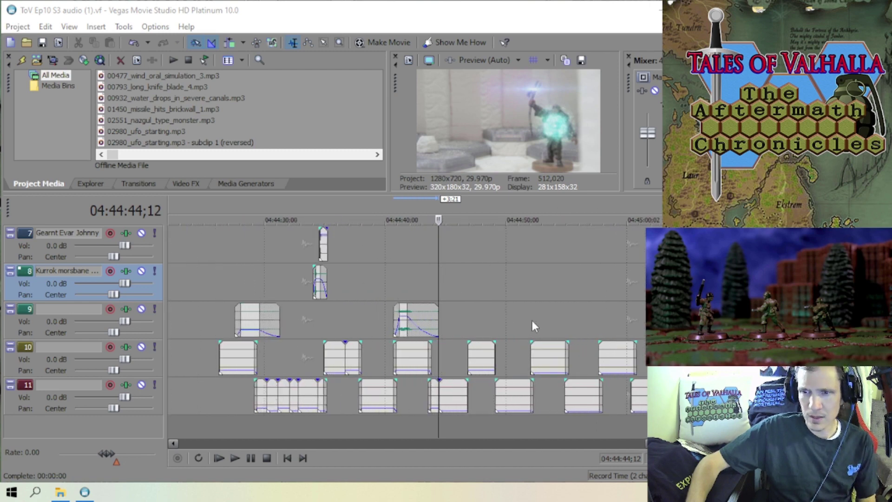
{"action": "scroll", "coordinate": [532, 319], "scroll_direction": "down", "scroll_amount": 4}
{"action": "scroll", "coordinate": [518, 321], "scroll_direction": "up", "scroll_amount": 2}
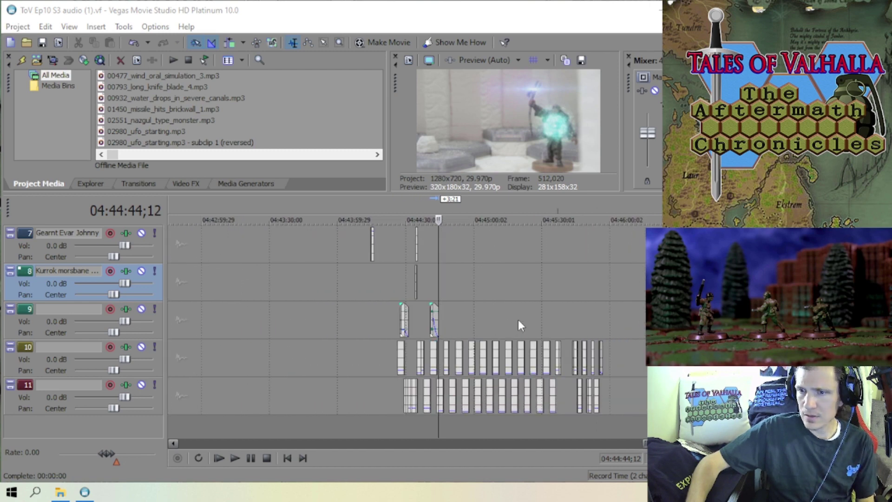
{"action": "scroll", "coordinate": [518, 320], "scroll_direction": "down", "scroll_amount": 2}
{"action": "scroll", "coordinate": [518, 321], "scroll_direction": "up", "scroll_amount": 4}
{"action": "scroll", "coordinate": [518, 321], "scroll_direction": "down", "scroll_amount": 2}
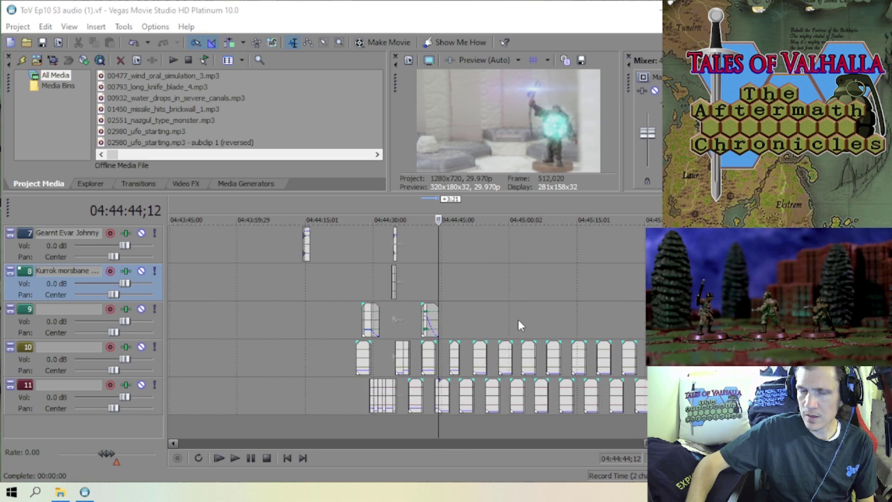
{"action": "scroll", "coordinate": [517, 319], "scroll_direction": "down", "scroll_amount": 2}
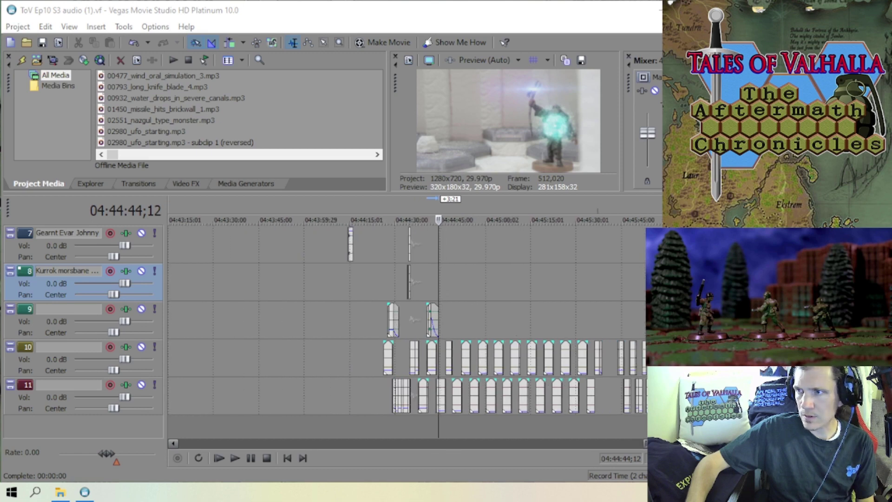
{"action": "scroll", "coordinate": [517, 320], "scroll_direction": "down", "scroll_amount": 2}
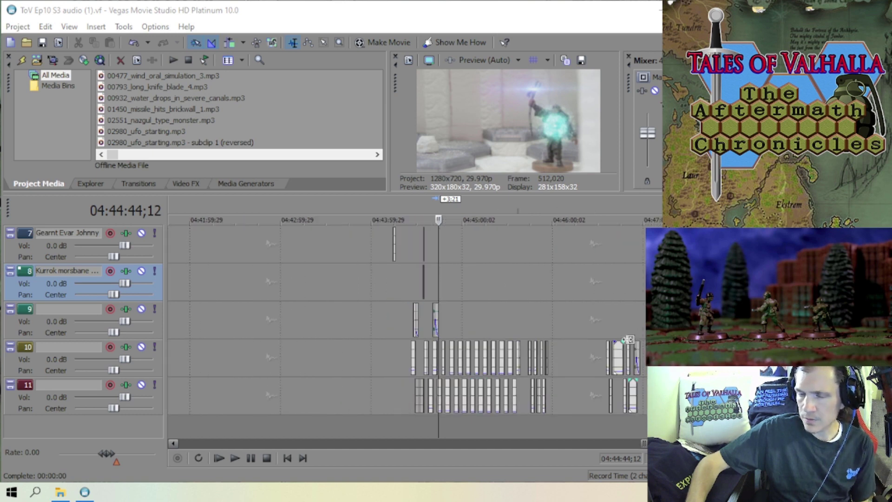
- Examine how the audio clips are laid out across the tracks of the episode 9 and episode 10 audio projects
{"action": "scroll", "coordinate": [548, 339], "scroll_direction": "down", "scroll_amount": 2}
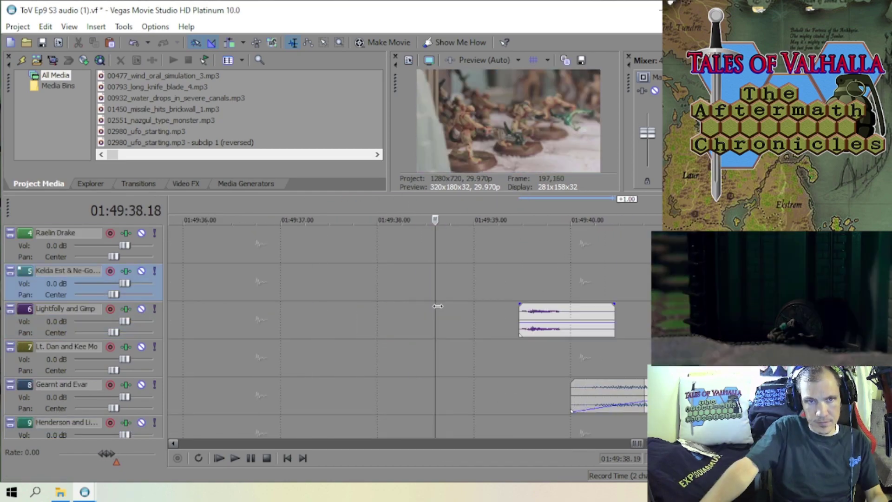
{"action": "scroll", "coordinate": [441, 295], "scroll_direction": "down", "scroll_amount": 6}
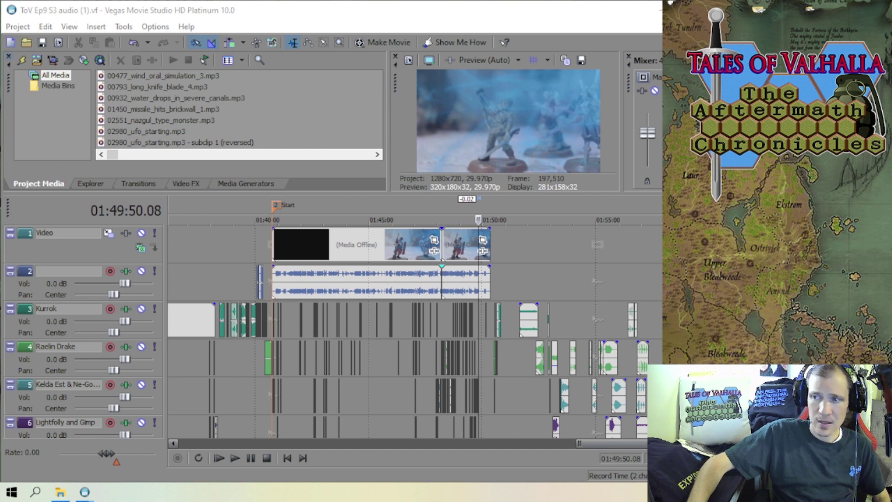
{"action": "scroll", "coordinate": [326, 325], "scroll_direction": "down", "scroll_amount": 2}
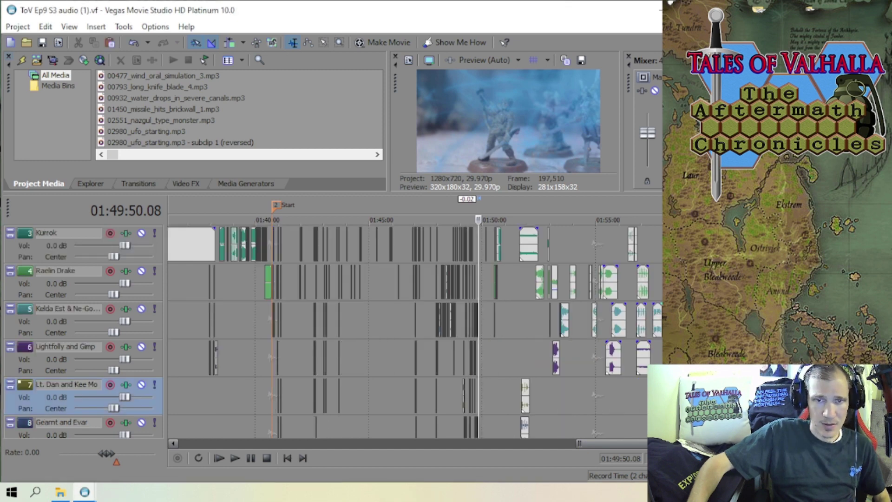
{"action": "scroll", "coordinate": [508, 289], "scroll_direction": "down", "scroll_amount": 3}
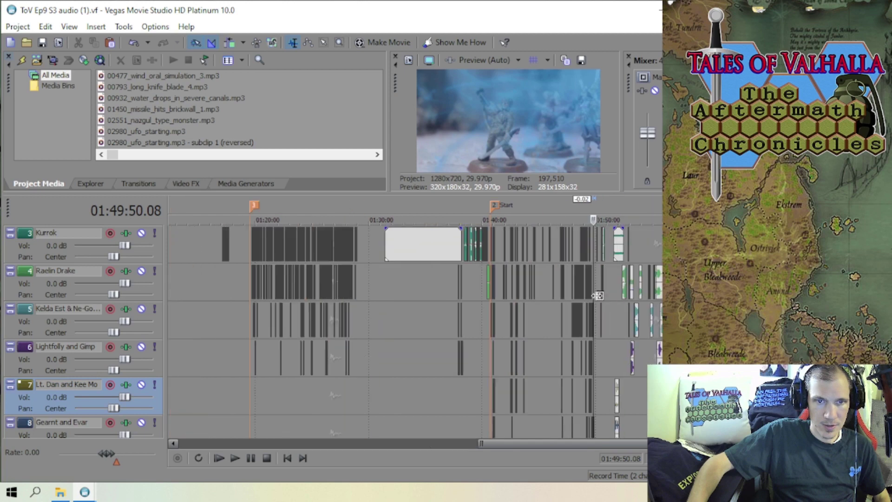
{"action": "scroll", "coordinate": [560, 325], "scroll_direction": "up", "scroll_amount": 2}
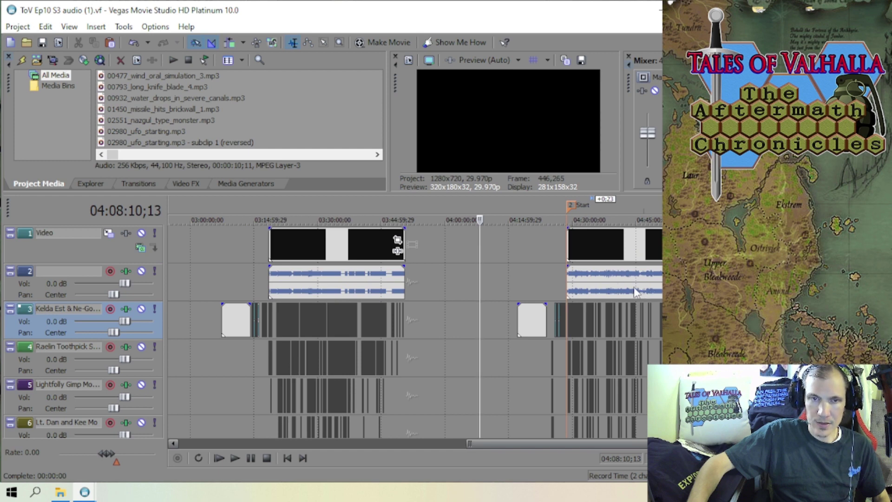
{"action": "scroll", "coordinate": [636, 274], "scroll_direction": "down", "scroll_amount": 3}
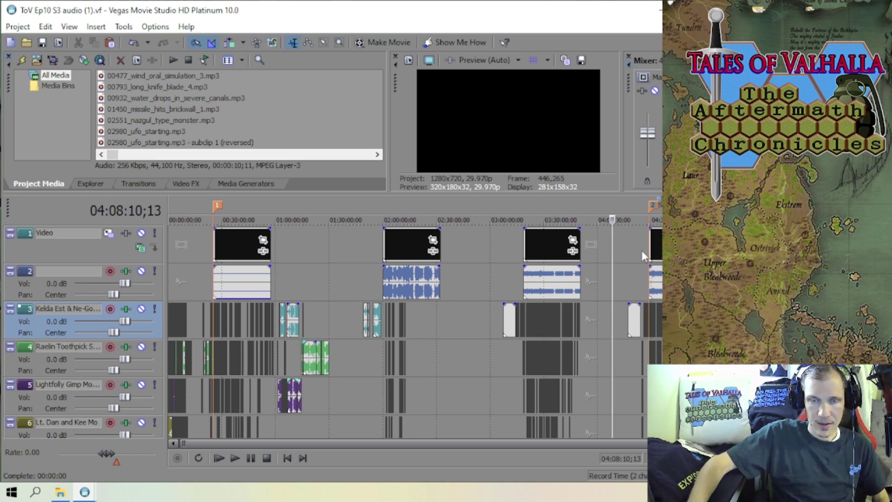
- Save the ToV Ep10 S3 audio (1) project
{"action": "left_click", "coordinate": [15, 28]}
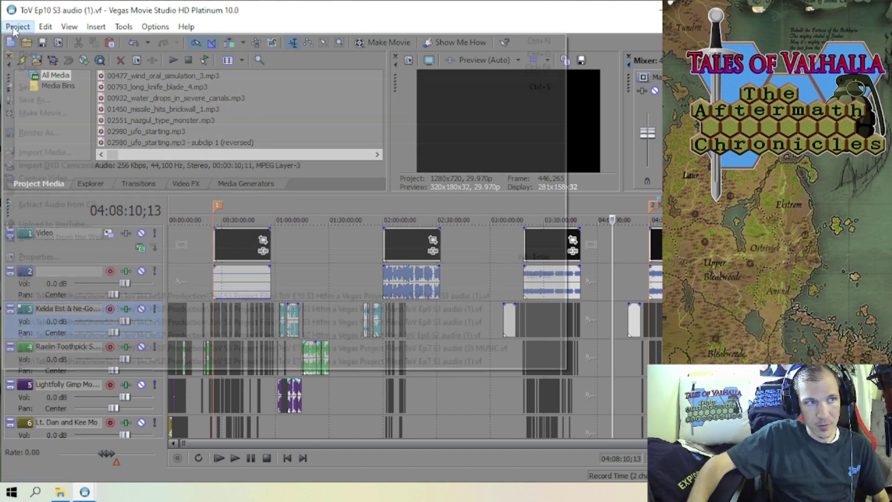
{"action": "left_click", "coordinate": [28, 82]}
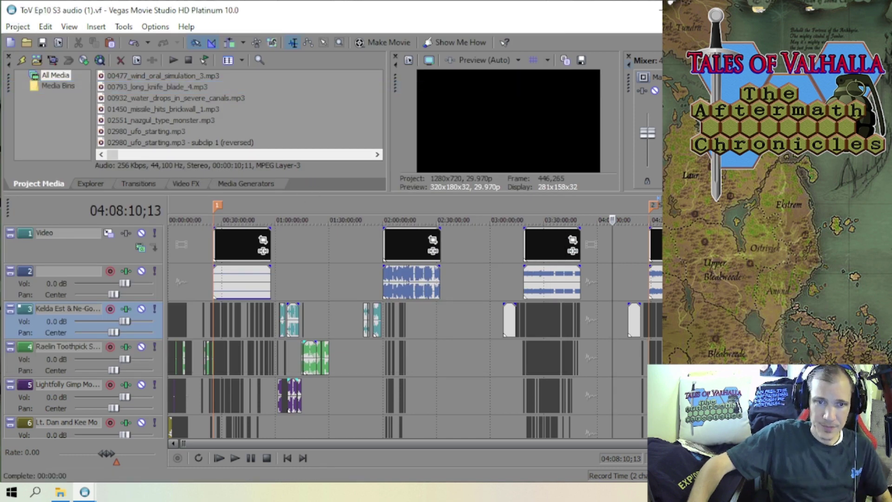
- Inspect the episode 10 timeline's video sections and voice tracks around 04:08:10, both in overview and closer up
{"action": "scroll", "coordinate": [594, 341], "scroll_direction": "up", "scroll_amount": 5}
{"action": "scroll", "coordinate": [594, 341], "scroll_direction": "down", "scroll_amount": 4}
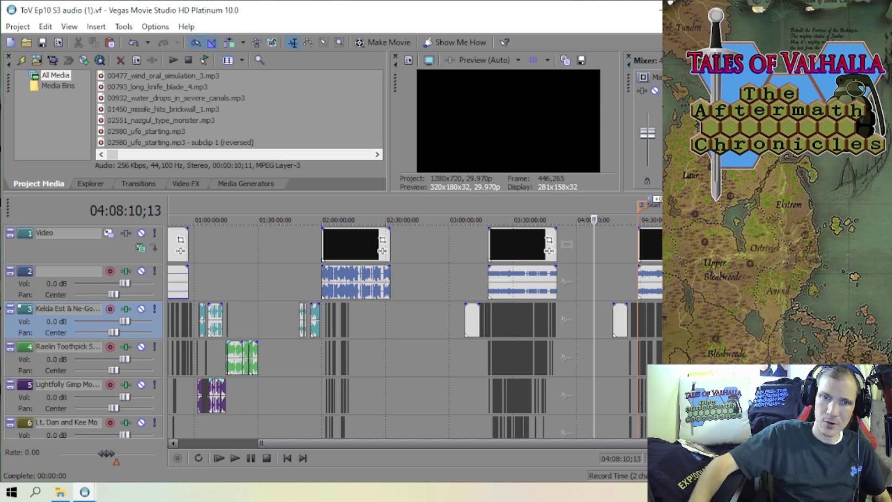
{"action": "key", "text": "Up"}
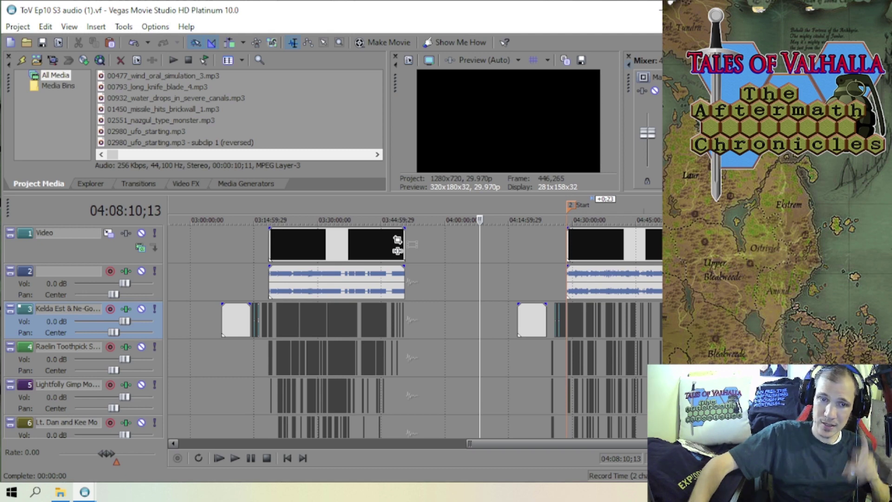
{"action": "key", "text": "Down"}
{"action": "key", "text": "Down"}
{"action": "key", "text": "Down"}
{"action": "key", "text": "Down"}
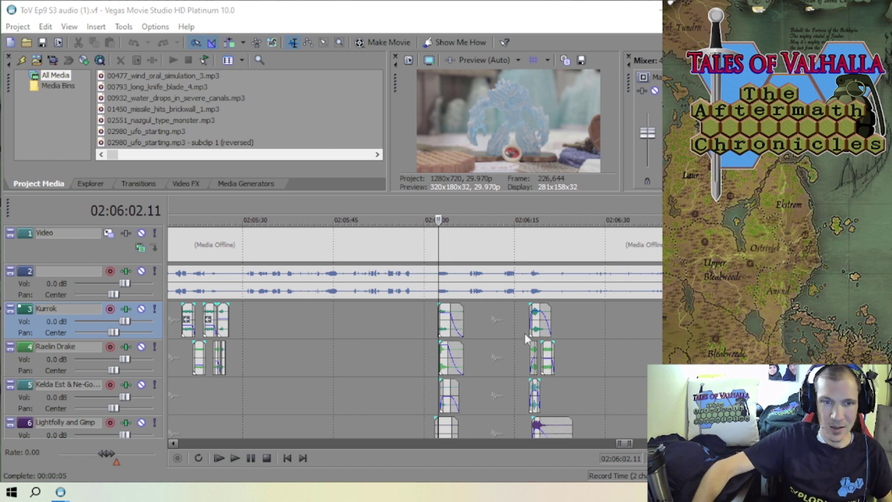
- Examine the episode 9 voice clips around 02:06:02 on the character tracks, from individual fades to the whole video section
{"action": "scroll", "coordinate": [525, 342], "scroll_direction": "down", "scroll_amount": 5}
{"action": "scroll", "coordinate": [526, 352], "scroll_direction": "down", "scroll_amount": 3}
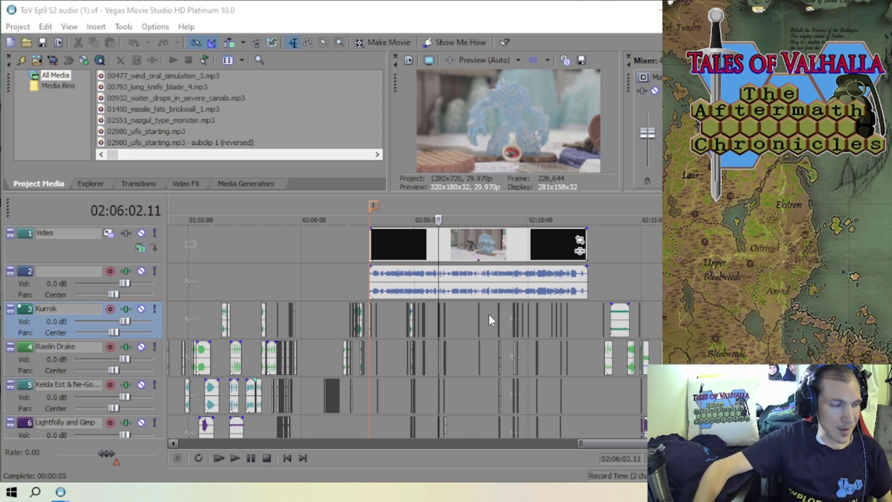
{"action": "scroll", "coordinate": [488, 314], "scroll_direction": "up", "scroll_amount": 3}
{"action": "scroll", "coordinate": [442, 323], "scroll_direction": "up", "scroll_amount": 5}
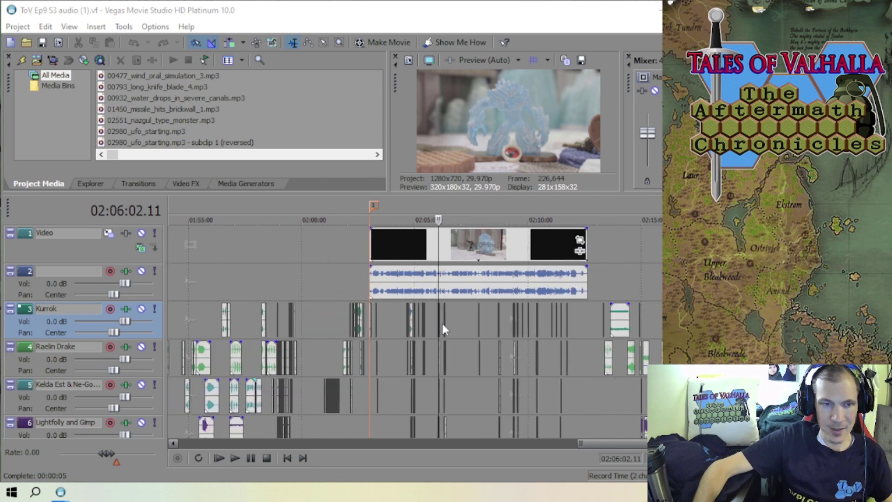
{"action": "scroll", "coordinate": [442, 325], "scroll_direction": "down", "scroll_amount": 3}
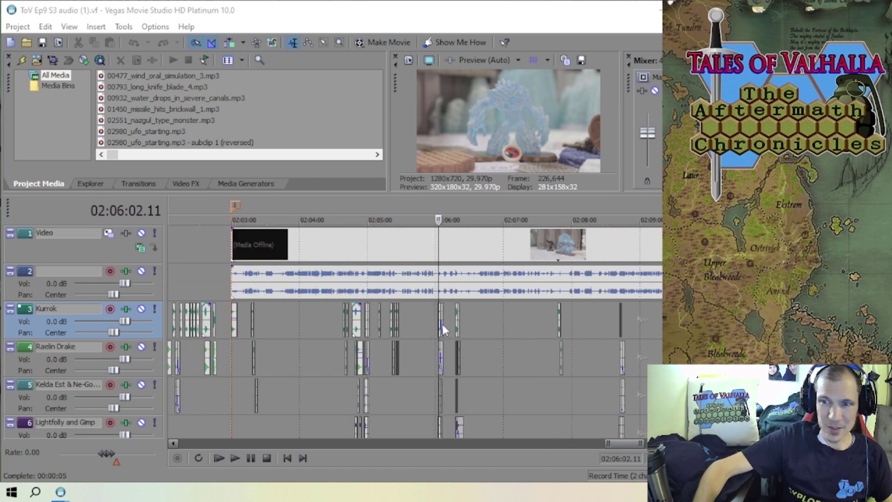
{"action": "scroll", "coordinate": [441, 322], "scroll_direction": "up", "scroll_amount": 2}
{"action": "scroll", "coordinate": [442, 325], "scroll_direction": "down", "scroll_amount": 3}
{"action": "scroll", "coordinate": [442, 325], "scroll_direction": "up", "scroll_amount": 3}
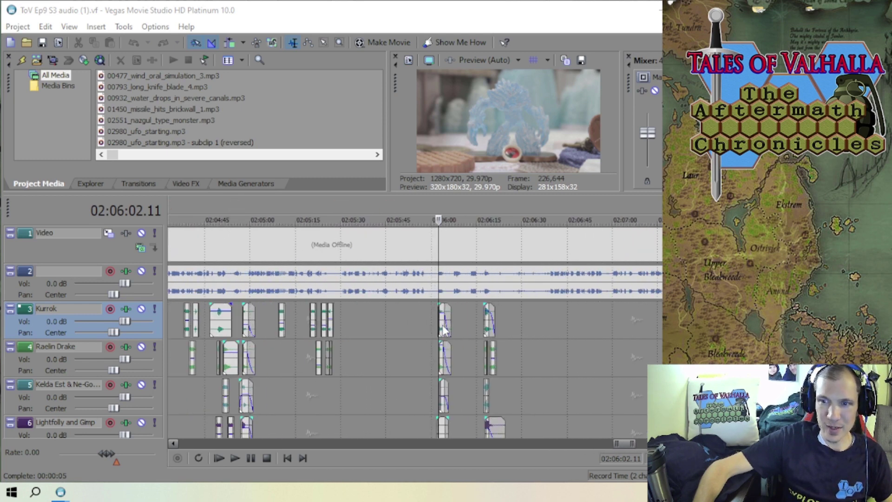
{"action": "scroll", "coordinate": [442, 324], "scroll_direction": "down", "scroll_amount": 2}
{"action": "scroll", "coordinate": [433, 333], "scroll_direction": "up", "scroll_amount": 3}
{"action": "scroll", "coordinate": [422, 330], "scroll_direction": "down", "scroll_amount": 3}
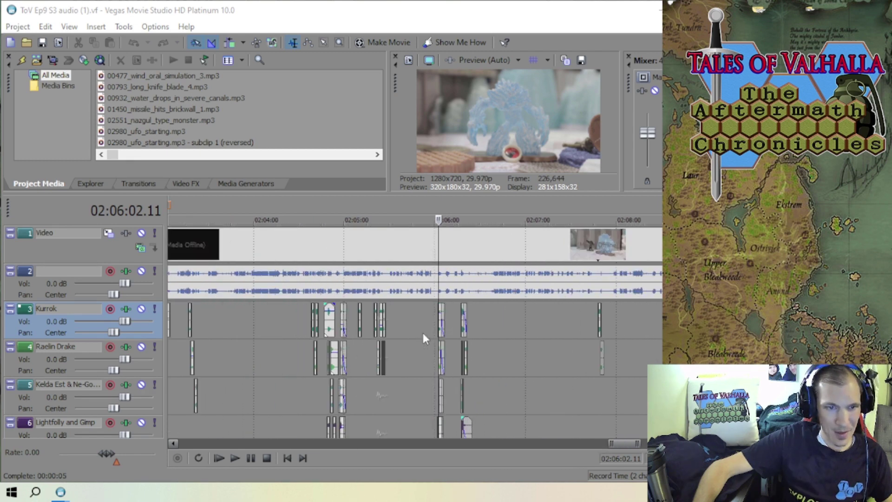
{"action": "scroll", "coordinate": [421, 330], "scroll_direction": "up", "scroll_amount": 2}
{"action": "scroll", "coordinate": [422, 330], "scroll_direction": "down", "scroll_amount": 3}
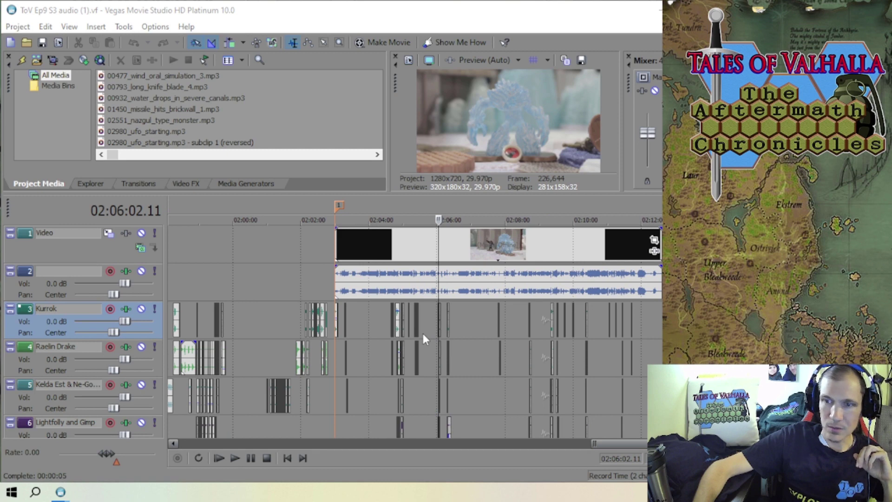
{"action": "scroll", "coordinate": [422, 334], "scroll_direction": "up", "scroll_amount": 1}
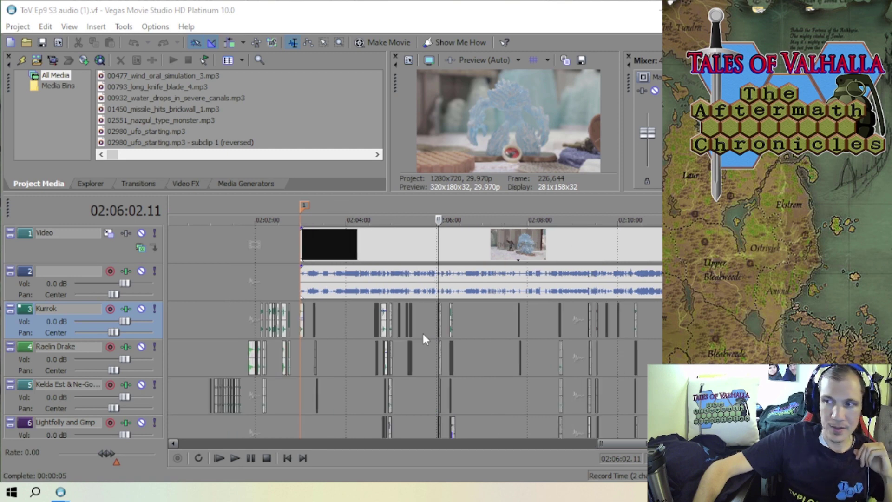
{"action": "scroll", "coordinate": [423, 334], "scroll_direction": "down", "scroll_amount": 1}
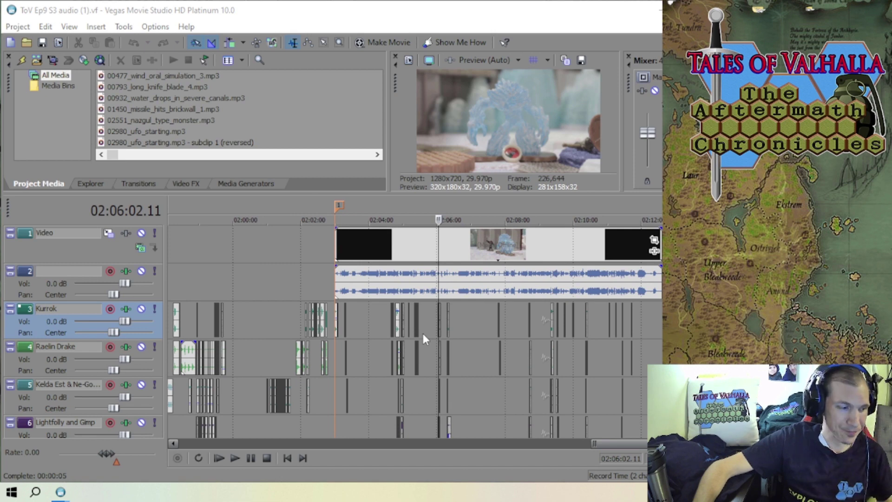
{"action": "scroll", "coordinate": [423, 334], "scroll_direction": "up", "scroll_amount": 5}
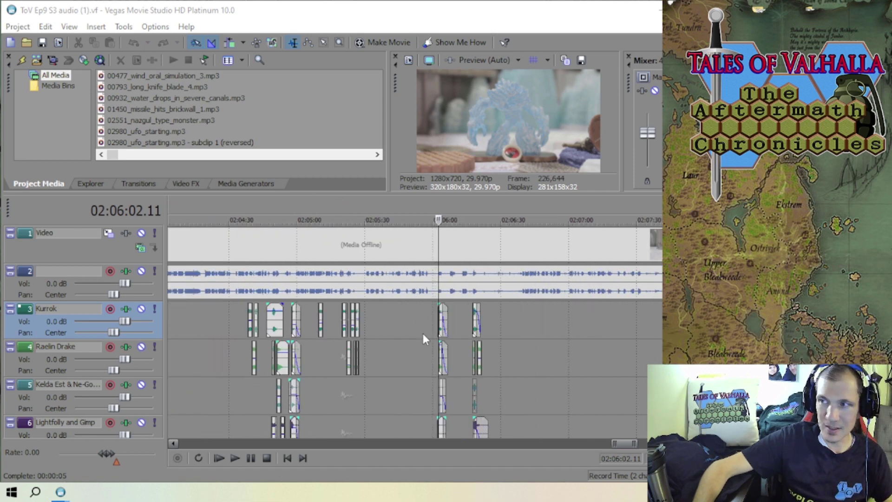
{"action": "scroll", "coordinate": [421, 330], "scroll_direction": "up", "scroll_amount": 2}
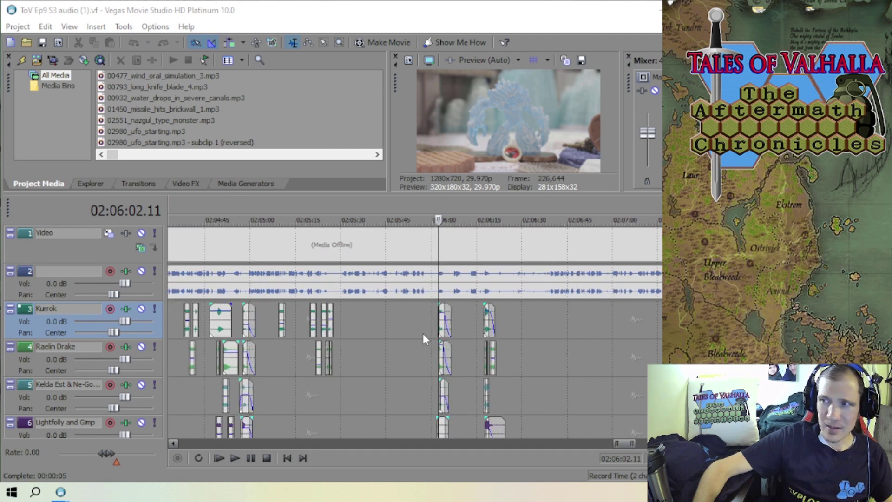
{"action": "scroll", "coordinate": [422, 333], "scroll_direction": "up", "scroll_amount": 3}
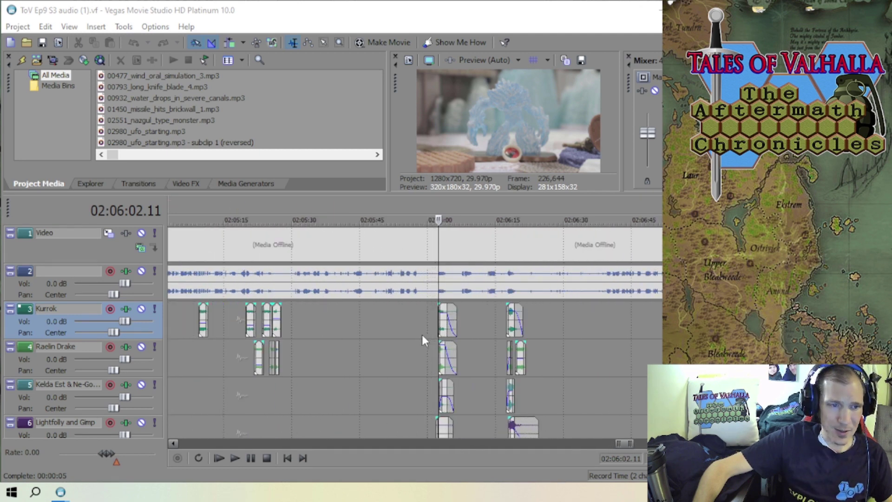
{"action": "scroll", "coordinate": [422, 335], "scroll_direction": "down", "scroll_amount": 2}
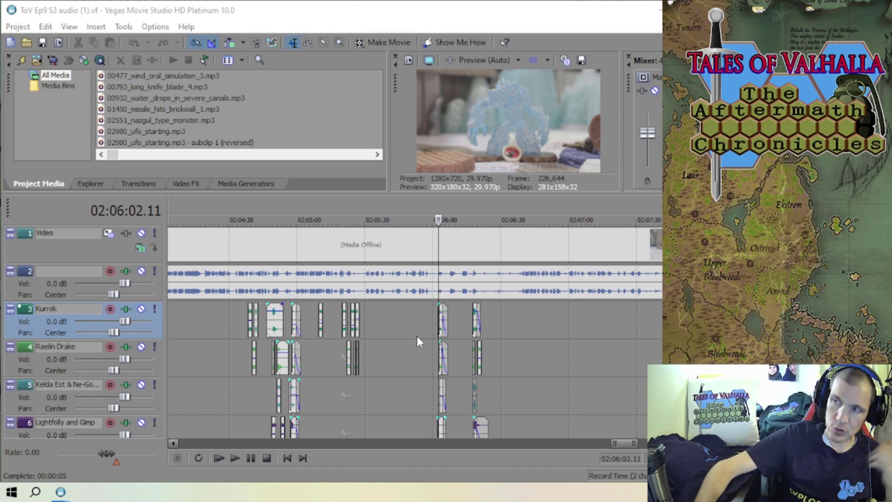
{"action": "scroll", "coordinate": [419, 338], "scroll_direction": "down", "scroll_amount": 1}
{"action": "scroll", "coordinate": [419, 338], "scroll_direction": "up", "scroll_amount": 1}
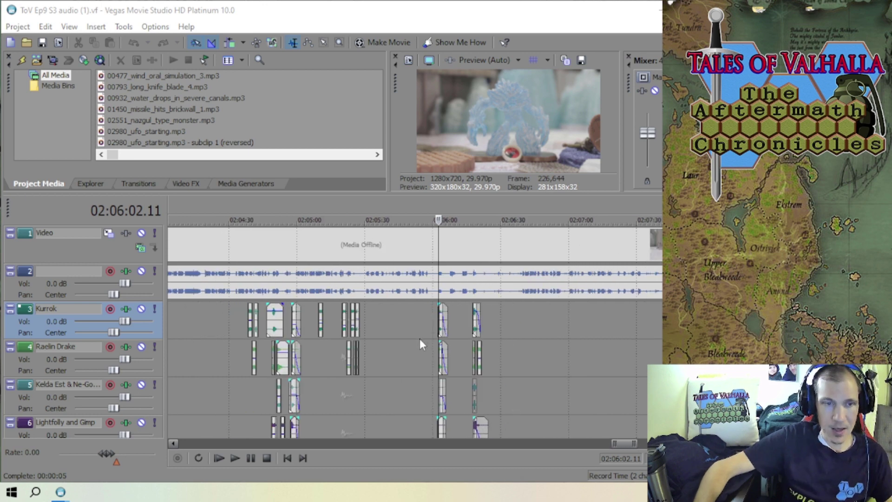
{"action": "scroll", "coordinate": [419, 338], "scroll_direction": "up", "scroll_amount": 3}
{"action": "scroll", "coordinate": [417, 339], "scroll_direction": "down", "scroll_amount": 2}
{"action": "scroll", "coordinate": [417, 339], "scroll_direction": "up", "scroll_amount": 5}
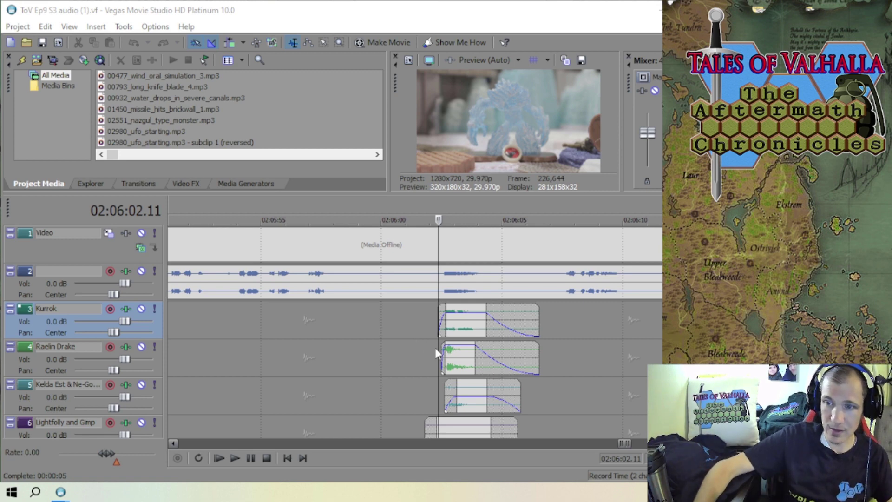
{"action": "scroll", "coordinate": [416, 356], "scroll_direction": "down", "scroll_amount": 4}
{"action": "scroll", "coordinate": [413, 358], "scroll_direction": "down", "scroll_amount": 8}
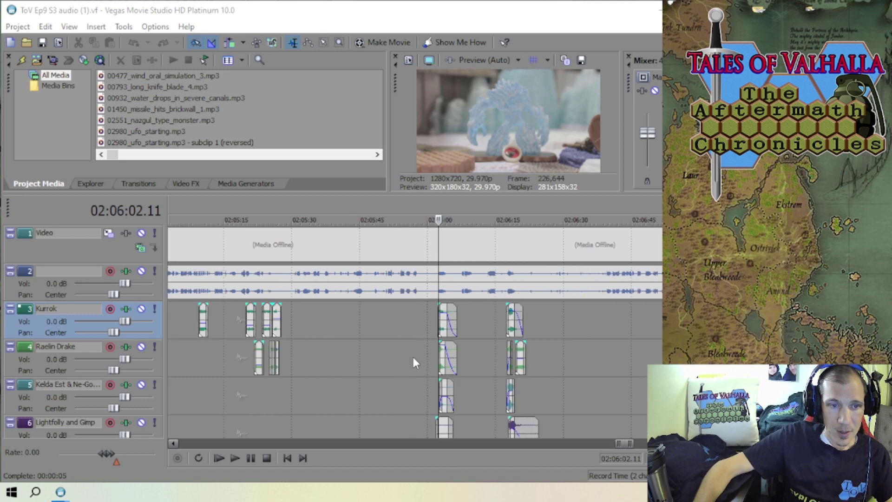
{"action": "scroll", "coordinate": [411, 356], "scroll_direction": "up", "scroll_amount": 8}
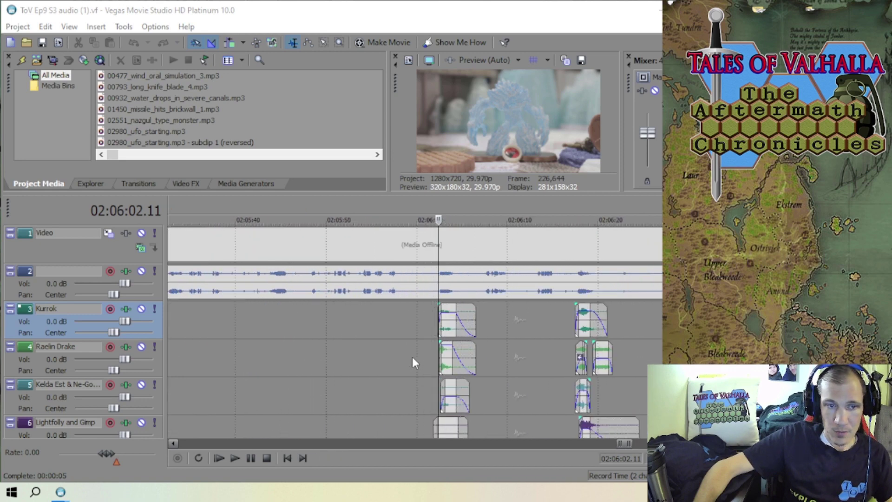
{"action": "scroll", "coordinate": [412, 356], "scroll_direction": "down", "scroll_amount": 2}
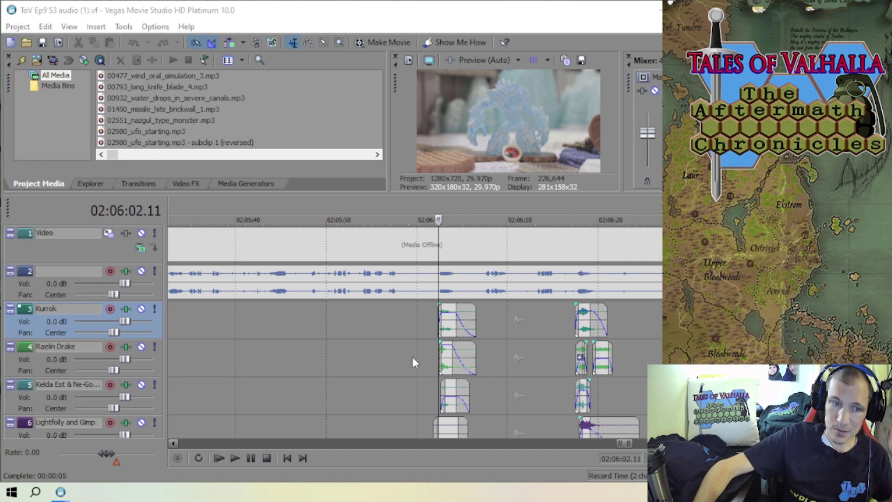
{"action": "scroll", "coordinate": [411, 356], "scroll_direction": "up", "scroll_amount": 1}
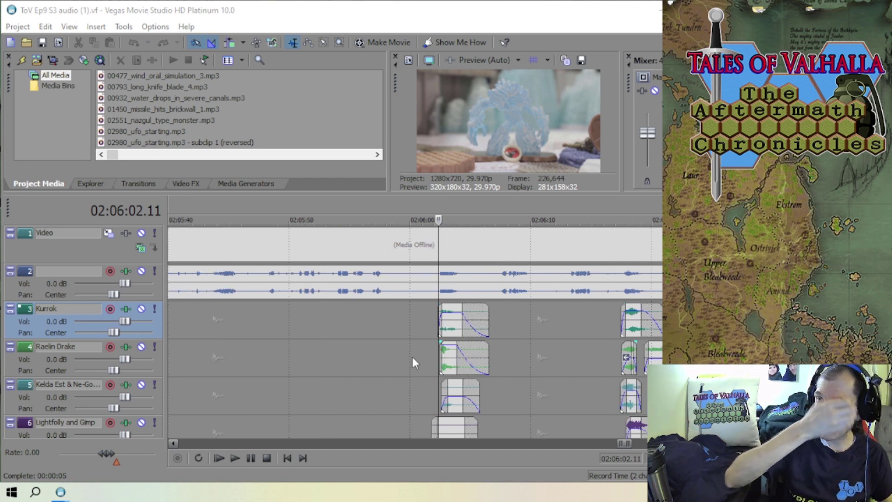
{"action": "scroll", "coordinate": [412, 357], "scroll_direction": "down", "scroll_amount": 3}
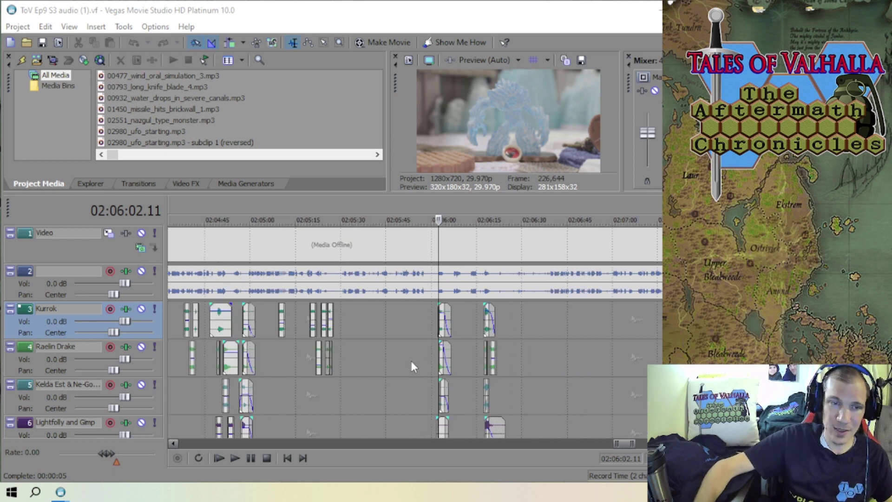
{"action": "scroll", "coordinate": [411, 361], "scroll_direction": "down", "scroll_amount": 3}
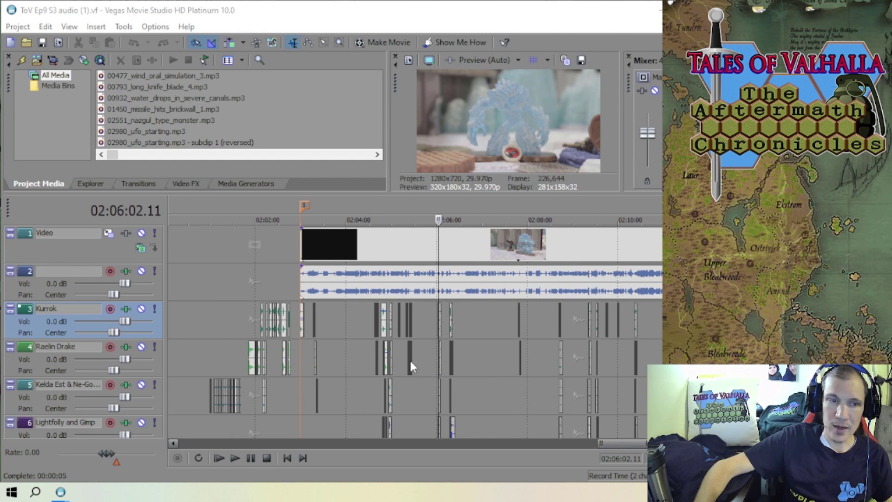
{"action": "scroll", "coordinate": [410, 362], "scroll_direction": "up", "scroll_amount": 2}
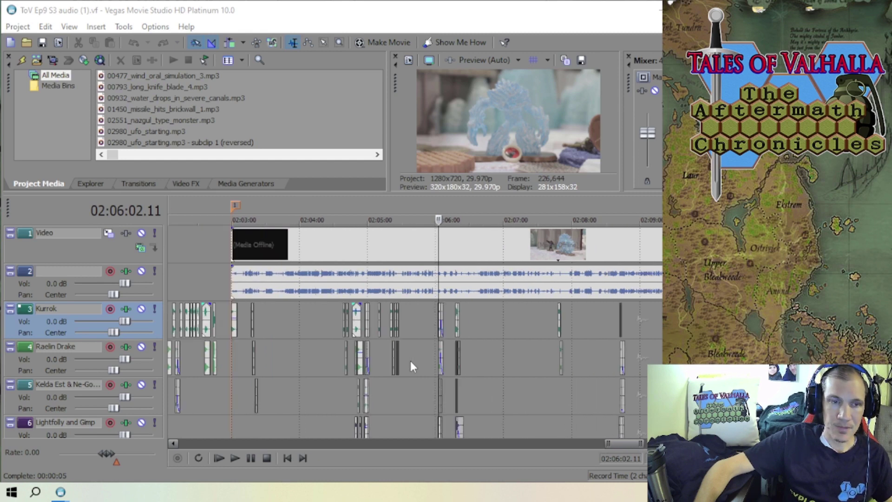
{"action": "scroll", "coordinate": [411, 362], "scroll_direction": "up", "scroll_amount": 3}
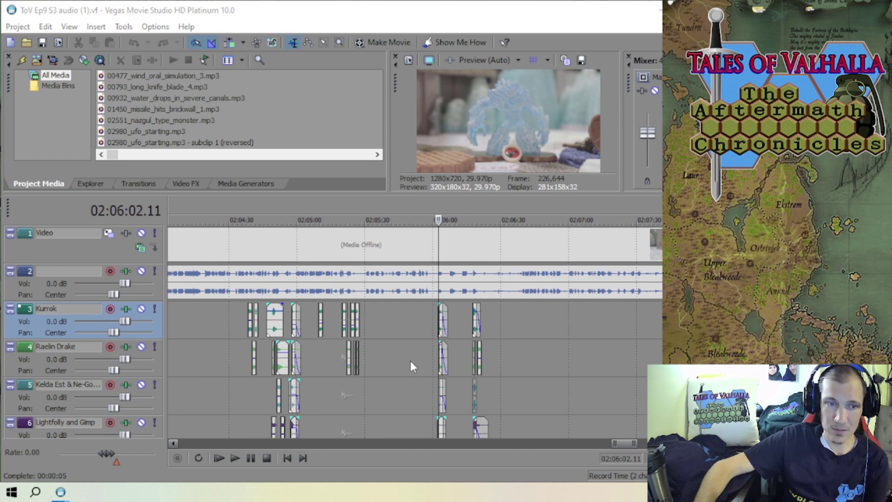
{"action": "scroll", "coordinate": [411, 362], "scroll_direction": "up", "scroll_amount": 1}
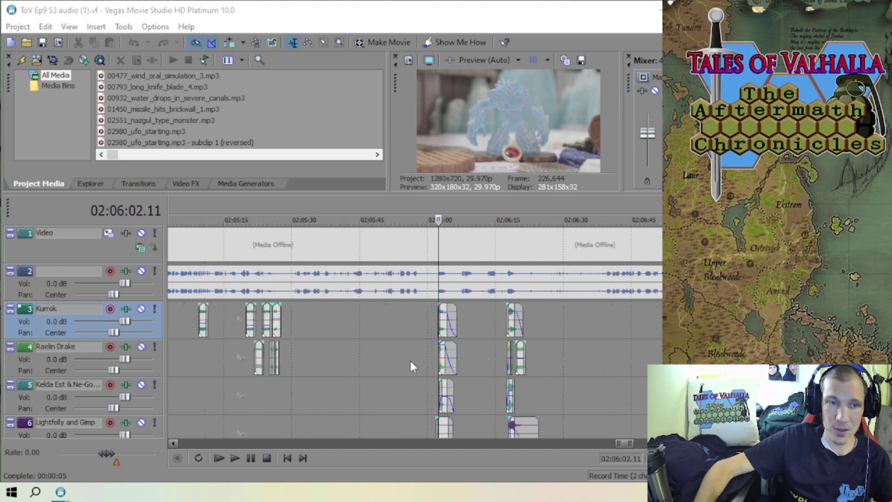
{"action": "scroll", "coordinate": [411, 361], "scroll_direction": "down", "scroll_amount": 7}
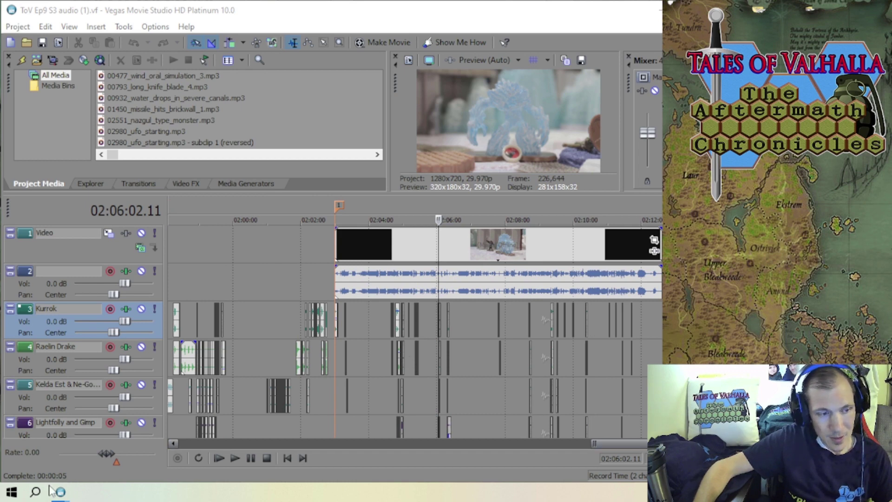
- Switch to the episode 10 project and examine its voice clips around 05:48:51, both in overview and closer up
{"action": "mouse_move", "coordinate": [62, 495]}
{"action": "left_click", "coordinate": [158, 447]}
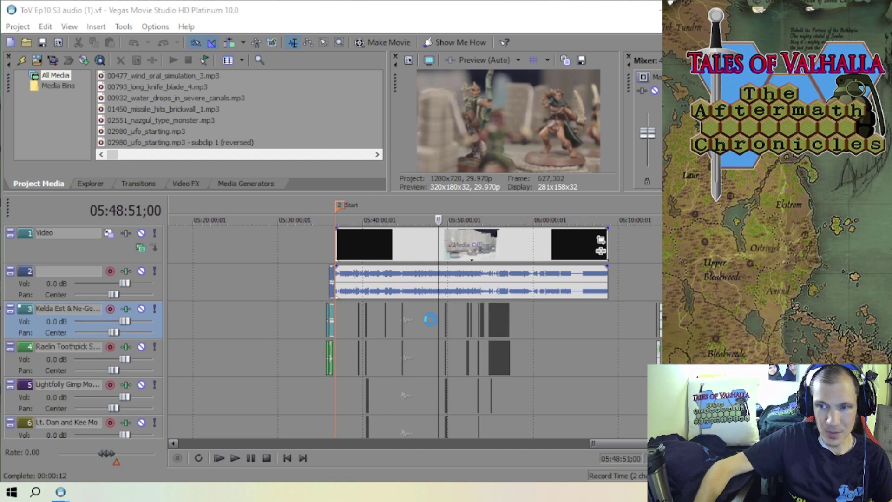
{"action": "scroll", "coordinate": [431, 322], "scroll_direction": "up", "scroll_amount": 4}
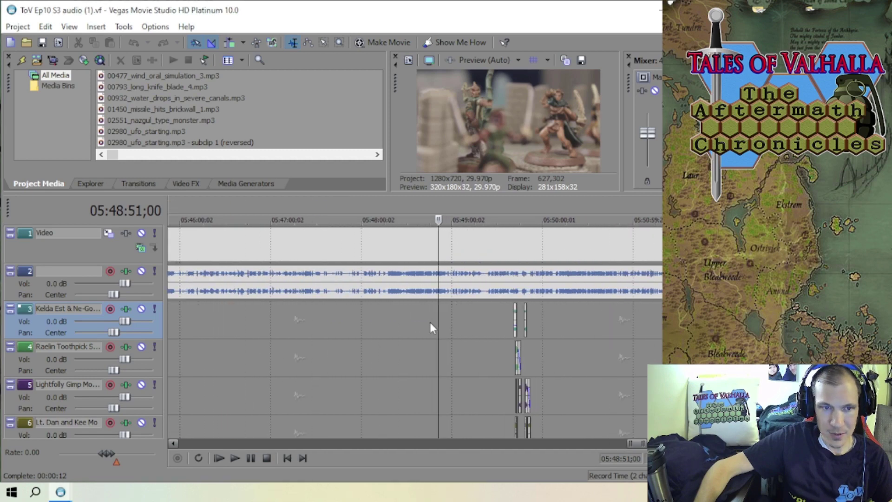
{"action": "scroll", "coordinate": [429, 322], "scroll_direction": "down", "scroll_amount": 4}
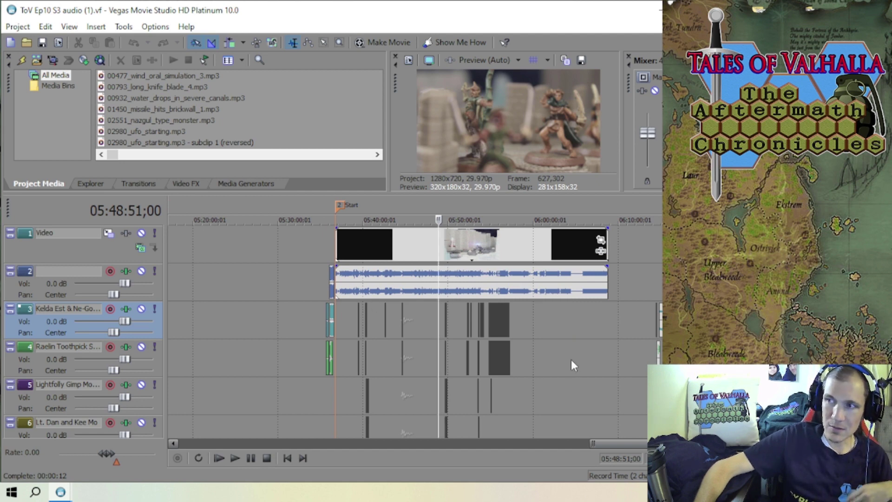
{"action": "scroll", "coordinate": [570, 358], "scroll_direction": "up", "scroll_amount": 3}
{"action": "scroll", "coordinate": [557, 355], "scroll_direction": "down", "scroll_amount": 2}
{"action": "scroll", "coordinate": [529, 353], "scroll_direction": "up", "scroll_amount": 1}
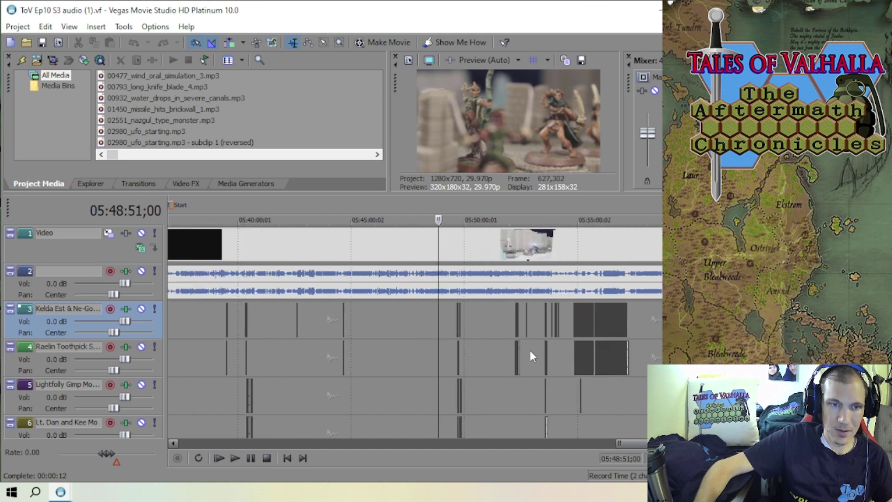
{"action": "scroll", "coordinate": [531, 353], "scroll_direction": "down", "scroll_amount": 2}
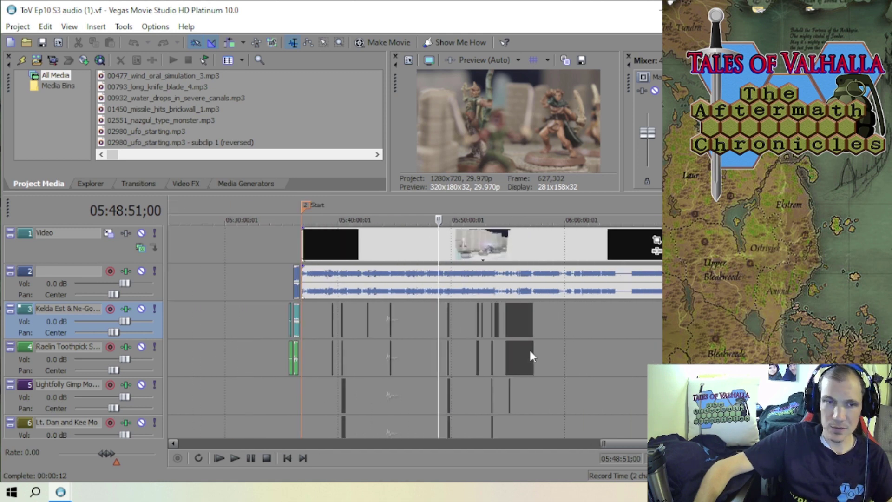
{"action": "scroll", "coordinate": [529, 347], "scroll_direction": "up", "scroll_amount": 1}
{"action": "scroll", "coordinate": [528, 347], "scroll_direction": "down", "scroll_amount": 1}
{"action": "scroll", "coordinate": [494, 344], "scroll_direction": "down", "scroll_amount": 1}
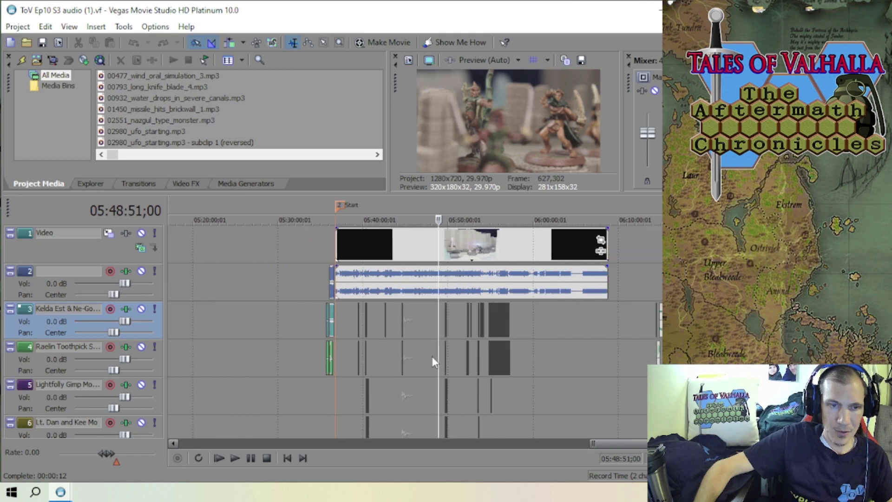
- Switch to the episode 9 project and compare its character clips around 02:06:02 and 02:04:38 at close and wide views
{"action": "mouse_move", "coordinate": [62, 495]}
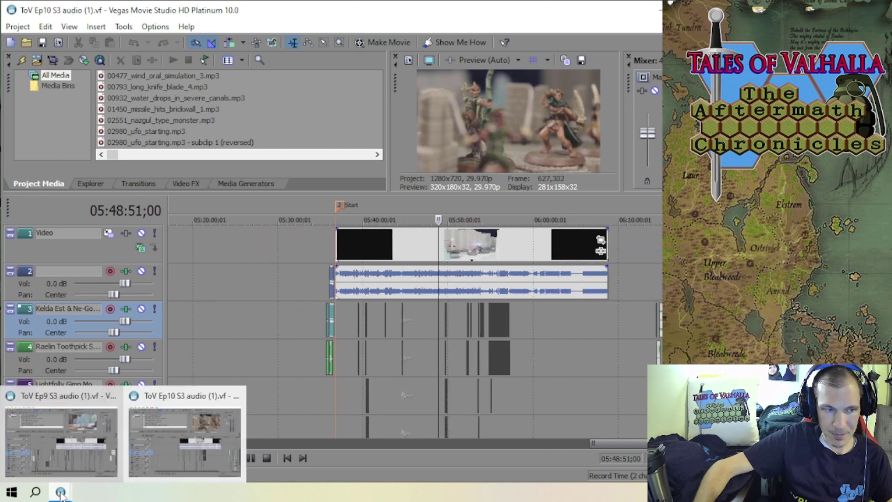
{"action": "left_click", "coordinate": [61, 439]}
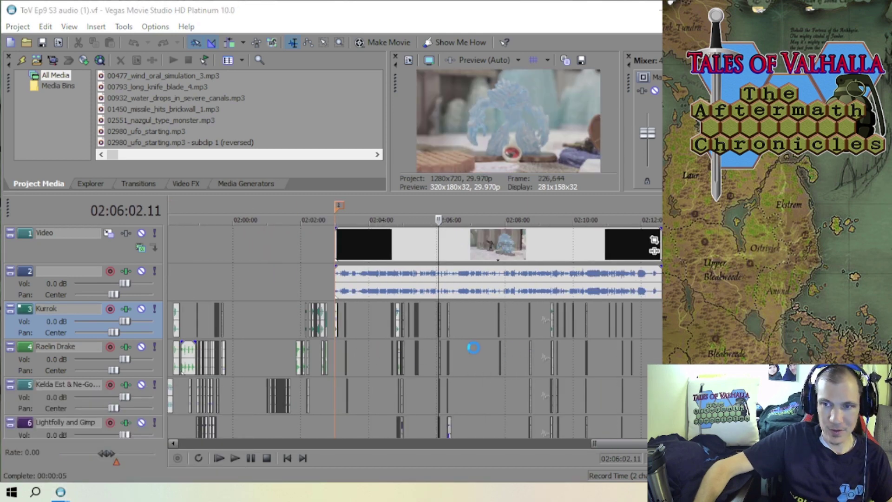
{"action": "scroll", "coordinate": [473, 348], "scroll_direction": "up", "scroll_amount": 5}
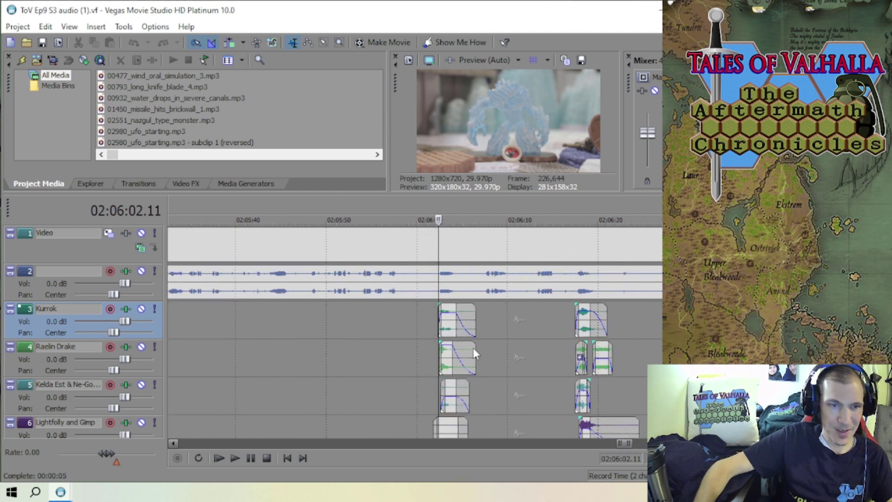
{"action": "scroll", "coordinate": [473, 347], "scroll_direction": "down", "scroll_amount": 5}
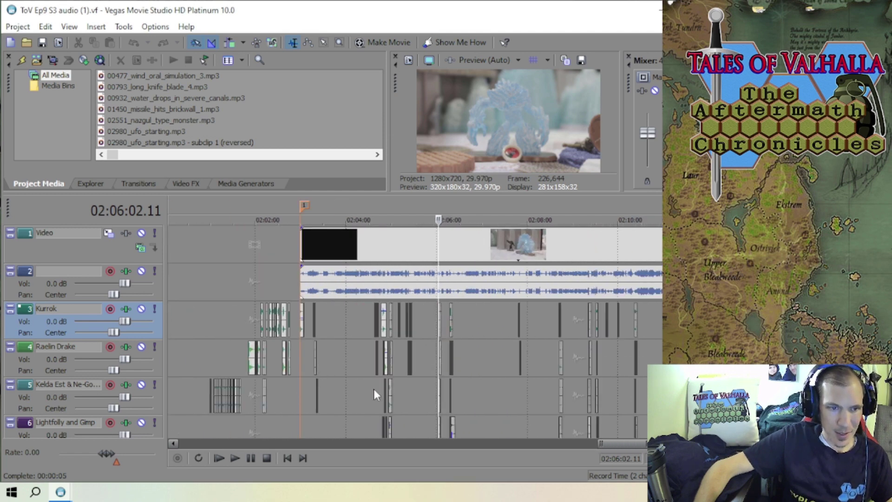
{"action": "left_click", "coordinate": [373, 389]}
{"action": "scroll", "coordinate": [410, 392], "scroll_direction": "up", "scroll_amount": 4}
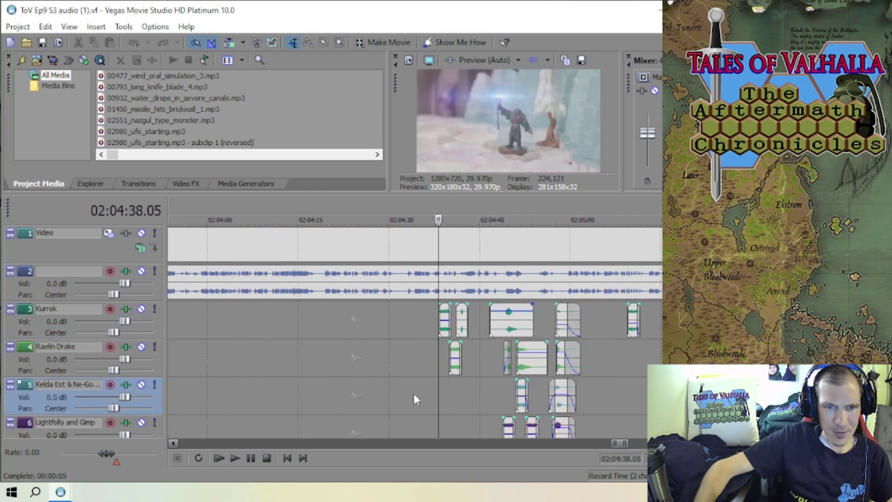
{"action": "scroll", "coordinate": [413, 394], "scroll_direction": "down", "scroll_amount": 4}
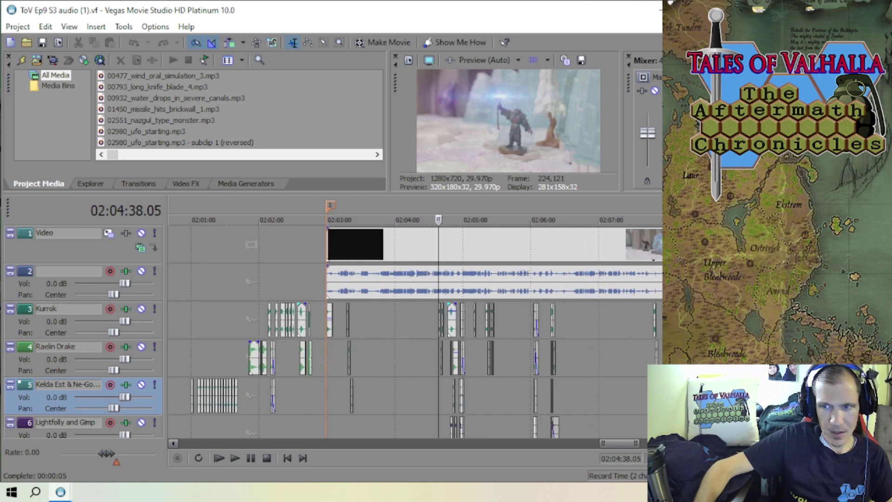
{"action": "scroll", "coordinate": [413, 325], "scroll_direction": "down", "scroll_amount": 1}
{"action": "scroll", "coordinate": [413, 325], "scroll_direction": "down", "scroll_amount": 3}
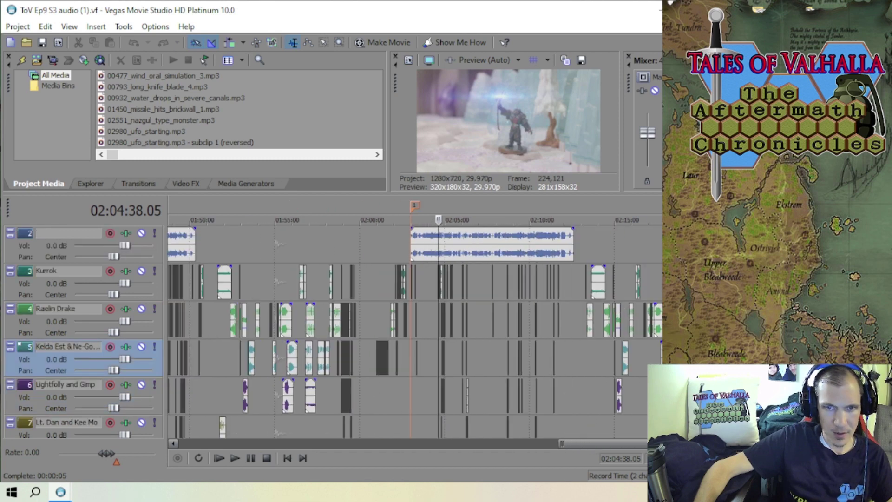
{"action": "scroll", "coordinate": [643, 316], "scroll_direction": "up", "scroll_amount": 1}
{"action": "scroll", "coordinate": [643, 316], "scroll_direction": "up", "scroll_amount": 3}
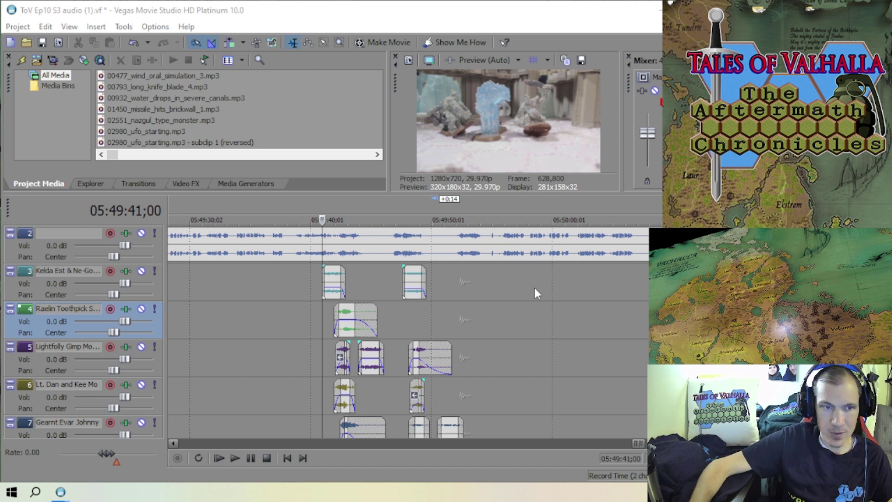
- Examine the episode 10 voice clips and their fades at 05:49:41 across the character tracks
{"action": "scroll", "coordinate": [306, 308], "scroll_direction": "up", "scroll_amount": 4}
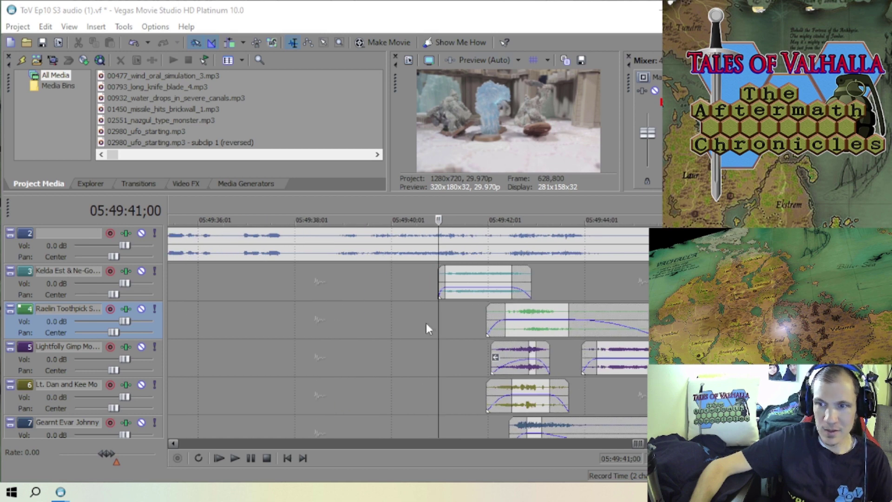
{"action": "scroll", "coordinate": [418, 342], "scroll_direction": "down", "scroll_amount": 1}
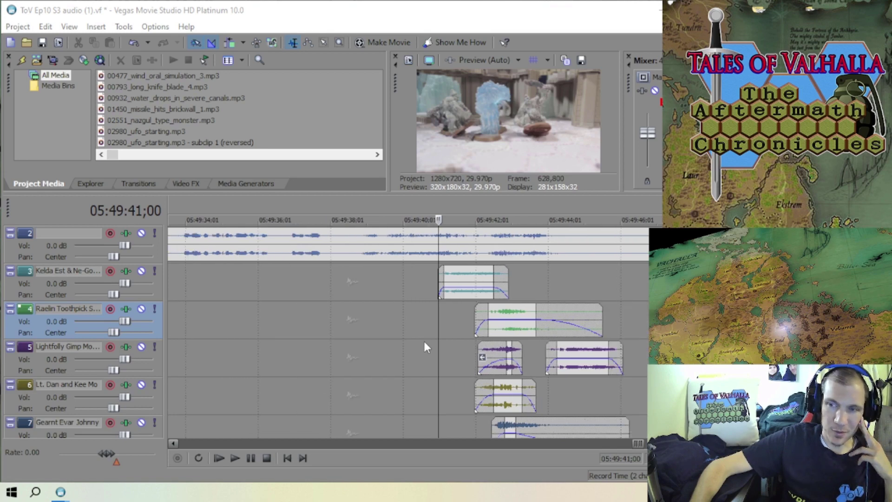
{"action": "scroll", "coordinate": [426, 348], "scroll_direction": "up", "scroll_amount": 3}
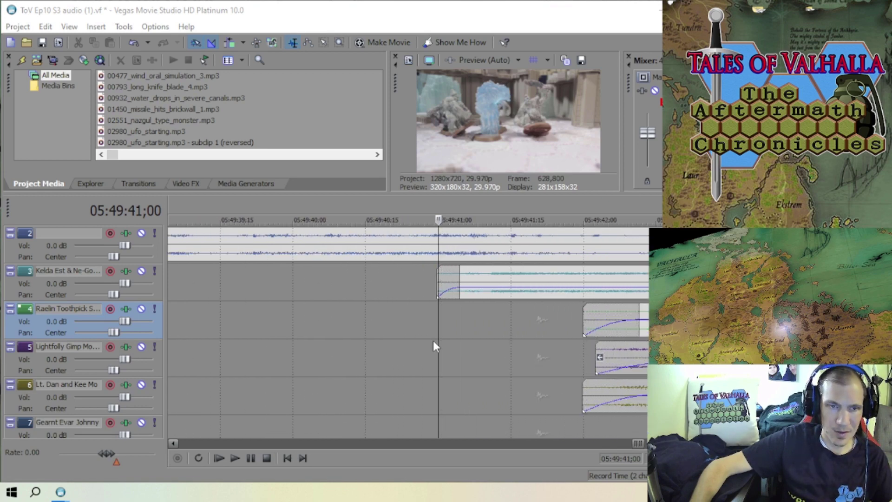
{"action": "scroll", "coordinate": [450, 334], "scroll_direction": "up", "scroll_amount": 1}
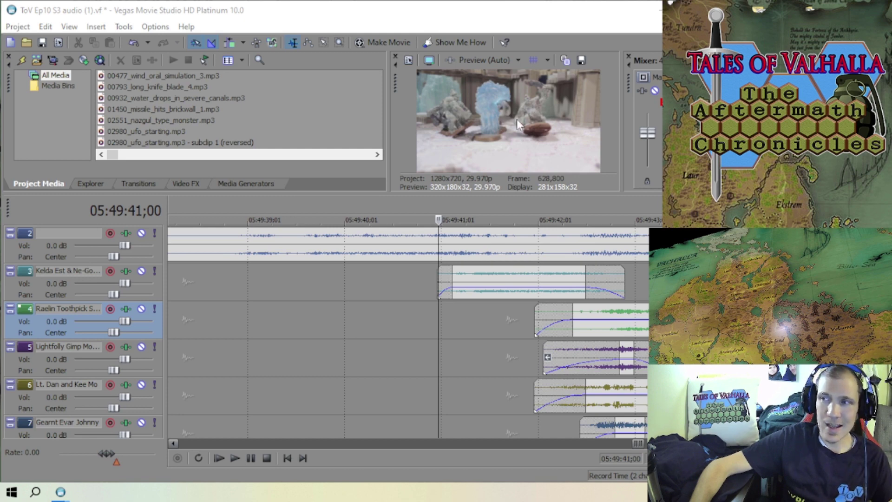
{"action": "scroll", "coordinate": [430, 415], "scroll_direction": "up", "scroll_amount": 3}
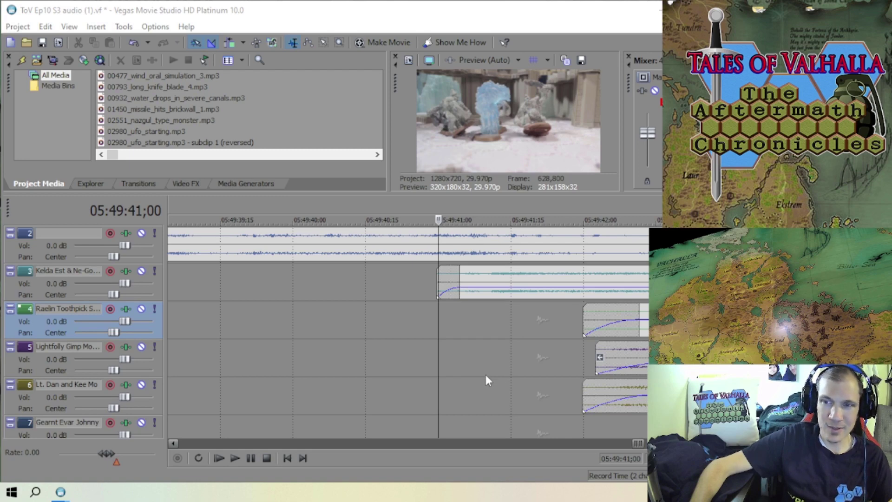
{"action": "scroll", "coordinate": [480, 371], "scroll_direction": "up", "scroll_amount": 2}
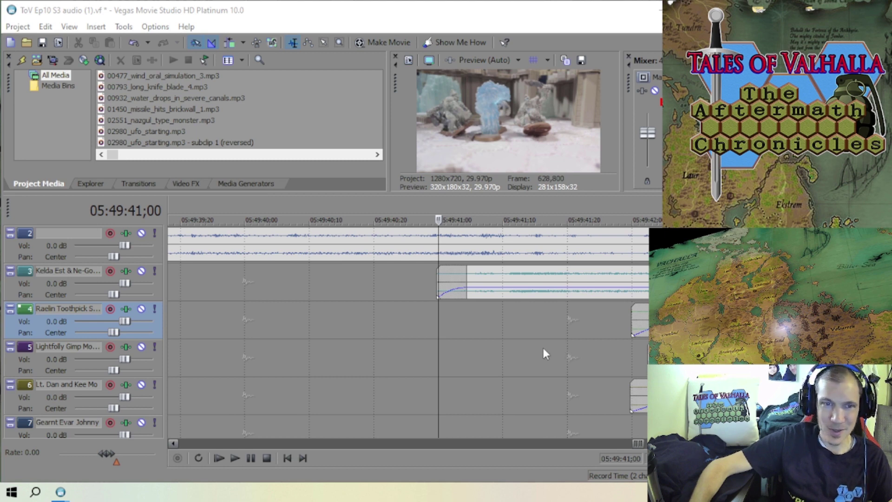
{"action": "scroll", "coordinate": [542, 348], "scroll_direction": "down", "scroll_amount": 5}
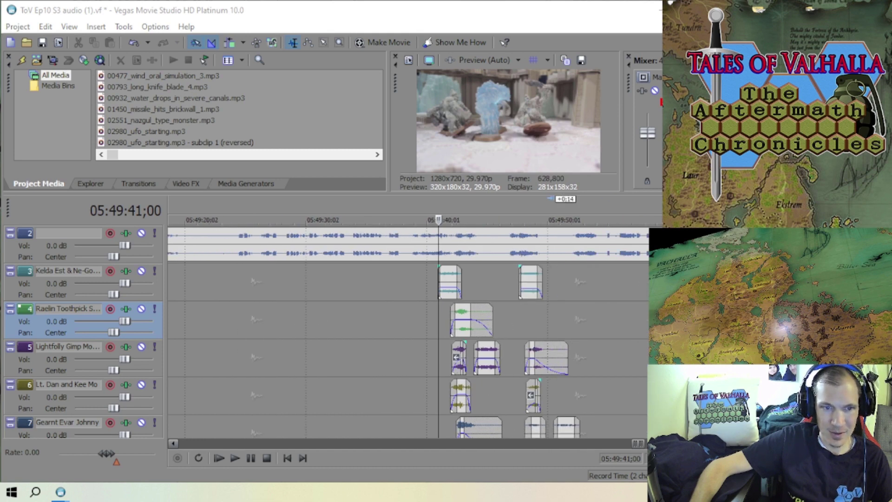
{"action": "scroll", "coordinate": [430, 288], "scroll_direction": "down", "scroll_amount": 1}
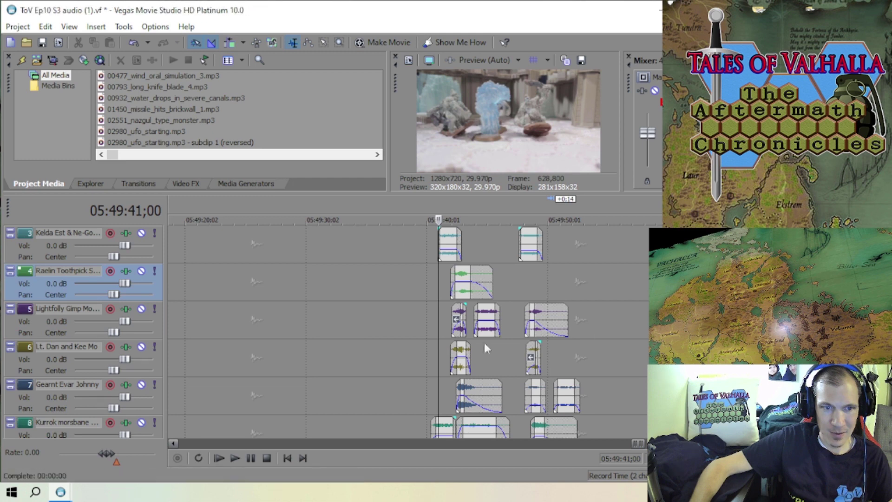
- Play the episode 10 scene from 05:49:40;15 to review its layered voice clips, and pause playback
{"action": "left_click", "coordinate": [431, 288]}
{"action": "key", "text": "space"}
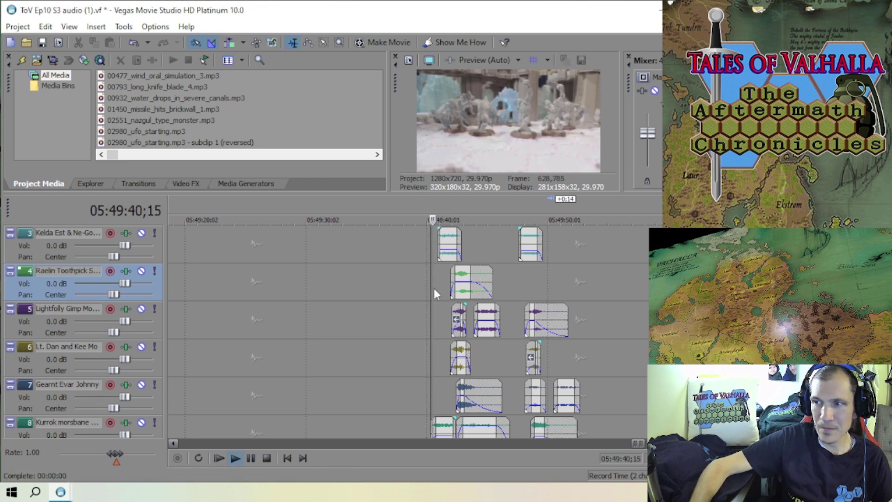
{"action": "scroll", "coordinate": [433, 286], "scroll_direction": "up", "scroll_amount": 2}
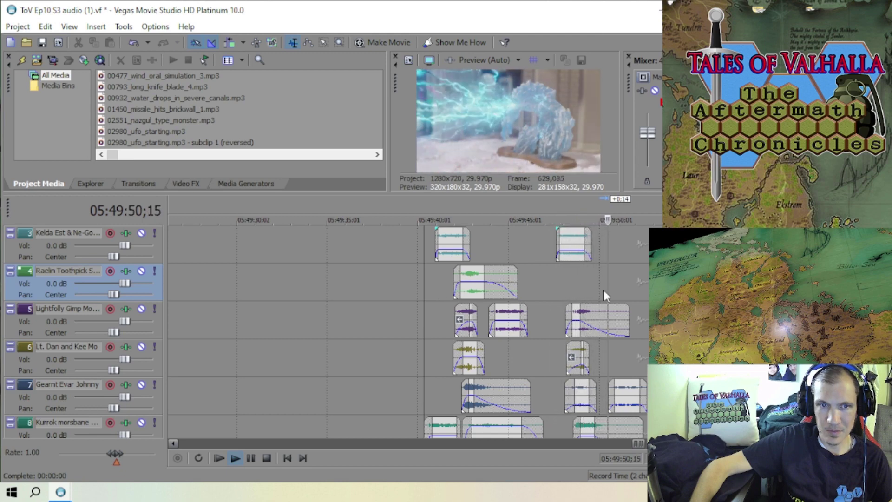
{"action": "key", "text": "Return"}
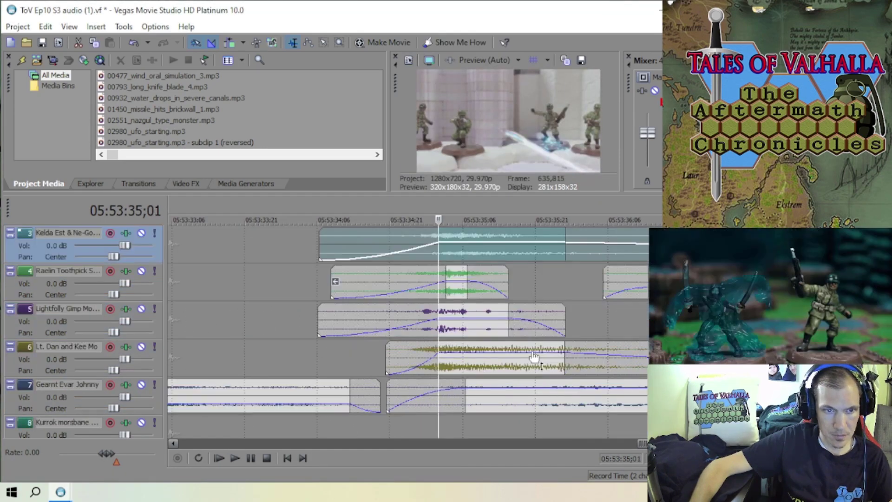
{"action": "left_click_drag", "start_coordinate": [437, 268], "coordinate": [437, 305]}
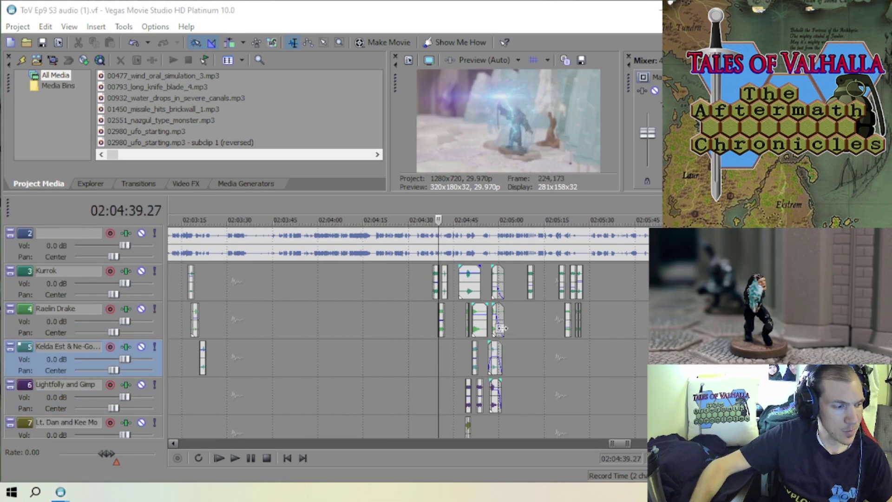
- Inspect the episode 9 clips around 02:04:39 and select the Kelda Est track's clip at 02:04:51 for a closer view
{"action": "scroll", "coordinate": [529, 348], "scroll_direction": "down", "scroll_amount": 1}
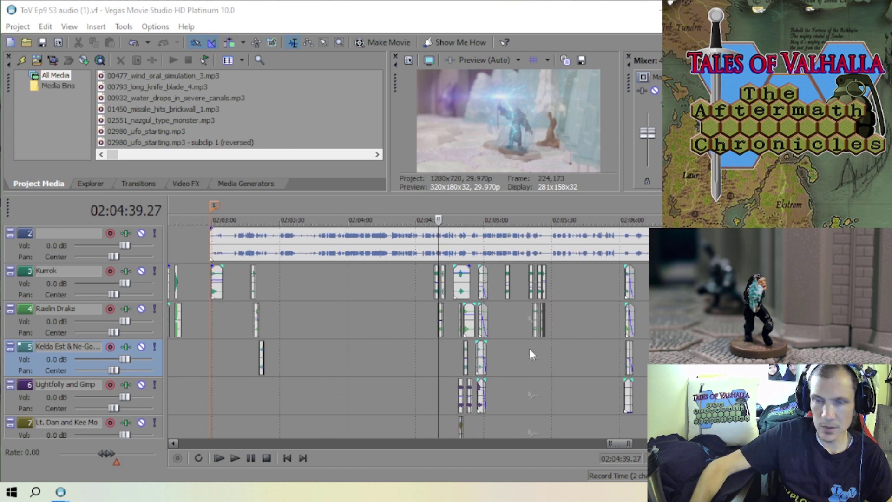
{"action": "scroll", "coordinate": [525, 345], "scroll_direction": "up", "scroll_amount": 1}
{"action": "scroll", "coordinate": [526, 347], "scroll_direction": "down", "scroll_amount": 1}
{"action": "scroll", "coordinate": [526, 351], "scroll_direction": "up", "scroll_amount": 2}
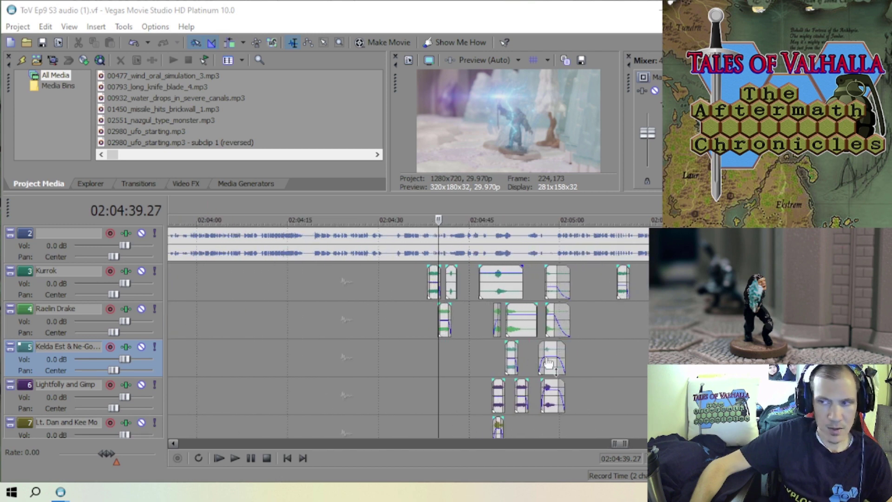
{"action": "scroll", "coordinate": [482, 353], "scroll_direction": "down", "scroll_amount": 4}
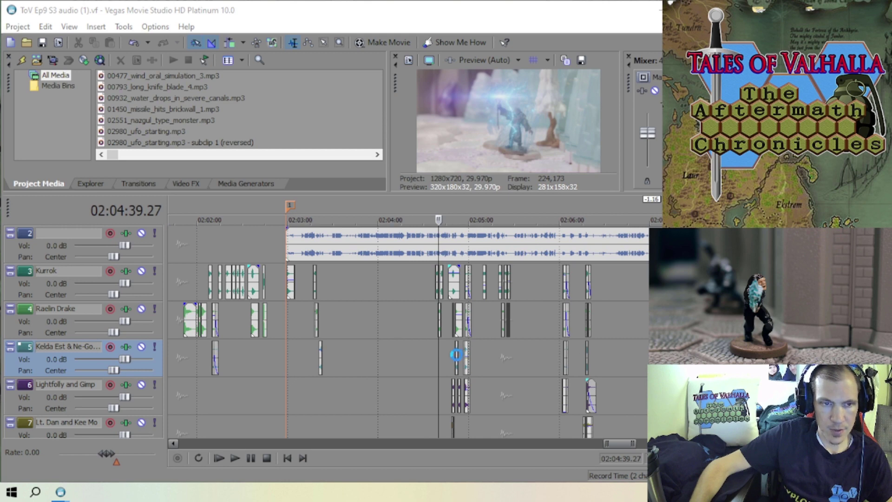
{"action": "left_click", "coordinate": [456, 354]}
{"action": "scroll", "coordinate": [456, 355], "scroll_direction": "up", "scroll_amount": 8}
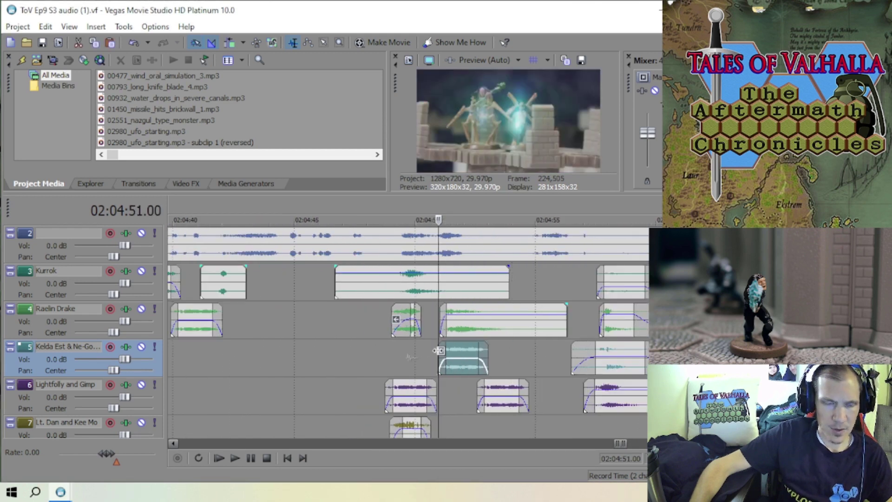
- Save the ToV Ep9 S3 audio (1) project
{"action": "left_click", "coordinate": [17, 27]}
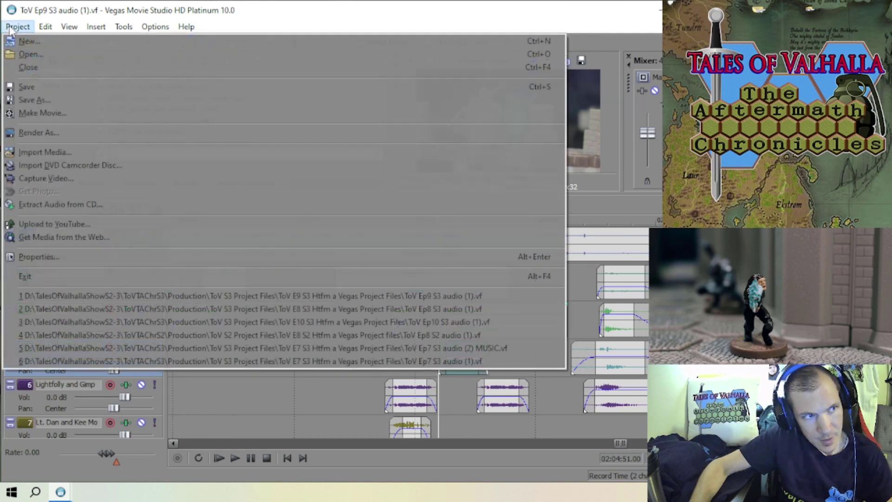
{"action": "left_click", "coordinate": [21, 86]}
- Inspect the episode 9 voice clips around 02:06:15, placing the playhead at 02:06:16.18 just before the overlapping clips
{"action": "scroll", "coordinate": [483, 374], "scroll_direction": "down", "scroll_amount": 8}
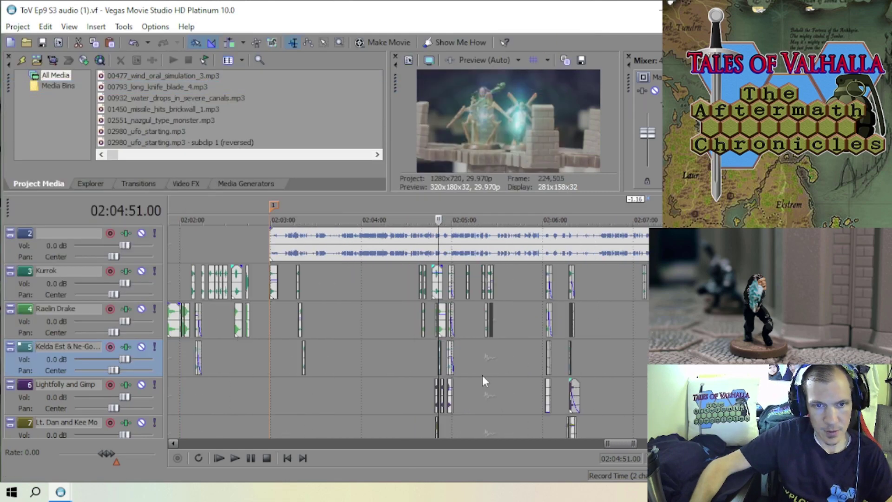
{"action": "left_click", "coordinate": [562, 339]}
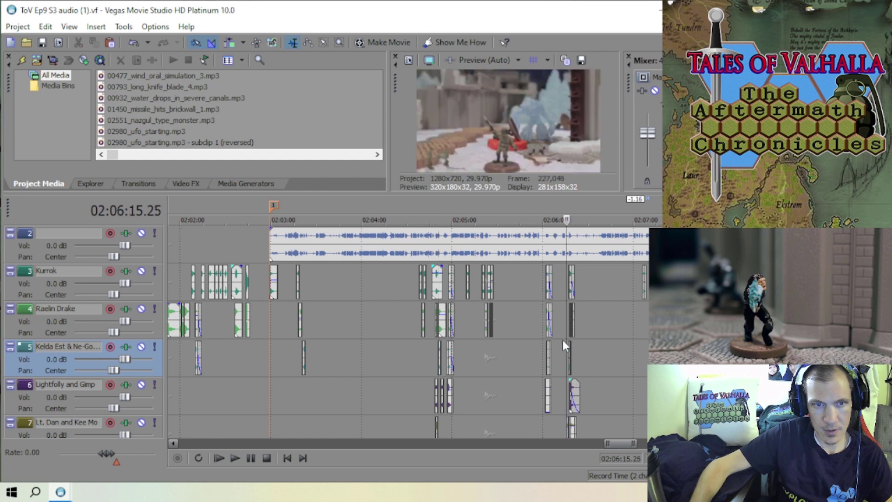
{"action": "scroll", "coordinate": [562, 339], "scroll_direction": "up", "scroll_amount": 8}
{"action": "scroll", "coordinate": [483, 353], "scroll_direction": "down", "scroll_amount": 2}
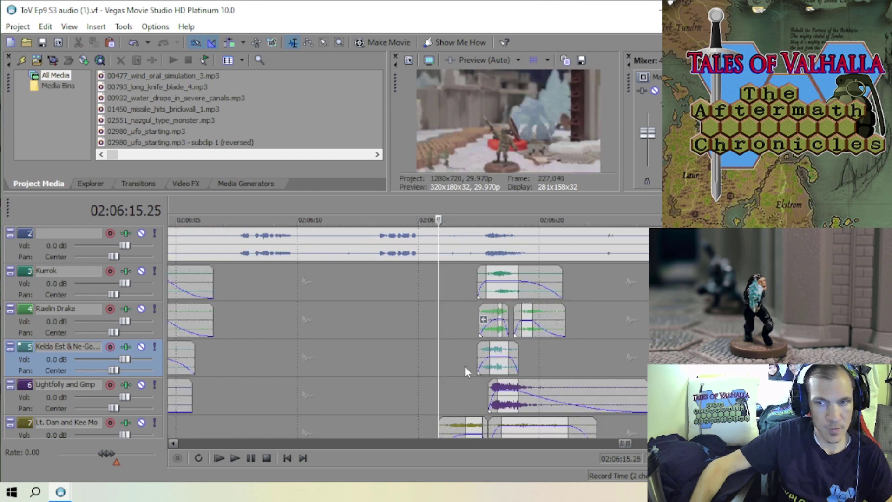
{"action": "left_click", "coordinate": [456, 368]}
{"action": "scroll", "coordinate": [454, 368], "scroll_direction": "right", "scroll_amount": 1}
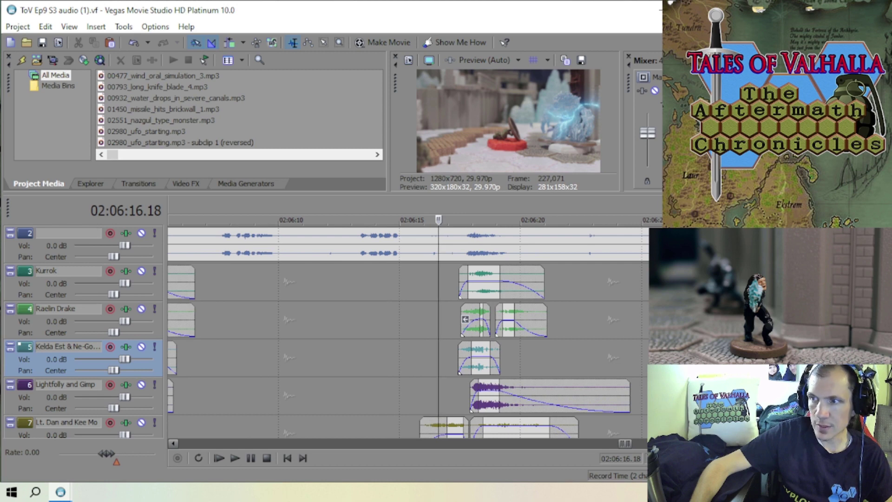
- Play the episode 9 scene from 02:06:15.25 through the overlapping character voice clips, and pause playback at 02:06:23.05
{"action": "left_click", "coordinate": [428, 333]}
{"action": "left_click", "coordinate": [418, 336]}
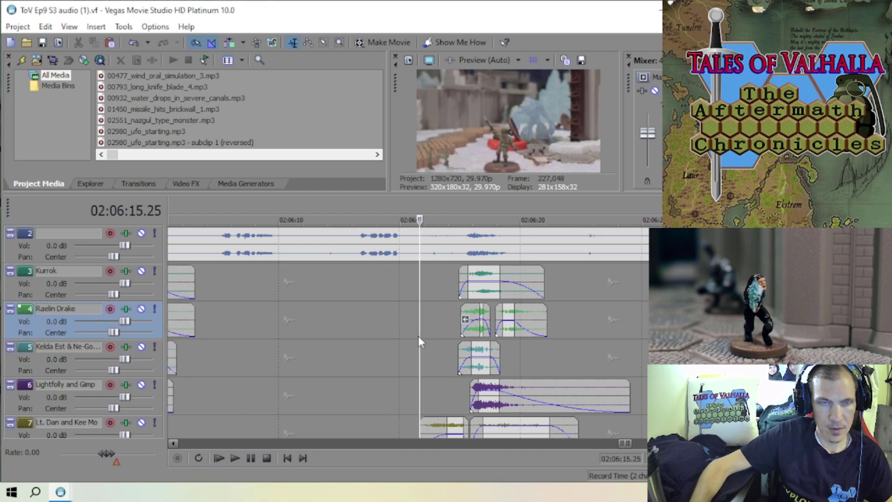
{"action": "key", "text": "space"}
{"action": "scroll", "coordinate": [418, 336], "scroll_direction": "up", "scroll_amount": 2}
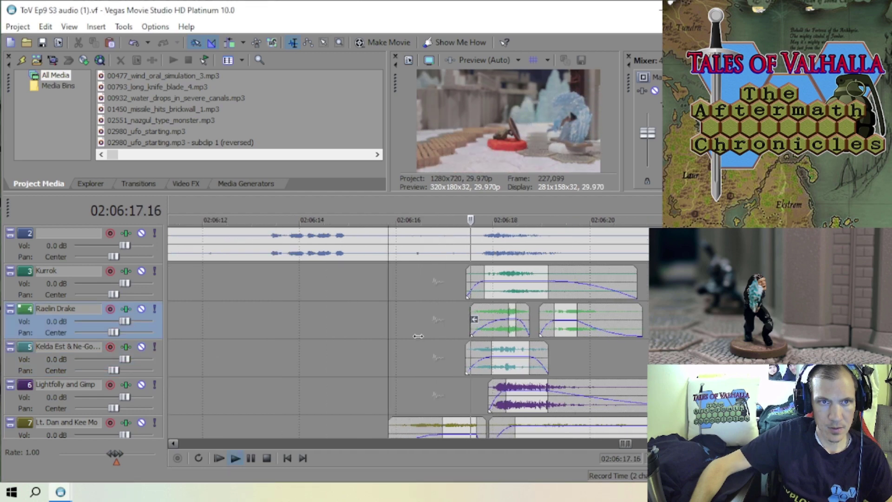
{"action": "scroll", "coordinate": [417, 336], "scroll_direction": "down", "scroll_amount": 2}
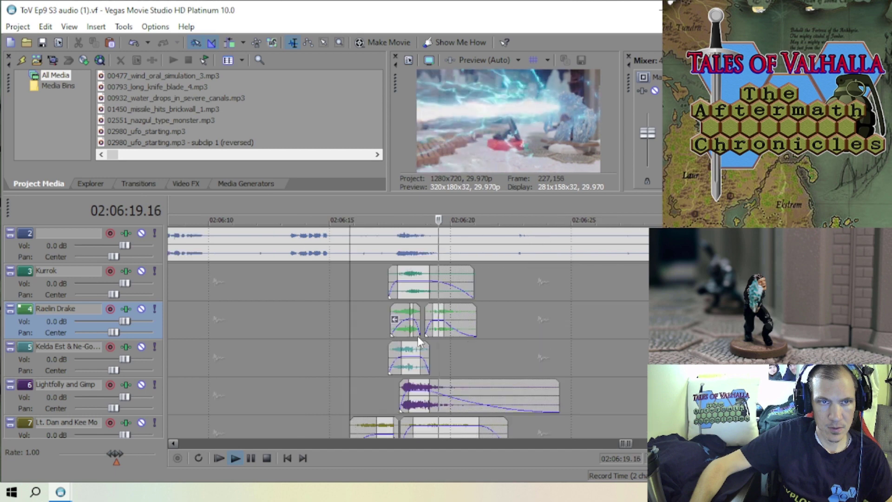
{"action": "scroll", "coordinate": [417, 336], "scroll_direction": "up", "scroll_amount": 1}
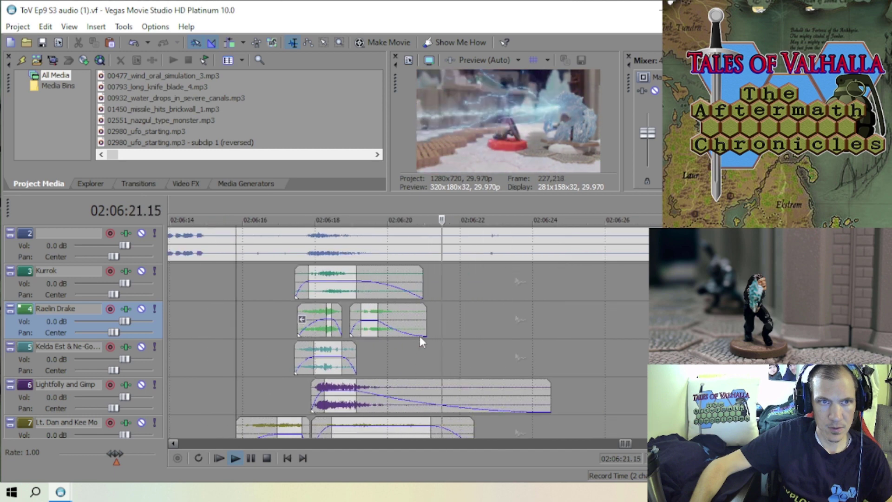
{"action": "key", "text": "space"}
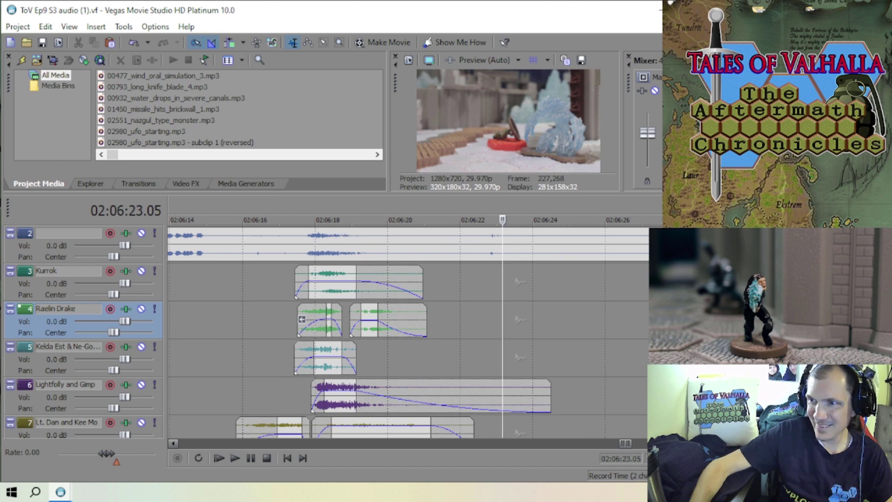
- Examine how the episode 9 voice clips and fades around 02:06:18 overlap and compare with the neighbouring group near 02:06:03
{"action": "scroll", "coordinate": [440, 302], "scroll_direction": "down", "scroll_amount": 4}
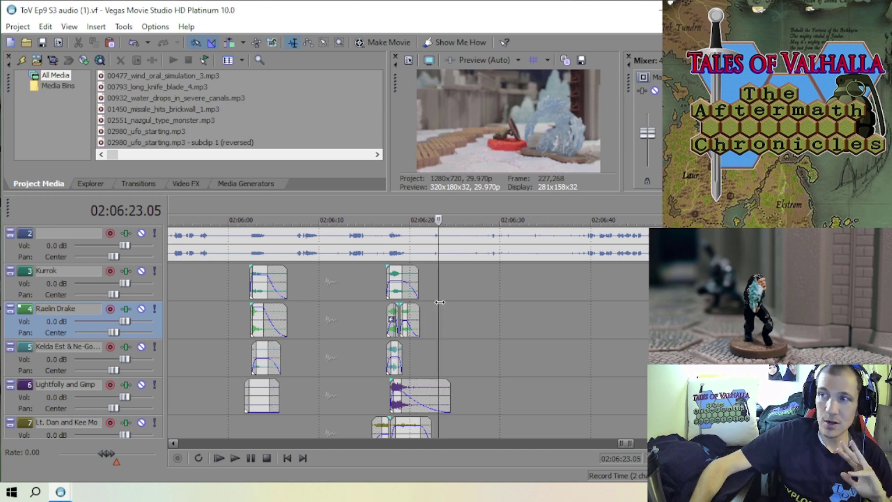
{"action": "scroll", "coordinate": [439, 302], "scroll_direction": "up", "scroll_amount": 2}
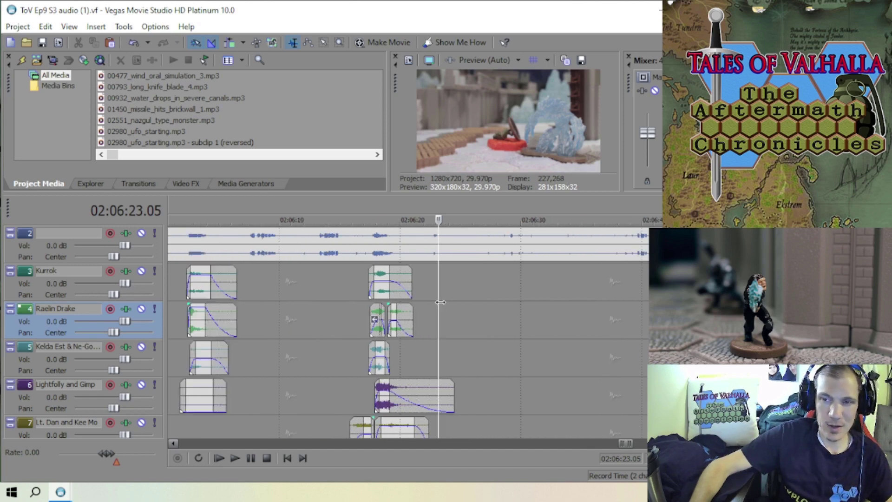
{"action": "scroll", "coordinate": [439, 302], "scroll_direction": "up", "scroll_amount": 1}
{"action": "scroll", "coordinate": [440, 302], "scroll_direction": "up", "scroll_amount": 1}
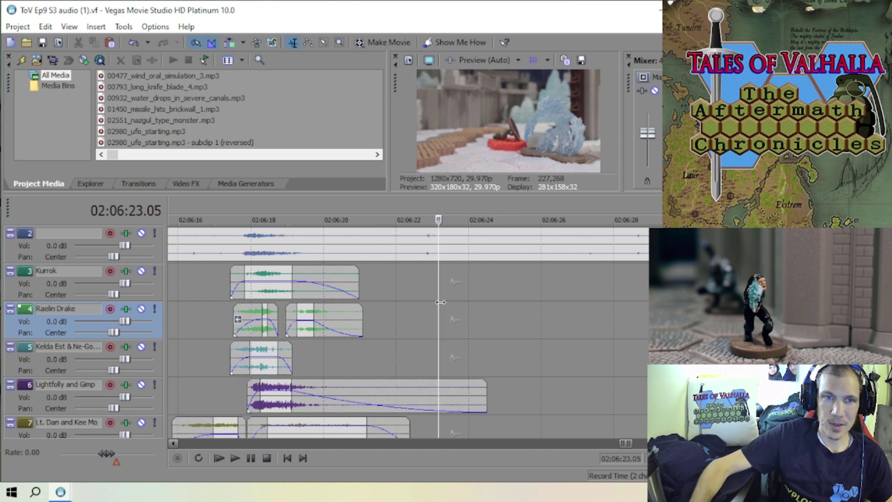
{"action": "scroll", "coordinate": [440, 302], "scroll_direction": "down", "scroll_amount": 1}
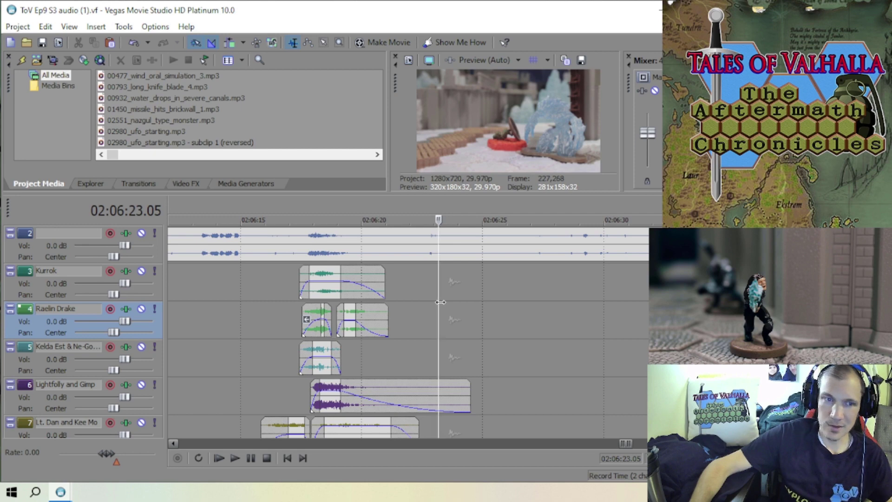
{"action": "scroll", "coordinate": [440, 301], "scroll_direction": "up", "scroll_amount": 3}
{"action": "scroll", "coordinate": [441, 302], "scroll_direction": "down", "scroll_amount": 1}
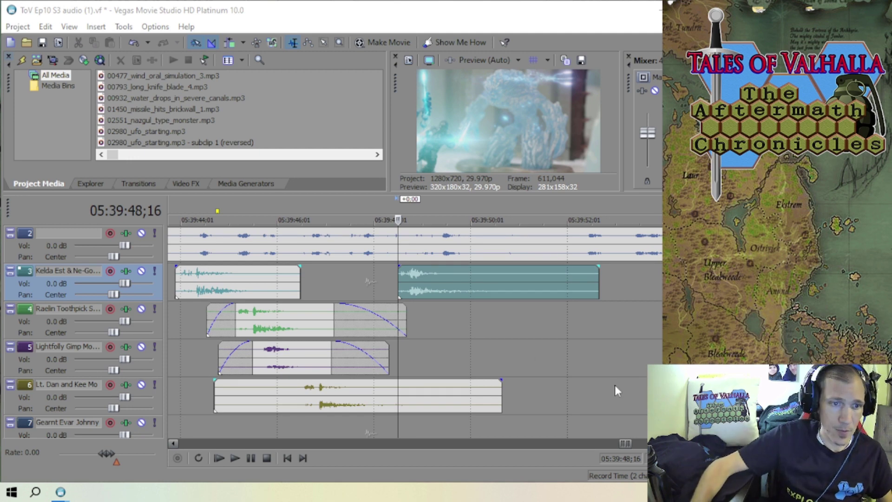
- Examine the episode 10 voice clips and fades around 05:39:48;16 and their spacing from the surrounding clips
{"action": "scroll", "coordinate": [500, 341], "scroll_direction": "down", "scroll_amount": 5}
{"action": "scroll", "coordinate": [501, 341], "scroll_direction": "up", "scroll_amount": 2}
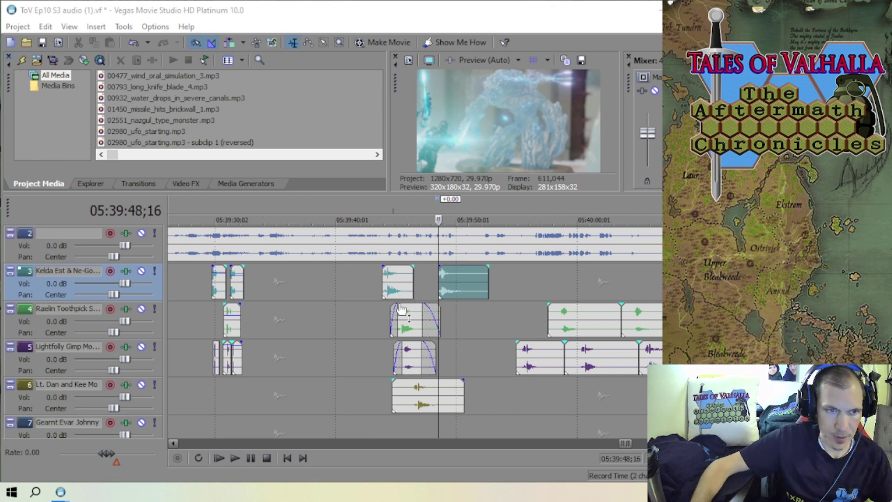
{"action": "scroll", "coordinate": [437, 324], "scroll_direction": "down", "scroll_amount": 5}
{"action": "scroll", "coordinate": [437, 324], "scroll_direction": "up", "scroll_amount": 8}
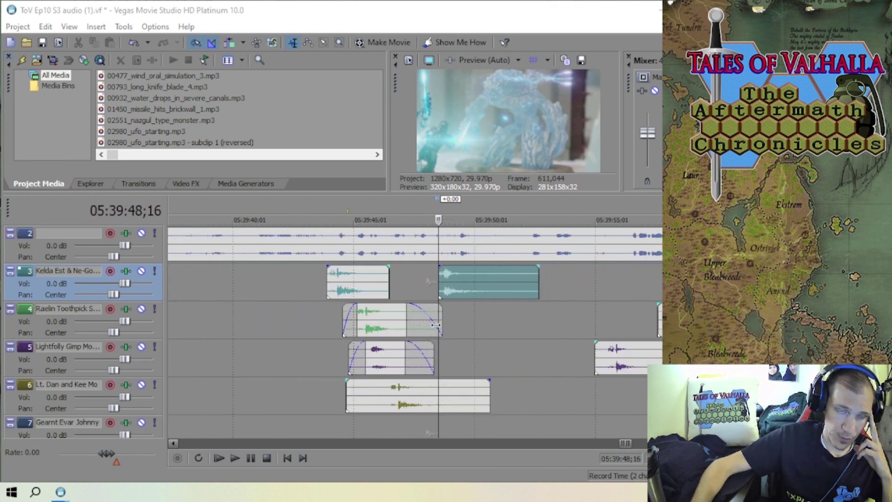
{"action": "scroll", "coordinate": [436, 324], "scroll_direction": "down", "scroll_amount": 2}
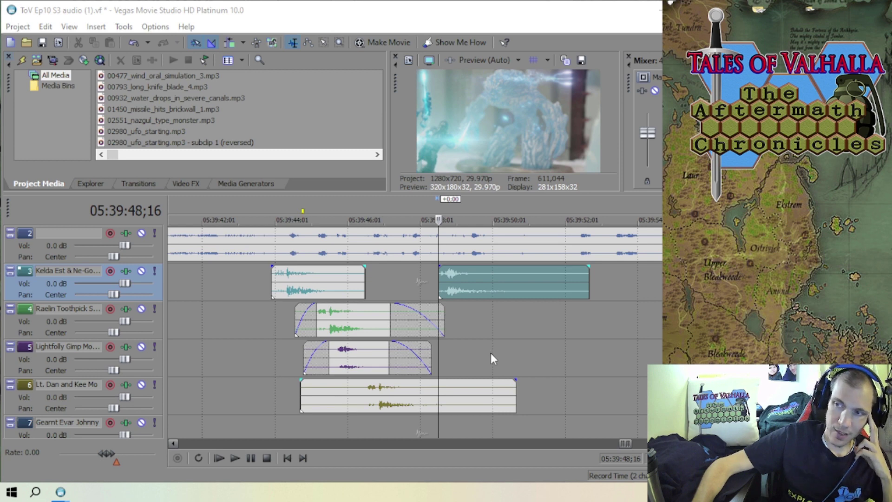
{"action": "scroll", "coordinate": [489, 353], "scroll_direction": "down", "scroll_amount": 3}
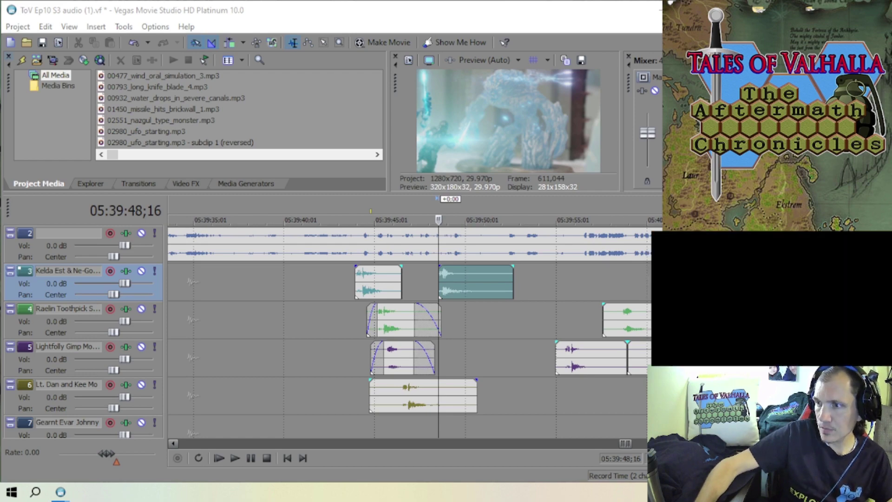
- Examine how the episode 9 voice clips are spread across the timeline, from around 02:11:04.21 out to the full episode
{"action": "key", "text": "ctrl+v"}
{"action": "left_click", "coordinate": [405, 327]}
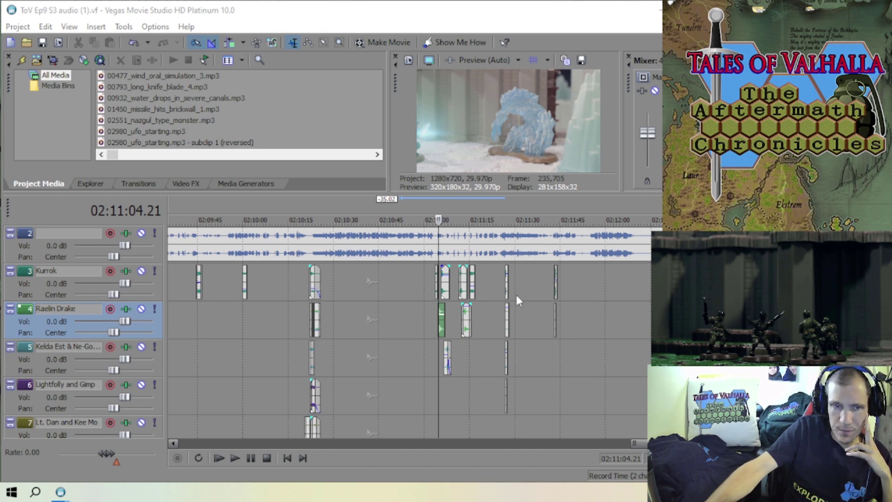
{"action": "scroll", "coordinate": [518, 300], "scroll_direction": "down", "scroll_amount": 3}
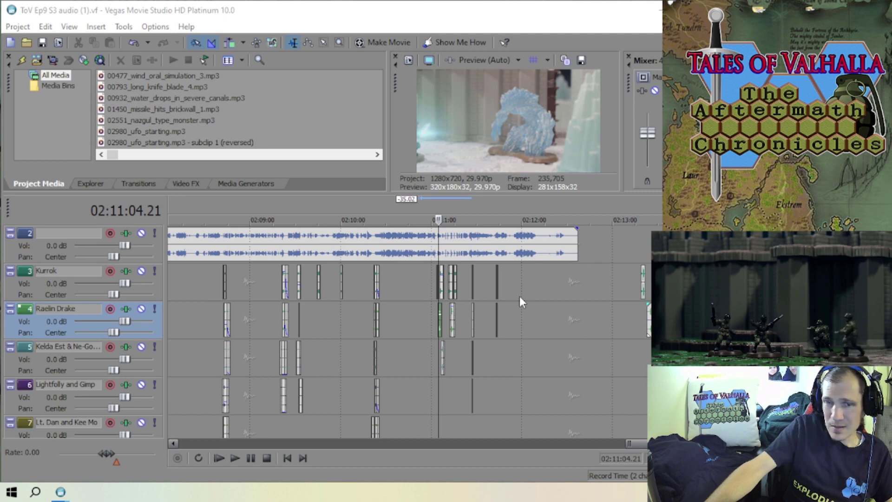
{"action": "scroll", "coordinate": [519, 296], "scroll_direction": "down", "scroll_amount": 5}
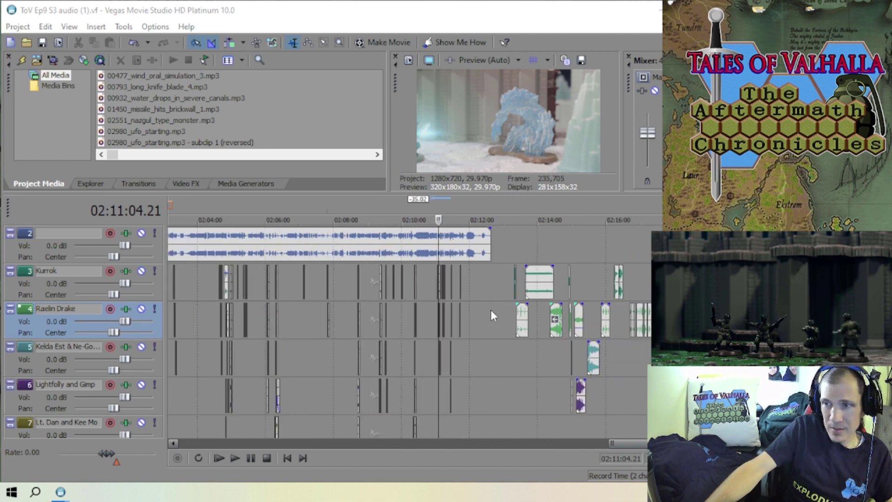
{"action": "scroll", "coordinate": [379, 315], "scroll_direction": "up", "scroll_amount": 3}
{"action": "scroll", "coordinate": [380, 317], "scroll_direction": "down", "scroll_amount": 3}
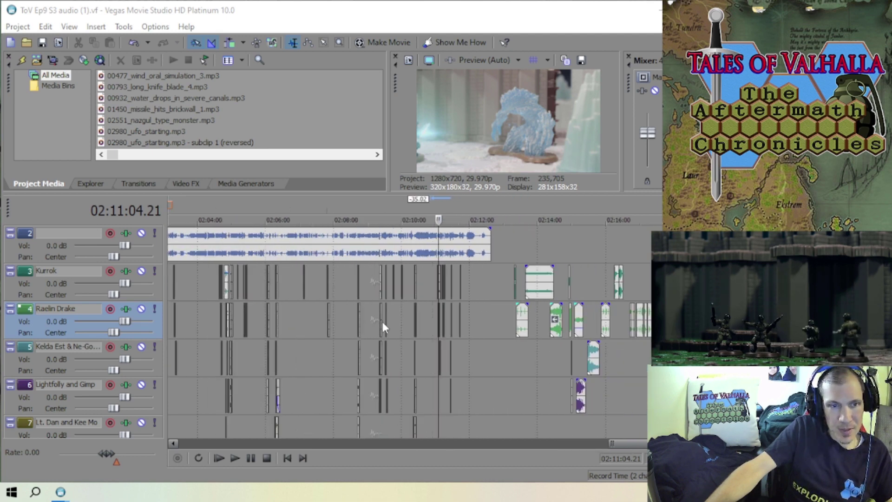
{"action": "scroll", "coordinate": [381, 320], "scroll_direction": "down", "scroll_amount": 2}
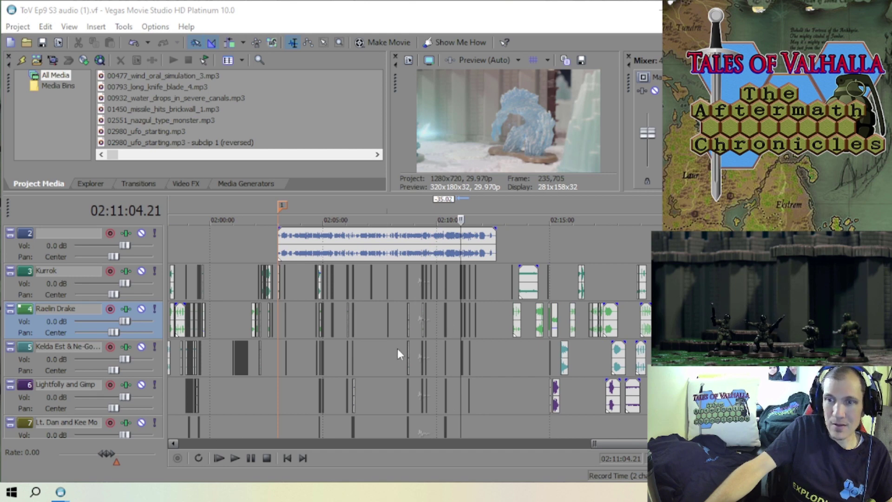
{"action": "scroll", "coordinate": [397, 348], "scroll_direction": "down", "scroll_amount": 2}
{"action": "scroll", "coordinate": [514, 316], "scroll_direction": "up", "scroll_amount": 2}
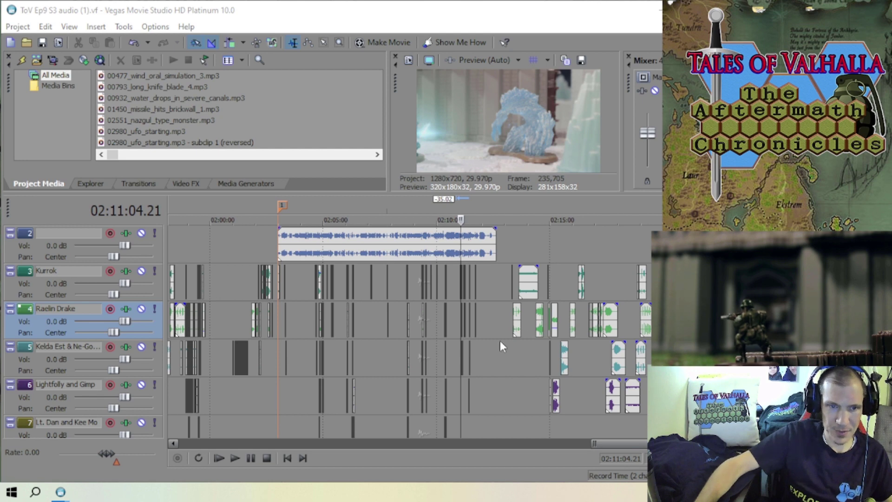
{"action": "scroll", "coordinate": [500, 345], "scroll_direction": "up", "scroll_amount": 2}
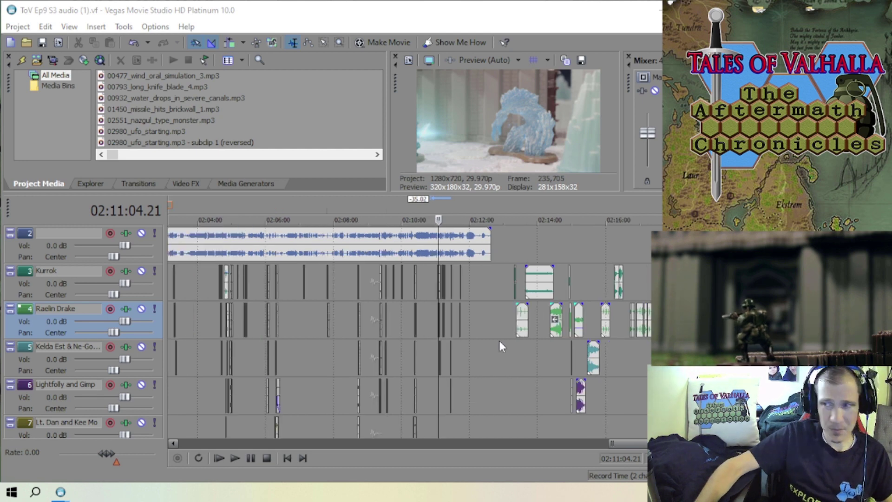
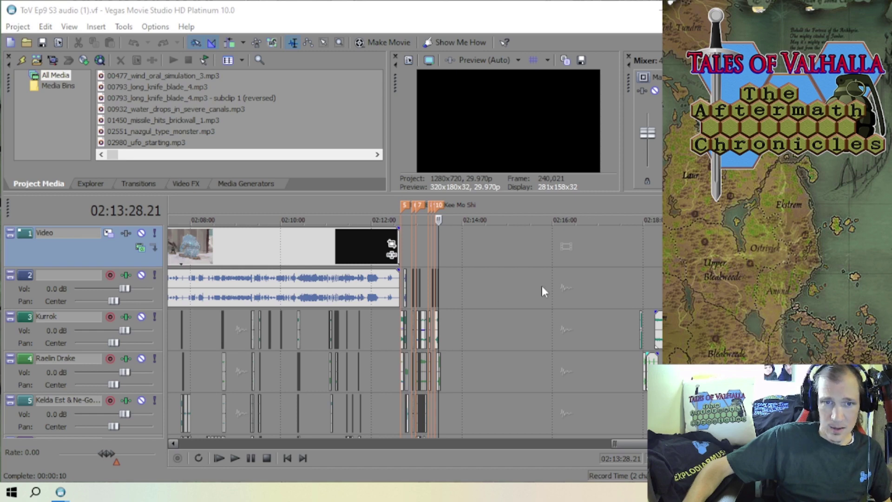
- Examine the numbered marker section of spare sound clips just past the end of the episode 9 video, around 02:13:00
{"action": "scroll", "coordinate": [506, 293], "scroll_direction": "up", "scroll_amount": 3}
{"action": "scroll", "coordinate": [507, 293], "scroll_direction": "down", "scroll_amount": 3}
{"action": "scroll", "coordinate": [499, 297], "scroll_direction": "up", "scroll_amount": 4}
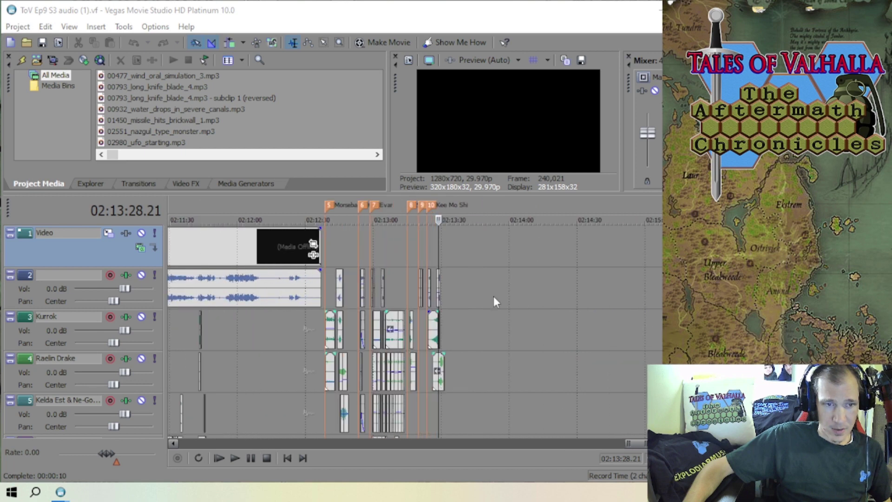
{"action": "scroll", "coordinate": [449, 302], "scroll_direction": "down", "scroll_amount": 6}
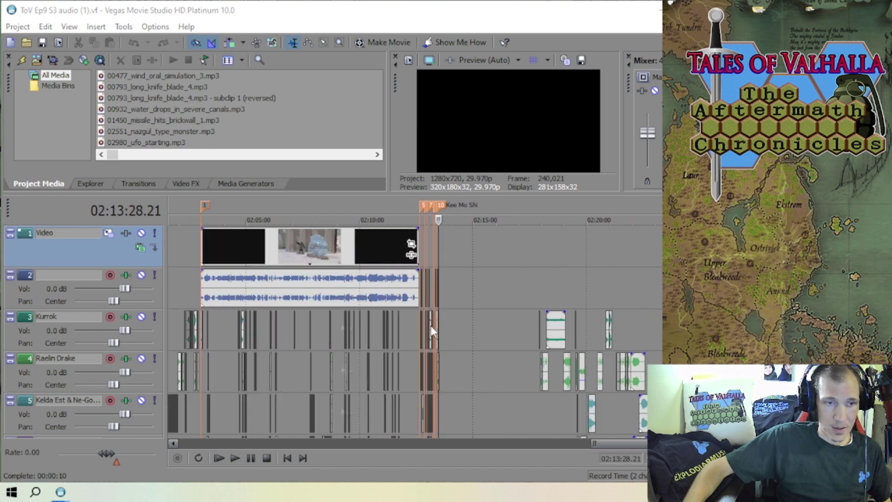
{"action": "scroll", "coordinate": [431, 325], "scroll_direction": "down", "scroll_amount": 3}
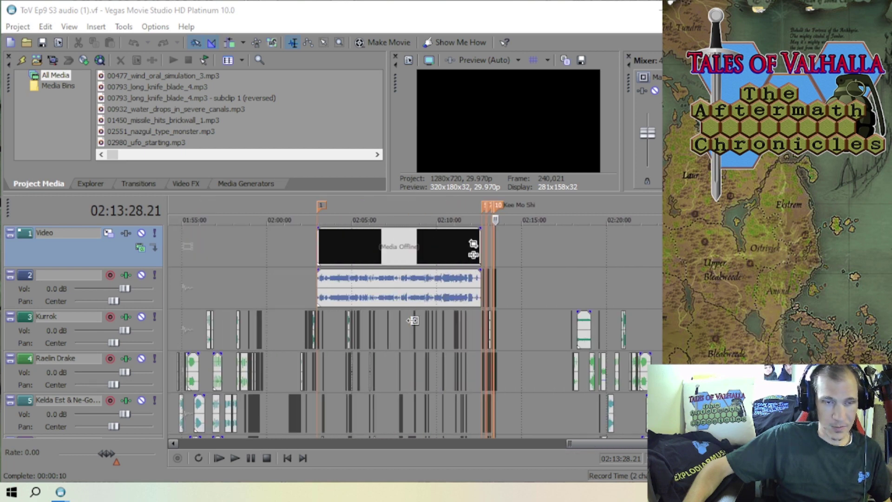
{"action": "scroll", "coordinate": [412, 321], "scroll_direction": "up", "scroll_amount": 3}
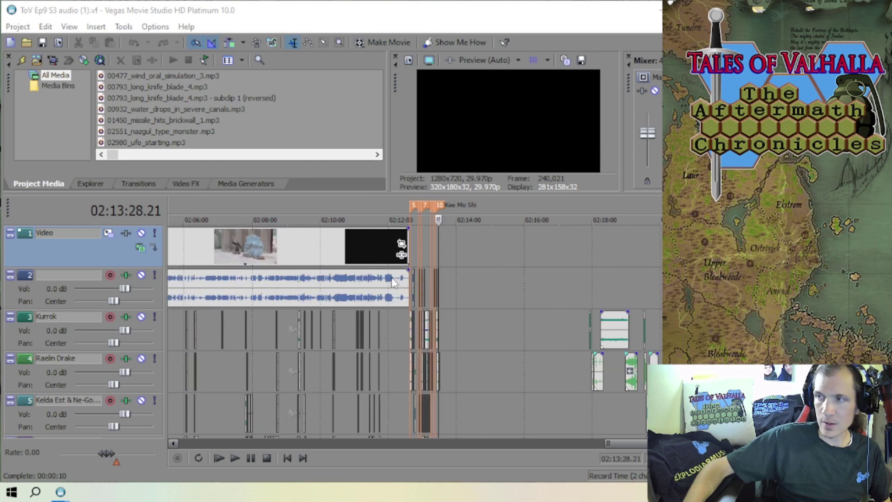
{"action": "scroll", "coordinate": [462, 294], "scroll_direction": "up", "scroll_amount": 5}
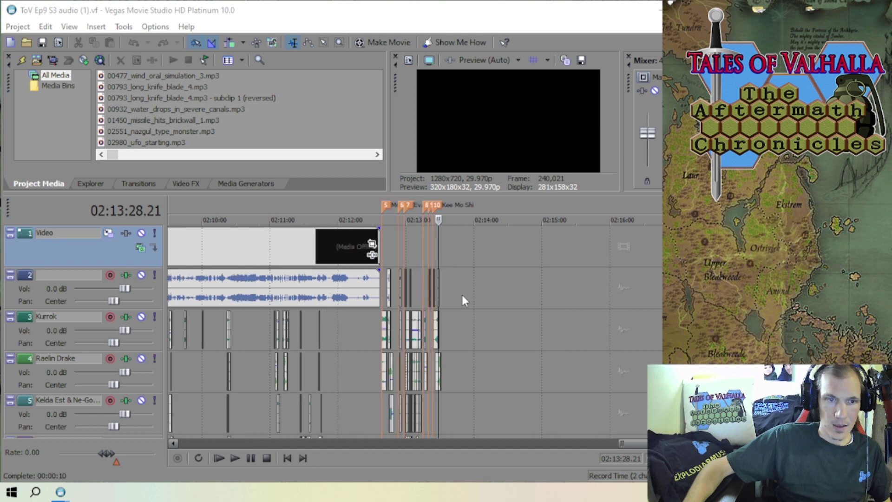
{"action": "scroll", "coordinate": [461, 294], "scroll_direction": "up", "scroll_amount": 3}
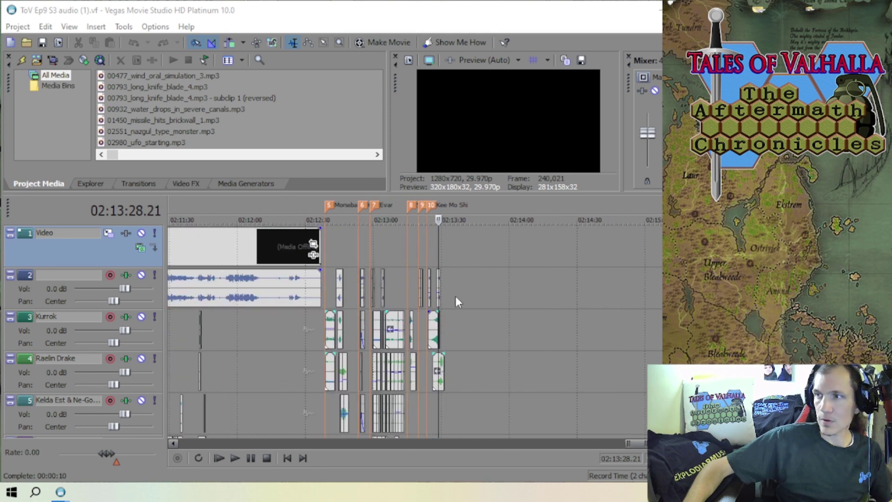
{"action": "scroll", "coordinate": [342, 305], "scroll_direction": "down", "scroll_amount": 3}
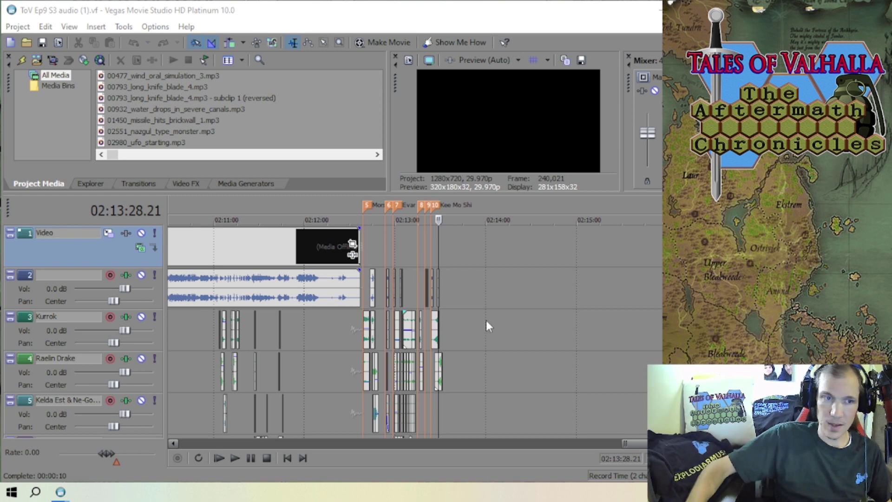
- Inspect the sound clips by the Stingers, Arrows and Kee Mo Shi markers closely, around 02:13:28.21 in episode 9
{"action": "scroll", "coordinate": [510, 321], "scroll_direction": "up", "scroll_amount": 2}
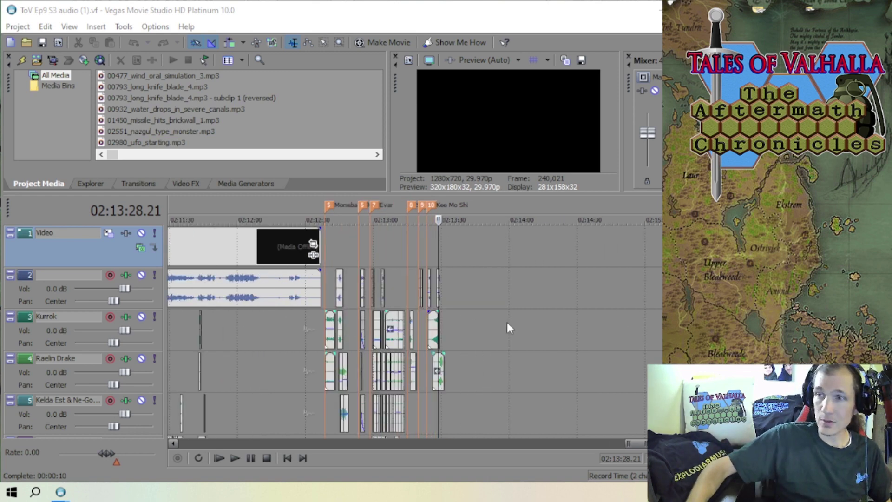
{"action": "scroll", "coordinate": [502, 322], "scroll_direction": "up", "scroll_amount": 3}
{"action": "scroll", "coordinate": [481, 322], "scroll_direction": "up", "scroll_amount": 4}
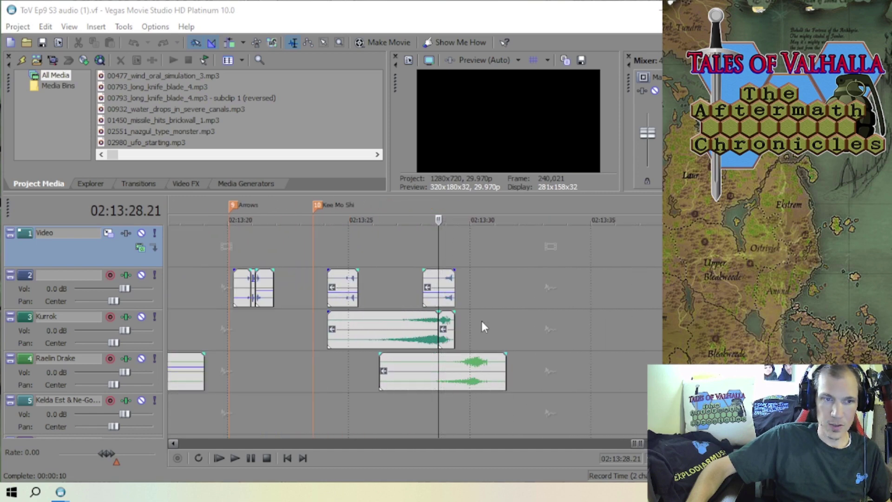
{"action": "scroll", "coordinate": [481, 321], "scroll_direction": "down", "scroll_amount": 1}
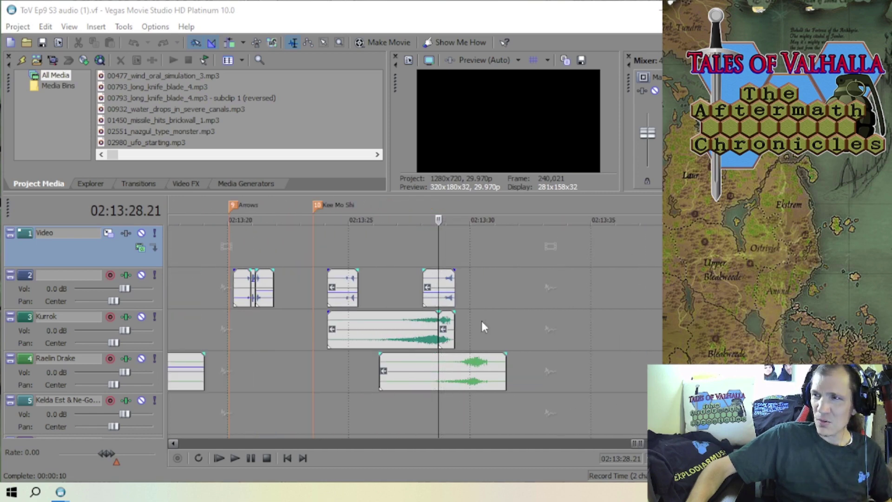
{"action": "scroll", "coordinate": [481, 321], "scroll_direction": "up", "scroll_amount": 1}
{"action": "scroll", "coordinate": [481, 321], "scroll_direction": "down", "scroll_amount": 4}
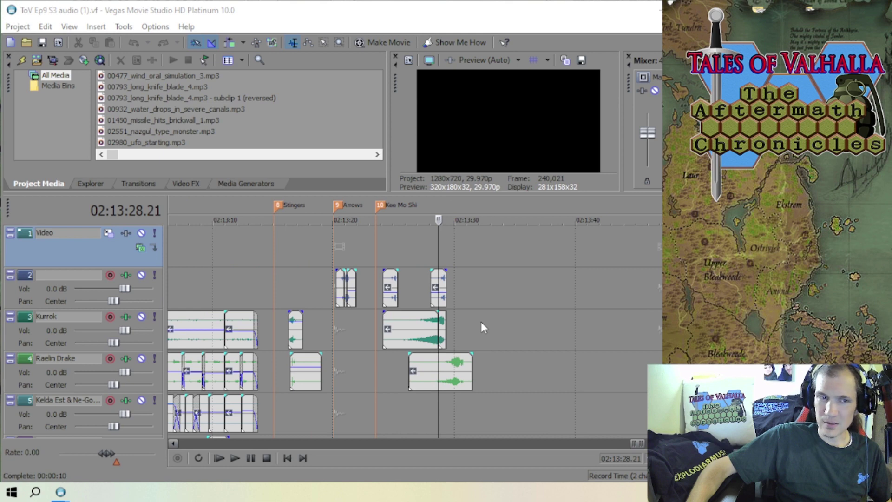
{"action": "scroll", "coordinate": [482, 321], "scroll_direction": "up", "scroll_amount": 3}
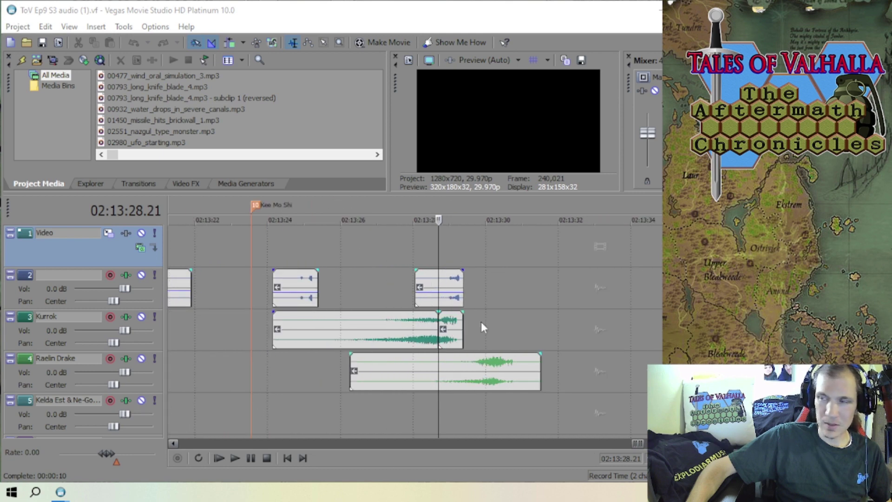
{"action": "scroll", "coordinate": [481, 321], "scroll_direction": "down", "scroll_amount": 2}
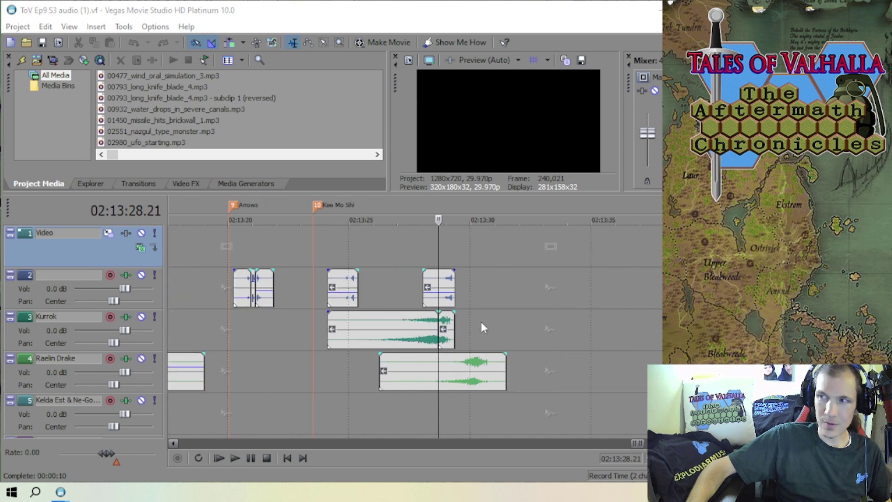
- Move the short Kurrok piece after the Kee Mo Shi marker 1.01 later and extend the preceding long Kurrok clip's end by 0.21
{"action": "scroll", "coordinate": [481, 321], "scroll_direction": "down", "scroll_amount": 1}
{"action": "scroll", "coordinate": [481, 321], "scroll_direction": "up", "scroll_amount": 5}
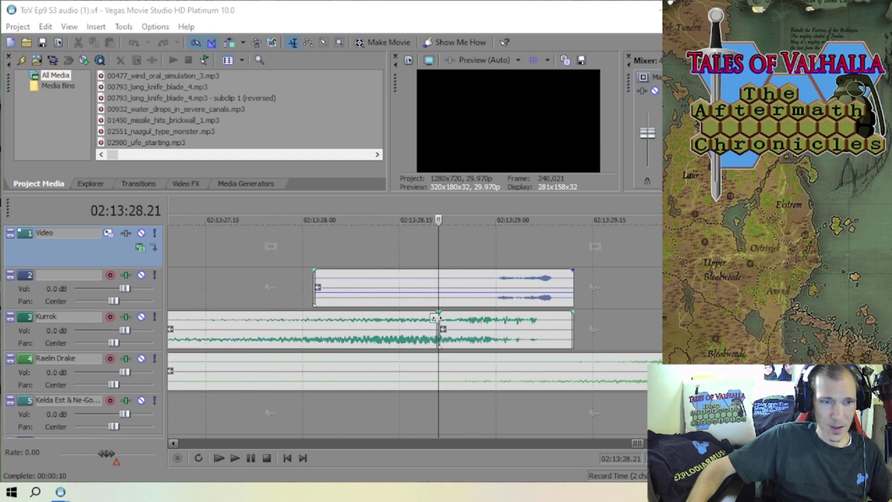
{"action": "scroll", "coordinate": [449, 320], "scroll_direction": "down", "scroll_amount": 3}
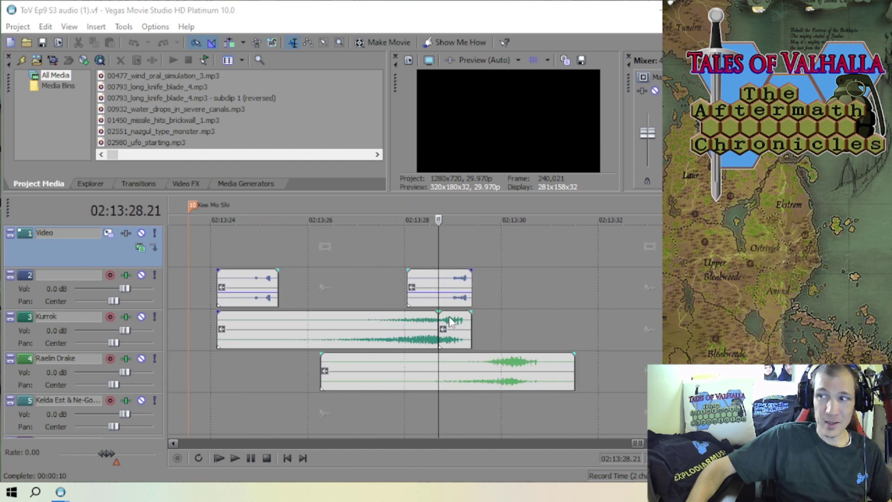
{"action": "scroll", "coordinate": [450, 320], "scroll_direction": "down", "scroll_amount": 10}
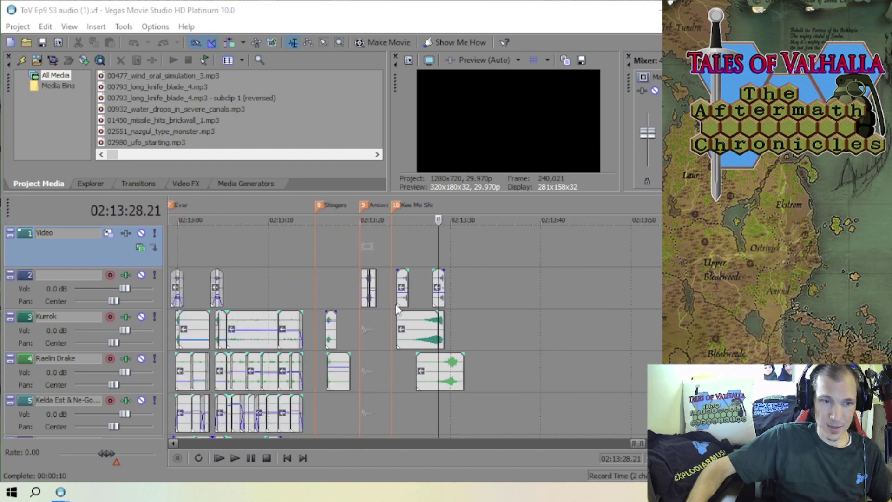
{"action": "scroll", "coordinate": [386, 306], "scroll_direction": "up", "scroll_amount": 10}
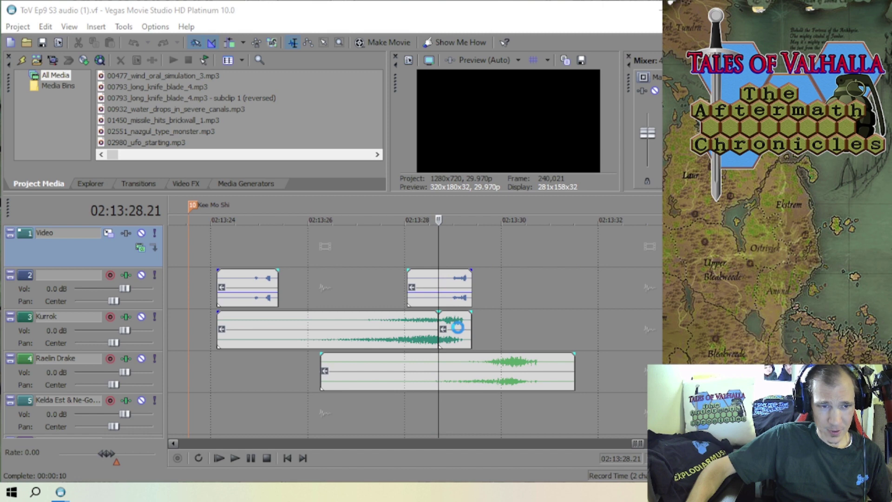
{"action": "left_click_drag", "start_coordinate": [457, 327], "coordinate": [508, 328]}
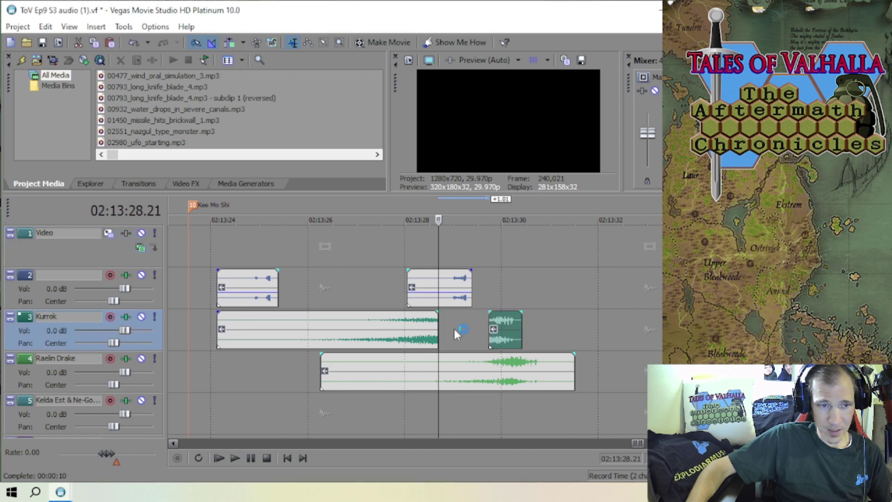
{"action": "left_click_drag", "start_coordinate": [434, 327], "coordinate": [474, 326]}
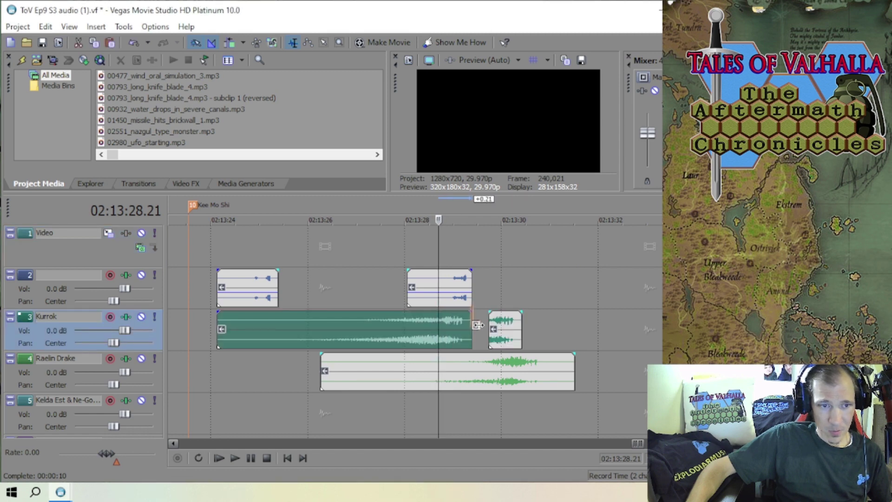
- Examine the extended Kurrok clip and the separated short piece near 02:13:29, up close and among the neighbouring marker groups
{"action": "scroll", "coordinate": [503, 302], "scroll_direction": "down", "scroll_amount": 3}
{"action": "scroll", "coordinate": [456, 313], "scroll_direction": "up", "scroll_amount": 3}
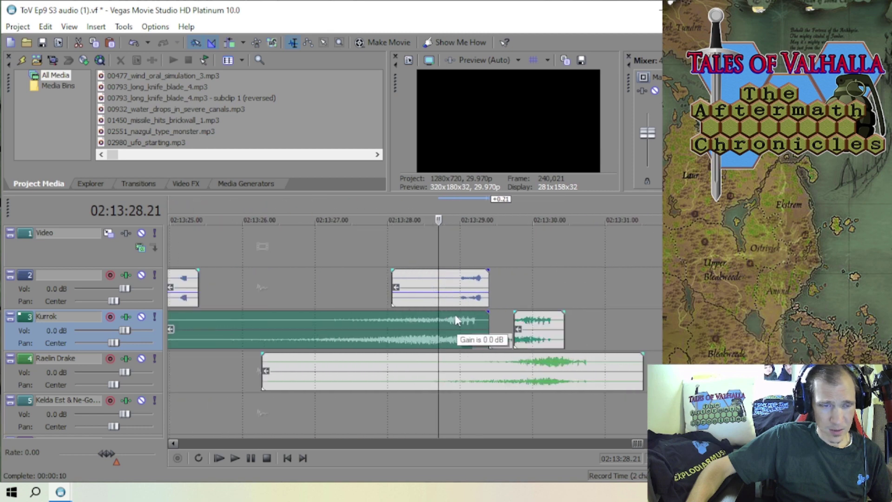
{"action": "scroll", "coordinate": [421, 303], "scroll_direction": "down", "scroll_amount": 5}
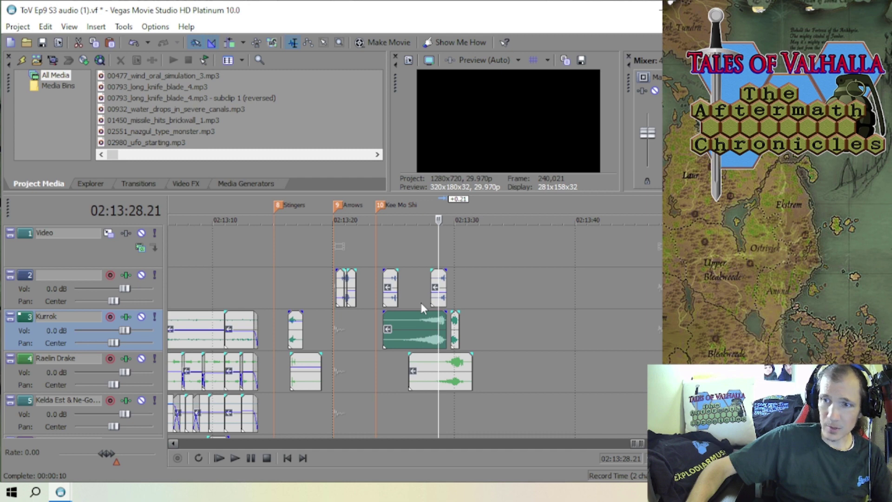
{"action": "scroll", "coordinate": [420, 302], "scroll_direction": "up", "scroll_amount": 2}
{"action": "scroll", "coordinate": [421, 302], "scroll_direction": "down", "scroll_amount": 3}
{"action": "scroll", "coordinate": [421, 303], "scroll_direction": "up", "scroll_amount": 5}
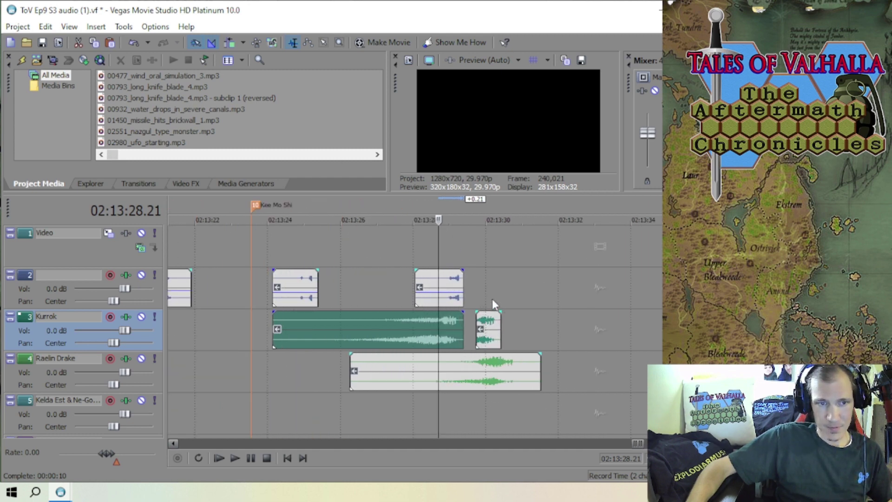
{"action": "scroll", "coordinate": [458, 321], "scroll_direction": "down", "scroll_amount": 4}
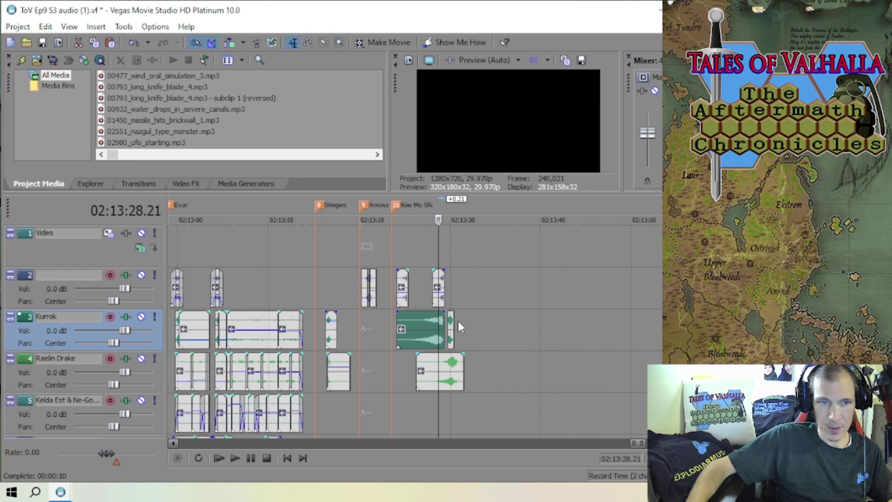
{"action": "scroll", "coordinate": [445, 319], "scroll_direction": "up", "scroll_amount": 3}
{"action": "scroll", "coordinate": [444, 316], "scroll_direction": "down", "scroll_amount": 8}
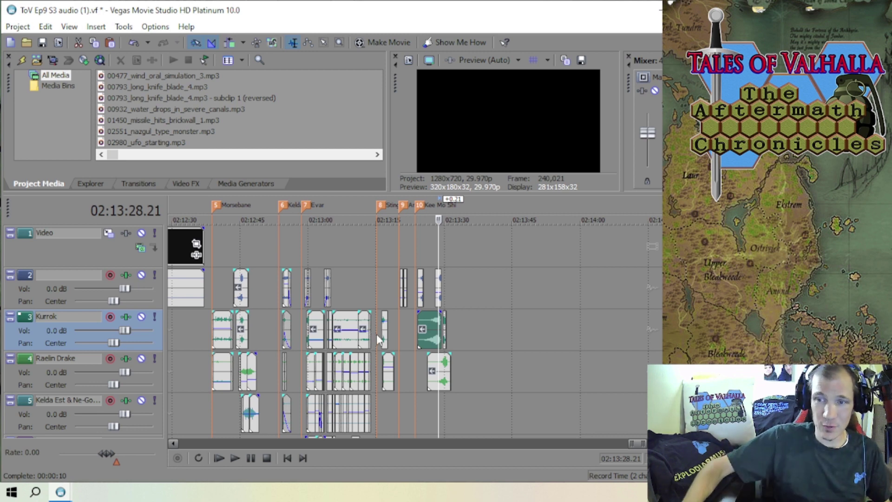
{"action": "scroll", "coordinate": [389, 339], "scroll_direction": "down", "scroll_amount": 2}
{"action": "scroll", "coordinate": [389, 338], "scroll_direction": "up", "scroll_amount": 6}
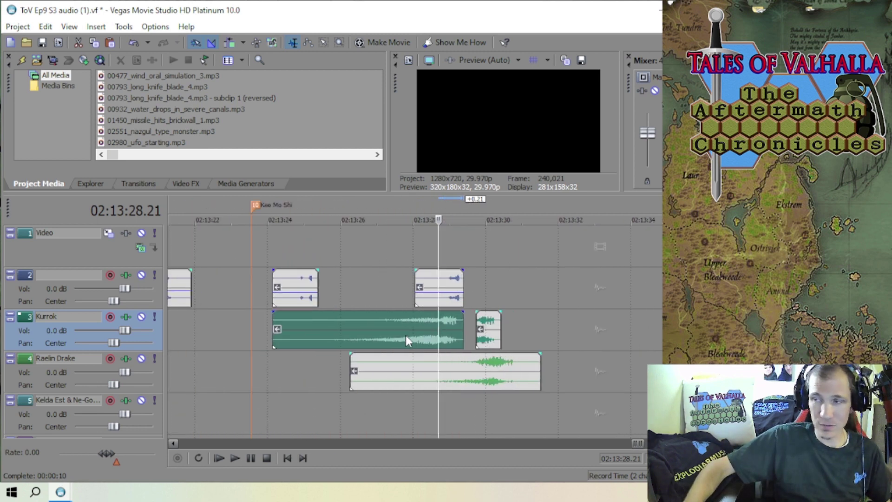
{"action": "scroll", "coordinate": [405, 335], "scroll_direction": "up", "scroll_amount": 2}
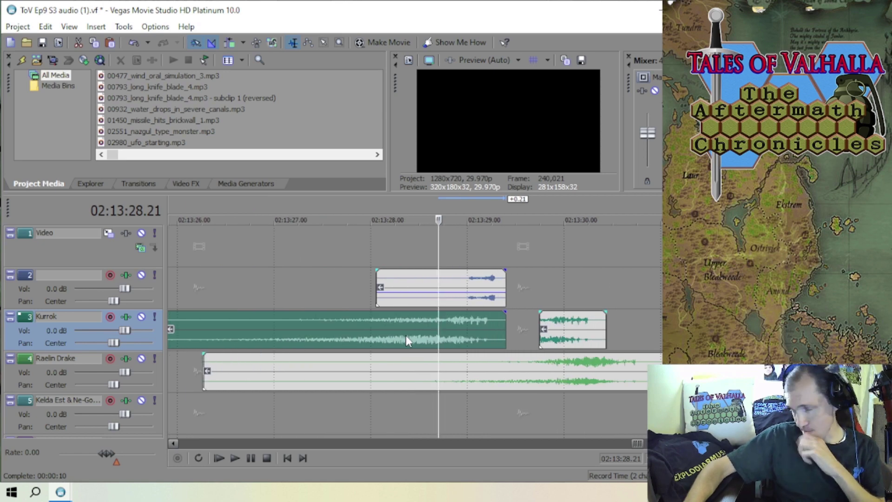
{"action": "scroll", "coordinate": [405, 336], "scroll_direction": "up", "scroll_amount": 1}
{"action": "scroll", "coordinate": [409, 340], "scroll_direction": "down", "scroll_amount": 4}
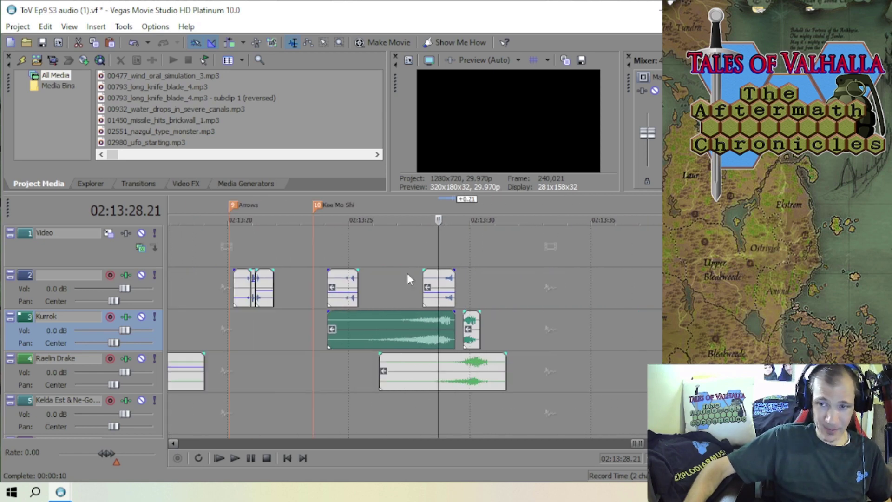
{"action": "scroll", "coordinate": [407, 275], "scroll_direction": "down", "scroll_amount": 2}
{"action": "scroll", "coordinate": [406, 275], "scroll_direction": "up", "scroll_amount": 1}
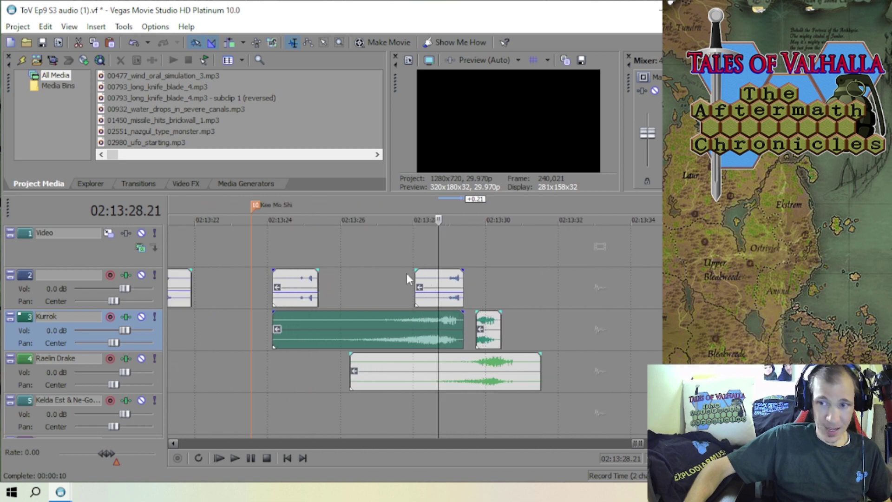
{"action": "scroll", "coordinate": [406, 274], "scroll_direction": "up", "scroll_amount": 1}
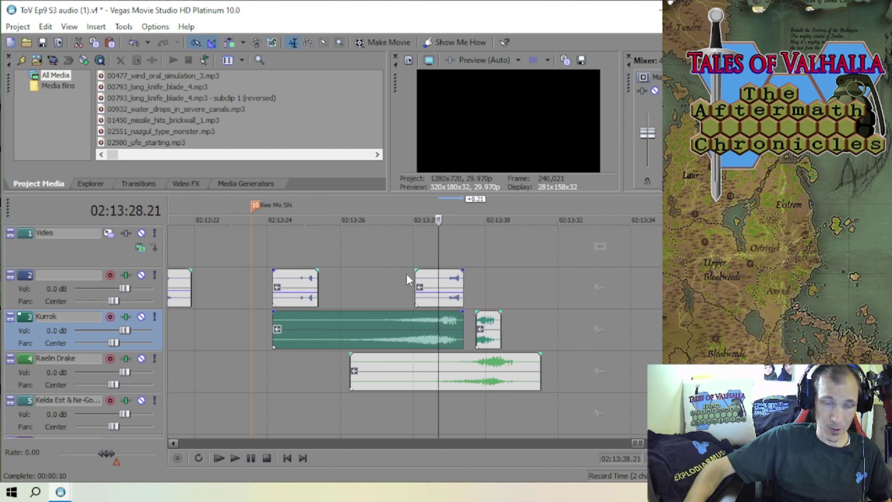
{"action": "scroll", "coordinate": [406, 274], "scroll_direction": "down", "scroll_amount": 1}
{"action": "scroll", "coordinate": [439, 255], "scroll_direction": "up", "scroll_amount": 1}
{"action": "scroll", "coordinate": [454, 255], "scroll_direction": "down", "scroll_amount": 1}
{"action": "scroll", "coordinate": [454, 258], "scroll_direction": "up", "scroll_amount": 2}
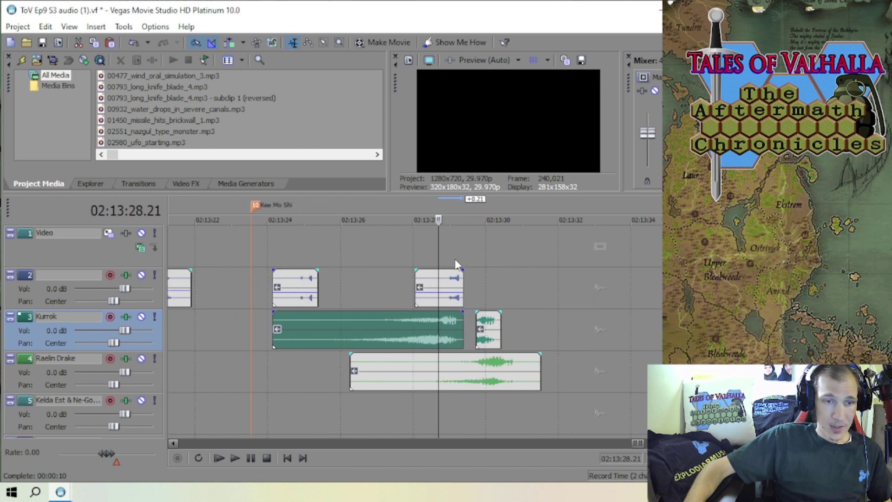
{"action": "scroll", "coordinate": [455, 263], "scroll_direction": "down", "scroll_amount": 2}
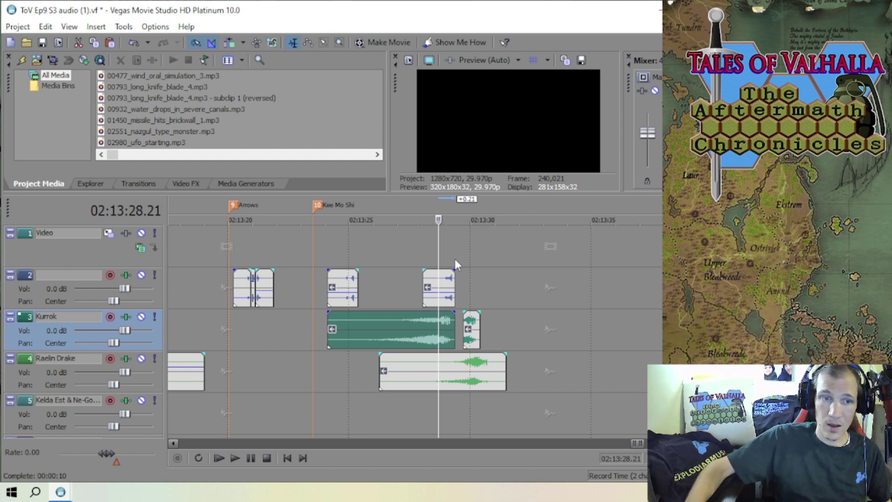
{"action": "scroll", "coordinate": [454, 265], "scroll_direction": "down", "scroll_amount": 3}
{"action": "scroll", "coordinate": [455, 265], "scroll_direction": "up", "scroll_amount": 4}
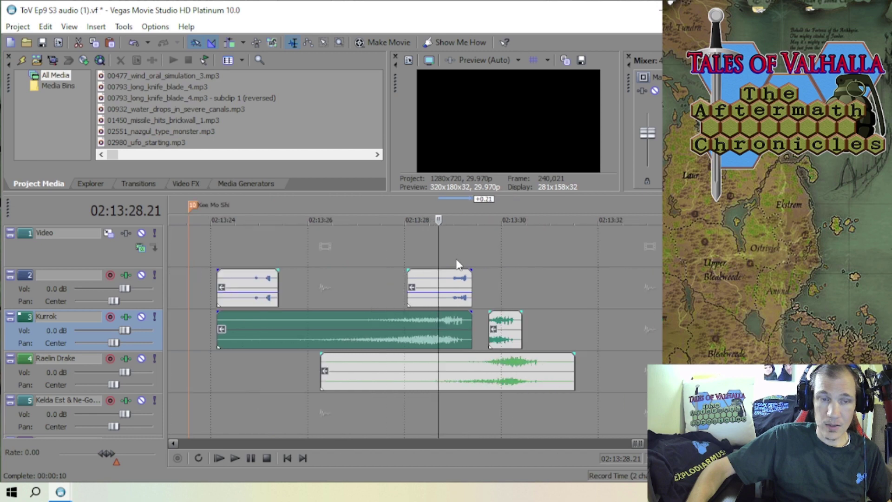
{"action": "scroll", "coordinate": [455, 261], "scroll_direction": "up", "scroll_amount": 2}
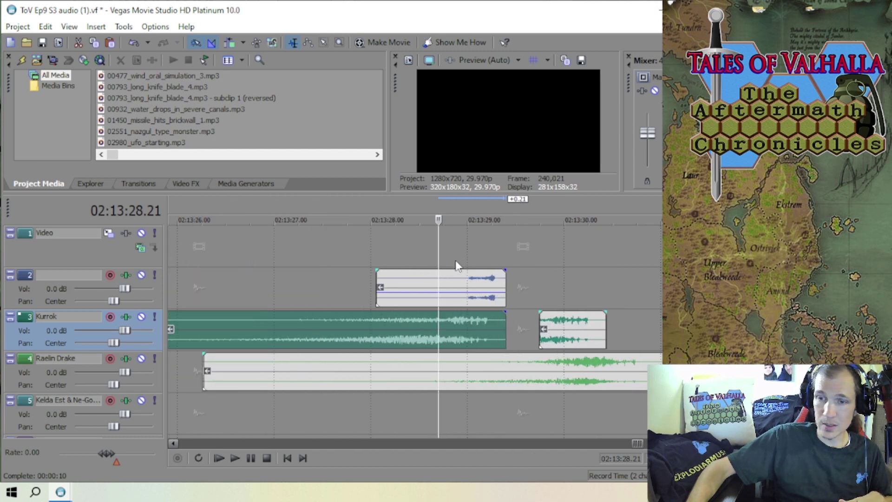
{"action": "scroll", "coordinate": [456, 263], "scroll_direction": "down", "scroll_amount": 2}
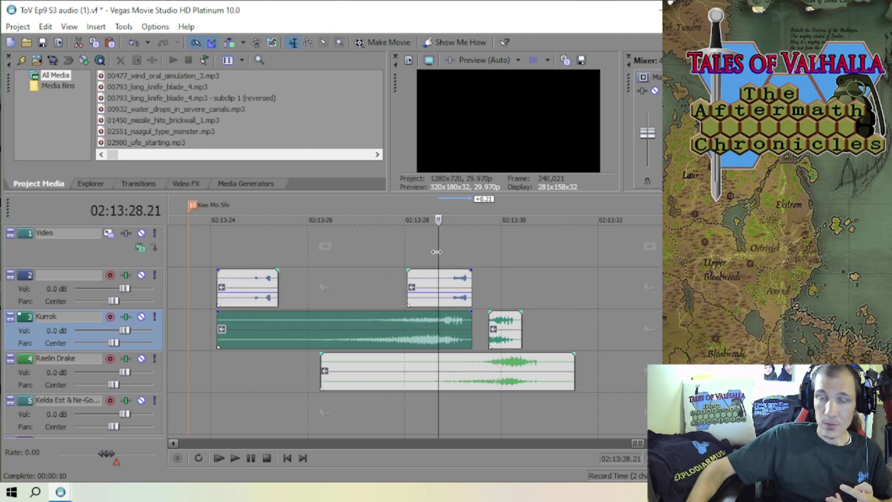
{"action": "scroll", "coordinate": [434, 252], "scroll_direction": "up", "scroll_amount": 2}
{"action": "scroll", "coordinate": [435, 250], "scroll_direction": "down", "scroll_amount": 2}
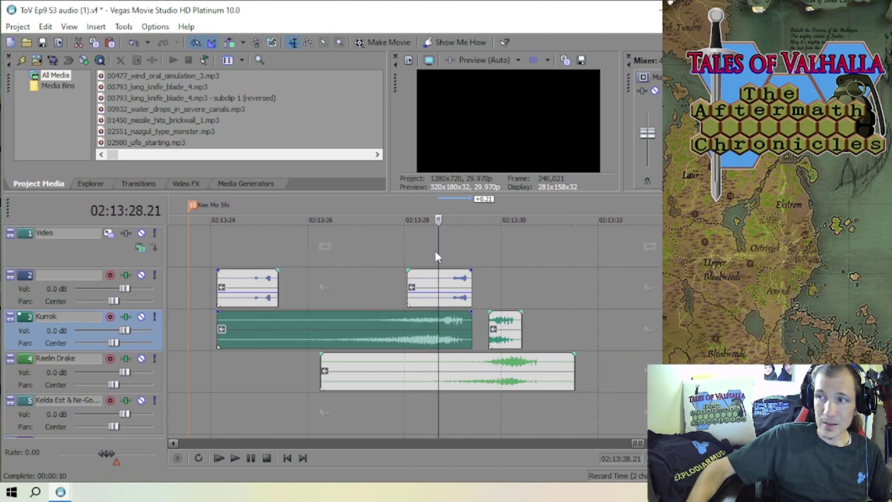
{"action": "scroll", "coordinate": [436, 252], "scroll_direction": "up", "scroll_amount": 2}
{"action": "scroll", "coordinate": [438, 252], "scroll_direction": "down", "scroll_amount": 1}
{"action": "scroll", "coordinate": [438, 252], "scroll_direction": "up", "scroll_amount": 3}
{"action": "scroll", "coordinate": [437, 252], "scroll_direction": "down", "scroll_amount": 2}
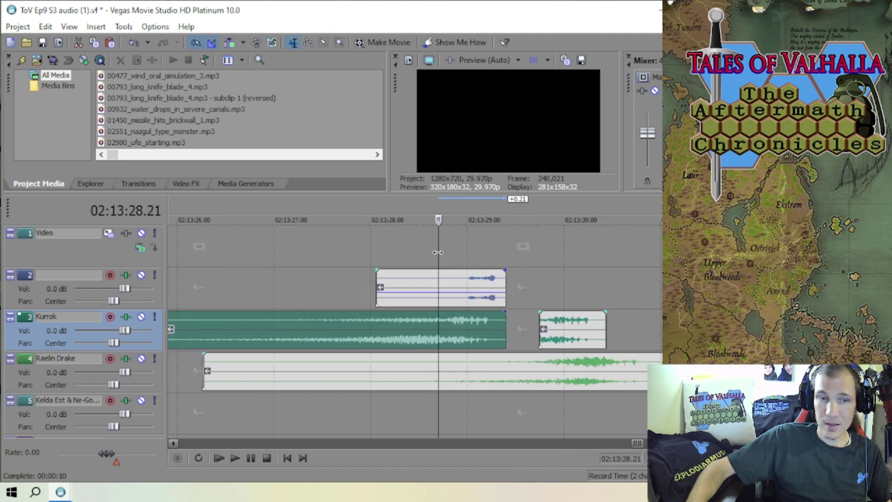
{"action": "scroll", "coordinate": [438, 252], "scroll_direction": "down", "scroll_amount": 1}
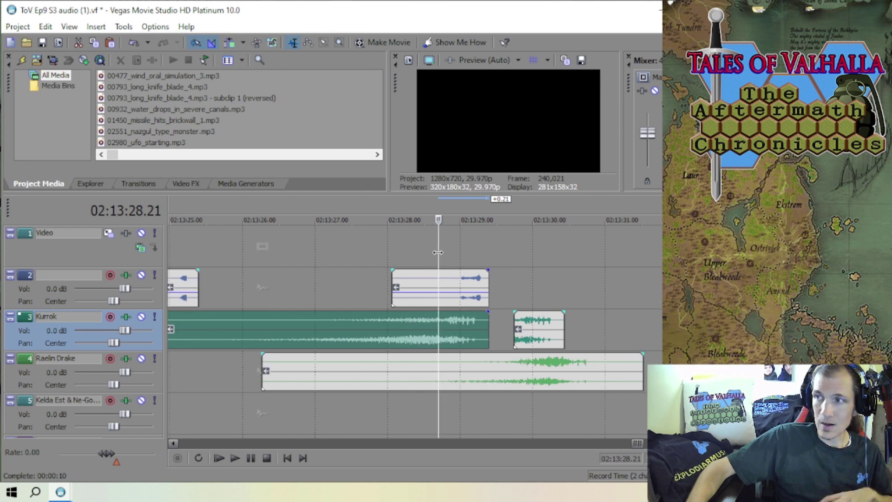
{"action": "scroll", "coordinate": [438, 252], "scroll_direction": "down", "scroll_amount": 1}
{"action": "scroll", "coordinate": [438, 253], "scroll_direction": "up", "scroll_amount": 3}
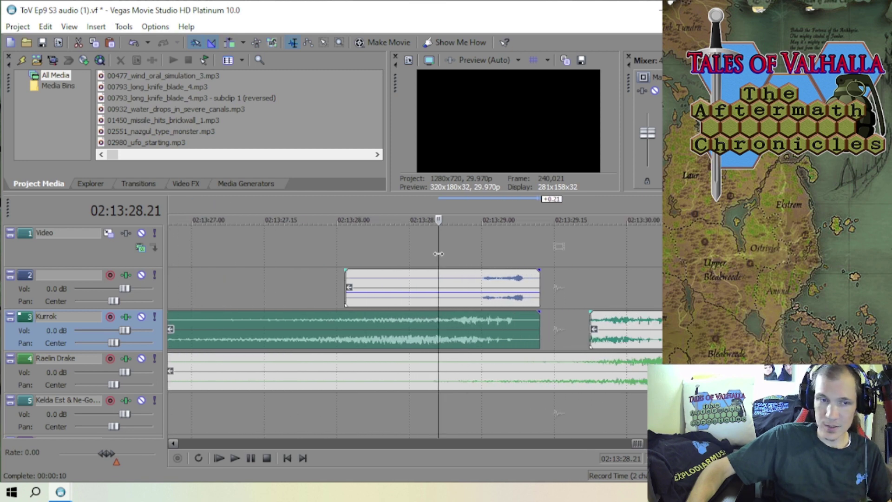
{"action": "scroll", "coordinate": [431, 237], "scroll_direction": "down", "scroll_amount": 2}
{"action": "scroll", "coordinate": [429, 236], "scroll_direction": "up", "scroll_amount": 4}
{"action": "scroll", "coordinate": [428, 238], "scroll_direction": "down", "scroll_amount": 3}
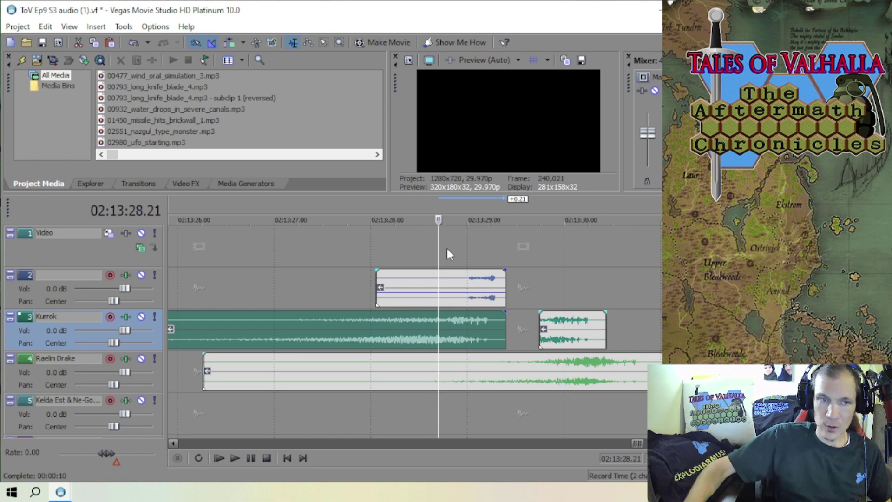
{"action": "scroll", "coordinate": [447, 248], "scroll_direction": "down", "scroll_amount": 2}
{"action": "scroll", "coordinate": [447, 249], "scroll_direction": "up", "scroll_amount": 3}
{"action": "scroll", "coordinate": [447, 249], "scroll_direction": "down", "scroll_amount": 1}
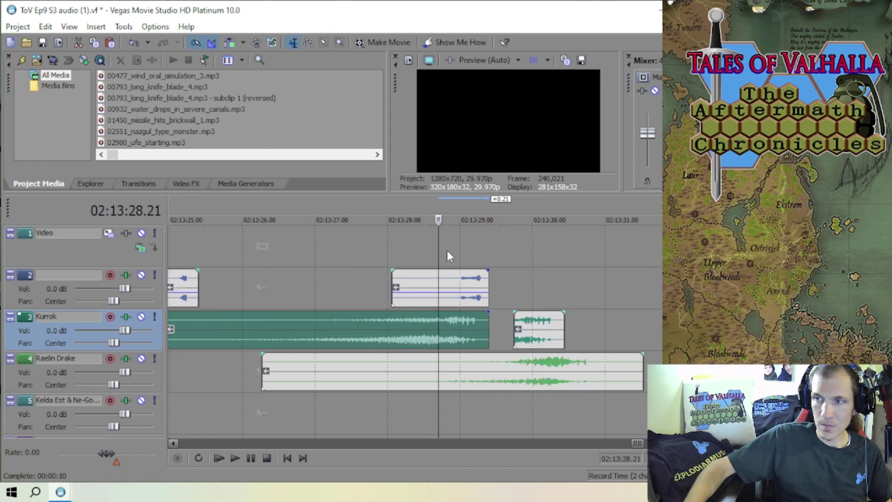
{"action": "scroll", "coordinate": [446, 251], "scroll_direction": "up", "scroll_amount": 1}
{"action": "scroll", "coordinate": [445, 251], "scroll_direction": "down", "scroll_amount": 2}
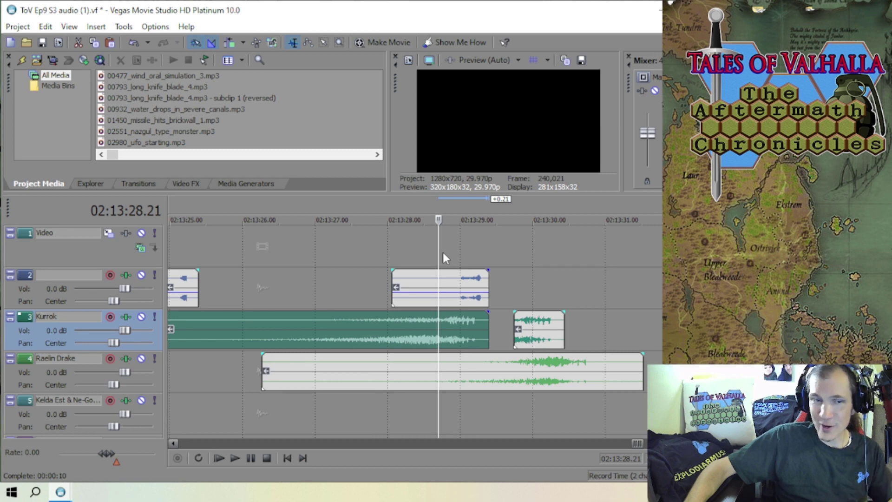
{"action": "scroll", "coordinate": [443, 253], "scroll_direction": "up", "scroll_amount": 2}
{"action": "scroll", "coordinate": [443, 254], "scroll_direction": "down", "scroll_amount": 1}
{"action": "scroll", "coordinate": [441, 255], "scroll_direction": "up", "scroll_amount": 1}
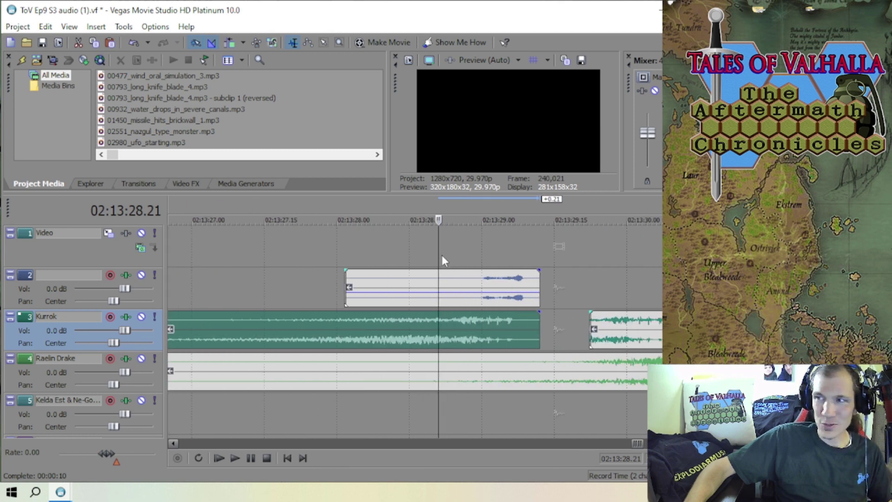
{"action": "scroll", "coordinate": [441, 255], "scroll_direction": "down", "scroll_amount": 2}
{"action": "scroll", "coordinate": [441, 257], "scroll_direction": "up", "scroll_amount": 1}
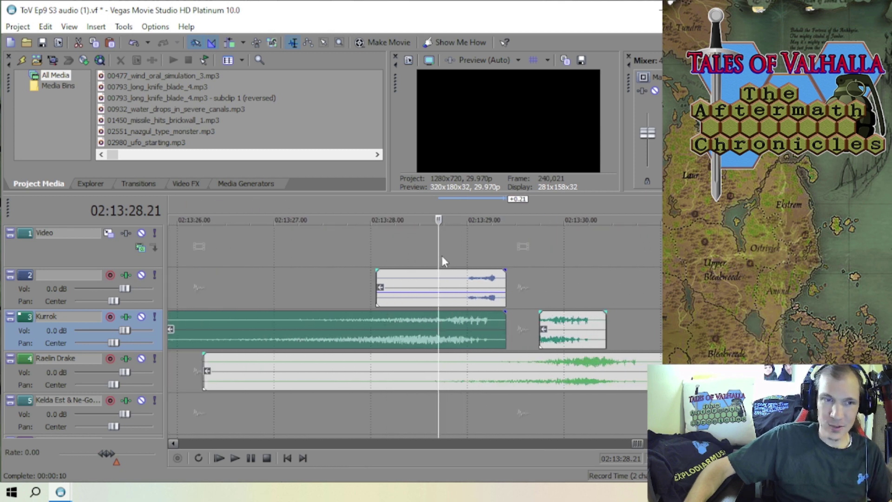
{"action": "scroll", "coordinate": [441, 258], "scroll_direction": "down", "scroll_amount": 1}
{"action": "scroll", "coordinate": [441, 259], "scroll_direction": "down", "scroll_amount": 2}
{"action": "scroll", "coordinate": [443, 261], "scroll_direction": "up", "scroll_amount": 3}
{"action": "scroll", "coordinate": [442, 263], "scroll_direction": "up", "scroll_amount": 1}
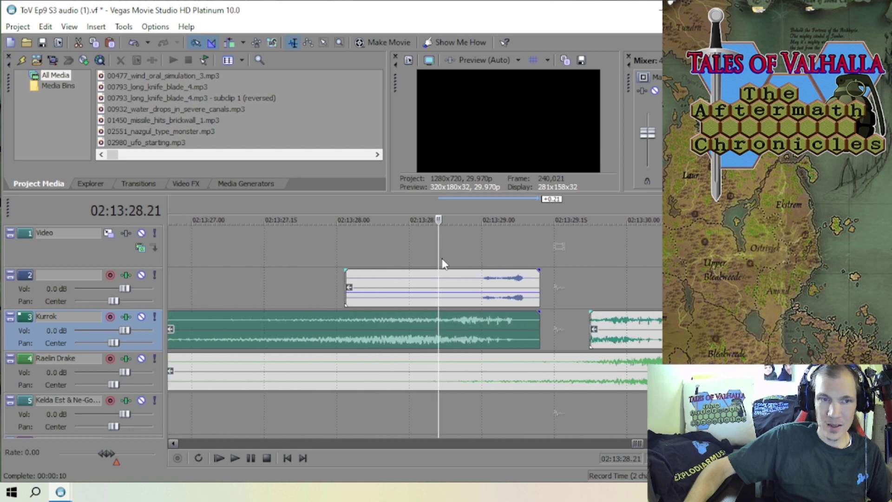
{"action": "scroll", "coordinate": [442, 264], "scroll_direction": "down", "scroll_amount": 1}
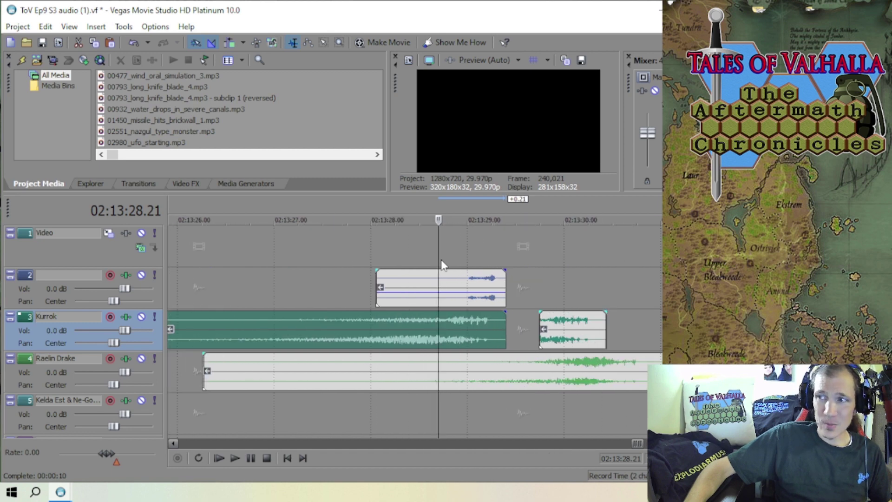
{"action": "scroll", "coordinate": [441, 263], "scroll_direction": "down", "scroll_amount": 2}
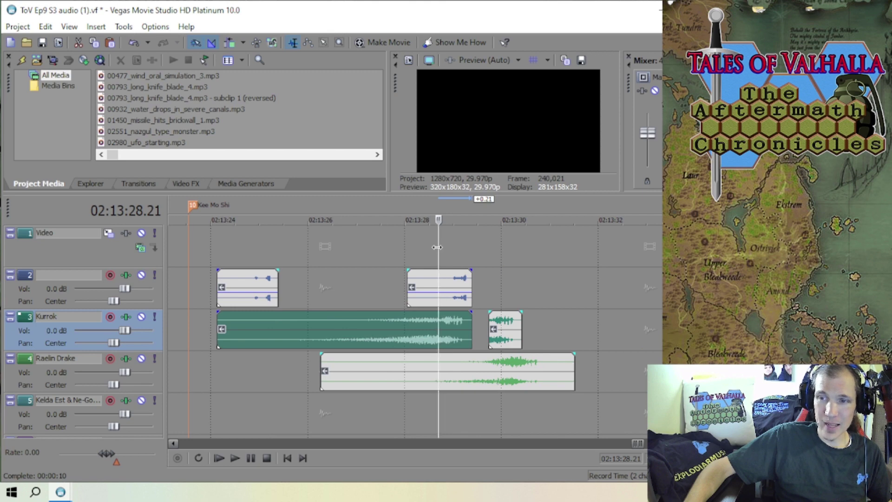
{"action": "scroll", "coordinate": [436, 247], "scroll_direction": "up", "scroll_amount": 1}
{"action": "scroll", "coordinate": [436, 247], "scroll_direction": "down", "scroll_amount": 1}
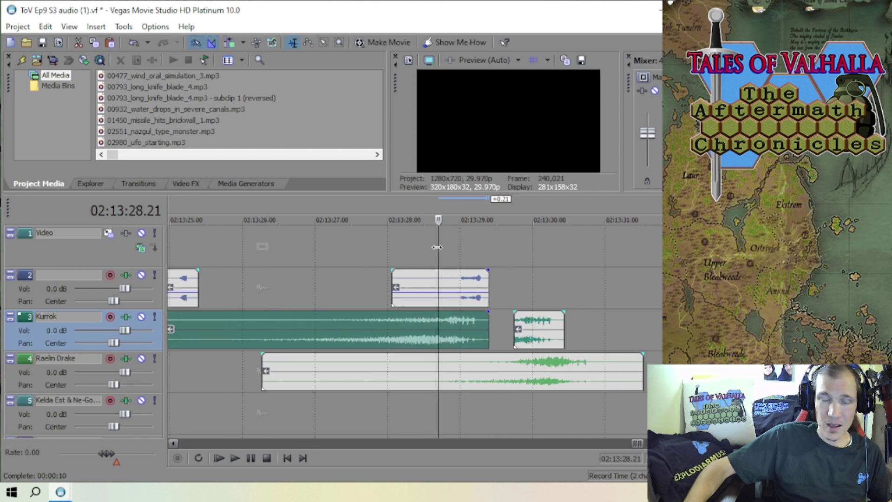
{"action": "scroll", "coordinate": [437, 248], "scroll_direction": "up", "scroll_amount": 1}
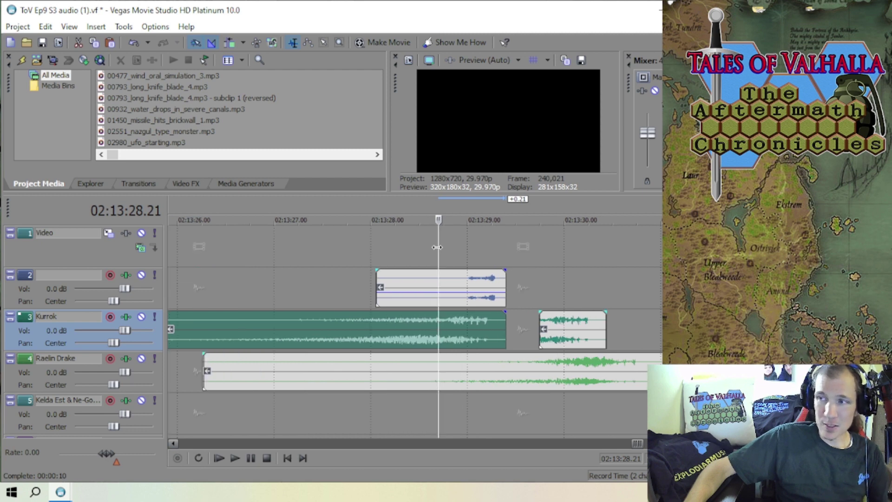
{"action": "scroll", "coordinate": [436, 247], "scroll_direction": "down", "scroll_amount": 1}
{"action": "scroll", "coordinate": [437, 247], "scroll_direction": "up", "scroll_amount": 2}
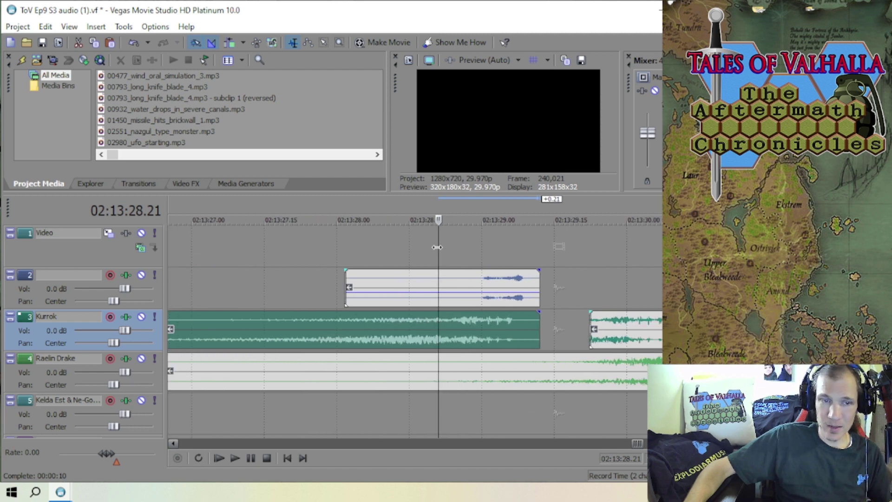
{"action": "scroll", "coordinate": [437, 247], "scroll_direction": "down", "scroll_amount": 1}
{"action": "scroll", "coordinate": [437, 247], "scroll_direction": "up", "scroll_amount": 1}
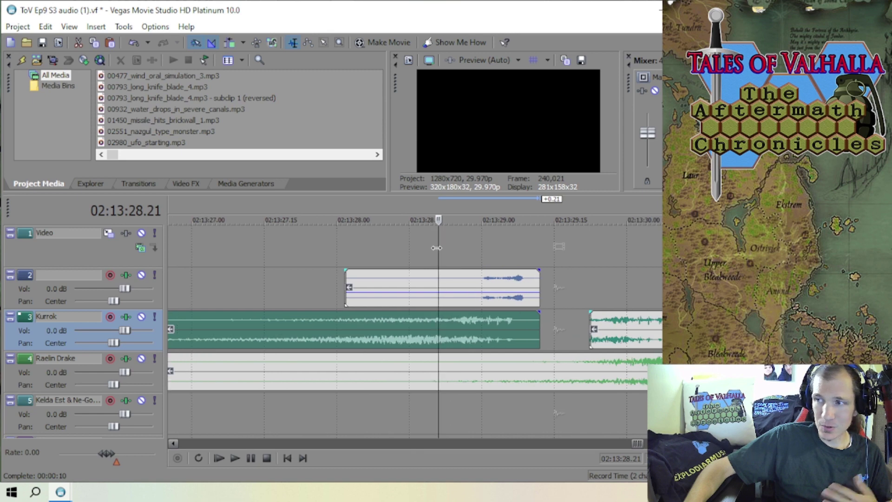
{"action": "scroll", "coordinate": [437, 247], "scroll_direction": "down", "scroll_amount": 1}
{"action": "scroll", "coordinate": [436, 248], "scroll_direction": "up", "scroll_amount": 1}
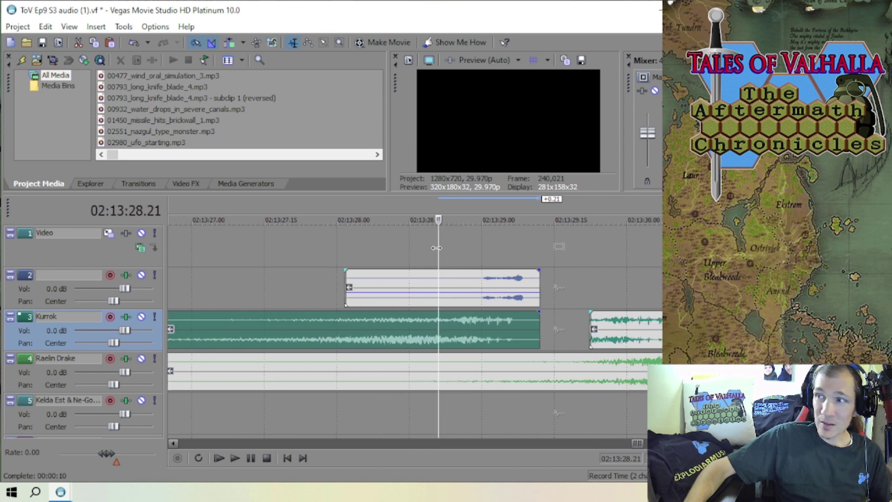
{"action": "scroll", "coordinate": [437, 247], "scroll_direction": "down", "scroll_amount": 2}
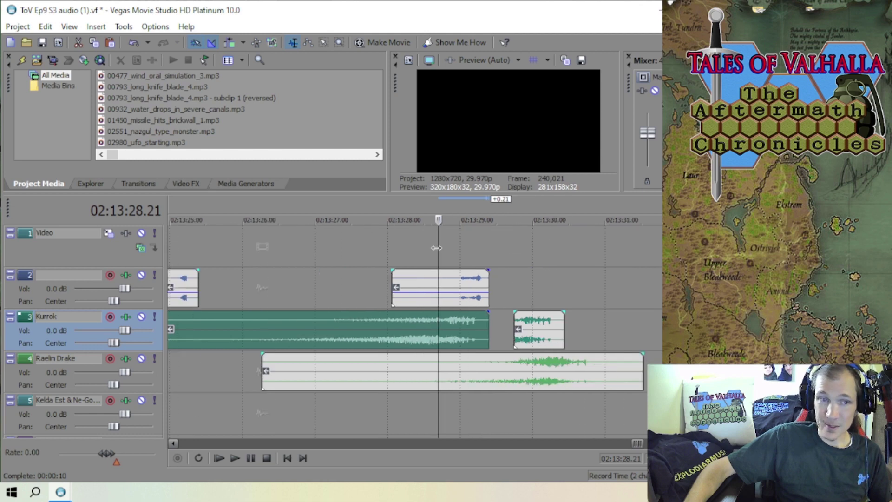
{"action": "scroll", "coordinate": [437, 247], "scroll_direction": "up", "scroll_amount": 2}
{"action": "scroll", "coordinate": [436, 247], "scroll_direction": "down", "scroll_amount": 1}
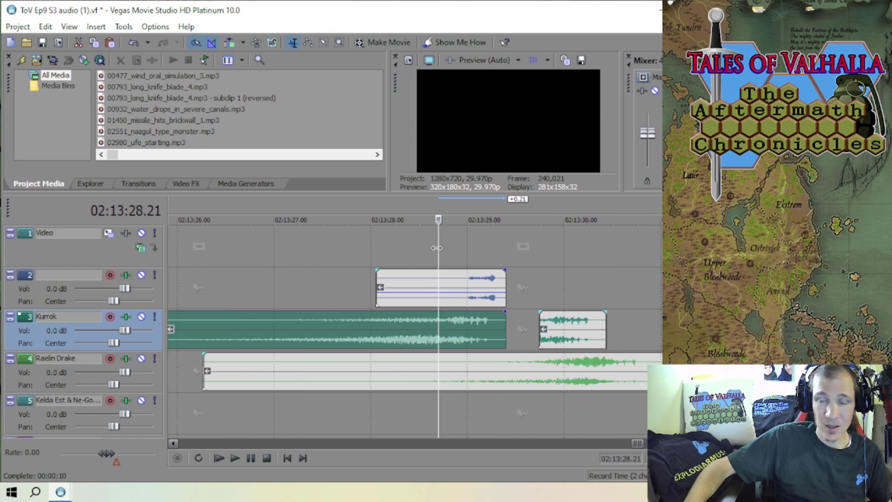
{"action": "scroll", "coordinate": [436, 248], "scroll_direction": "up", "scroll_amount": 2}
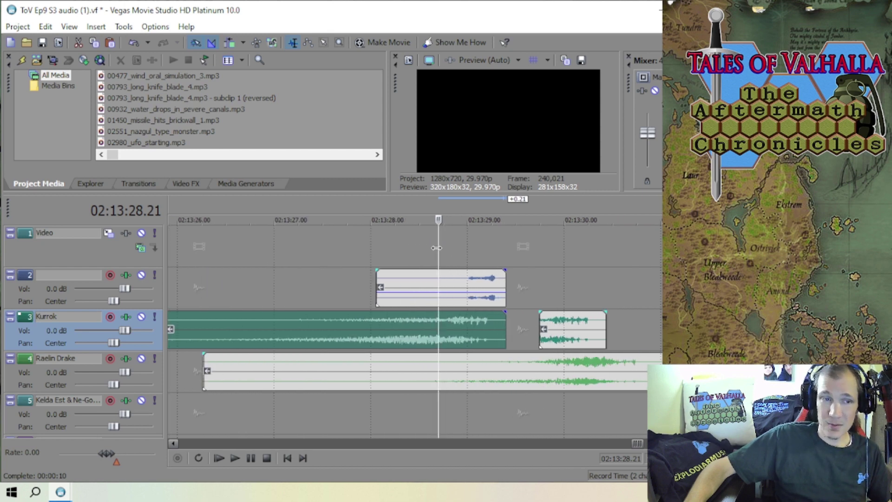
{"action": "scroll", "coordinate": [435, 247], "scroll_direction": "down", "scroll_amount": 1}
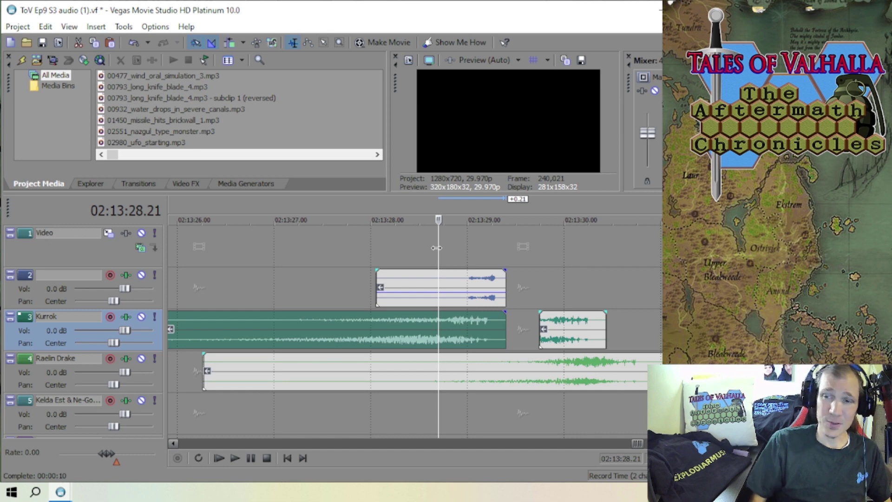
{"action": "scroll", "coordinate": [436, 249], "scroll_direction": "down", "scroll_amount": 2}
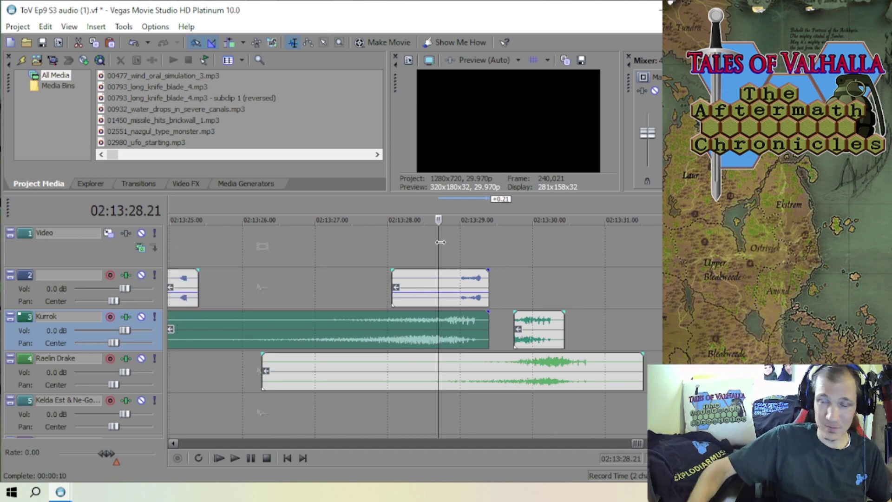
{"action": "scroll", "coordinate": [439, 244], "scroll_direction": "up", "scroll_amount": 1}
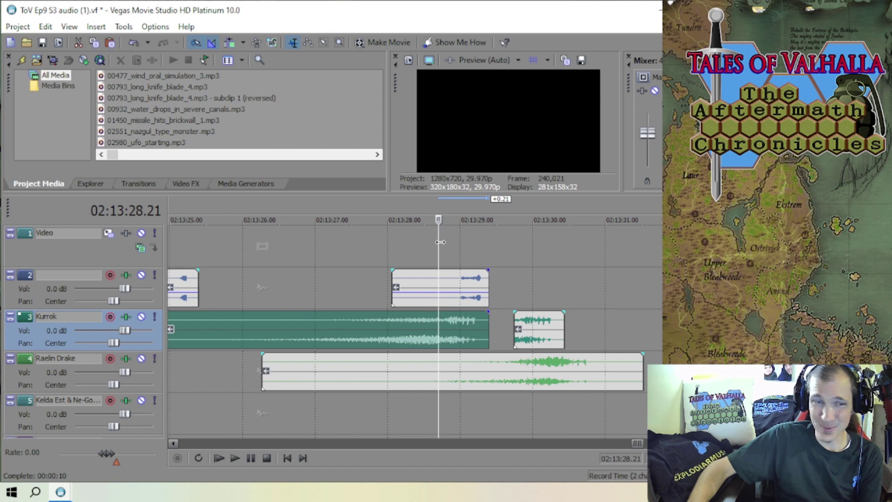
{"action": "scroll", "coordinate": [440, 242], "scroll_direction": "down", "scroll_amount": 1}
{"action": "scroll", "coordinate": [440, 242], "scroll_direction": "up", "scroll_amount": 1}
{"action": "scroll", "coordinate": [439, 243], "scroll_direction": "down", "scroll_amount": 1}
{"action": "scroll", "coordinate": [440, 243], "scroll_direction": "up", "scroll_amount": 1}
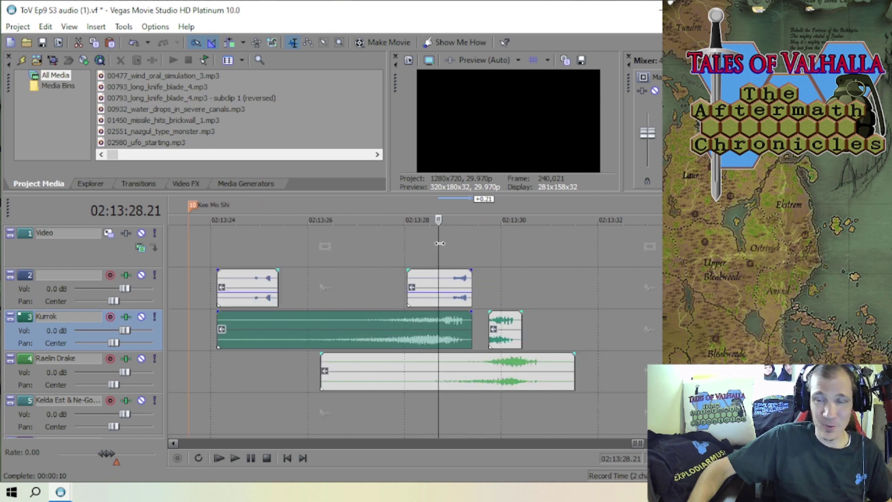
- Examine how the character tracks of episode 9 are laid out around the video's end and the marker section, from about 01:40:00 to 02:20:00
{"action": "scroll", "coordinate": [418, 251], "scroll_direction": "down", "scroll_amount": 3}
{"action": "scroll", "coordinate": [394, 255], "scroll_direction": "up", "scroll_amount": 1}
{"action": "scroll", "coordinate": [396, 256], "scroll_direction": "down", "scroll_amount": 2}
{"action": "scroll", "coordinate": [352, 272], "scroll_direction": "down", "scroll_amount": 4}
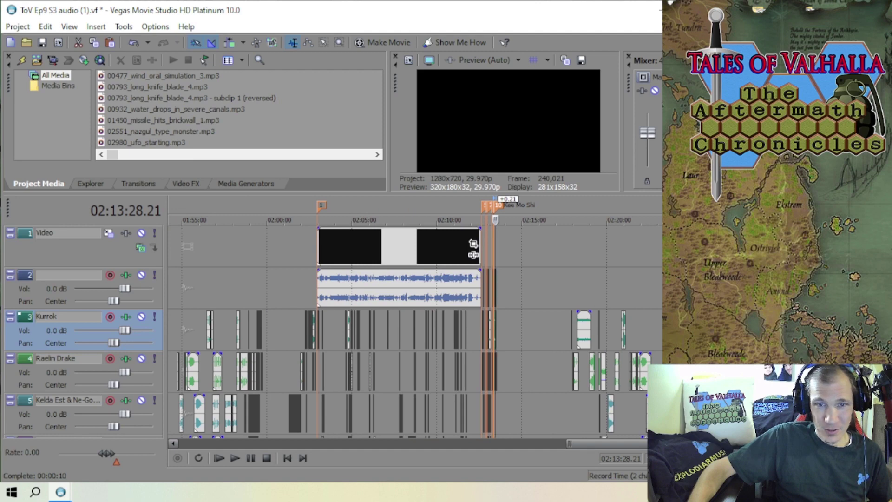
{"action": "scroll", "coordinate": [527, 330], "scroll_direction": "down", "scroll_amount": 2}
{"action": "scroll", "coordinate": [418, 337], "scroll_direction": "up", "scroll_amount": 2}
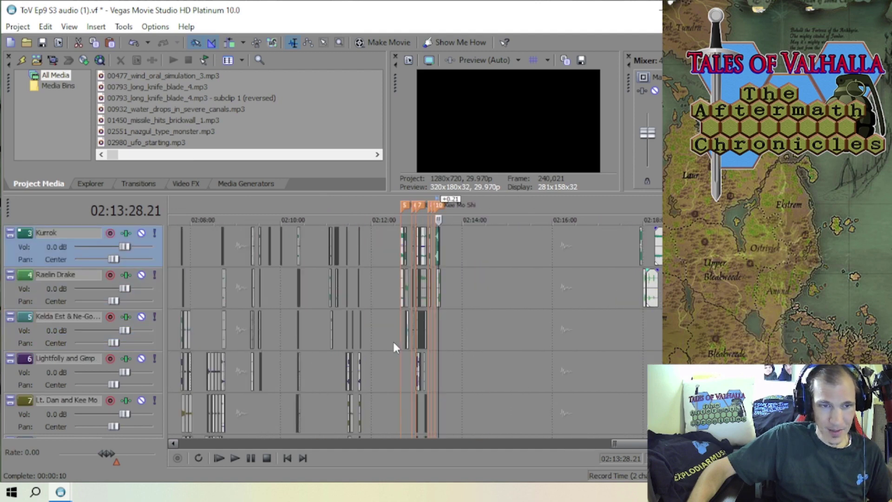
{"action": "scroll", "coordinate": [372, 340], "scroll_direction": "up", "scroll_amount": 2}
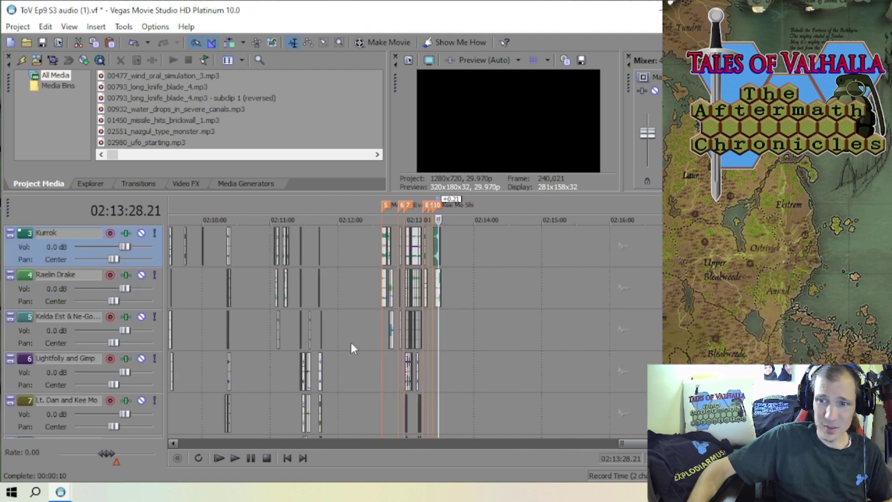
{"action": "scroll", "coordinate": [350, 342], "scroll_direction": "down", "scroll_amount": 2}
{"action": "scroll", "coordinate": [349, 342], "scroll_direction": "down", "scroll_amount": 4}
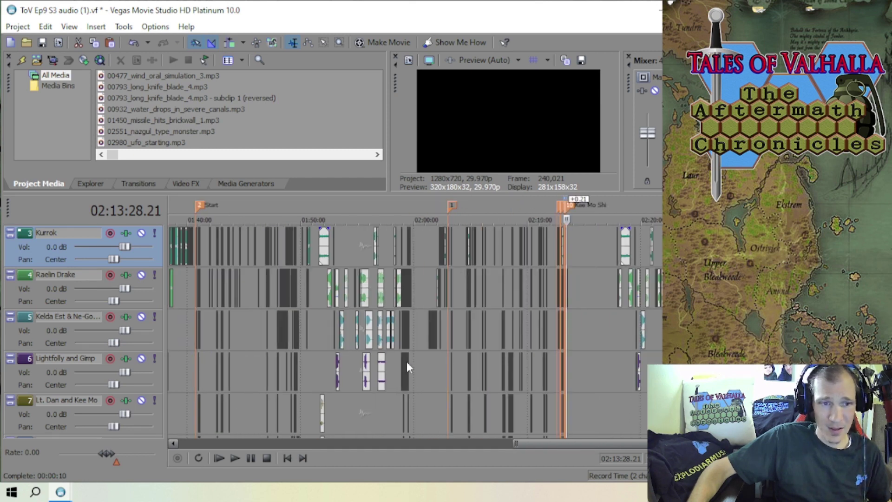
{"action": "scroll", "coordinate": [488, 334], "scroll_direction": "up", "scroll_amount": 2}
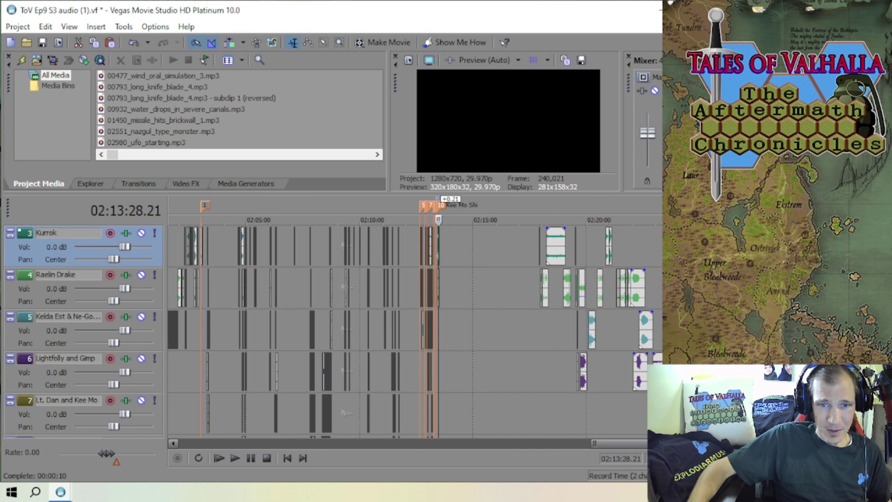
{"action": "scroll", "coordinate": [372, 316], "scroll_direction": "up", "scroll_amount": 1}
{"action": "scroll", "coordinate": [370, 307], "scroll_direction": "down", "scroll_amount": 1}
{"action": "scroll", "coordinate": [369, 307], "scroll_direction": "up", "scroll_amount": 1}
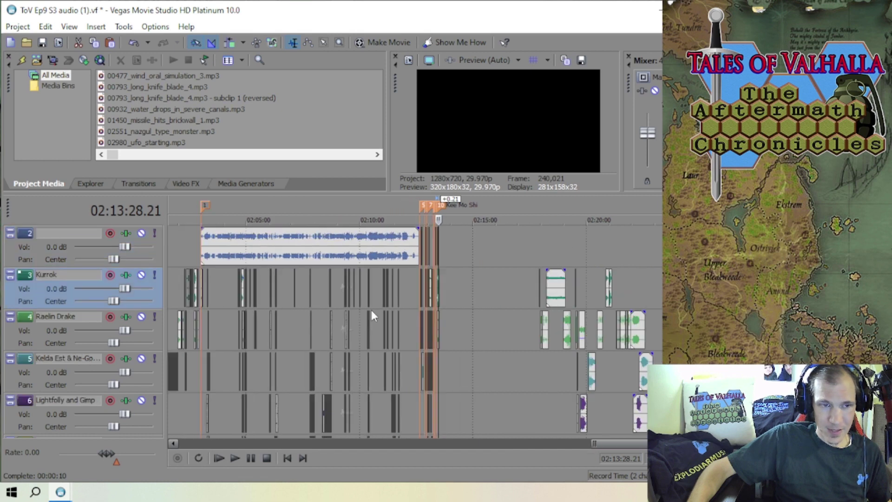
{"action": "scroll", "coordinate": [392, 308], "scroll_direction": "down", "scroll_amount": 2}
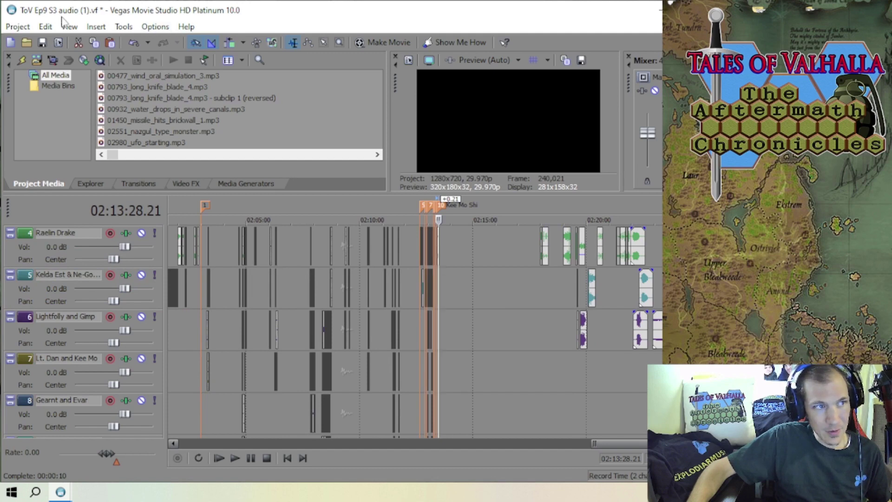
- Place the cursor at 02:12:52.19, just before the Kelda marker, and inspect the sound clips grouped under the Kelda and Evar markers
{"action": "scroll", "coordinate": [370, 240], "scroll_direction": "up", "scroll_amount": 6}
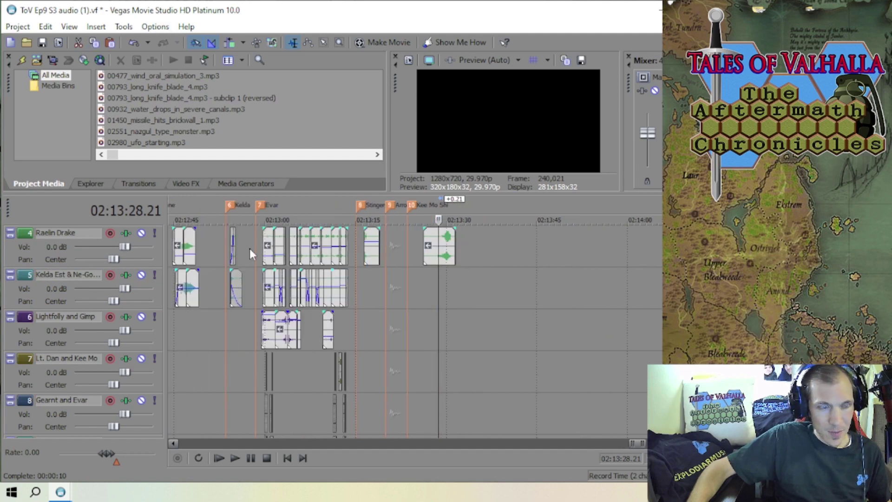
{"action": "left_click", "coordinate": [220, 272]}
{"action": "scroll", "coordinate": [220, 273], "scroll_direction": "up", "scroll_amount": 3}
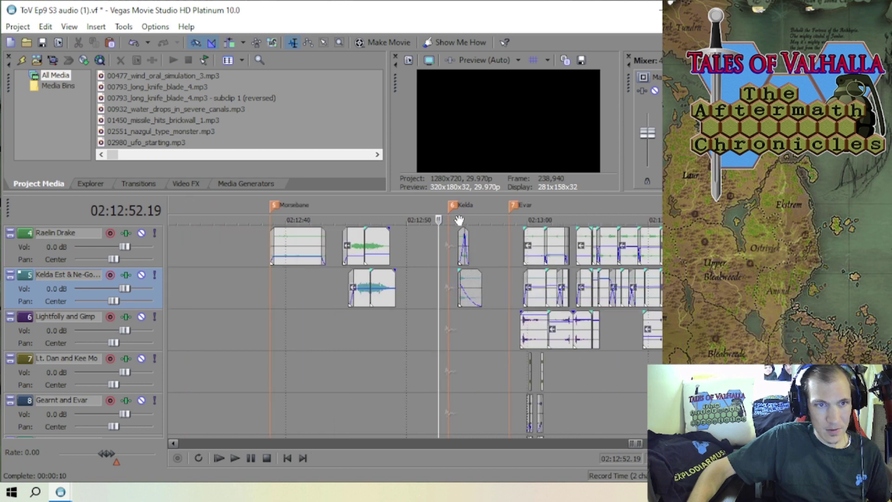
{"action": "scroll", "coordinate": [580, 251], "scroll_direction": "up", "scroll_amount": 2}
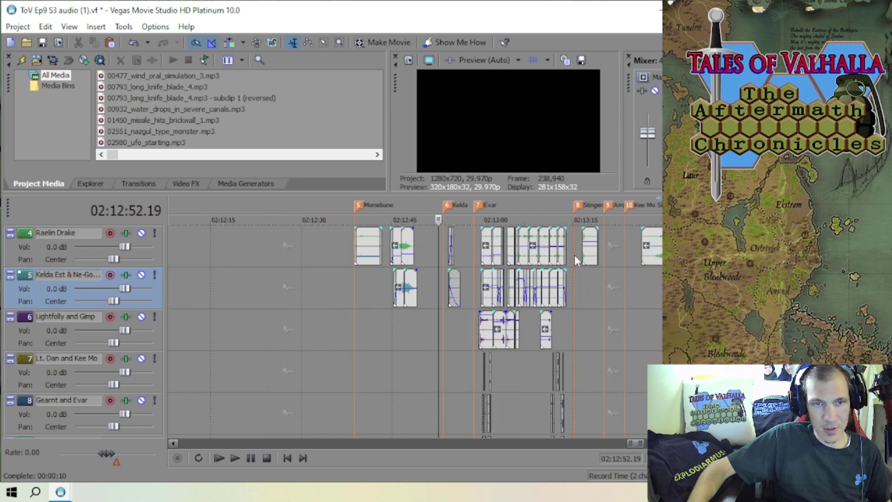
{"action": "scroll", "coordinate": [559, 254], "scroll_direction": "down", "scroll_amount": 3}
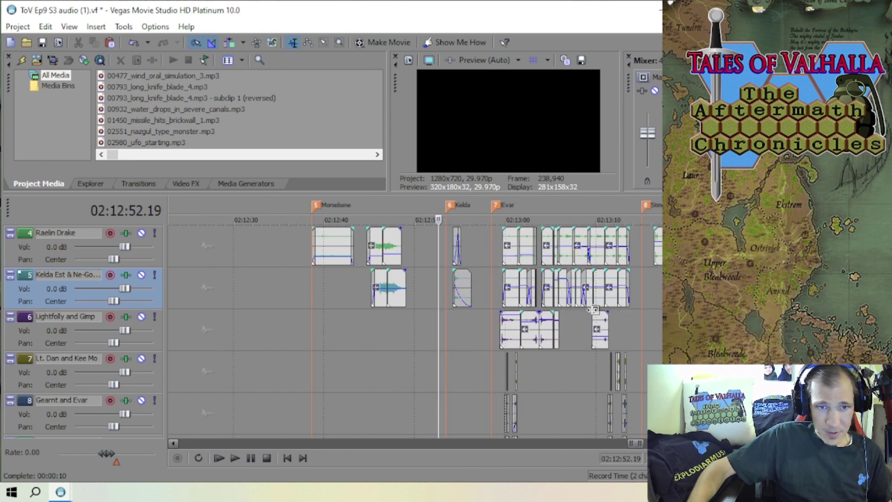
{"action": "scroll", "coordinate": [586, 314], "scroll_direction": "up", "scroll_amount": 1}
{"action": "scroll", "coordinate": [564, 314], "scroll_direction": "down", "scroll_amount": 1}
{"action": "scroll", "coordinate": [567, 318], "scroll_direction": "up", "scroll_amount": 1}
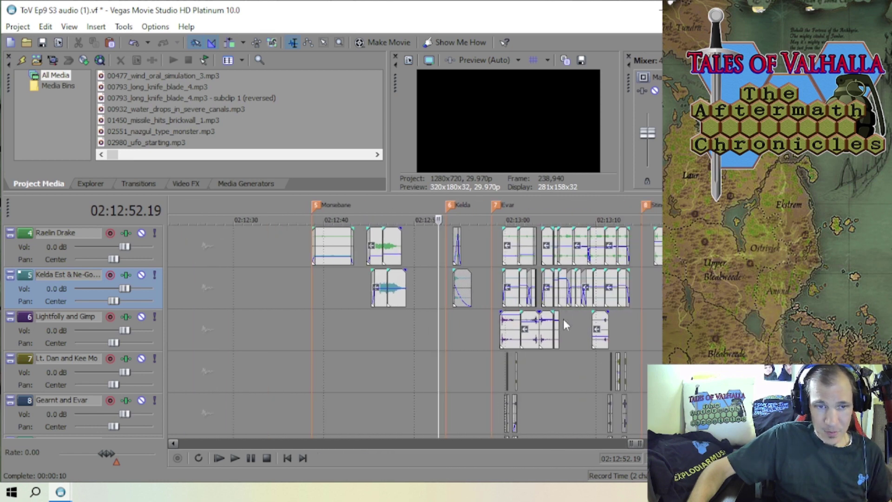
{"action": "scroll", "coordinate": [589, 297], "scroll_direction": "down", "scroll_amount": 1}
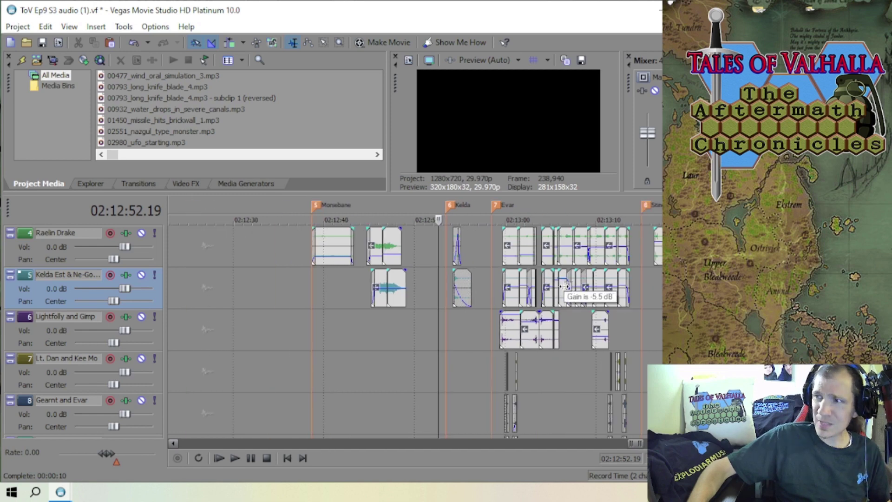
{"action": "scroll", "coordinate": [567, 285], "scroll_direction": "down", "scroll_amount": 1}
{"action": "scroll", "coordinate": [634, 277], "scroll_direction": "up", "scroll_amount": 2}
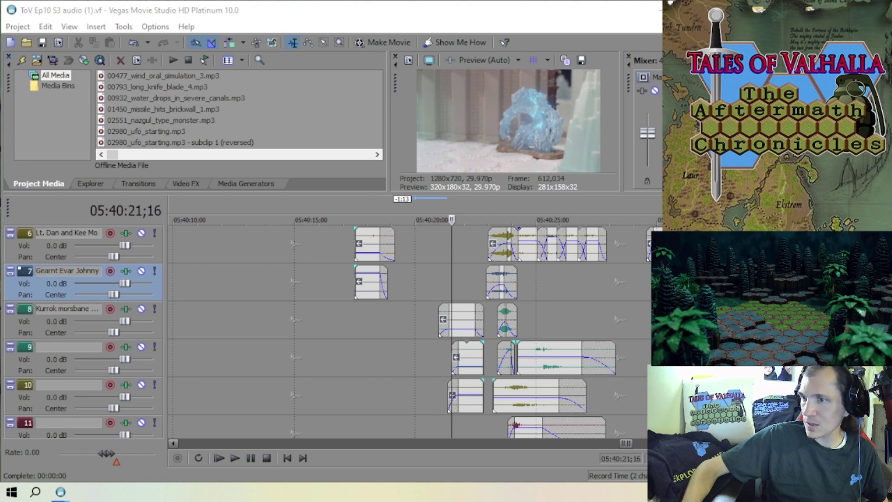
{"action": "right_click", "coordinate": [408, 288]}
{"action": "left_click", "coordinate": [597, 198]}
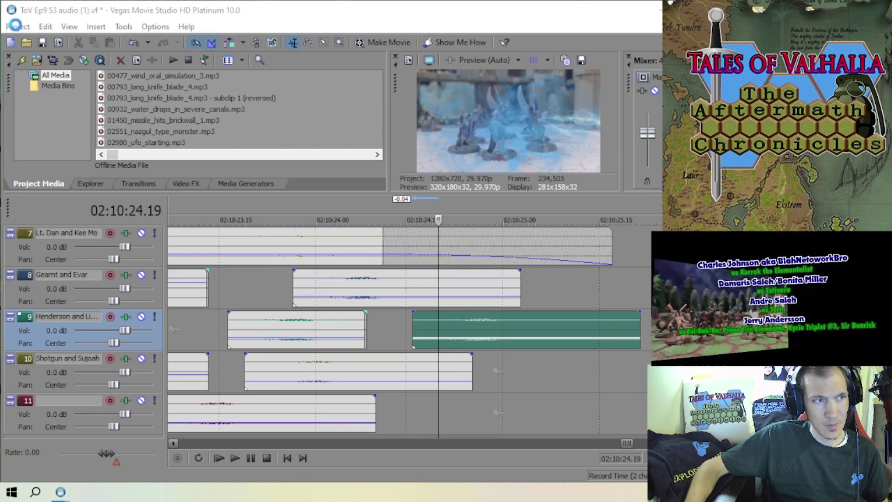
- Save the episode 9 audio project
{"action": "left_click", "coordinate": [17, 27]}
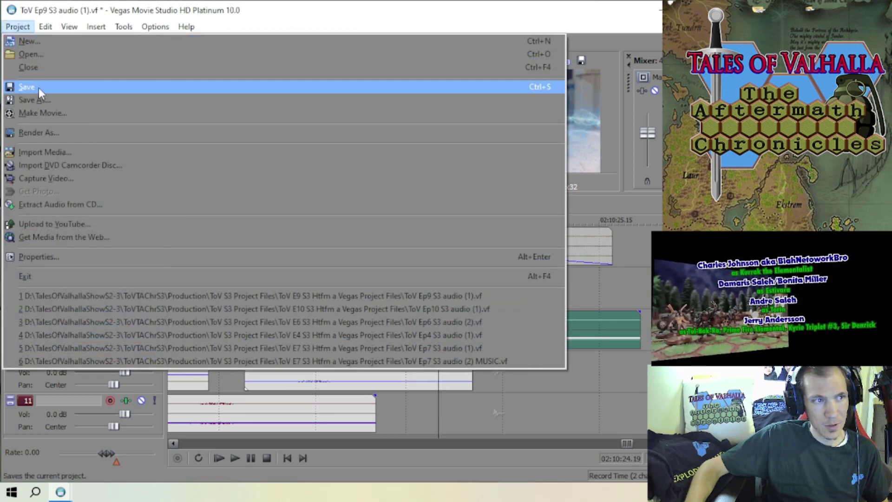
{"action": "left_click", "coordinate": [38, 87]}
- Examine the staggered sound clips on tracks 7 to 11 around 02:10:24.19 in episode 9, both up close and as a group
{"action": "scroll", "coordinate": [233, 268], "scroll_direction": "down", "scroll_amount": 8}
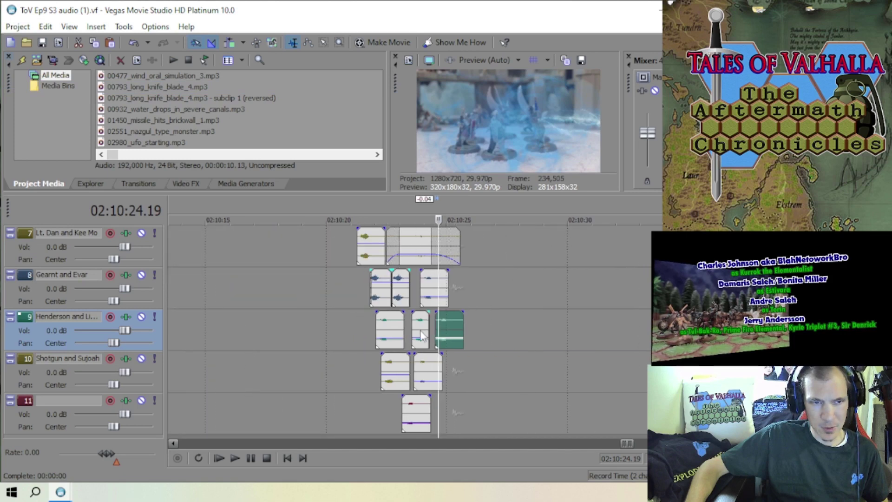
{"action": "scroll", "coordinate": [421, 332], "scroll_direction": "up", "scroll_amount": 5}
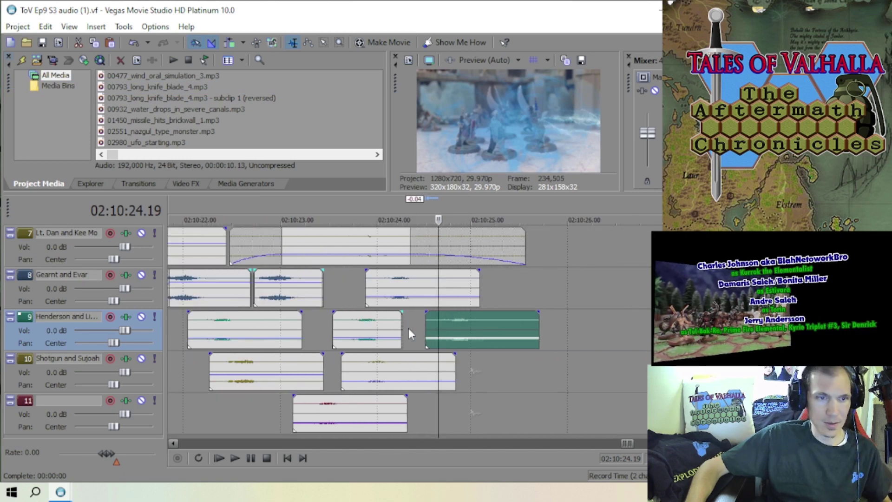
{"action": "scroll", "coordinate": [408, 328], "scroll_direction": "up", "scroll_amount": 2}
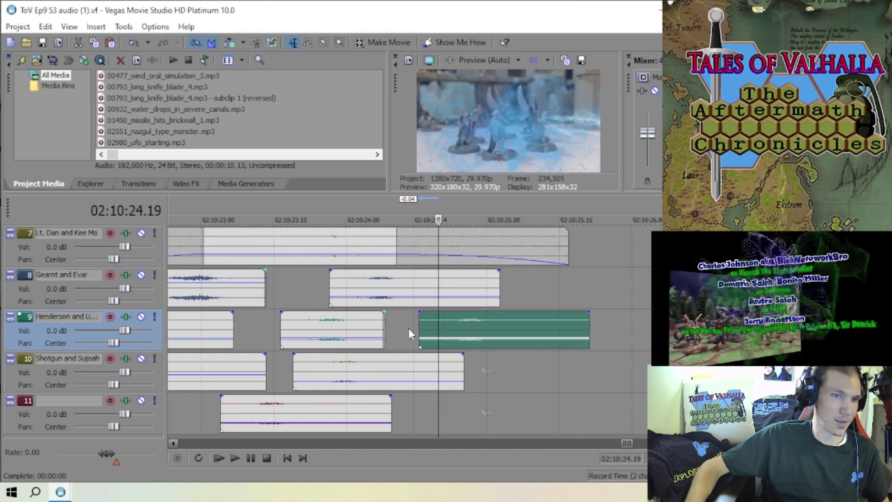
{"action": "scroll", "coordinate": [417, 310], "scroll_direction": "down", "scroll_amount": 4}
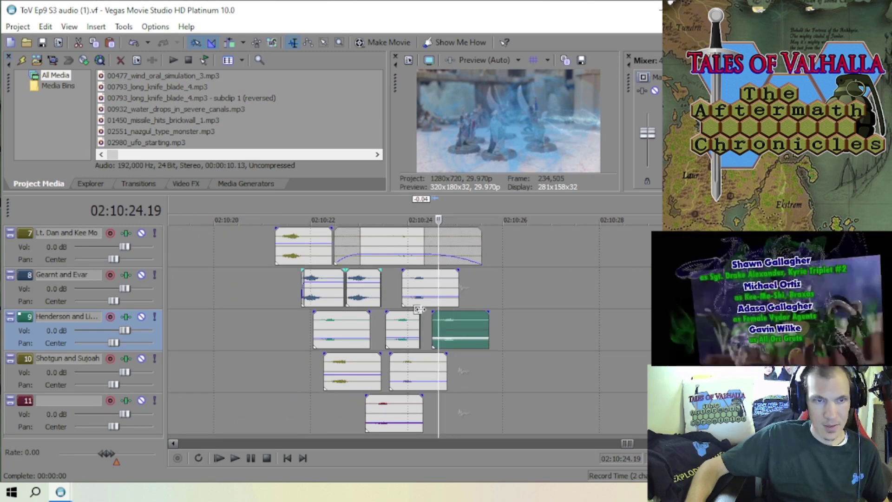
{"action": "scroll", "coordinate": [436, 310], "scroll_direction": "up", "scroll_amount": 3}
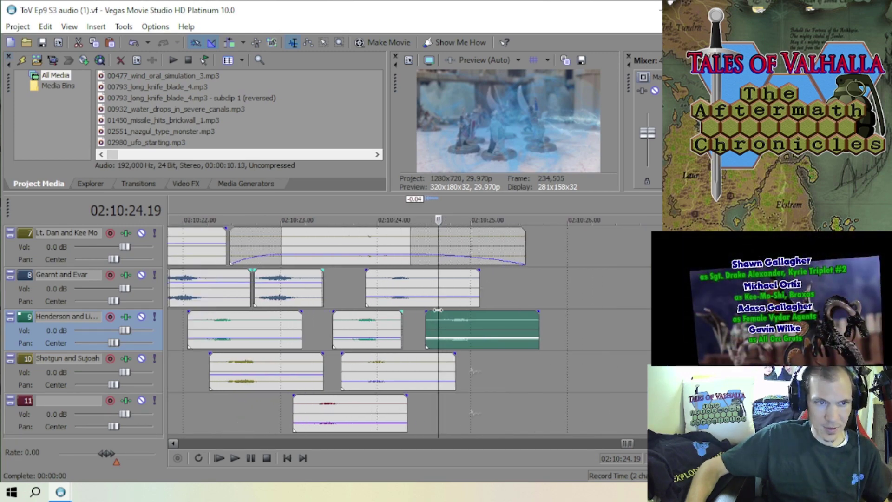
{"action": "scroll", "coordinate": [438, 310], "scroll_direction": "down", "scroll_amount": 2}
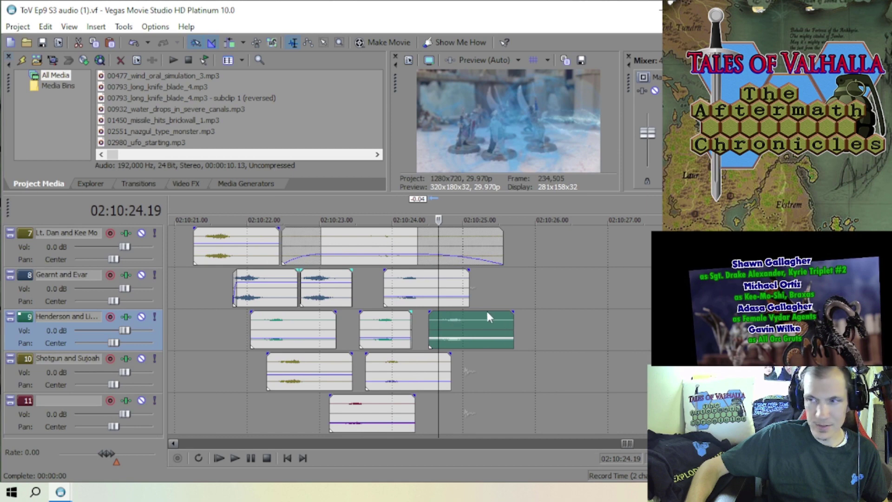
{"action": "scroll", "coordinate": [474, 359], "scroll_direction": "down", "scroll_amount": 3}
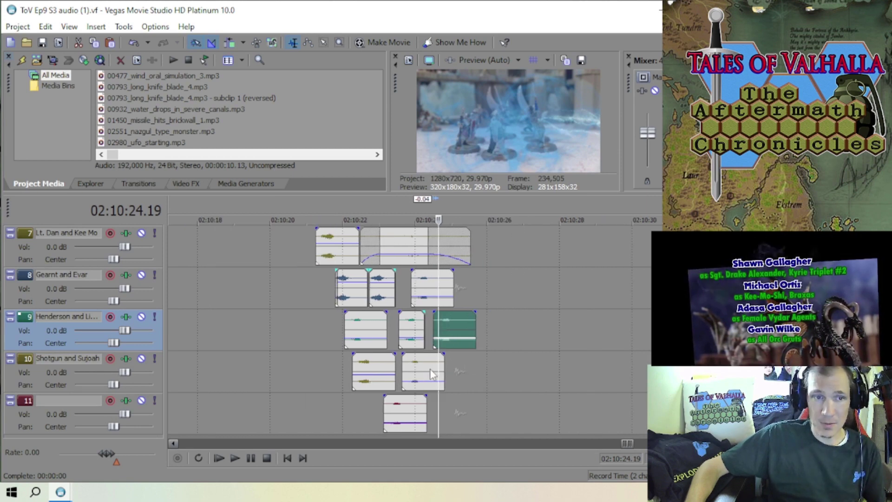
{"action": "scroll", "coordinate": [428, 311], "scroll_direction": "up", "scroll_amount": 1}
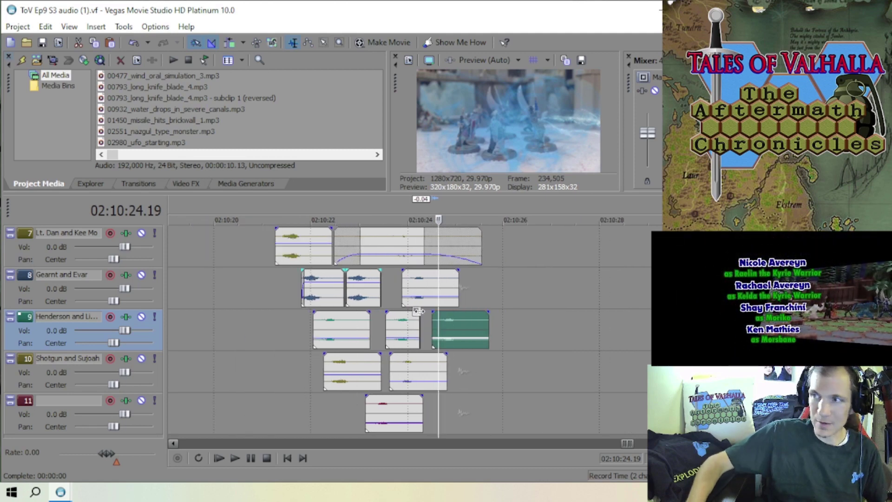
{"action": "scroll", "coordinate": [418, 310], "scroll_direction": "down", "scroll_amount": 1}
{"action": "scroll", "coordinate": [420, 311], "scroll_direction": "up", "scroll_amount": 1}
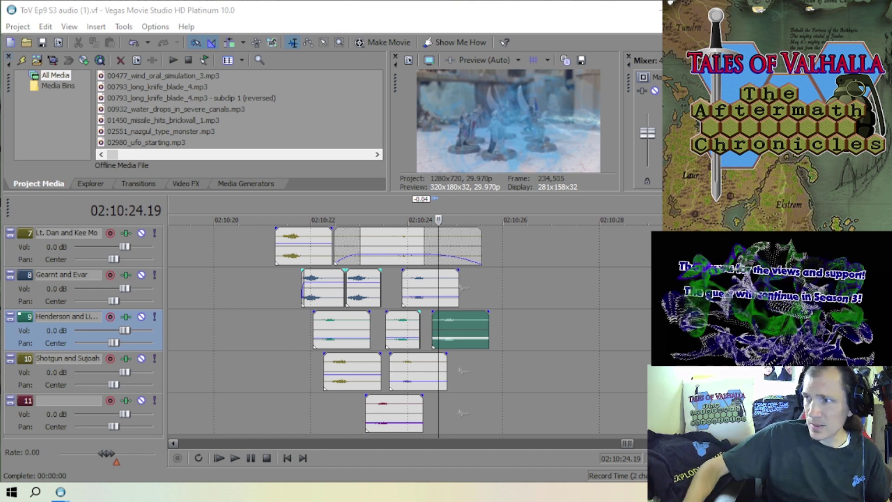
- Examine how the clip cluster around 02:10:24.19 is layered across tracks 2 to 11, at both close and wider time scales
{"action": "scroll", "coordinate": [555, 347], "scroll_direction": "down", "scroll_amount": 4}
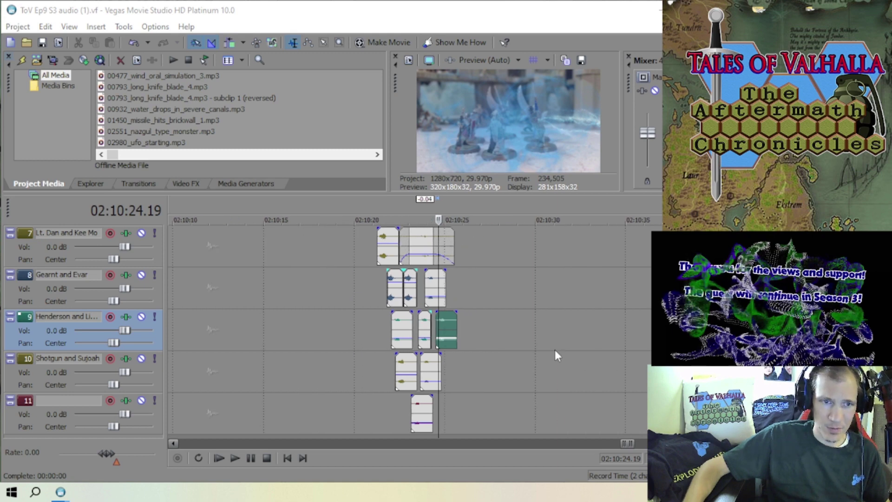
{"action": "scroll", "coordinate": [554, 350], "scroll_direction": "up", "scroll_amount": 3}
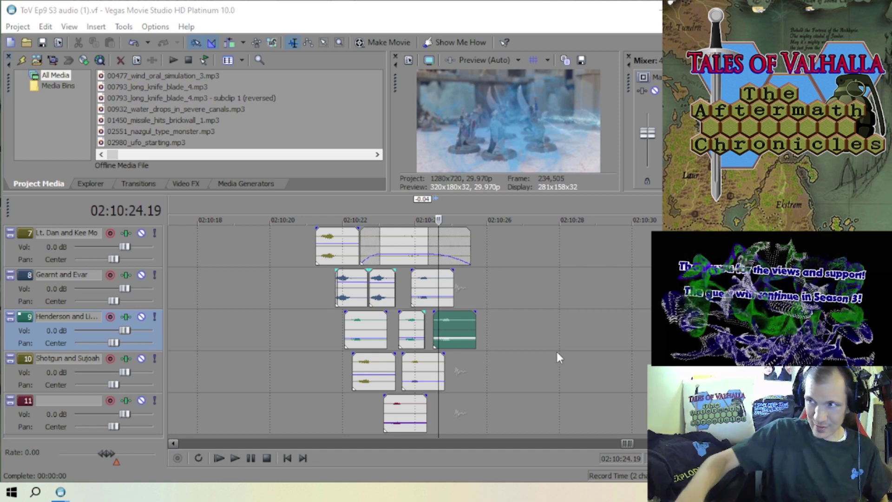
{"action": "scroll", "coordinate": [513, 308], "scroll_direction": "down", "scroll_amount": 5}
{"action": "scroll", "coordinate": [508, 308], "scroll_direction": "up", "scroll_amount": 3}
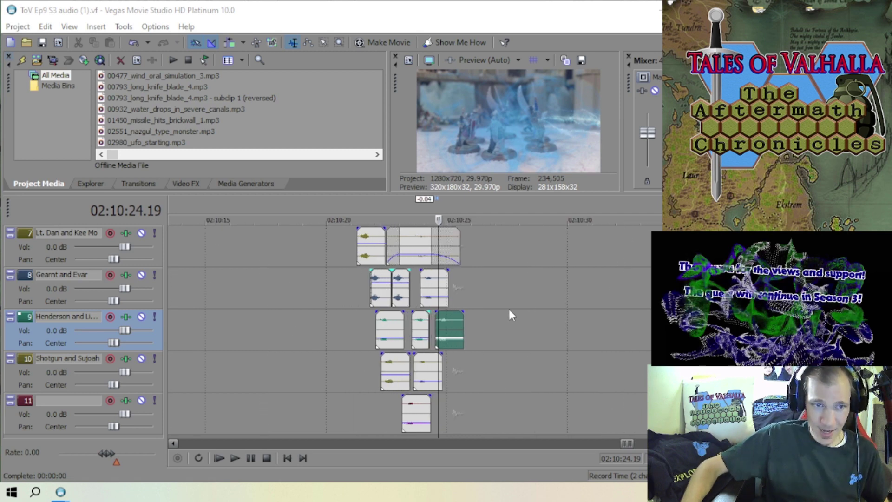
{"action": "scroll", "coordinate": [510, 314], "scroll_direction": "down", "scroll_amount": 2}
{"action": "scroll", "coordinate": [519, 319], "scroll_direction": "up", "scroll_amount": 2}
{"action": "scroll", "coordinate": [531, 318], "scroll_direction": "down", "scroll_amount": 3}
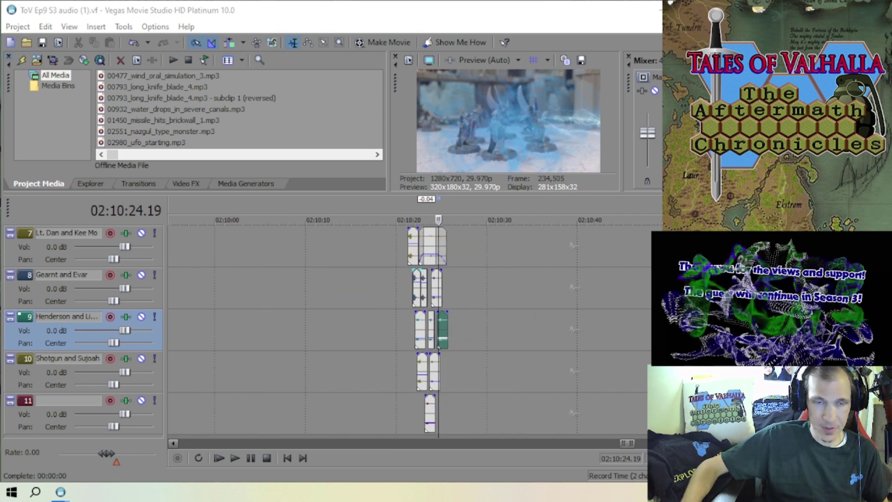
{"action": "scroll", "coordinate": [611, 289], "scroll_direction": "up", "scroll_amount": 5}
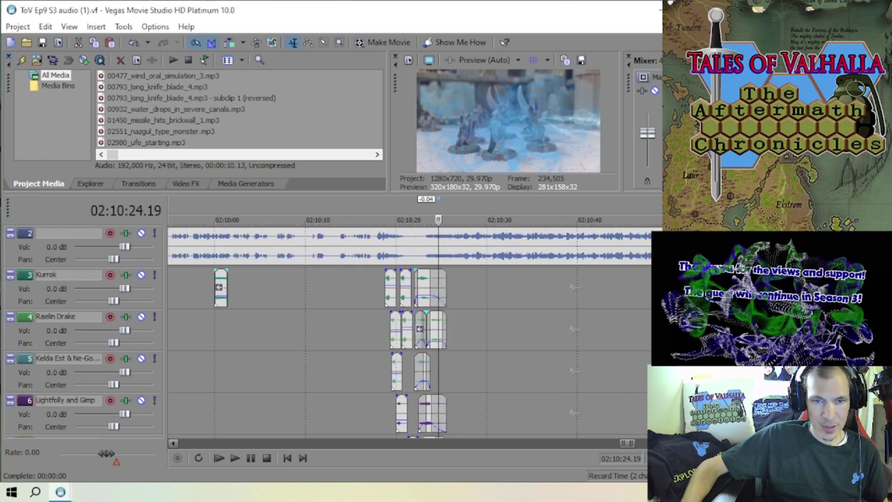
- Examine how the sound clips on tracks 3 to 6 are distributed from about 02:00:00 through the marker section
{"action": "scroll", "coordinate": [590, 295], "scroll_direction": "down", "scroll_amount": 5}
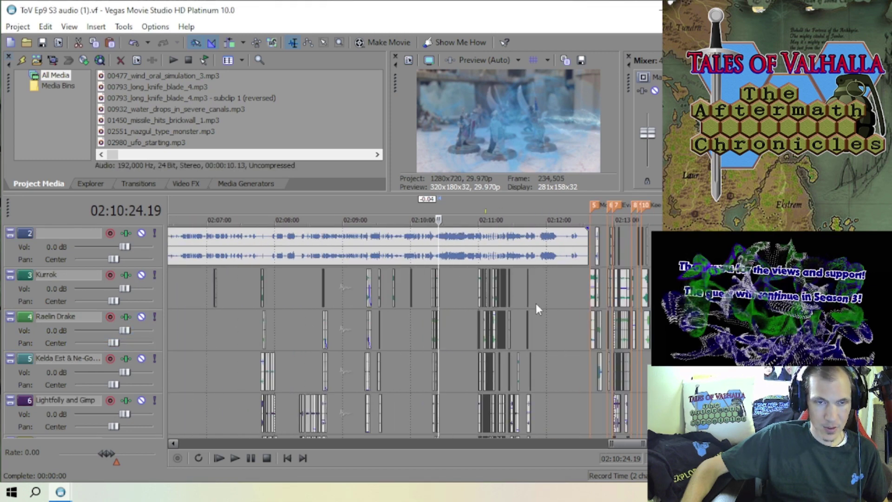
{"action": "scroll", "coordinate": [538, 302], "scroll_direction": "down", "scroll_amount": 2}
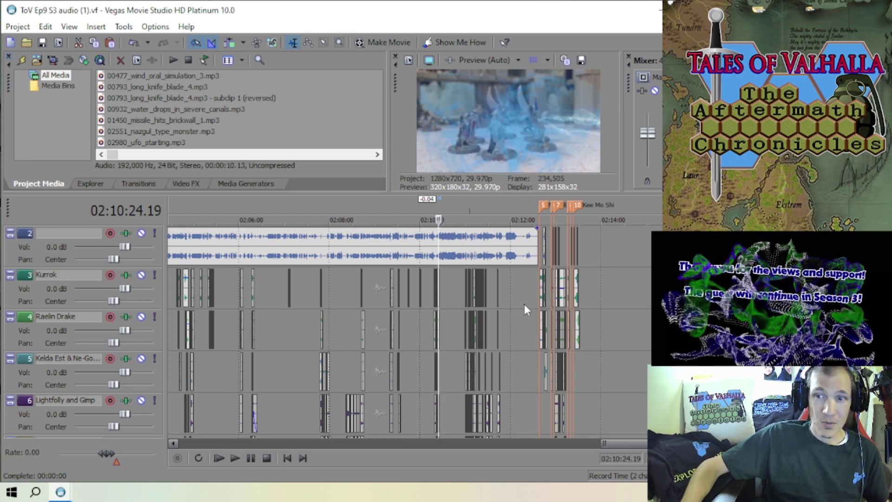
{"action": "scroll", "coordinate": [522, 304], "scroll_direction": "up", "scroll_amount": 2}
{"action": "scroll", "coordinate": [519, 305], "scroll_direction": "down", "scroll_amount": 2}
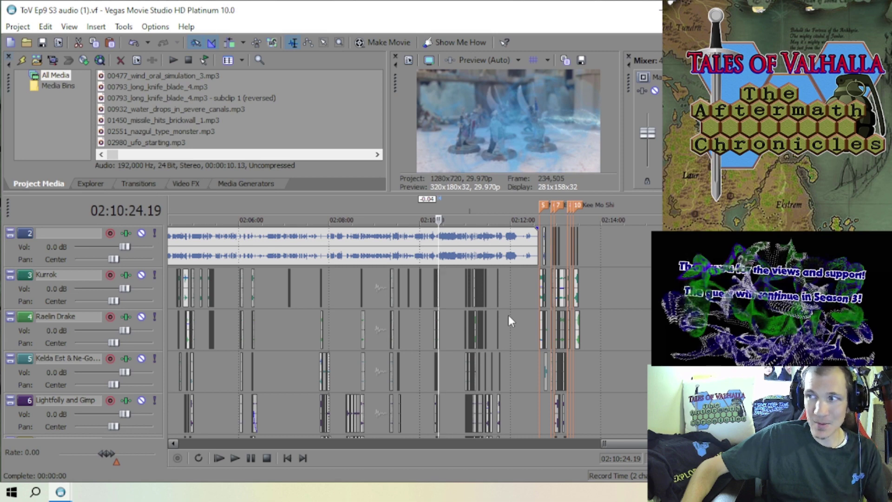
{"action": "scroll", "coordinate": [509, 315], "scroll_direction": "up", "scroll_amount": 2}
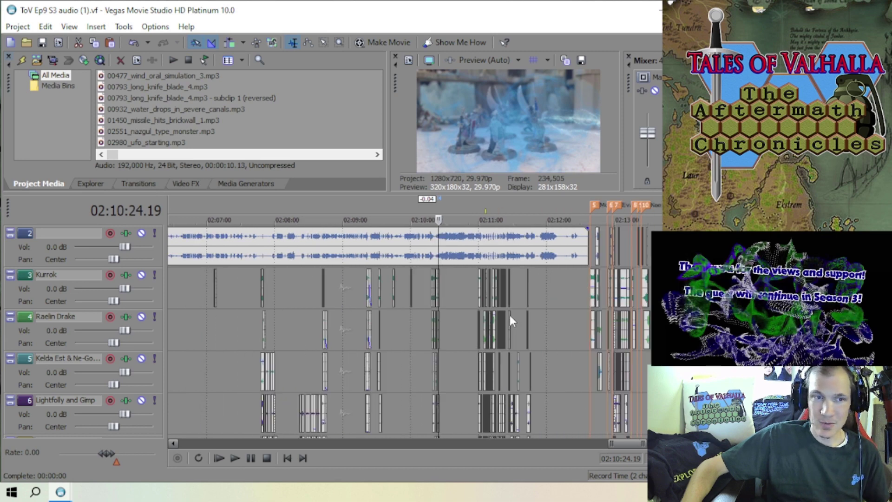
{"action": "scroll", "coordinate": [515, 319], "scroll_direction": "up", "scroll_amount": 2}
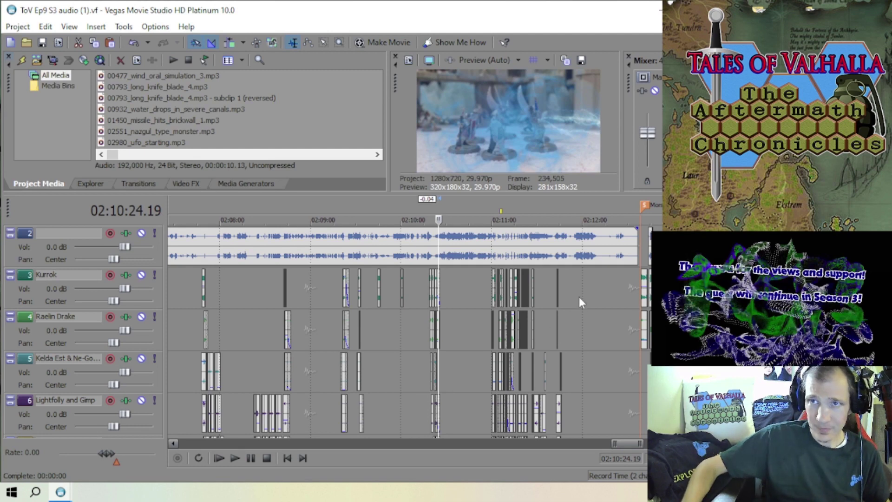
{"action": "scroll", "coordinate": [495, 361], "scroll_direction": "down", "scroll_amount": 4}
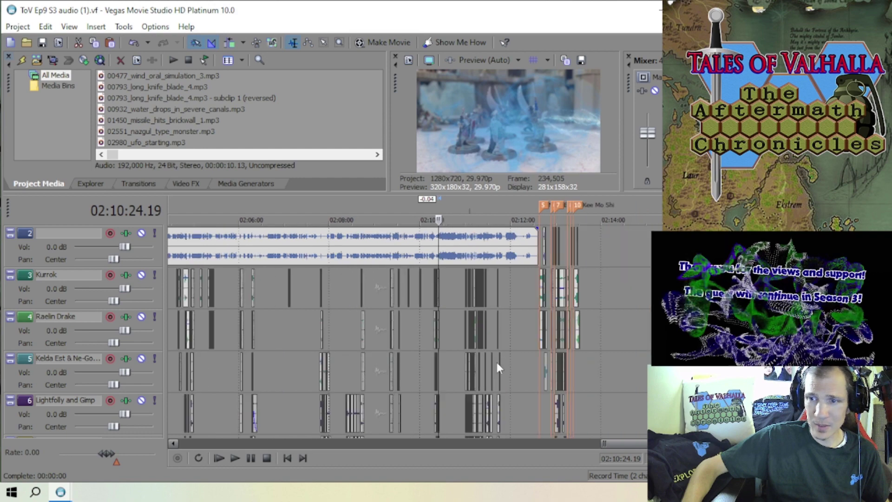
{"action": "scroll", "coordinate": [483, 367], "scroll_direction": "down", "scroll_amount": 2}
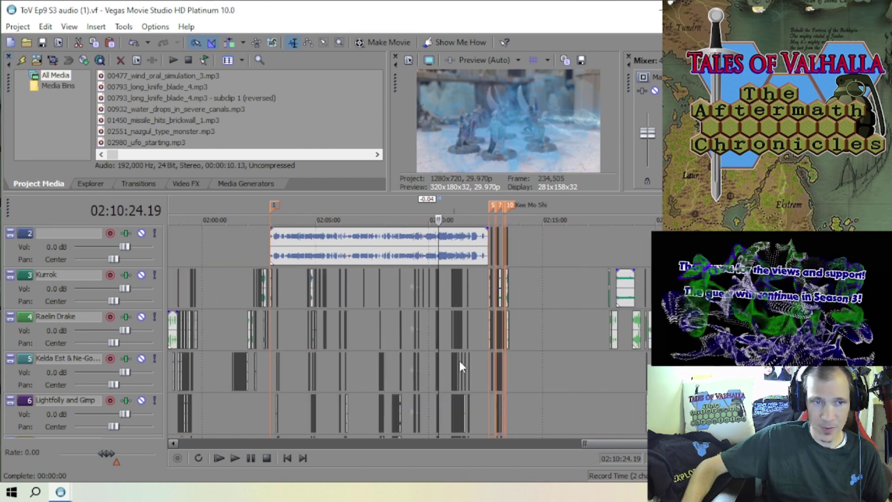
- Save the episode 9 audio project
{"action": "left_click", "coordinate": [10, 28]}
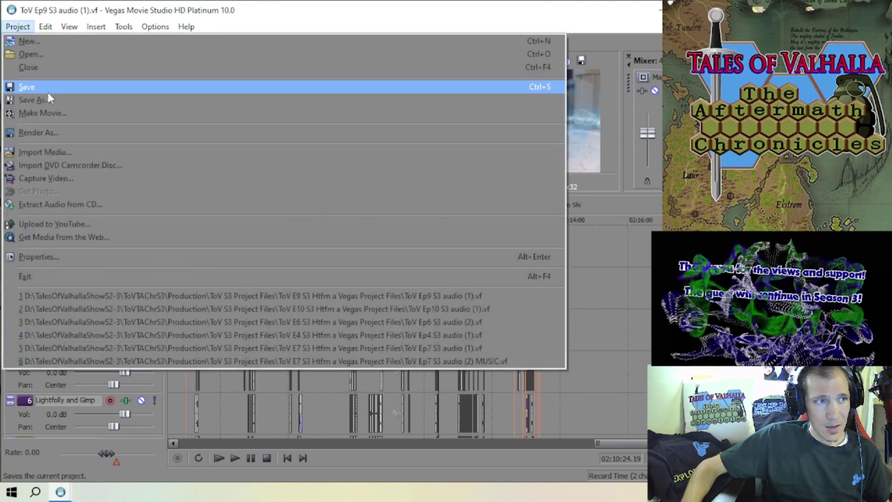
{"action": "left_click", "coordinate": [47, 86]}
{"action": "scroll", "coordinate": [475, 328], "scroll_direction": "up", "scroll_amount": 2}
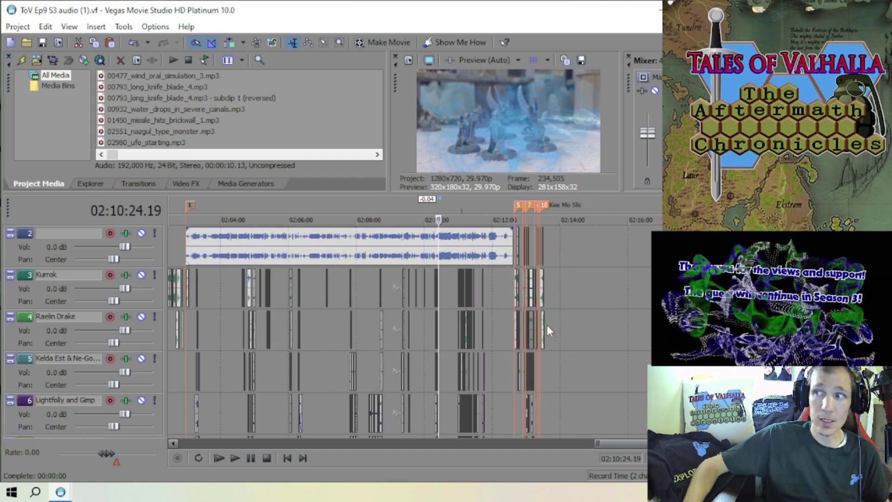
{"action": "scroll", "coordinate": [478, 352], "scroll_direction": "down", "scroll_amount": 2}
{"action": "scroll", "coordinate": [478, 358], "scroll_direction": "down", "scroll_amount": 2}
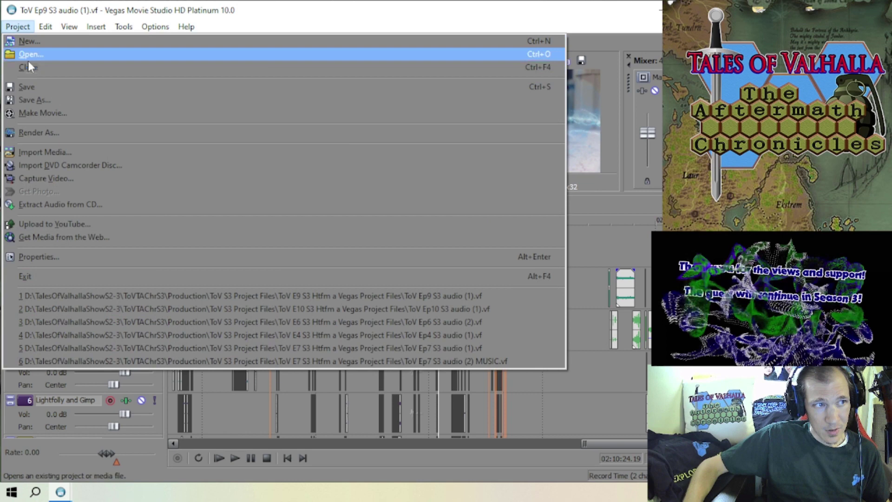
{"action": "left_click", "coordinate": [35, 86]}
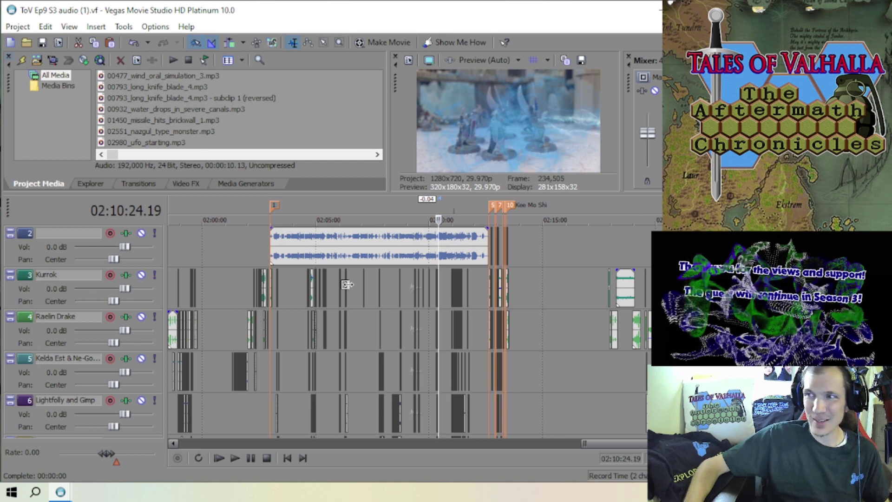
{"action": "scroll", "coordinate": [347, 285], "scroll_direction": "up", "scroll_amount": 2}
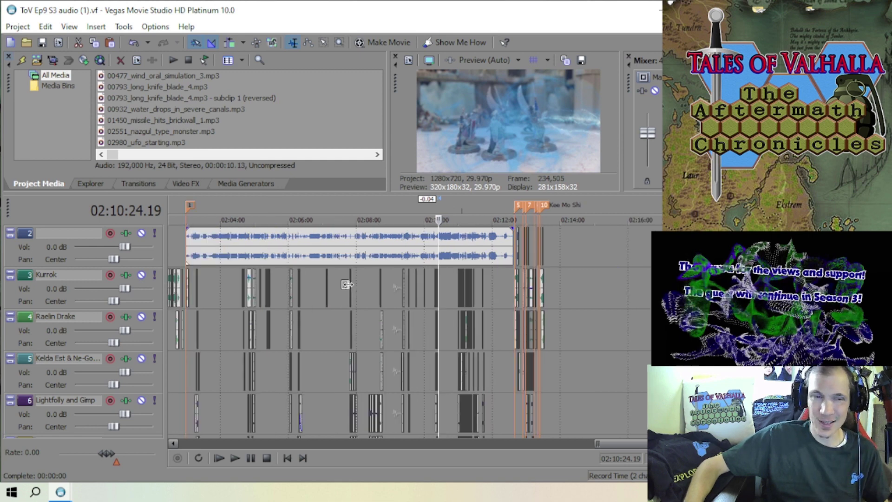
{"action": "scroll", "coordinate": [346, 284], "scroll_direction": "down", "scroll_amount": 1}
{"action": "scroll", "coordinate": [347, 284], "scroll_direction": "up", "scroll_amount": 1}
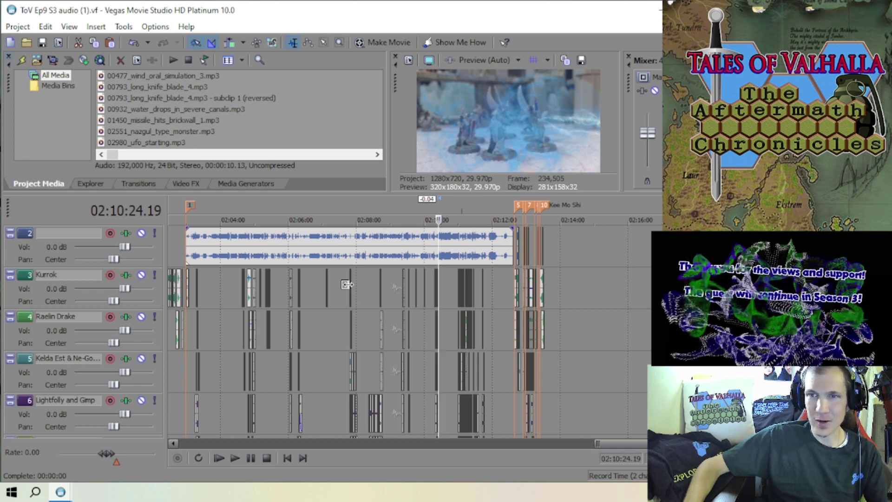
{"action": "scroll", "coordinate": [347, 284], "scroll_direction": "up", "scroll_amount": 1}
{"action": "scroll", "coordinate": [346, 284], "scroll_direction": "down", "scroll_amount": 1}
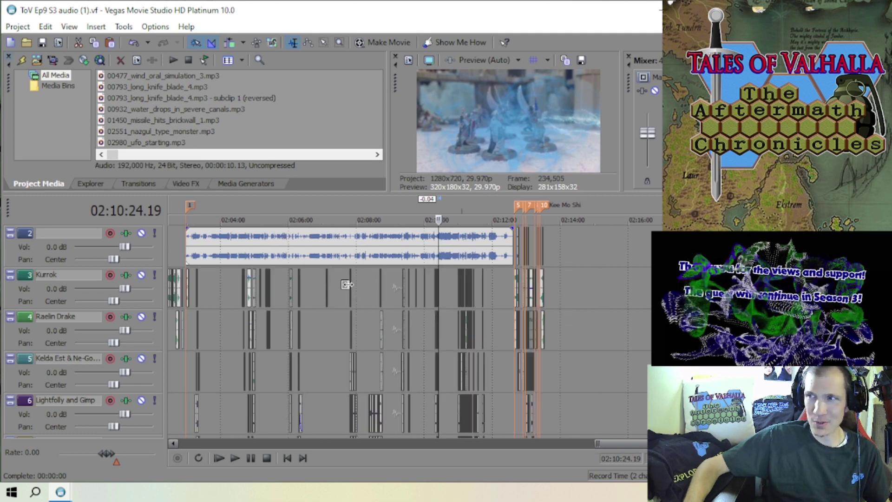
{"action": "scroll", "coordinate": [347, 284], "scroll_direction": "up", "scroll_amount": 1}
{"action": "scroll", "coordinate": [347, 285], "scroll_direction": "down", "scroll_amount": 1}
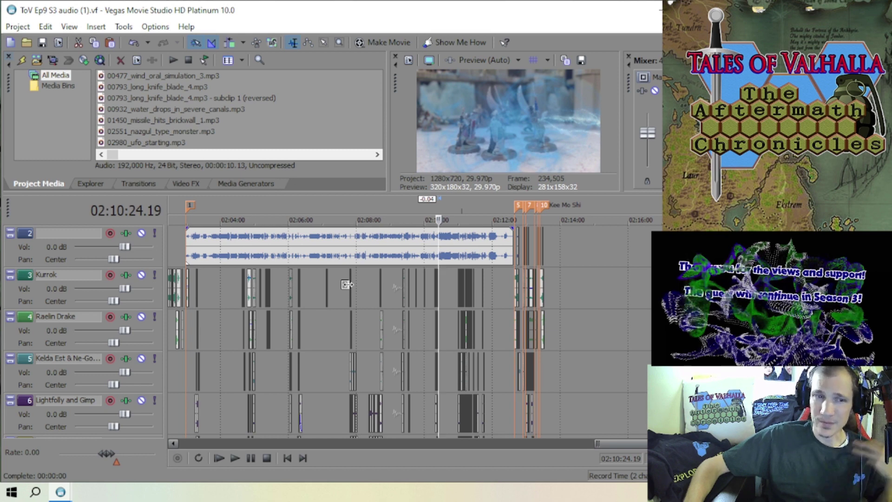
{"action": "scroll", "coordinate": [347, 284], "scroll_direction": "down", "scroll_amount": 2}
{"action": "scroll", "coordinate": [346, 284], "scroll_direction": "up", "scroll_amount": 3}
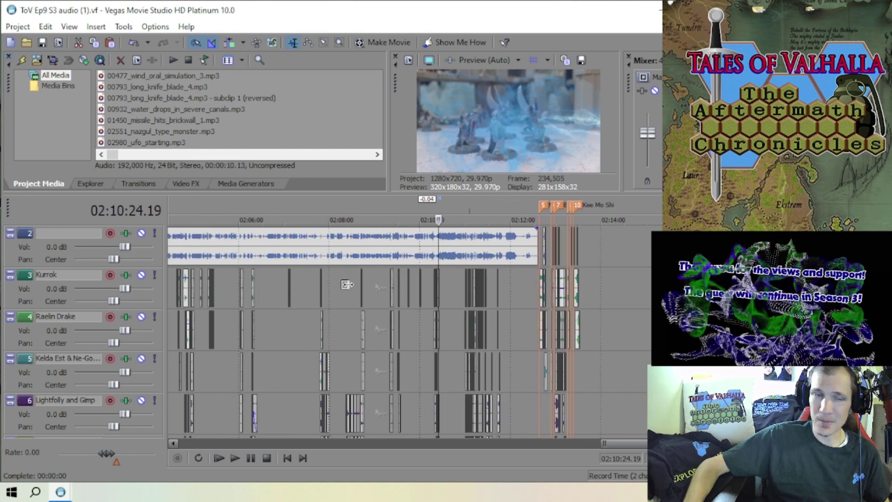
{"action": "scroll", "coordinate": [348, 284], "scroll_direction": "down", "scroll_amount": 1}
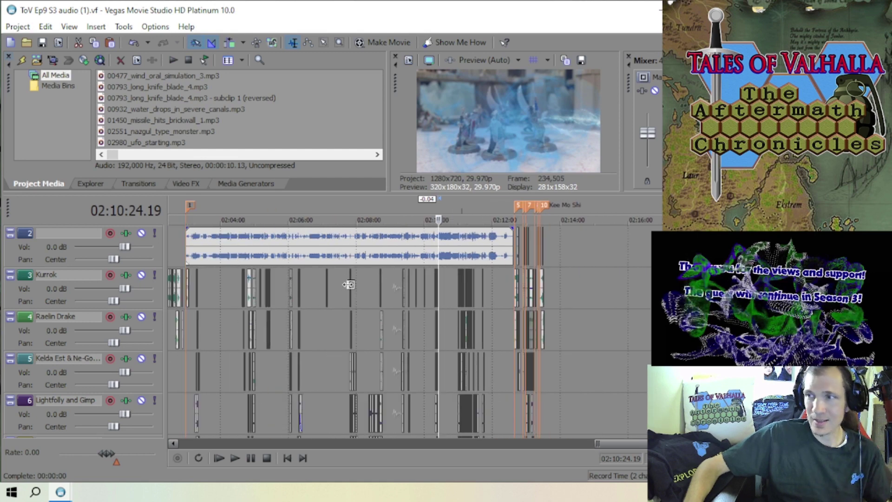
{"action": "scroll", "coordinate": [349, 285], "scroll_direction": "down", "scroll_amount": 1}
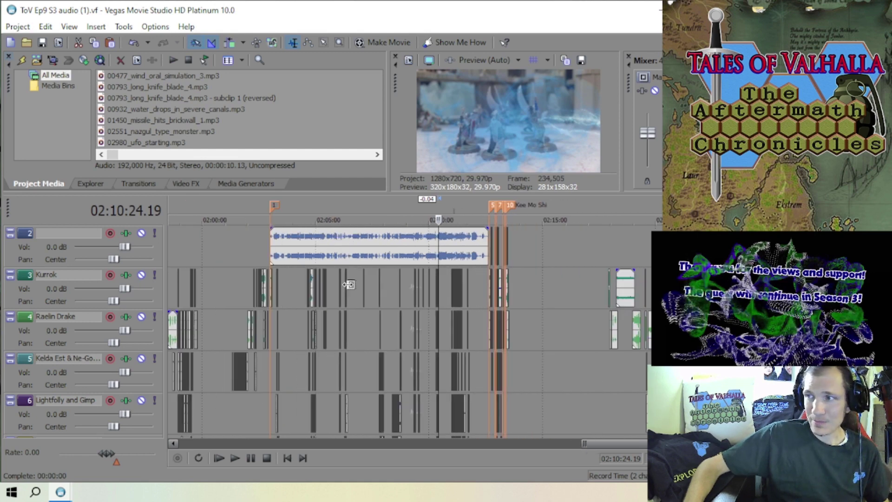
{"action": "scroll", "coordinate": [348, 285], "scroll_direction": "up", "scroll_amount": 2}
{"action": "scroll", "coordinate": [348, 284], "scroll_direction": "down", "scroll_amount": 1}
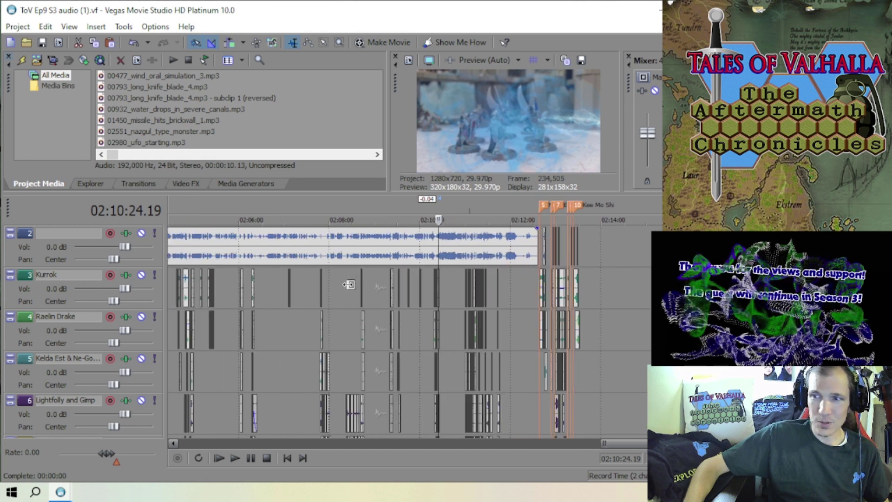
{"action": "scroll", "coordinate": [349, 284], "scroll_direction": "down", "scroll_amount": 1}
{"action": "scroll", "coordinate": [348, 284], "scroll_direction": "up", "scroll_amount": 2}
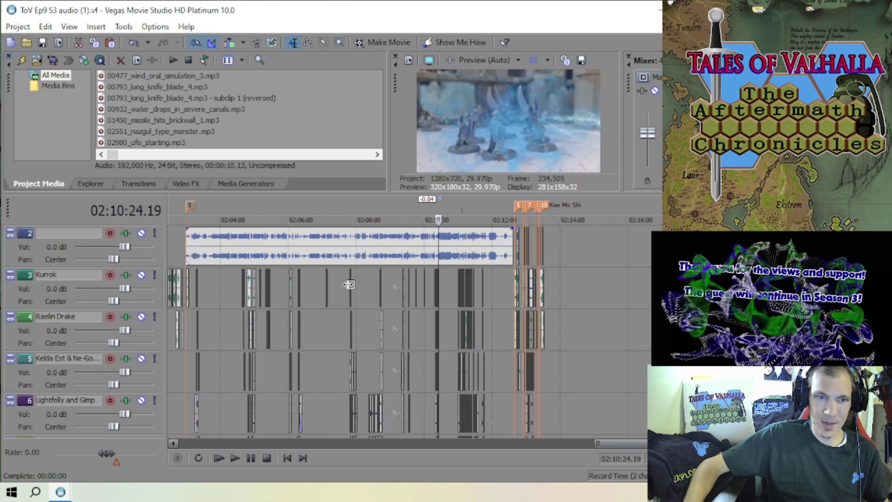
{"action": "scroll", "coordinate": [348, 285], "scroll_direction": "down", "scroll_amount": 1}
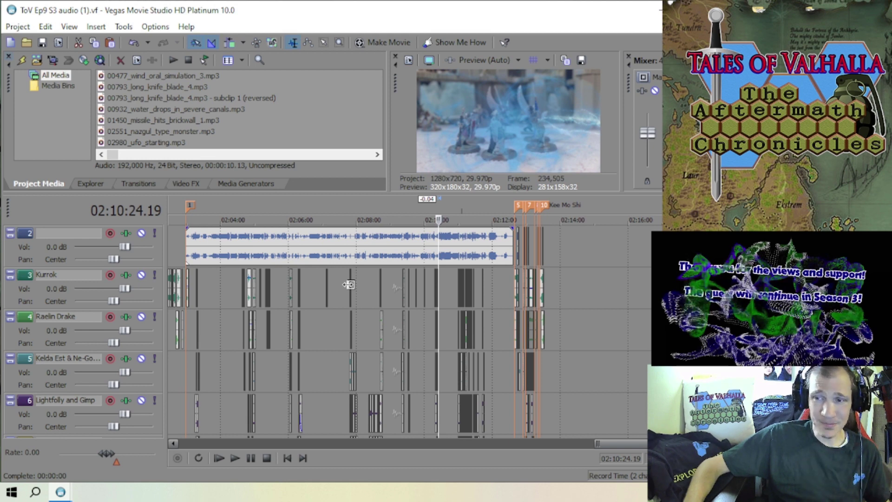
{"action": "scroll", "coordinate": [348, 284], "scroll_direction": "up", "scroll_amount": 1}
{"action": "scroll", "coordinate": [348, 285], "scroll_direction": "down", "scroll_amount": 1}
{"action": "scroll", "coordinate": [348, 284], "scroll_direction": "up", "scroll_amount": 1}
{"action": "scroll", "coordinate": [349, 284], "scroll_direction": "down", "scroll_amount": 1}
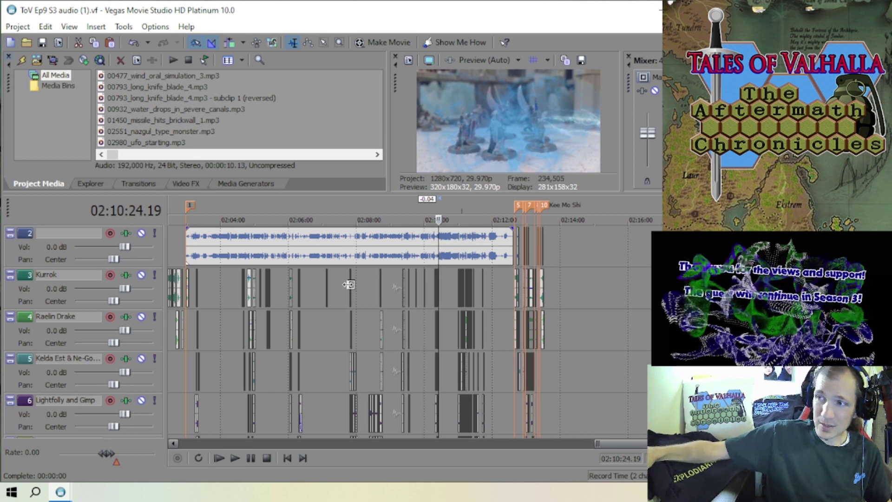
{"action": "scroll", "coordinate": [348, 290], "scroll_direction": "down", "scroll_amount": 1}
{"action": "scroll", "coordinate": [365, 288], "scroll_direction": "down", "scroll_amount": 1}
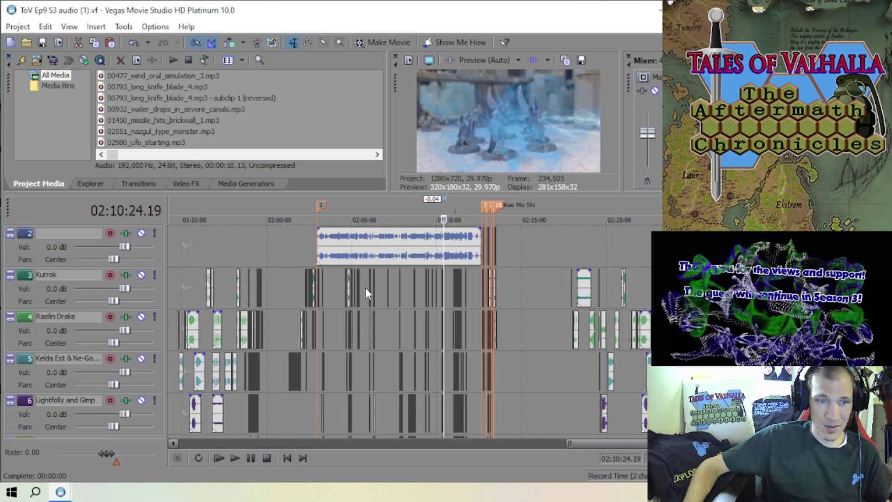
{"action": "scroll", "coordinate": [363, 285], "scroll_direction": "up", "scroll_amount": 2}
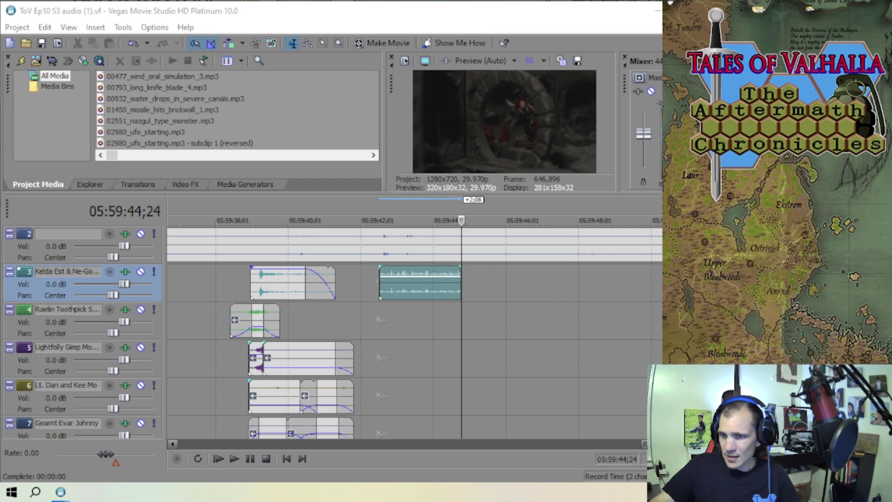
- Examine the layered sound clips on tracks 3 to 7 around 05:59:44;24 in episode 10, both up close and in context
{"action": "scroll", "coordinate": [428, 307], "scroll_direction": "down", "scroll_amount": 3}
{"action": "scroll", "coordinate": [428, 308], "scroll_direction": "up", "scroll_amount": 2}
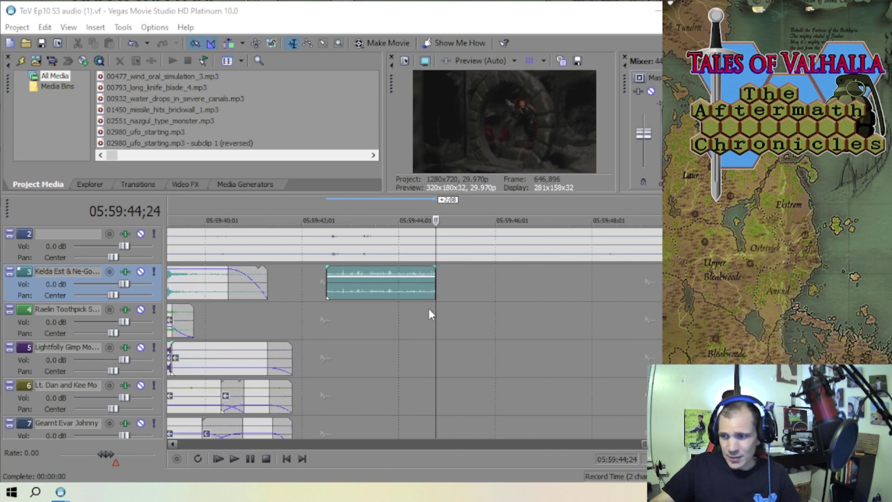
{"action": "scroll", "coordinate": [430, 308], "scroll_direction": "down", "scroll_amount": 3}
{"action": "scroll", "coordinate": [441, 316], "scroll_direction": "up", "scroll_amount": 2}
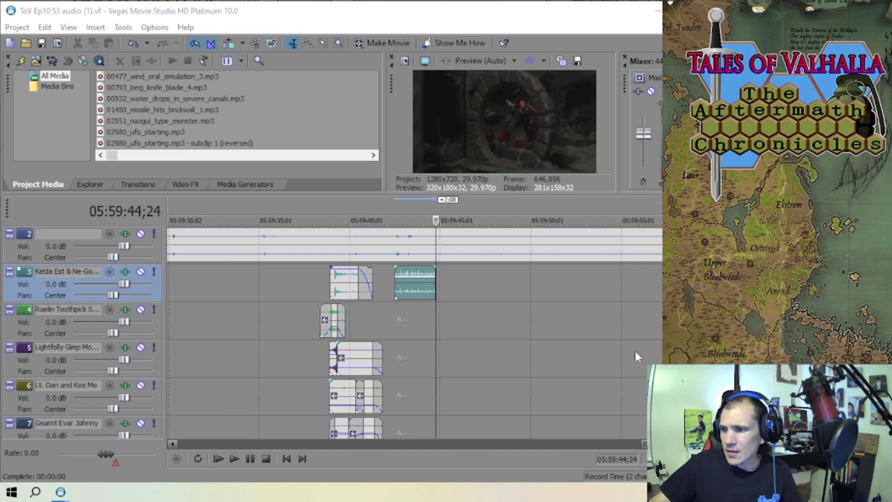
{"action": "scroll", "coordinate": [383, 324], "scroll_direction": "down", "scroll_amount": 15}
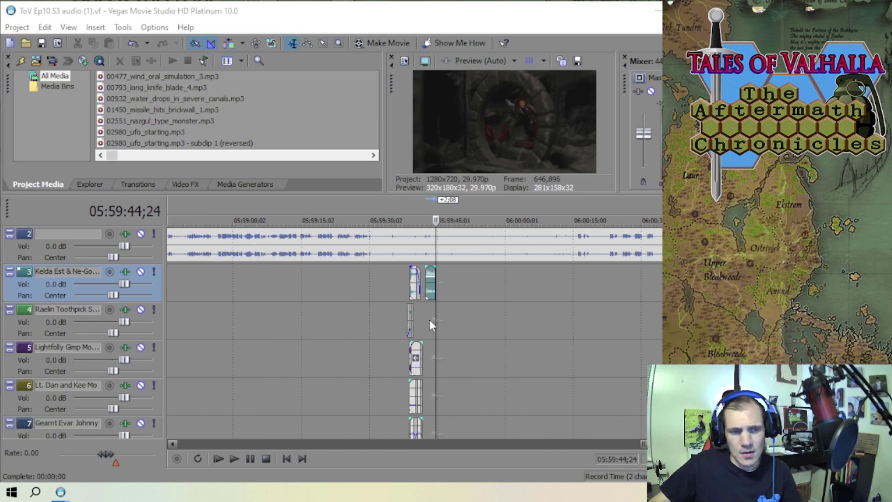
{"action": "scroll", "coordinate": [430, 321], "scroll_direction": "up", "scroll_amount": 15}
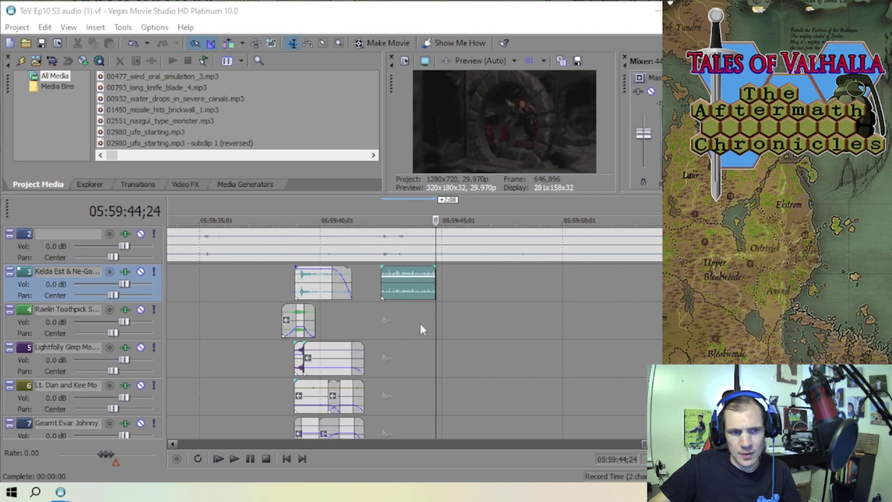
{"action": "scroll", "coordinate": [419, 324], "scroll_direction": "up", "scroll_amount": 3}
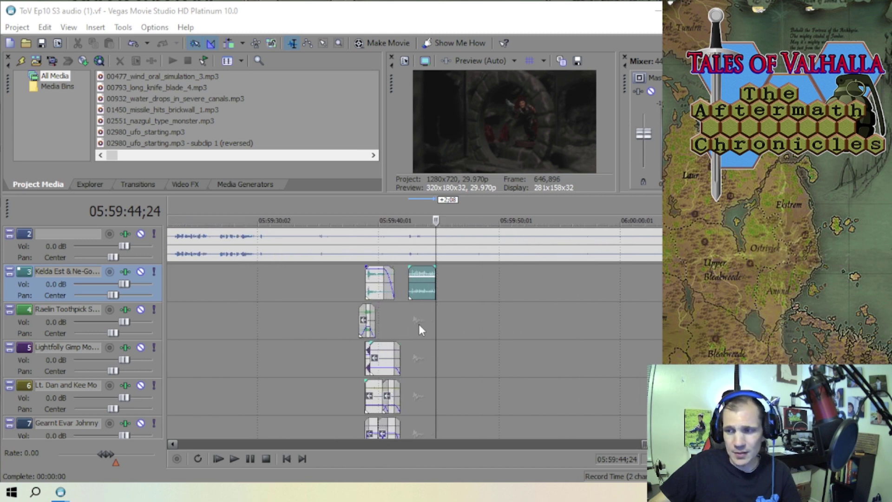
{"action": "scroll", "coordinate": [420, 325], "scroll_direction": "down", "scroll_amount": 4}
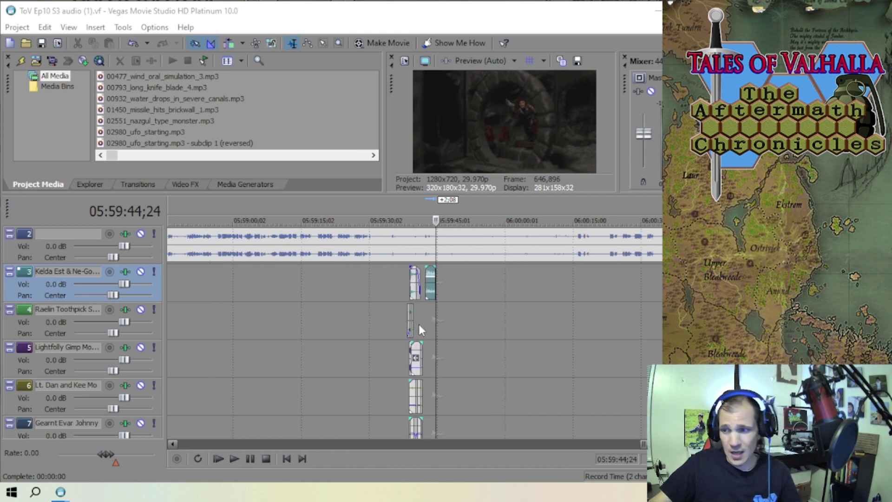
- Move the playhead to 05:38:03;10, just after the Start marker, and examine how the surrounding sound clips are distributed
{"action": "scroll", "coordinate": [419, 324], "scroll_direction": "down", "scroll_amount": 15}
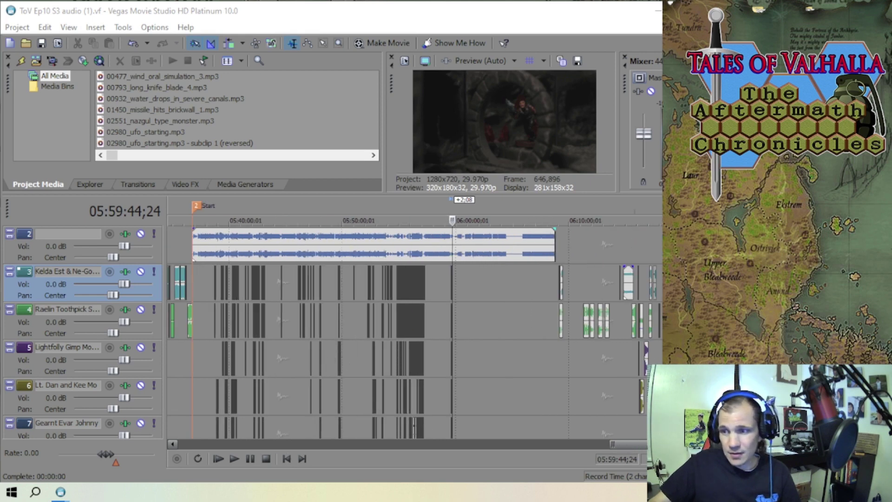
{"action": "left_click", "coordinate": [206, 349]}
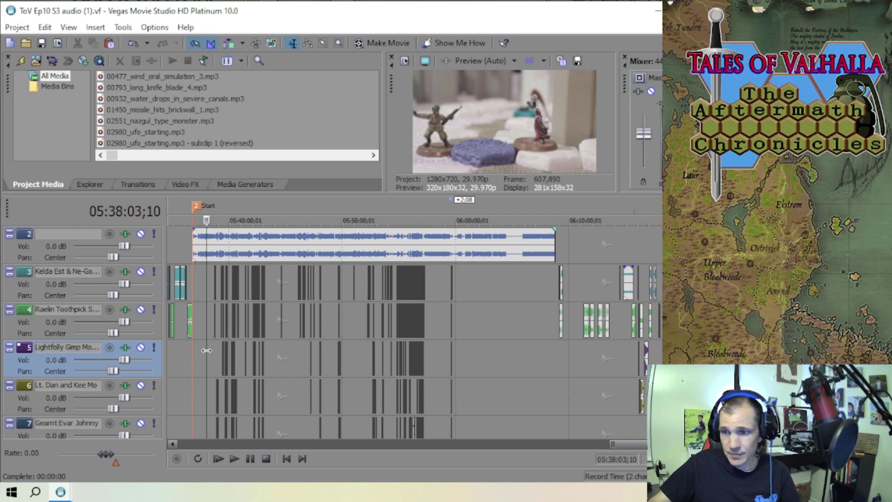
{"action": "scroll", "coordinate": [206, 351], "scroll_direction": "up", "scroll_amount": 2}
{"action": "scroll", "coordinate": [212, 354], "scroll_direction": "up", "scroll_amount": 4}
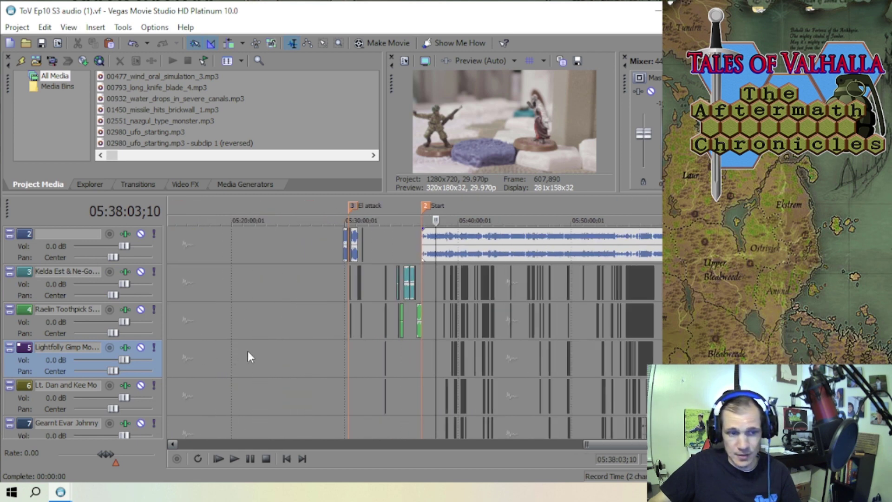
{"action": "scroll", "coordinate": [273, 350], "scroll_direction": "up", "scroll_amount": 5}
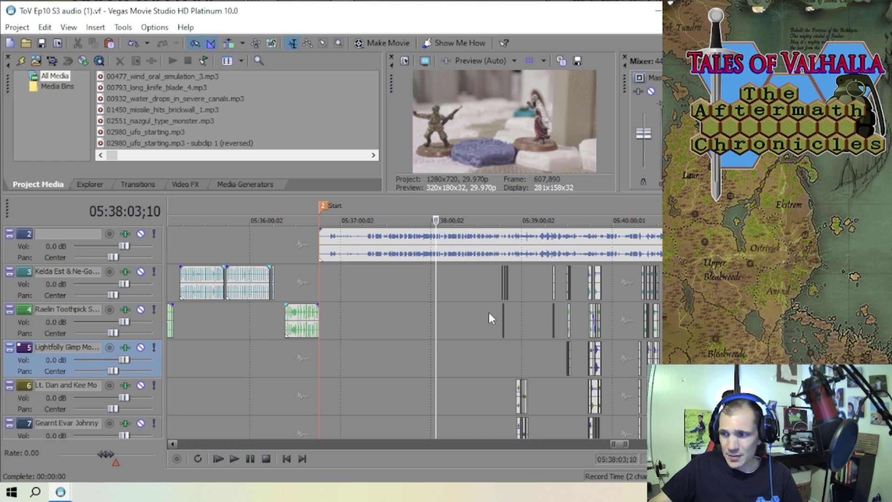
{"action": "scroll", "coordinate": [470, 320], "scroll_direction": "up", "scroll_amount": 4}
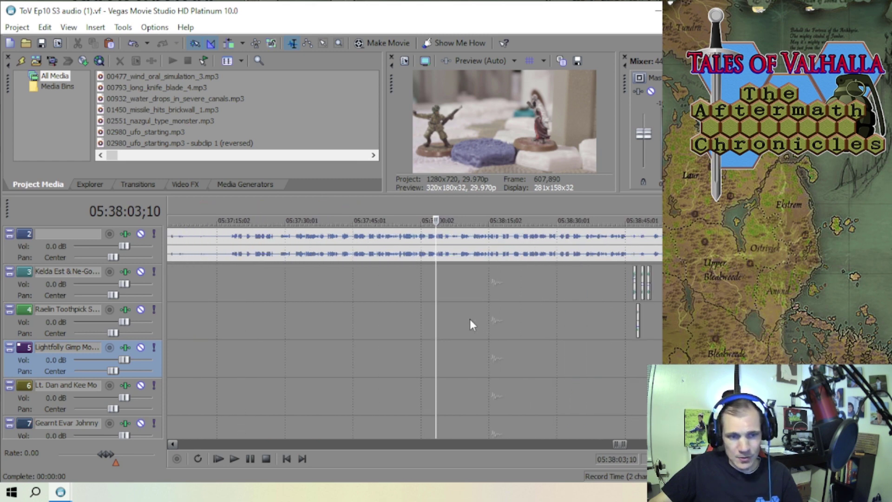
{"action": "scroll", "coordinate": [470, 319], "scroll_direction": "down", "scroll_amount": 2}
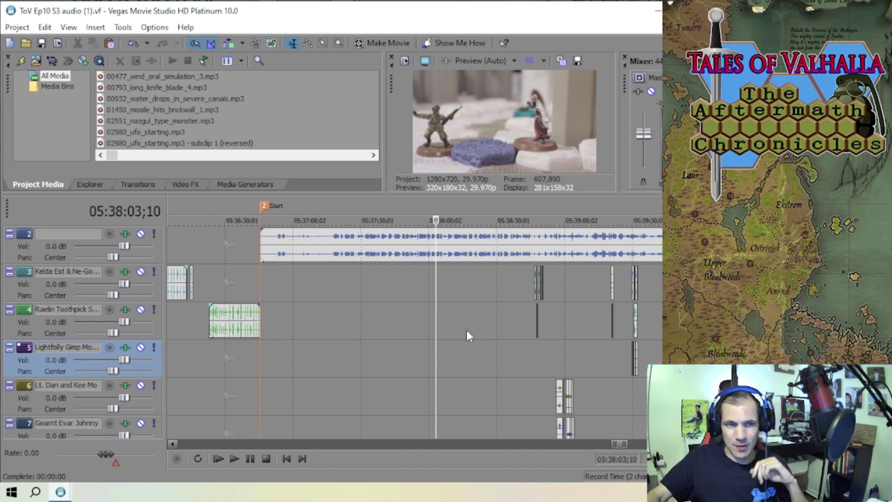
{"action": "scroll", "coordinate": [467, 330], "scroll_direction": "up", "scroll_amount": 2}
{"action": "scroll", "coordinate": [468, 331], "scroll_direction": "down", "scroll_amount": 1}
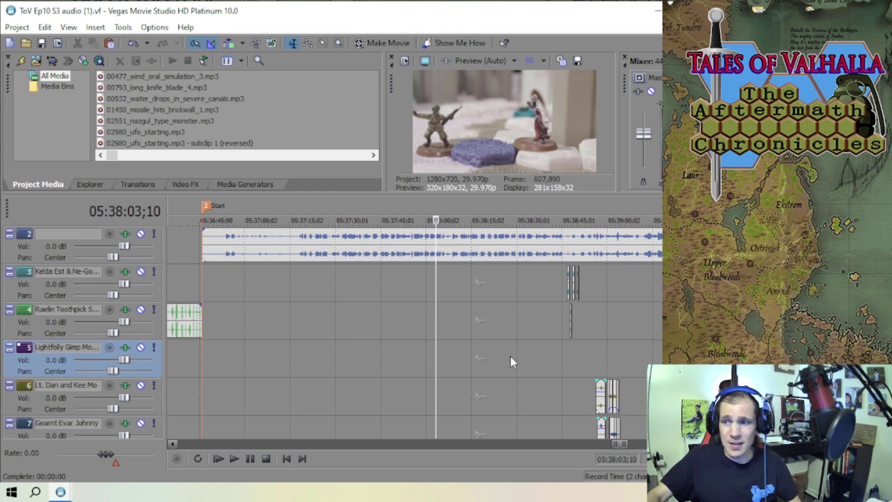
{"action": "scroll", "coordinate": [494, 297], "scroll_direction": "down", "scroll_amount": 4}
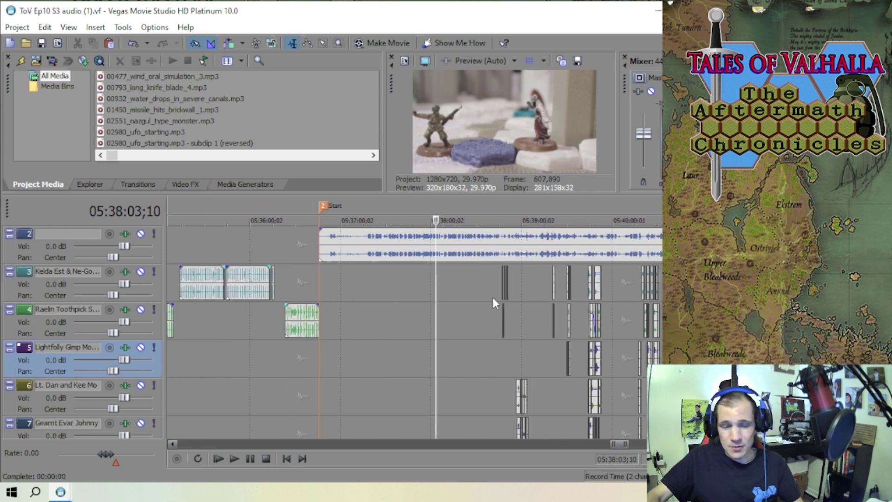
{"action": "scroll", "coordinate": [492, 298], "scroll_direction": "down", "scroll_amount": 2}
{"action": "scroll", "coordinate": [492, 297], "scroll_direction": "up", "scroll_amount": 2}
{"action": "scroll", "coordinate": [492, 297], "scroll_direction": "up", "scroll_amount": 2}
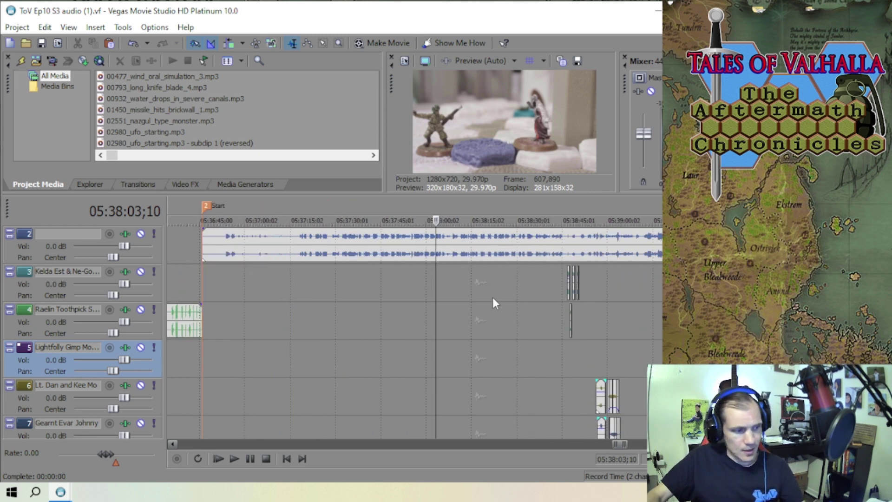
{"action": "scroll", "coordinate": [499, 294], "scroll_direction": "down", "scroll_amount": 3}
{"action": "key", "text": "ctrl+z"}
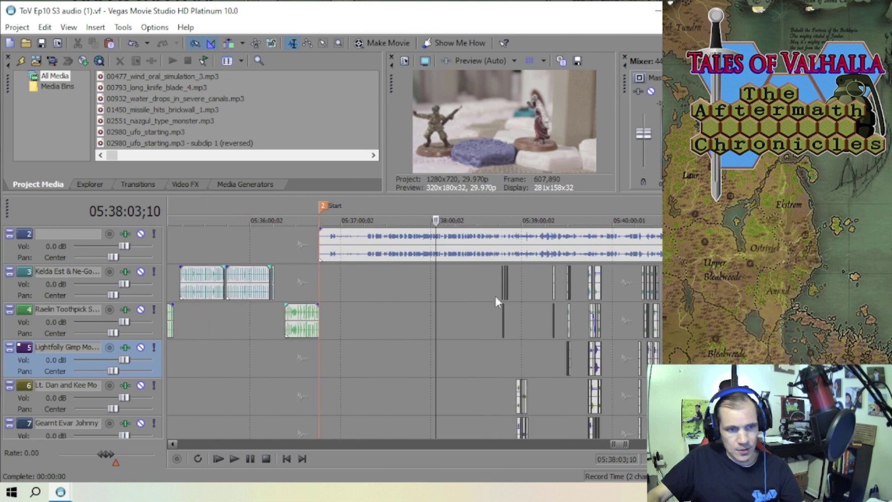
{"action": "key", "text": "ctrl+shift+z"}
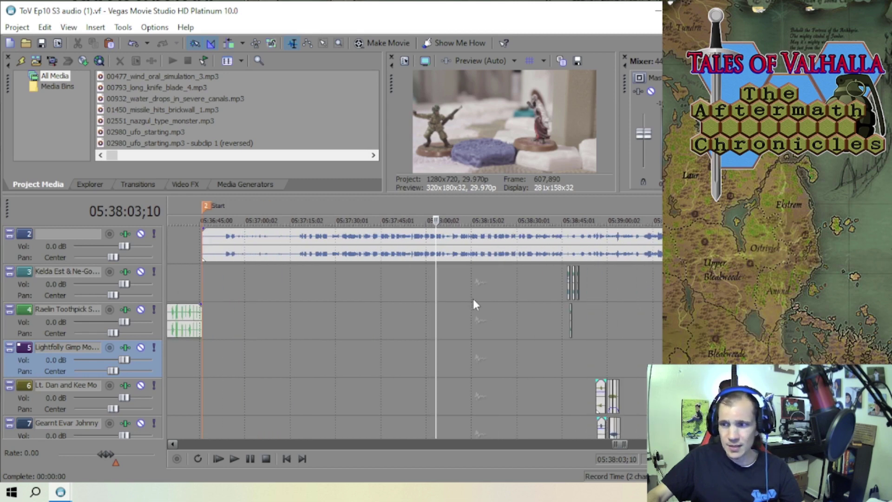
{"action": "scroll", "coordinate": [483, 302], "scroll_direction": "down", "scroll_amount": 3}
{"action": "scroll", "coordinate": [483, 299], "scroll_direction": "up", "scroll_amount": 3}
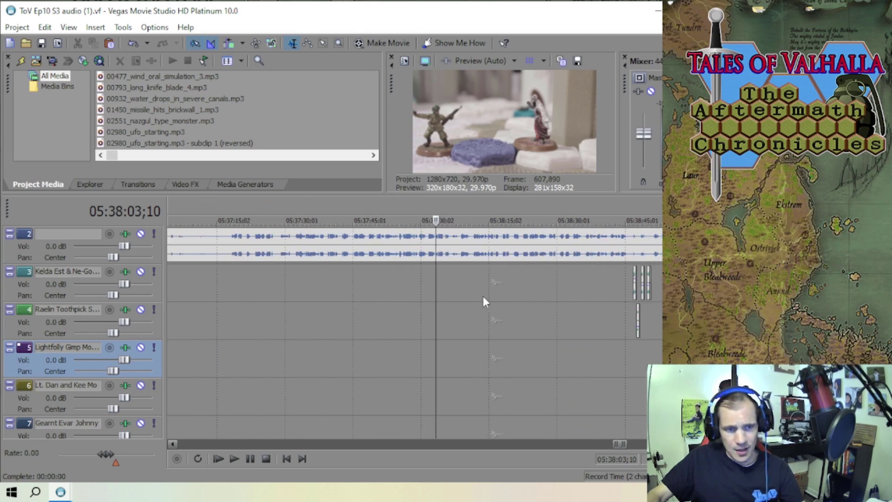
{"action": "scroll", "coordinate": [487, 299], "scroll_direction": "down", "scroll_amount": 4}
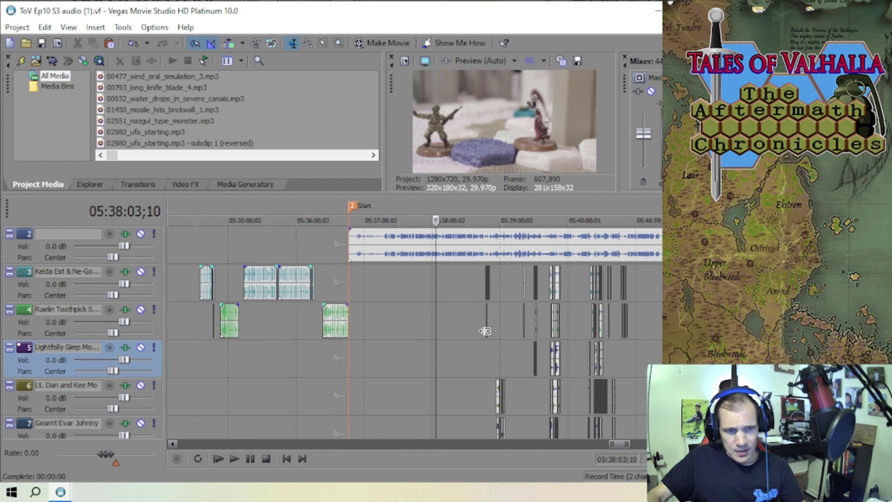
- Move the playhead to 05:38:41;11 and examine the short sound clips that follow on tracks 3, 4, 6 and 7
{"action": "left_click", "coordinate": [478, 349]}
{"action": "scroll", "coordinate": [481, 350], "scroll_direction": "up", "scroll_amount": 6}
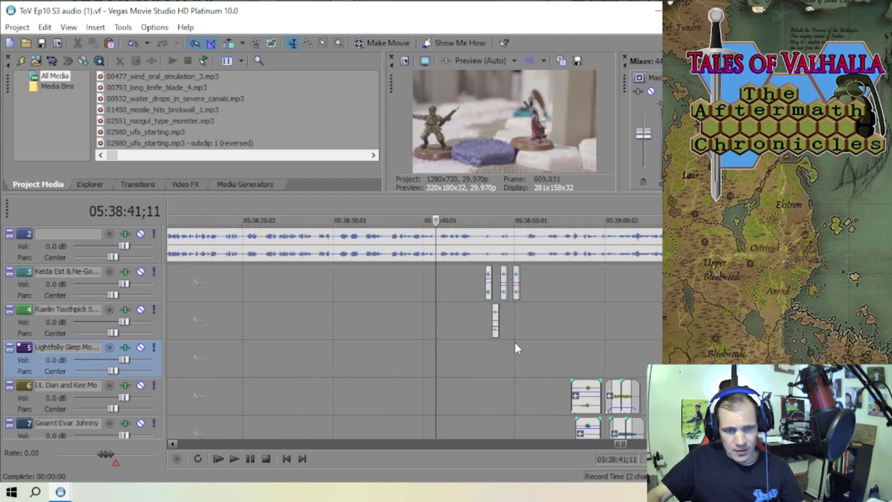
{"action": "scroll", "coordinate": [521, 339], "scroll_direction": "down", "scroll_amount": 2}
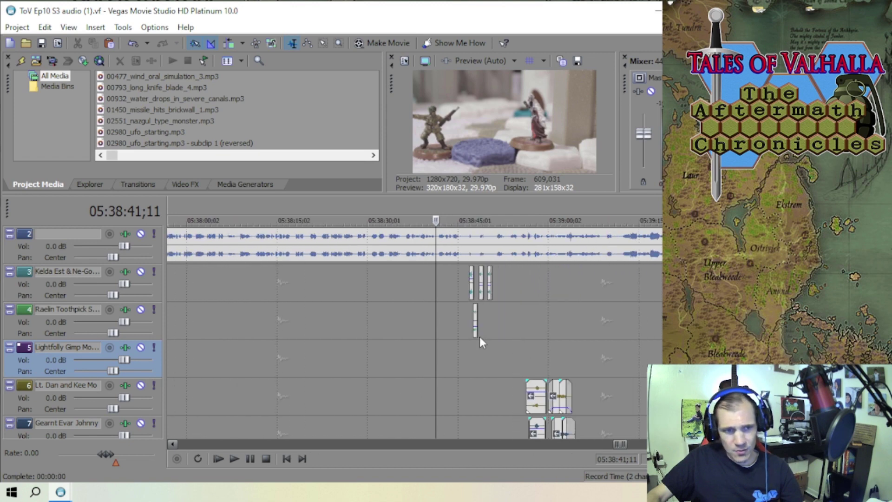
{"action": "scroll", "coordinate": [483, 335], "scroll_direction": "up", "scroll_amount": 4}
{"action": "left_click", "coordinate": [493, 328]}
{"action": "scroll", "coordinate": [492, 328], "scroll_direction": "down", "scroll_amount": 2}
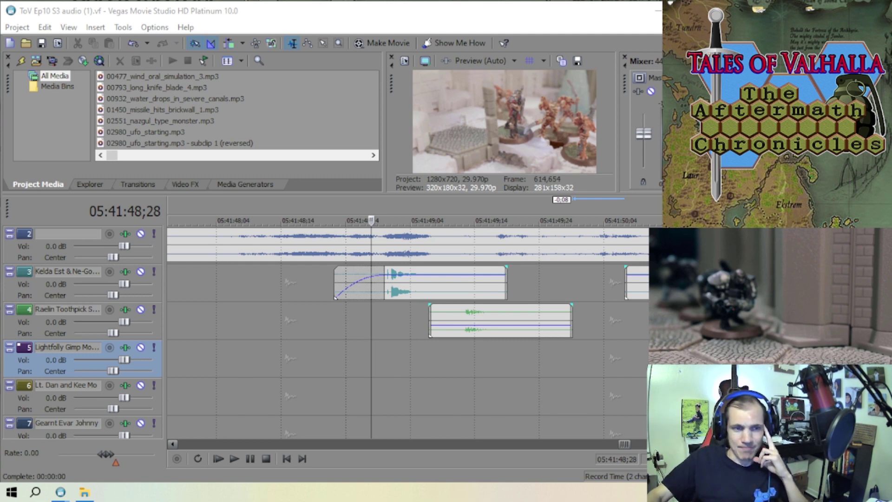
- Examine the sound clips on tracks 3 and 4 around 05:41:48;28, both up close and in the context of the Start marker section
{"action": "scroll", "coordinate": [506, 361], "scroll_direction": "down", "scroll_amount": 5}
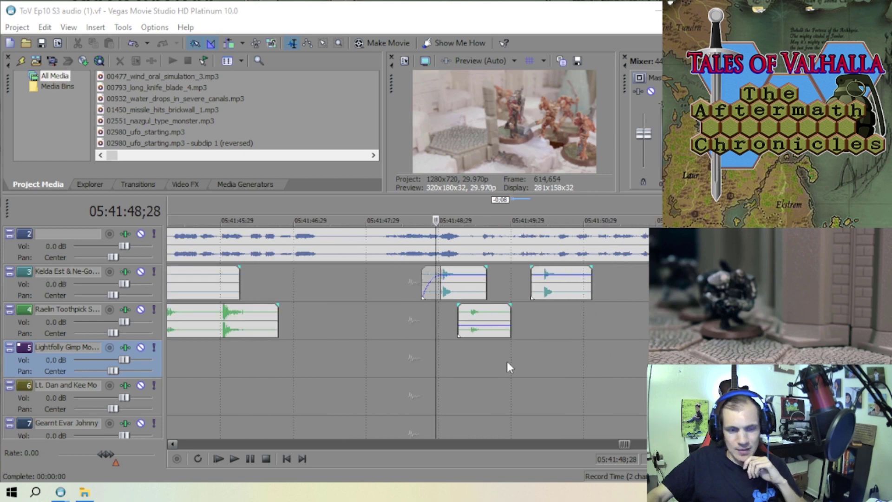
{"action": "scroll", "coordinate": [501, 363], "scroll_direction": "up", "scroll_amount": 3}
{"action": "scroll", "coordinate": [501, 365], "scroll_direction": "down", "scroll_amount": 10}
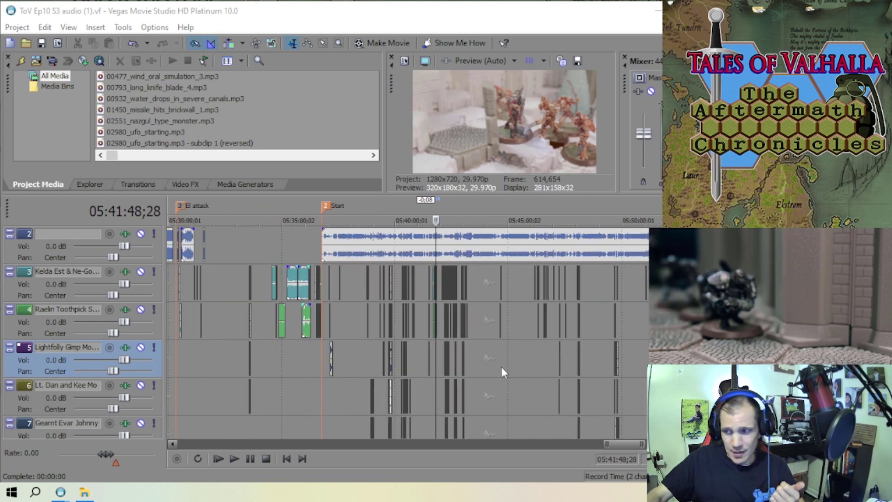
{"action": "scroll", "coordinate": [501, 368], "scroll_direction": "up", "scroll_amount": 2}
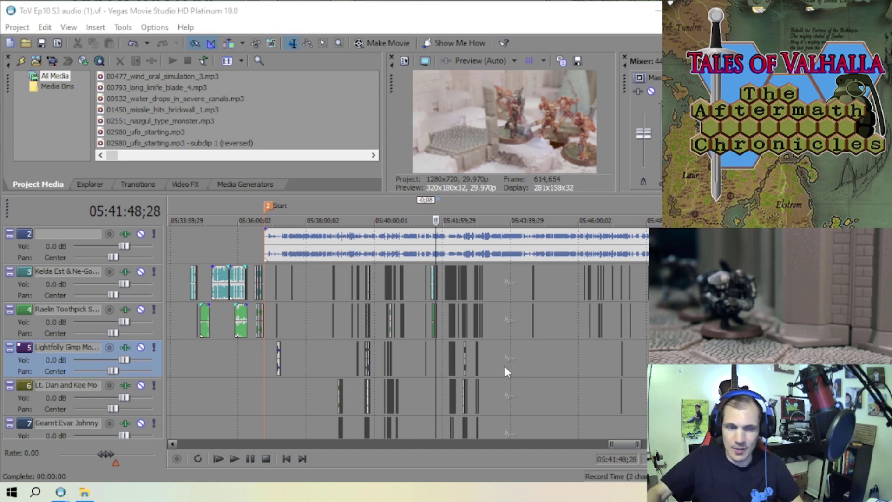
{"action": "scroll", "coordinate": [422, 342], "scroll_direction": "up", "scroll_amount": 8}
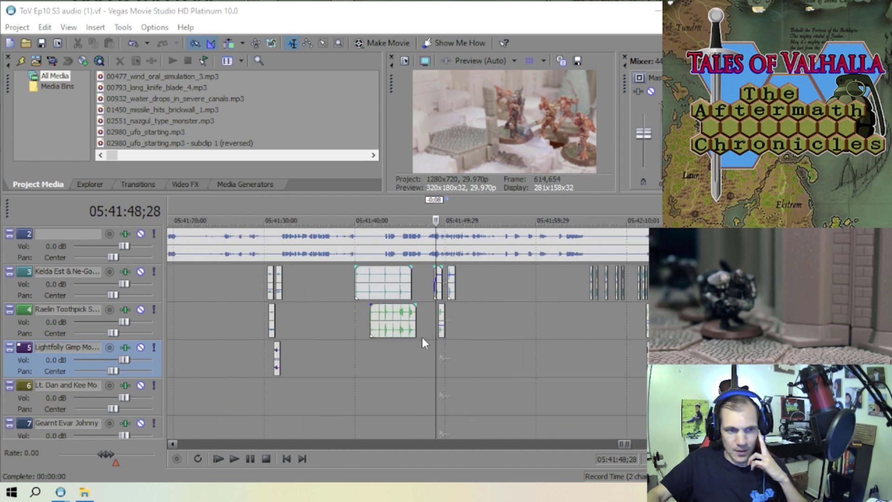
{"action": "scroll", "coordinate": [422, 342], "scroll_direction": "up", "scroll_amount": 4}
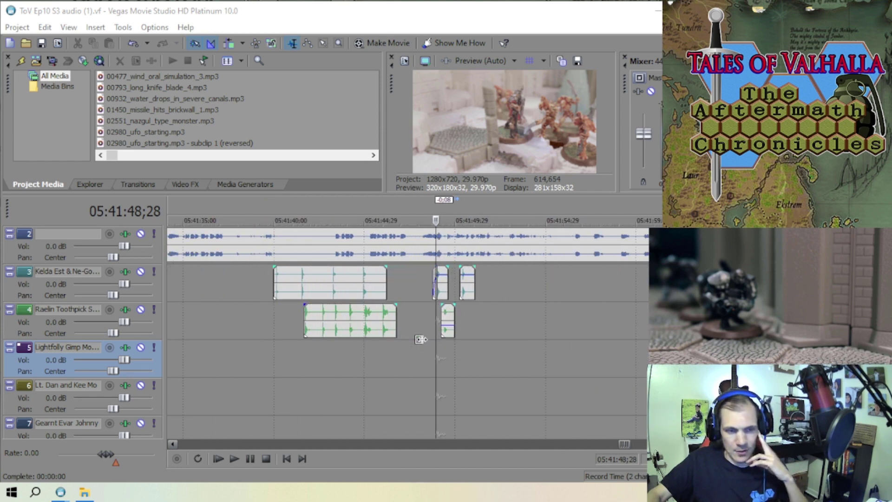
{"action": "scroll", "coordinate": [420, 339], "scroll_direction": "up", "scroll_amount": 2}
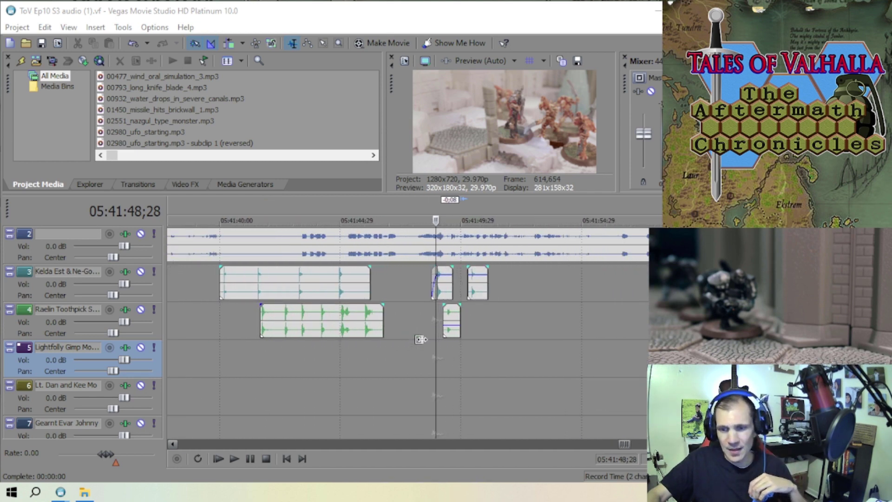
{"action": "scroll", "coordinate": [420, 339], "scroll_direction": "down", "scroll_amount": 2}
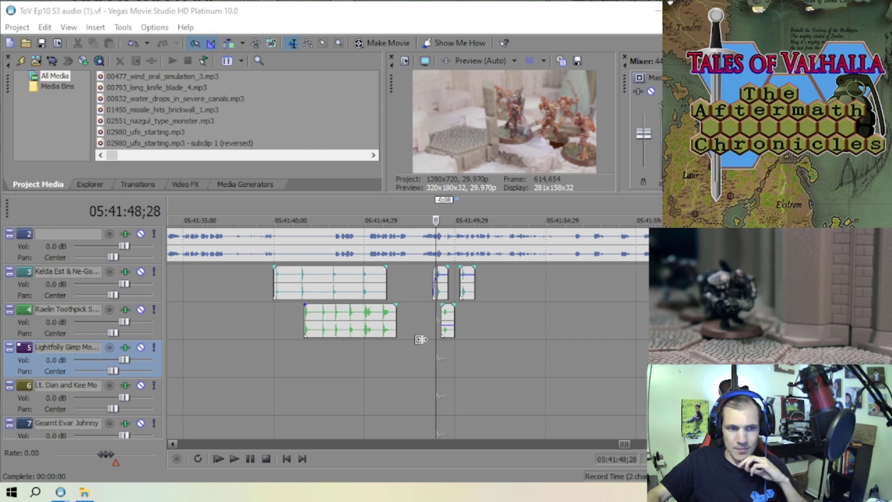
{"action": "scroll", "coordinate": [420, 339], "scroll_direction": "up", "scroll_amount": 3}
{"action": "scroll", "coordinate": [420, 339], "scroll_direction": "down", "scroll_amount": 5}
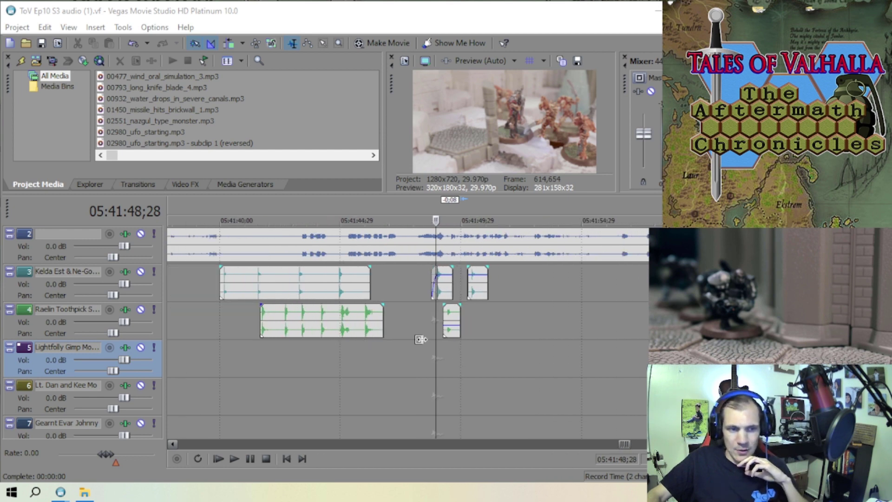
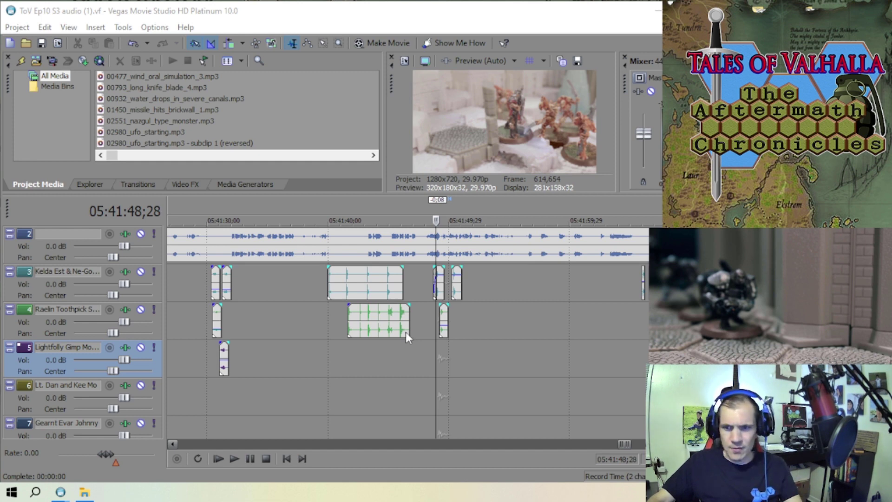
{"action": "key", "text": "ctrl+z"}
{"action": "key", "text": "ctrl+shift+z"}
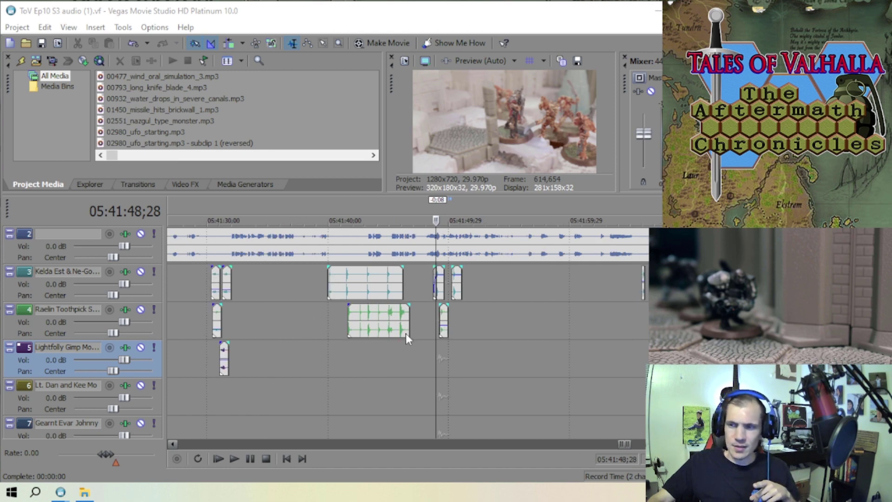
{"action": "scroll", "coordinate": [406, 333], "scroll_direction": "down", "scroll_amount": 3}
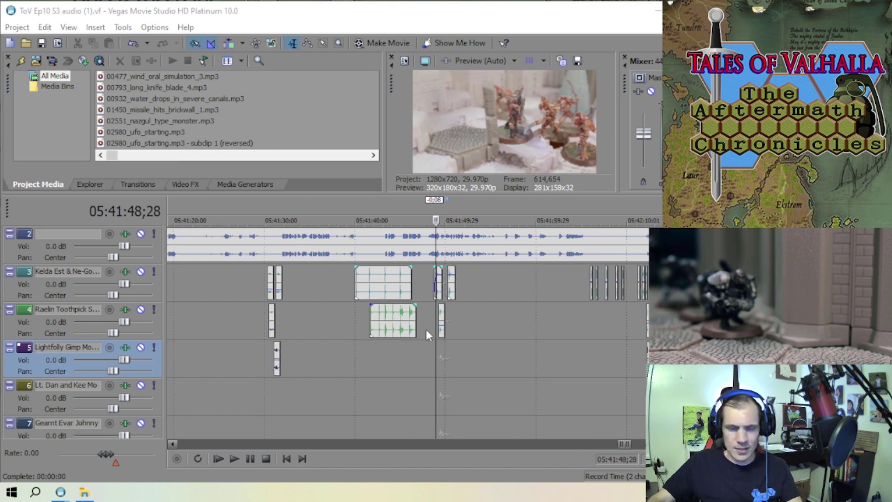
{"action": "scroll", "coordinate": [419, 332], "scroll_direction": "up", "scroll_amount": 6}
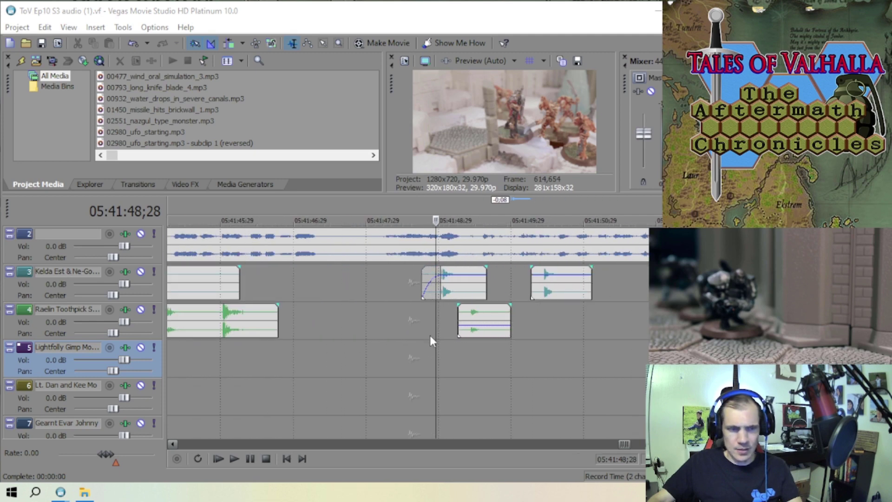
{"action": "scroll", "coordinate": [431, 337], "scroll_direction": "up", "scroll_amount": 4}
{"action": "scroll", "coordinate": [467, 318], "scroll_direction": "down", "scroll_amount": 6}
{"action": "scroll", "coordinate": [404, 329], "scroll_direction": "up", "scroll_amount": 4}
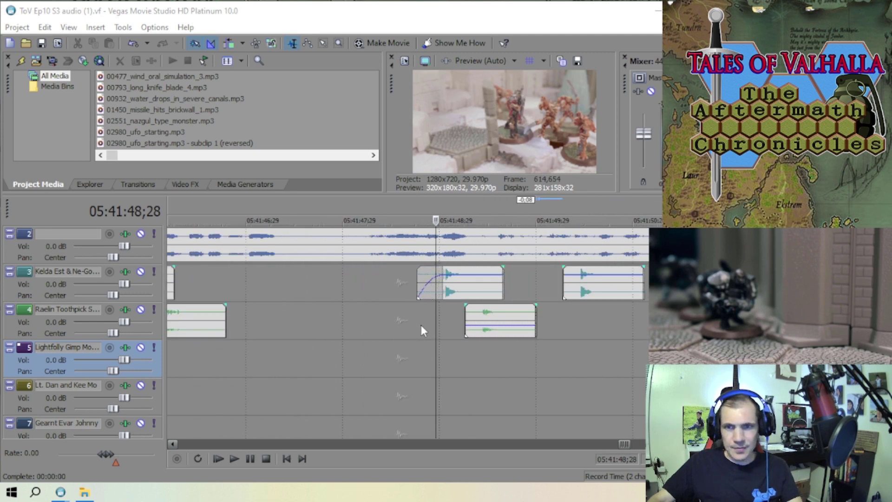
{"action": "scroll", "coordinate": [422, 327], "scroll_direction": "up", "scroll_amount": 2}
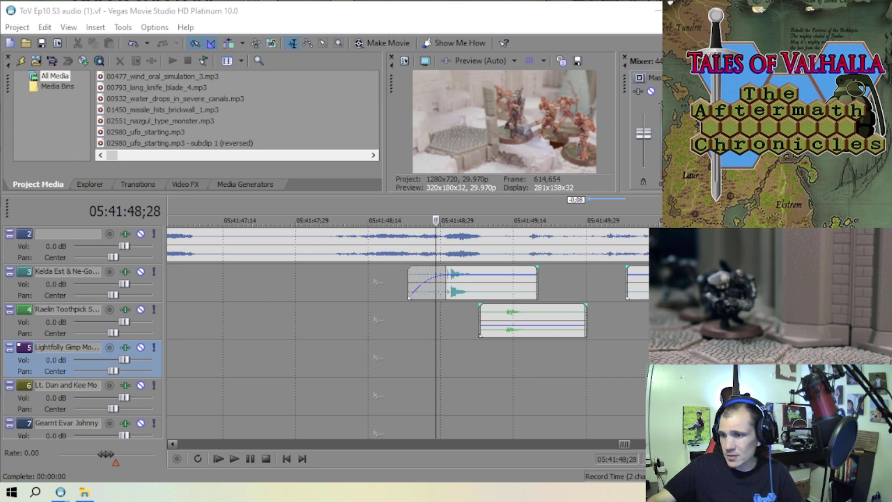
{"action": "scroll", "coordinate": [496, 338], "scroll_direction": "down", "scroll_amount": 5}
{"action": "left_click", "coordinate": [383, 272]}
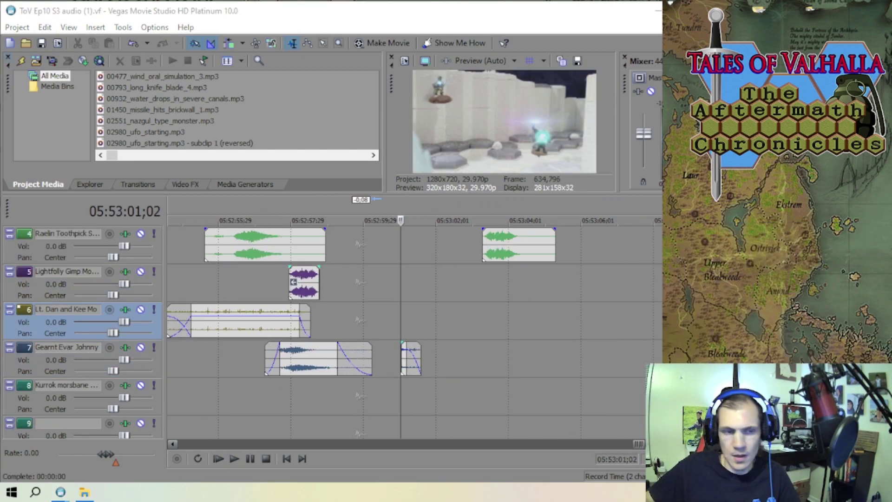
- Save the episode 10 audio project
{"action": "left_click", "coordinate": [15, 29]}
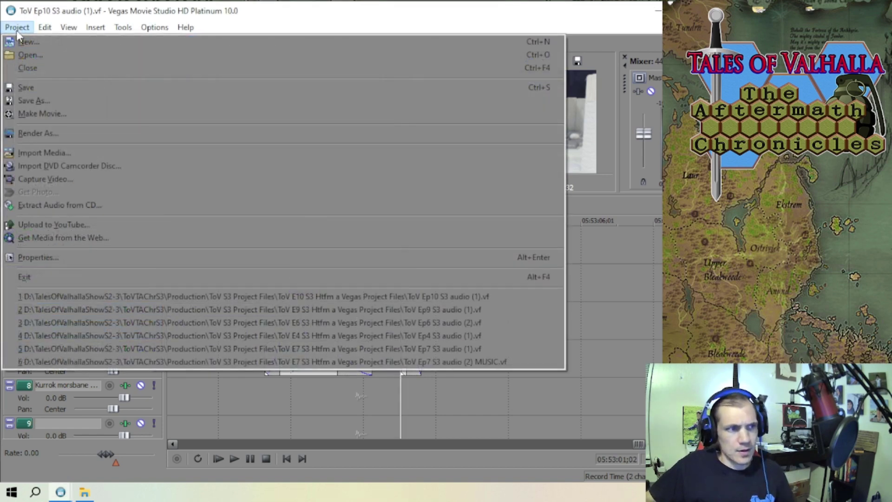
{"action": "left_click", "coordinate": [38, 89]}
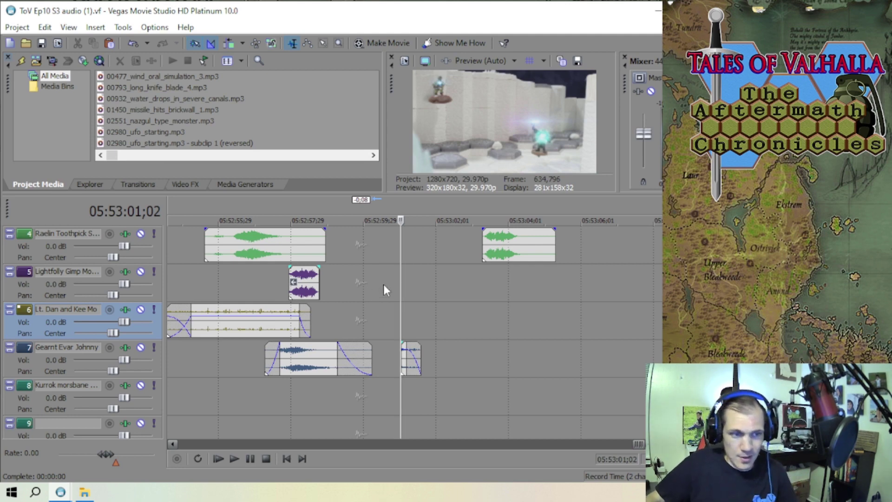
- Examine how the sound clips on tracks 4 to 7 are layered in the half minute around 05:53:01;02
{"action": "scroll", "coordinate": [376, 277], "scroll_direction": "down", "scroll_amount": 6}
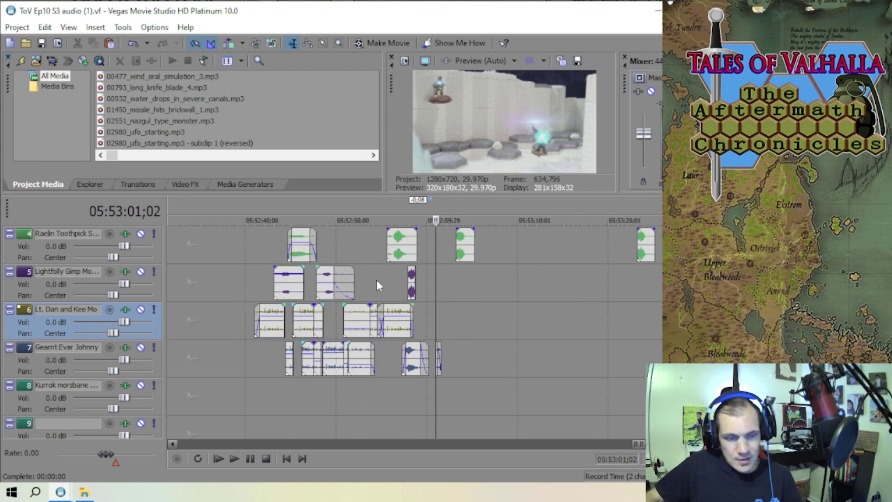
{"action": "scroll", "coordinate": [395, 279], "scroll_direction": "up", "scroll_amount": 2}
{"action": "scroll", "coordinate": [409, 277], "scroll_direction": "down", "scroll_amount": 4}
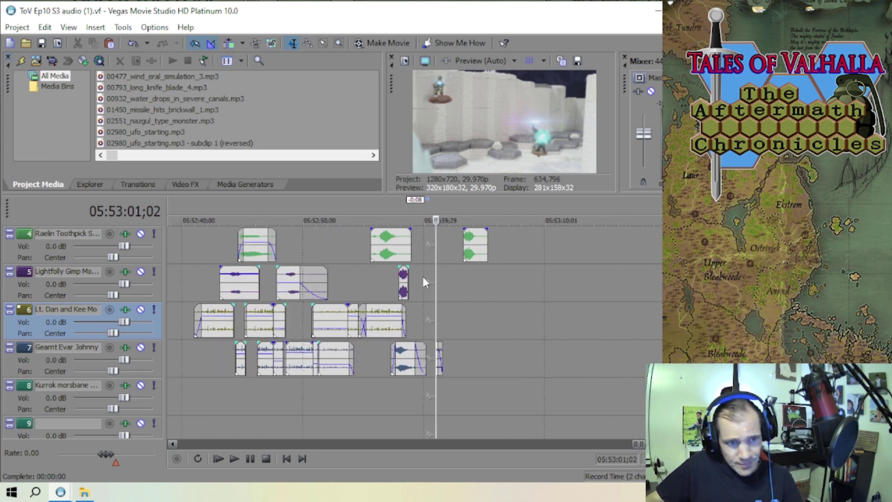
- Move the playhead to 05:52:55;06 on track 5 and examine the layered sound clips around it on tracks 4 to 7
{"action": "scroll", "coordinate": [396, 282], "scroll_direction": "up", "scroll_amount": 1}
{"action": "left_click", "coordinate": [388, 291]}
{"action": "scroll", "coordinate": [404, 284], "scroll_direction": "up", "scroll_amount": 3}
{"action": "scroll", "coordinate": [413, 283], "scroll_direction": "down", "scroll_amount": 2}
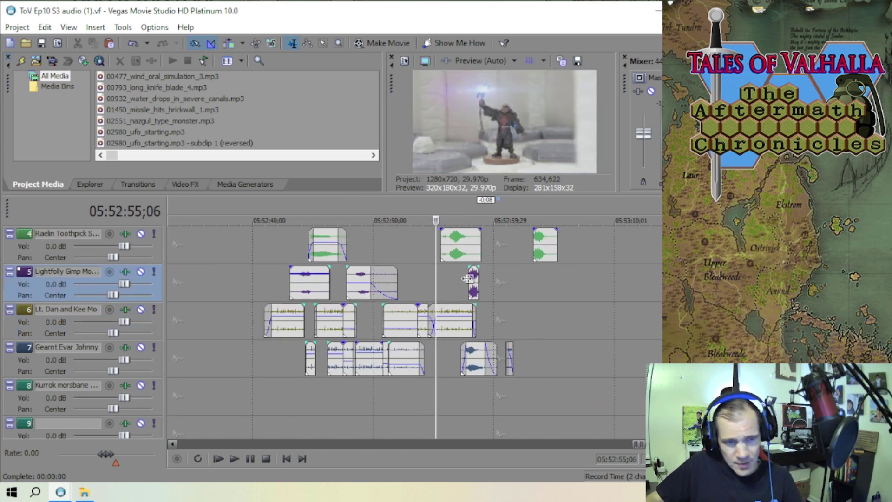
{"action": "scroll", "coordinate": [520, 302], "scroll_direction": "down", "scroll_amount": 3}
{"action": "scroll", "coordinate": [509, 294], "scroll_direction": "up", "scroll_amount": 4}
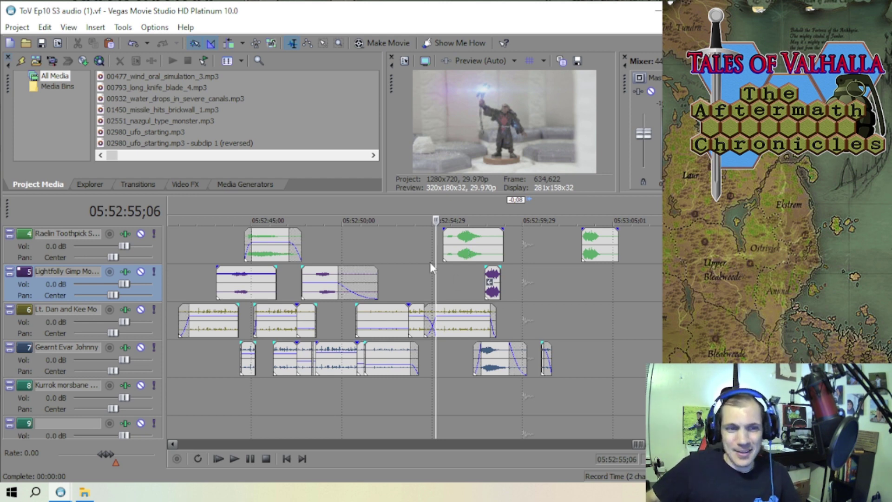
{"action": "scroll", "coordinate": [504, 295], "scroll_direction": "up", "scroll_amount": 3}
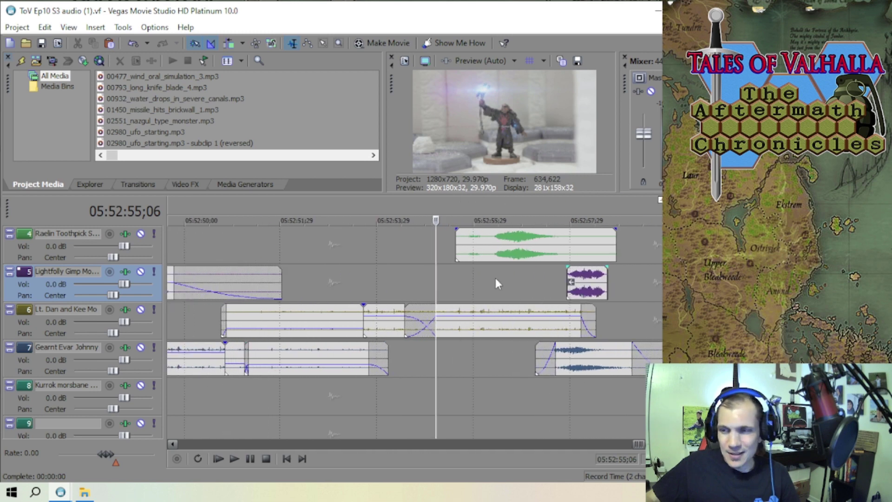
{"action": "scroll", "coordinate": [495, 278], "scroll_direction": "down", "scroll_amount": 2}
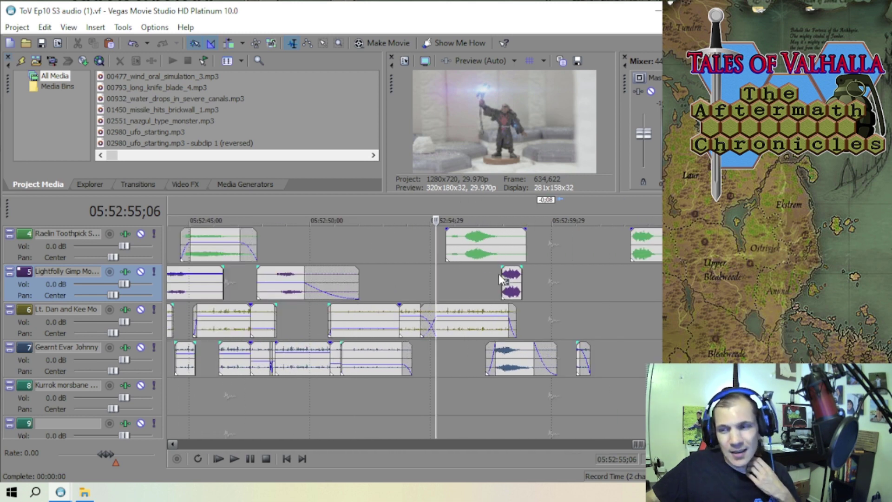
{"action": "scroll", "coordinate": [491, 278], "scroll_direction": "down", "scroll_amount": 1}
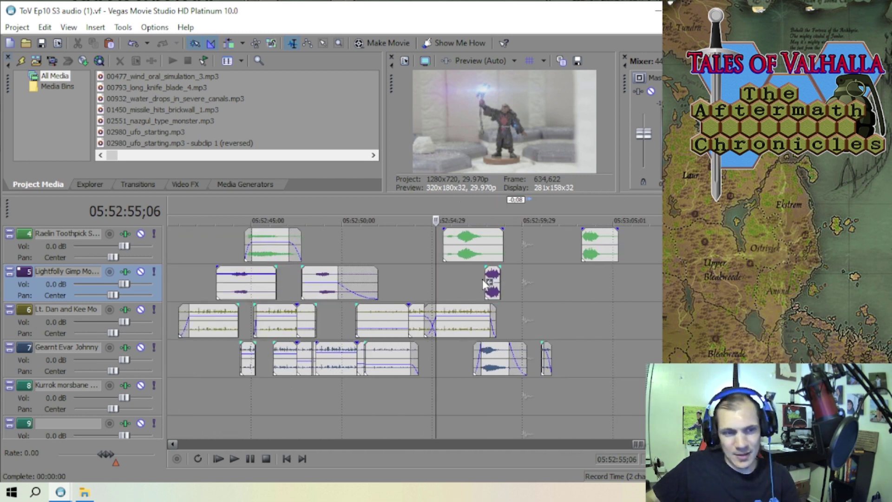
{"action": "scroll", "coordinate": [482, 279], "scroll_direction": "down", "scroll_amount": 2}
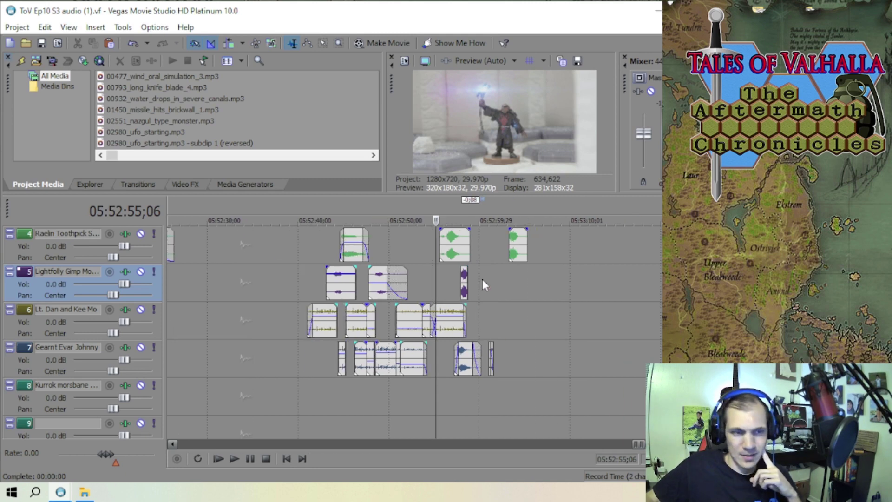
- Examine the short clip on track 5 shortly after the playhead against the overlapping clips on tracks 4, 6 and 7
{"action": "scroll", "coordinate": [483, 279], "scroll_direction": "up", "scroll_amount": 3}
{"action": "scroll", "coordinate": [482, 279], "scroll_direction": "down", "scroll_amount": 2}
{"action": "scroll", "coordinate": [444, 280], "scroll_direction": "down", "scroll_amount": 1}
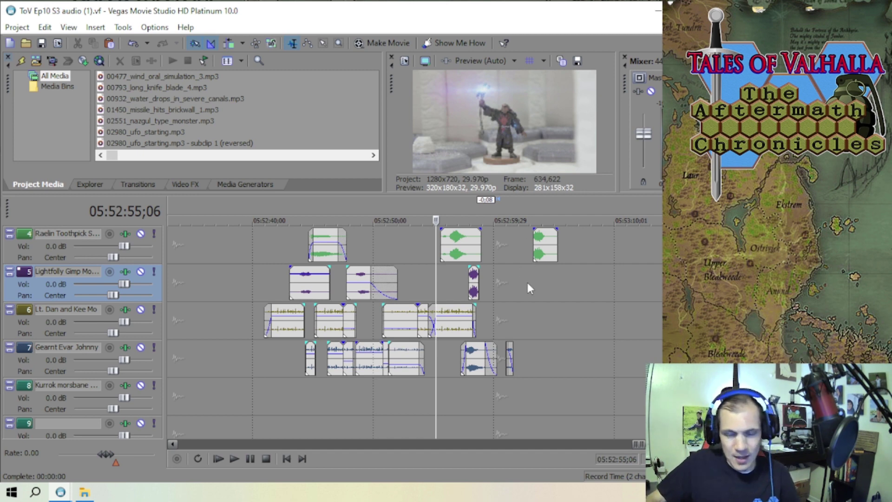
{"action": "scroll", "coordinate": [527, 284], "scroll_direction": "up", "scroll_amount": 2}
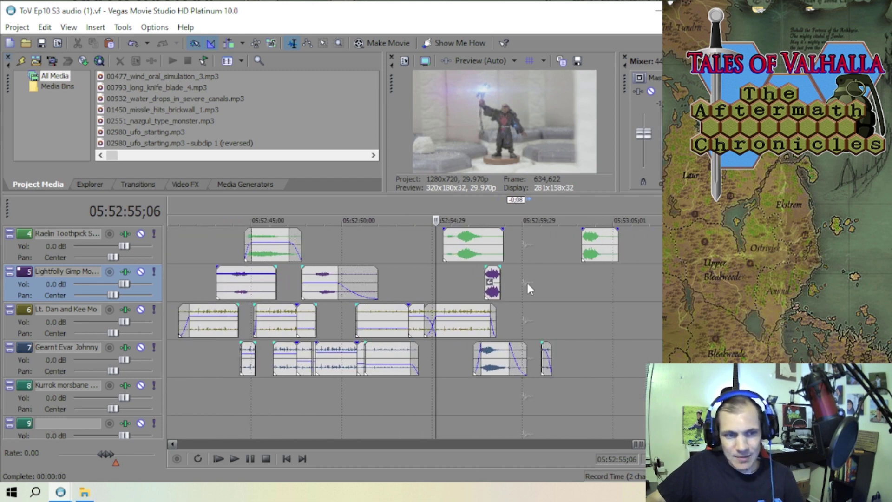
{"action": "scroll", "coordinate": [527, 285], "scroll_direction": "up", "scroll_amount": 2}
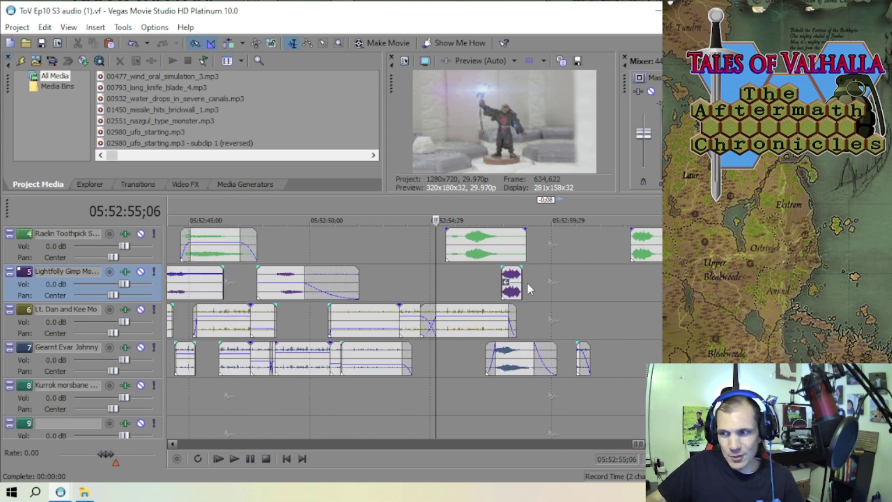
{"action": "scroll", "coordinate": [528, 283], "scroll_direction": "down", "scroll_amount": 3}
{"action": "scroll", "coordinate": [527, 283], "scroll_direction": "up", "scroll_amount": 1}
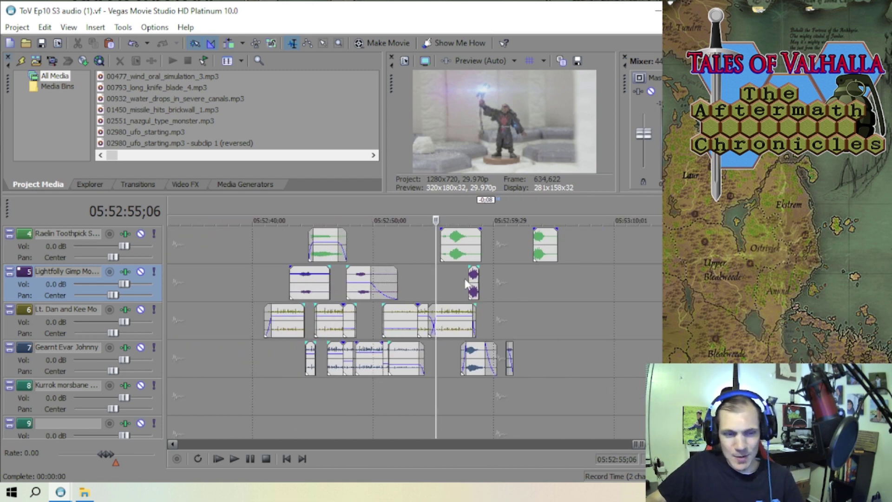
{"action": "scroll", "coordinate": [466, 279], "scroll_direction": "down", "scroll_amount": 1}
{"action": "scroll", "coordinate": [467, 278], "scroll_direction": "up", "scroll_amount": 1}
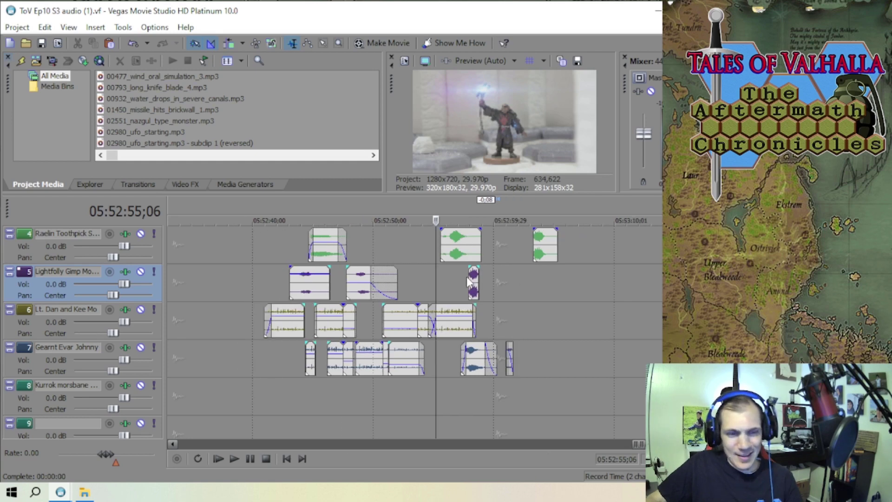
{"action": "scroll", "coordinate": [466, 276], "scroll_direction": "down", "scroll_amount": 1}
{"action": "scroll", "coordinate": [466, 277], "scroll_direction": "up", "scroll_amount": 1}
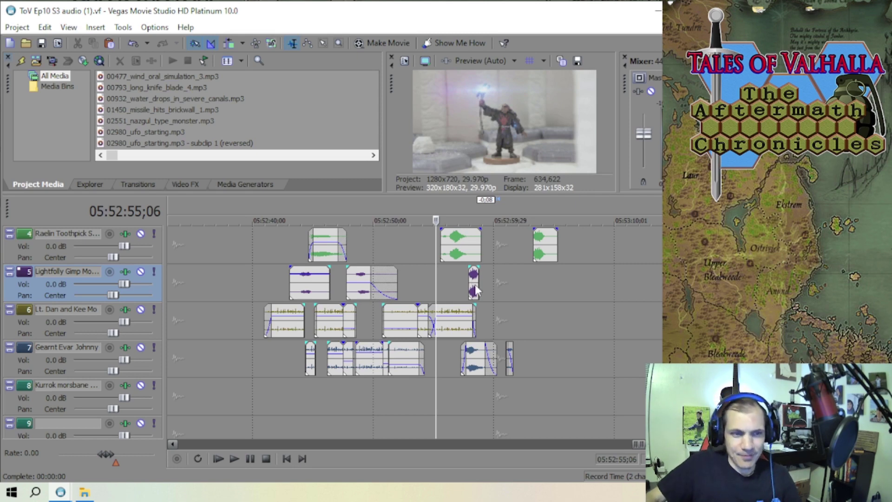
{"action": "scroll", "coordinate": [493, 301], "scroll_direction": "up", "scroll_amount": 4}
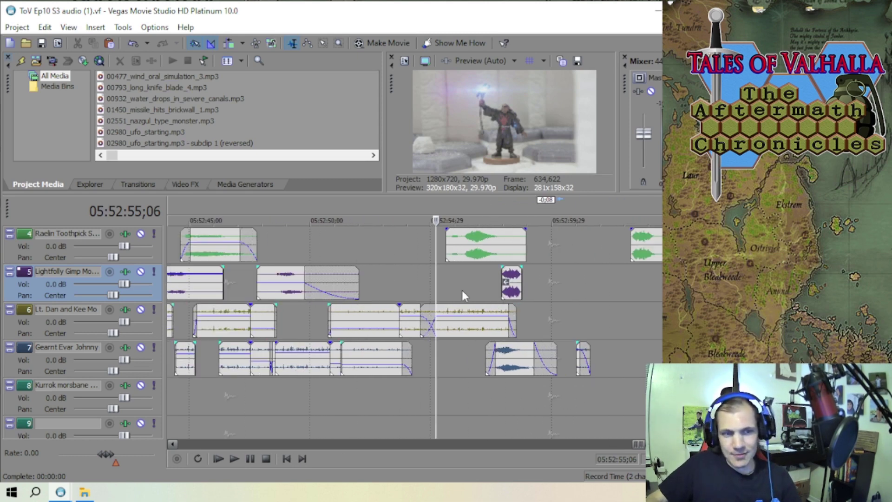
{"action": "scroll", "coordinate": [460, 289], "scroll_direction": "down", "scroll_amount": 1}
{"action": "scroll", "coordinate": [461, 289], "scroll_direction": "up", "scroll_amount": 1}
{"action": "scroll", "coordinate": [460, 289], "scroll_direction": "down", "scroll_amount": 1}
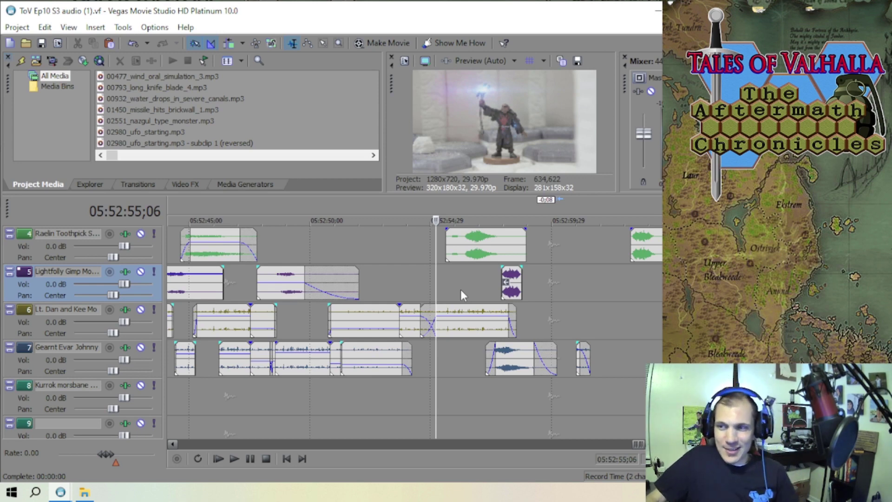
{"action": "scroll", "coordinate": [535, 283], "scroll_direction": "up", "scroll_amount": 4}
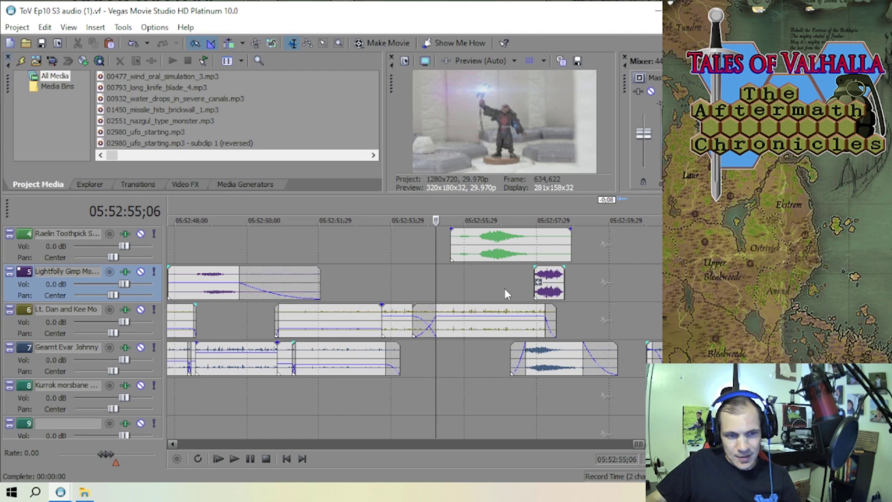
{"action": "scroll", "coordinate": [487, 289], "scroll_direction": "down", "scroll_amount": 2}
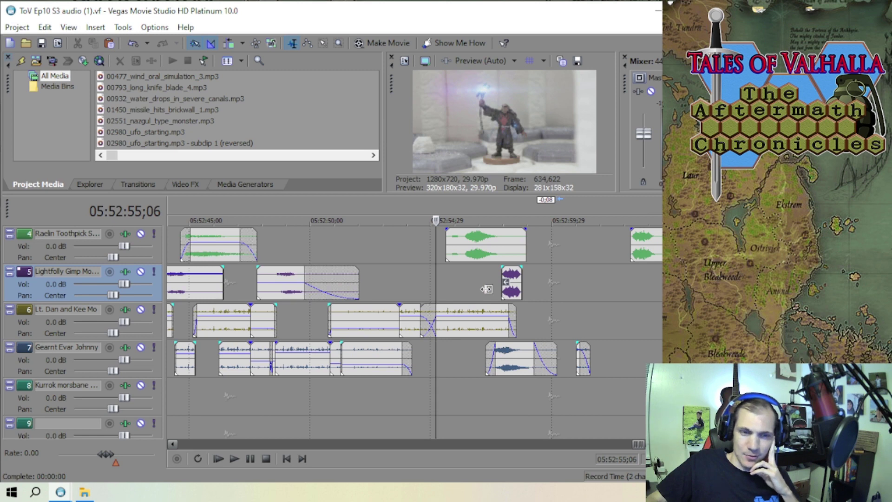
{"action": "scroll", "coordinate": [485, 289], "scroll_direction": "down", "scroll_amount": 3}
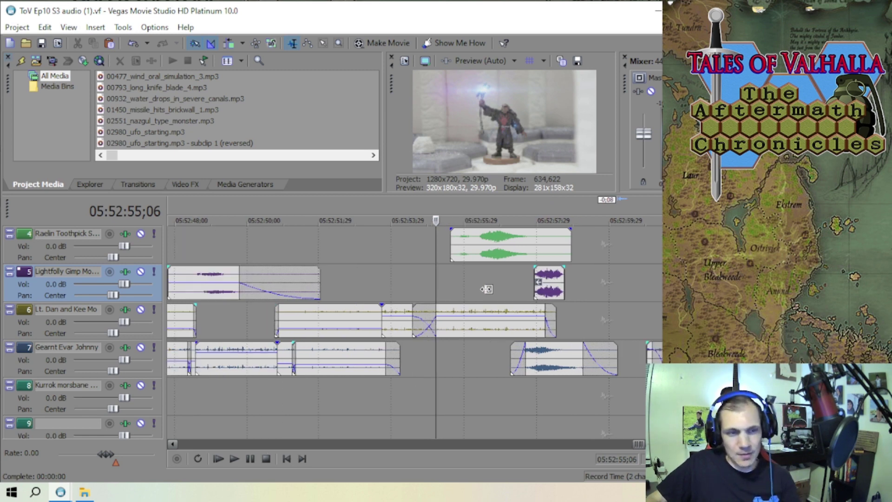
- Save the episode 10 audio project
{"action": "left_click", "coordinate": [14, 28]}
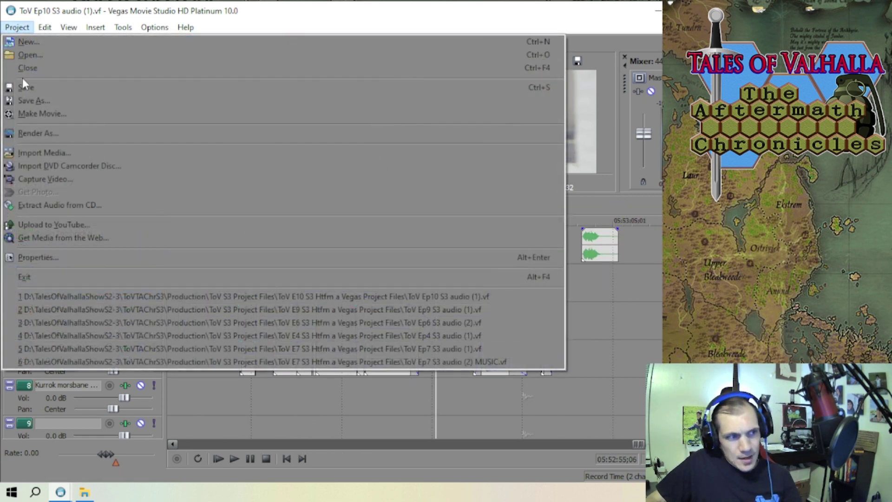
{"action": "left_click", "coordinate": [25, 86]}
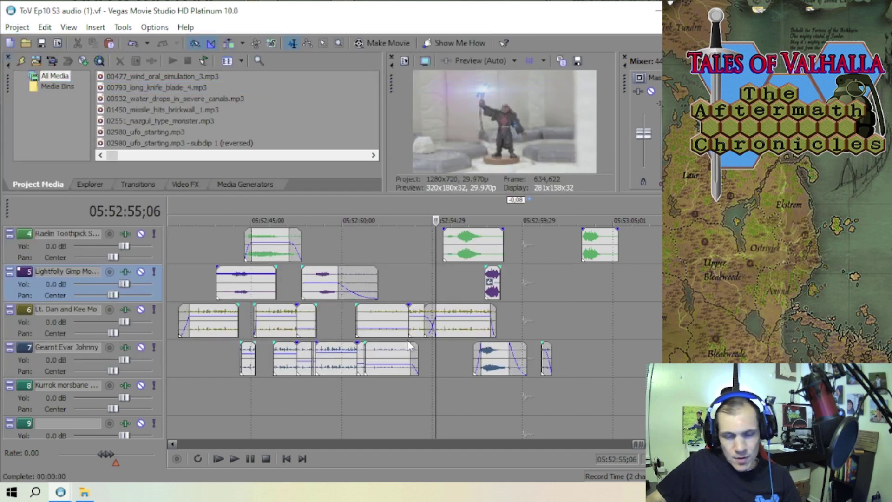
- Examine the spacing of the clip groups on tracks 4 to 7 around 05:52:55;06, both in wide context and up close
{"action": "scroll", "coordinate": [450, 281], "scroll_direction": "down", "scroll_amount": 3}
{"action": "scroll", "coordinate": [449, 281], "scroll_direction": "up", "scroll_amount": 3}
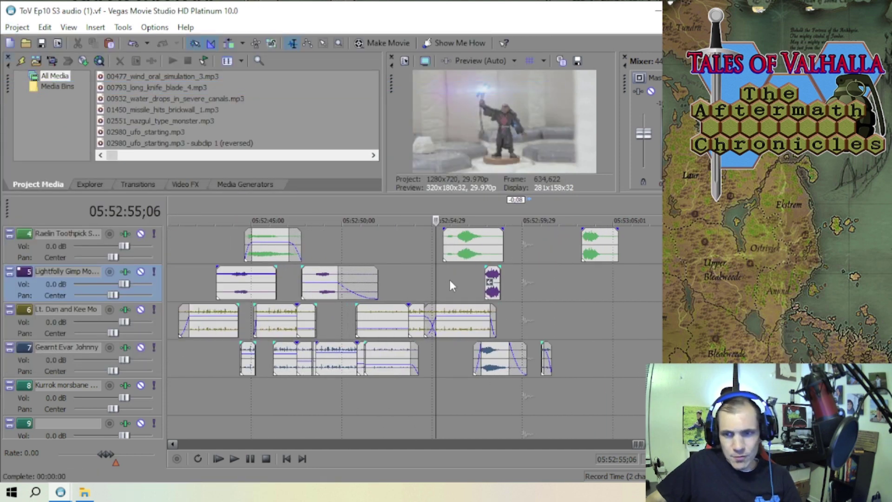
{"action": "scroll", "coordinate": [449, 280], "scroll_direction": "down", "scroll_amount": 2}
{"action": "scroll", "coordinate": [450, 280], "scroll_direction": "down", "scroll_amount": 2}
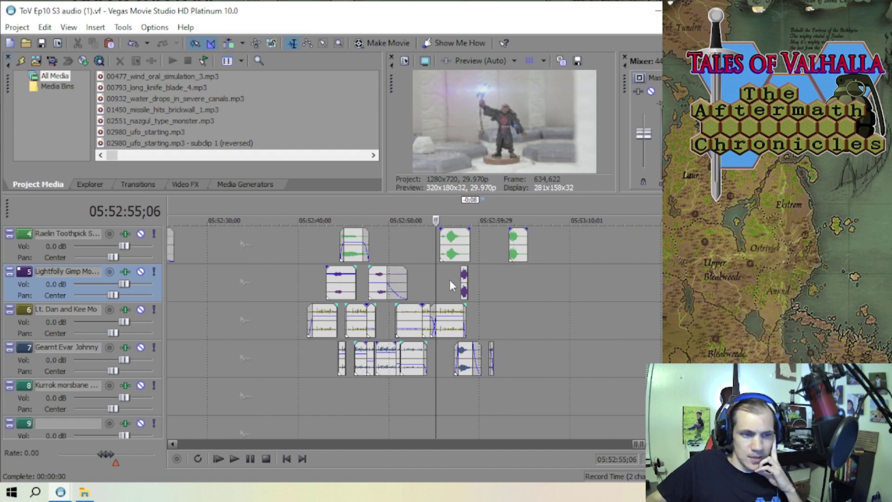
{"action": "scroll", "coordinate": [449, 280], "scroll_direction": "down", "scroll_amount": 1}
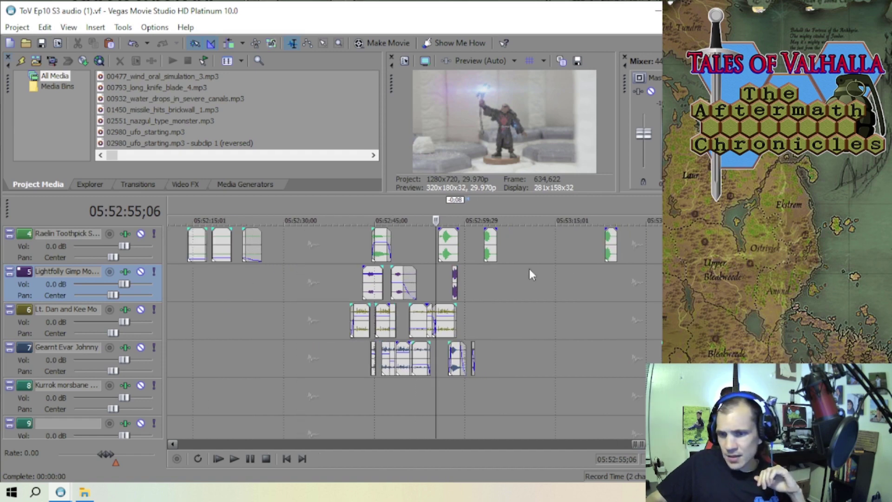
{"action": "scroll", "coordinate": [529, 269], "scroll_direction": "up", "scroll_amount": 1}
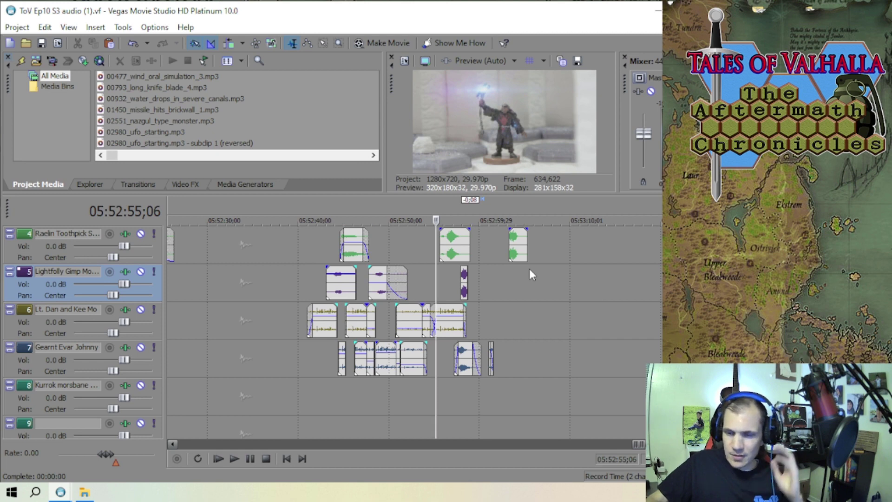
{"action": "scroll", "coordinate": [529, 275], "scroll_direction": "up", "scroll_amount": 1}
{"action": "scroll", "coordinate": [526, 270], "scroll_direction": "down", "scroll_amount": 2}
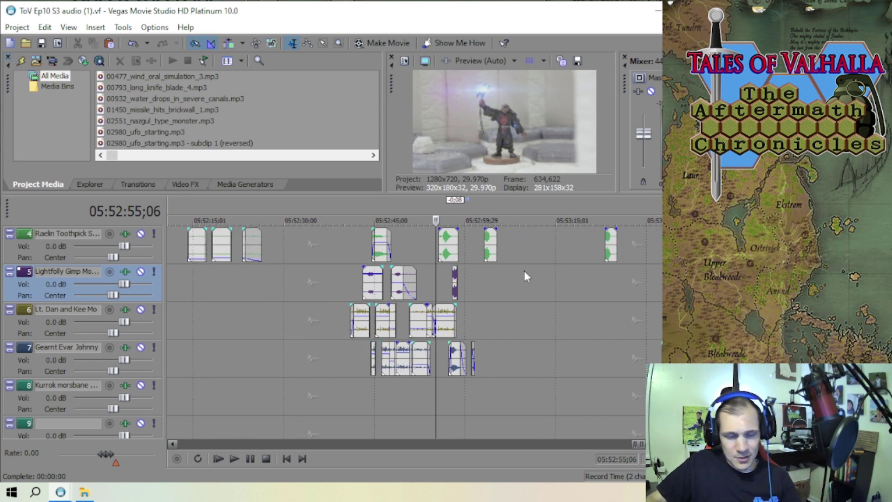
{"action": "scroll", "coordinate": [524, 270], "scroll_direction": "up", "scroll_amount": 3}
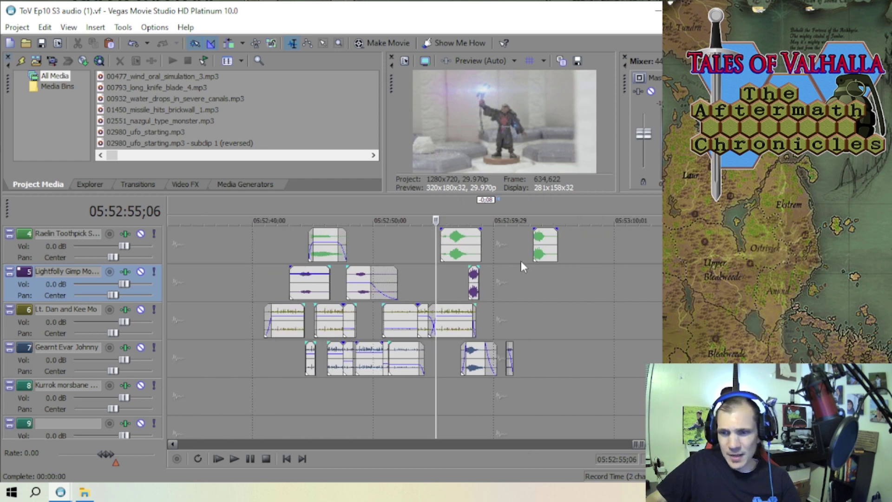
{"action": "scroll", "coordinate": [520, 261], "scroll_direction": "up", "scroll_amount": 2}
{"action": "scroll", "coordinate": [511, 260], "scroll_direction": "down", "scroll_amount": 2}
{"action": "scroll", "coordinate": [509, 326], "scroll_direction": "up", "scroll_amount": 2}
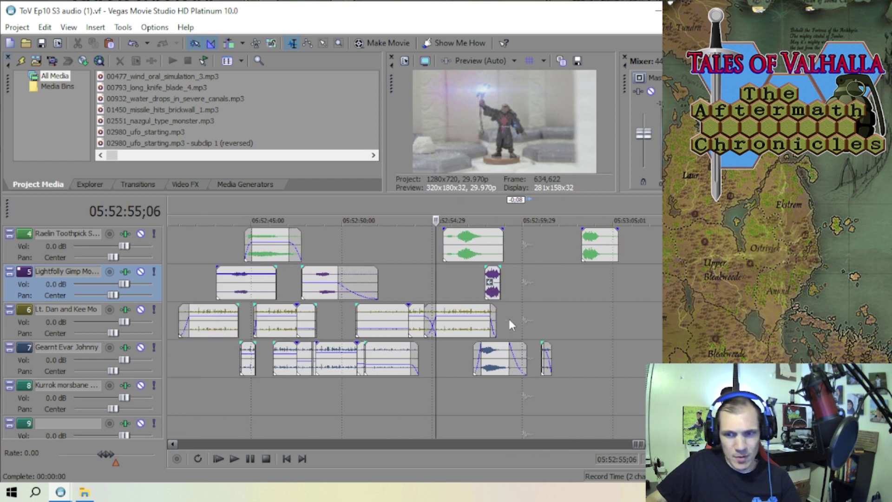
{"action": "scroll", "coordinate": [509, 324], "scroll_direction": "down", "scroll_amount": 2}
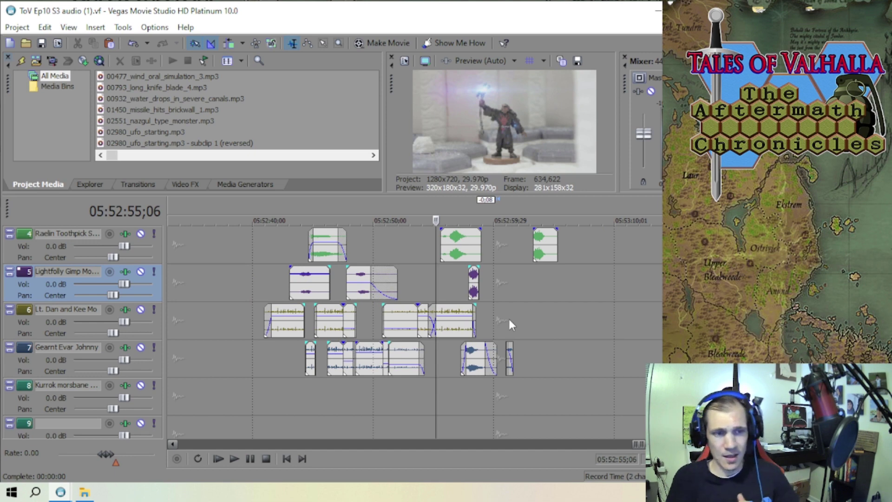